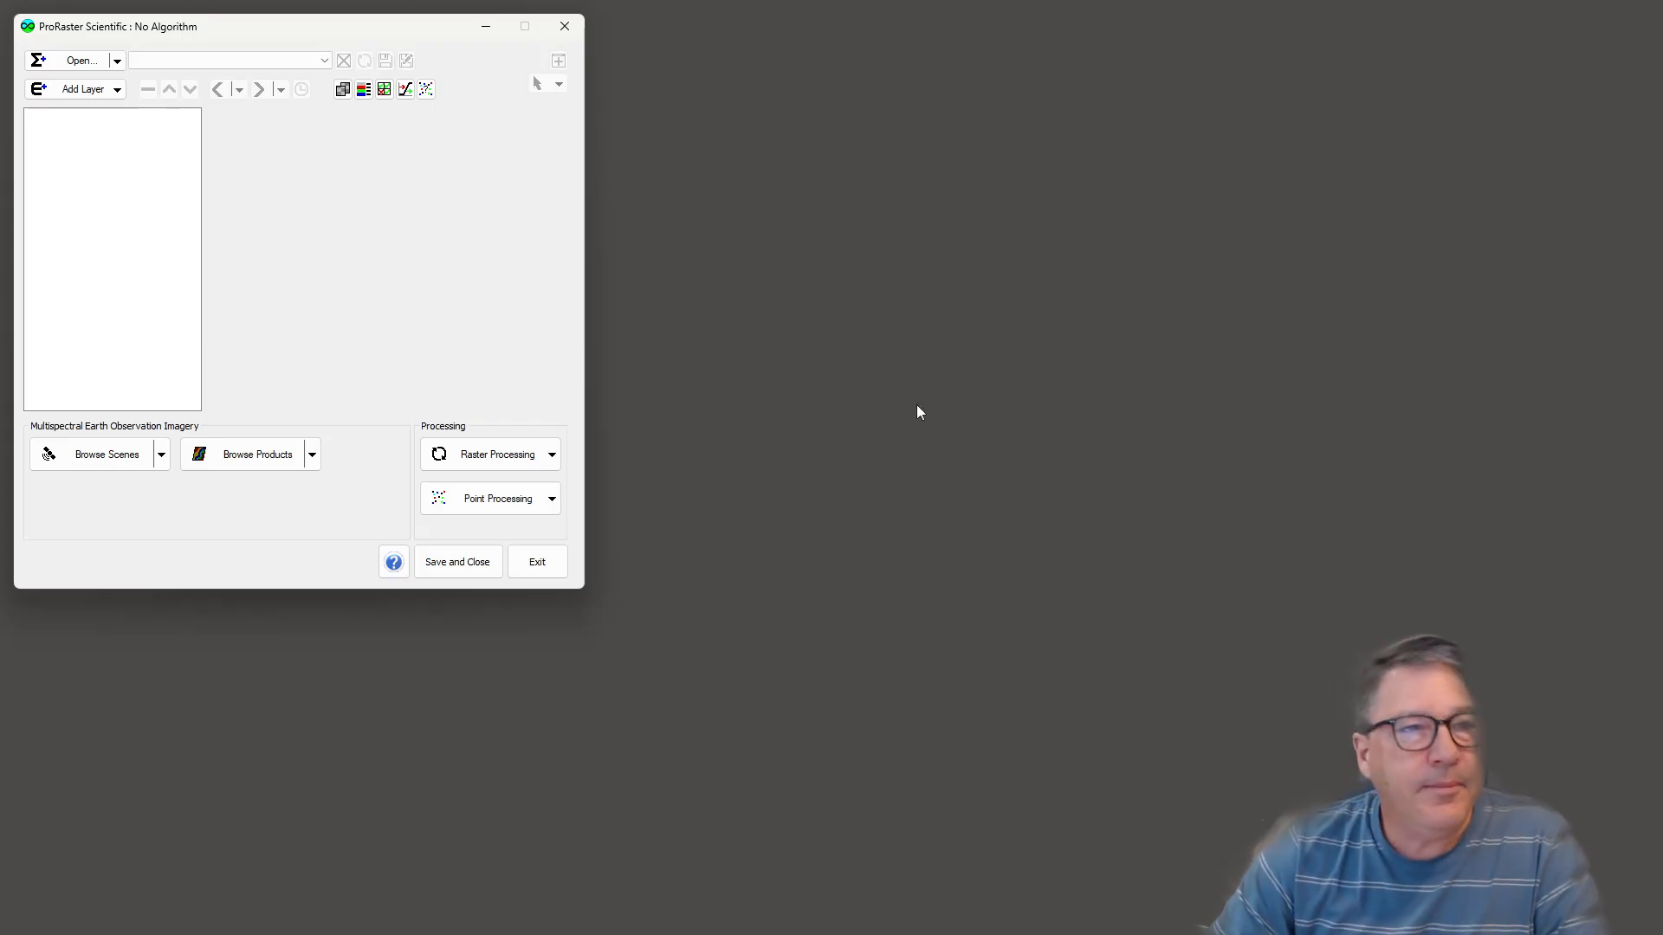
Add a new raster source in the Raster Source Editor and name it MH370 Original Bathy.
left_click(343, 89)
left_click_drag(341, 76, 830, 155)
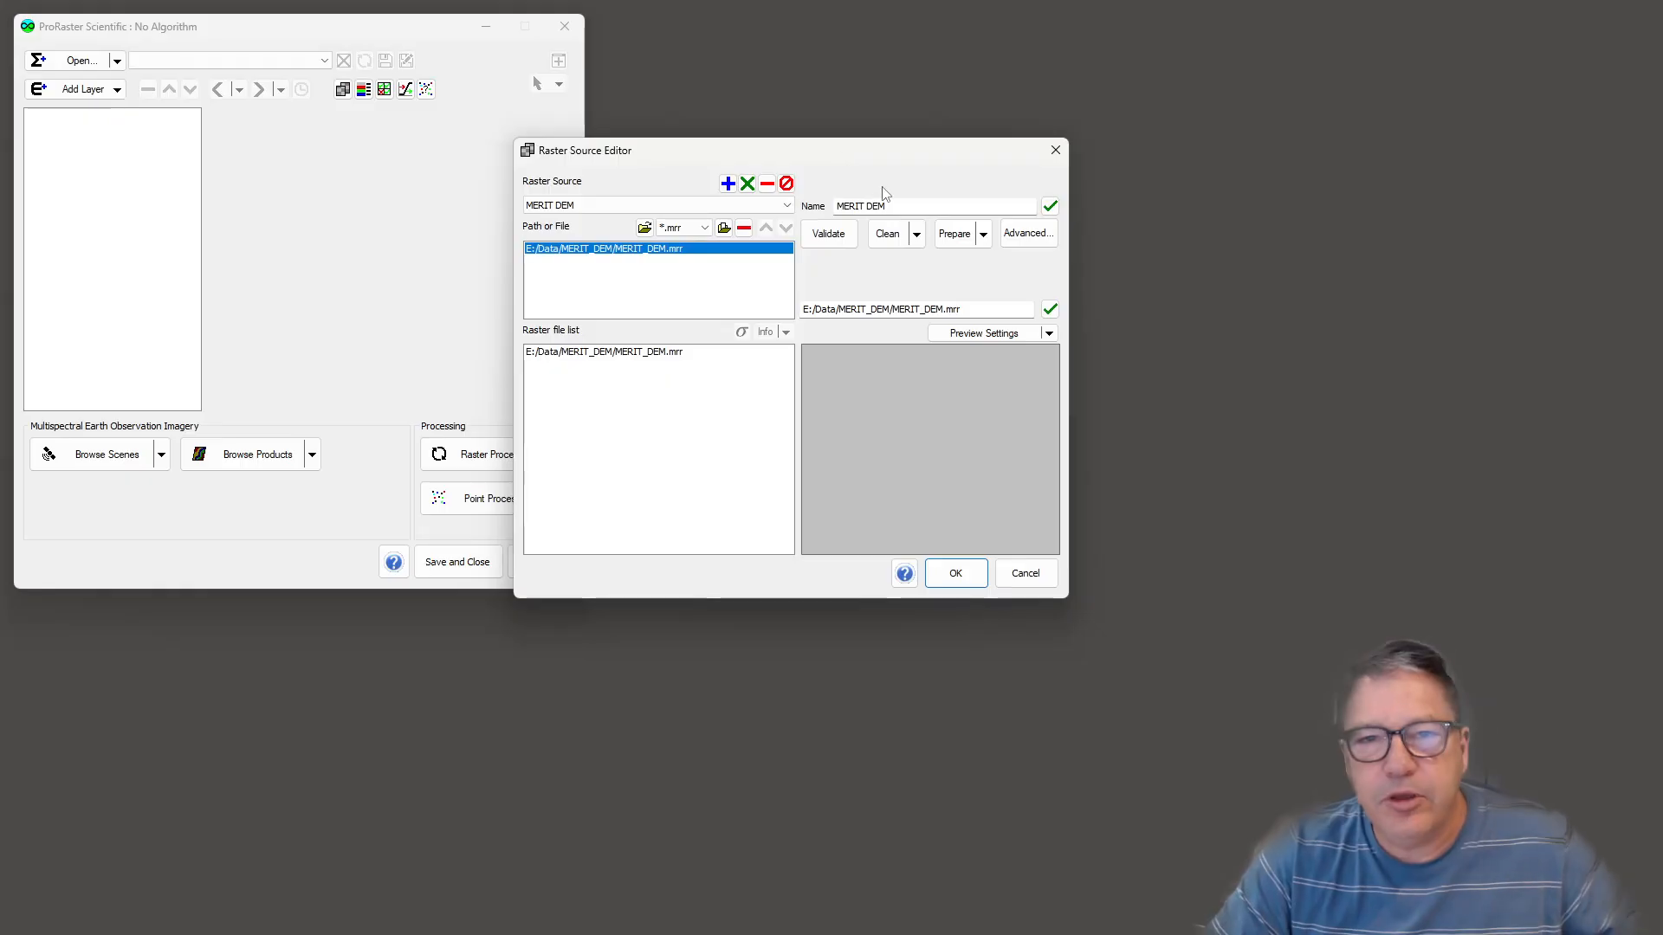
left_click(728, 183)
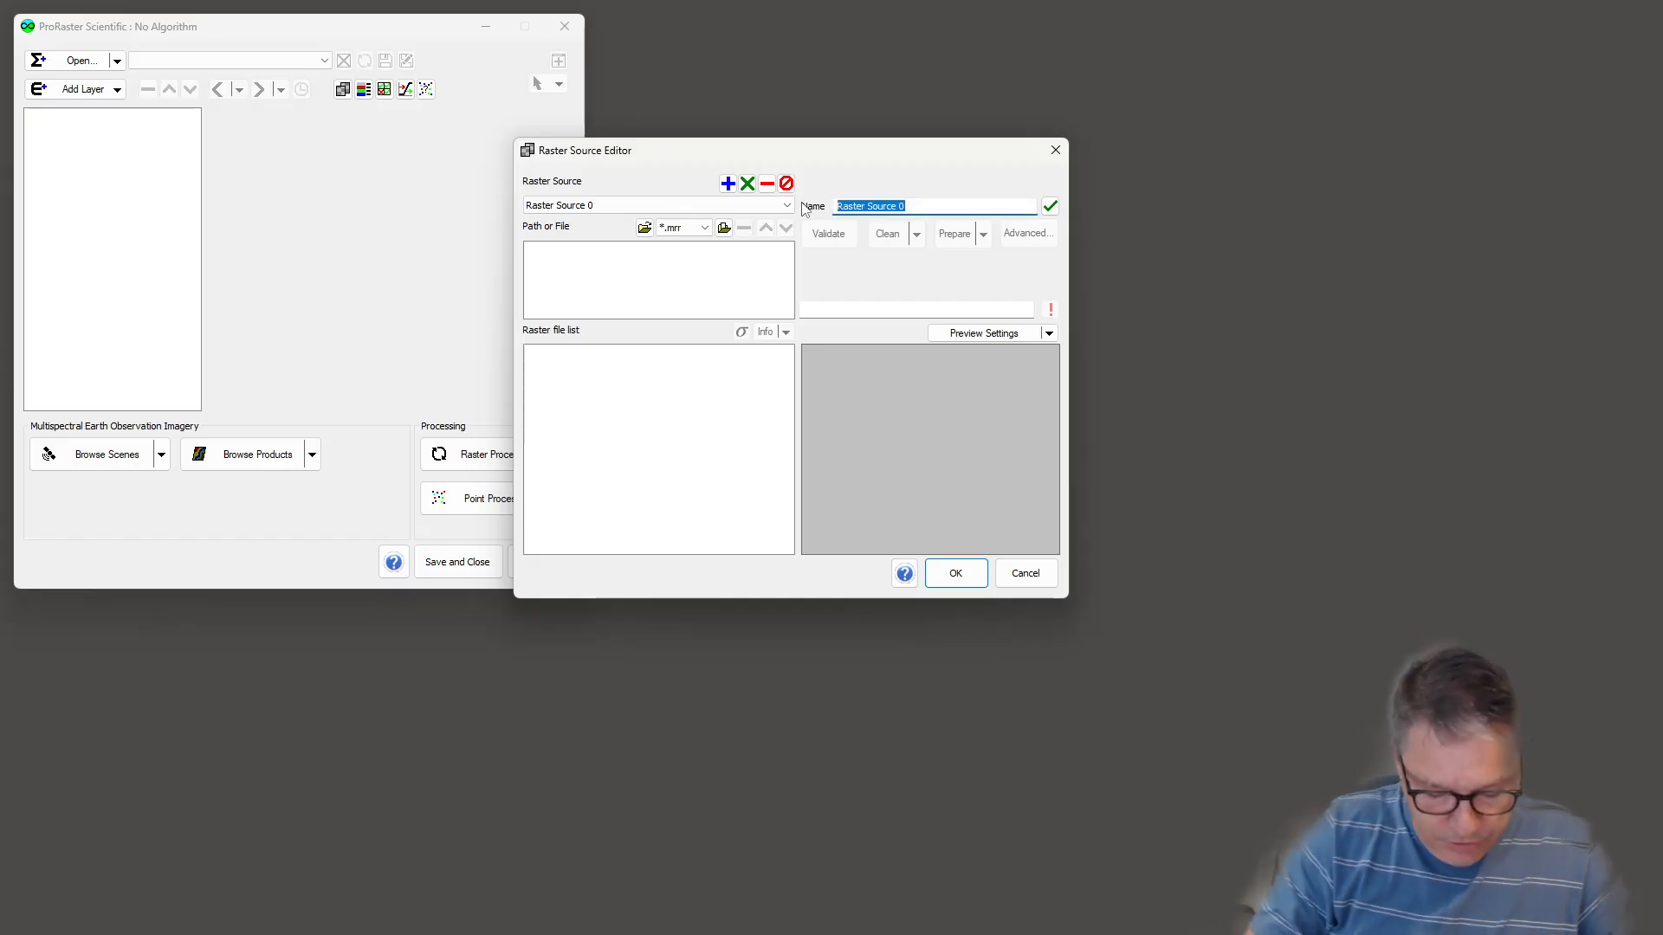
type("MH370 ")
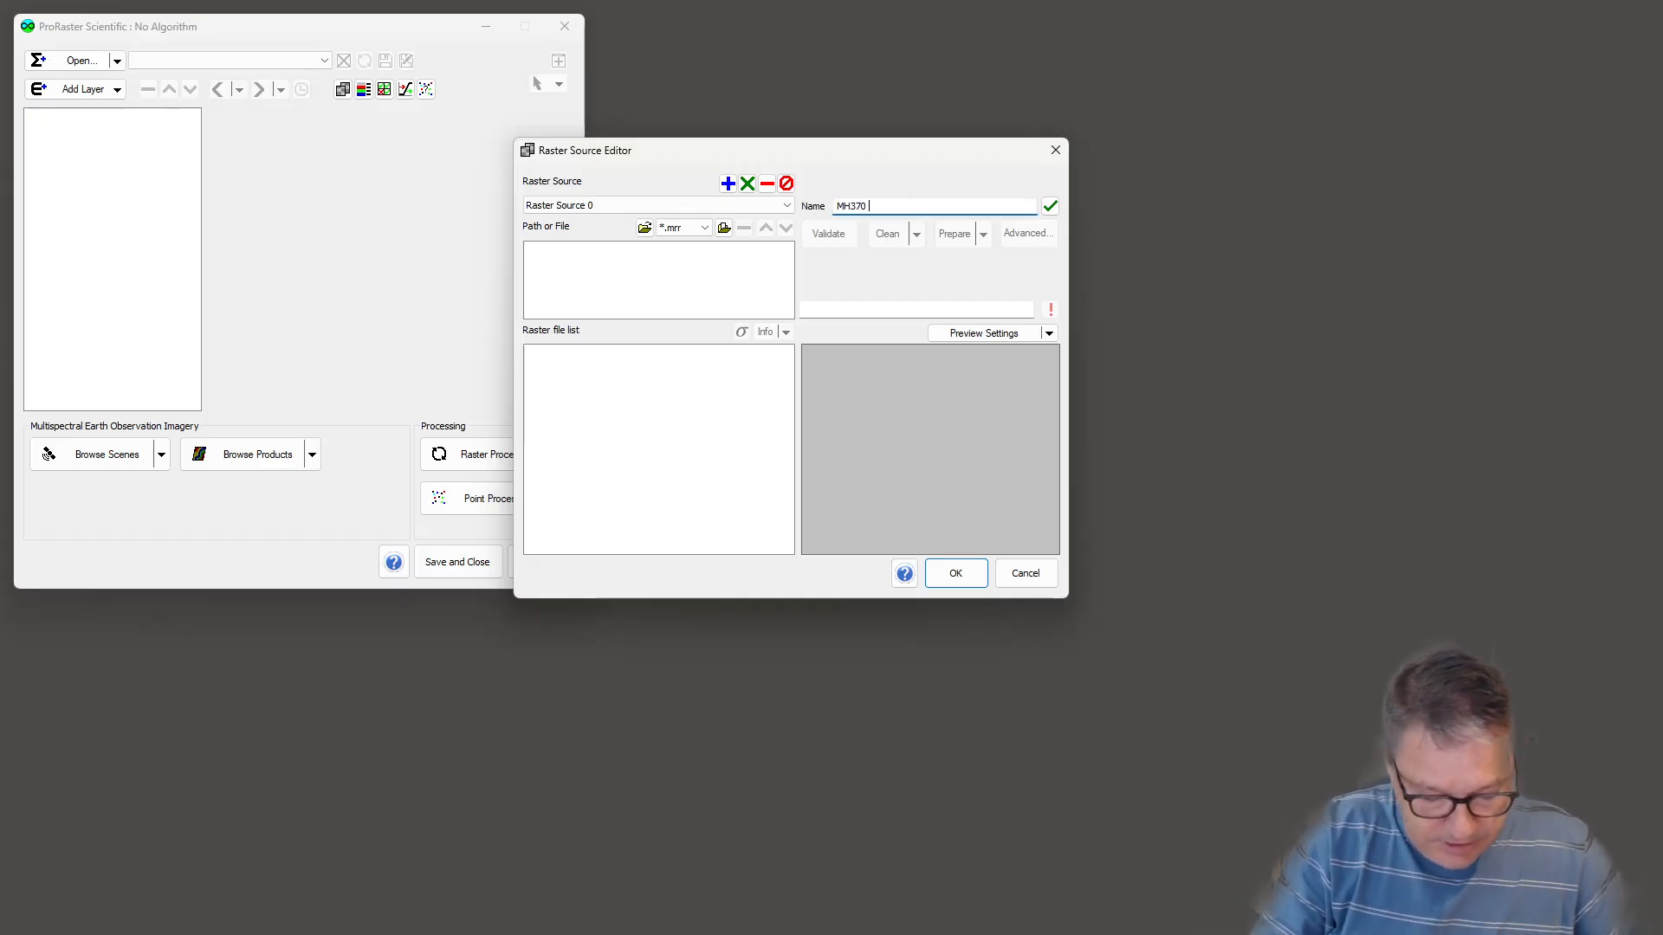
type("Original ")
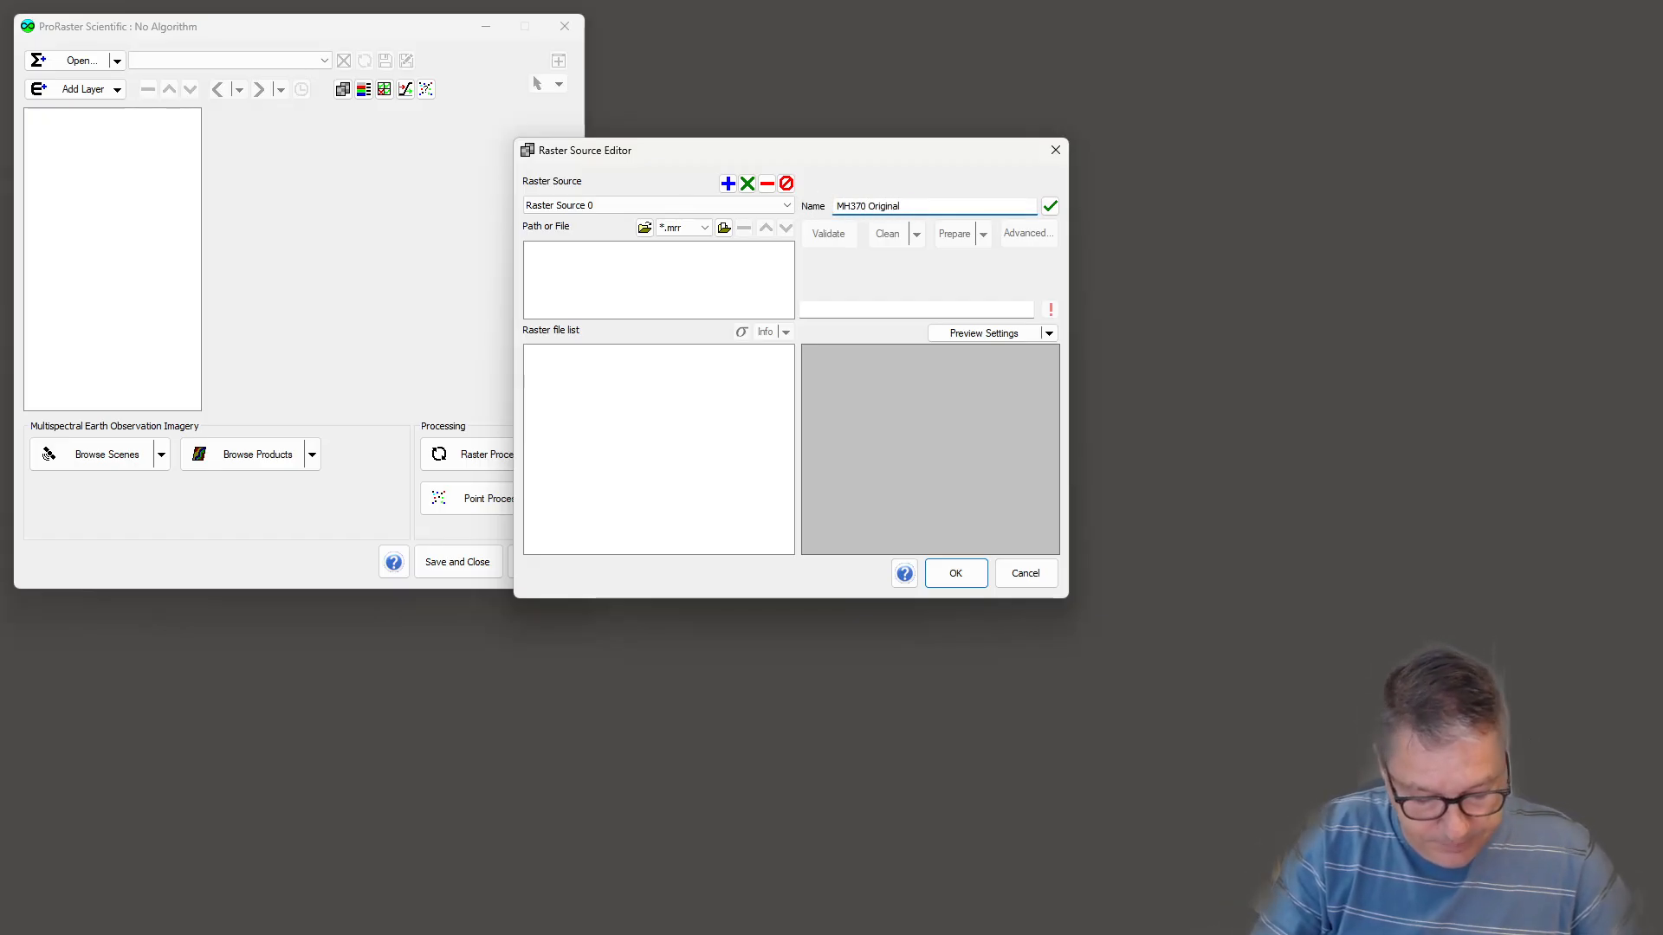
type("DEM")
key("BackSpace")
key("BackSpace")
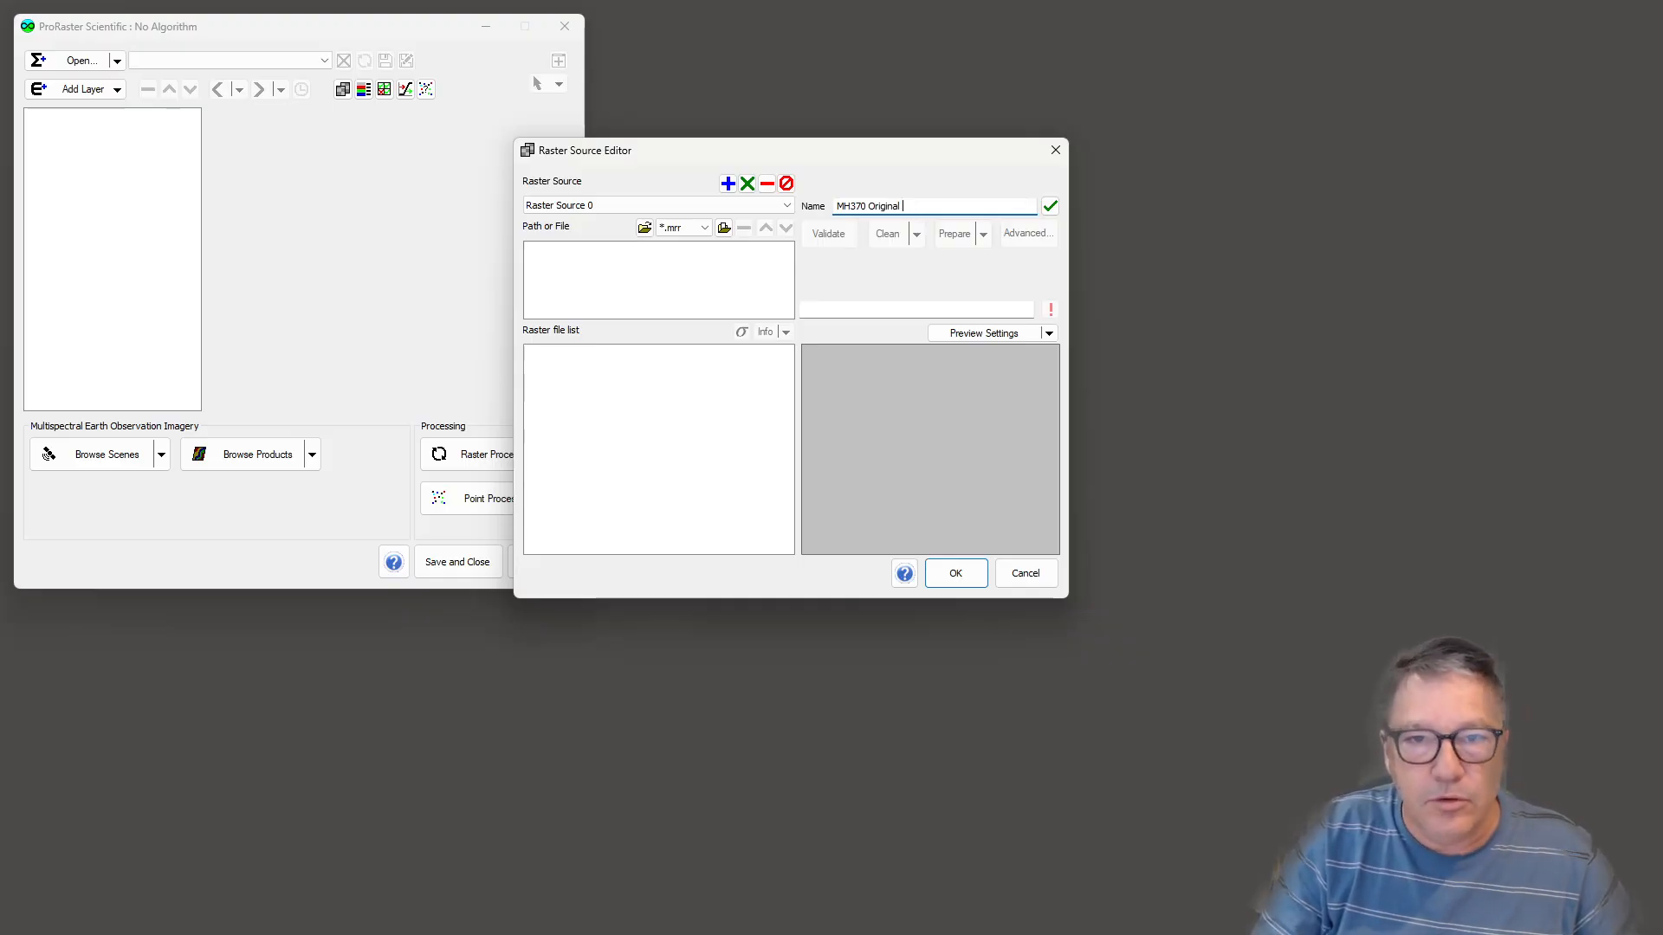
type("Bathy")
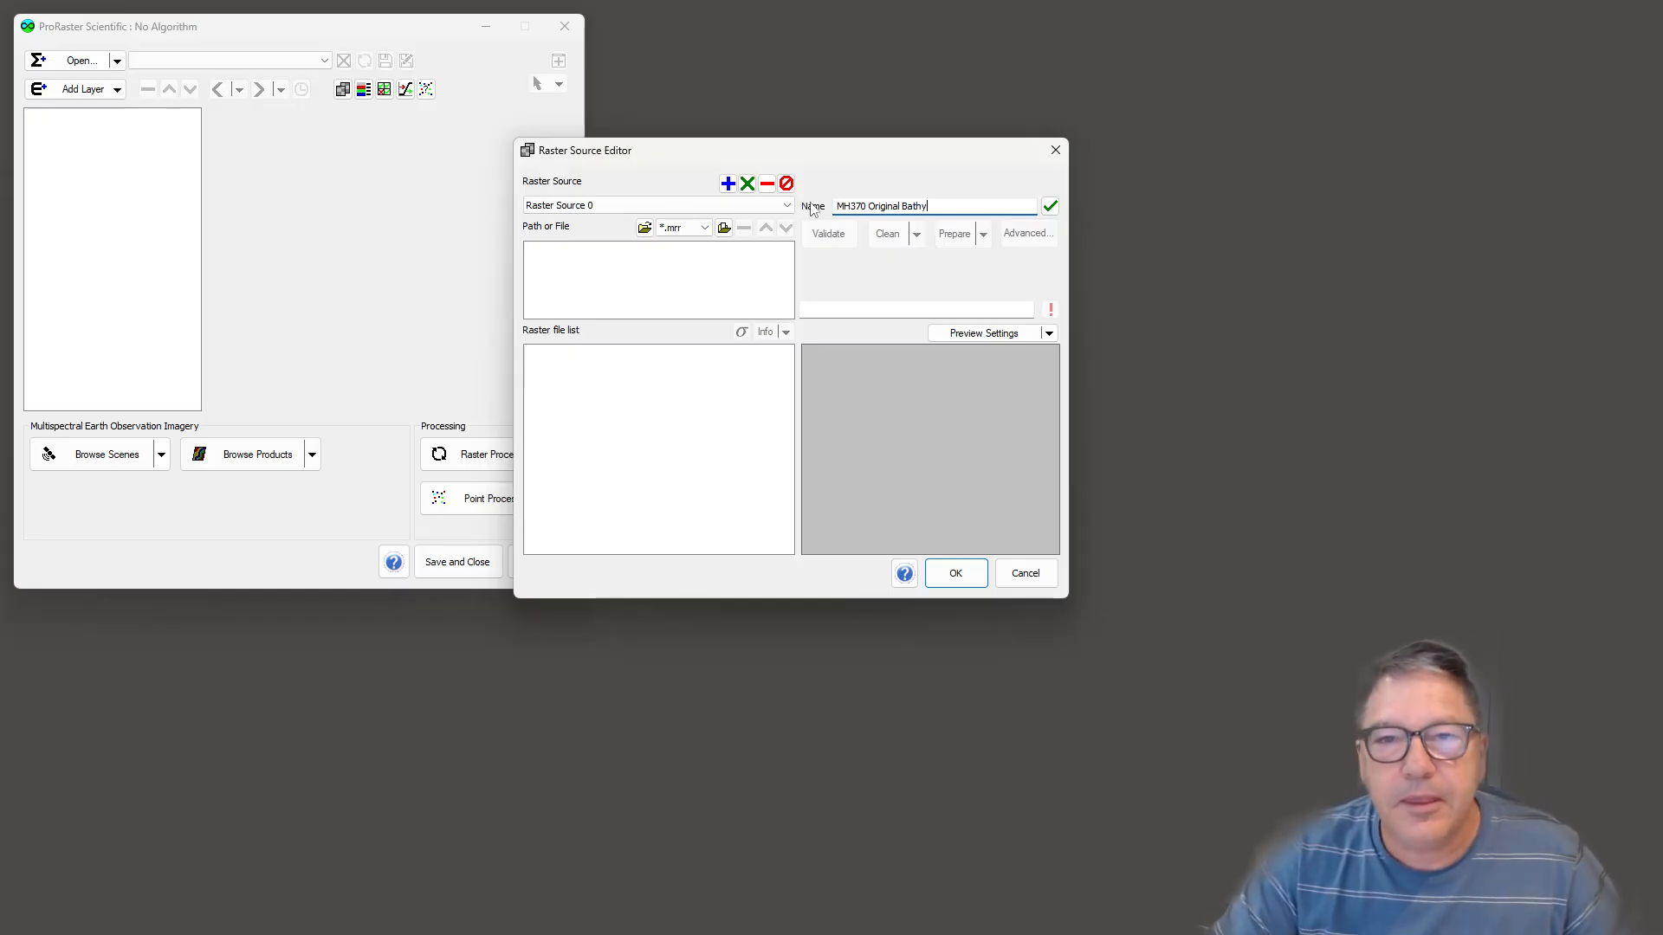
left_click(1050, 206)
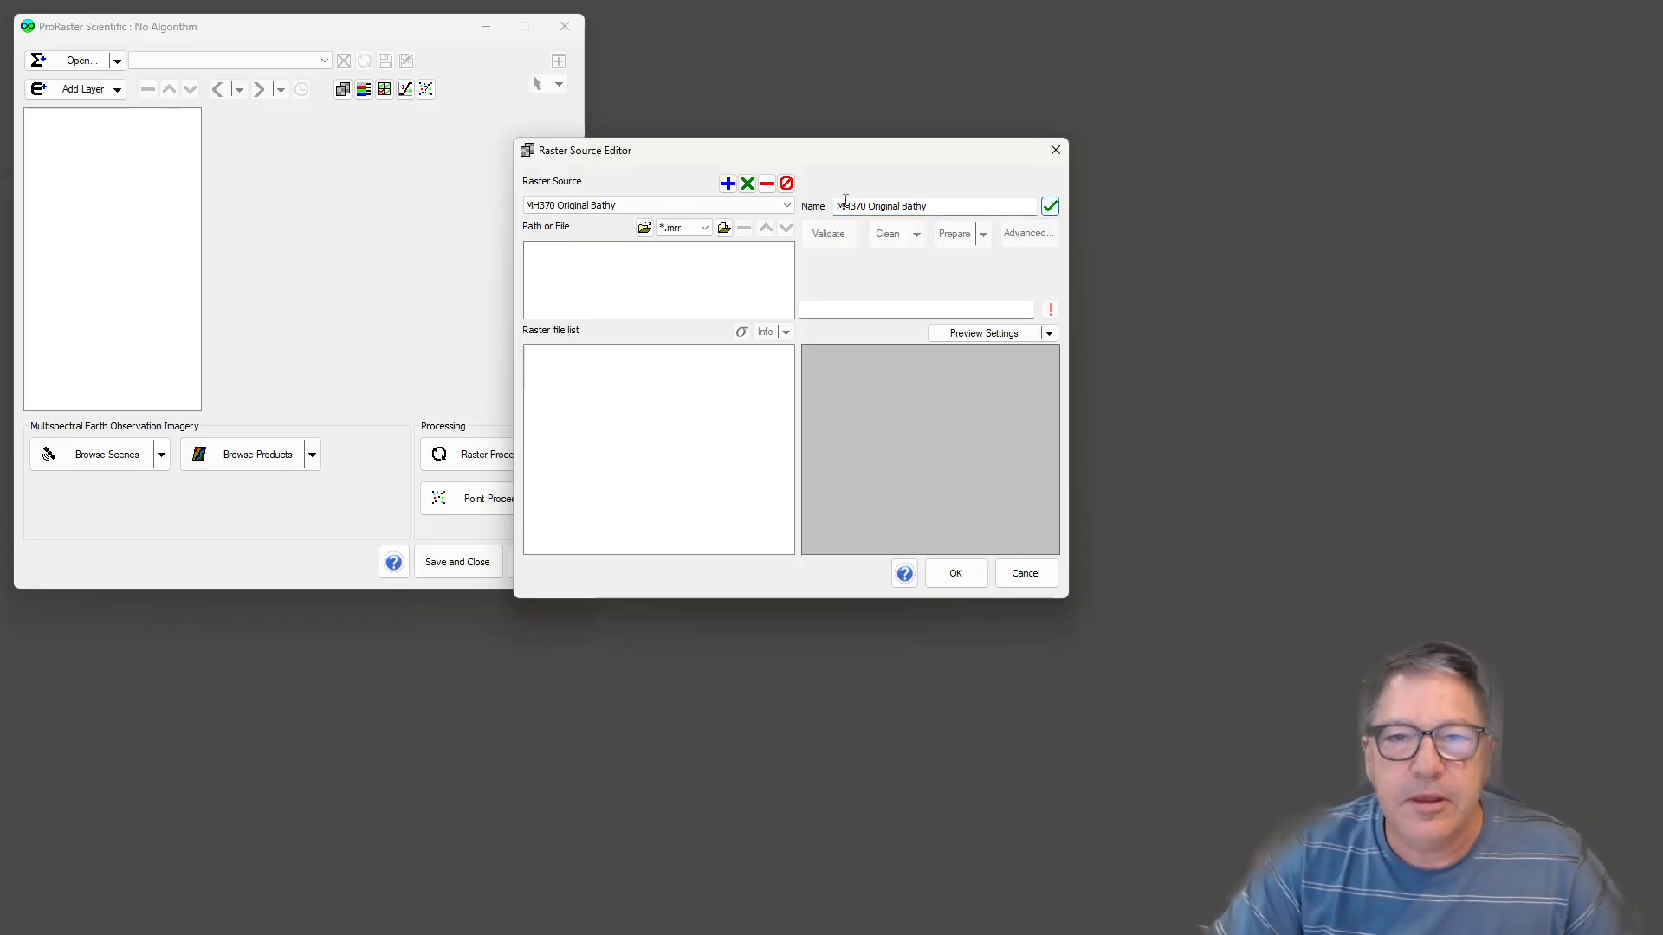
Add all *.tif files from the D:/Data/MH370/OriginalTIFFs folder to the raster source and accept it.
left_click(681, 228)
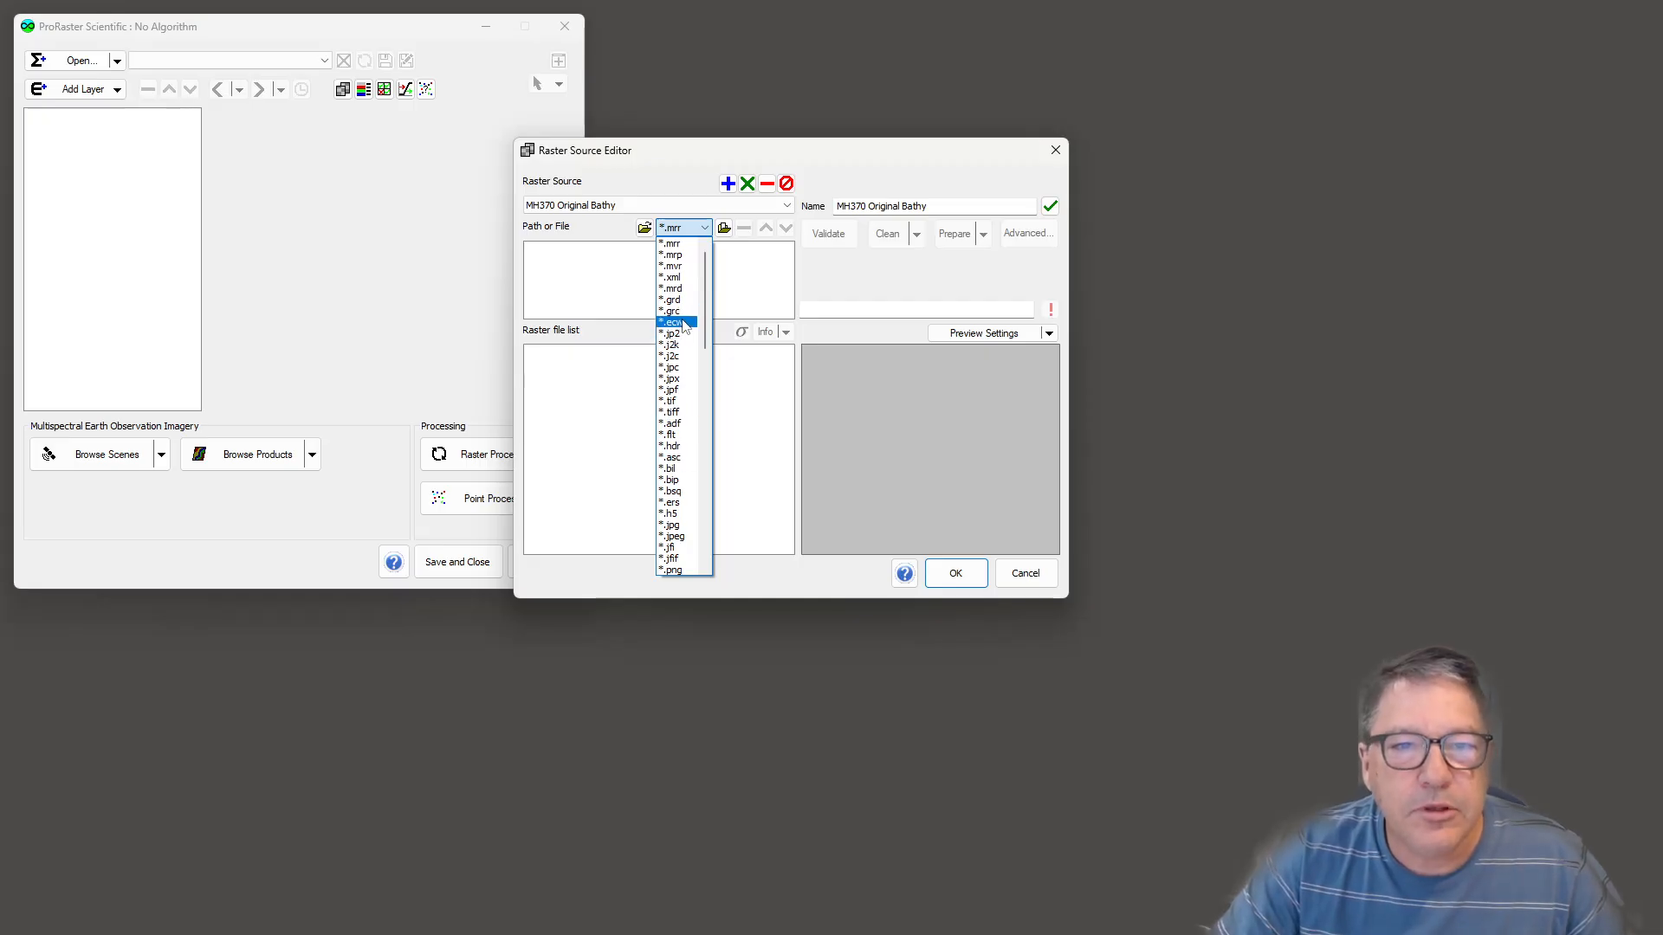
left_click(677, 402)
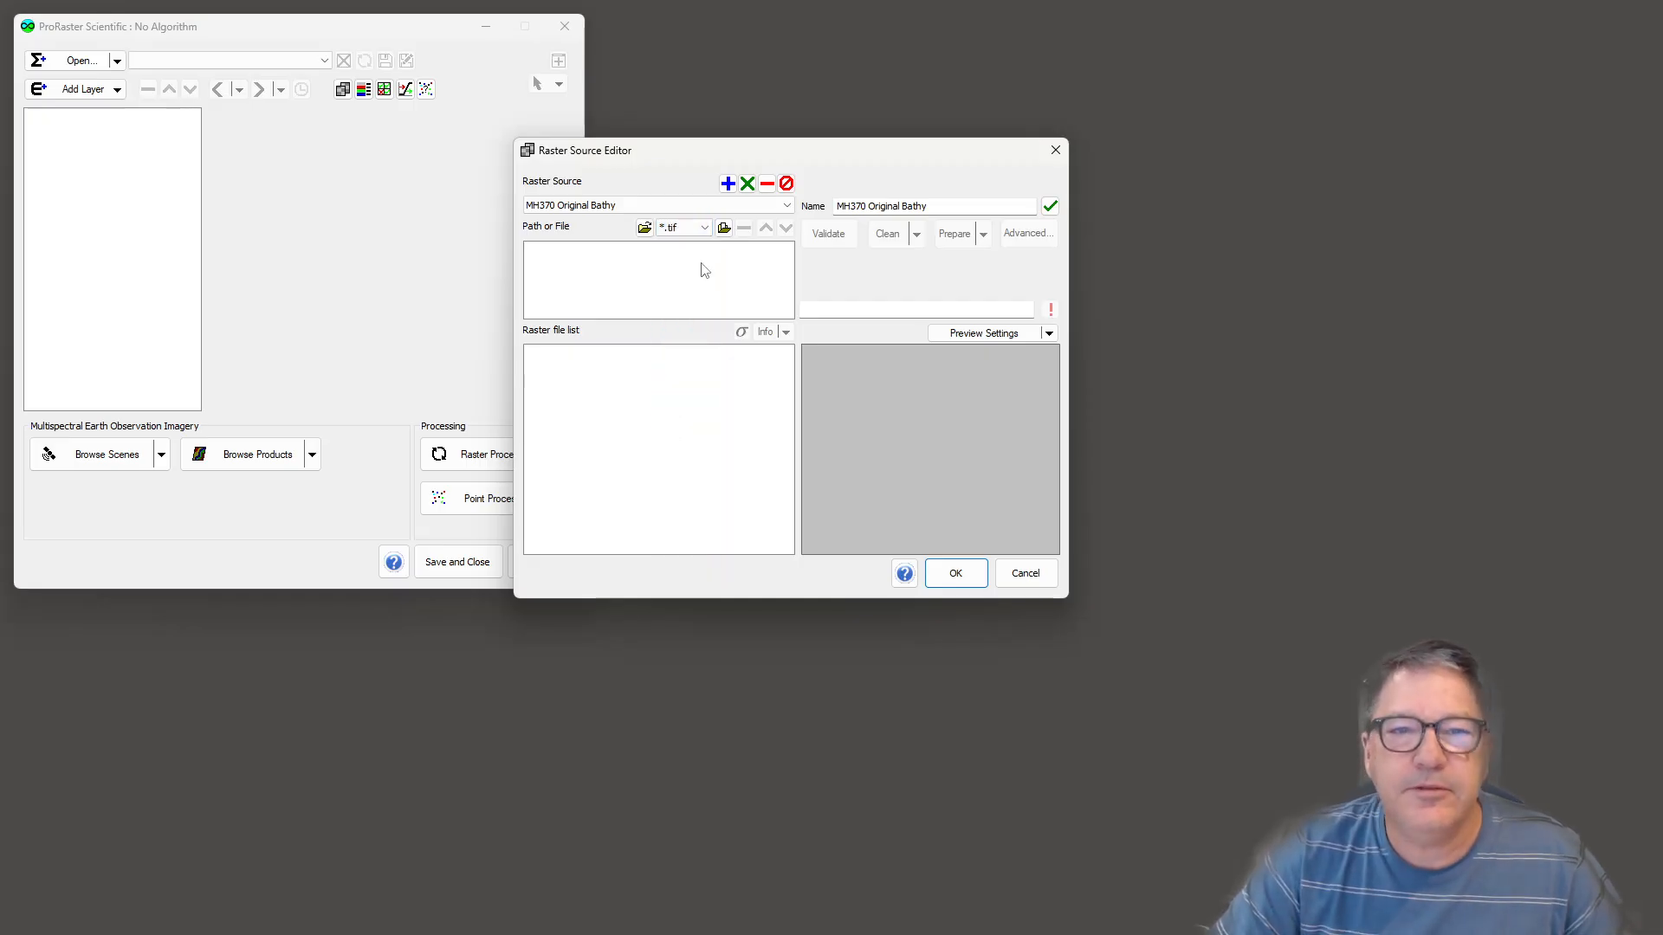
left_click(645, 227)
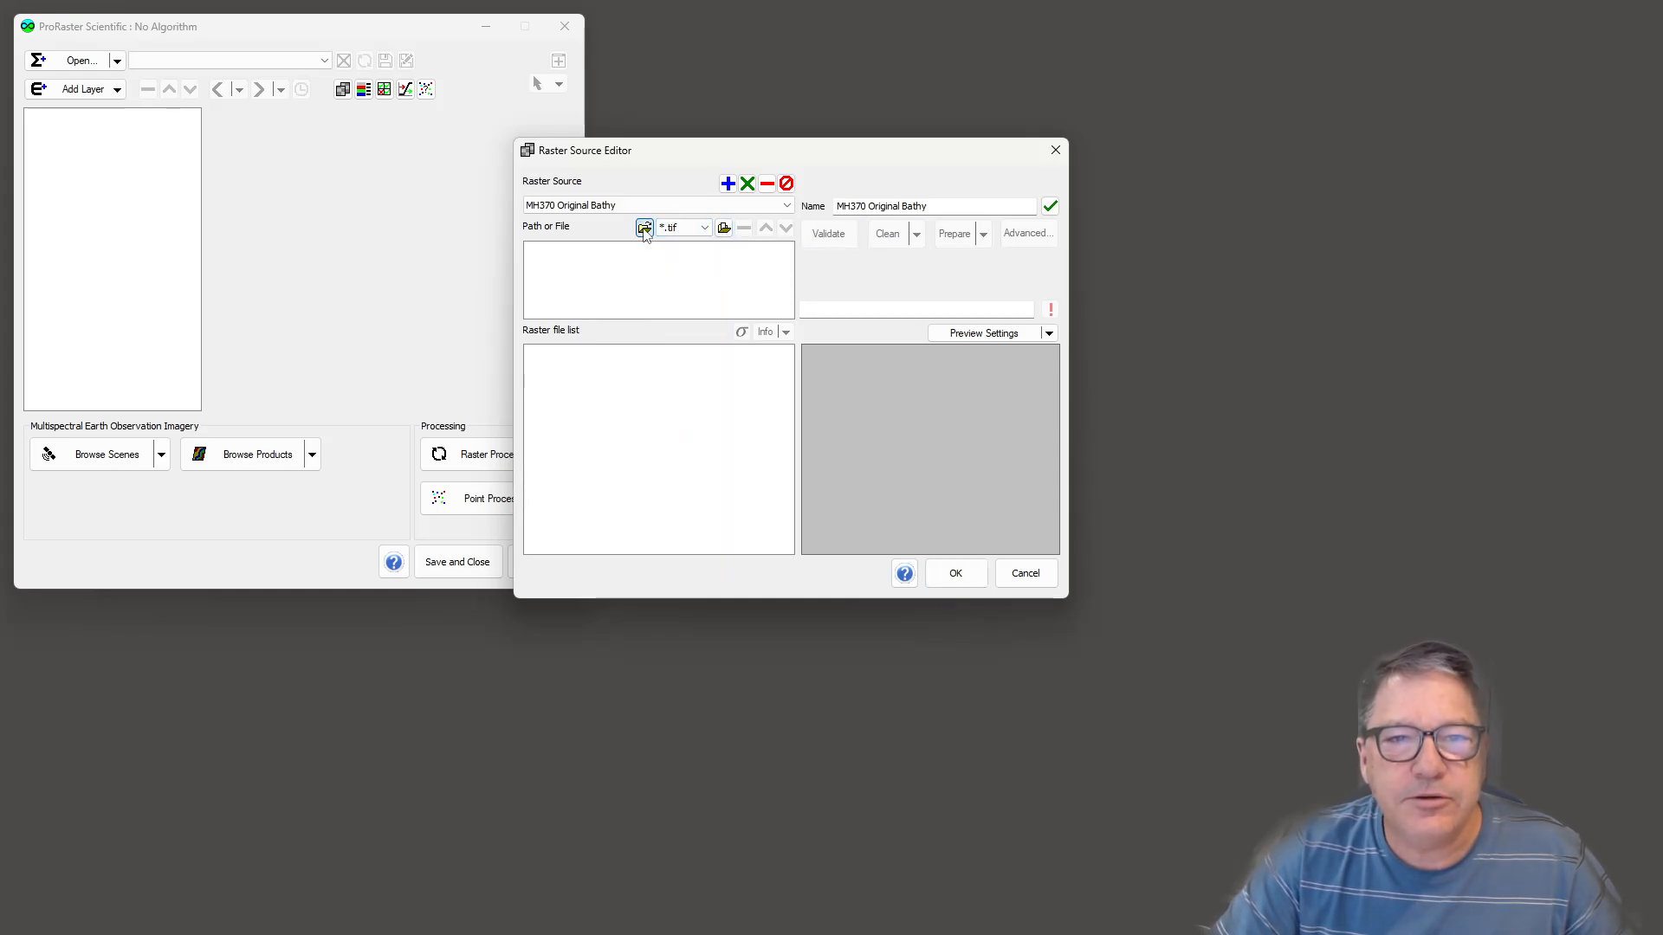
double_click(980, 305)
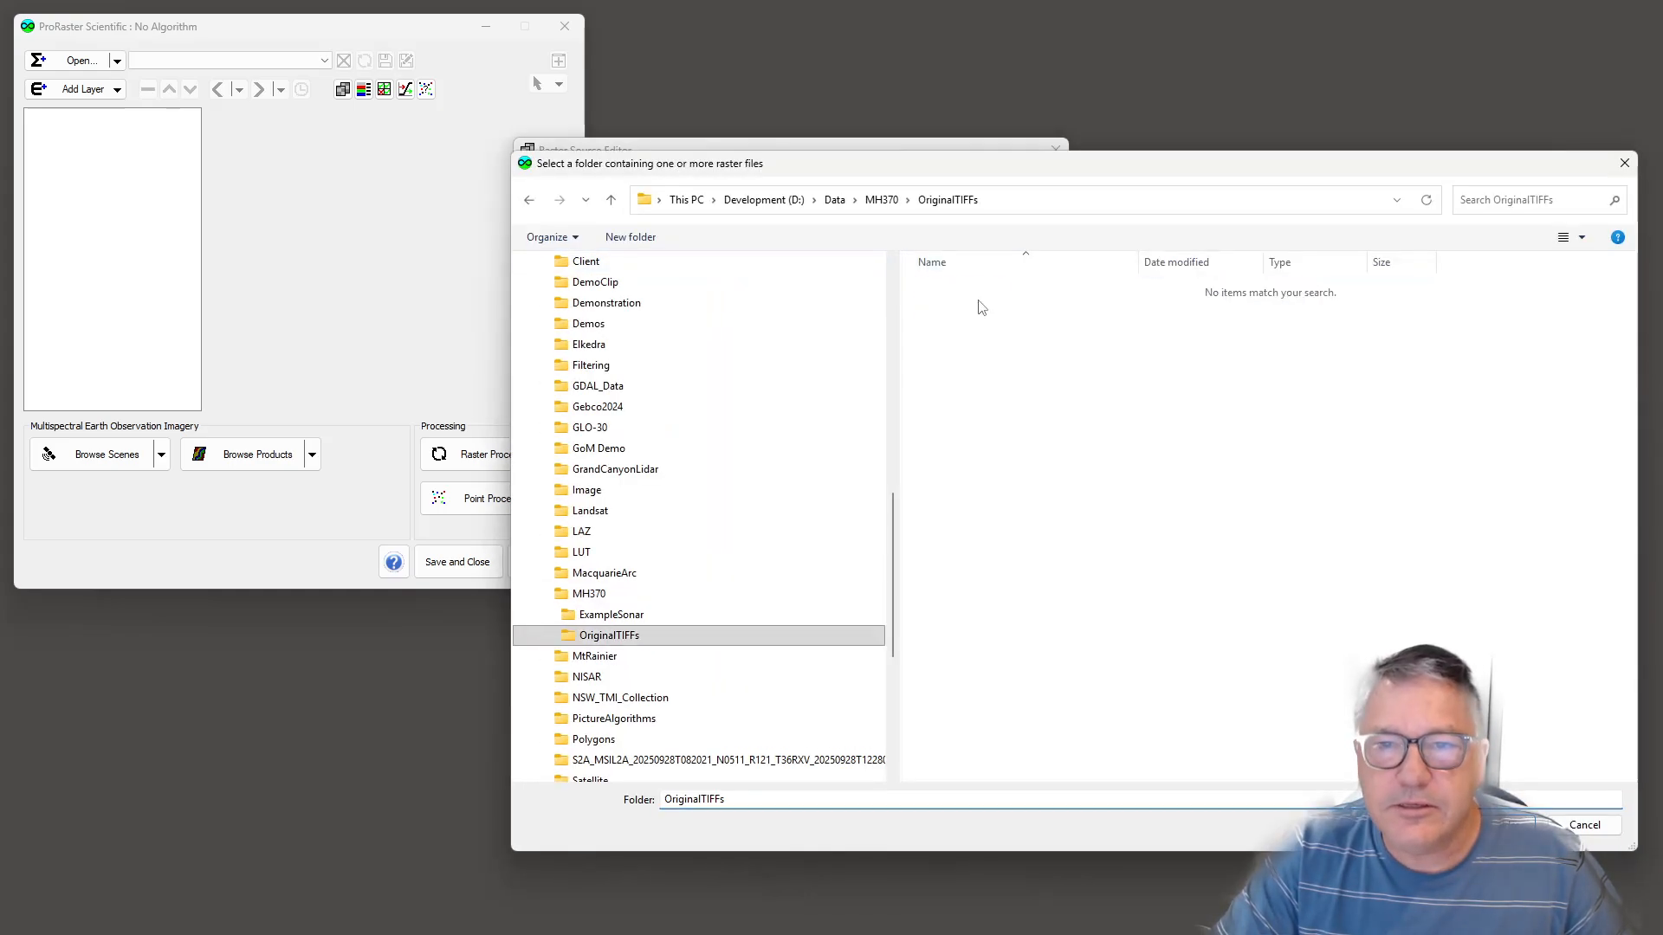
left_click(1486, 824)
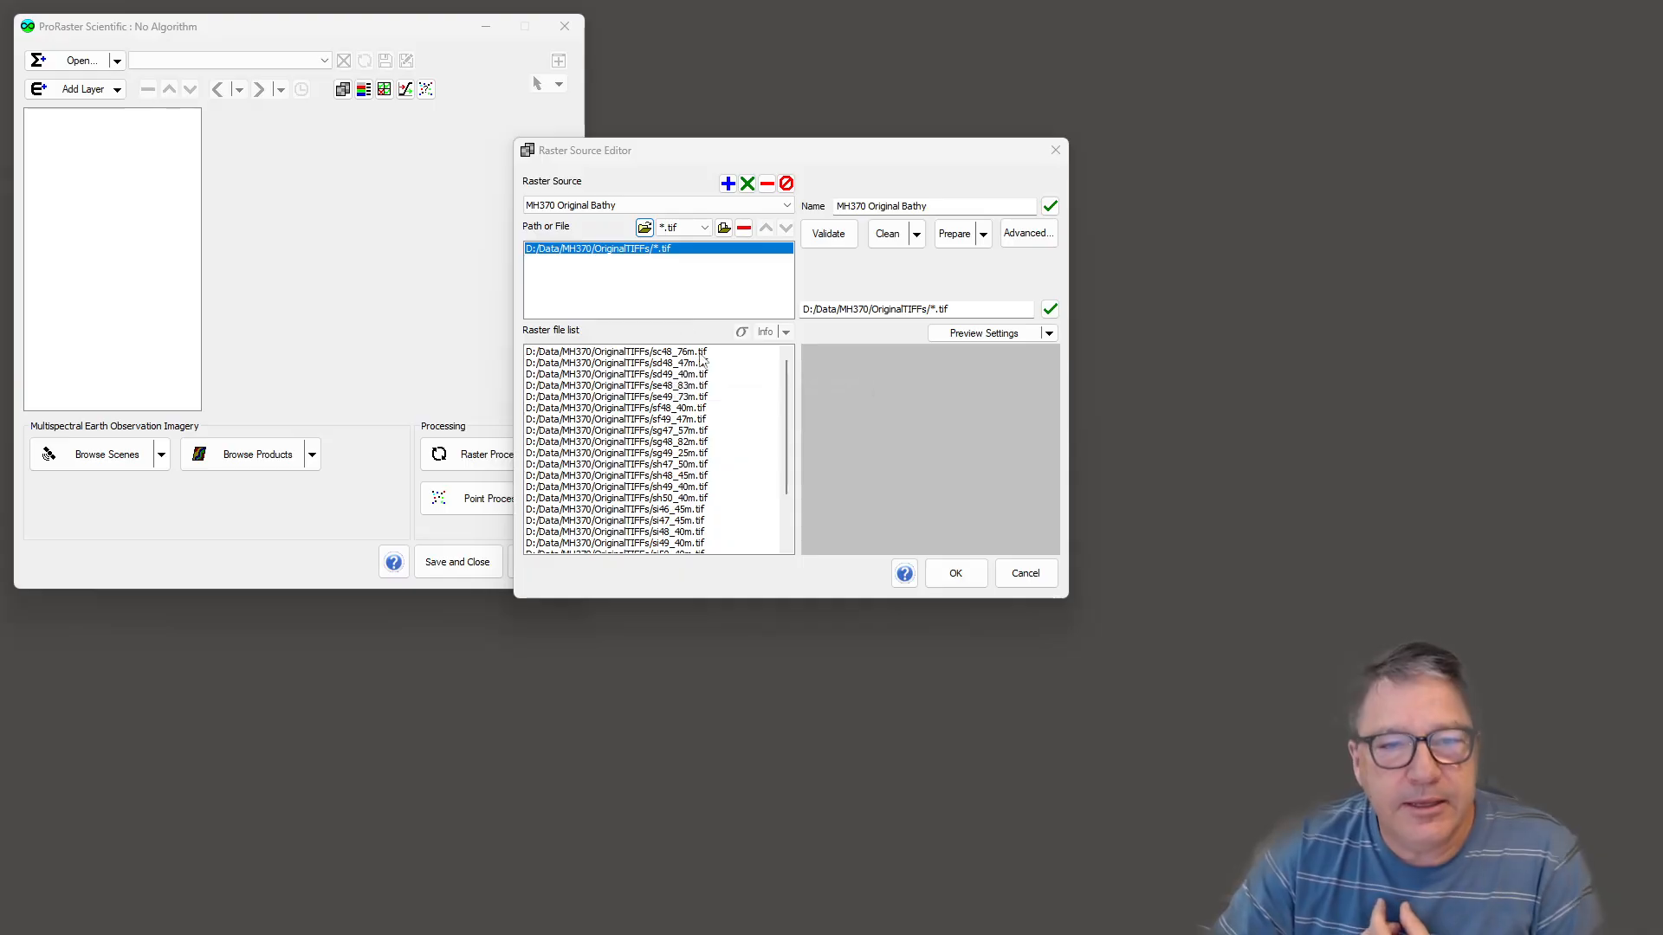
left_click(953, 576)
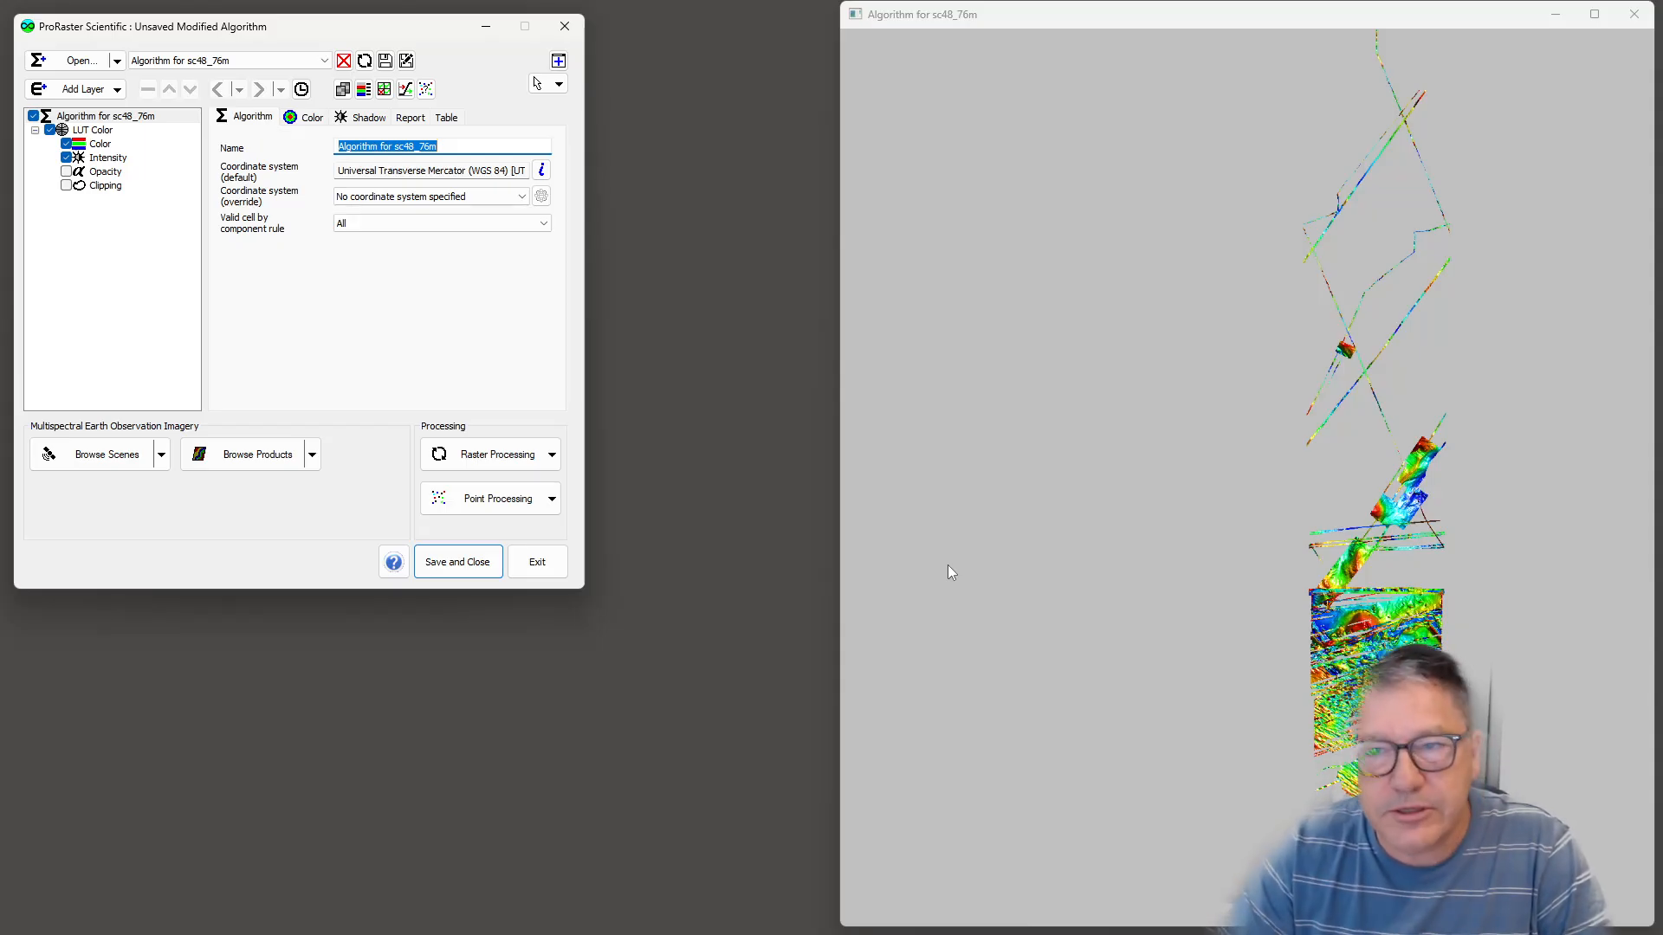
Unload the current algorithm without saving and set up a raster Join with MH370 Original Bathy as source.
left_click(344, 63)
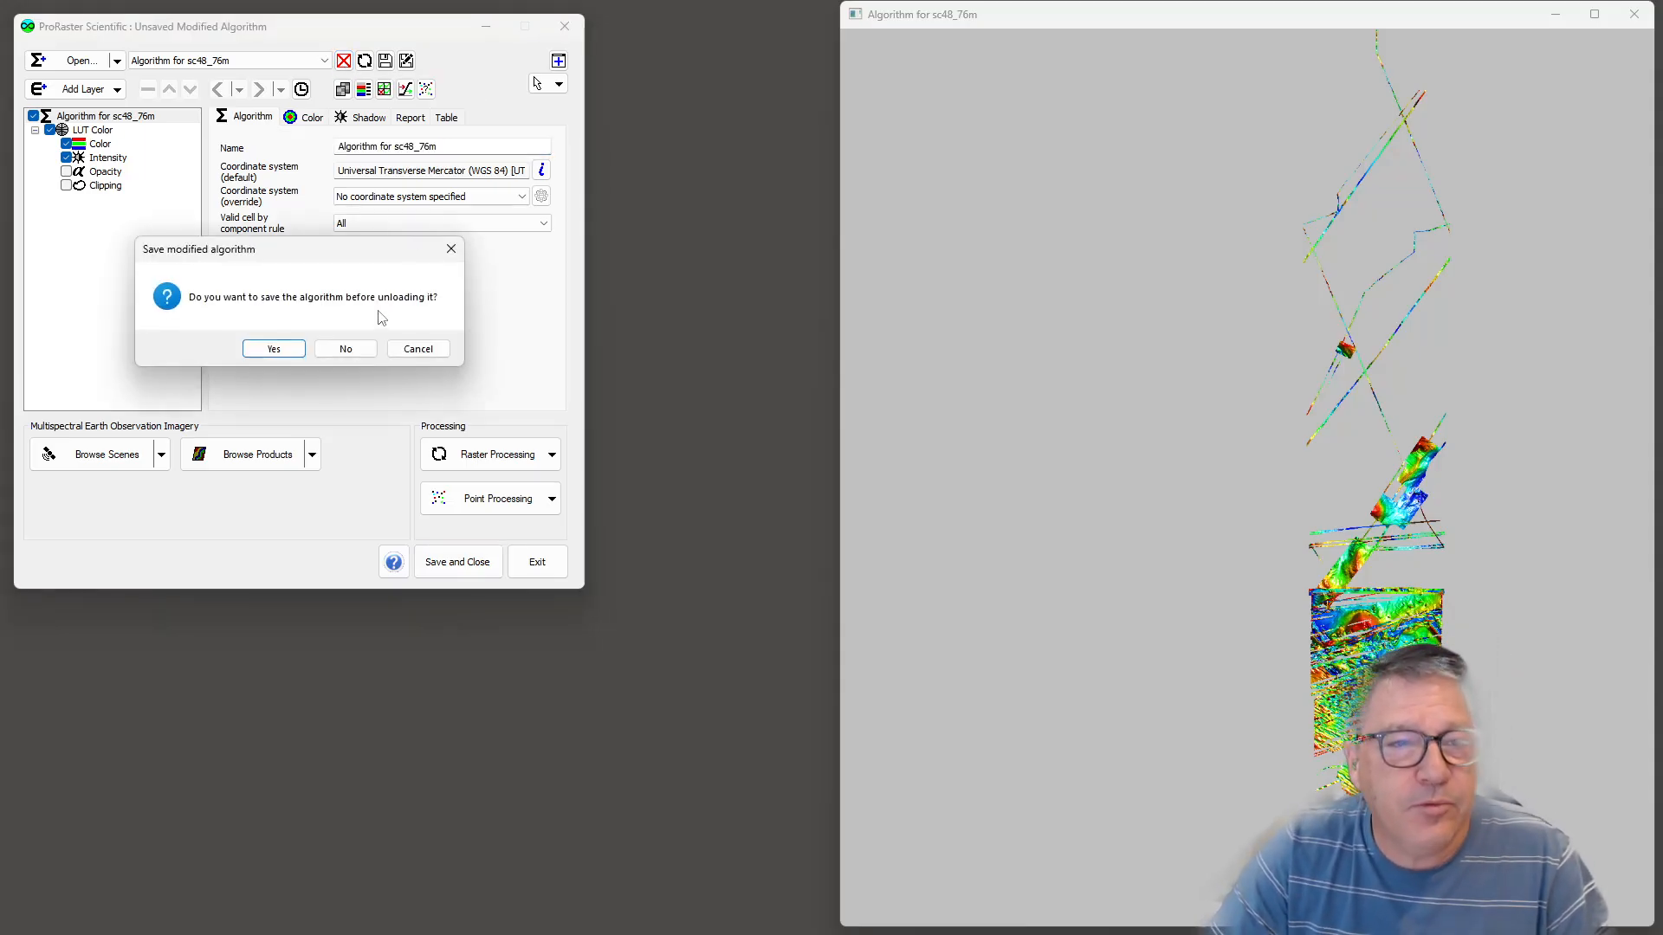
left_click(345, 349)
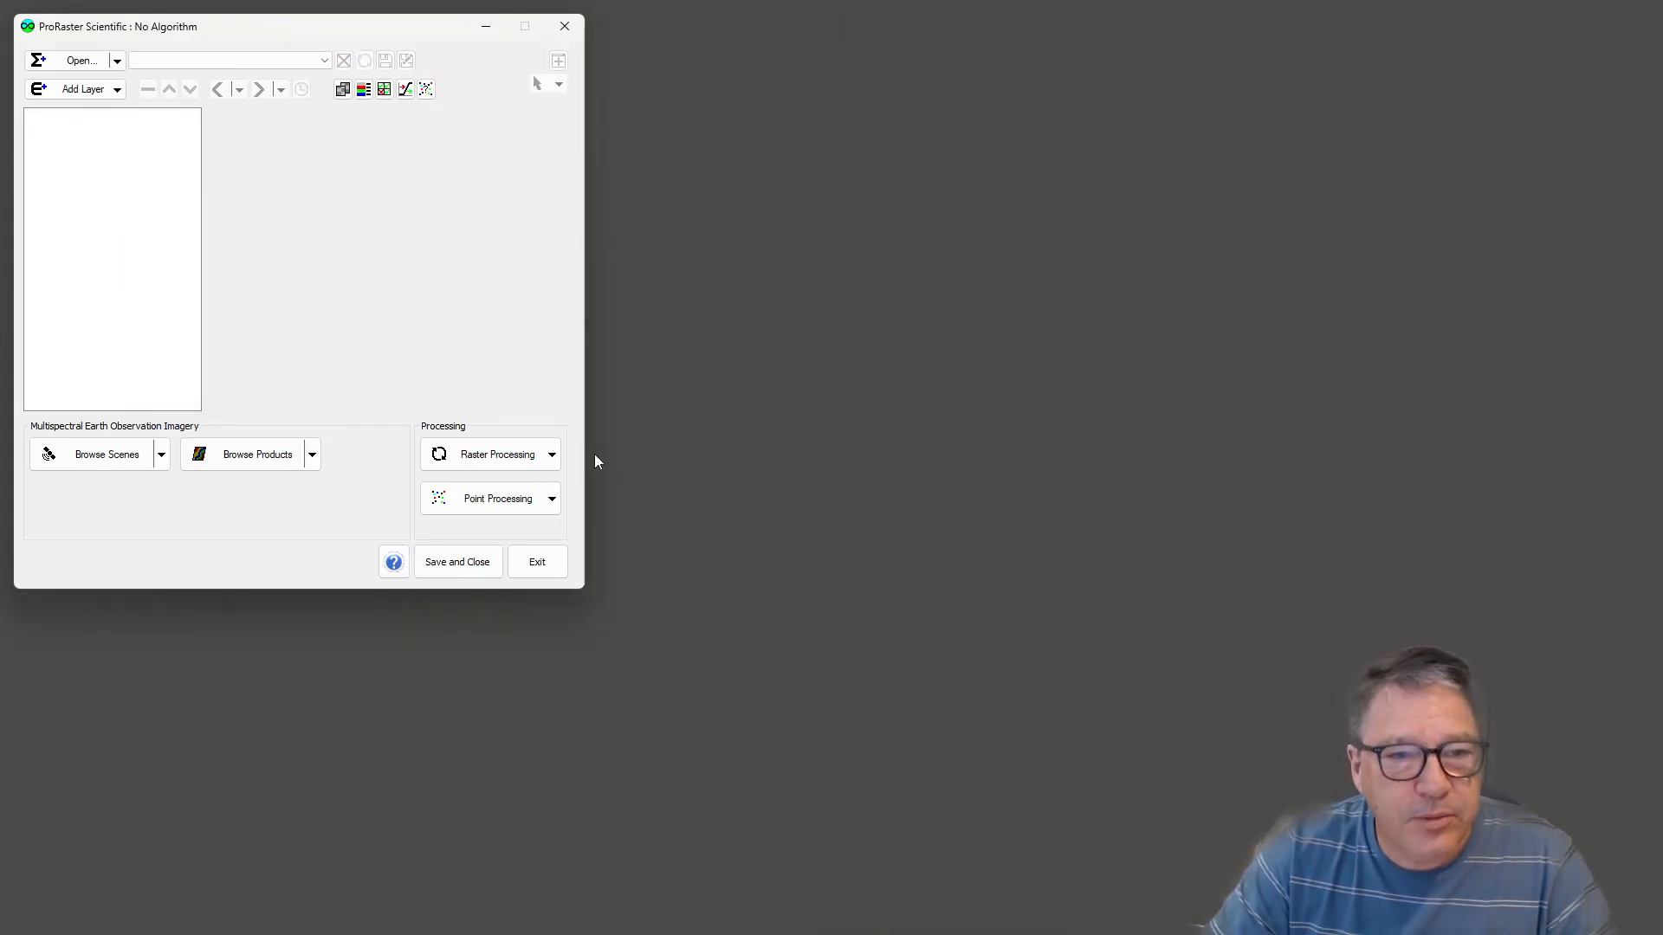
left_click(555, 456)
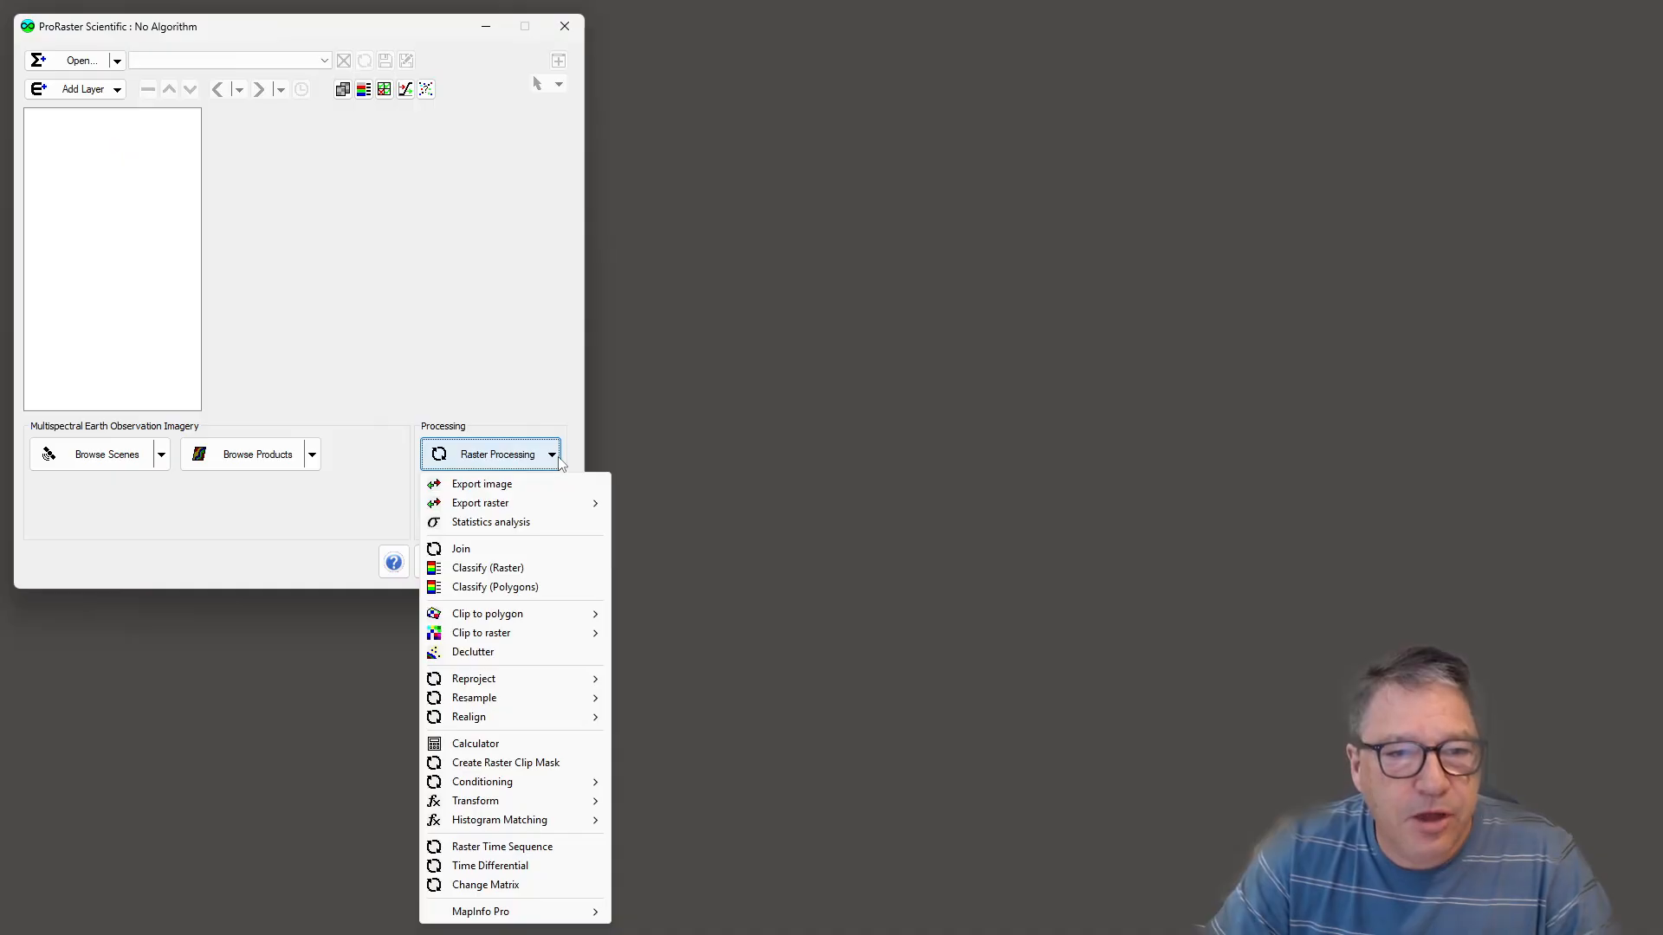
left_click(485, 549)
left_click(464, 276)
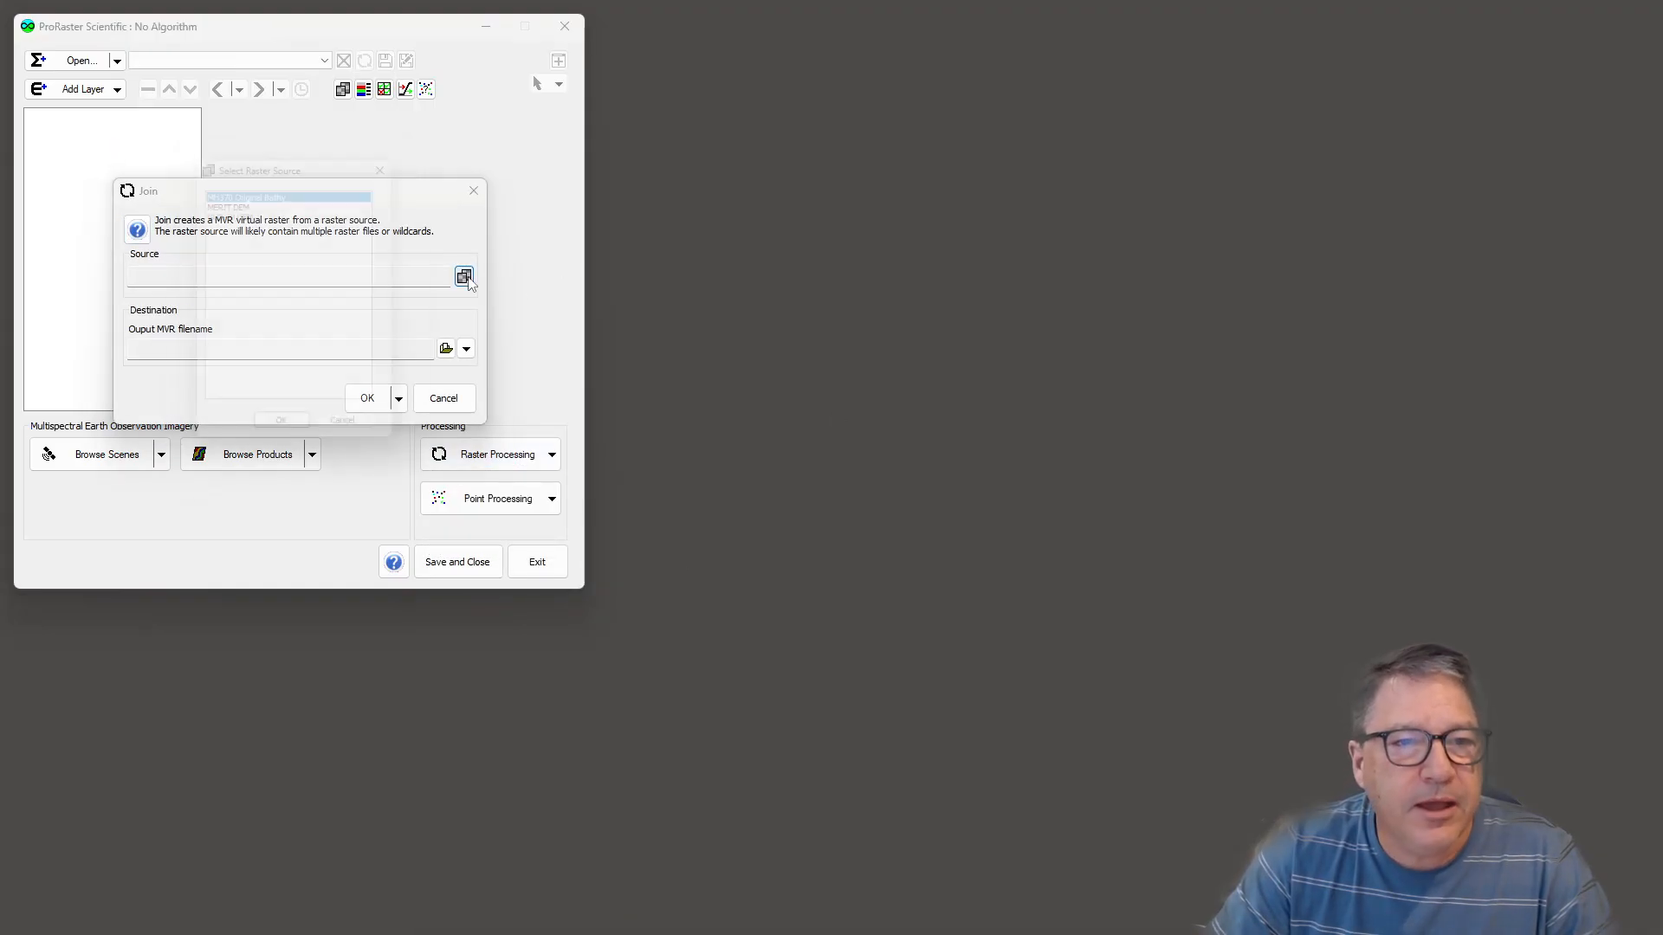
left_click(285, 436)
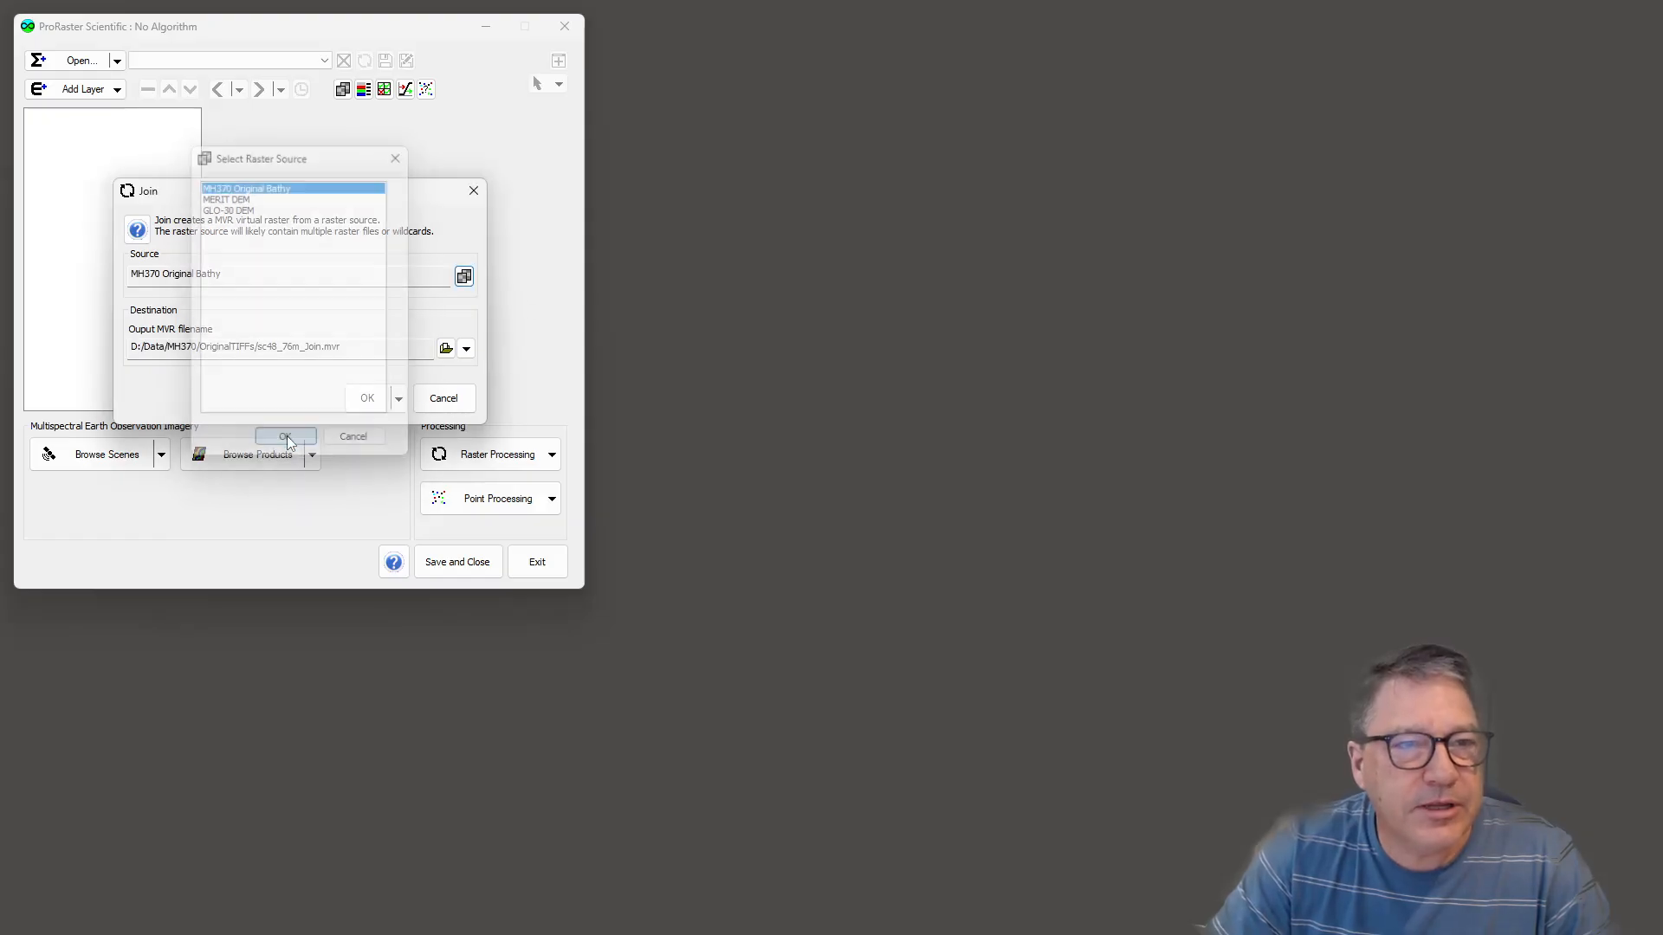
Set the Join output to OriginalTiffBathy.mvr in the D:/Data/MH370 folder and run the join.
left_click(445, 349)
left_click(391, 133)
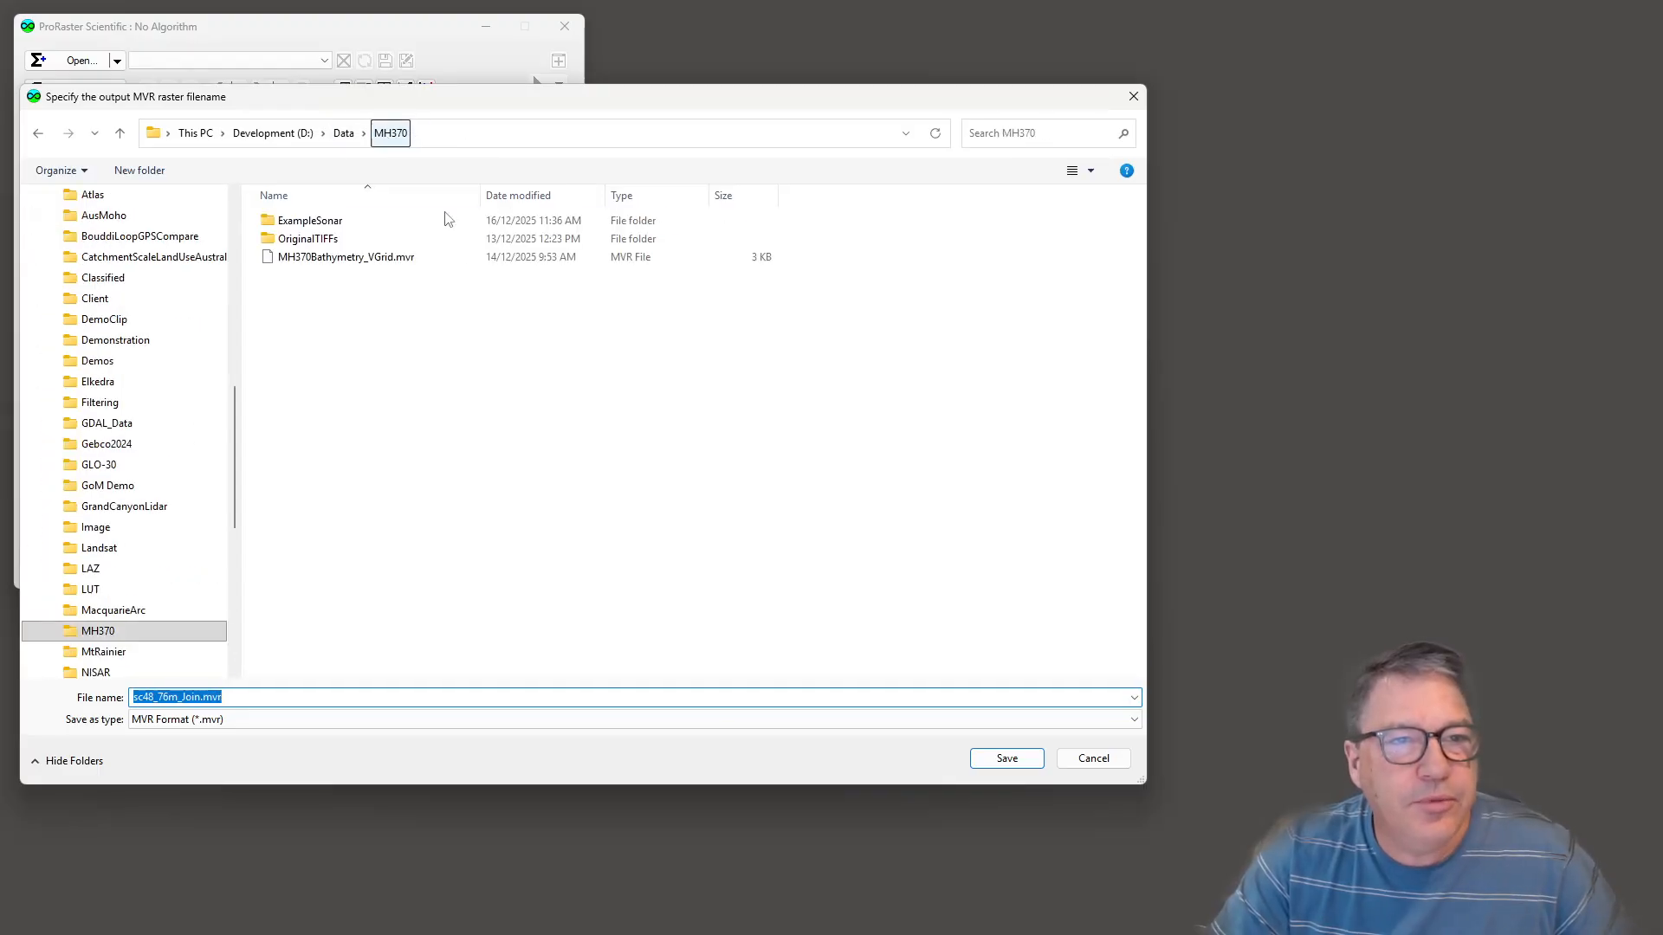
left_click_drag(309, 693, 103, 704)
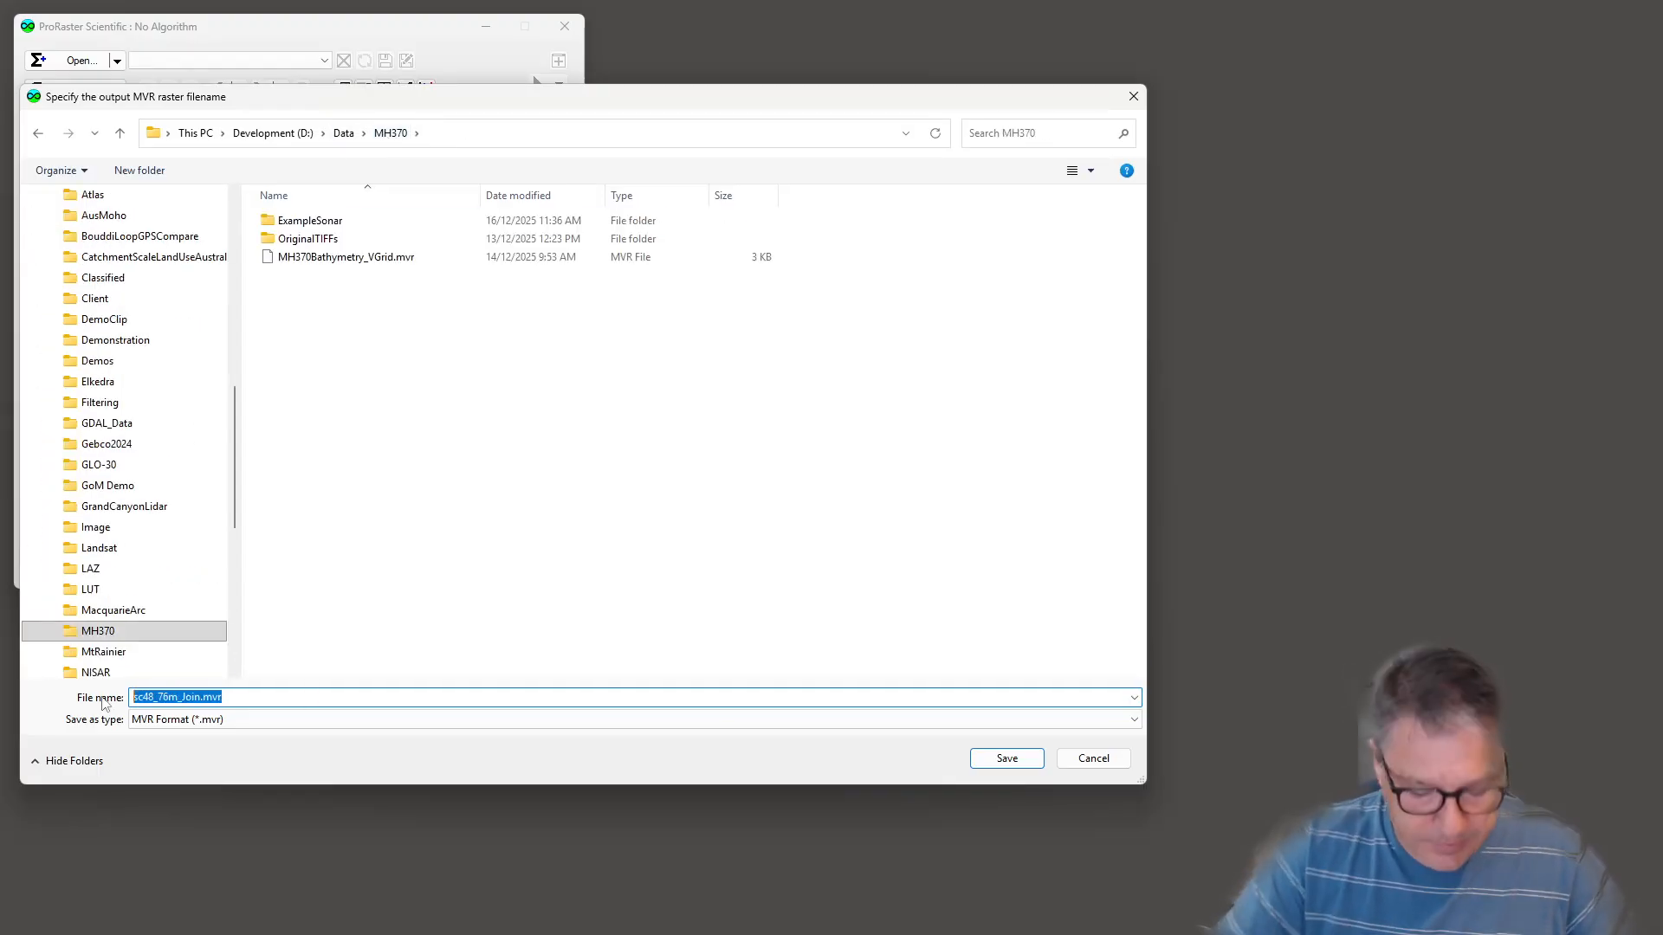
type("Origin")
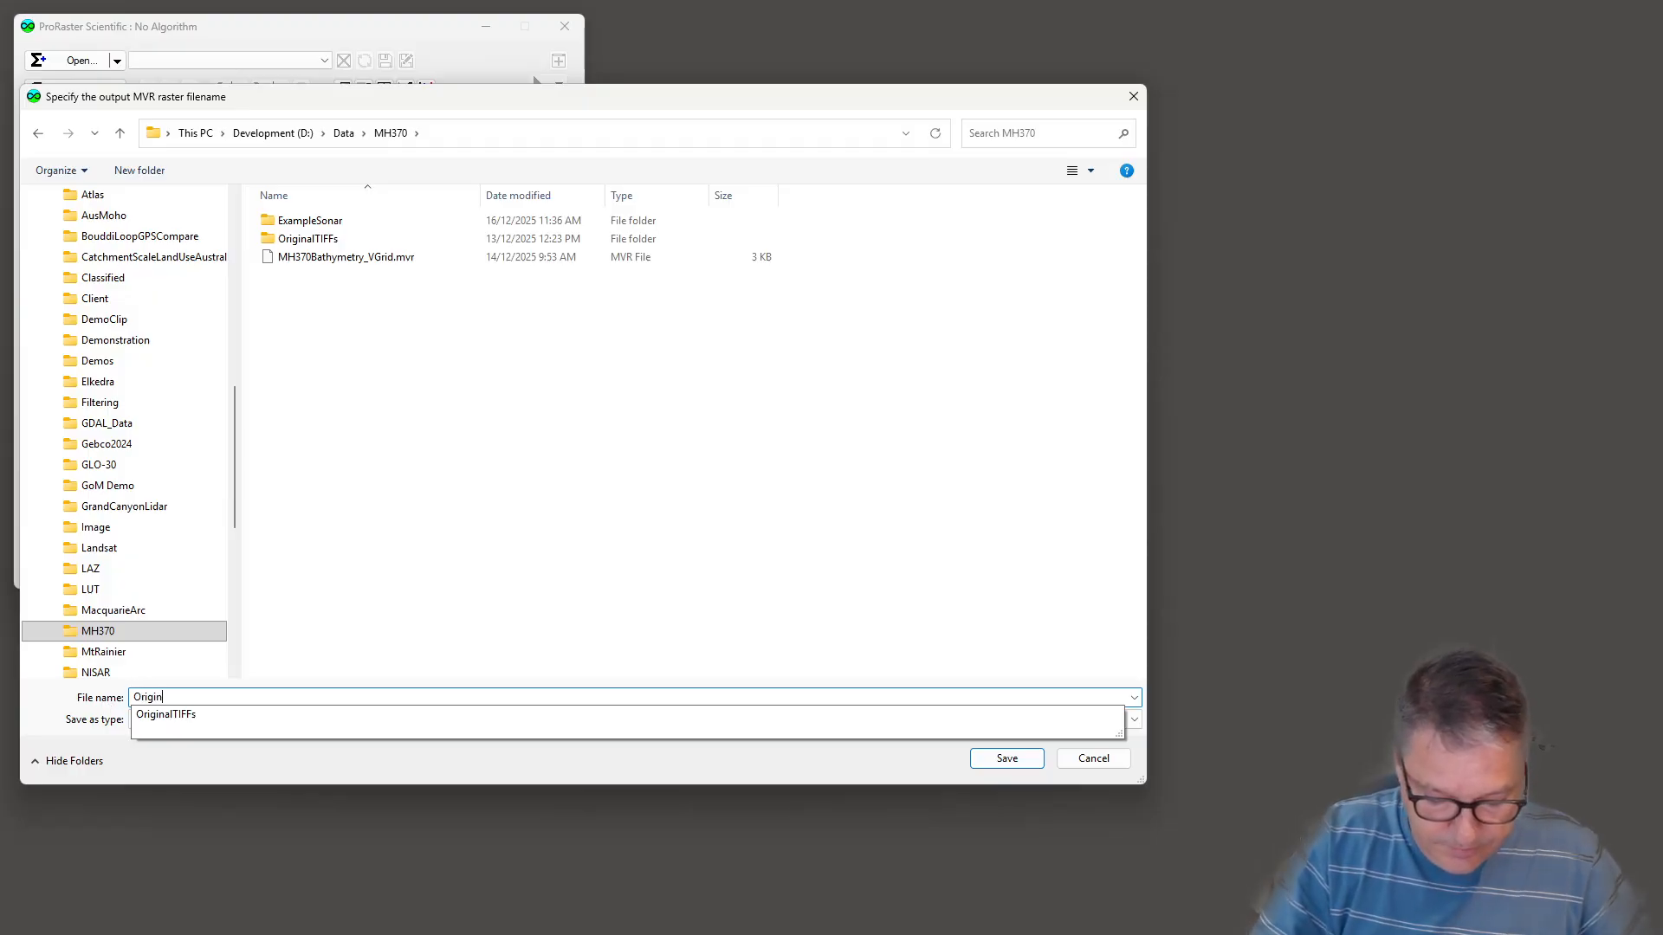
type("alTiffBath")
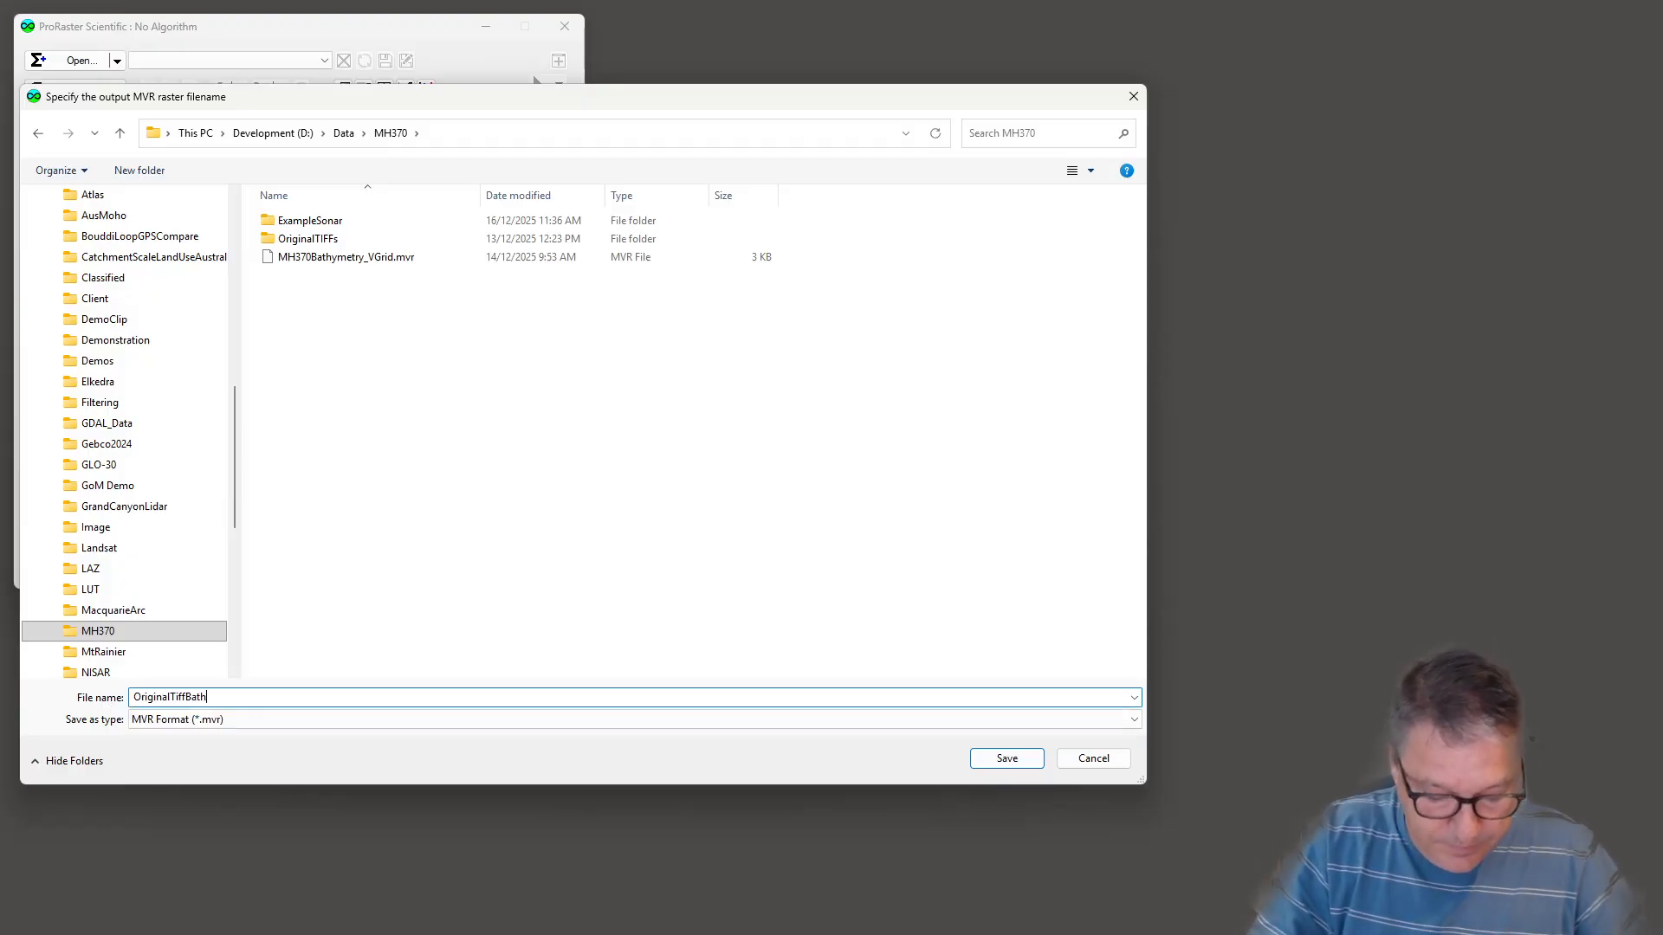
type("y")
key("Return")
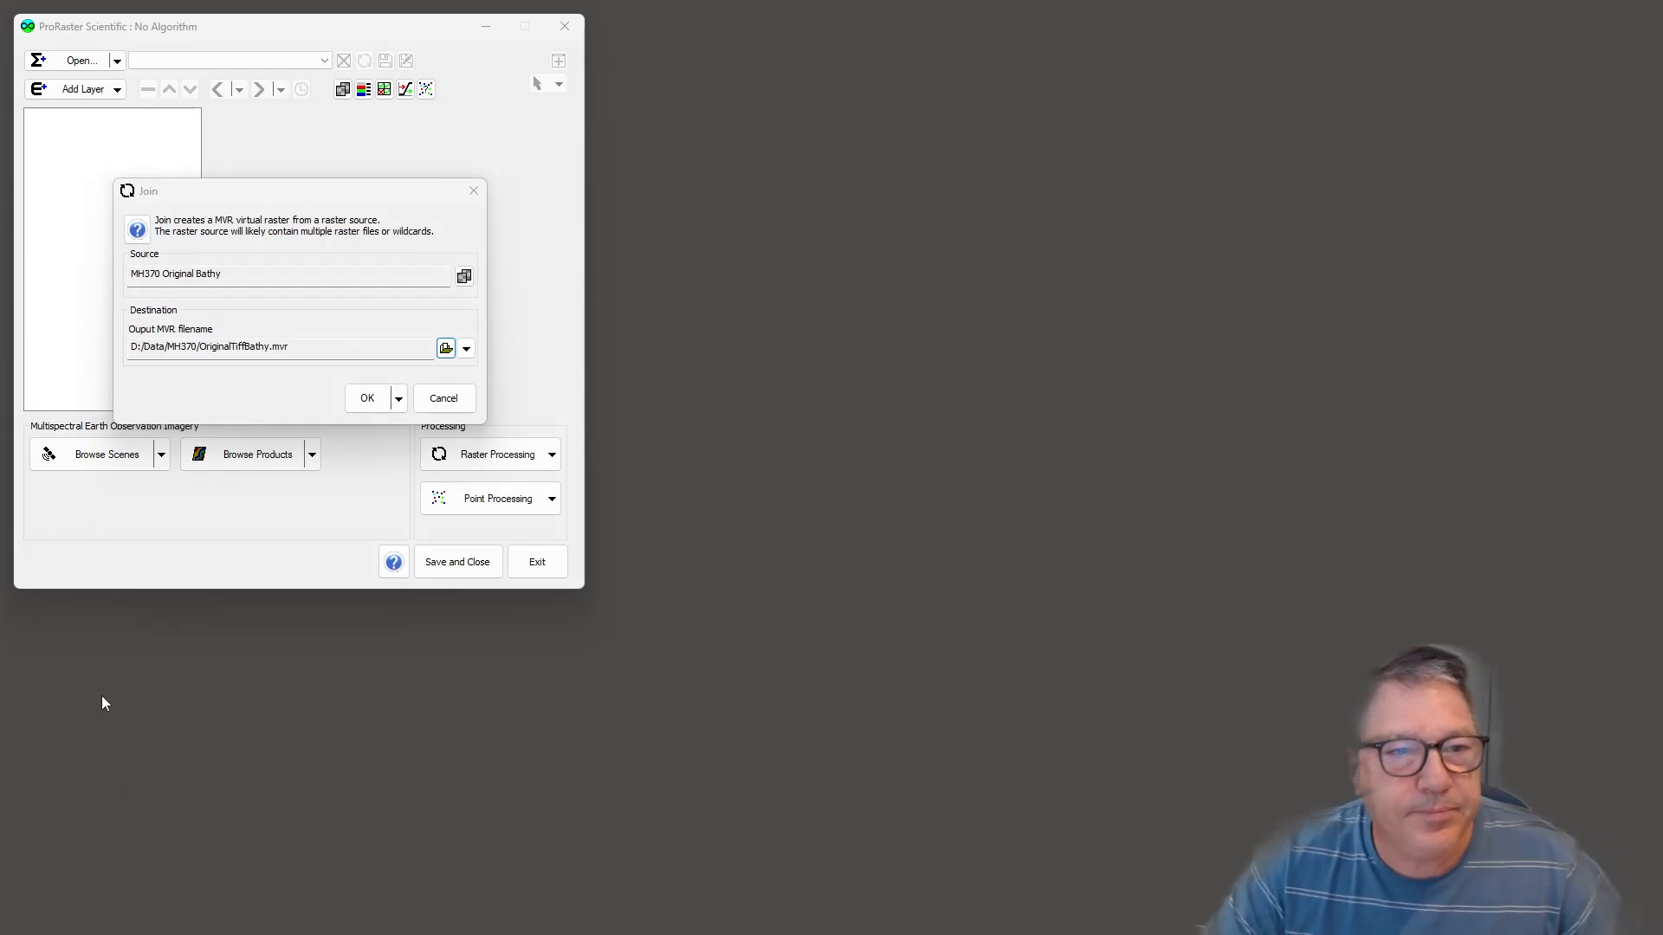
left_click(367, 398)
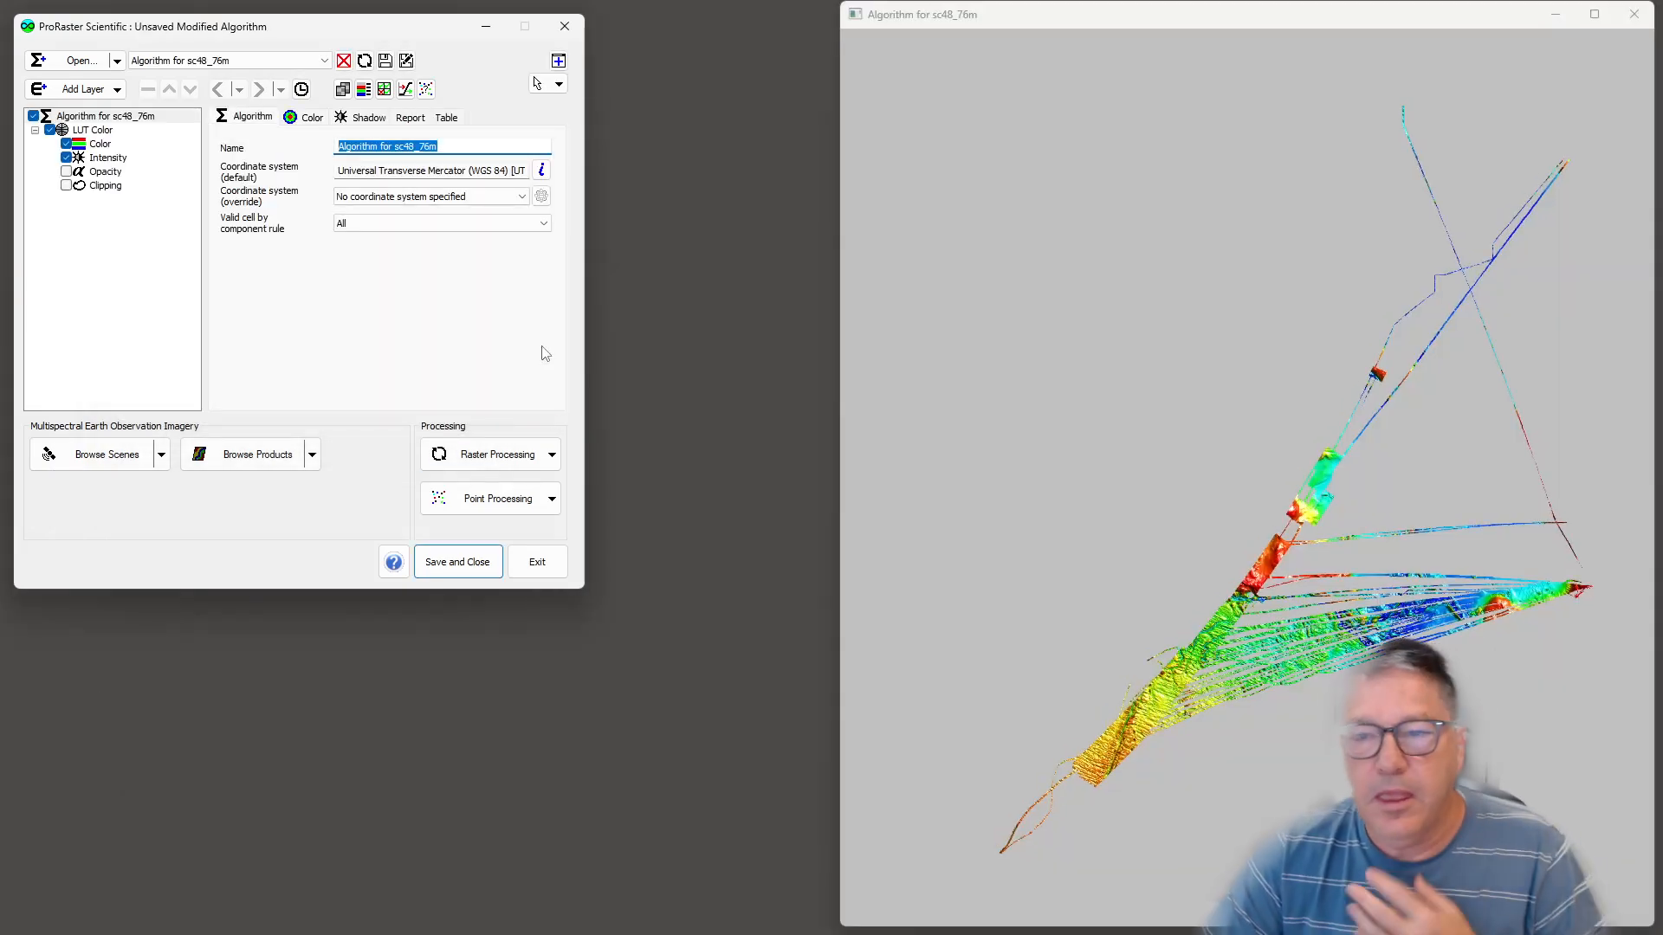
Add an OpenStreetMap web map layer, OSM Standard.xml, to the joined bathymetry algorithm.
left_click_drag(1061, 19, 906, 26)
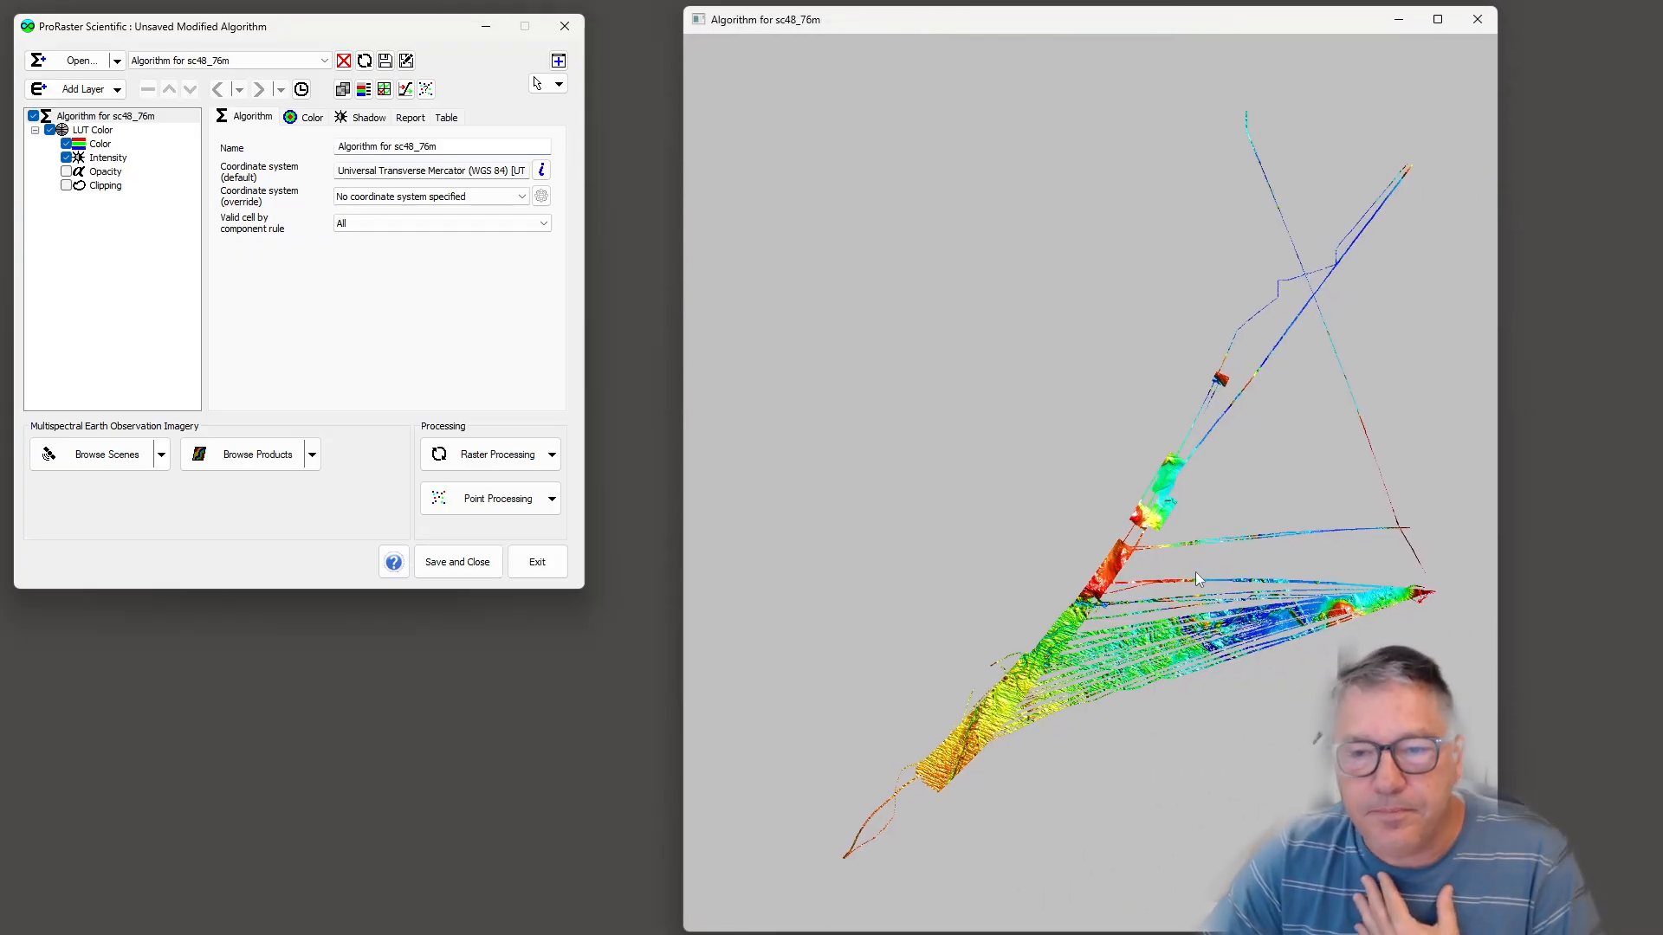
left_click_drag(1095, 665, 1050, 681)
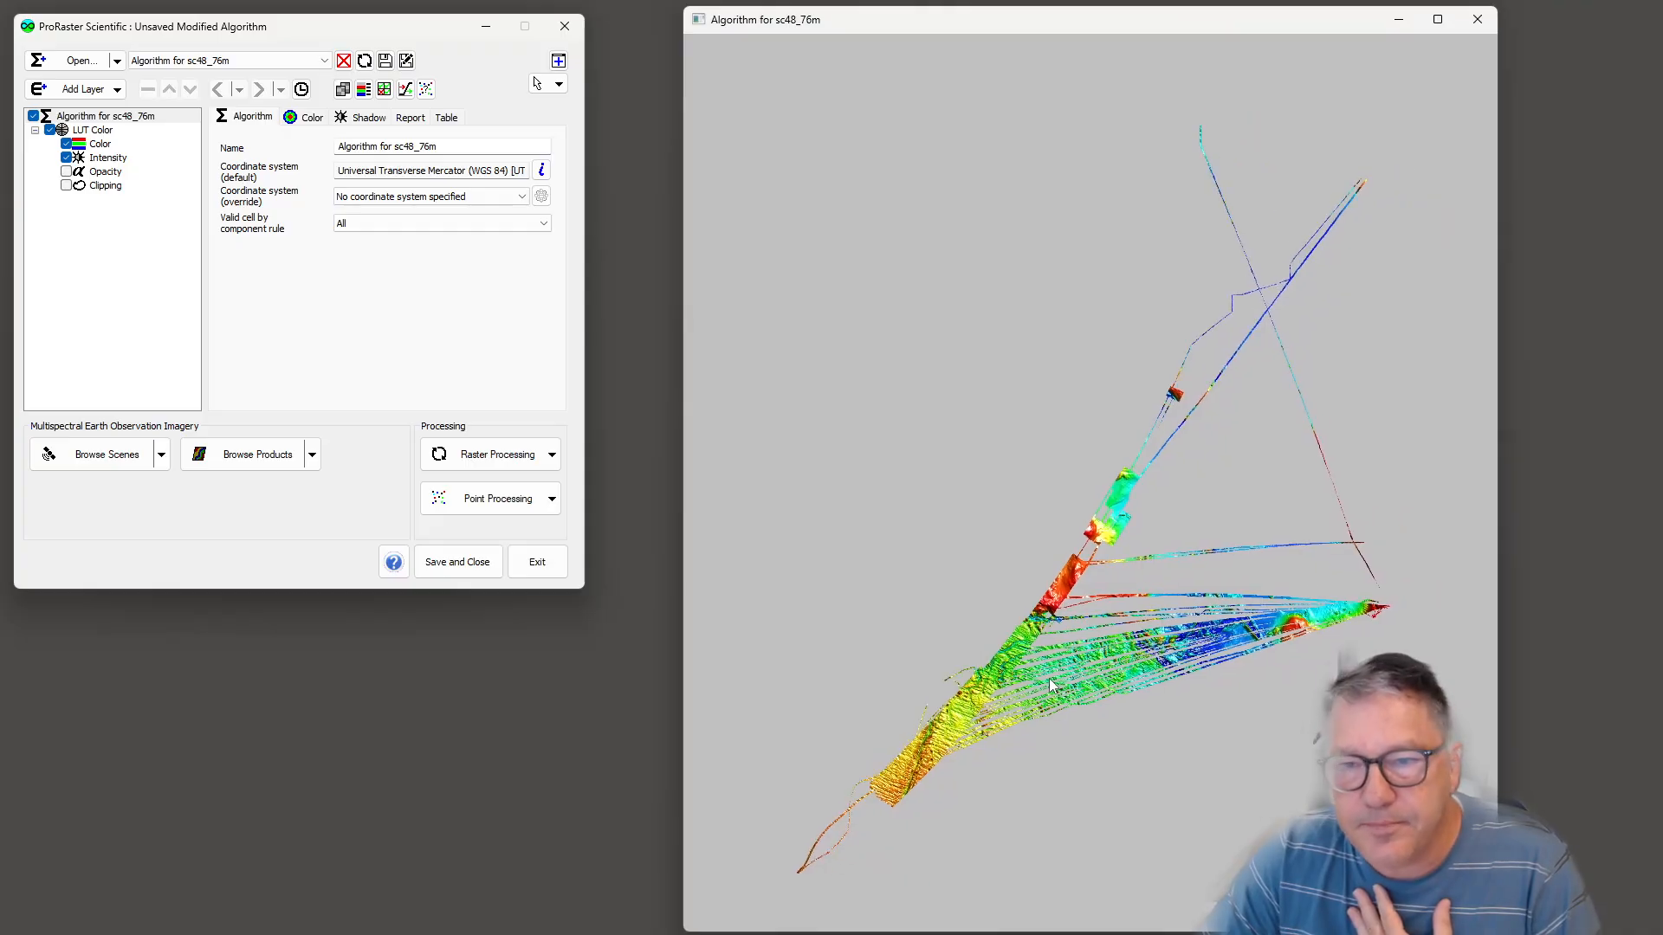
left_click(116, 89)
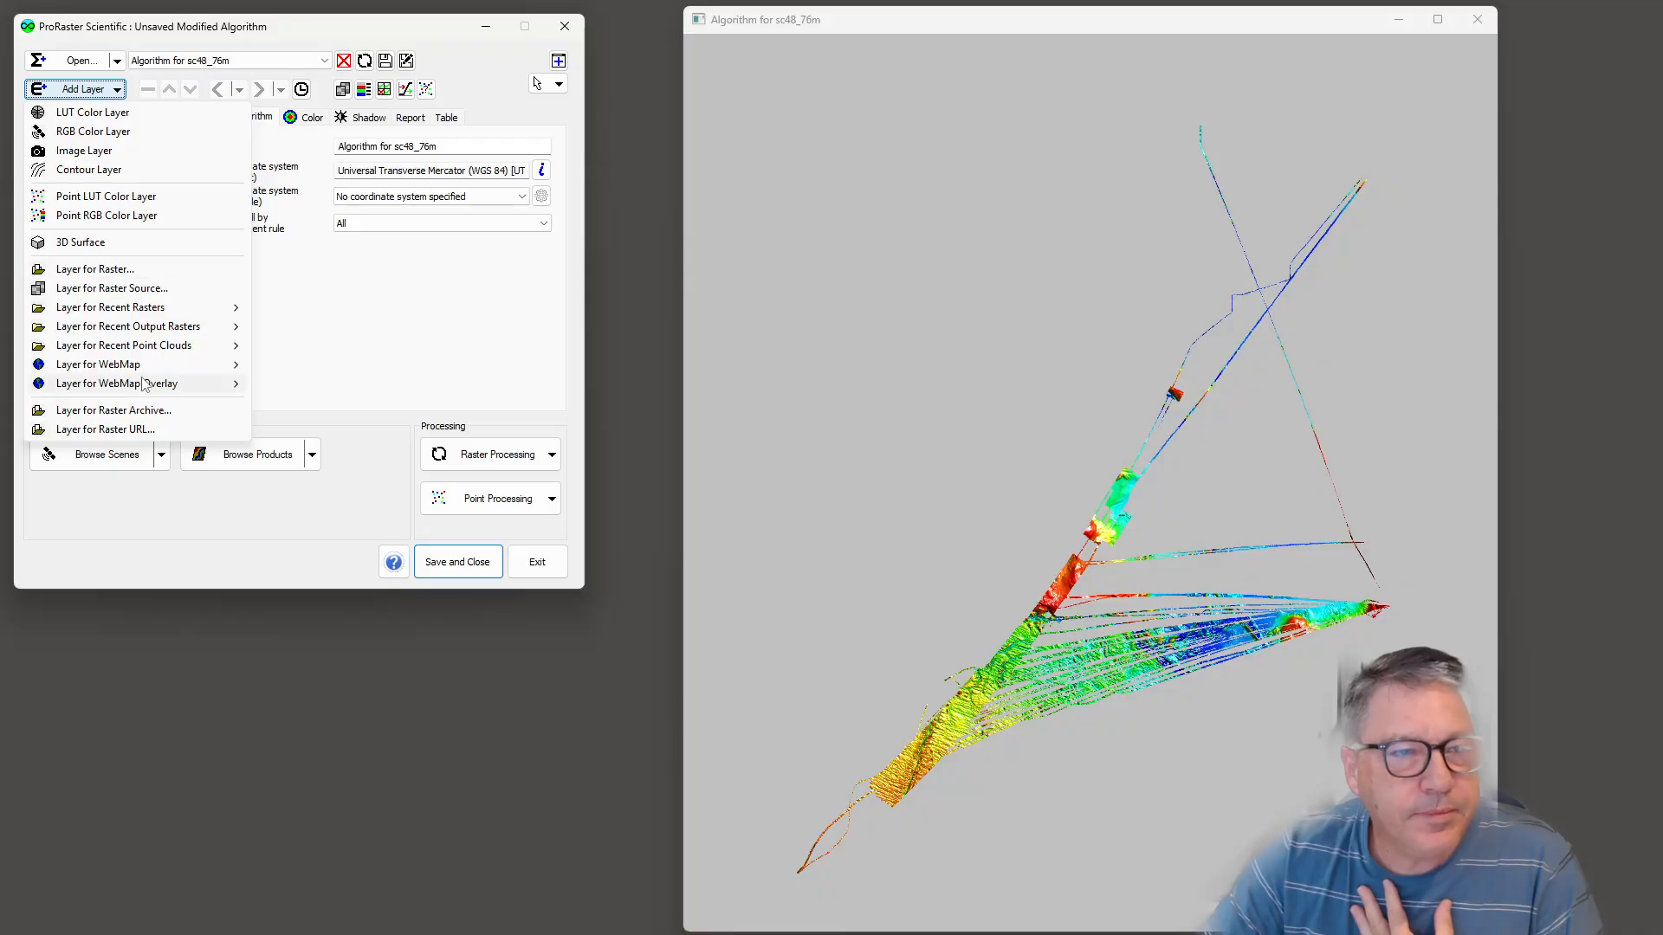
mouse_move(156, 365)
mouse_move(346, 422)
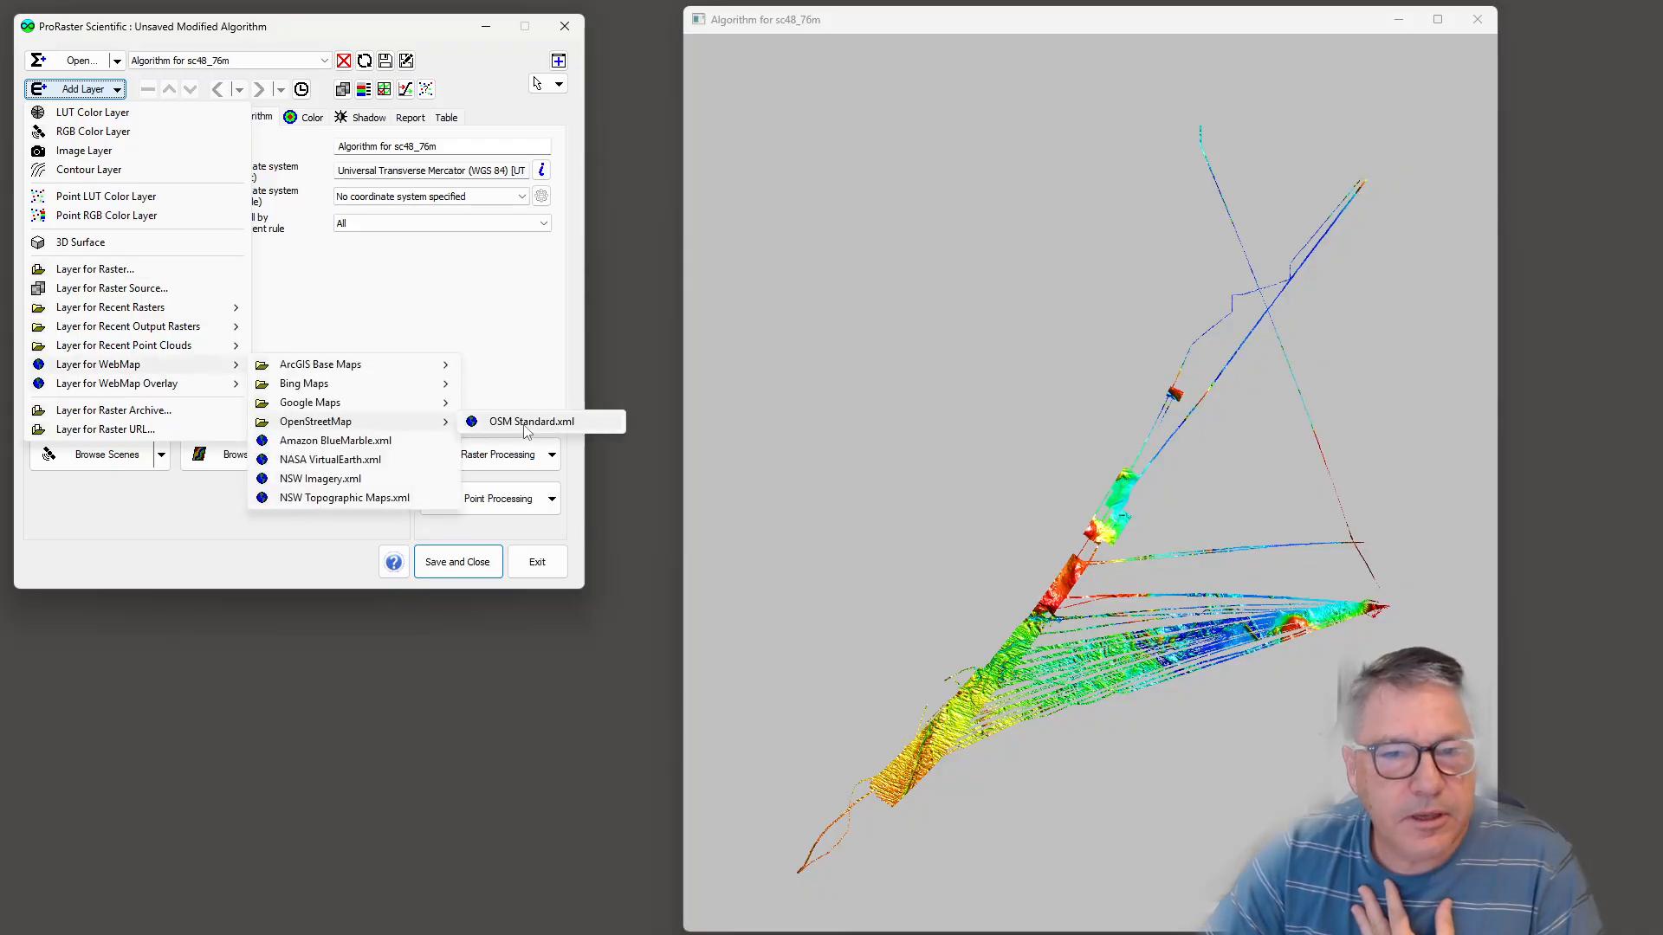
left_click(528, 422)
Move the LUT Color bathymetry layer above the OpenStreetMap image layer.
right_click(1115, 471)
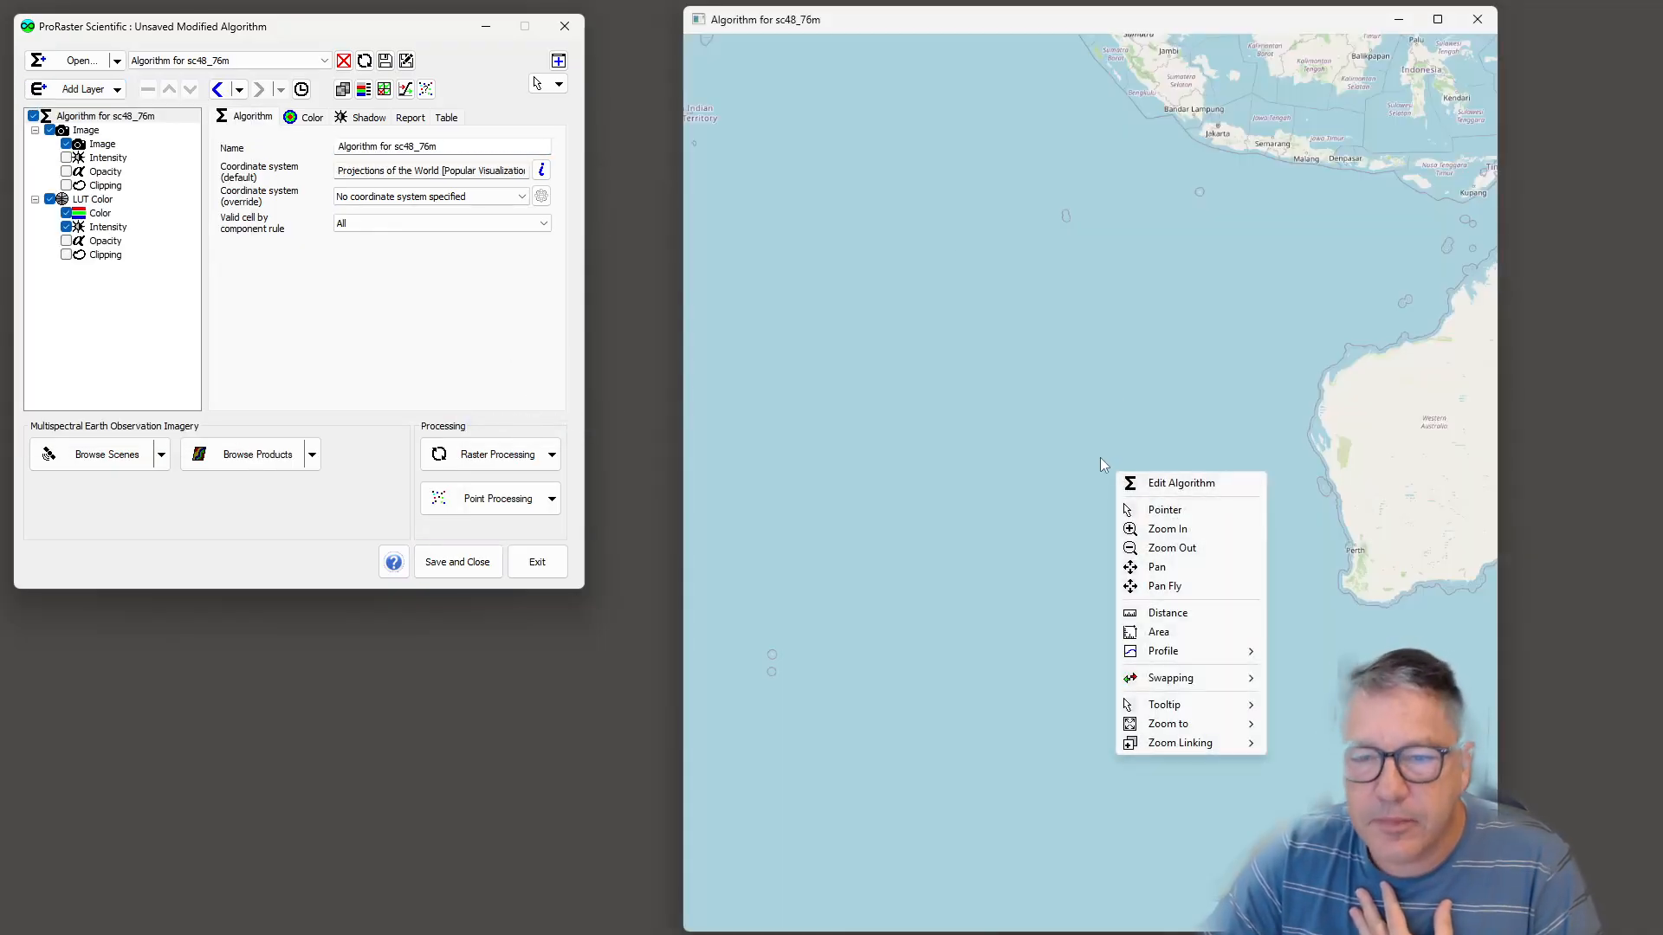
mouse_move(1198, 661)
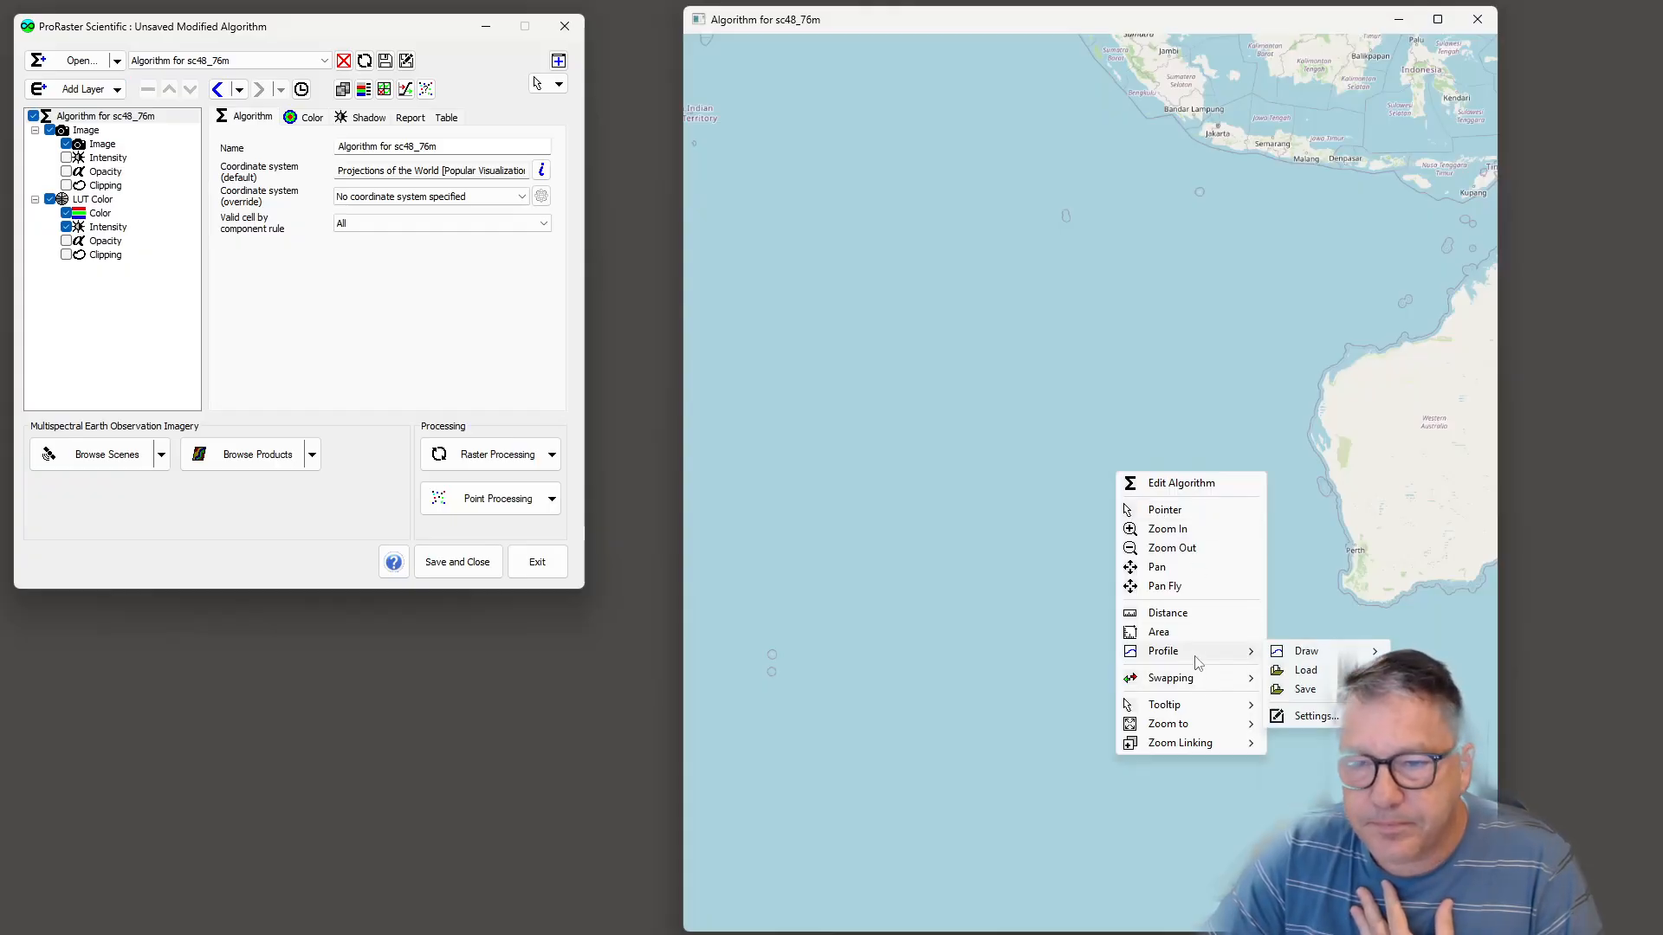
mouse_move(1196, 724)
left_click(706, 724)
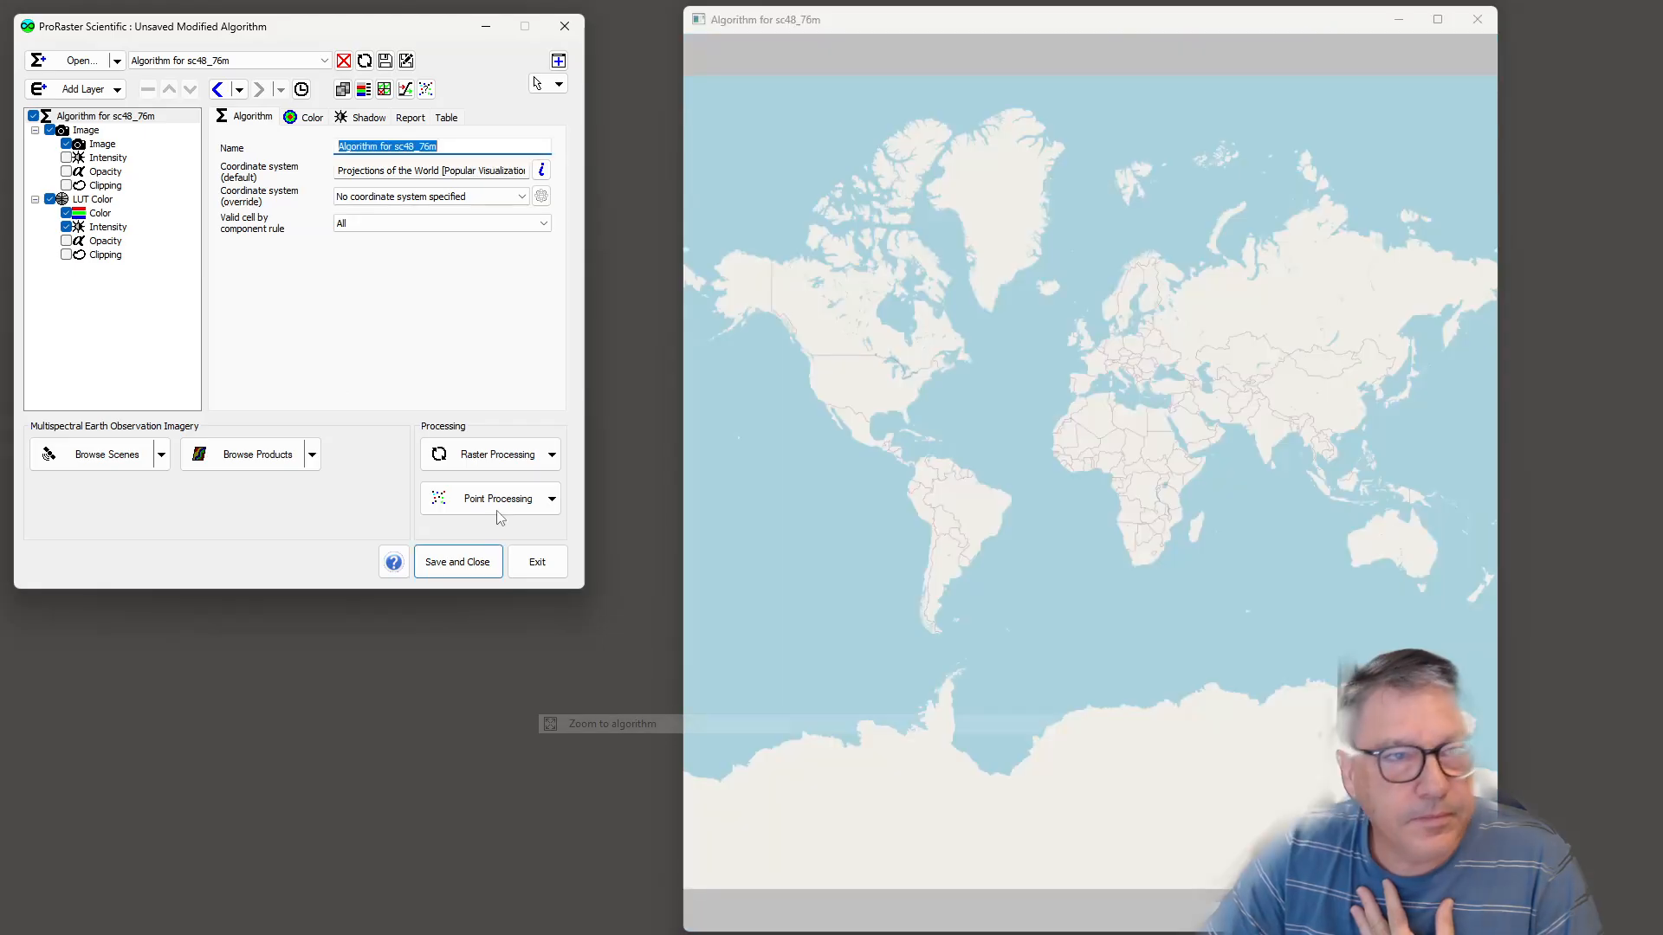
left_click(92, 200)
left_click(171, 92)
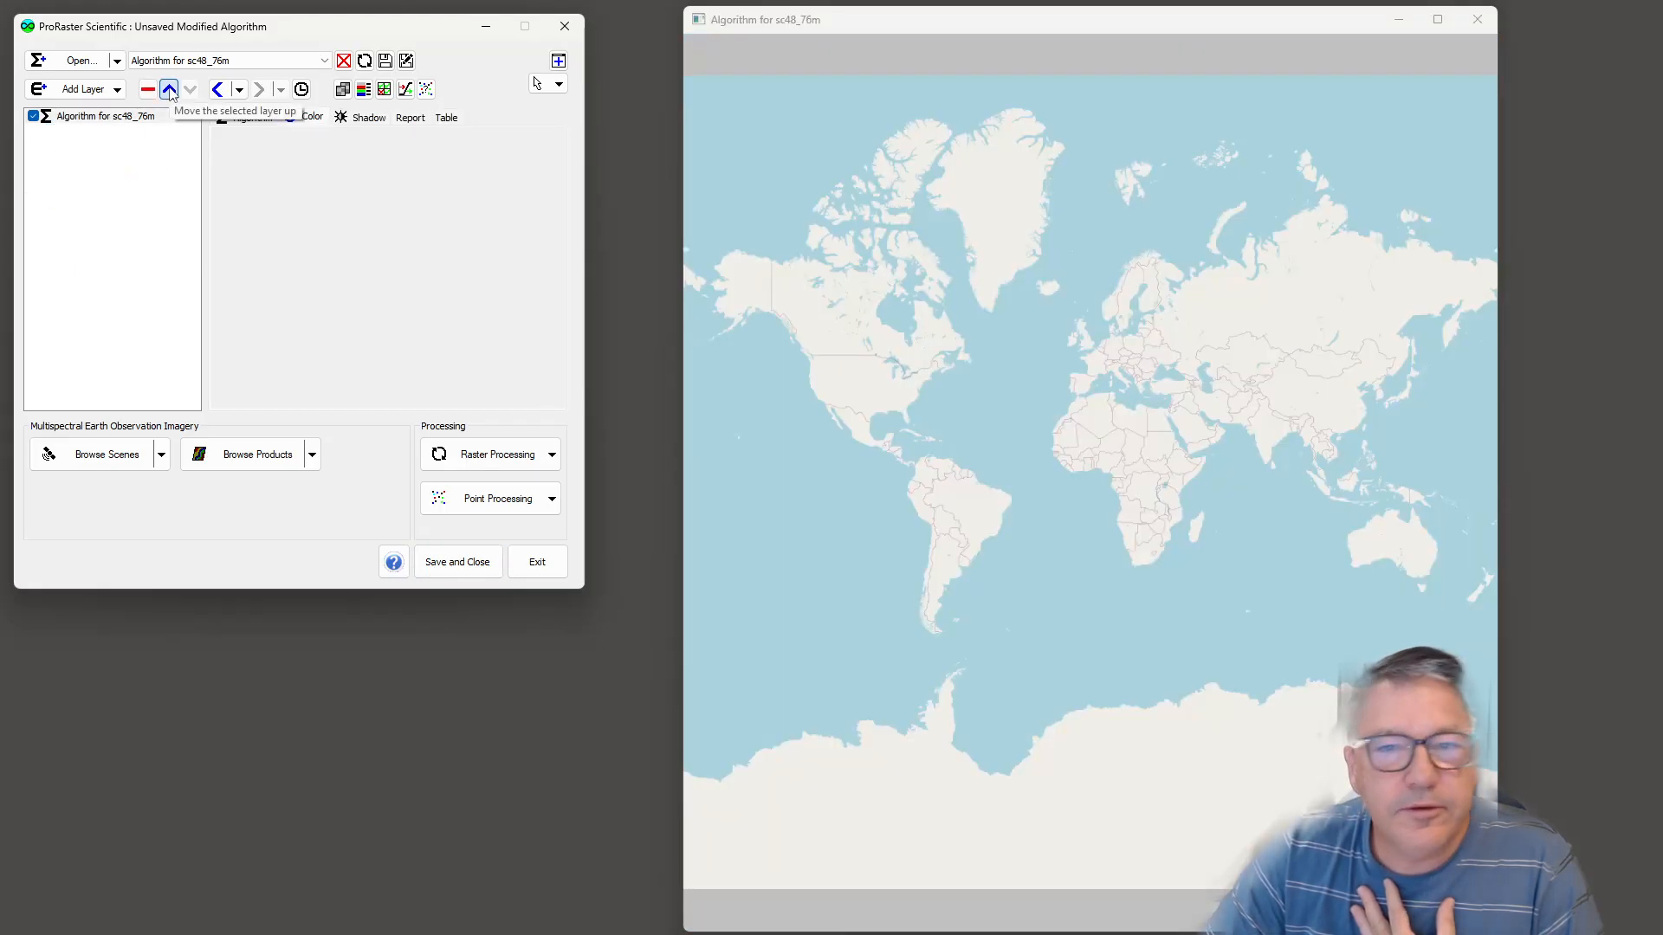
Maximize the map window and examine the joined bathymetry in the ocean west of Australia.
scroll(1318, 563, "up", 4)
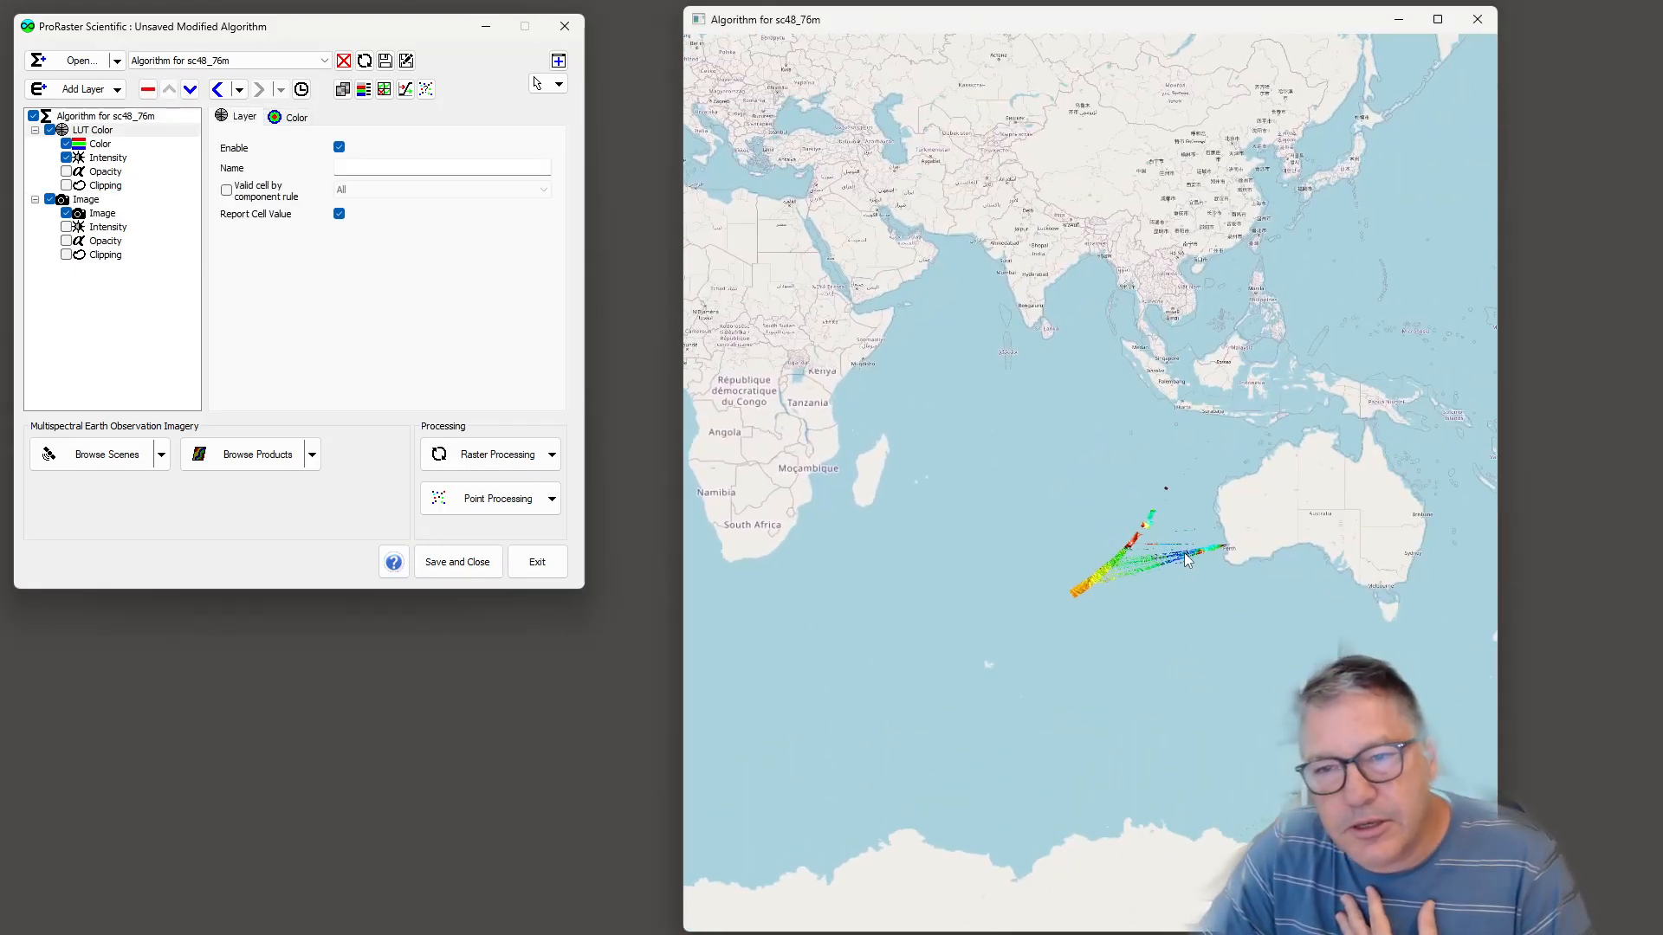
scroll(1183, 552, "up", 2)
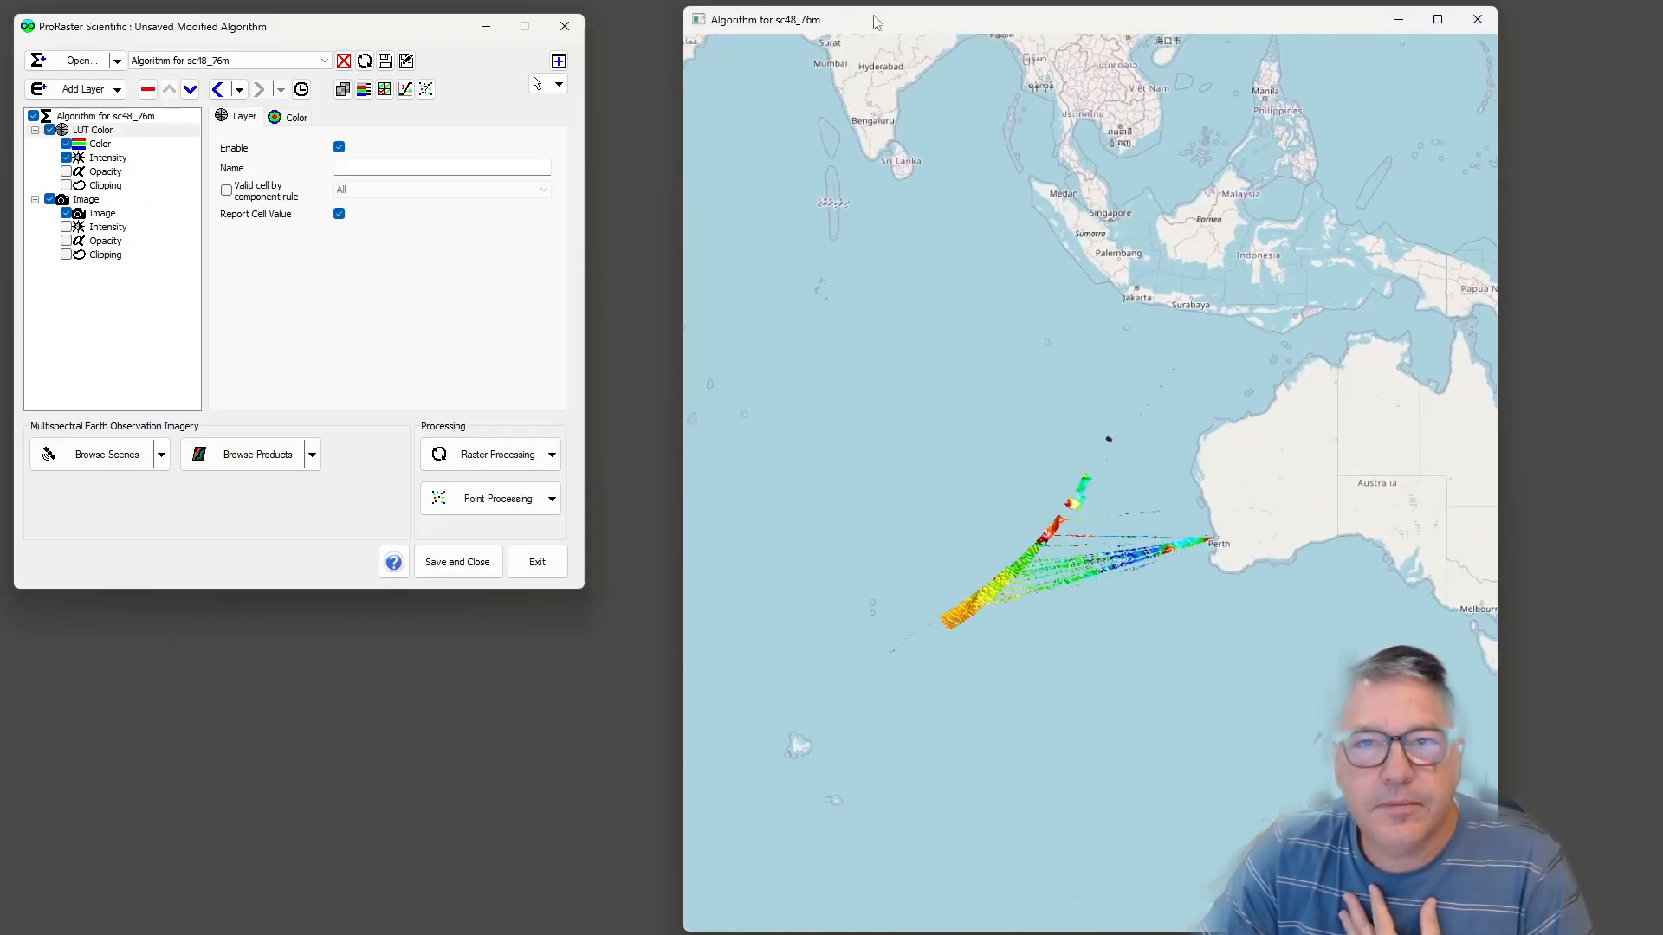
double_click(875, 22)
scroll(872, 556, "up", 2)
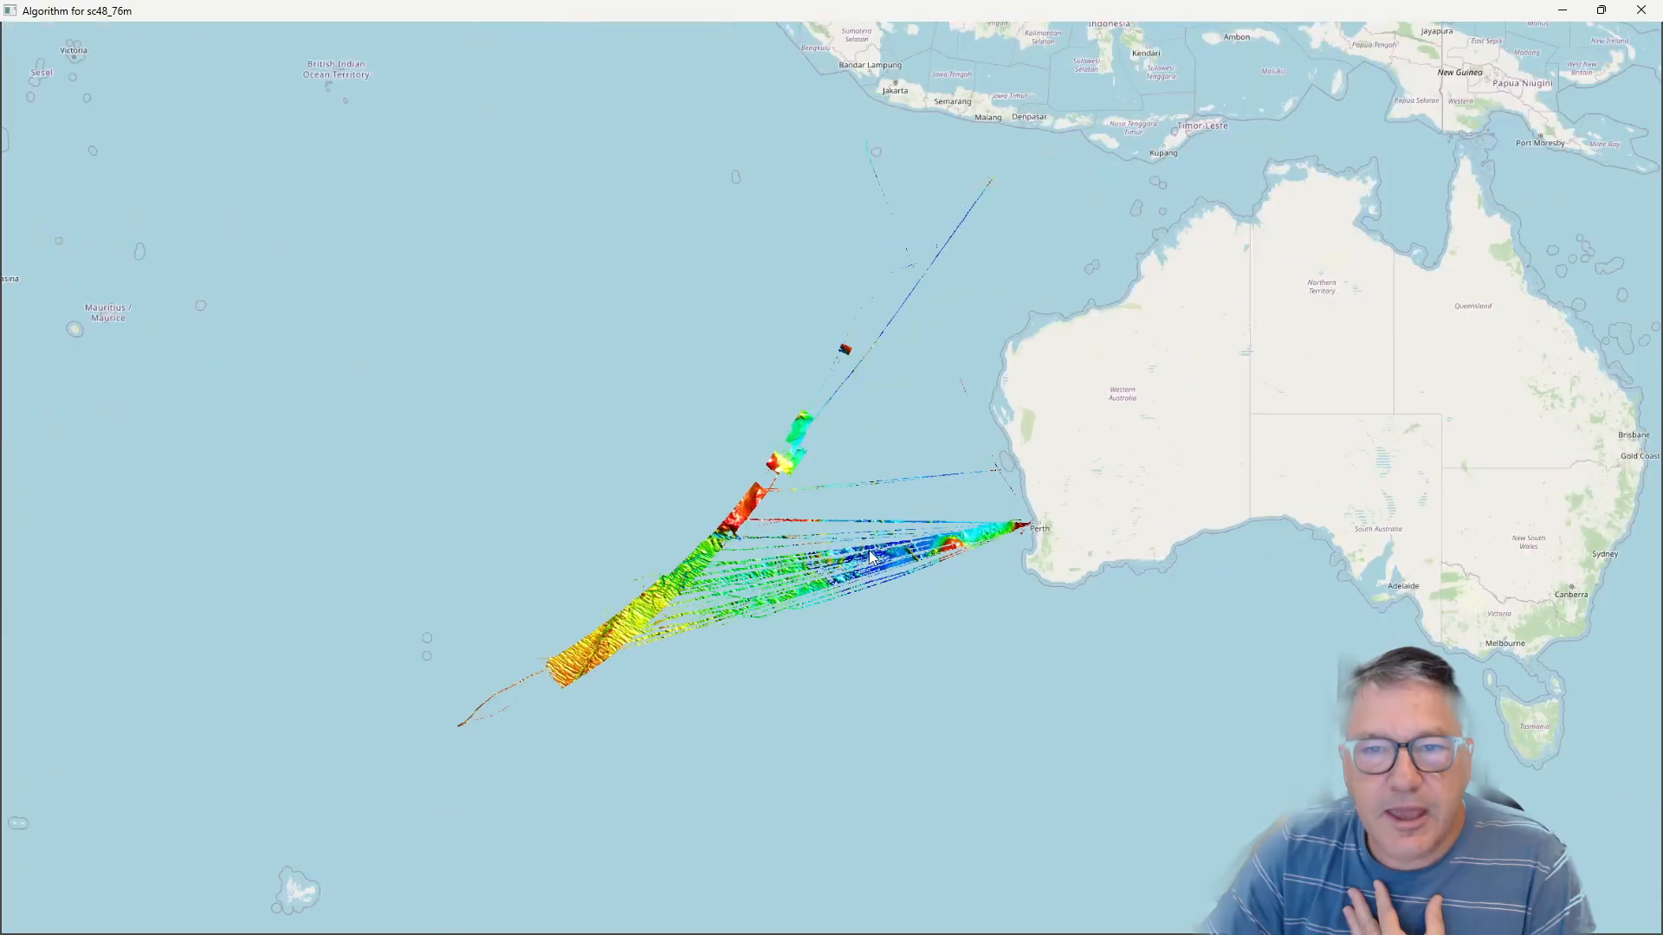
Examine the joined bathymetry tracks over the base map, from the survey strip in the Indian Ocean to Perth.
left_click_drag(872, 557, 708, 563)
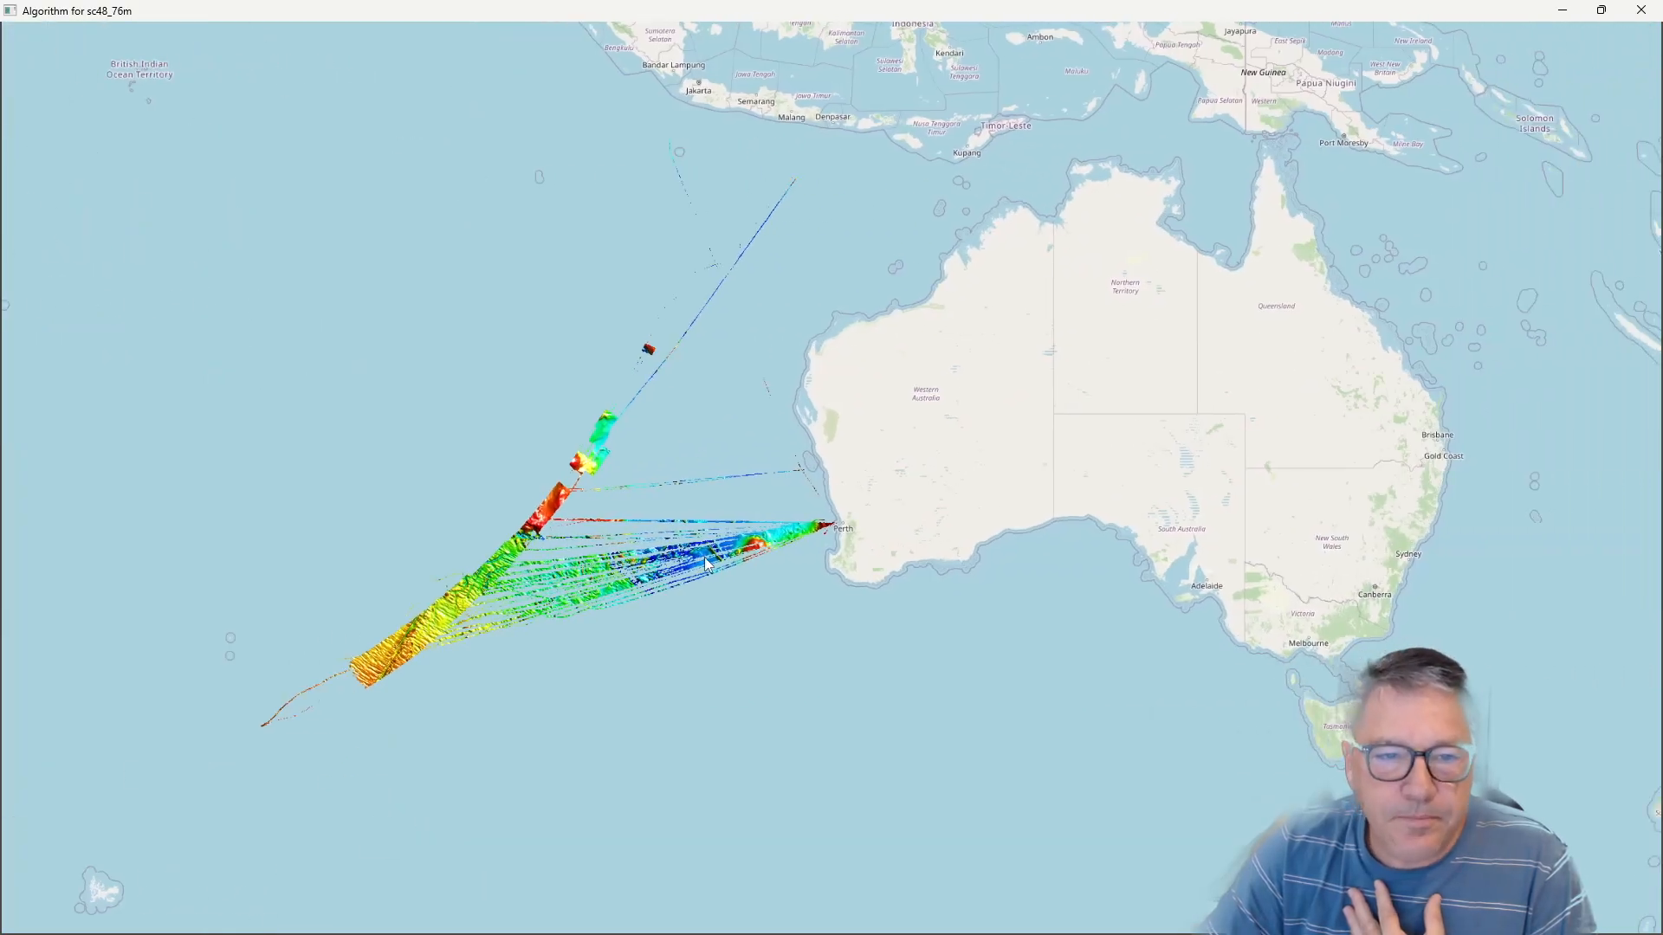
scroll(667, 568, "up", 1)
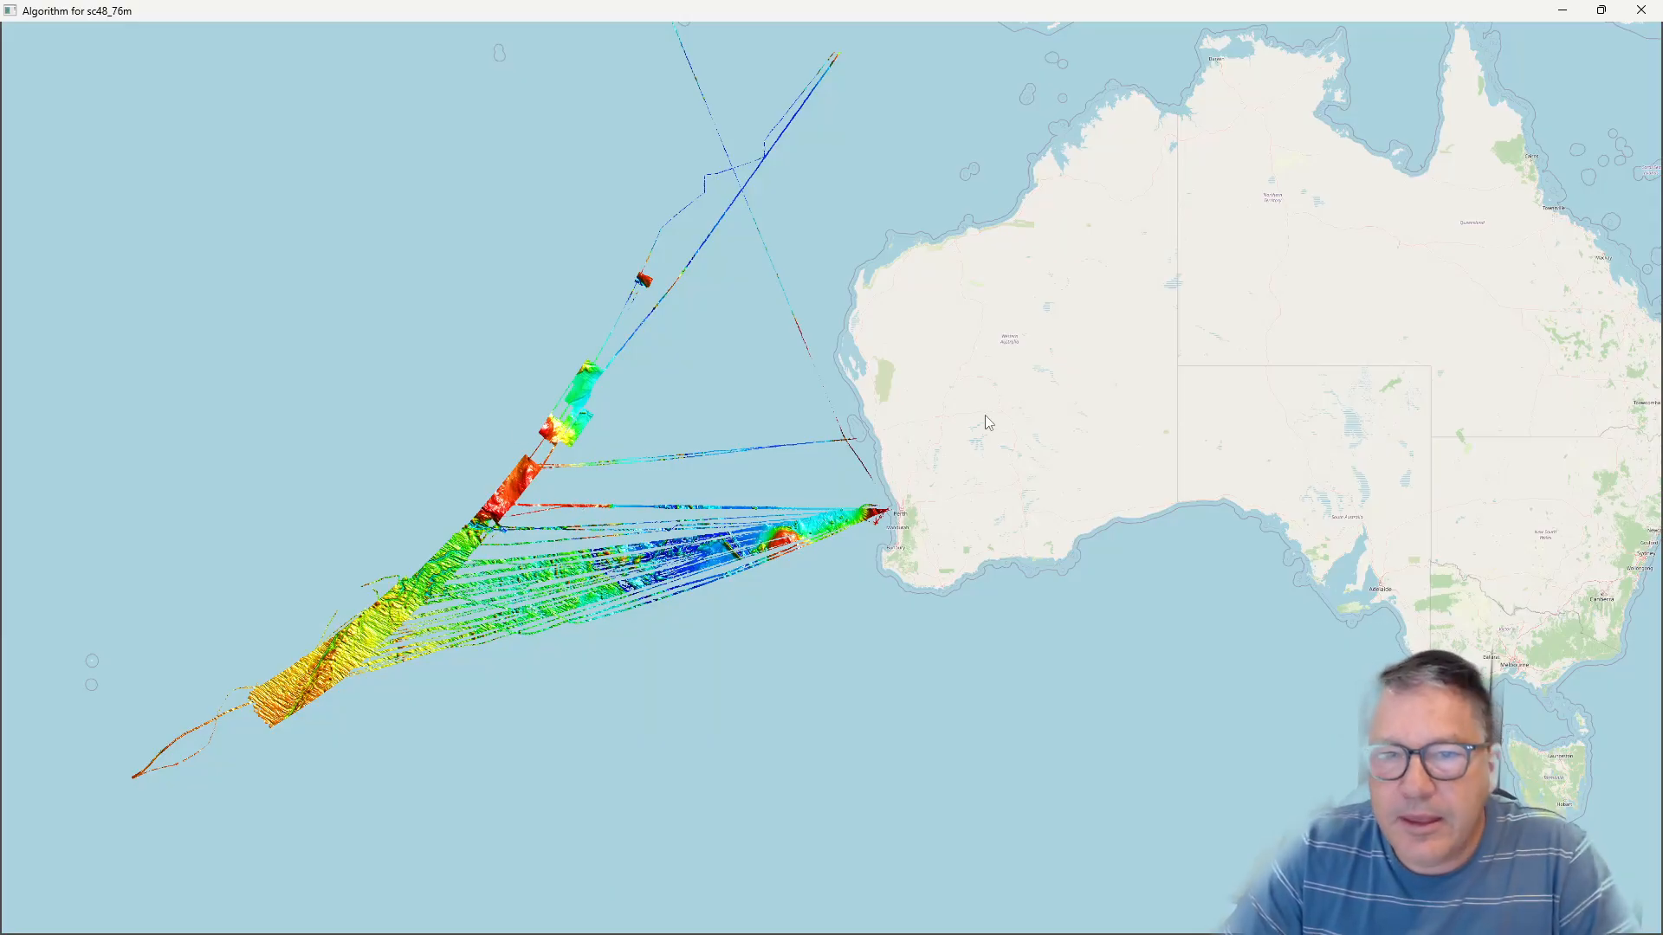
left_click_drag(1005, 426, 907, 461)
left_click_drag(589, 564, 721, 543)
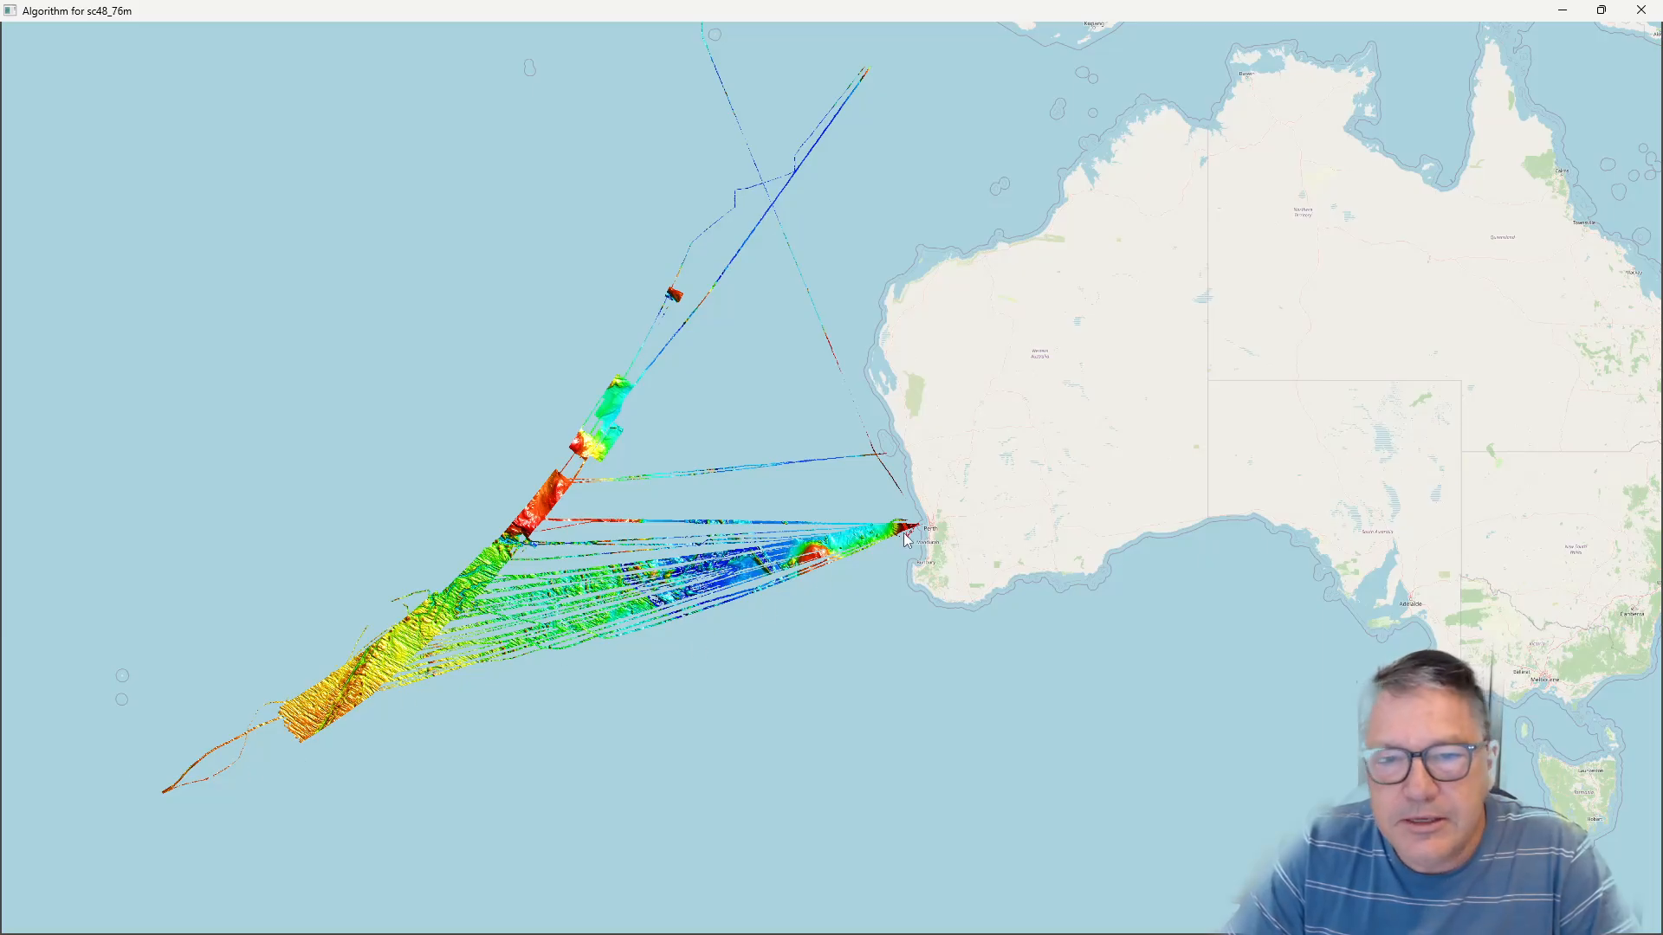
left_click_drag(1204, 503, 1036, 533)
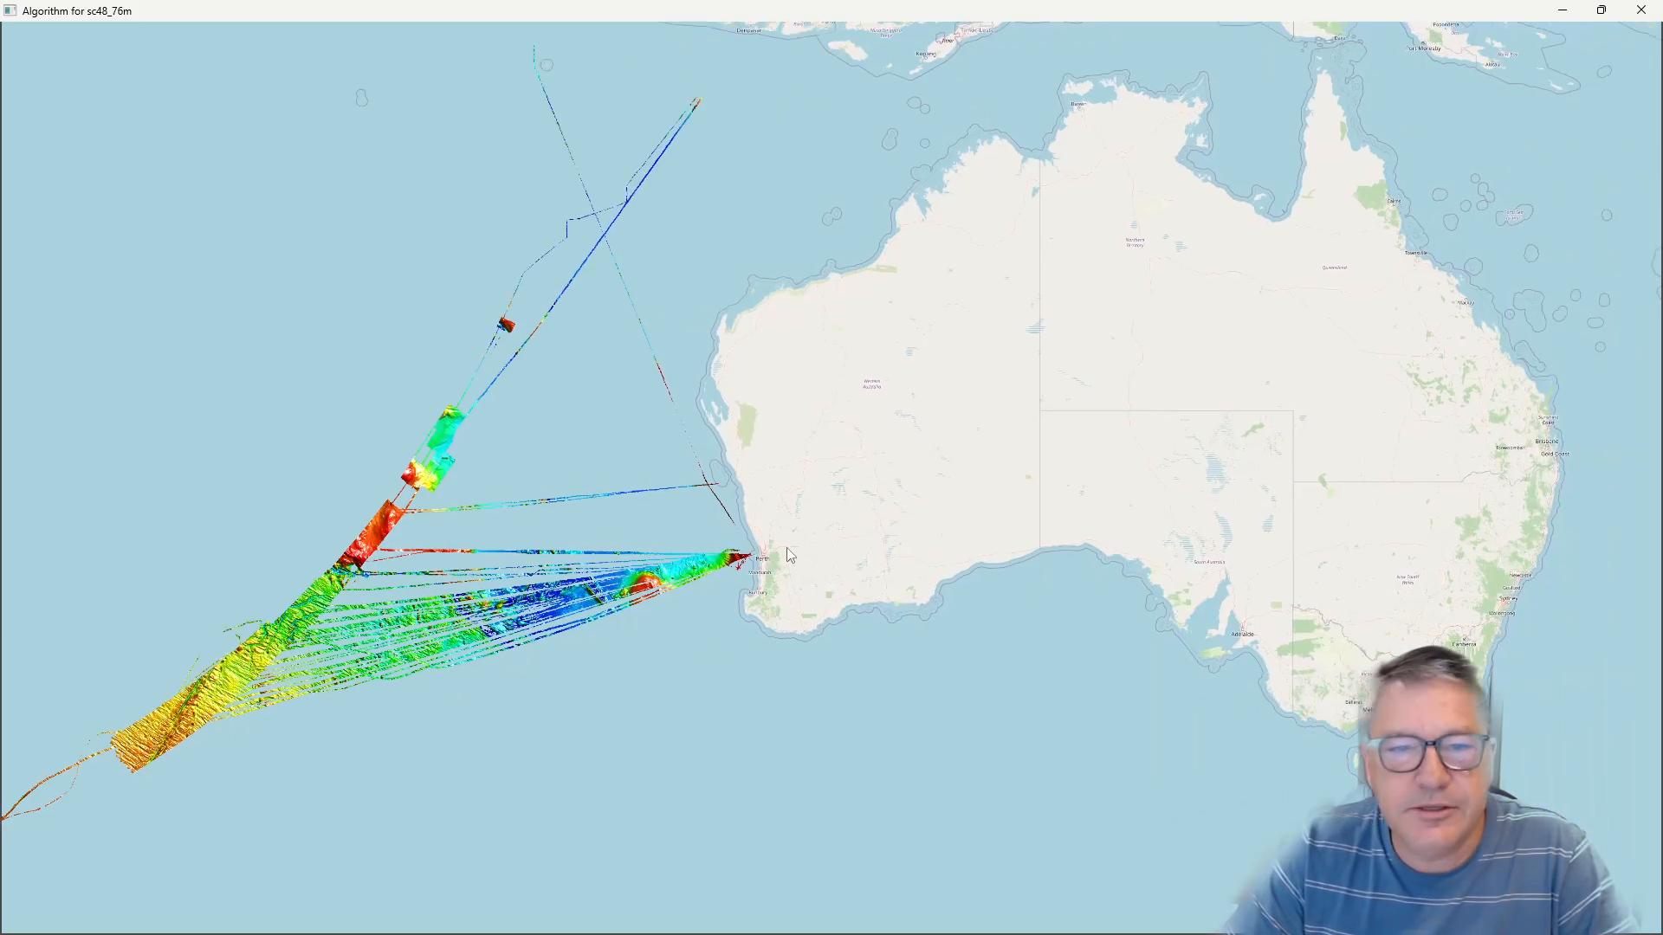
left_click_drag(461, 549, 627, 535)
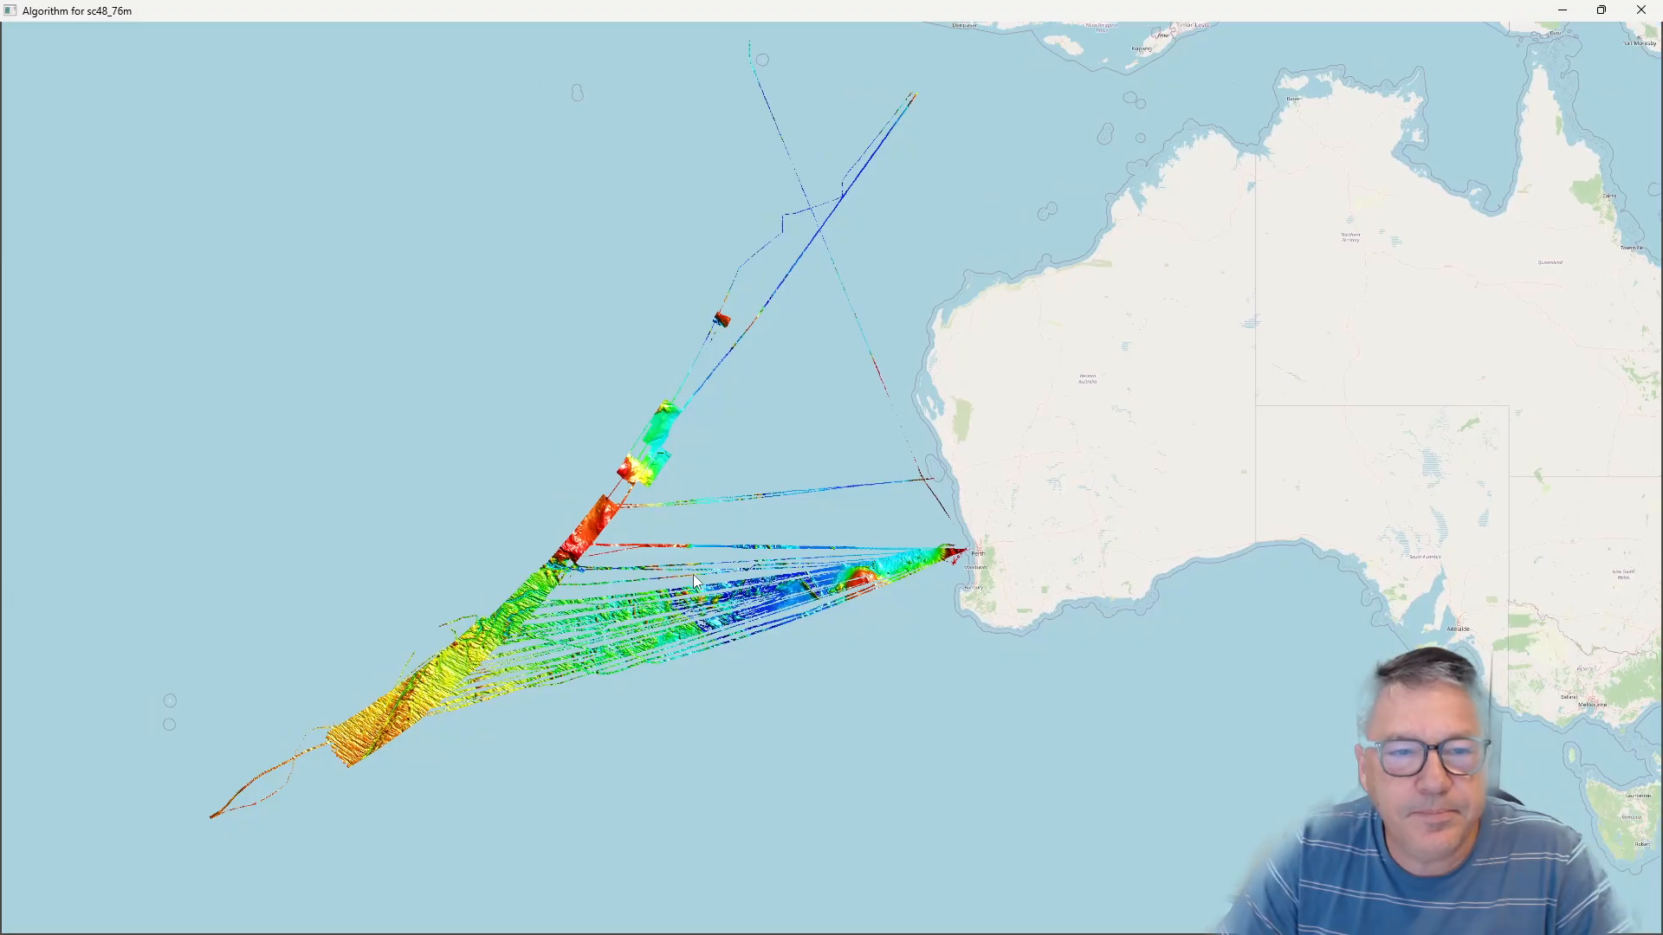
left_click_drag(646, 572, 605, 583)
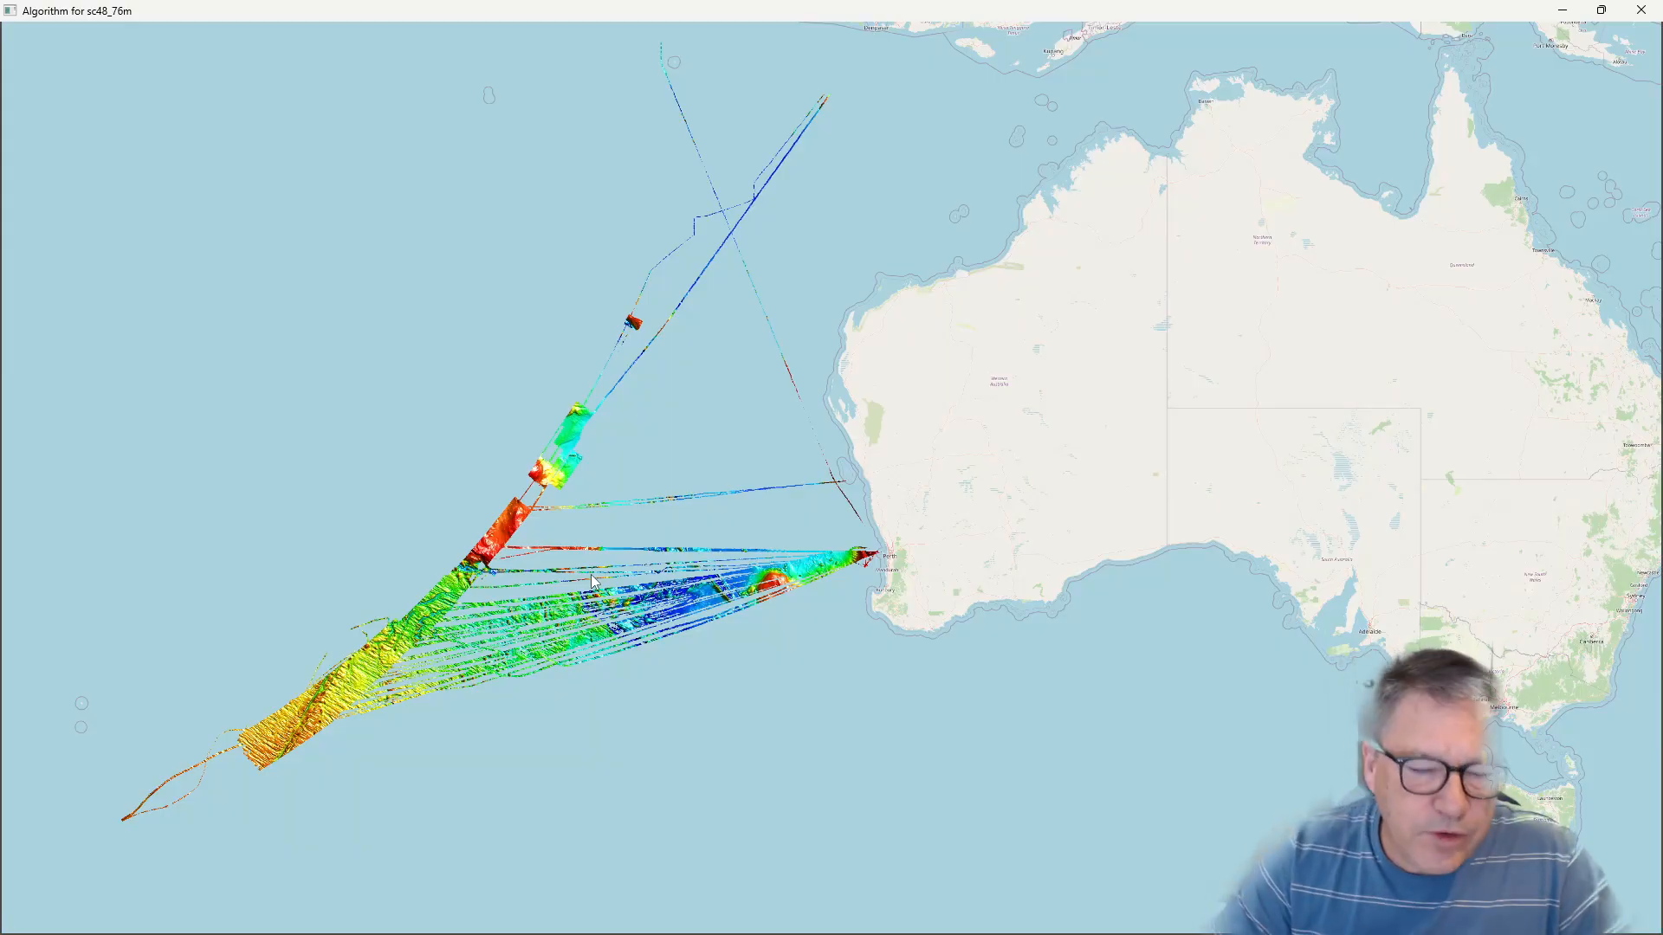
scroll(498, 524, "up", 3)
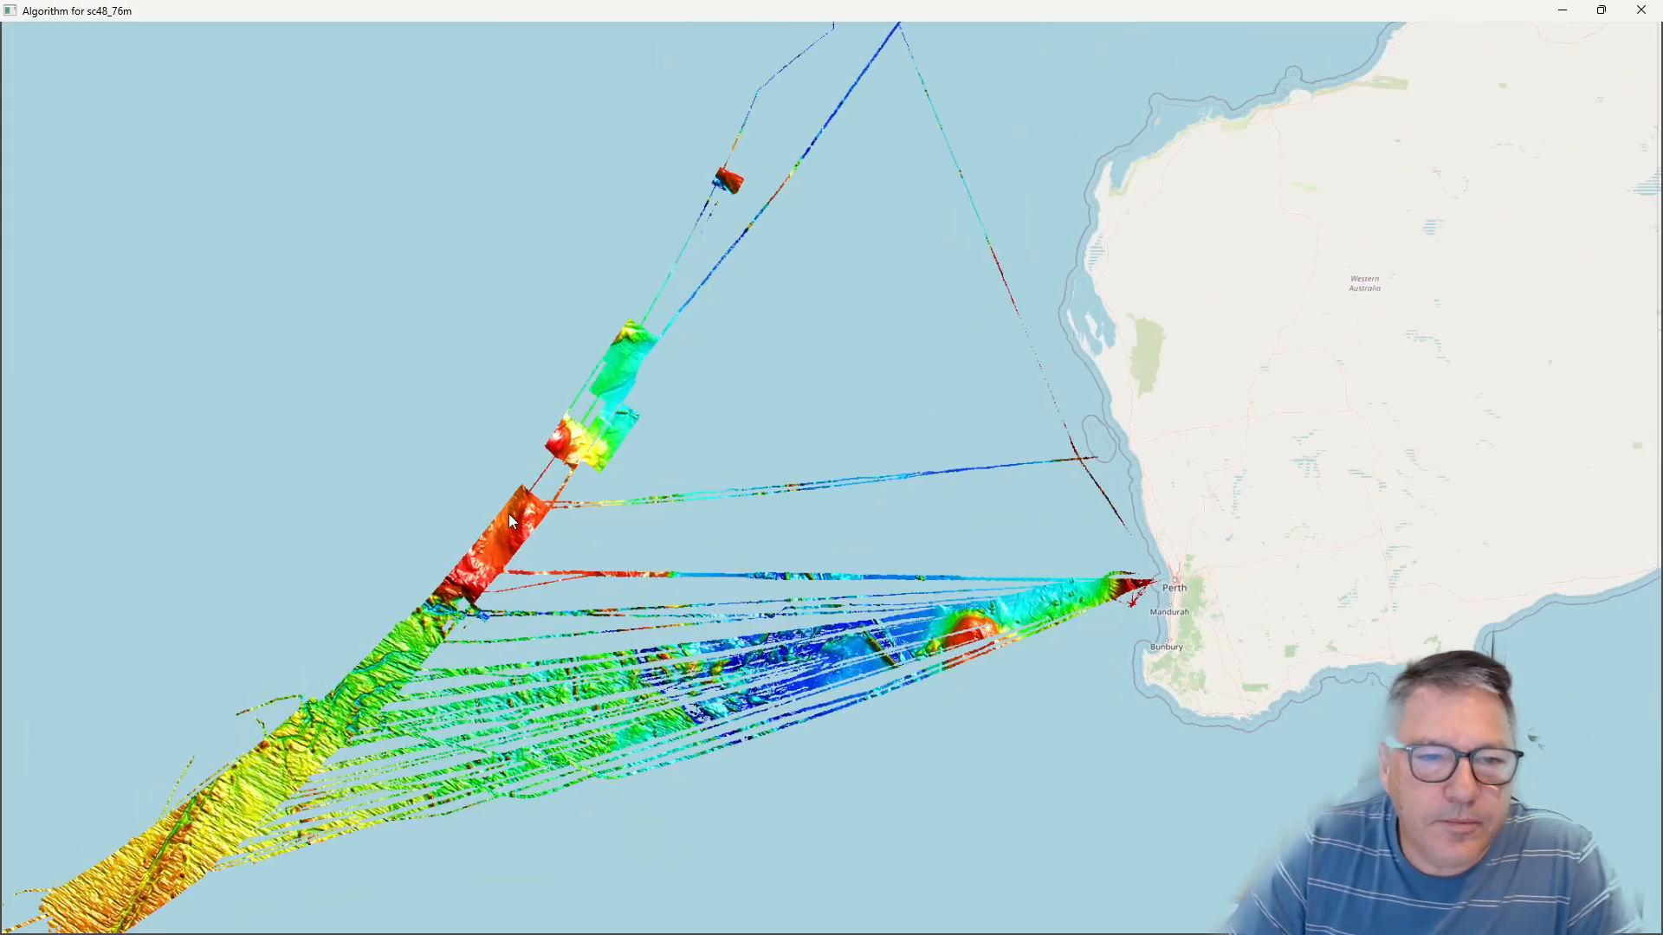
scroll(689, 284, "up", 4)
Open the algorithm for editing and remove the OpenStreetMap Image layer.
right_click(1125, 460)
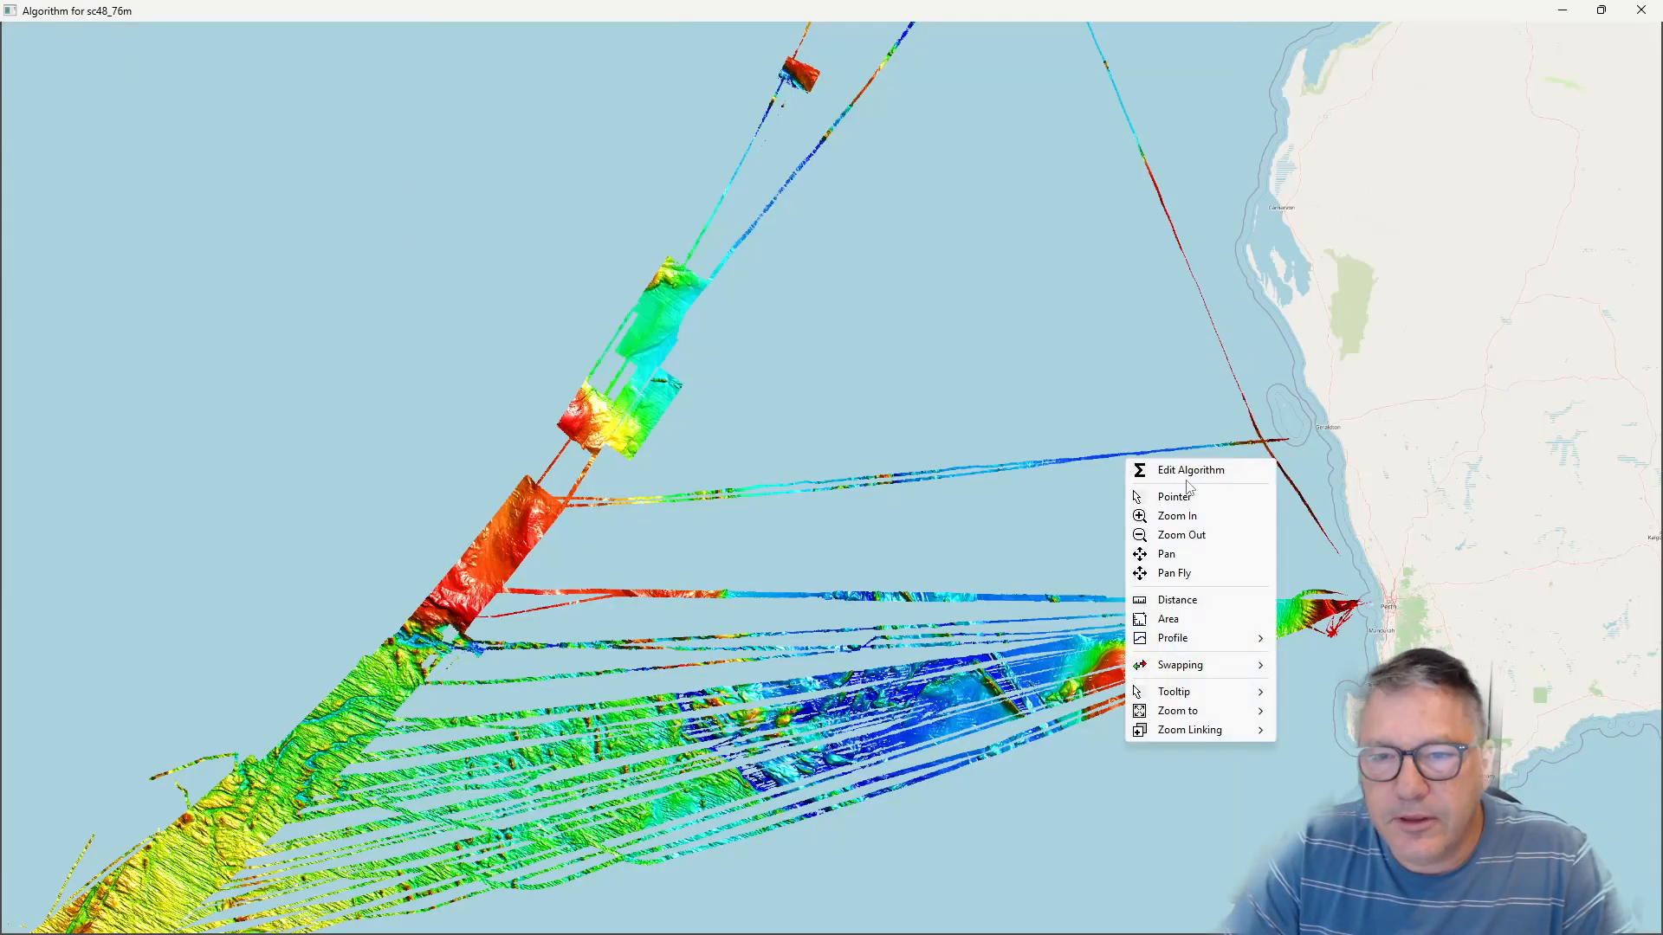
left_click(1160, 472)
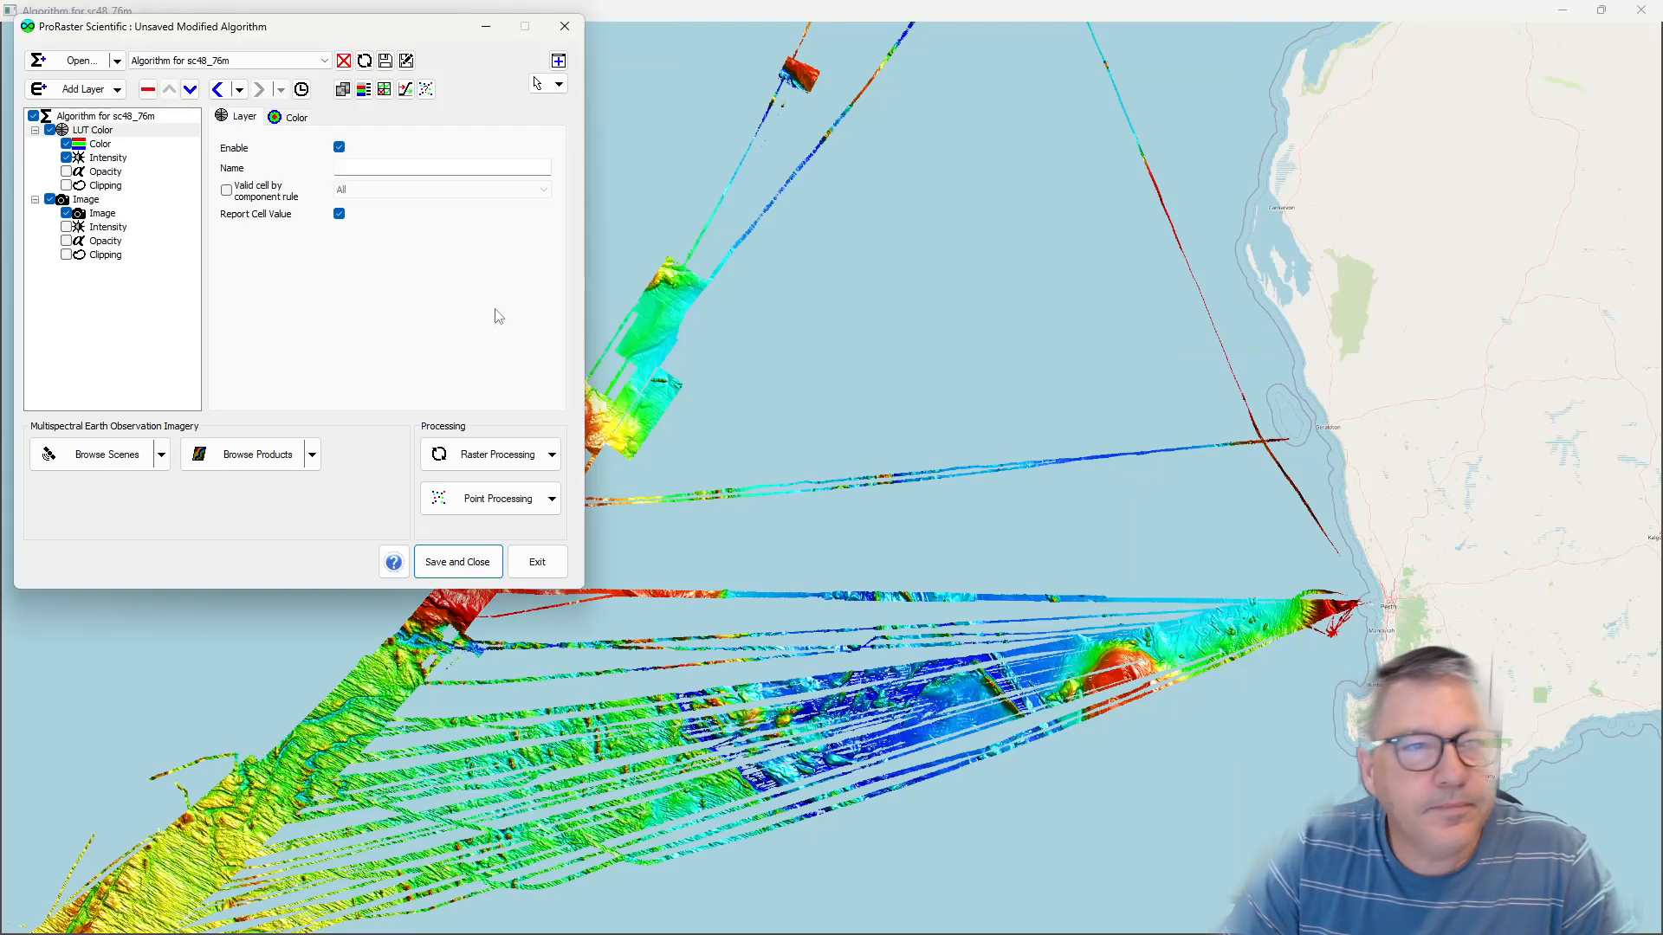
left_click(85, 200)
left_click(148, 89)
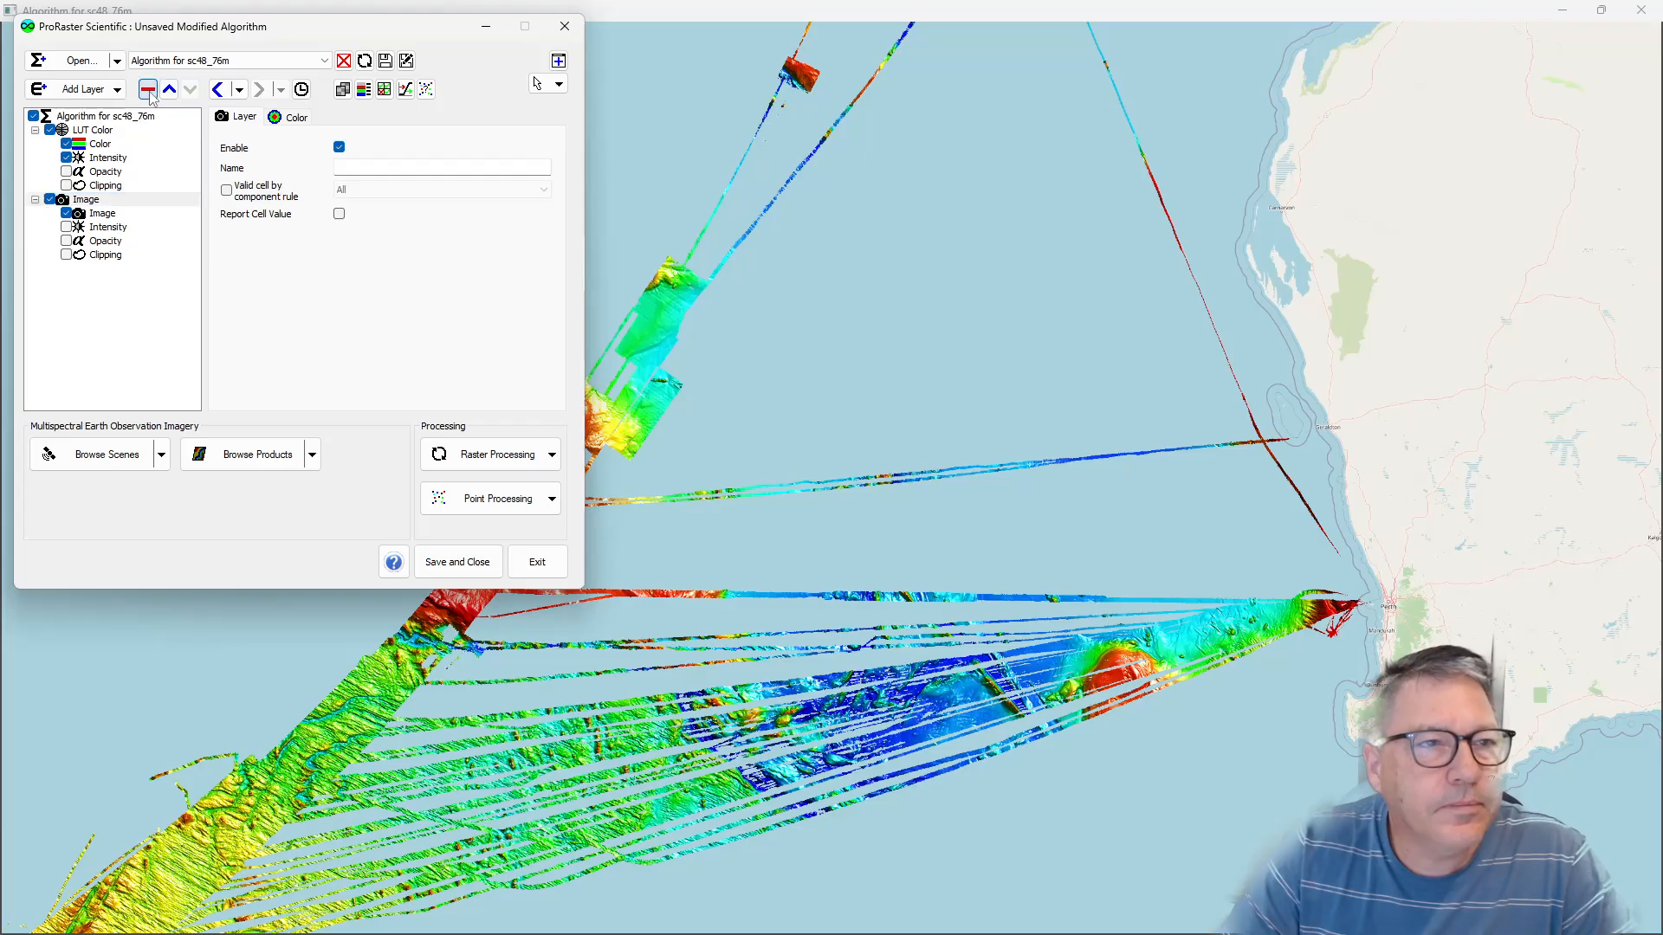
Set the algorithm's coordinate system override to "No coordinate system specified" and return to the map window.
left_click(397, 197)
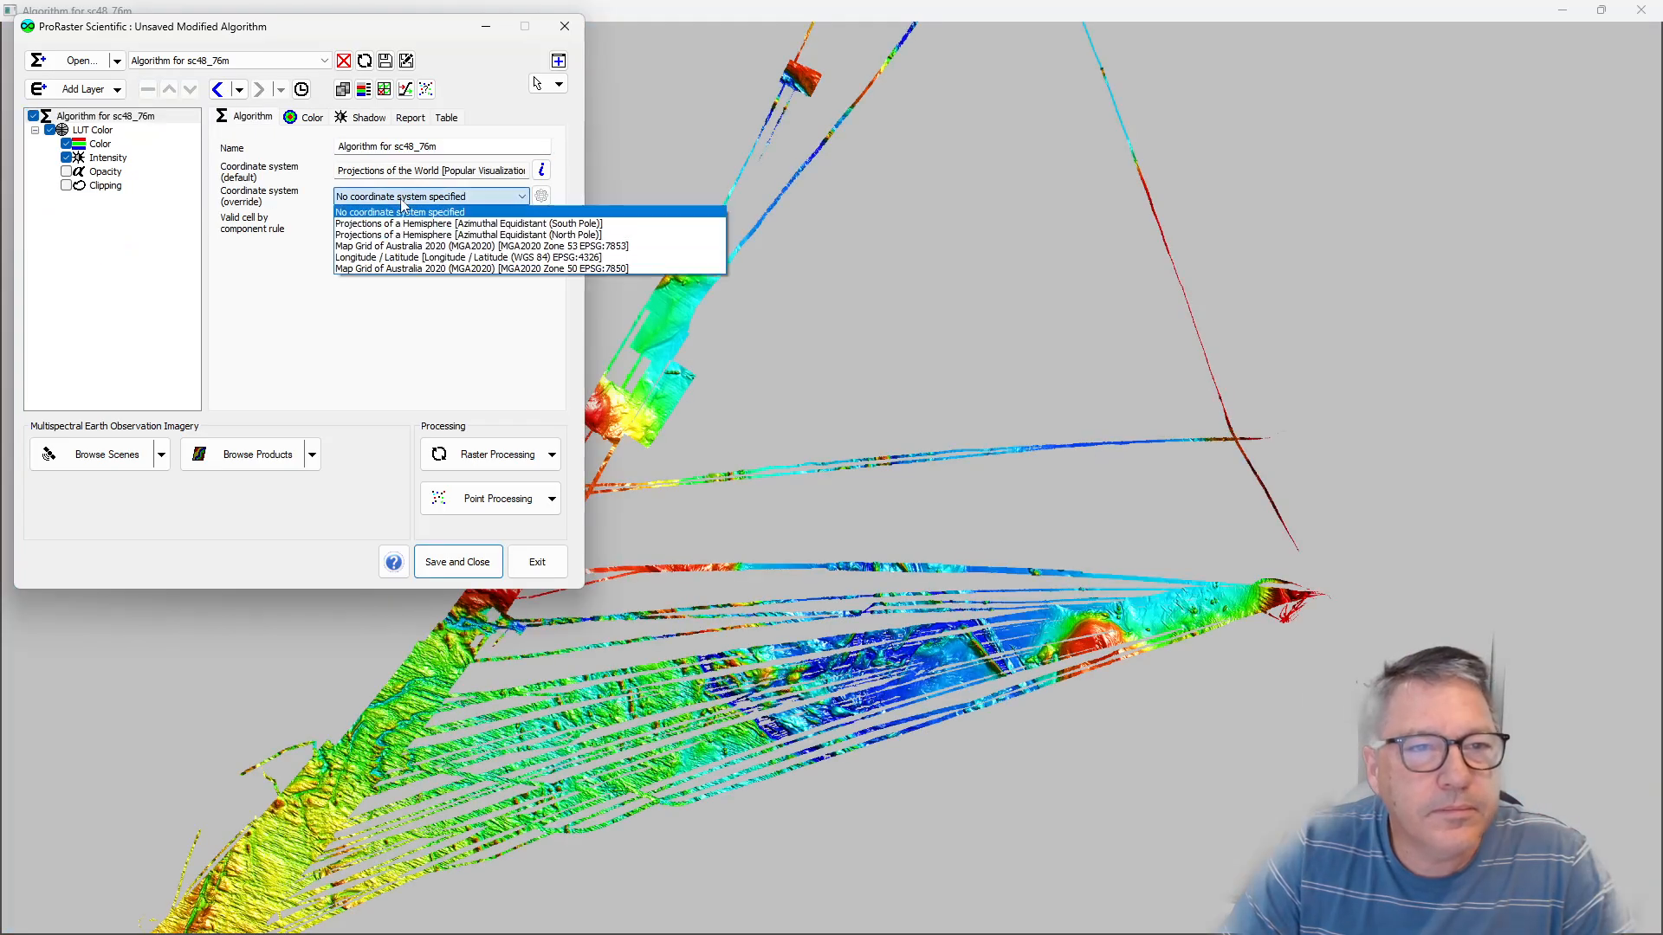
left_click(466, 211)
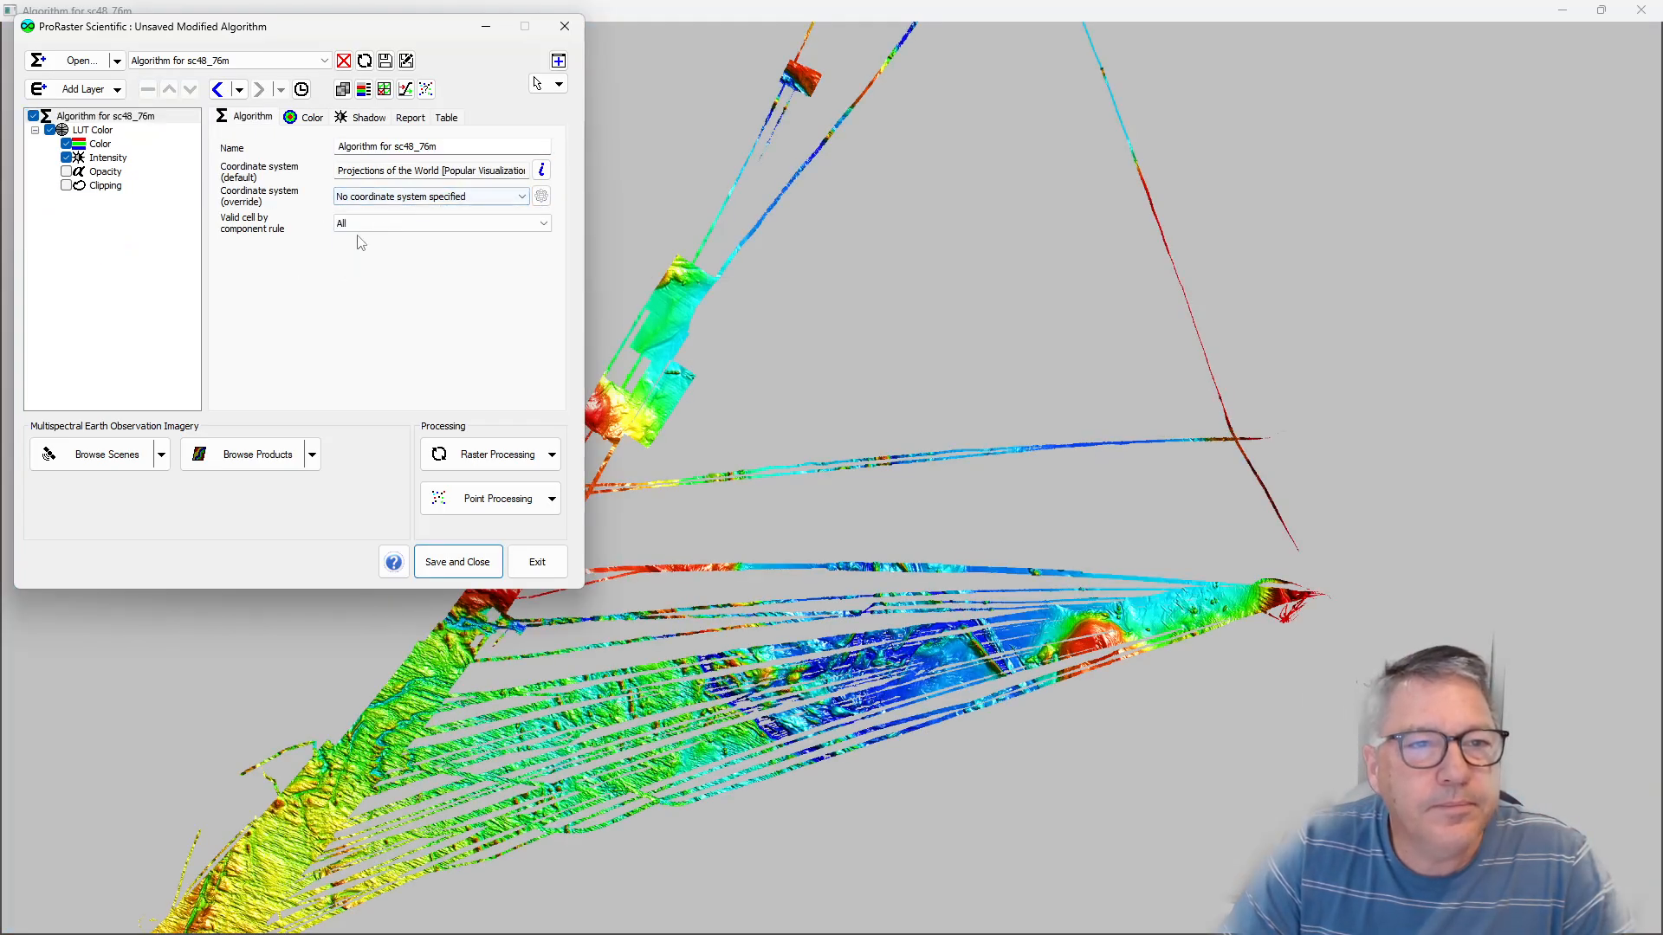
left_click(466, 201)
left_click(435, 212)
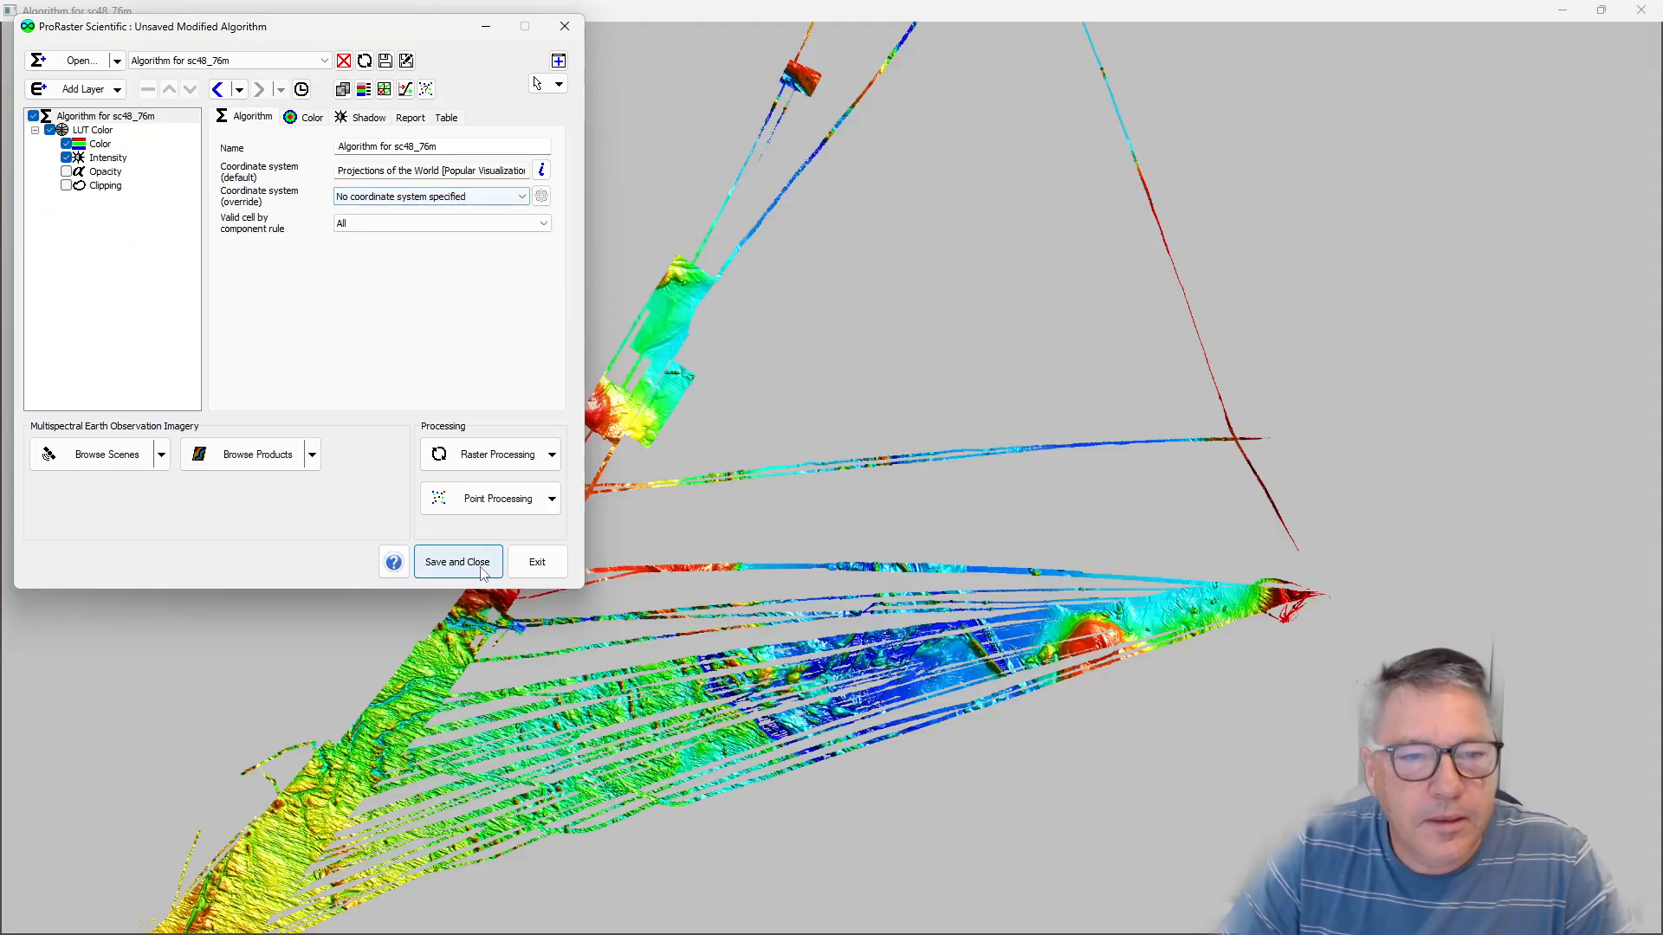
left_click(897, 586)
Examine the seafloor ridges and the long green trough in the southwestern part of the survey strip in close-up.
scroll(898, 585, "down", 3)
left_click_drag(898, 584, 865, 442)
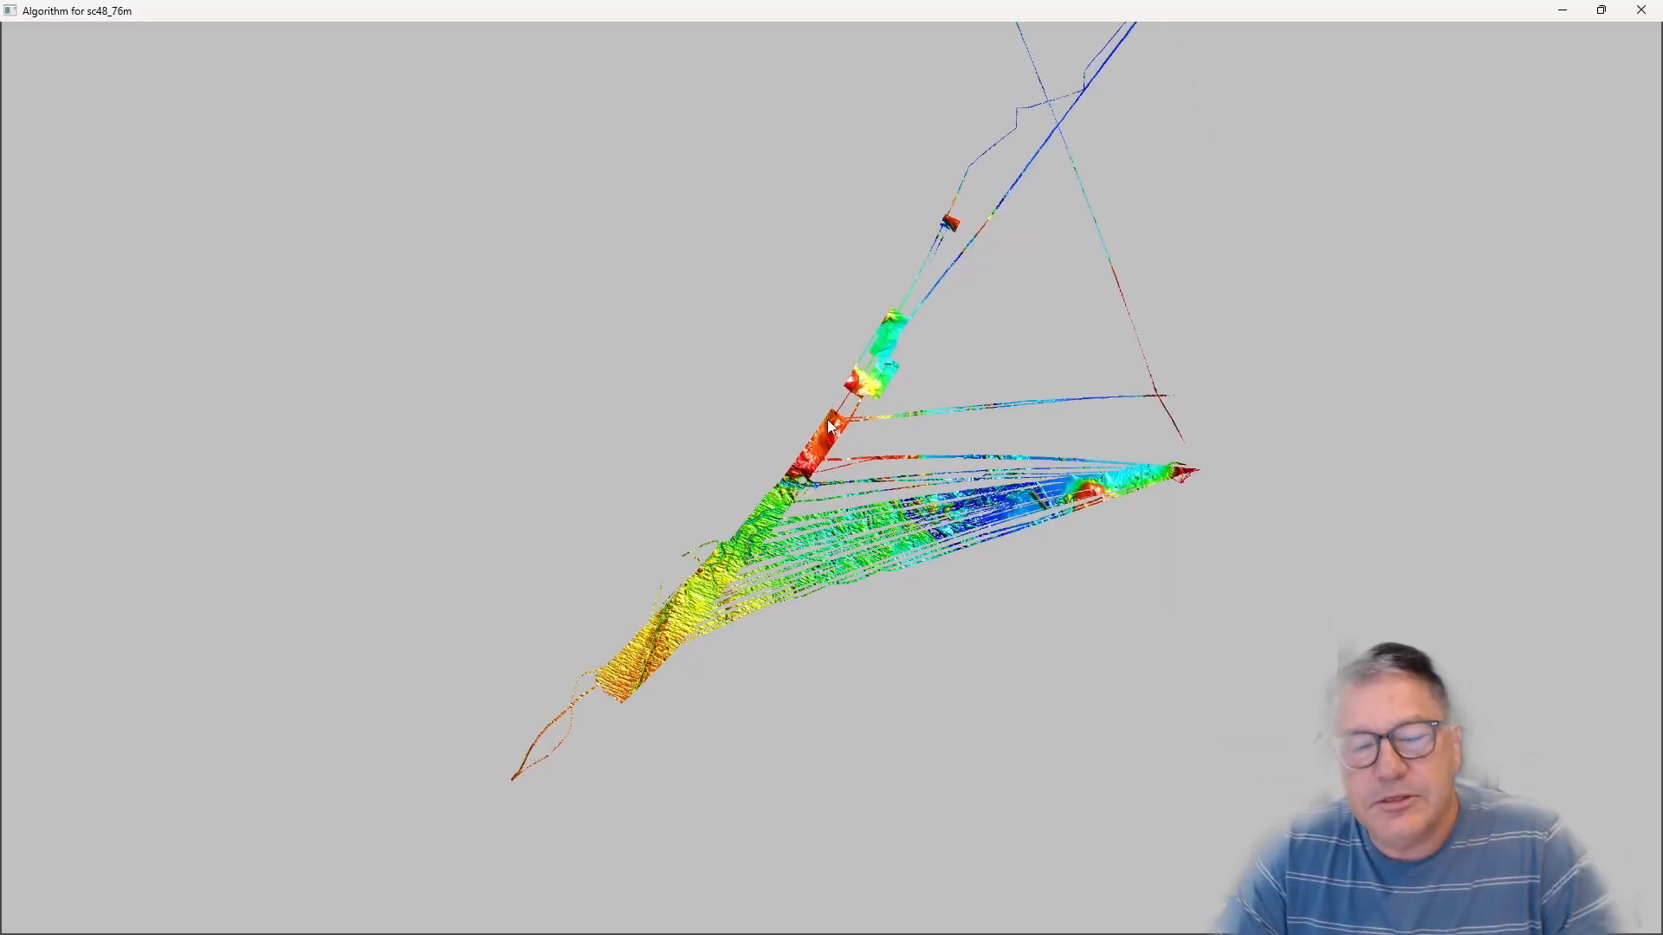
scroll(817, 449, "up", 1)
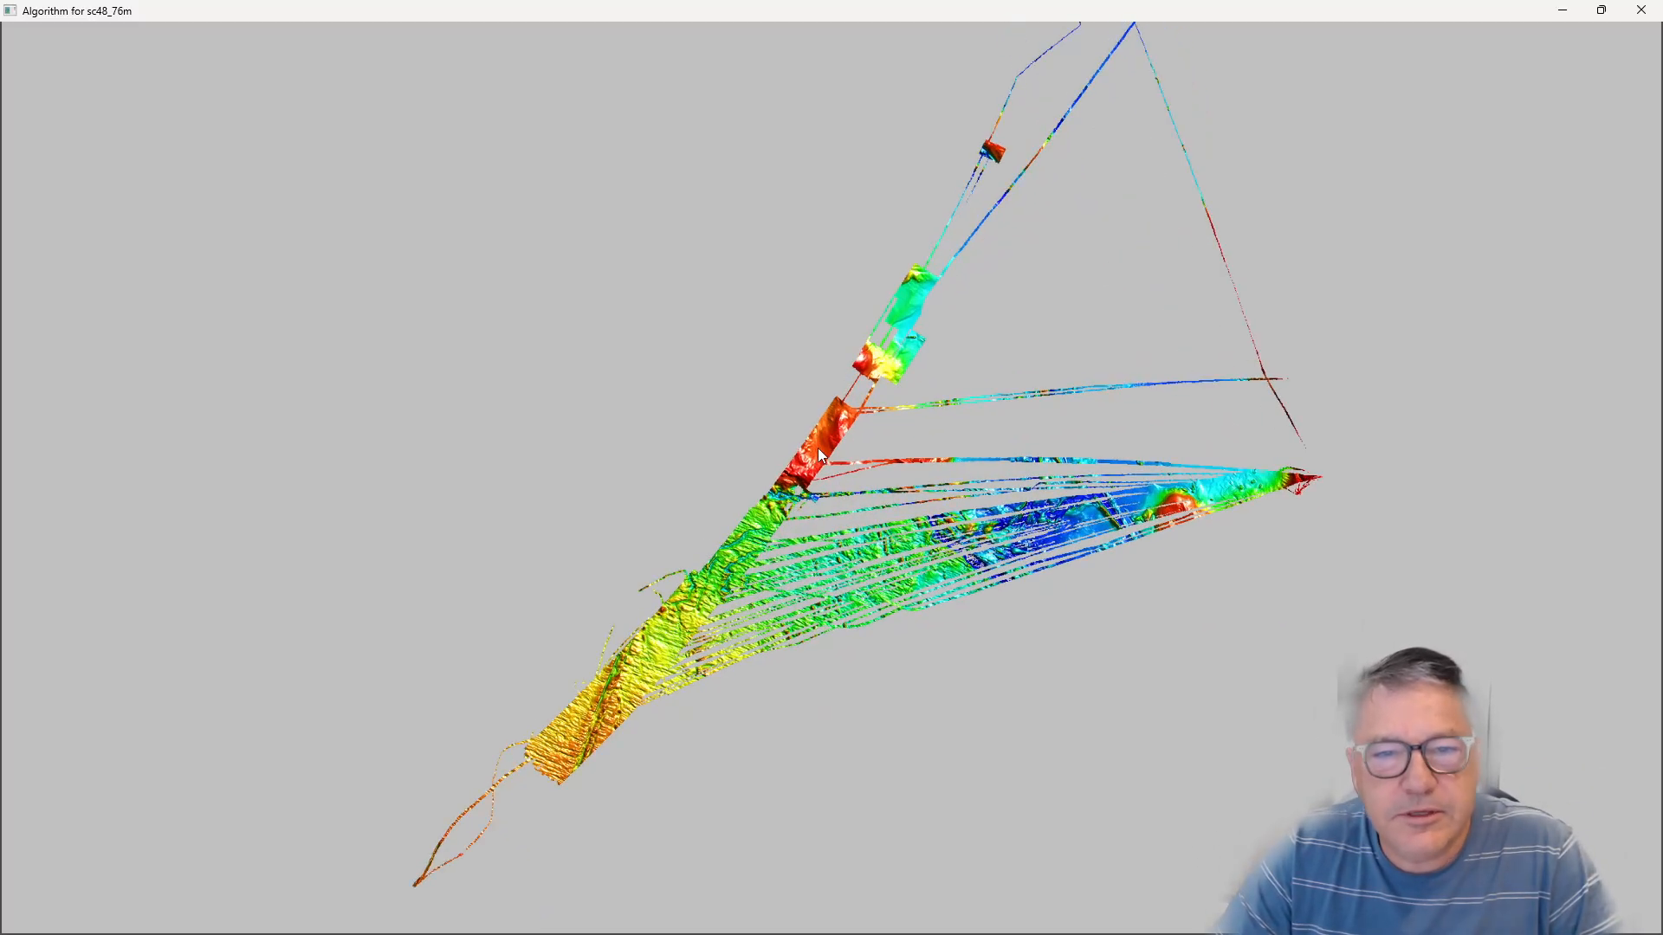
scroll(623, 709, "up", 4)
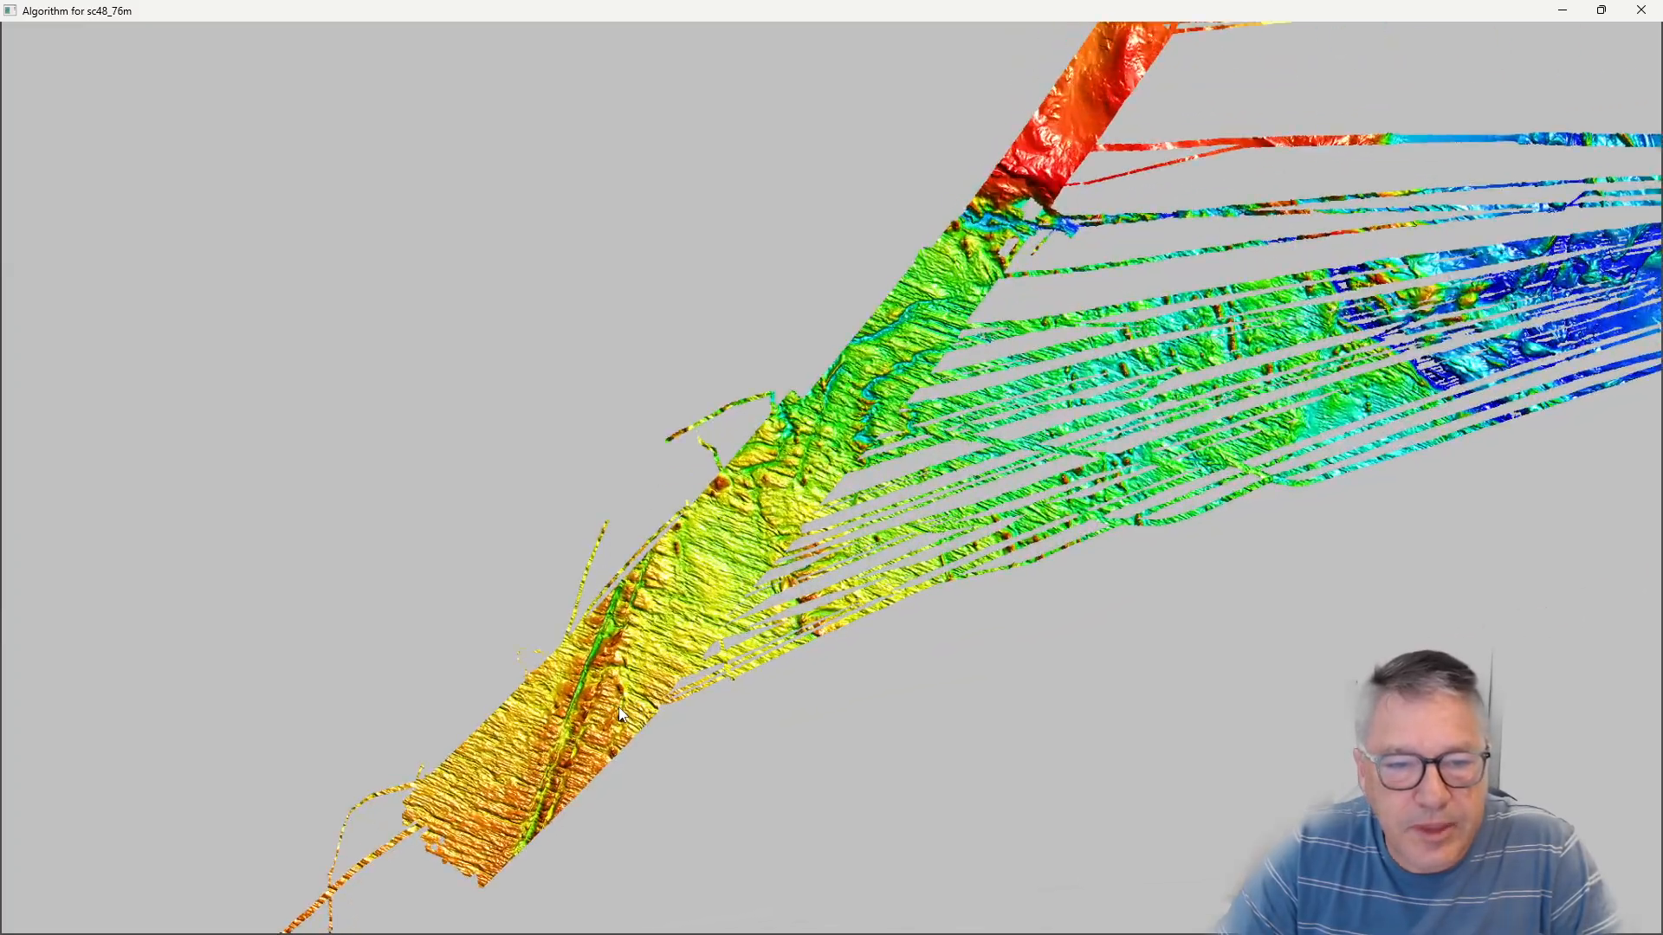
scroll(620, 709, "up", 5)
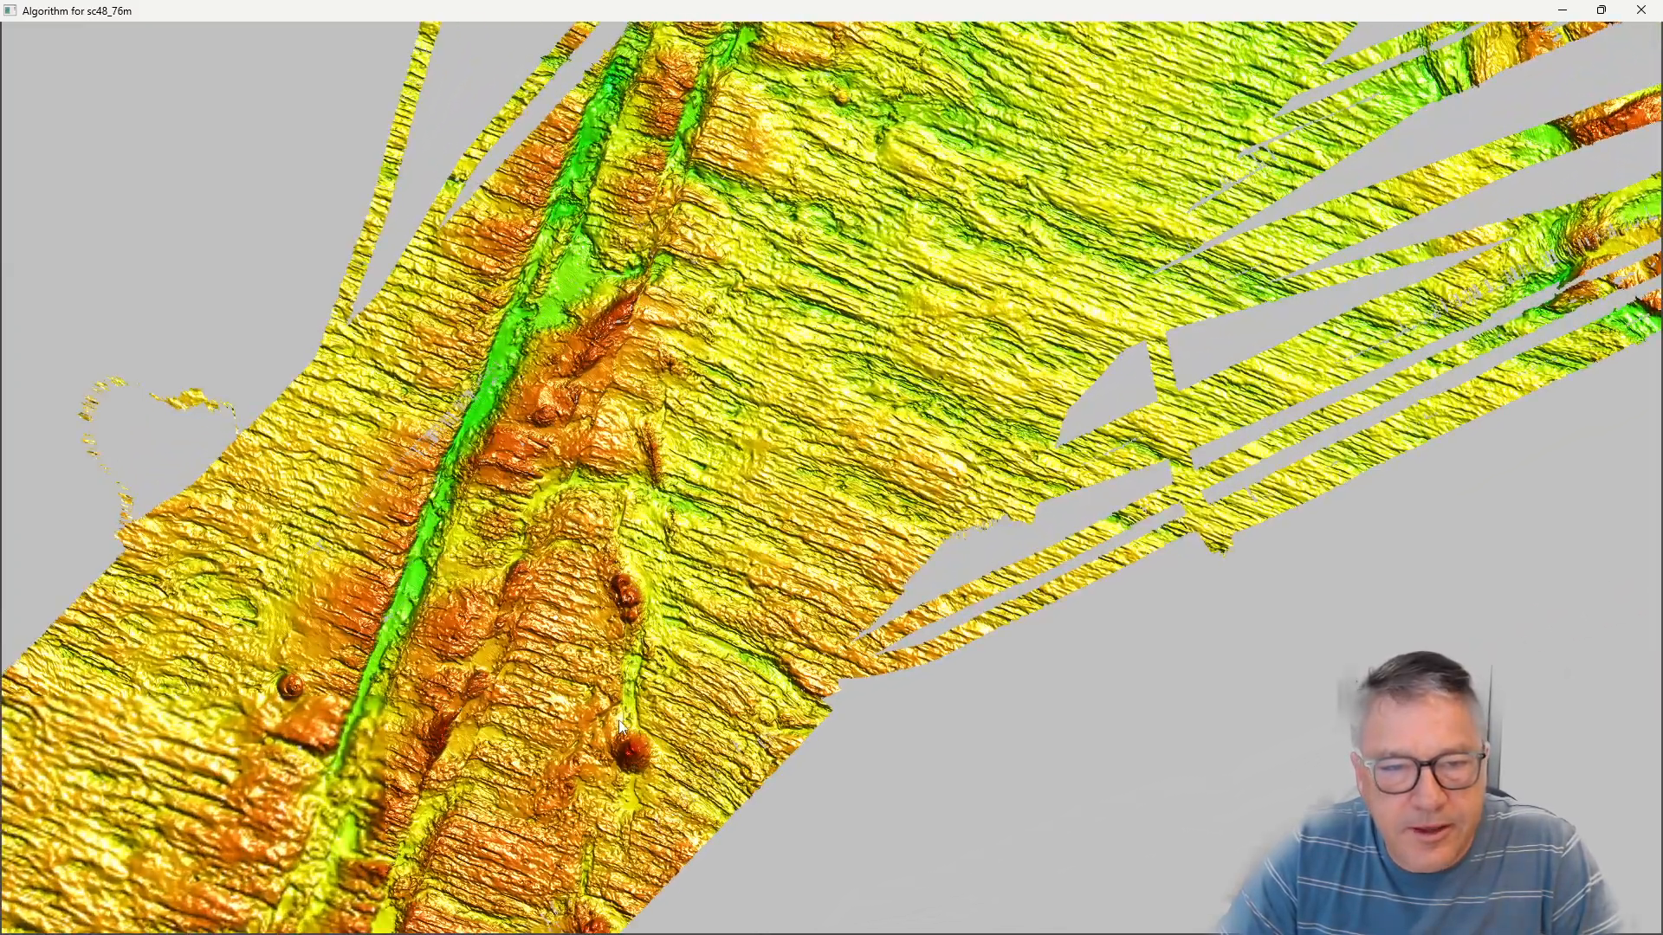
scroll(632, 714, "up", 3)
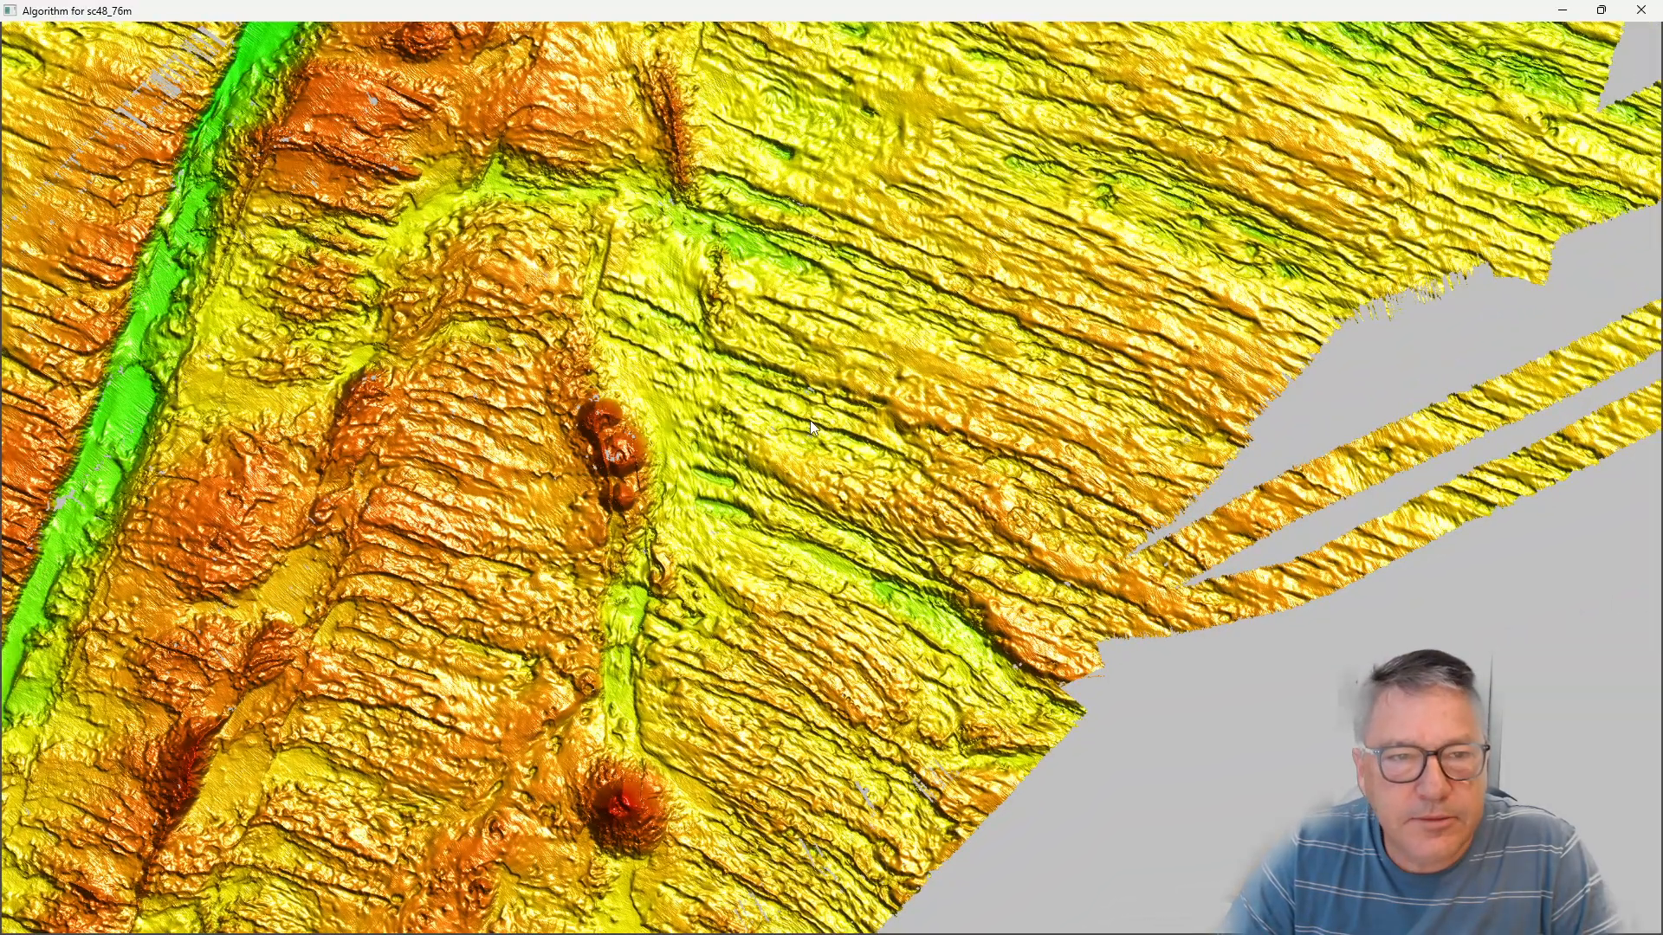
left_click_drag(844, 381, 853, 606)
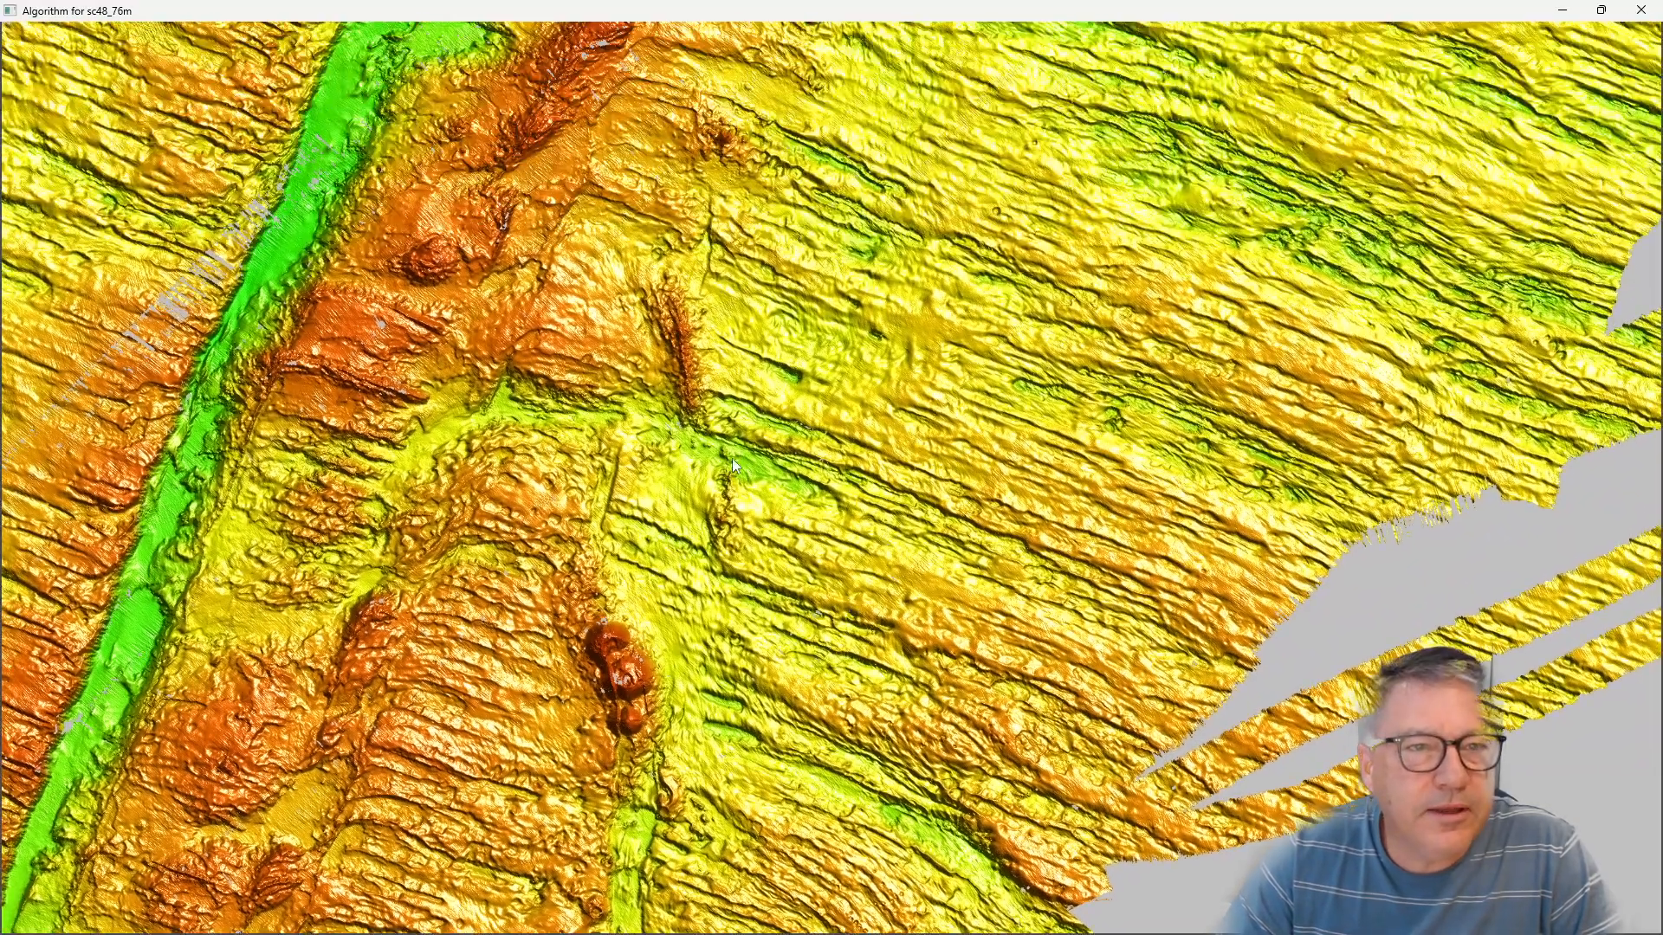
left_click_drag(906, 368, 617, 588)
left_click_drag(868, 293, 847, 704)
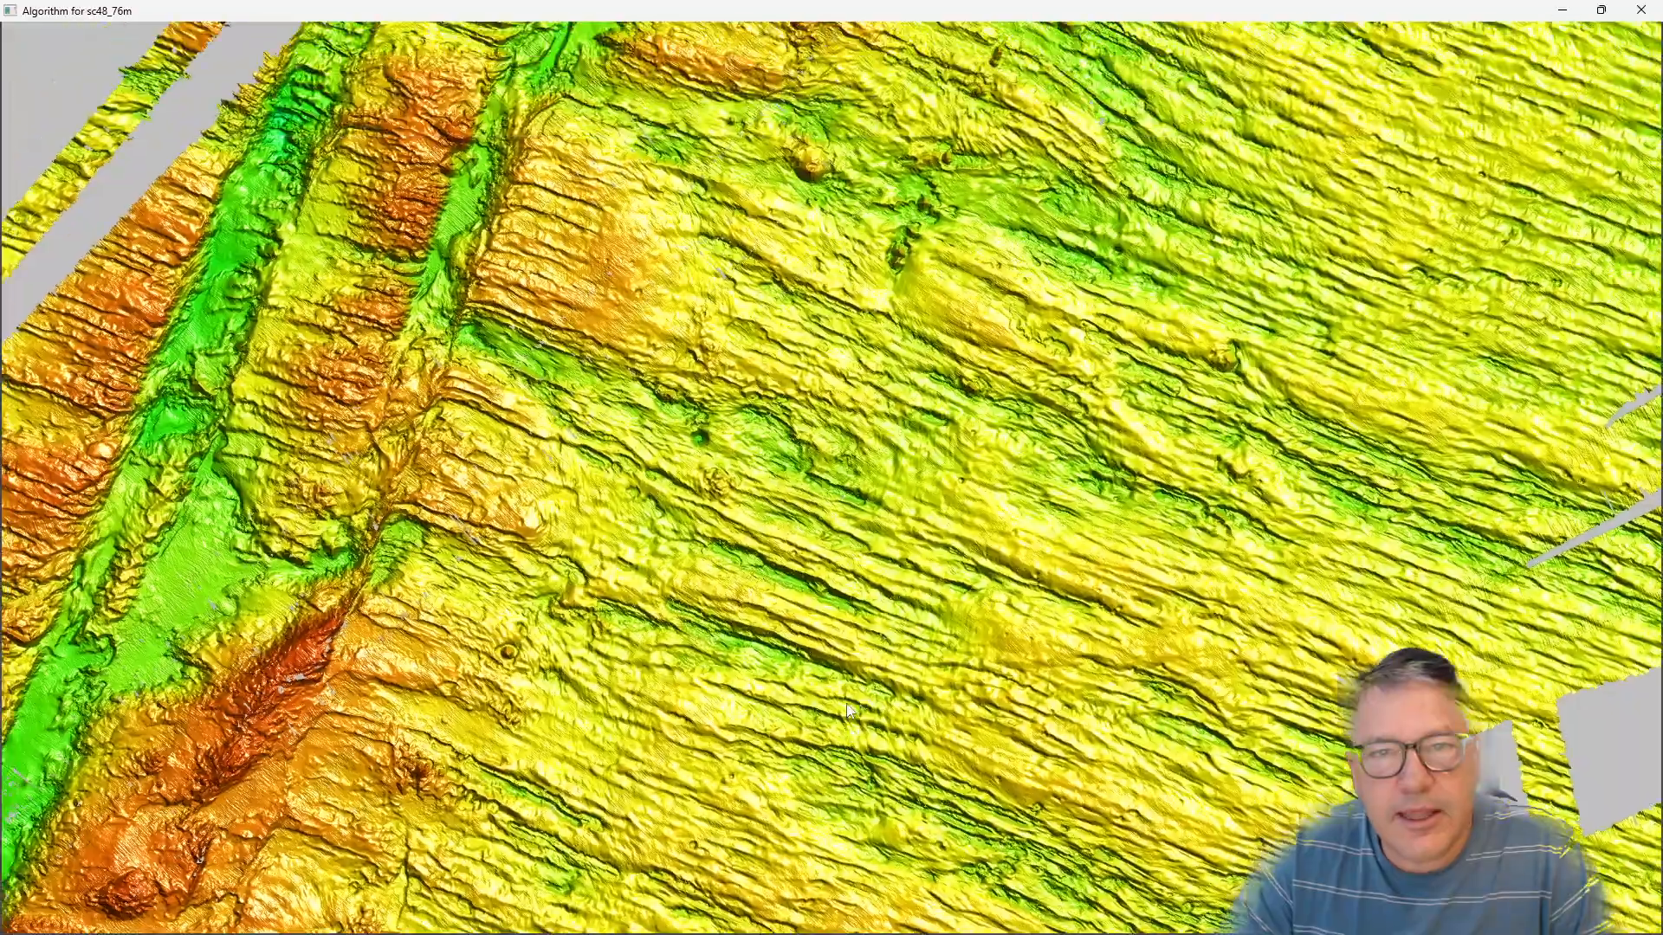
Follow the survey strip northeast to the edge of the red plateau and inspect its steep escarpment at full detail.
scroll(852, 594, "down", 5)
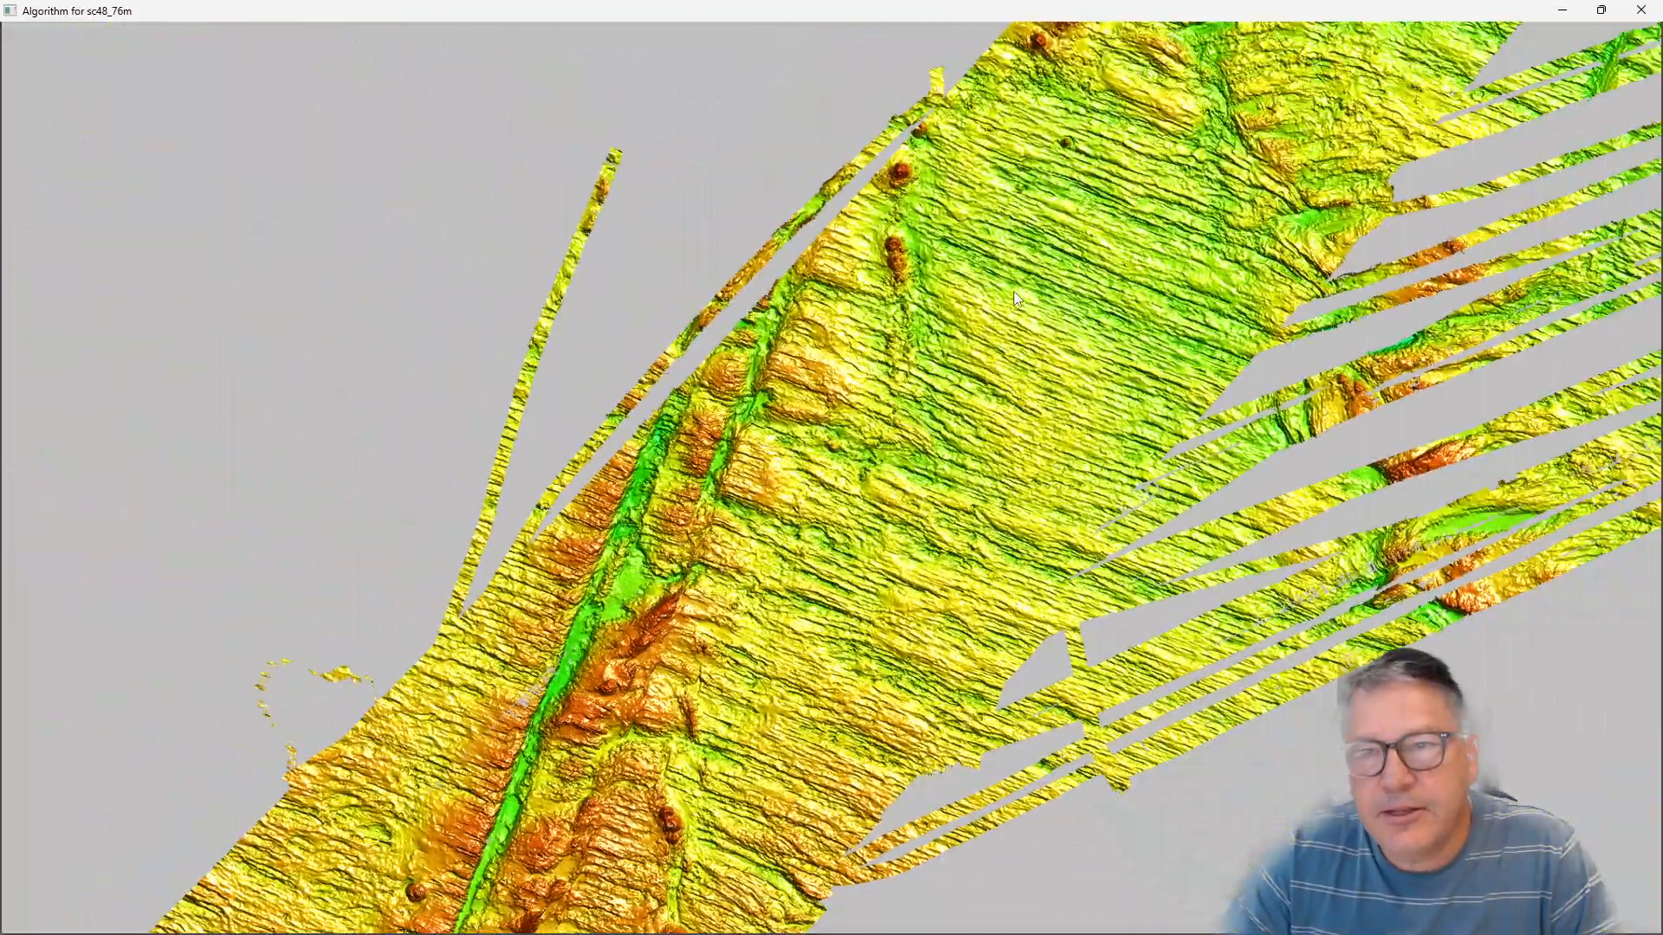
left_click_drag(1013, 292, 703, 643)
left_click_drag(1083, 287, 660, 681)
left_click_drag(873, 451, 594, 700)
left_click_drag(924, 329, 638, 653)
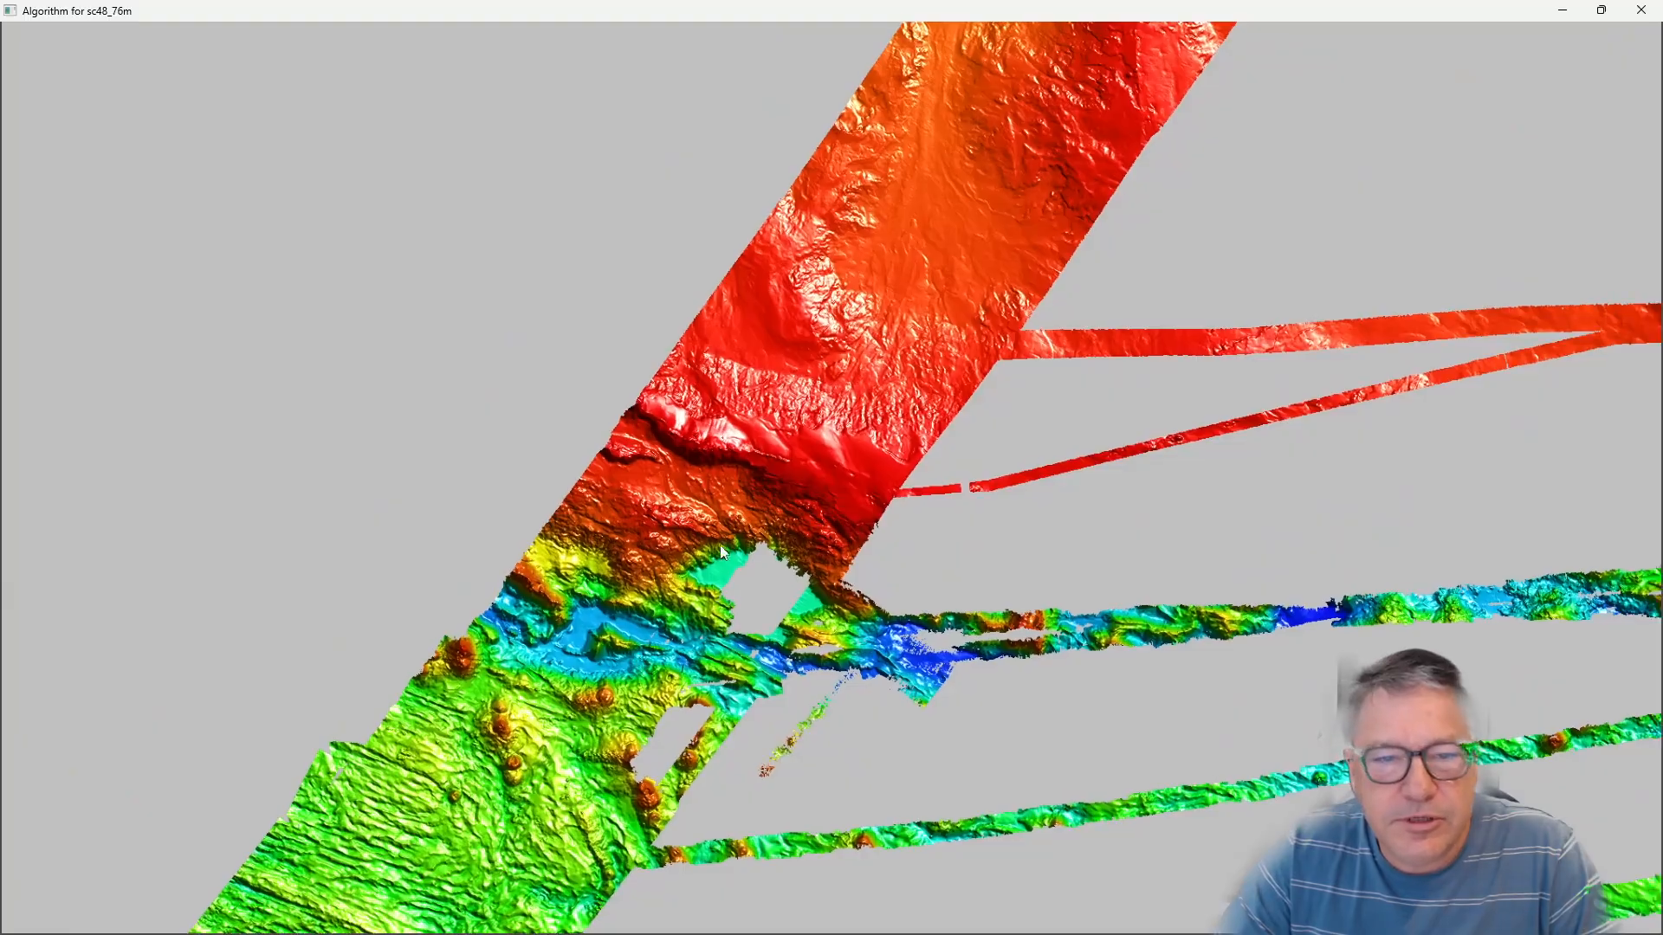
scroll(742, 486, "up", 5)
scroll(743, 489, "up", 8)
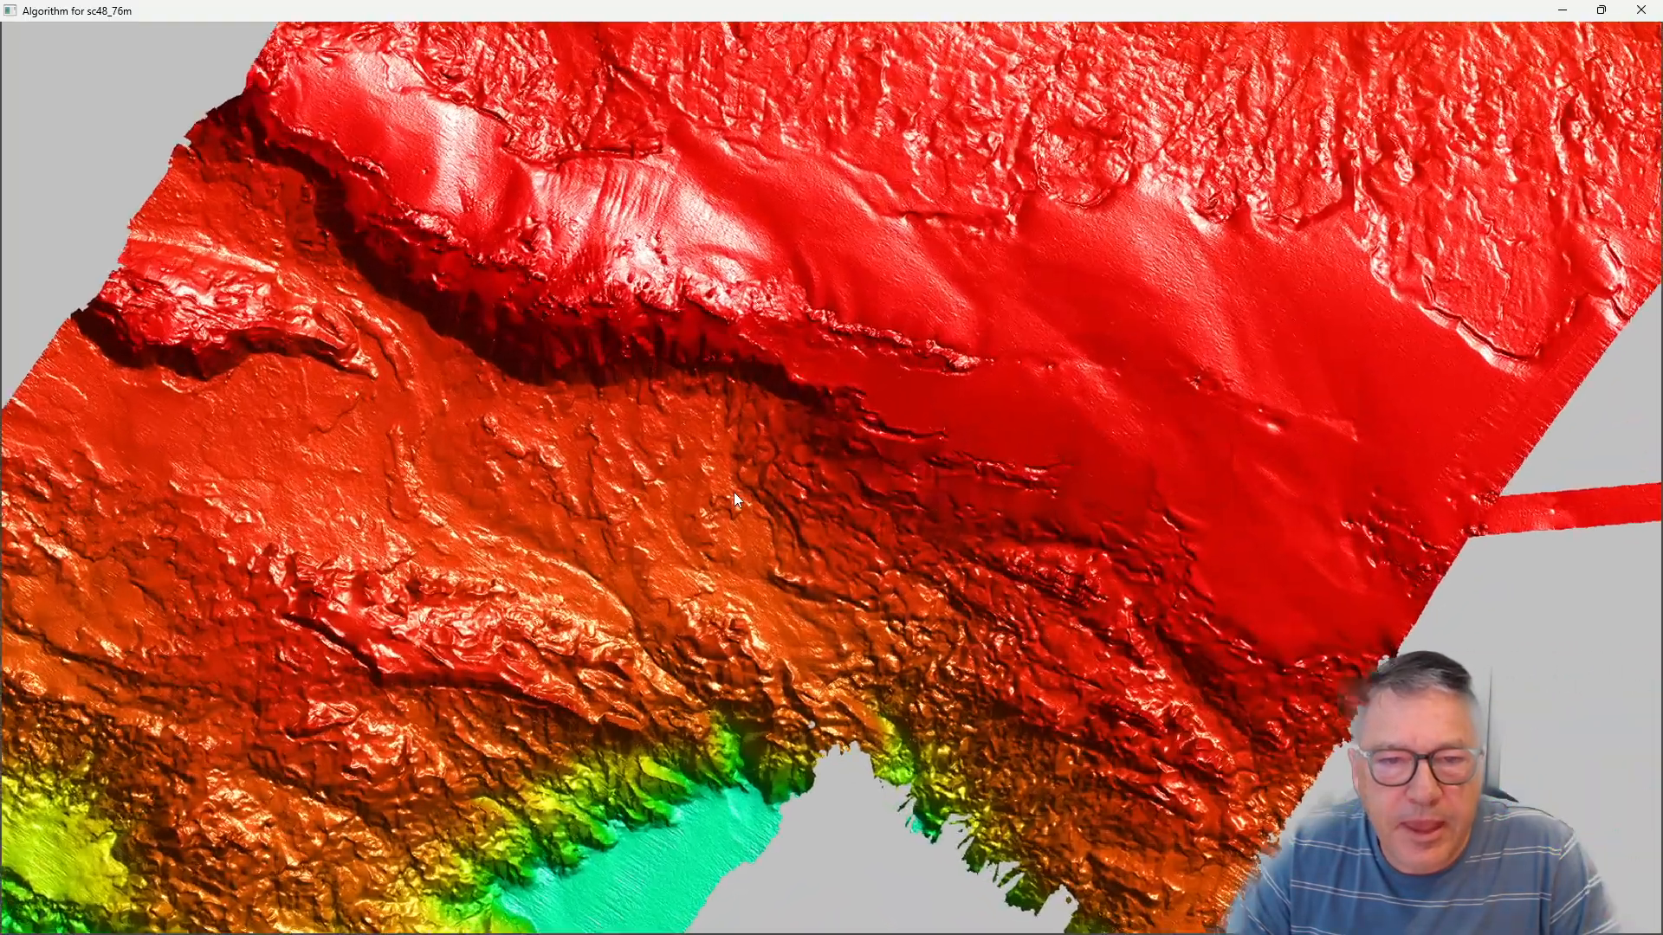
scroll(735, 492, "up", 3)
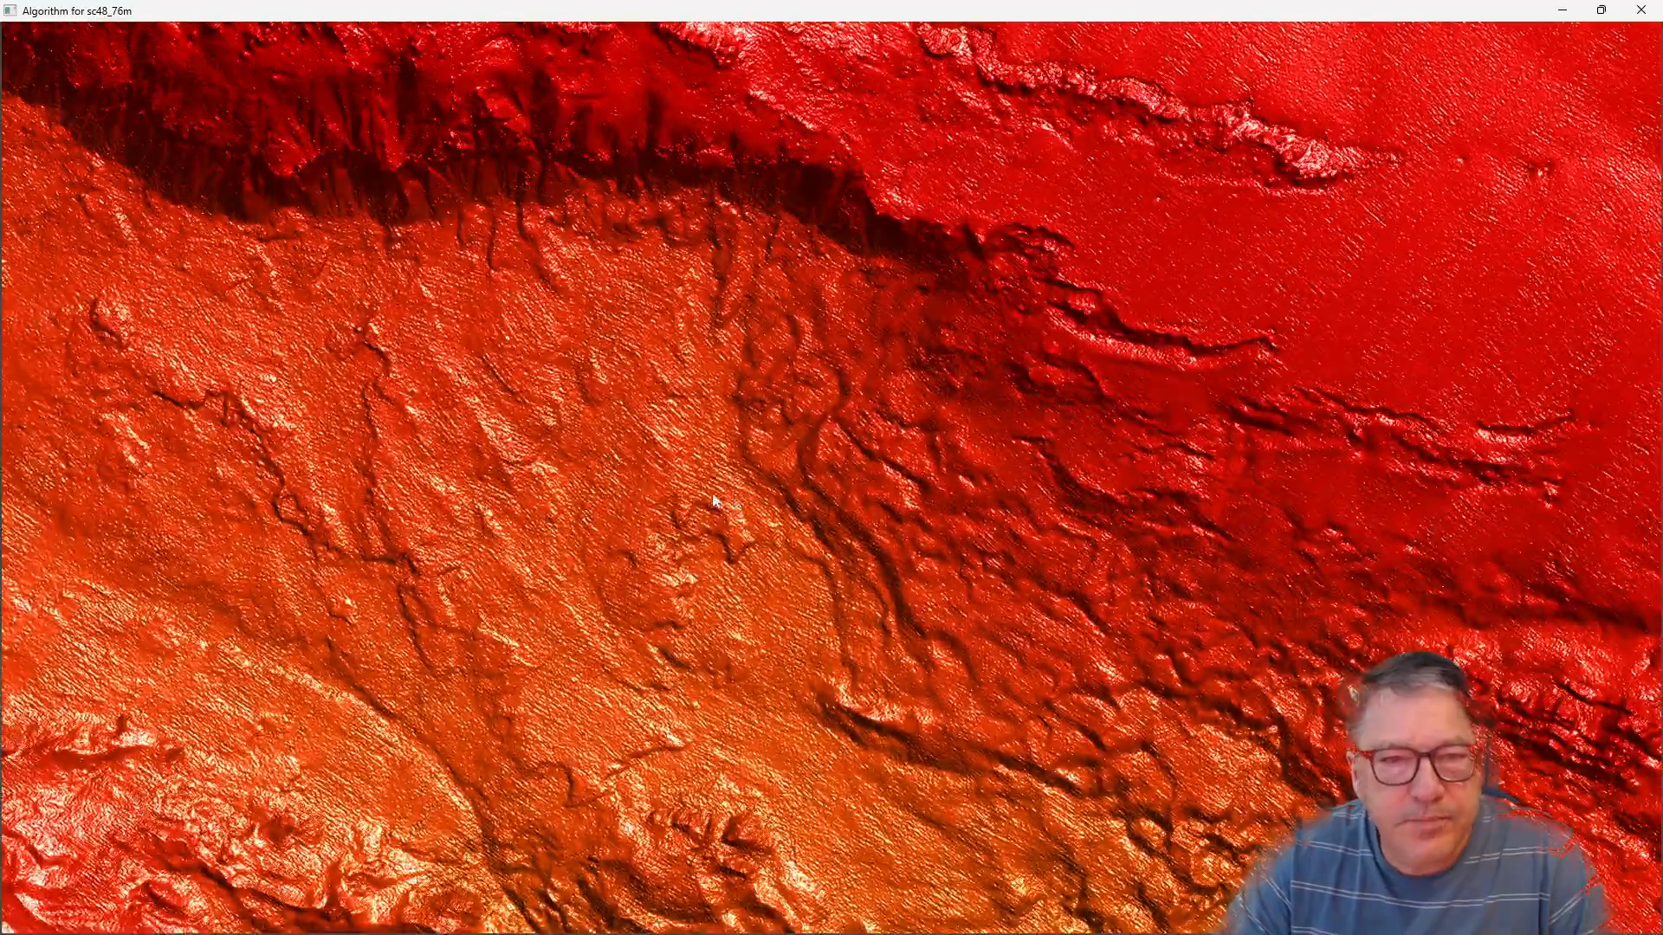
scroll(705, 485, "up", 3)
scroll(785, 529, "up", 6)
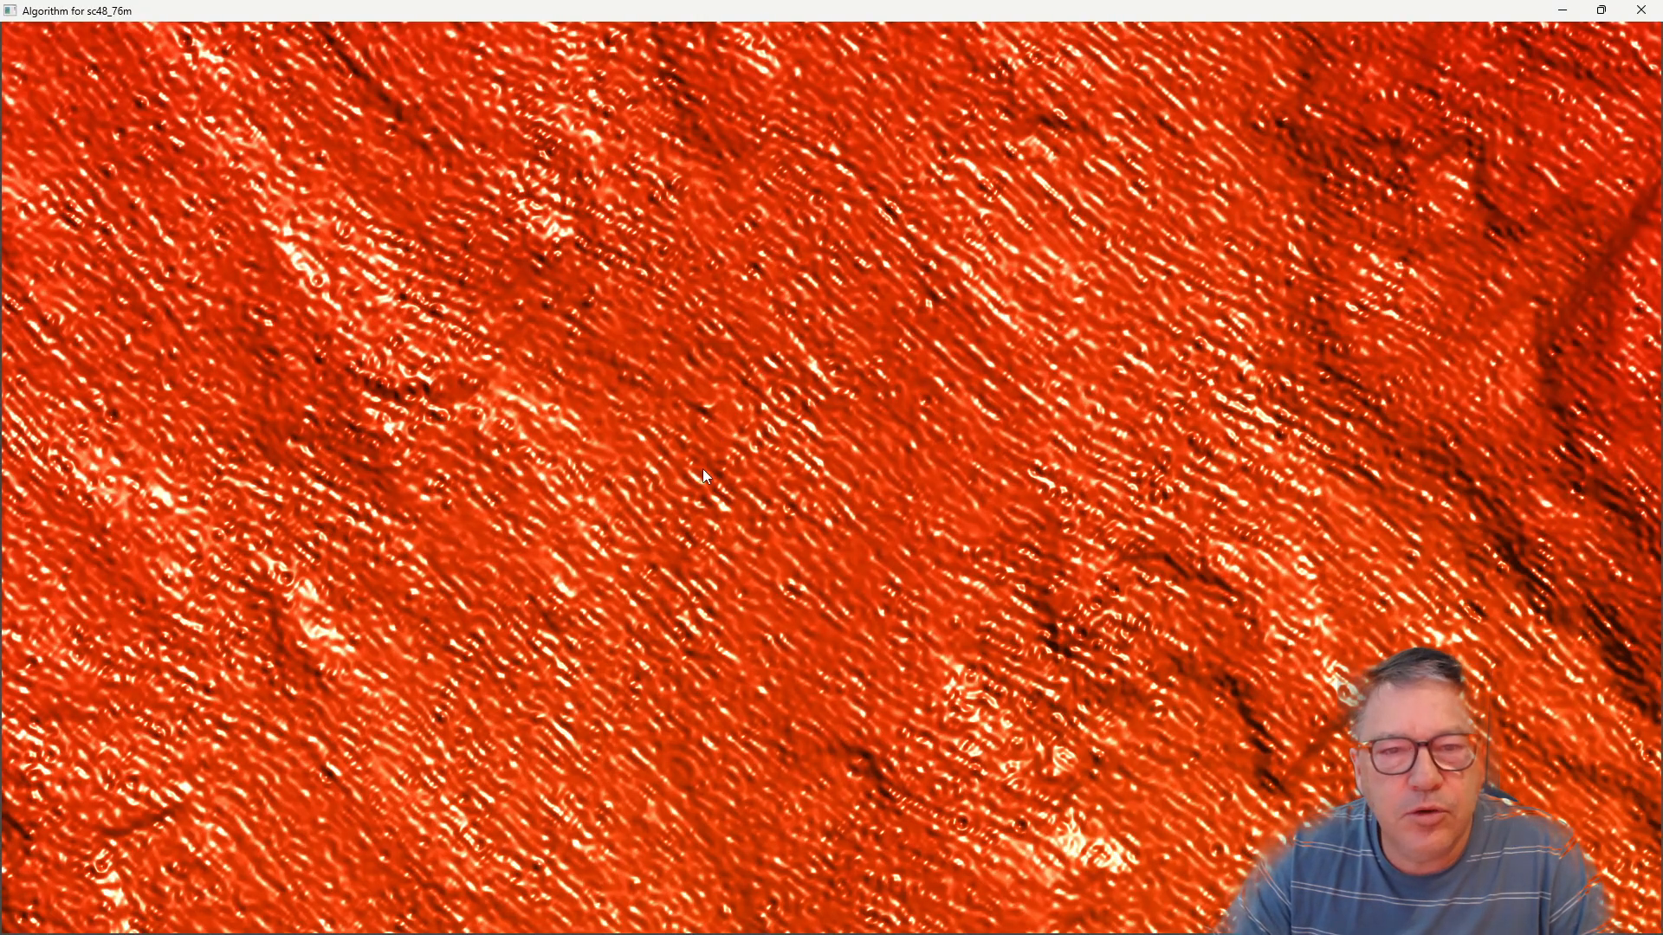
left_click_drag(705, 472, 899, 654)
left_click_drag(984, 472, 727, 719)
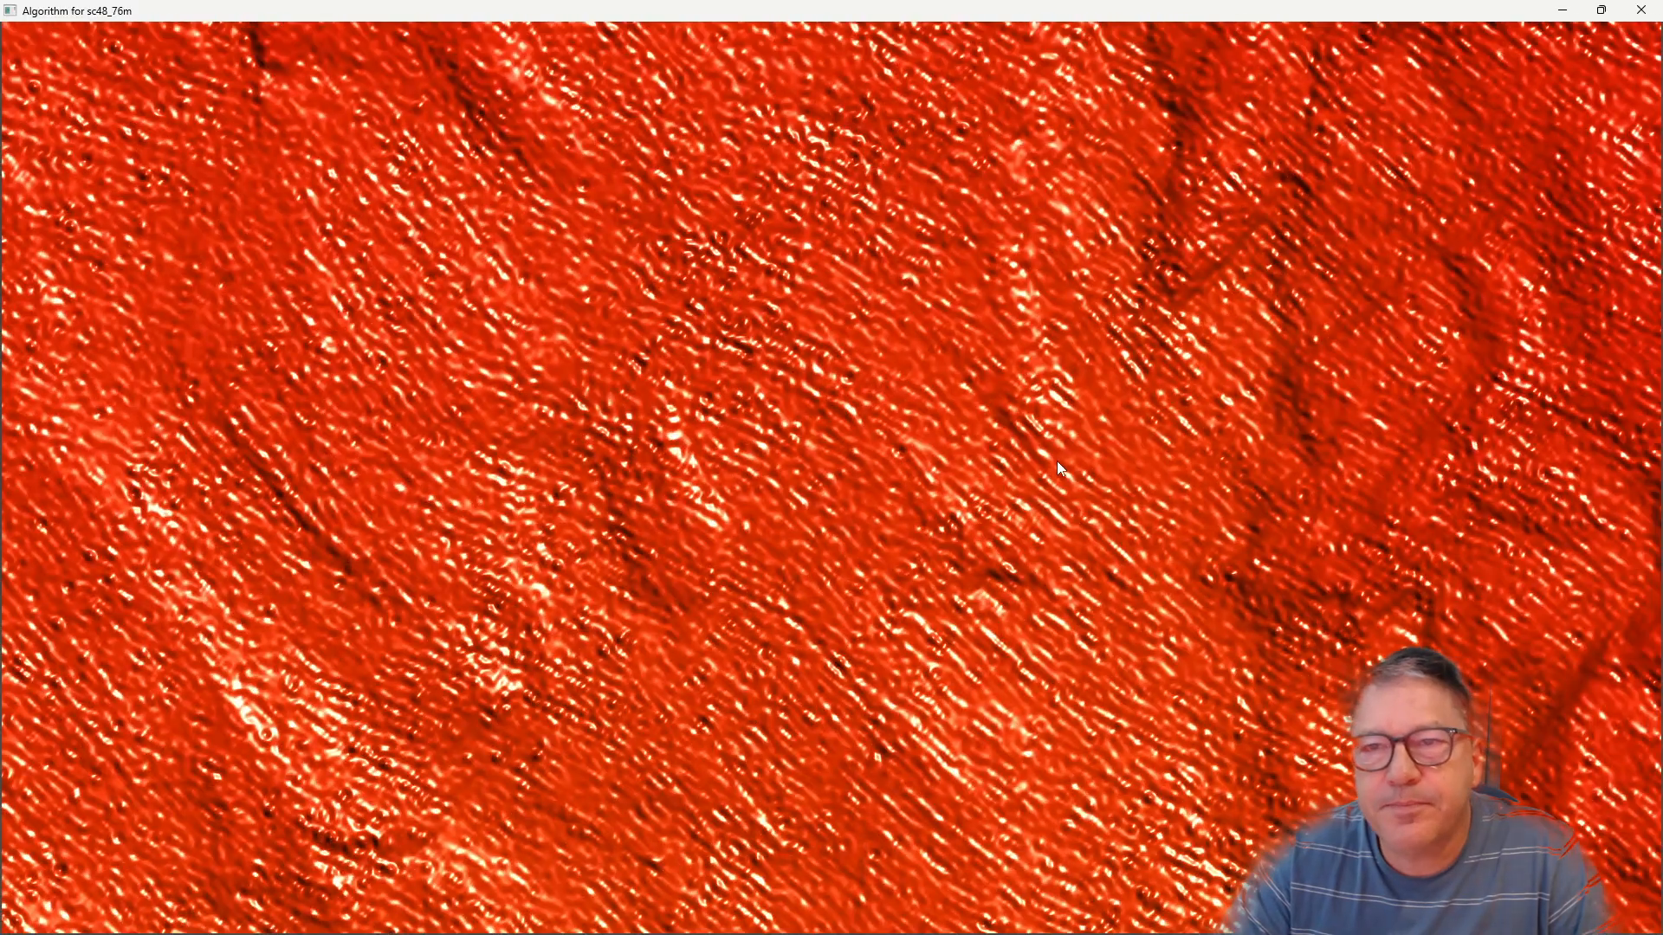
left_click_drag(1057, 461, 724, 665)
left_click_drag(1052, 414, 854, 580)
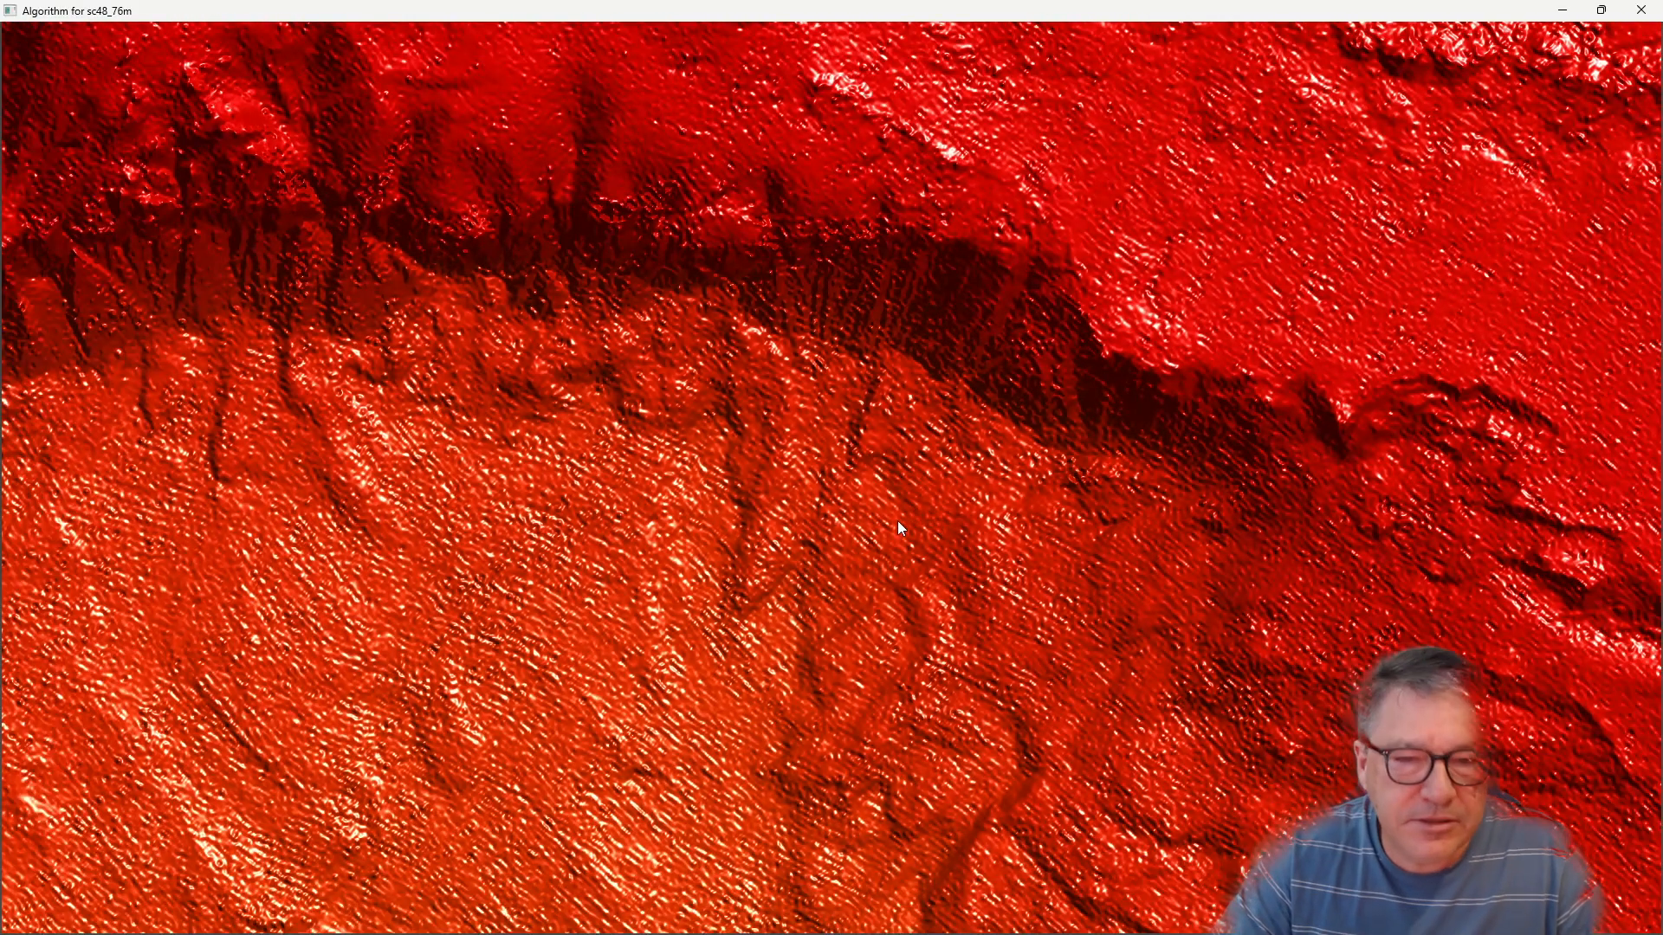
left_click_drag(881, 535, 742, 665)
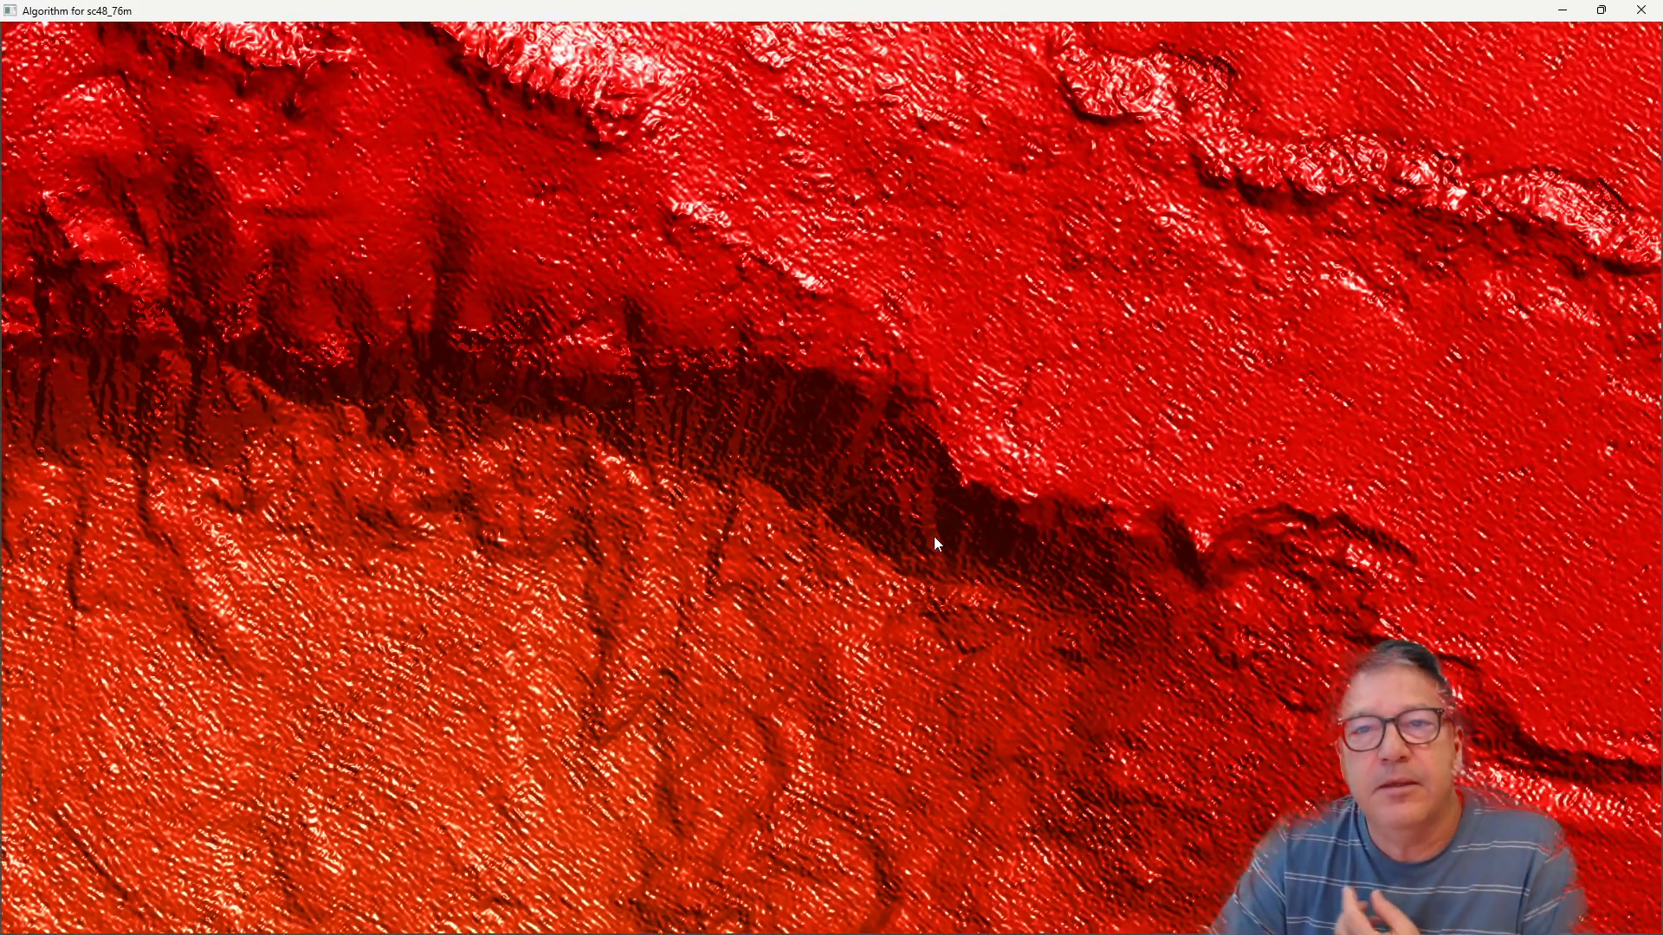
Examine the terrain of the red plateau northeast of the escarpment, following the survey strip across it.
scroll(934, 537, "down", 3)
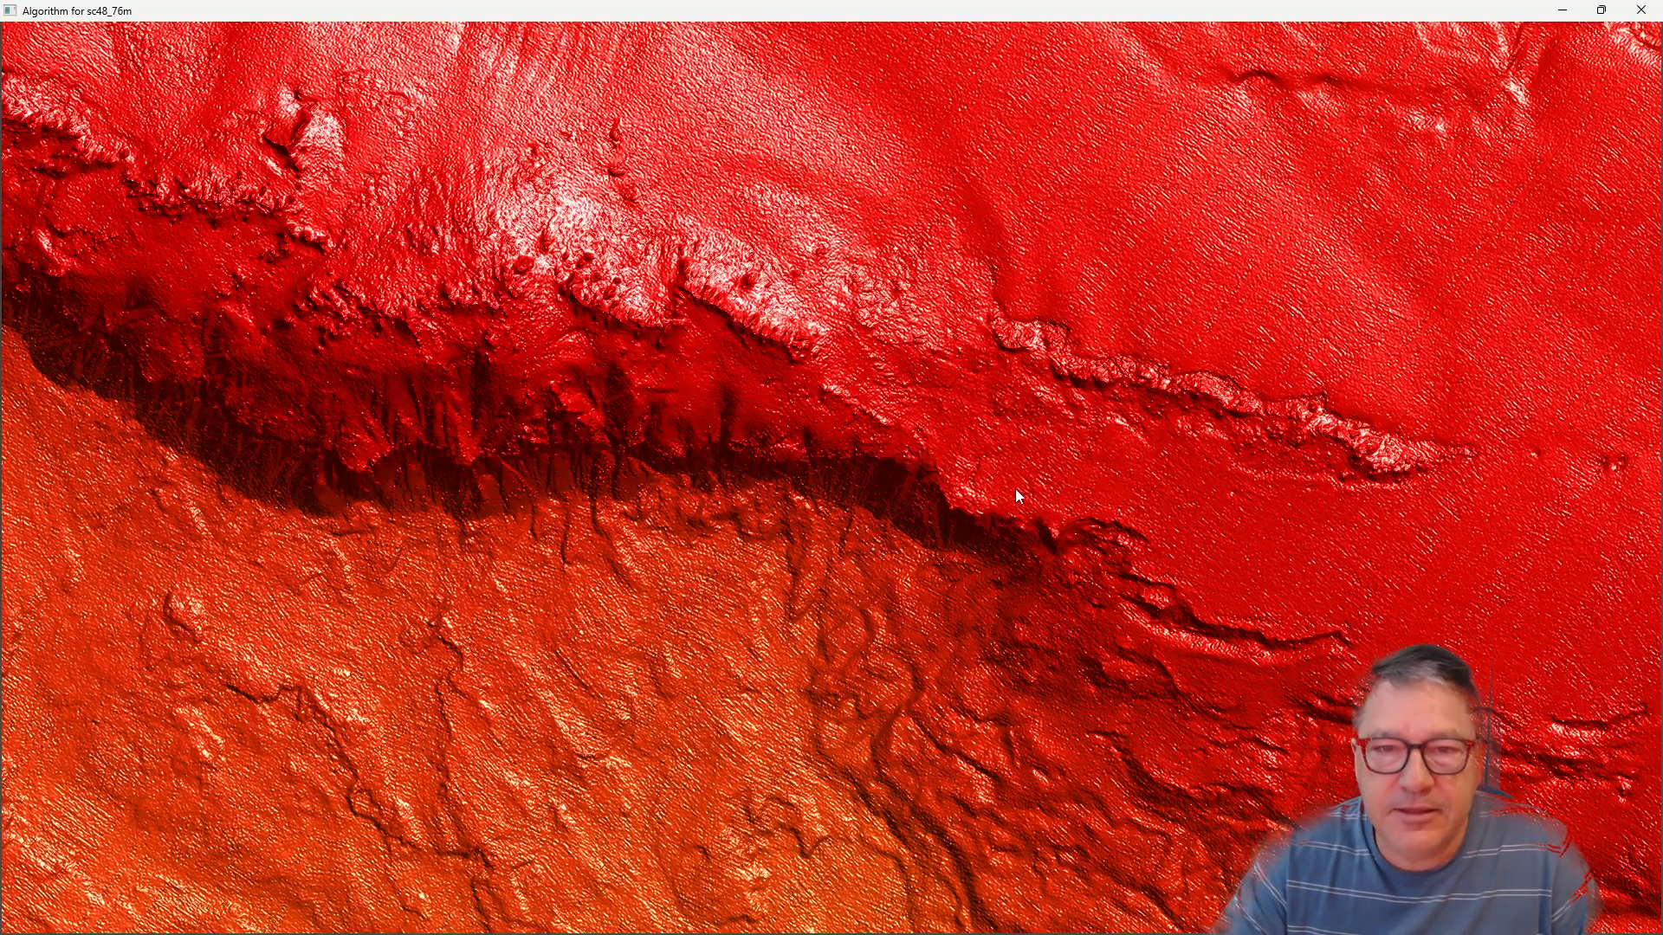
left_click_drag(1016, 489, 974, 606)
scroll(1011, 568, "down", 3)
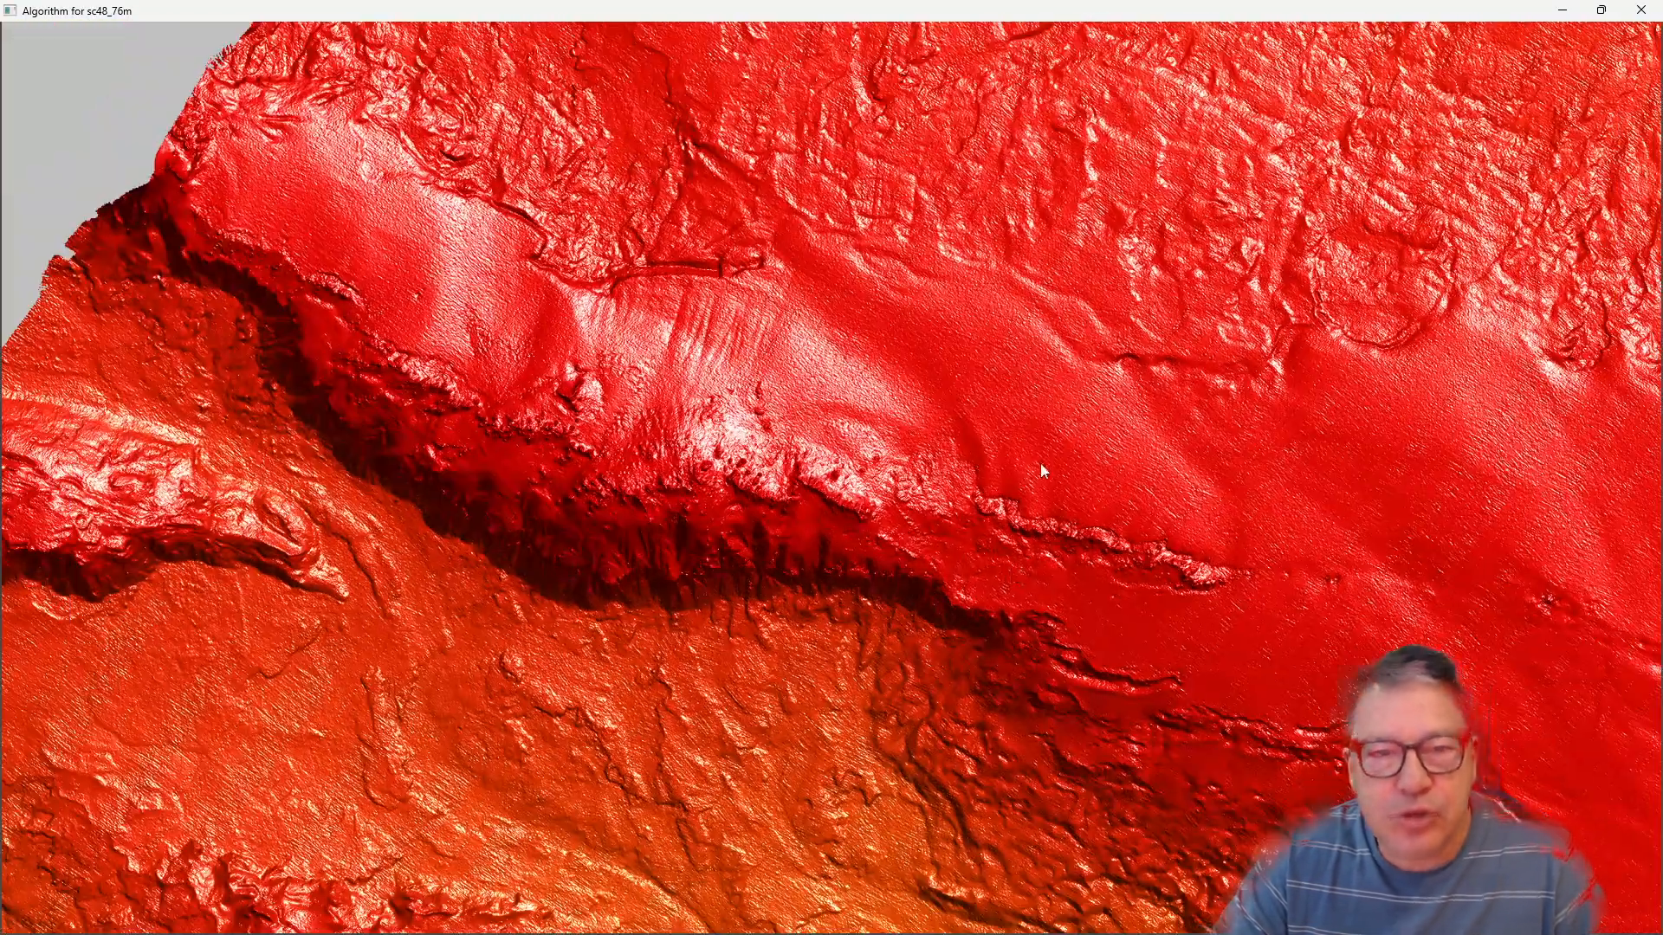
left_click_drag(1187, 372, 979, 537)
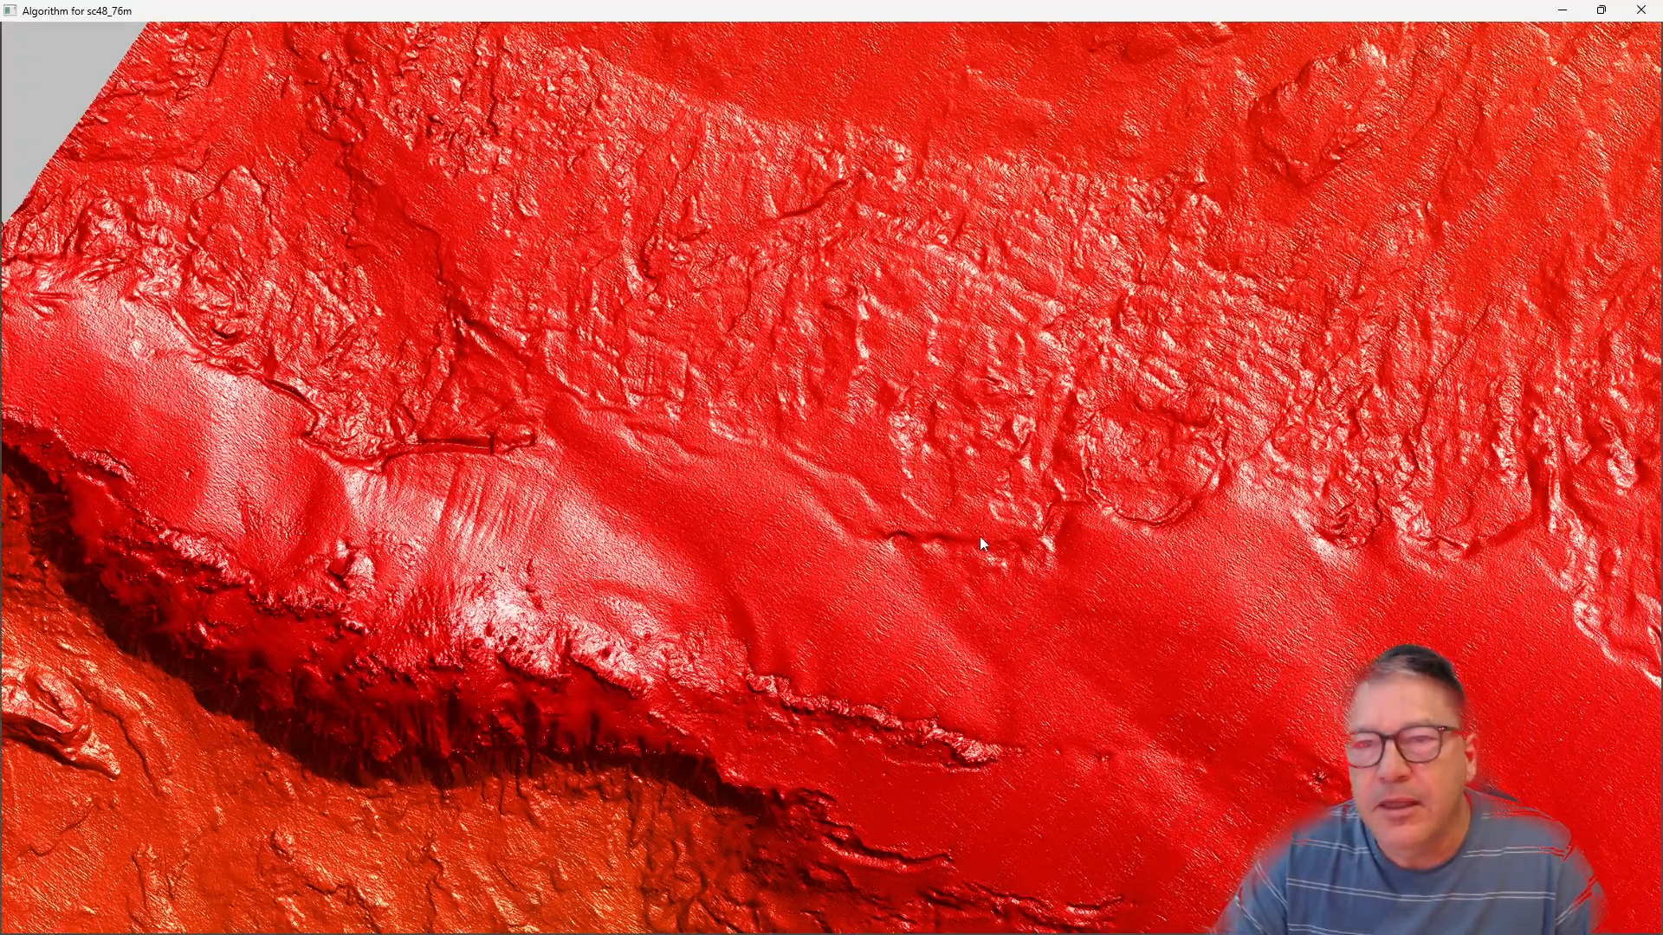
scroll(1123, 482, "down", 5)
left_click_drag(1202, 403, 959, 569)
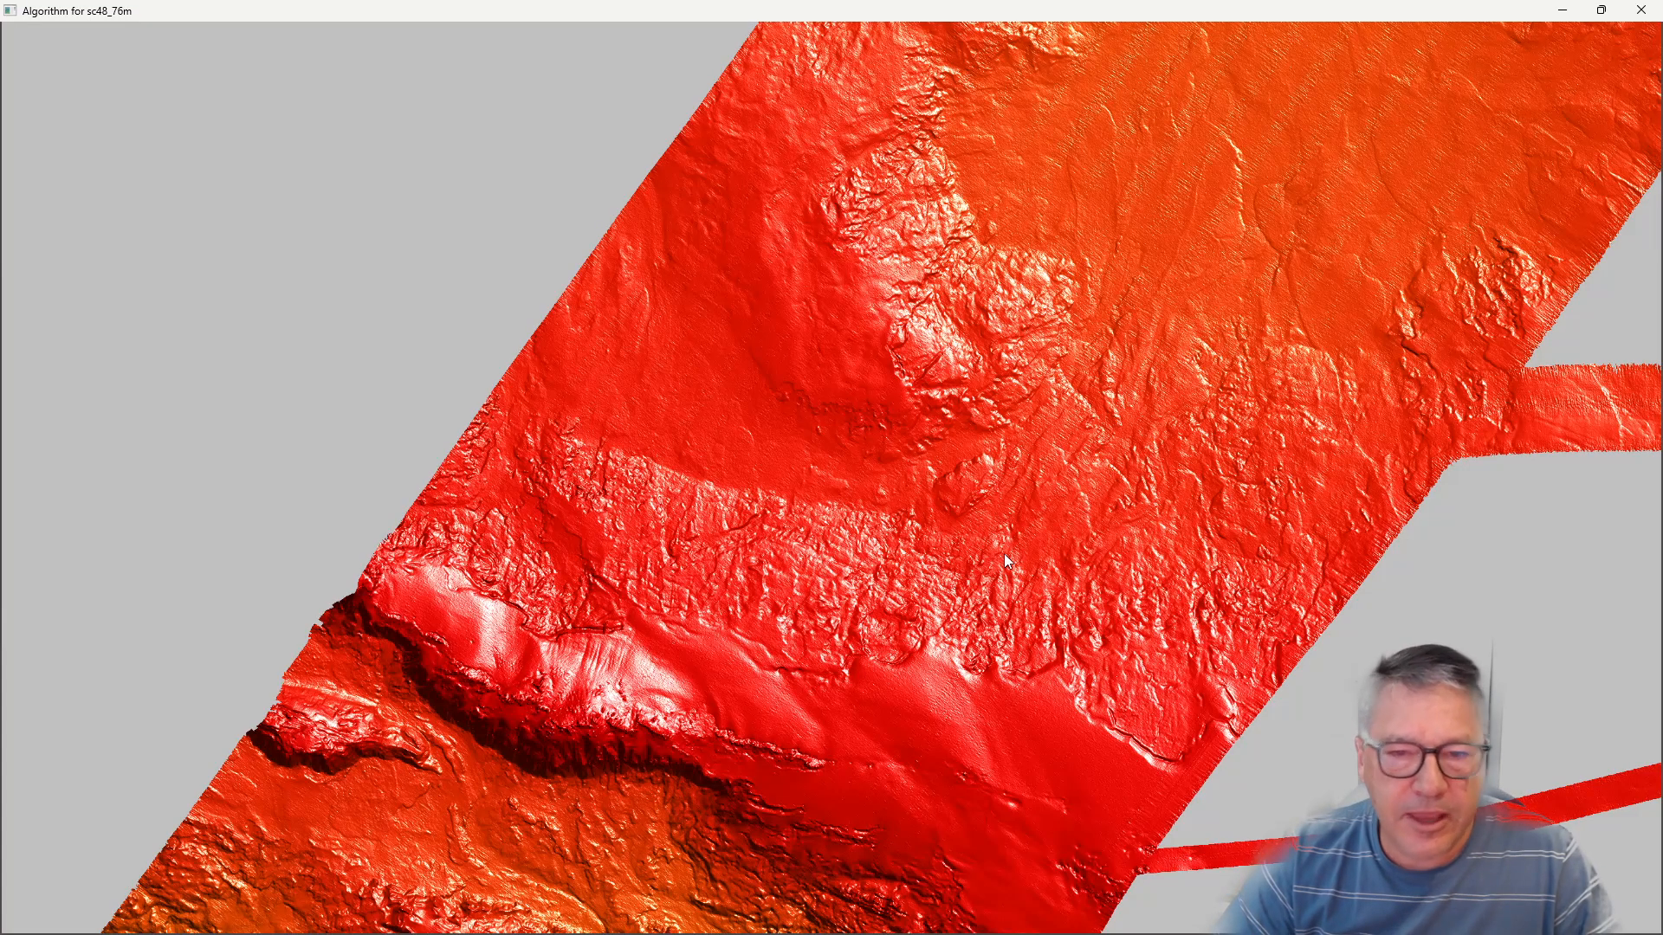
left_click_drag(1192, 223, 958, 482)
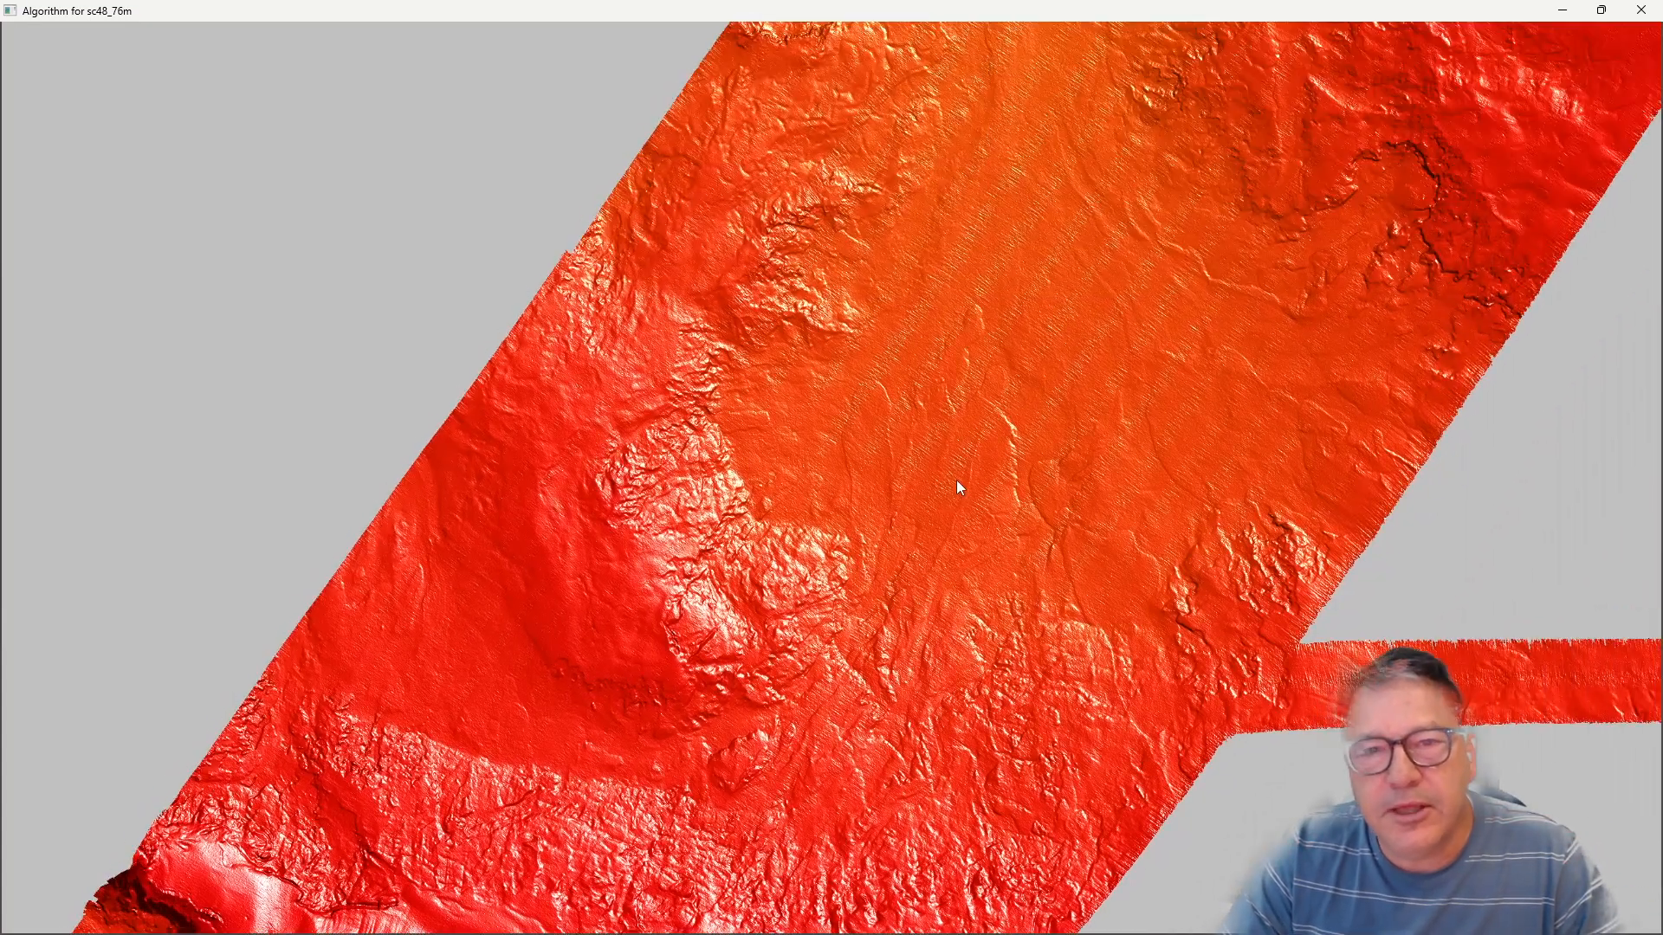
left_click_drag(1065, 332, 954, 491)
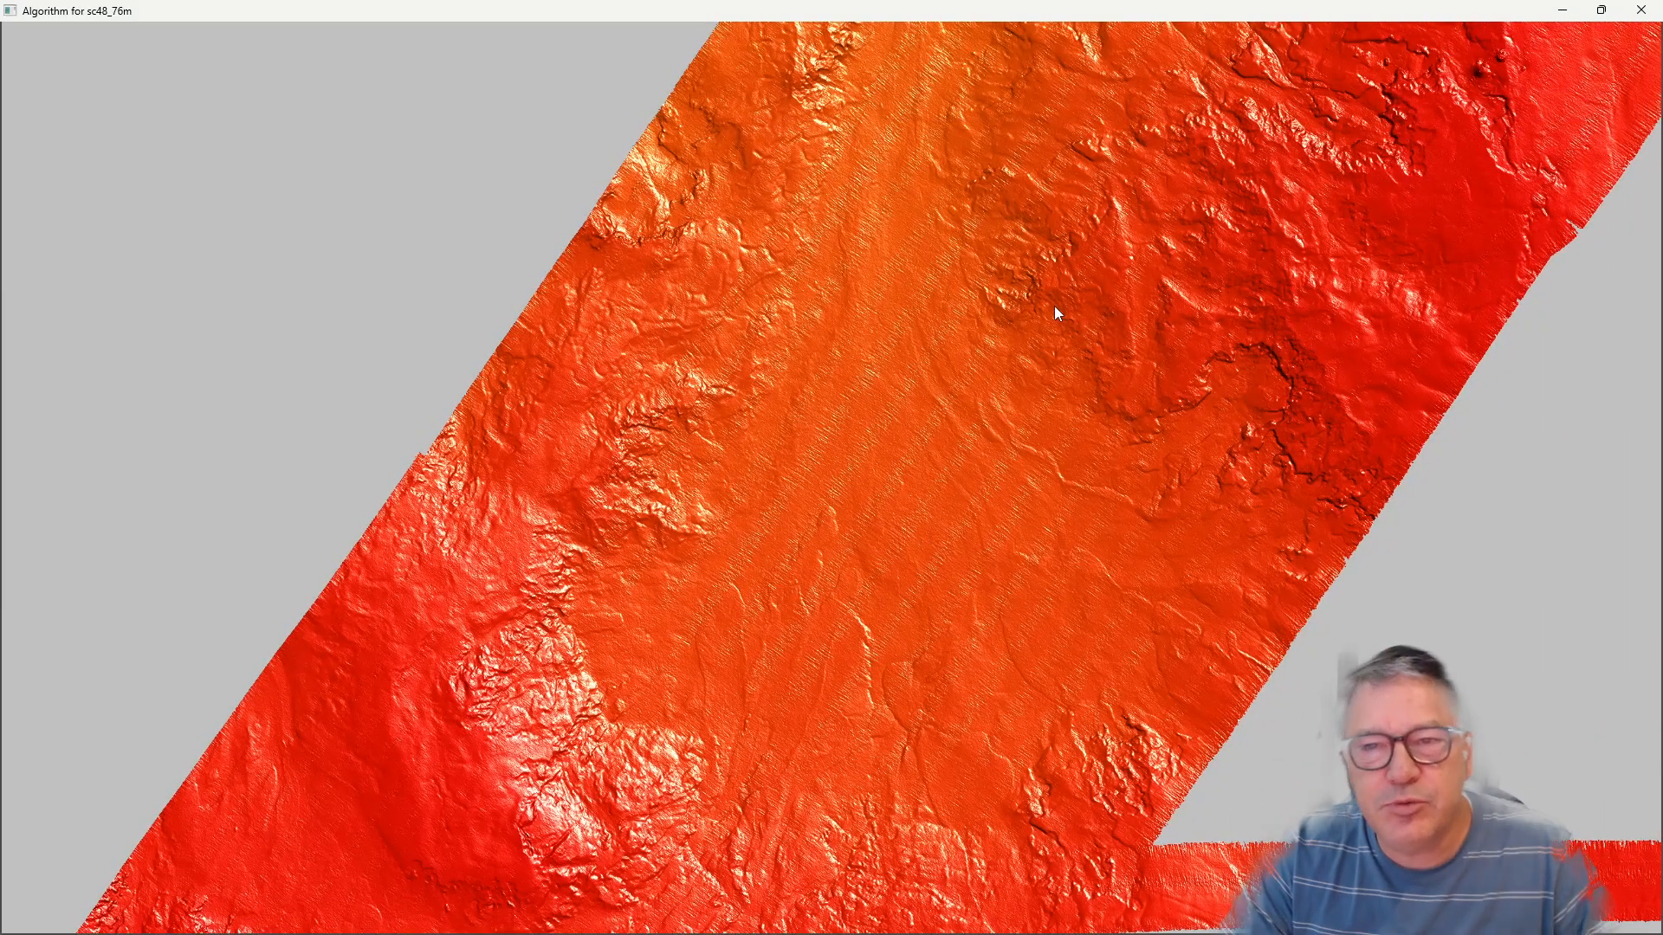
left_click_drag(1057, 315, 925, 494)
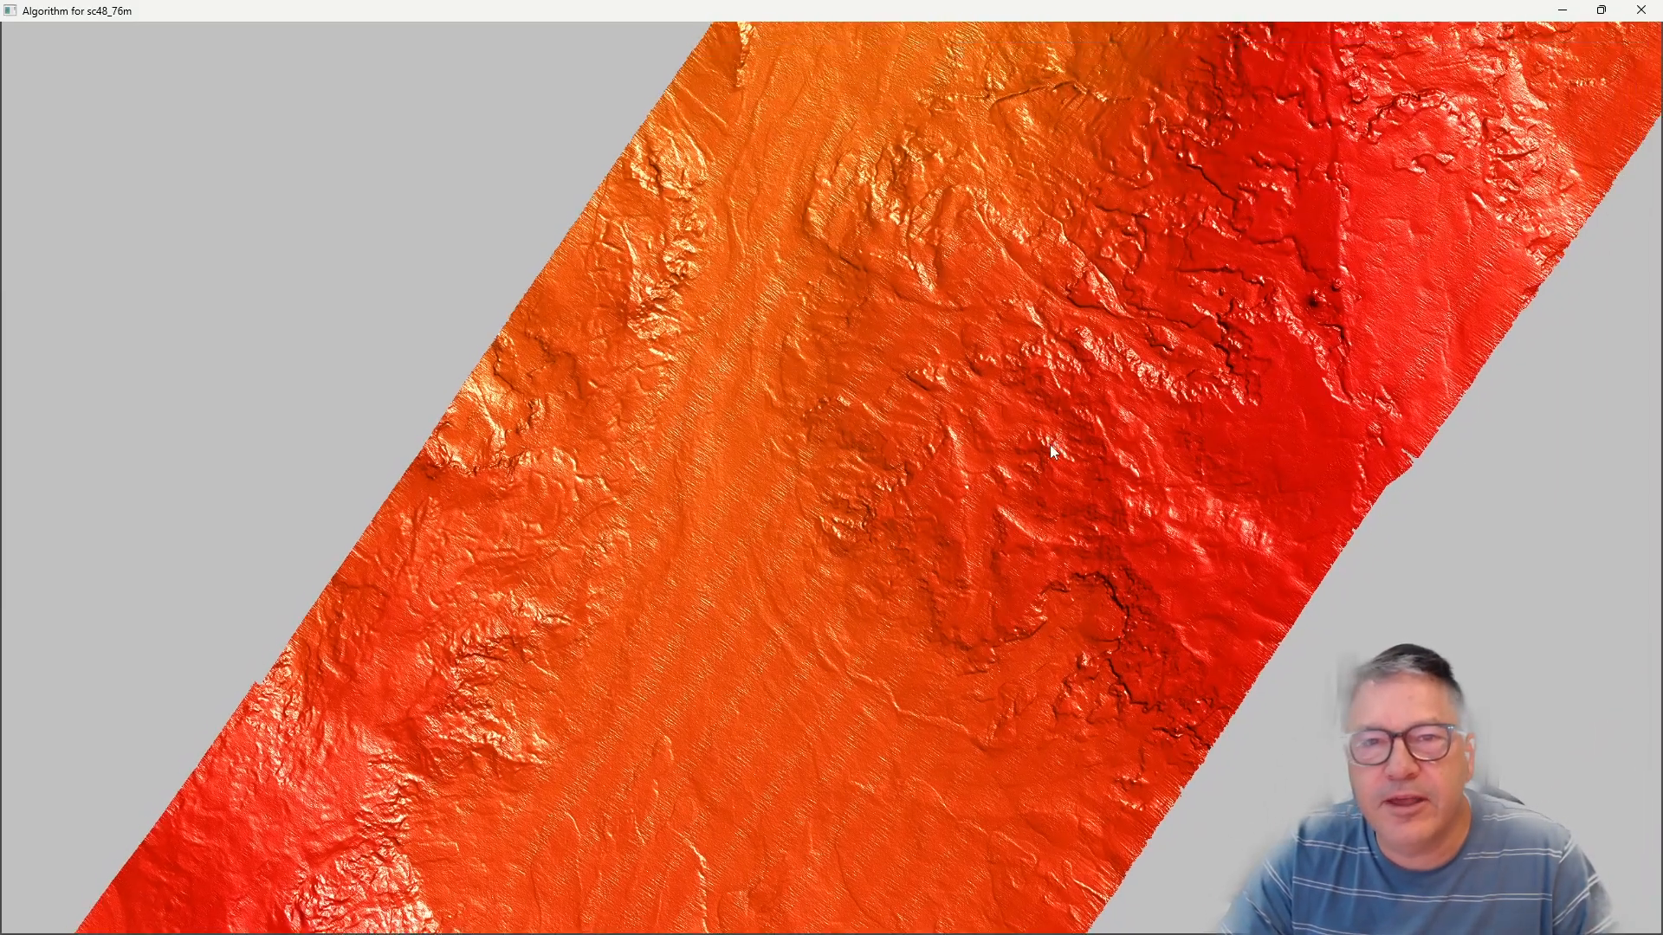
Examine the red plateau up to the survey strip's northeastern end and view the full survey extent.
left_click_drag(1050, 444, 946, 565)
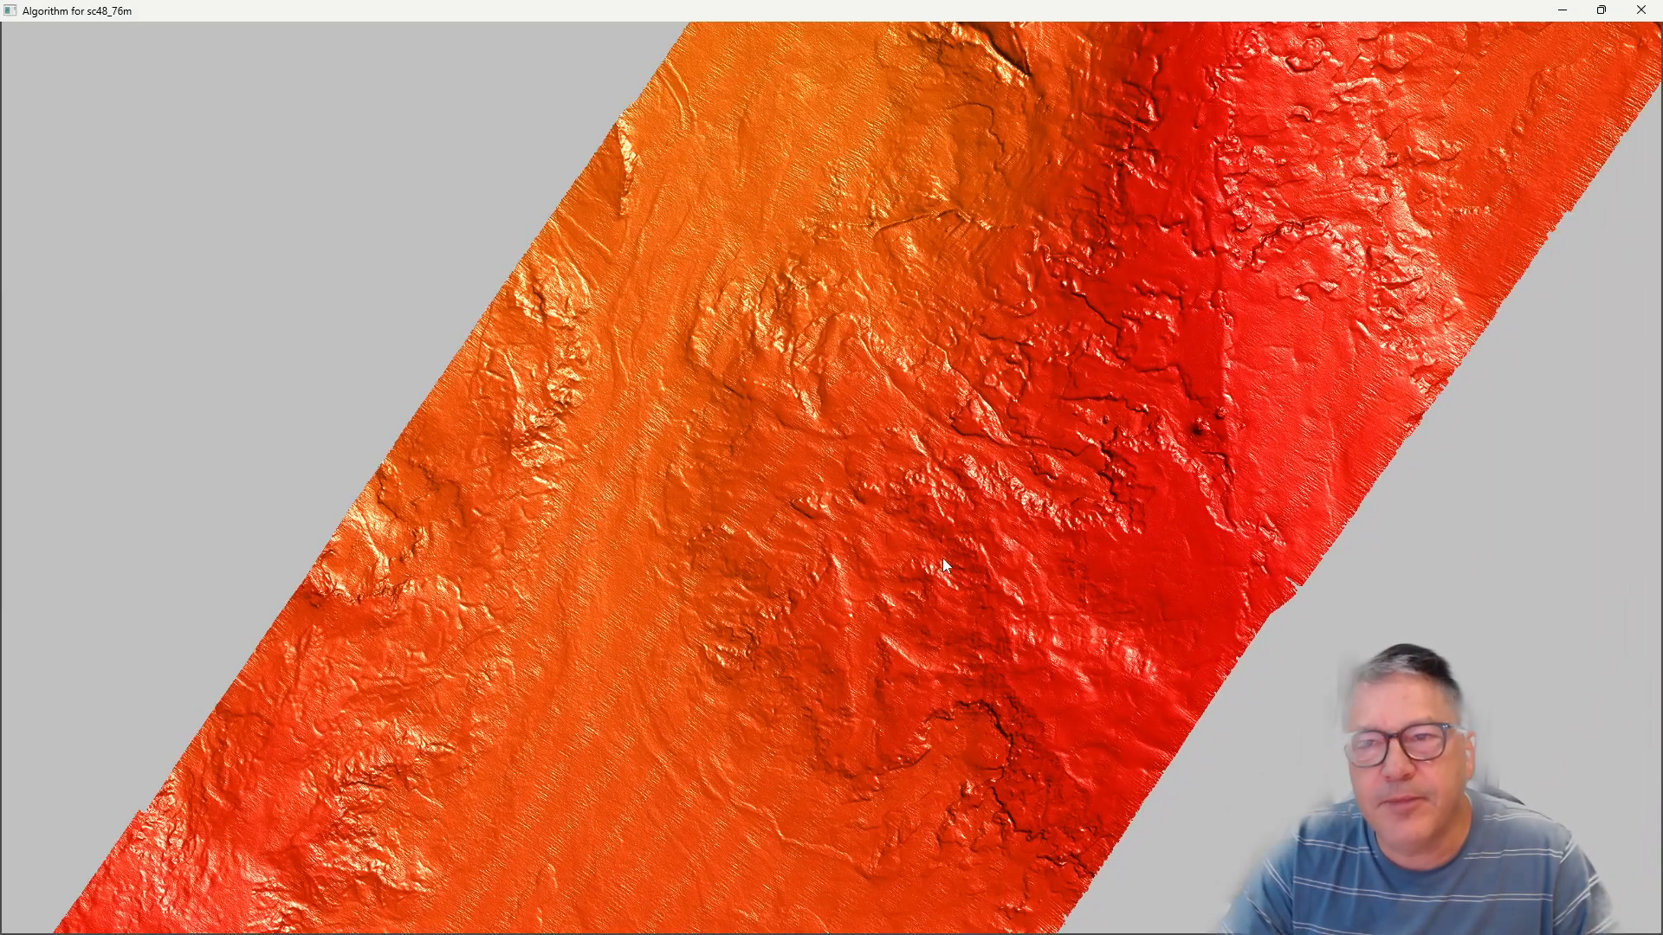
left_click_drag(1080, 401, 1006, 611)
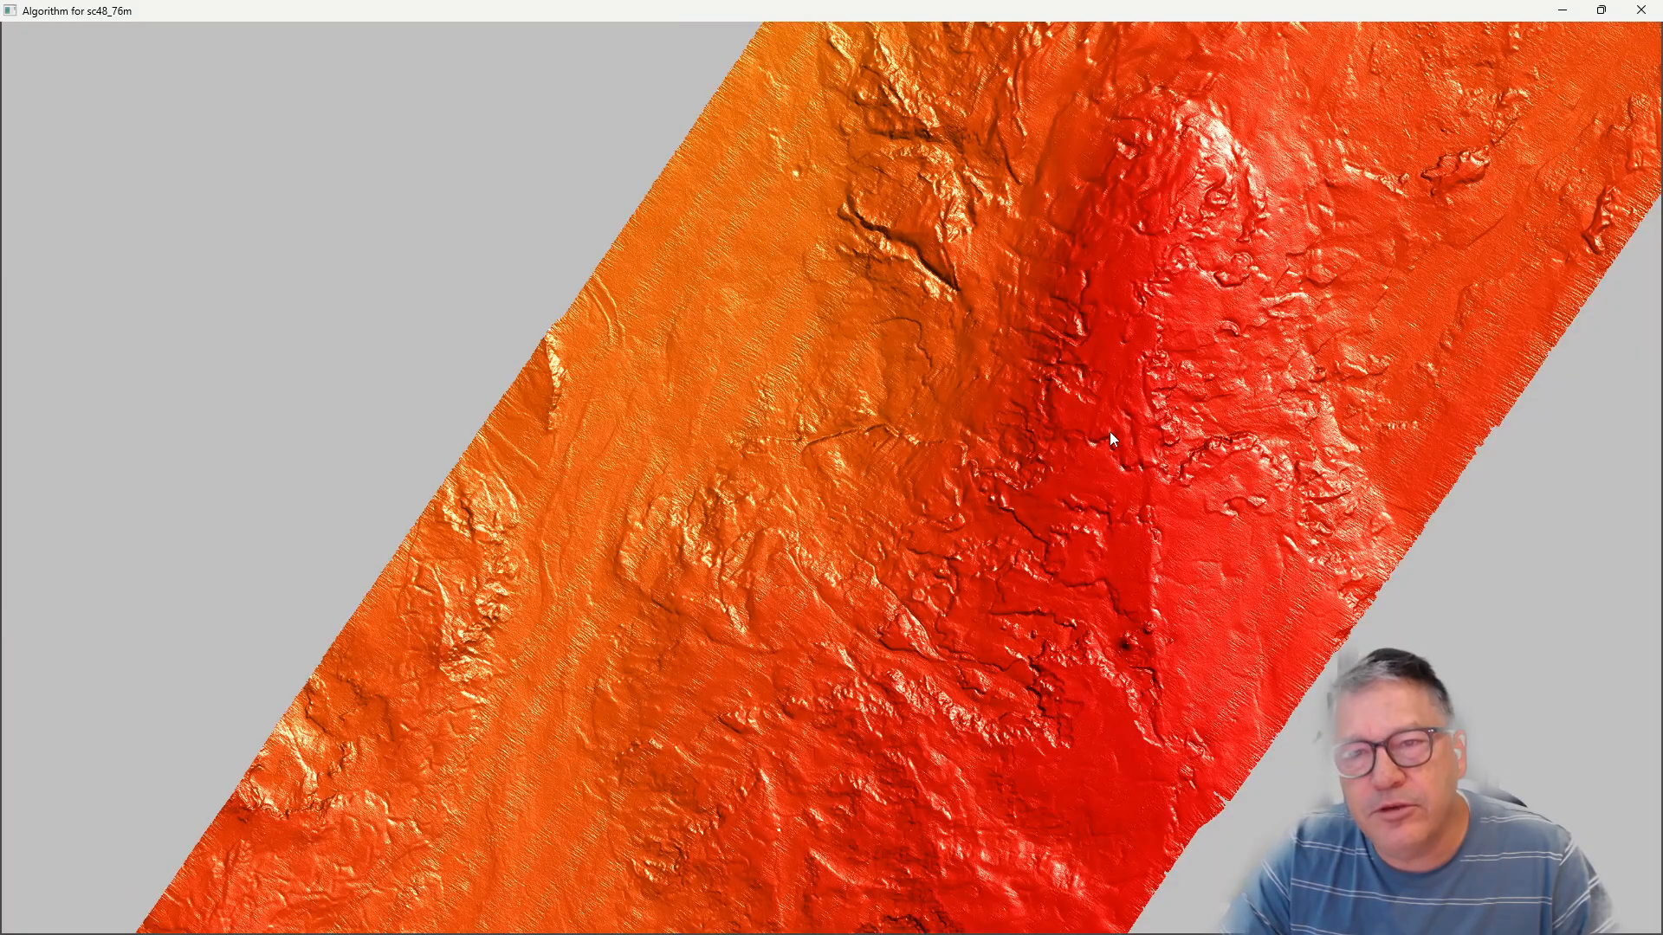
left_click_drag(1113, 437, 984, 617)
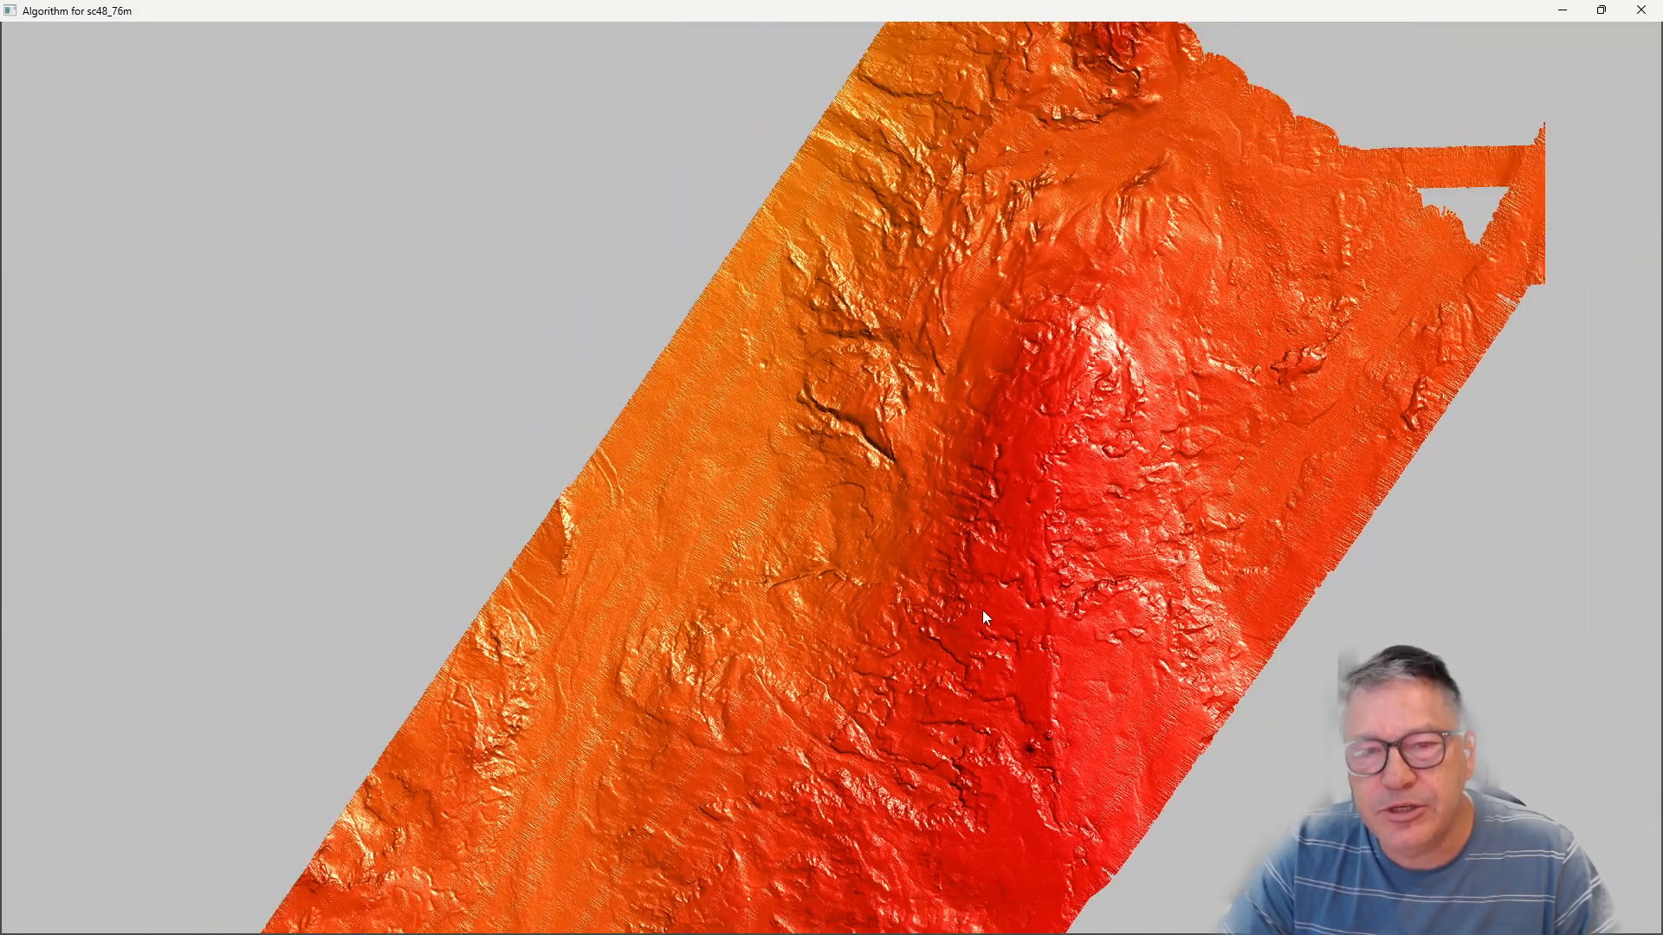
scroll(982, 610, "down", 10)
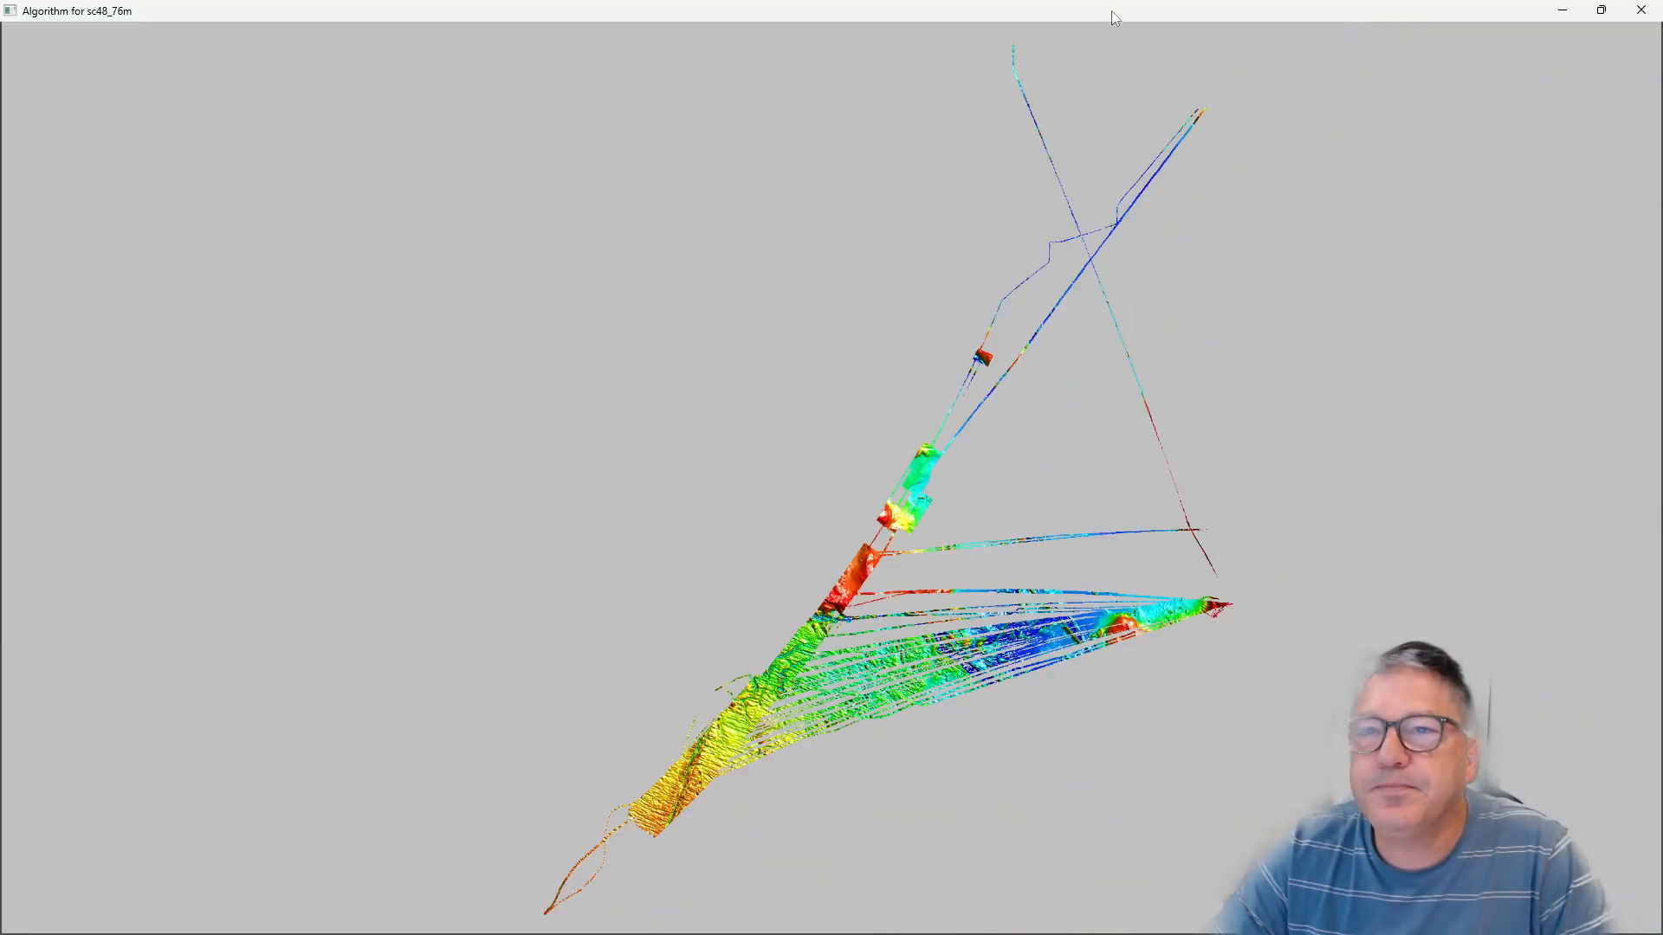
Restore the map window to its smaller size and close the current bathymetry algorithm.
left_click_drag(1115, 17, 1250, 55)
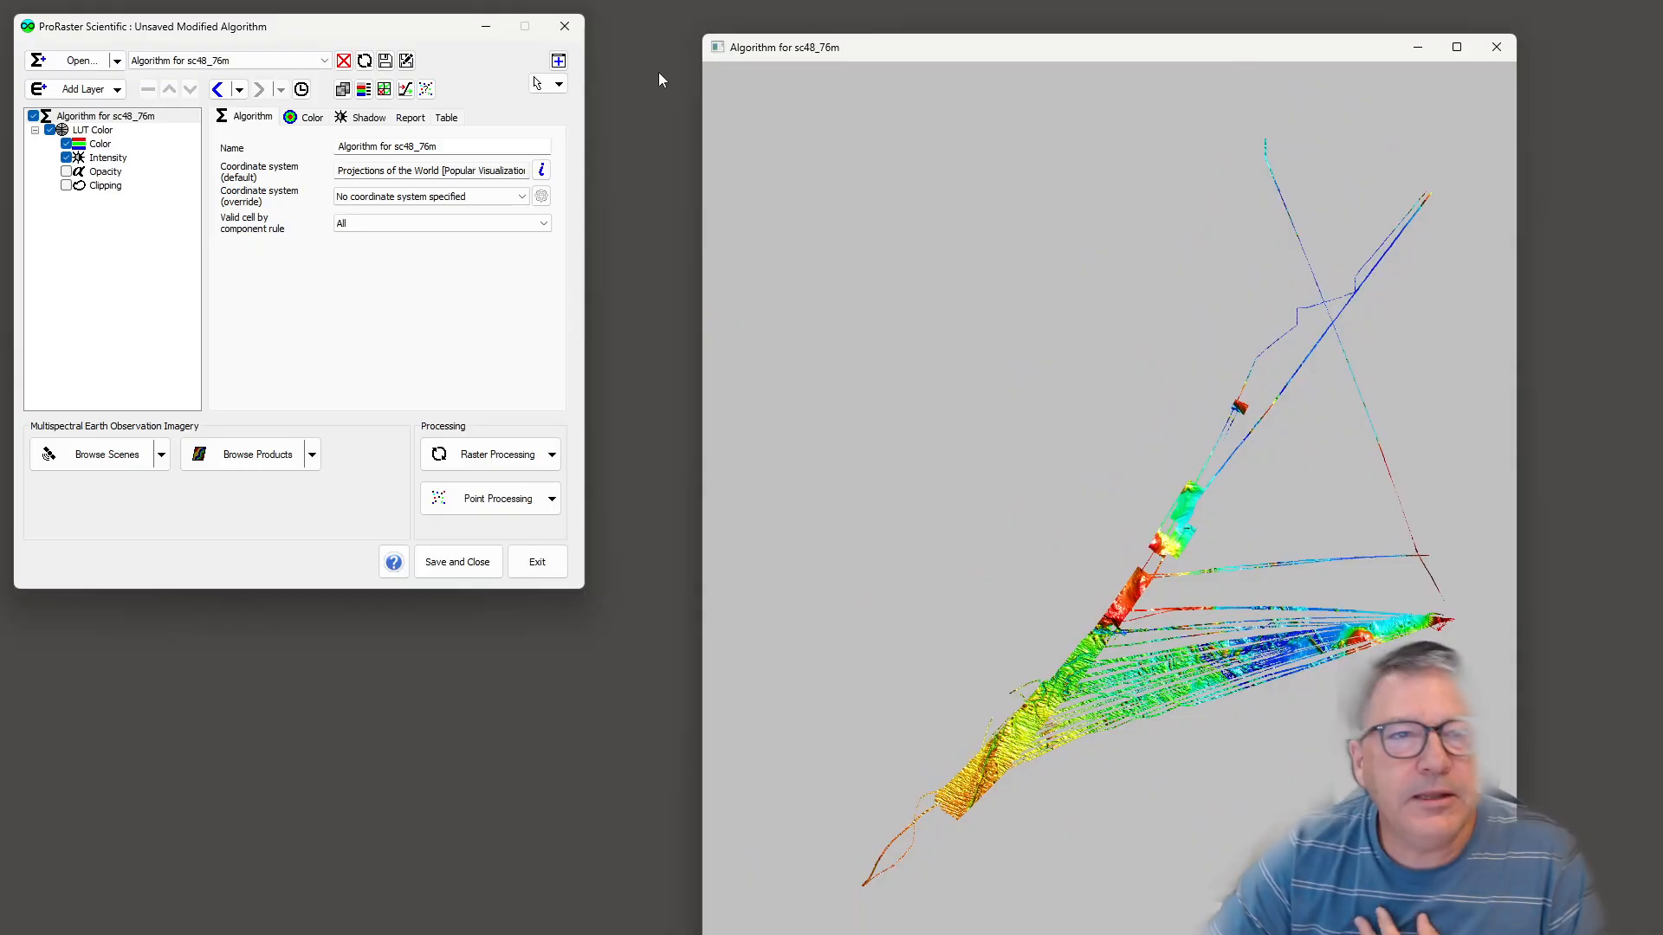
left_click(344, 60)
left_click(346, 348)
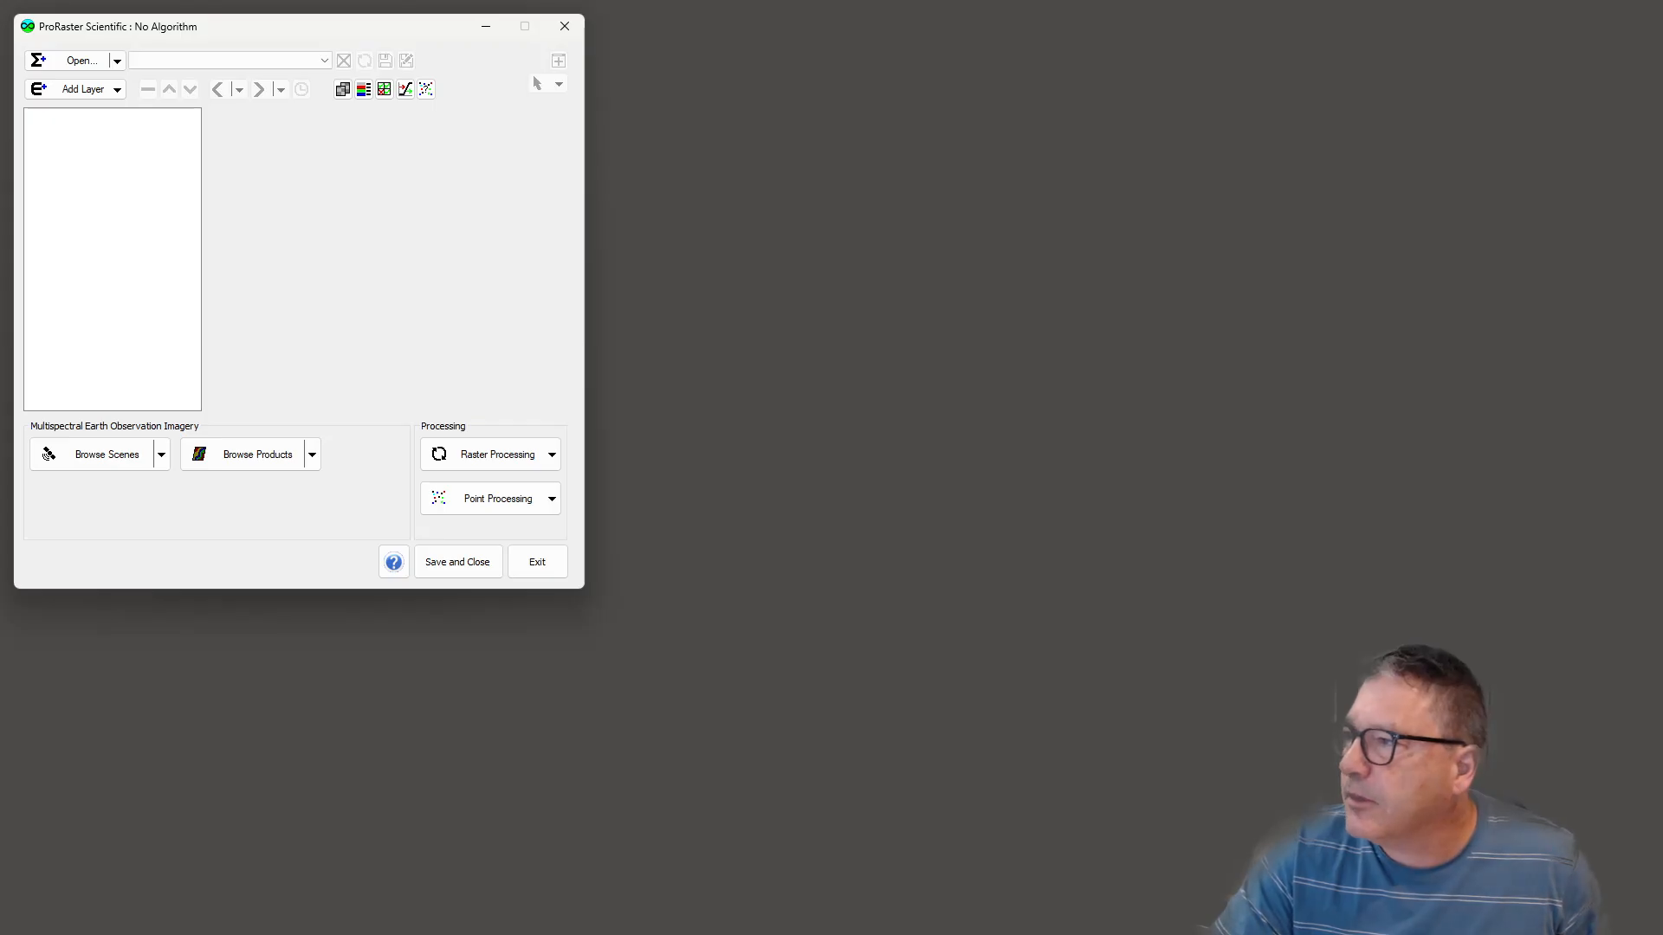
Inspect the latitude, longitude and depth values of the example sonar text file in Notepad++ and close the editor.
left_click_drag(1662, 251, 958, 70)
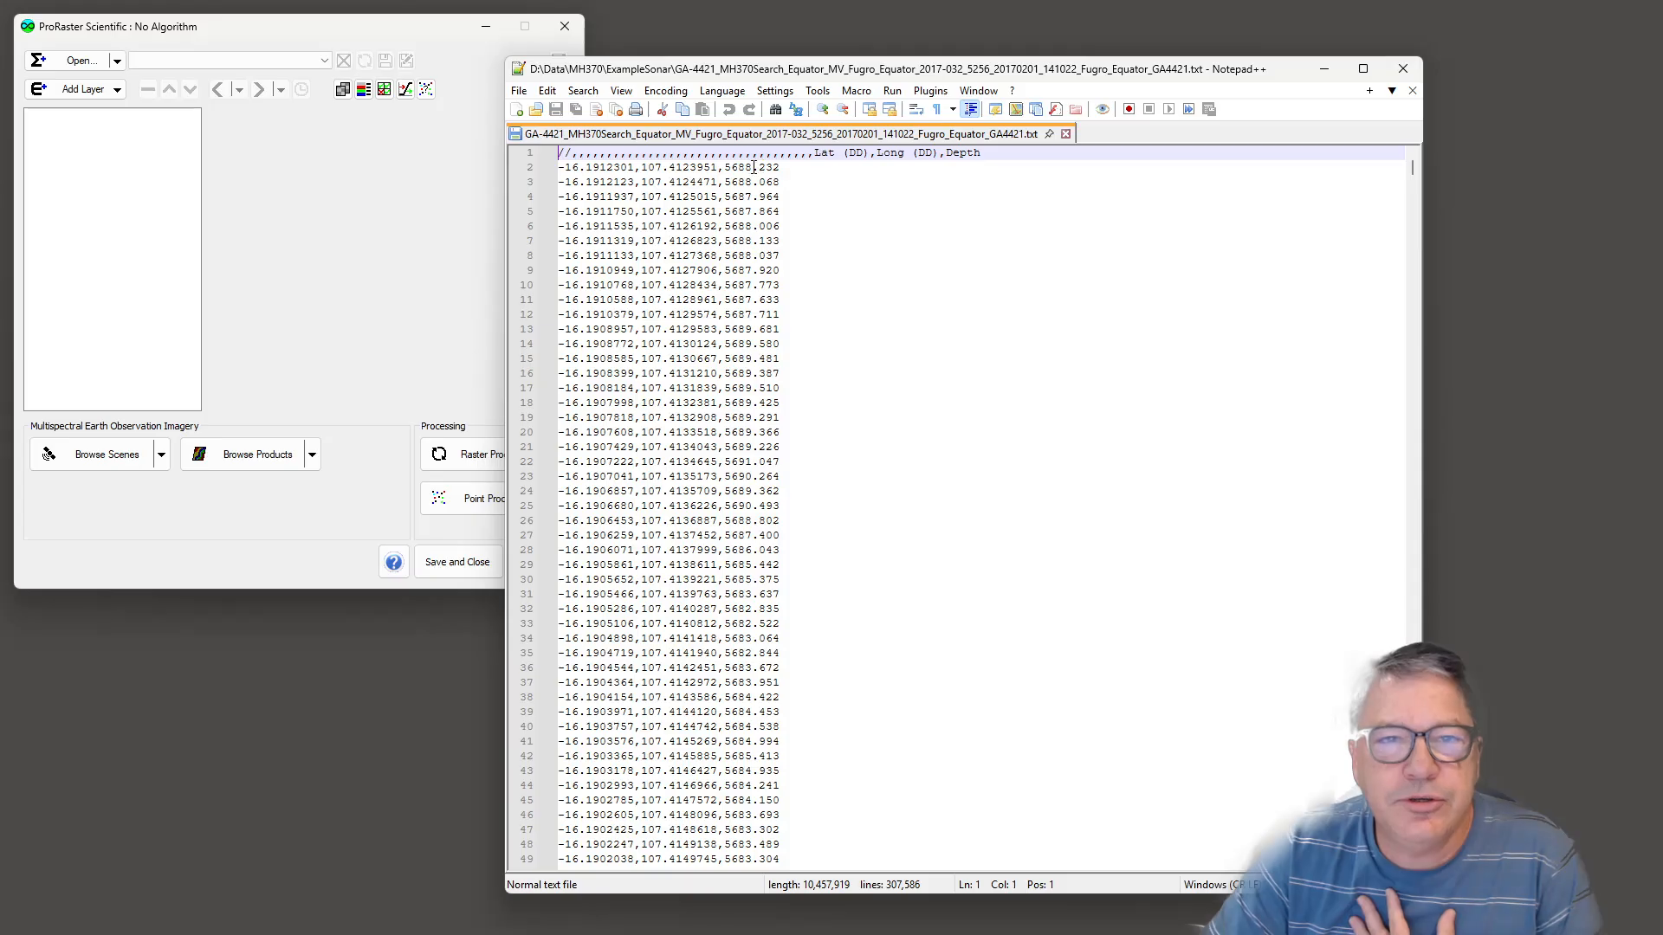
left_click_drag(724, 166, 776, 170)
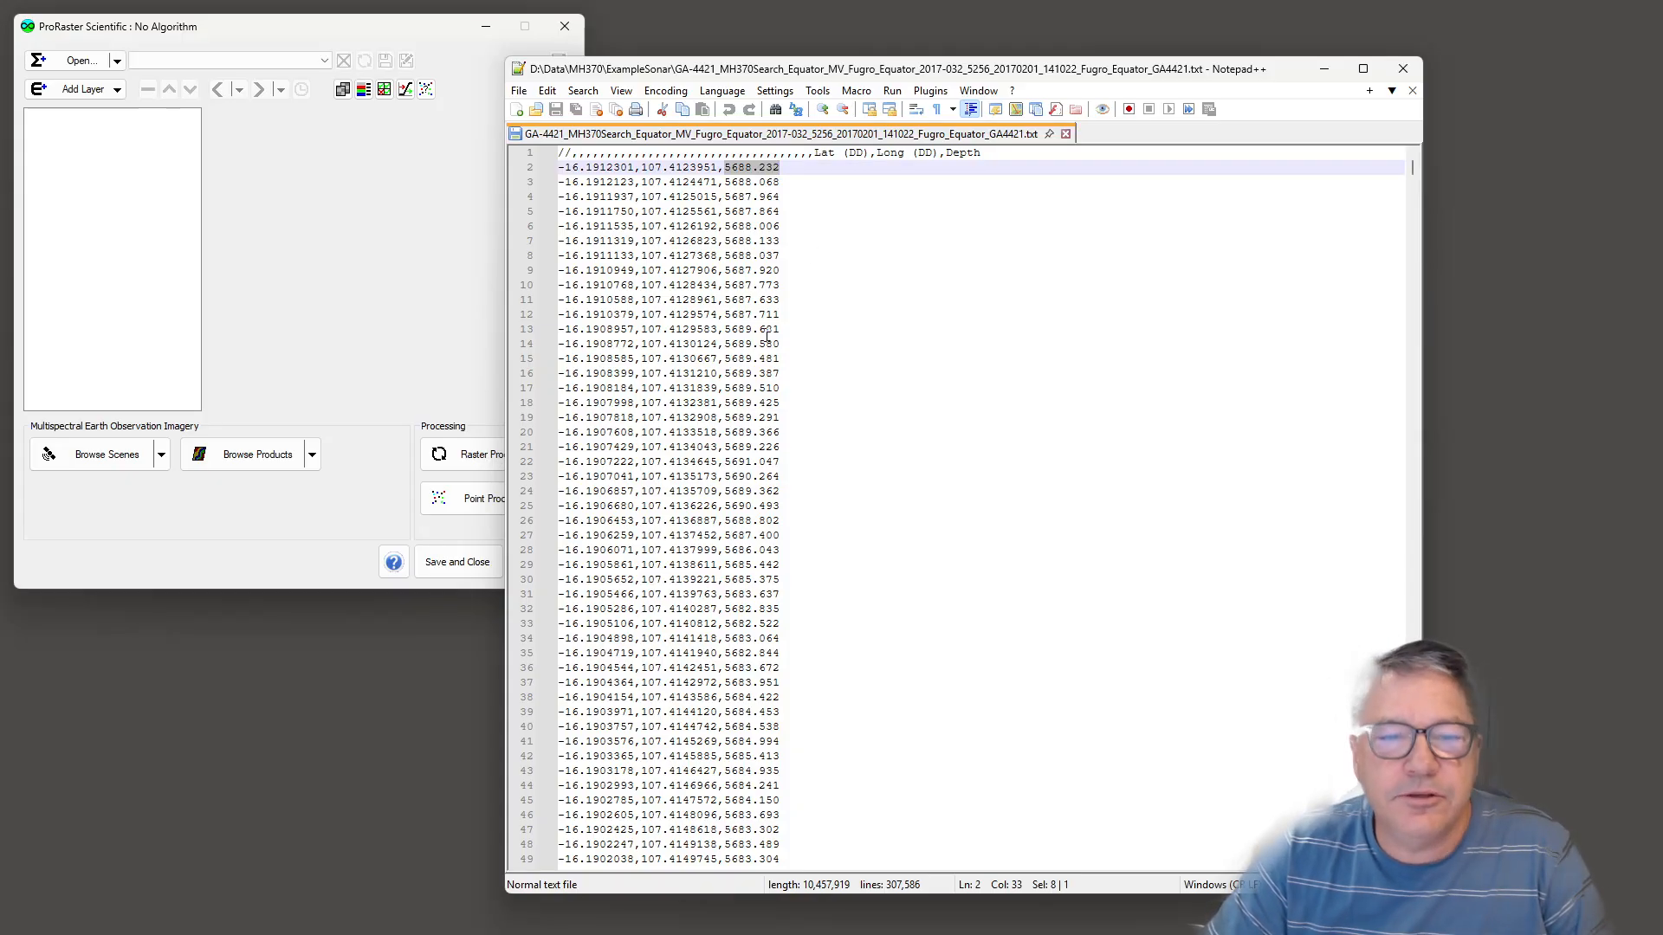
left_click(1066, 135)
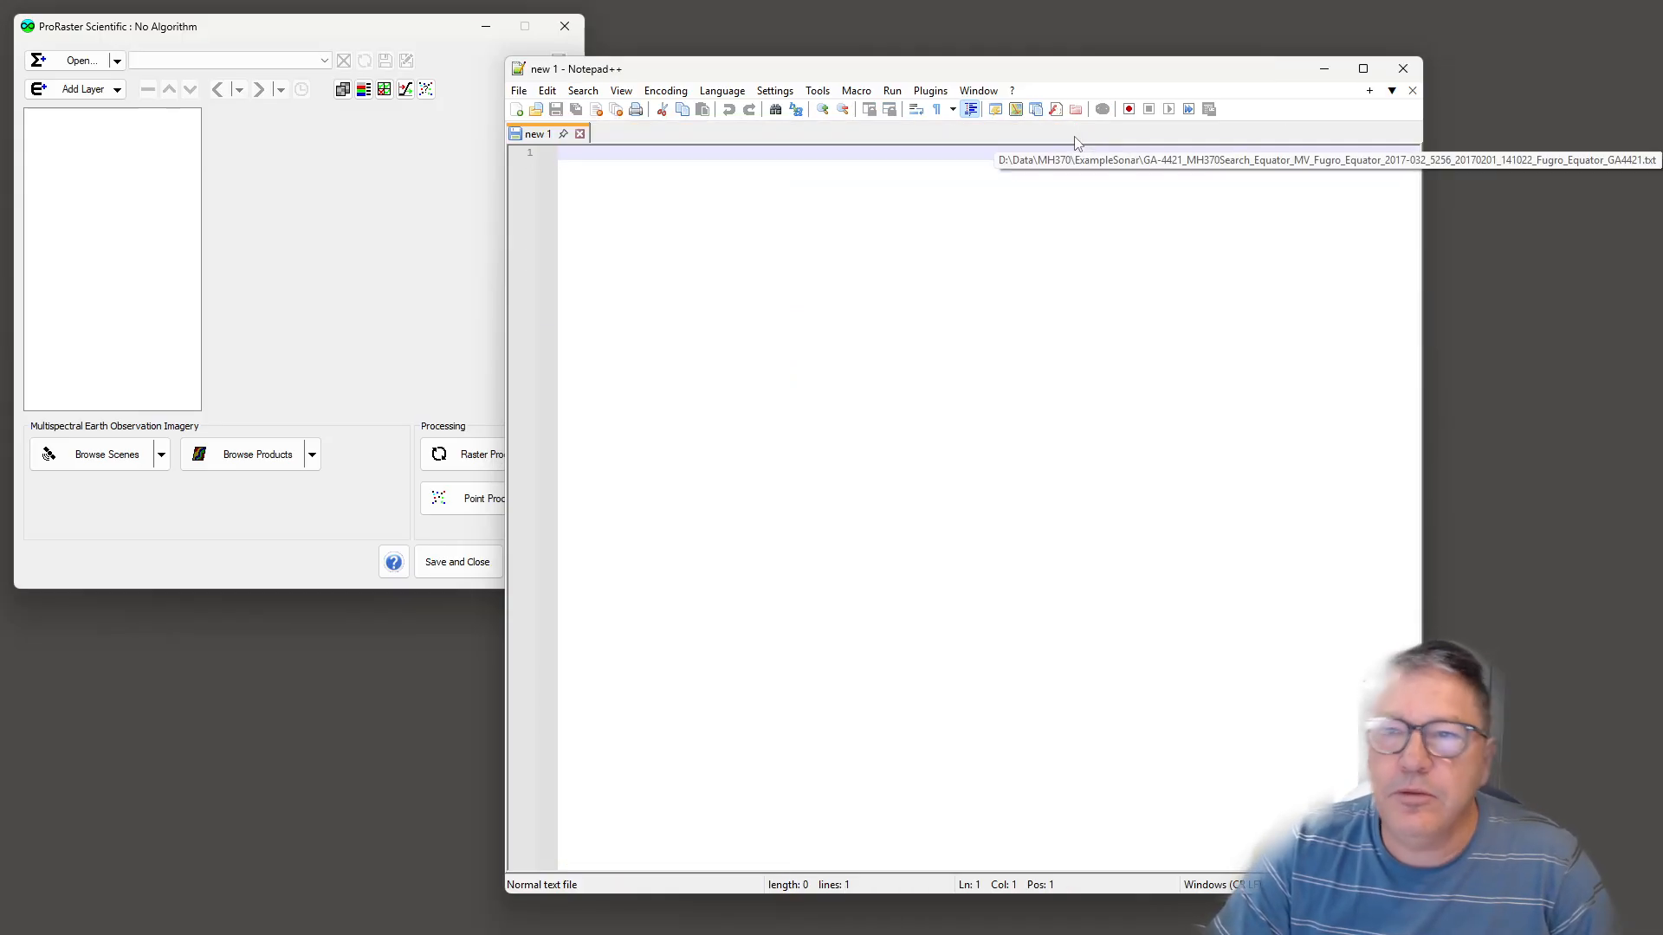
left_click(1403, 68)
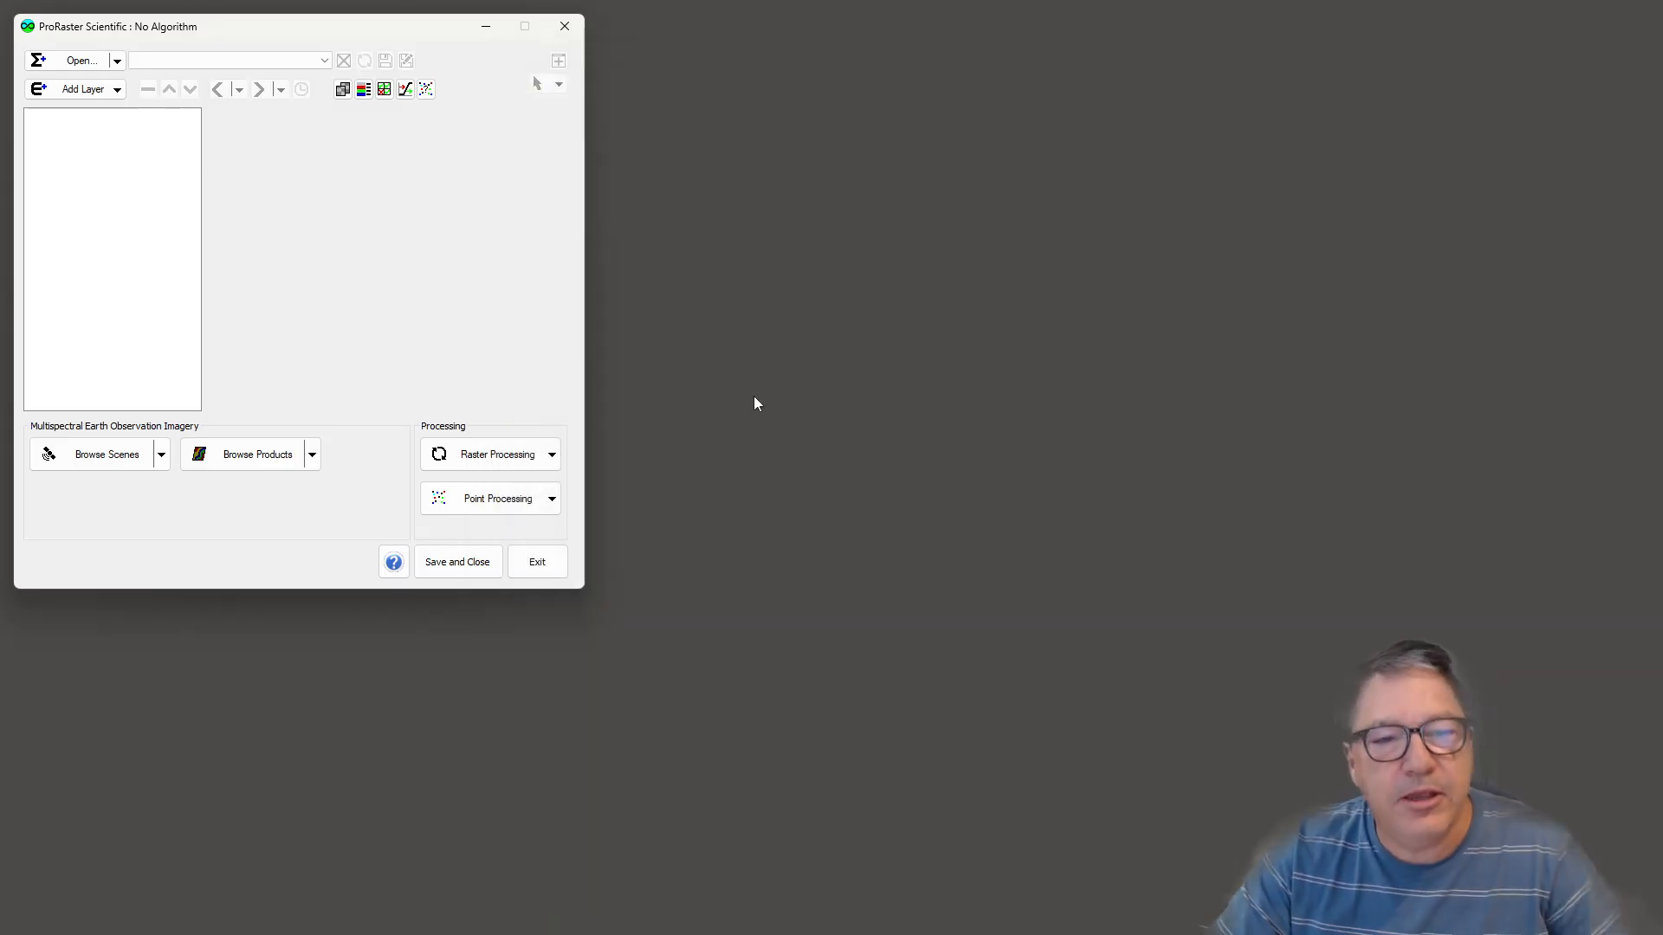
Start a multibanded point import in ProRaster Scientific and add the *.txt files from the MH370 ExampleSonar folder as input.
left_click(546, 508)
mouse_move(547, 552)
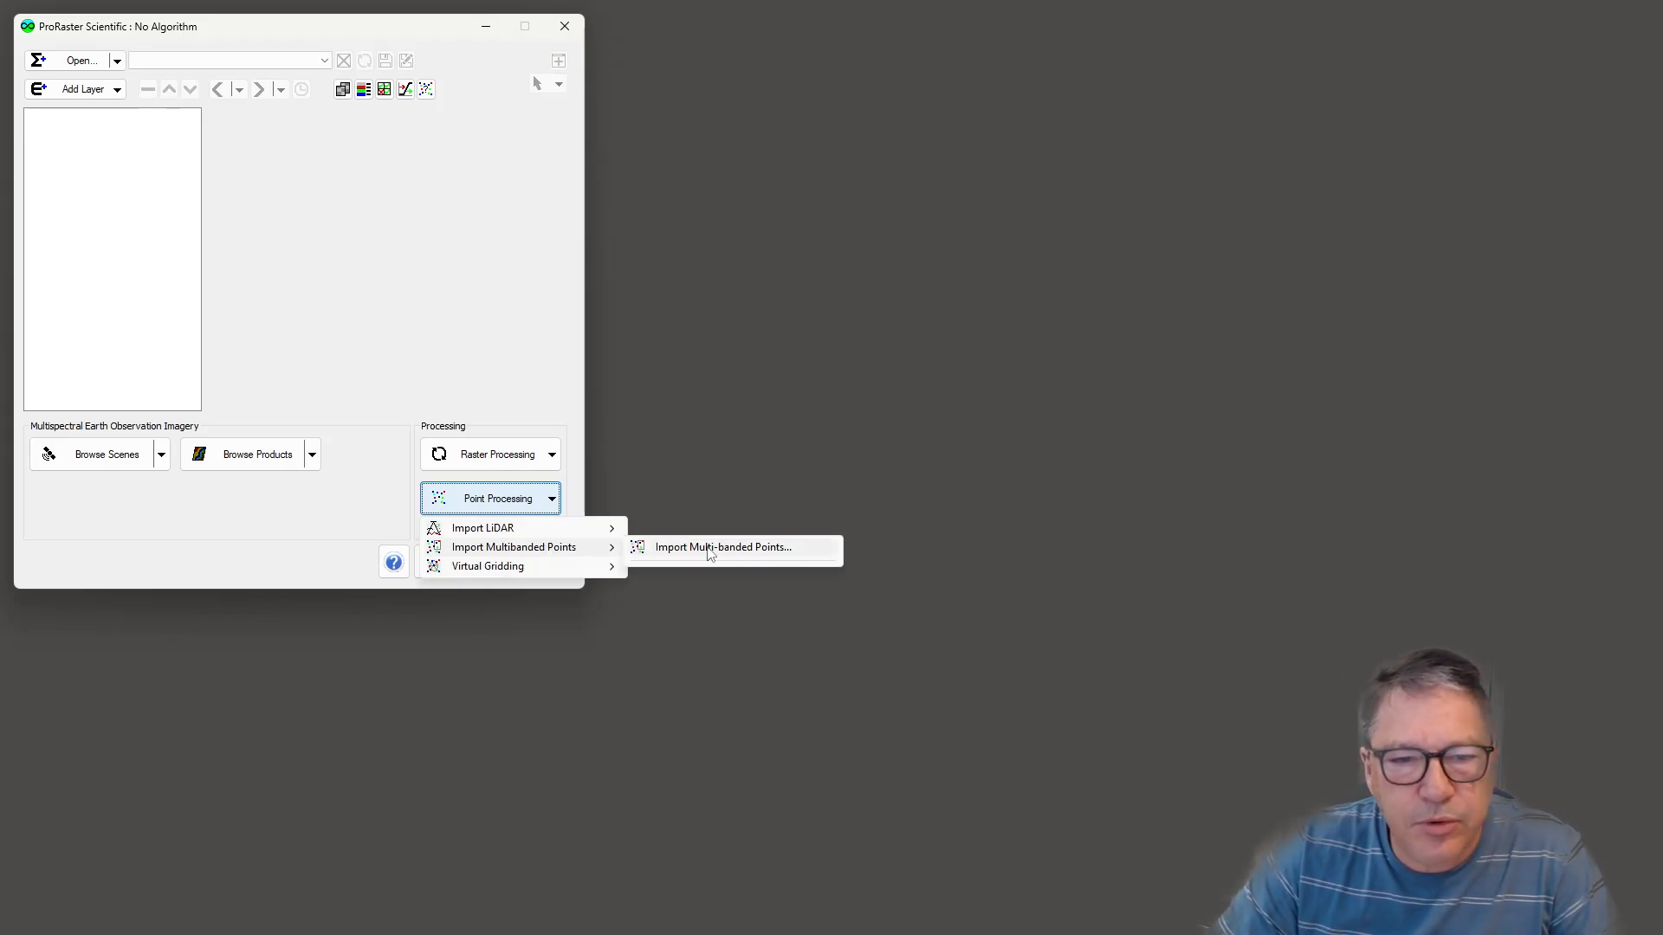
left_click(806, 550)
left_click_drag(334, 63, 889, 160)
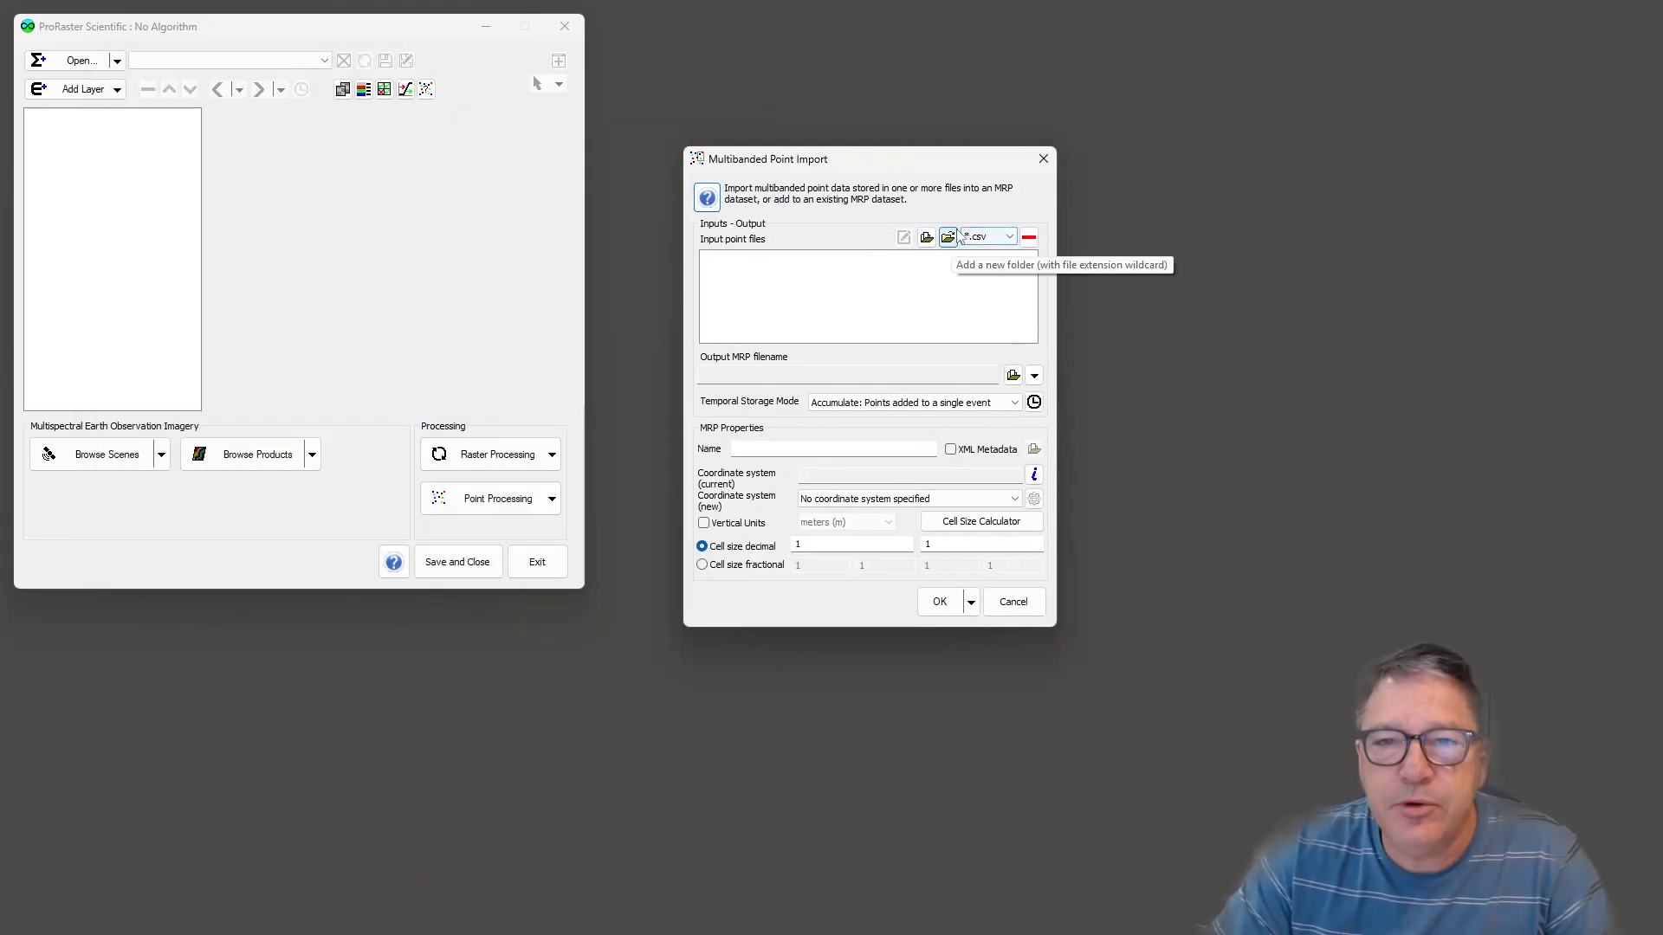
left_click(988, 237)
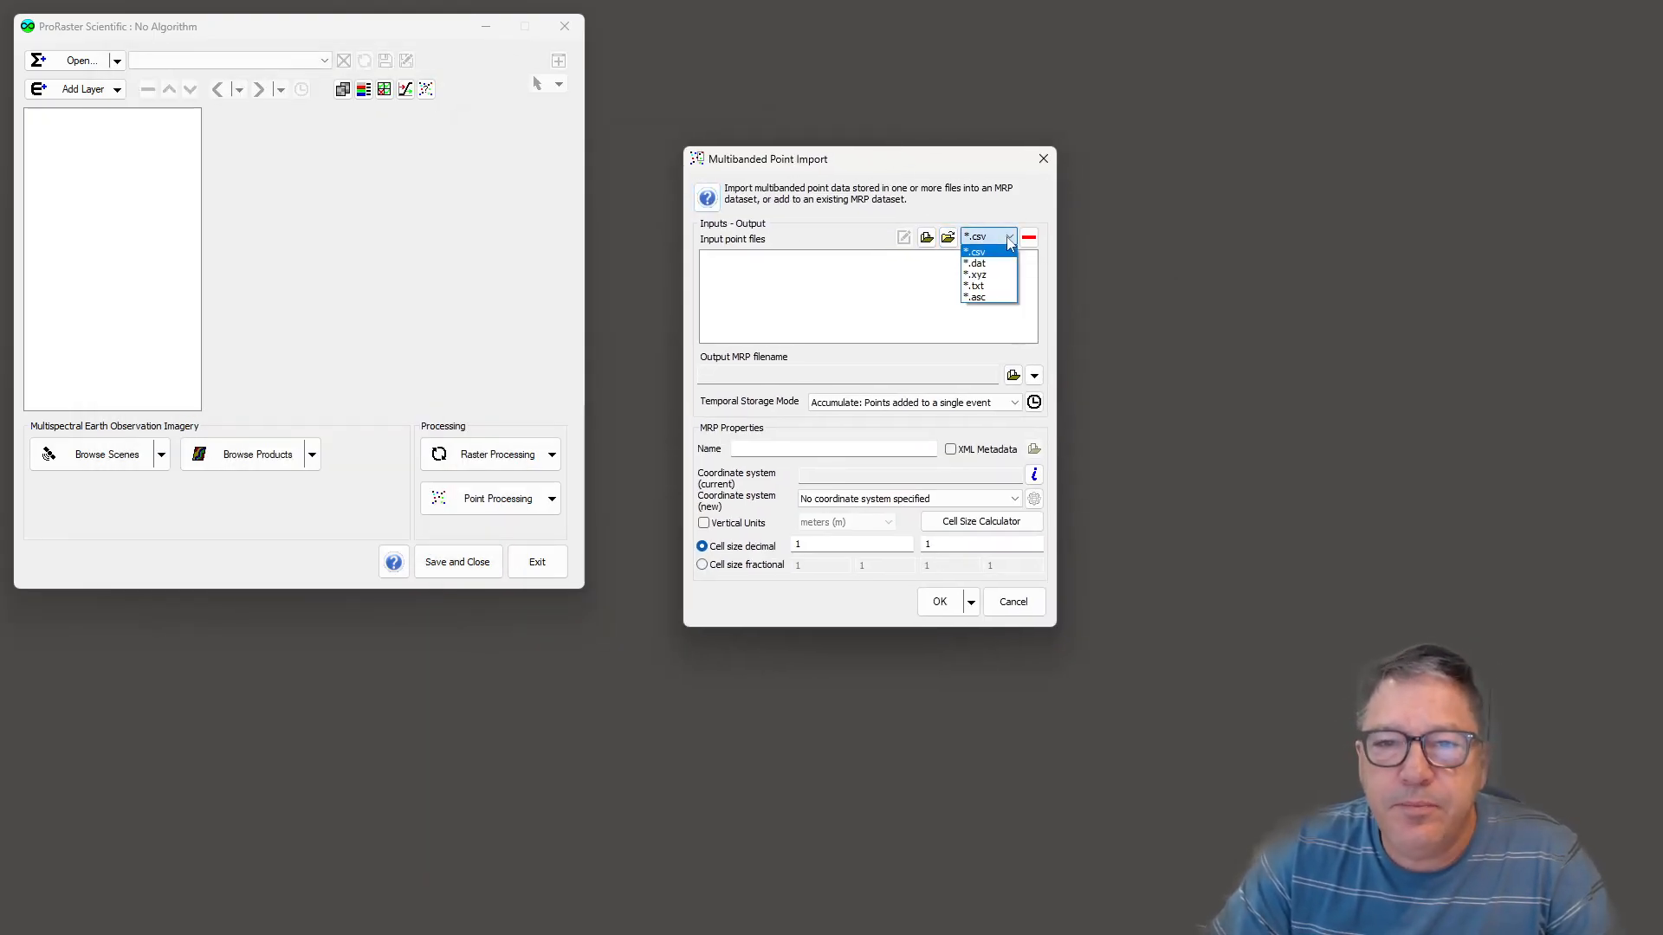
left_click(992, 286)
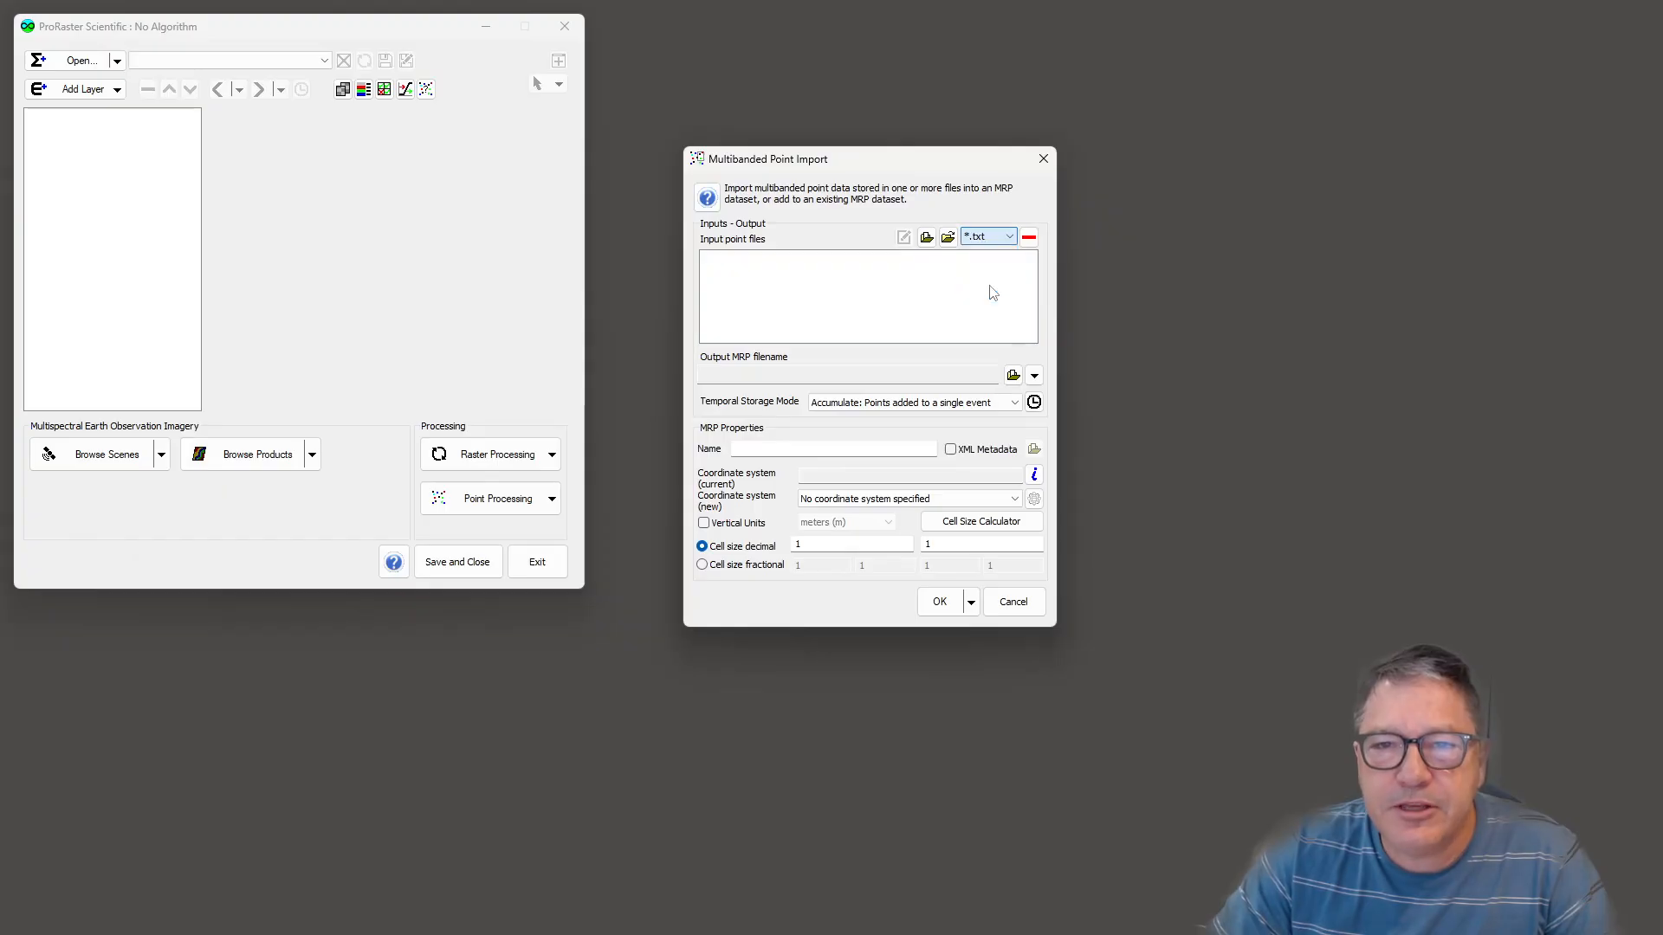
left_click(948, 237)
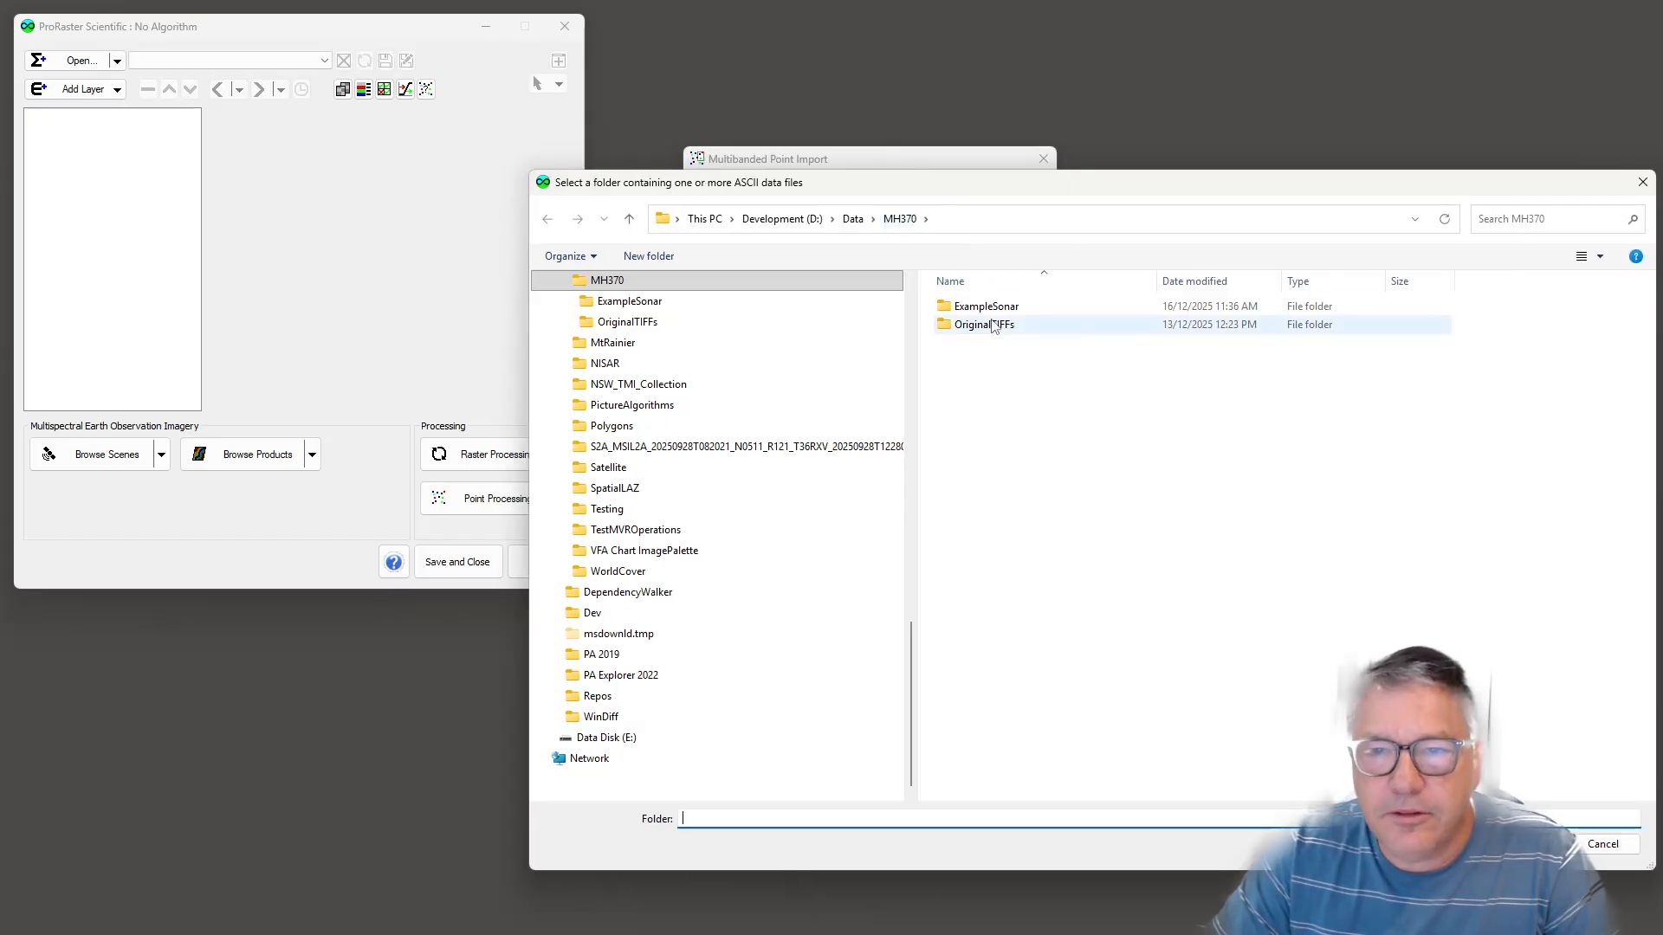
double_click(987, 307)
left_click(1522, 844)
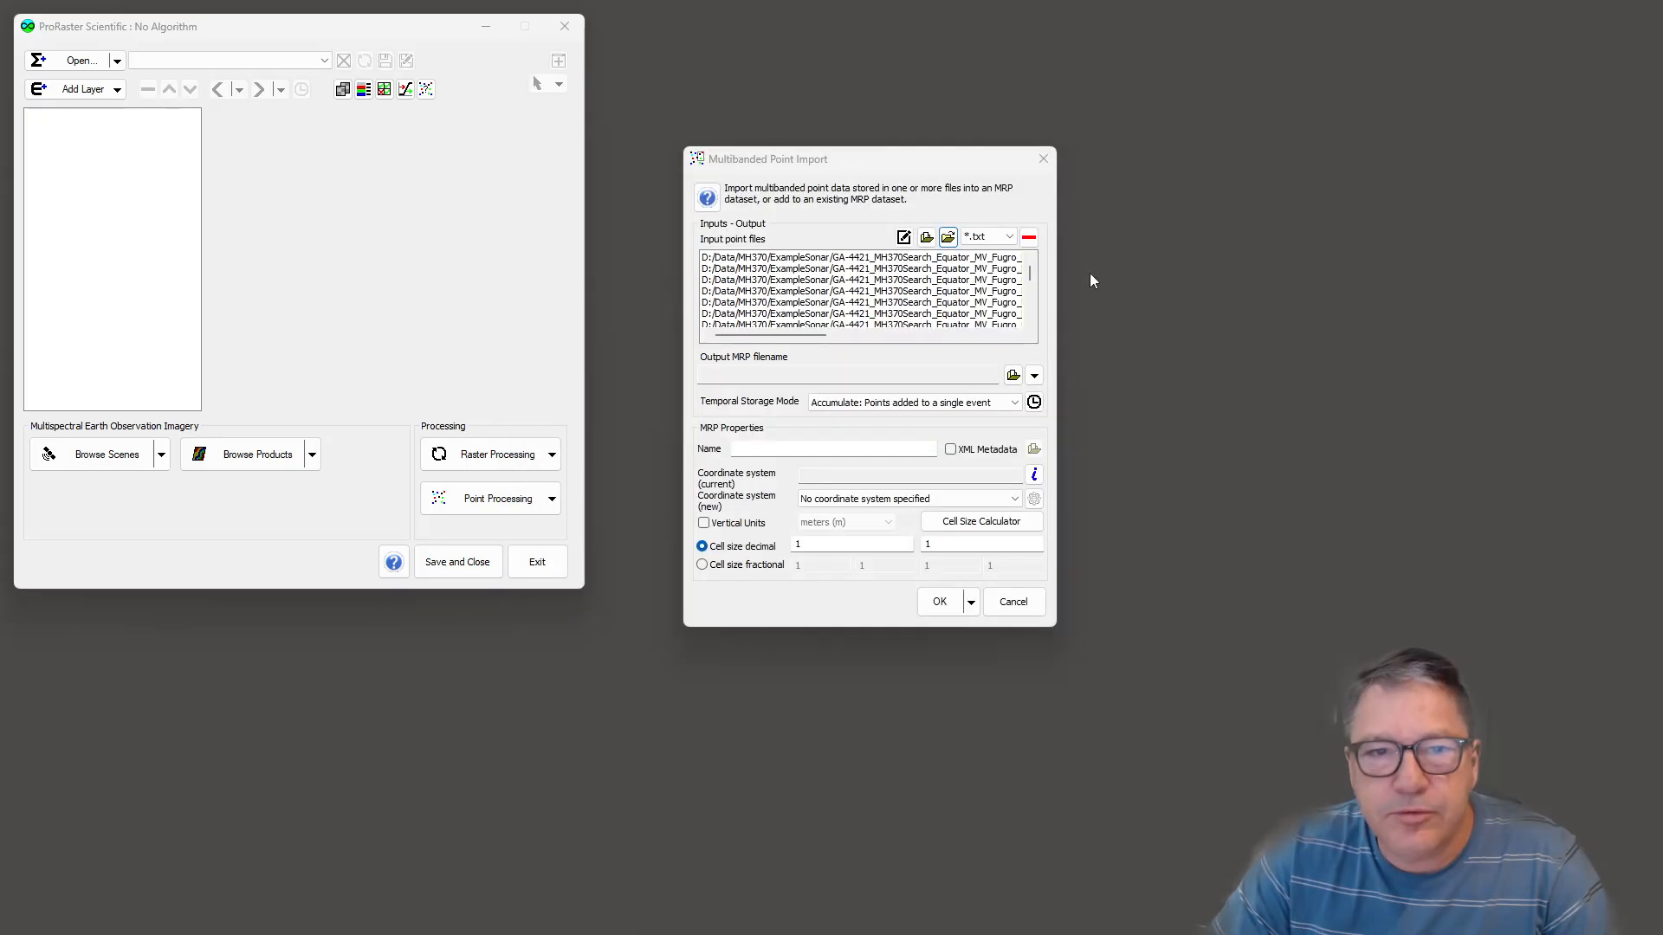
scroll(903, 305, "down", 3)
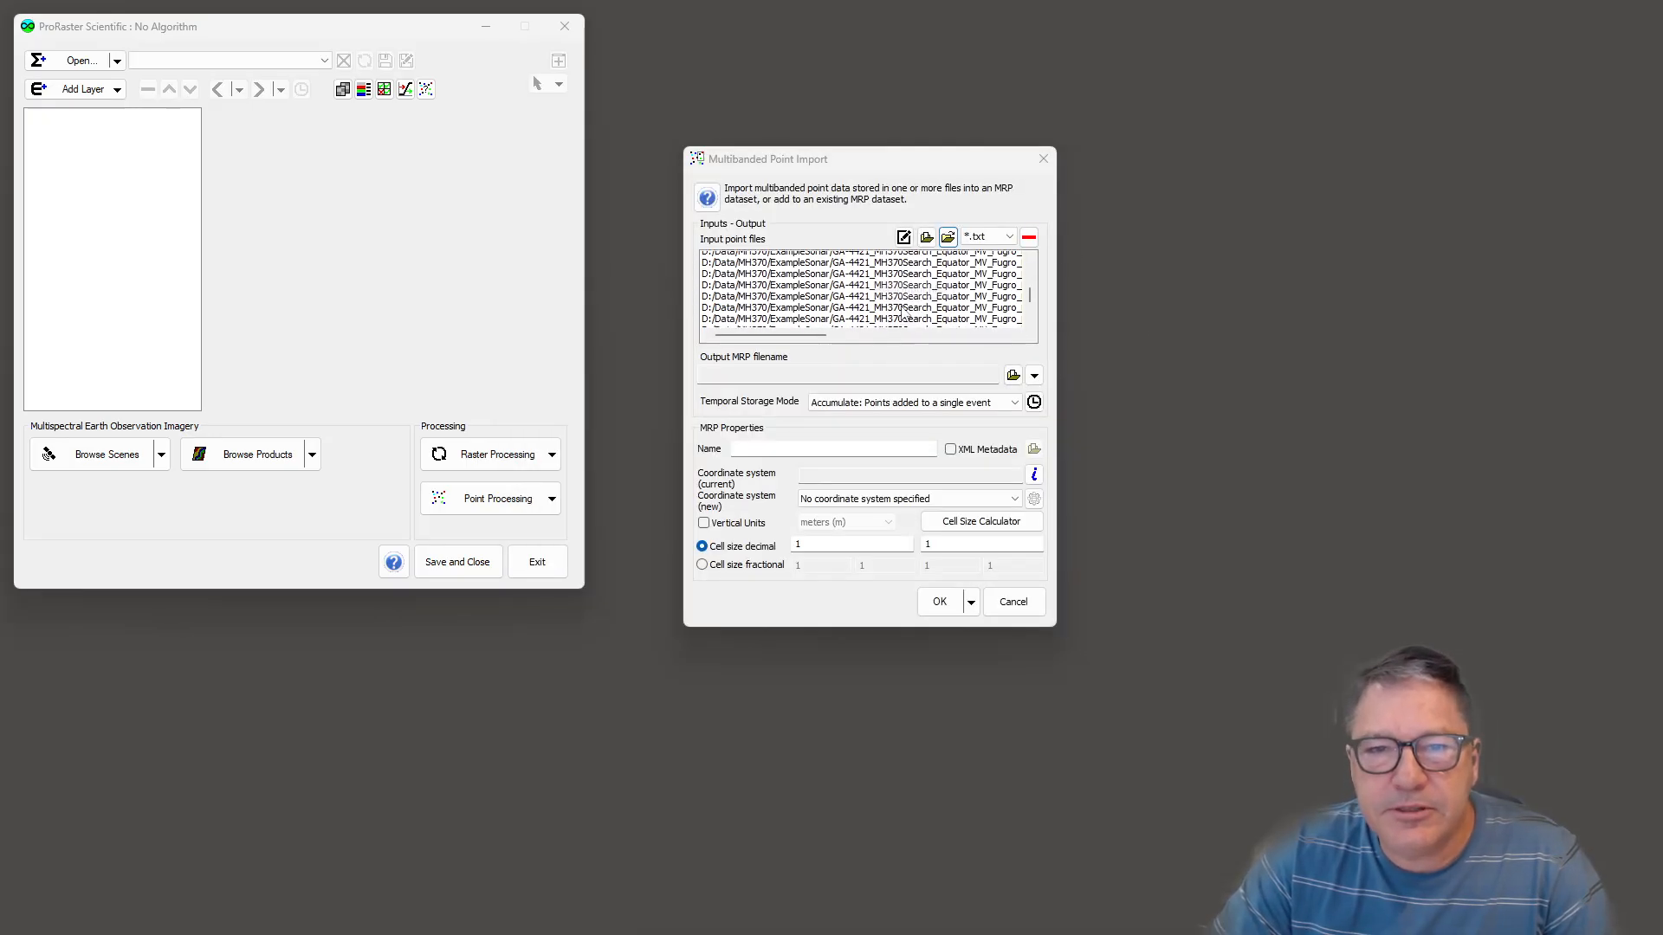
scroll(901, 310, "up", 3)
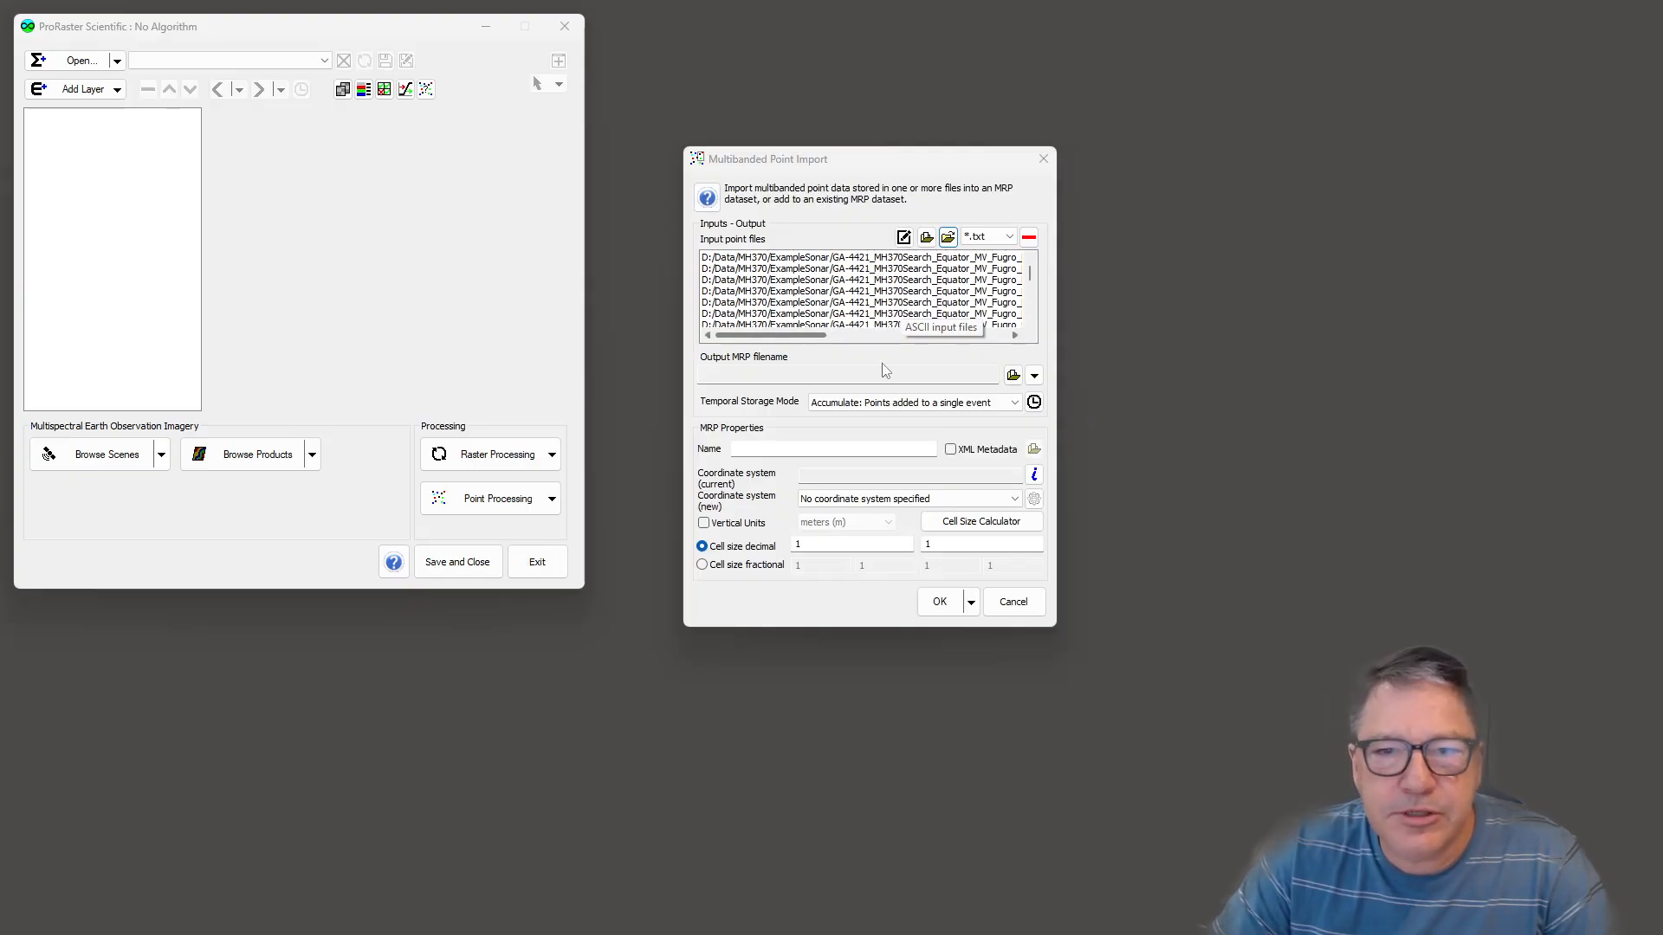
Set the output MRP file to ExamplePoints in the MH370 folder.
left_click(1014, 376)
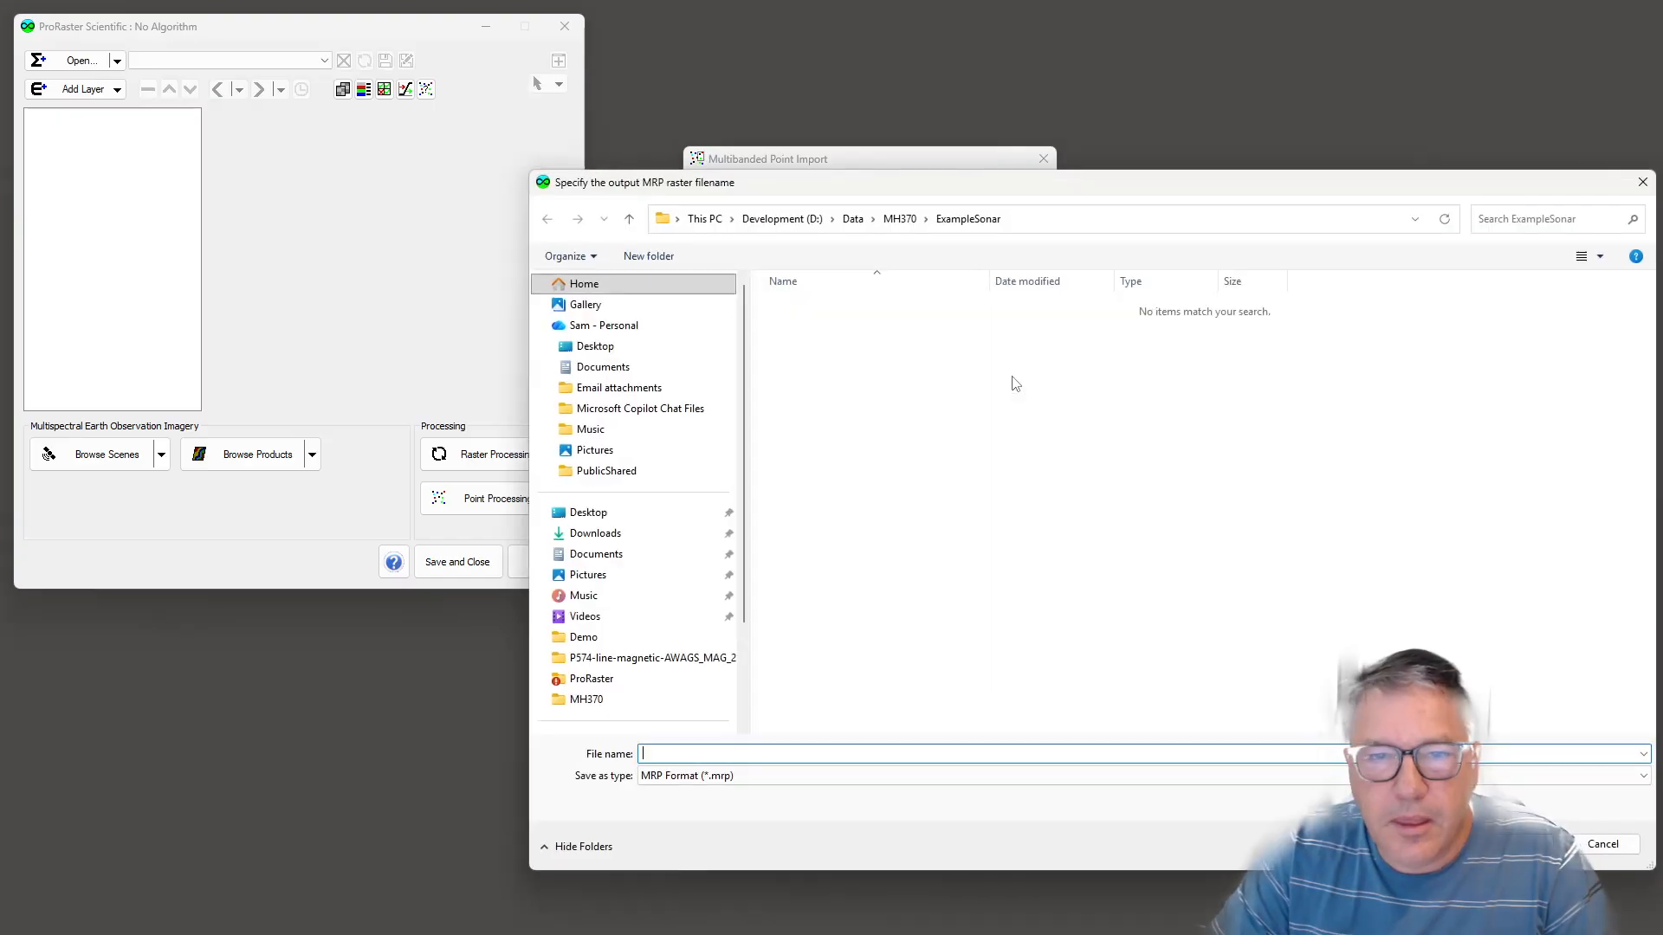
left_click(900, 218)
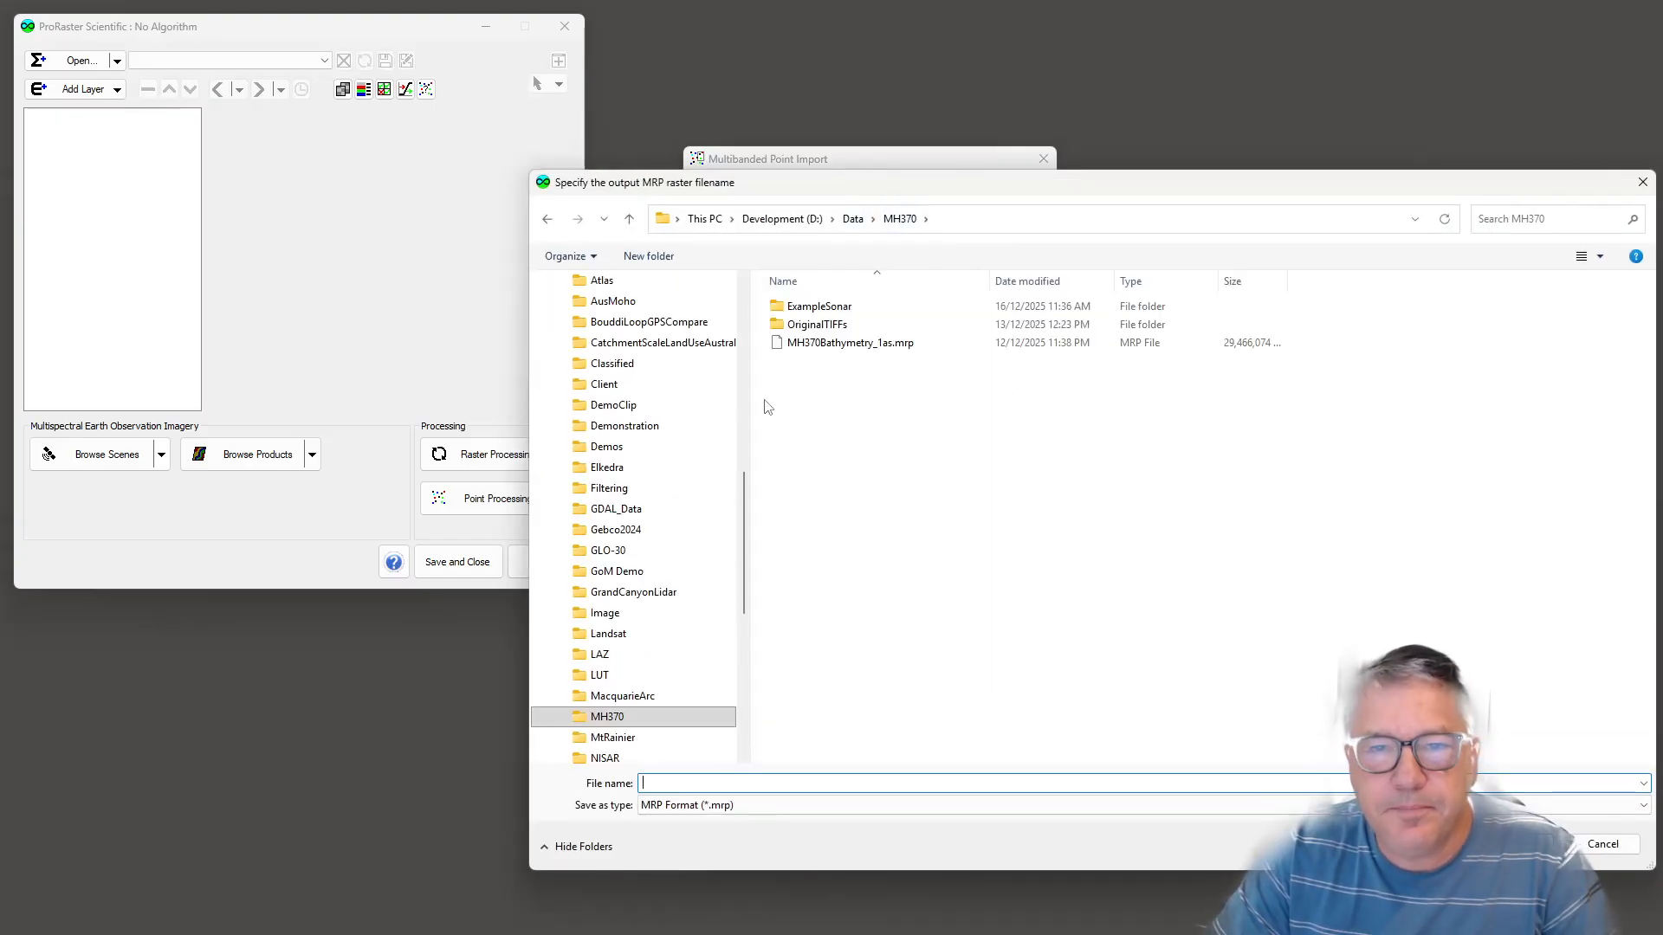
left_click(700, 782)
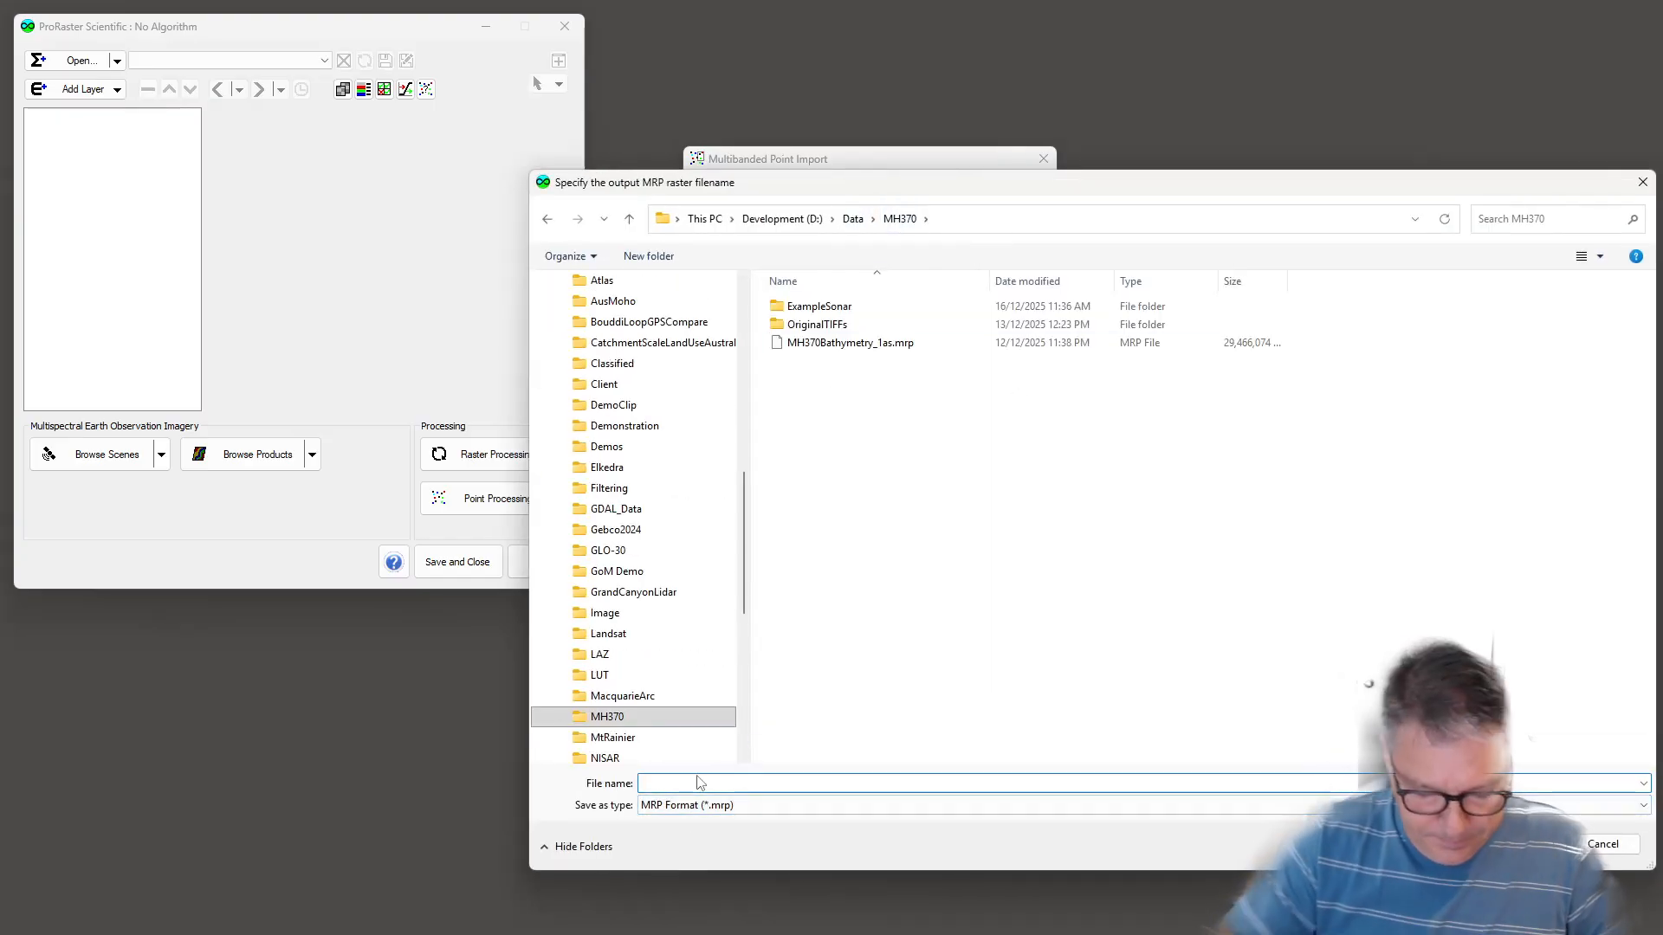
type("Example")
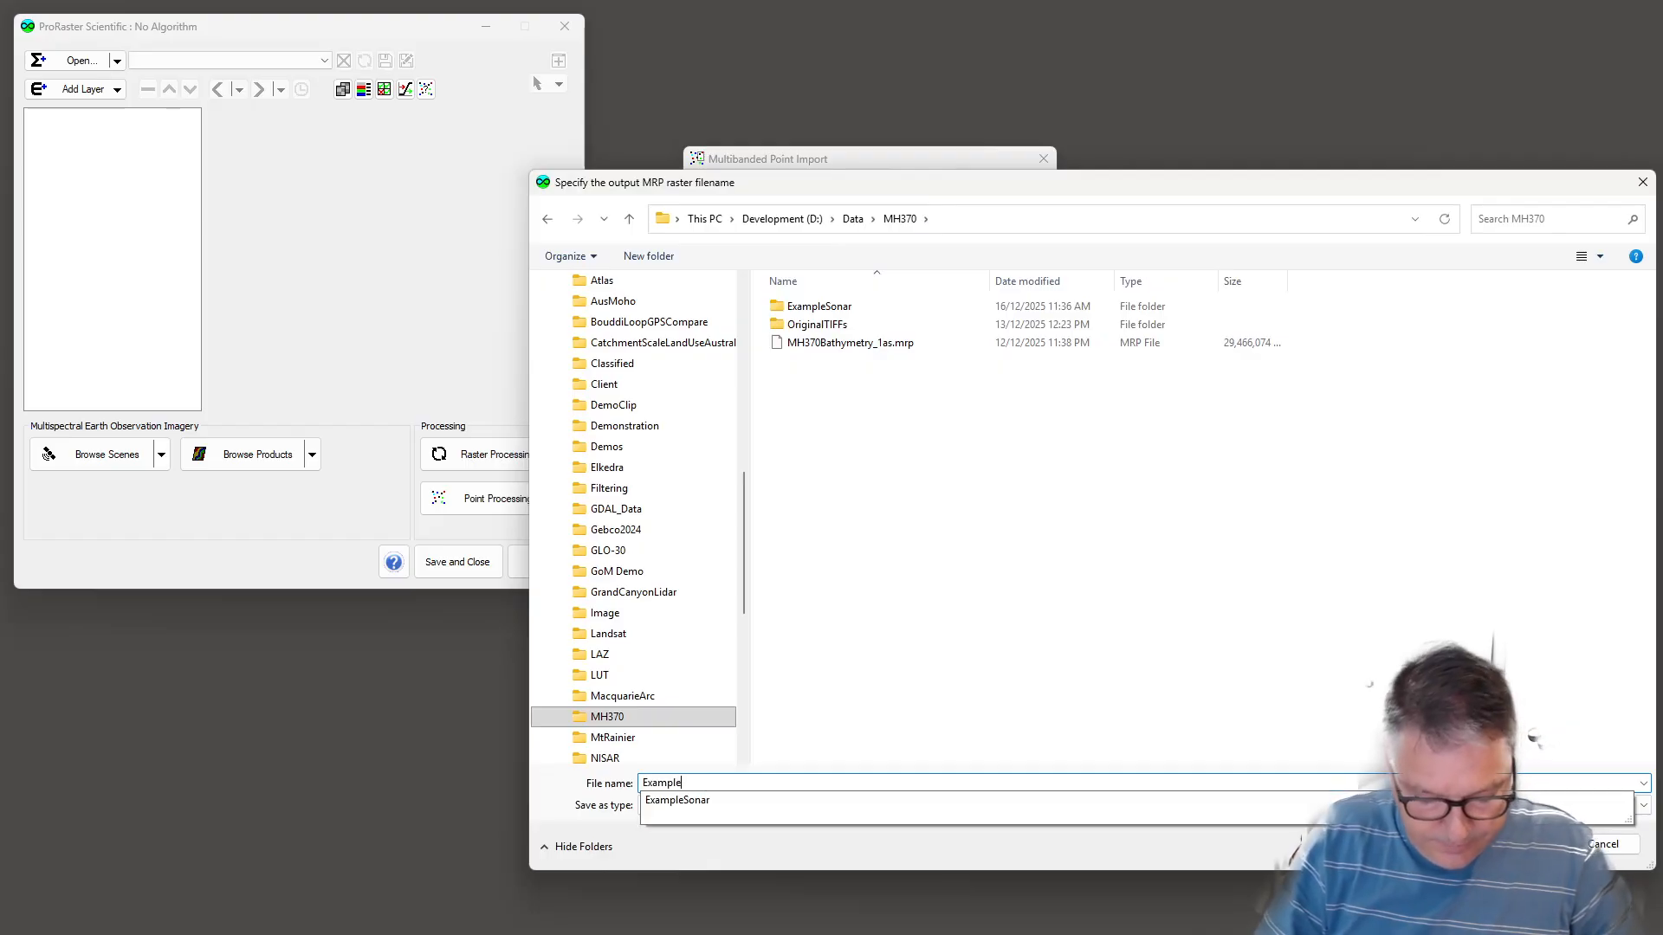
type("Points")
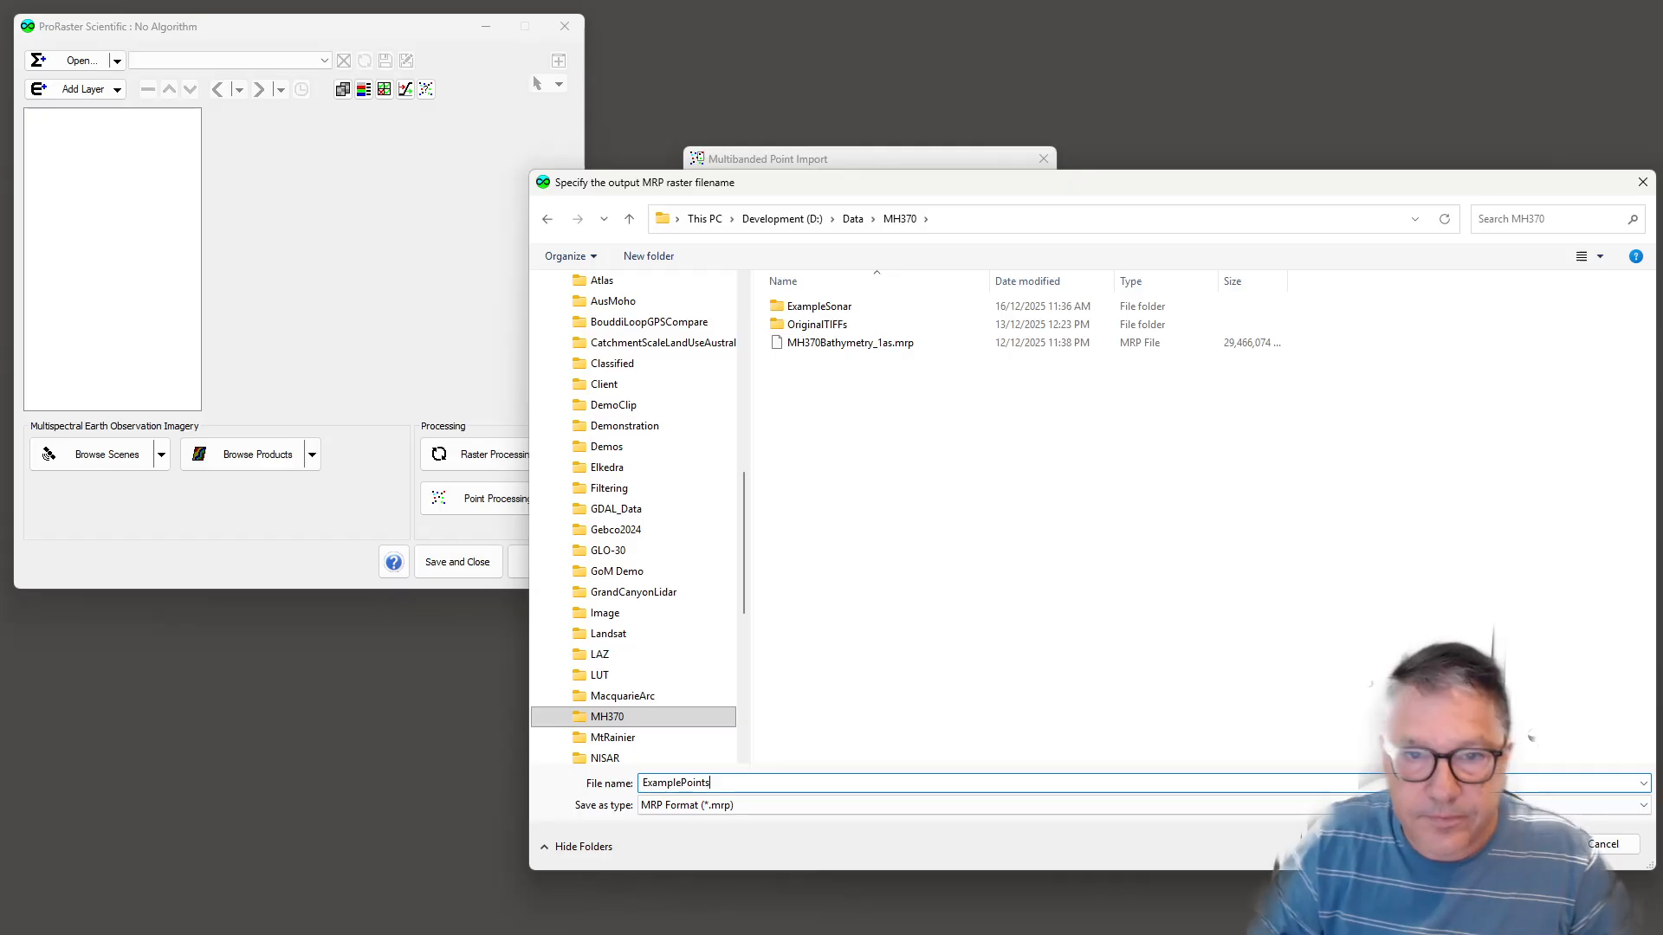
key("Return")
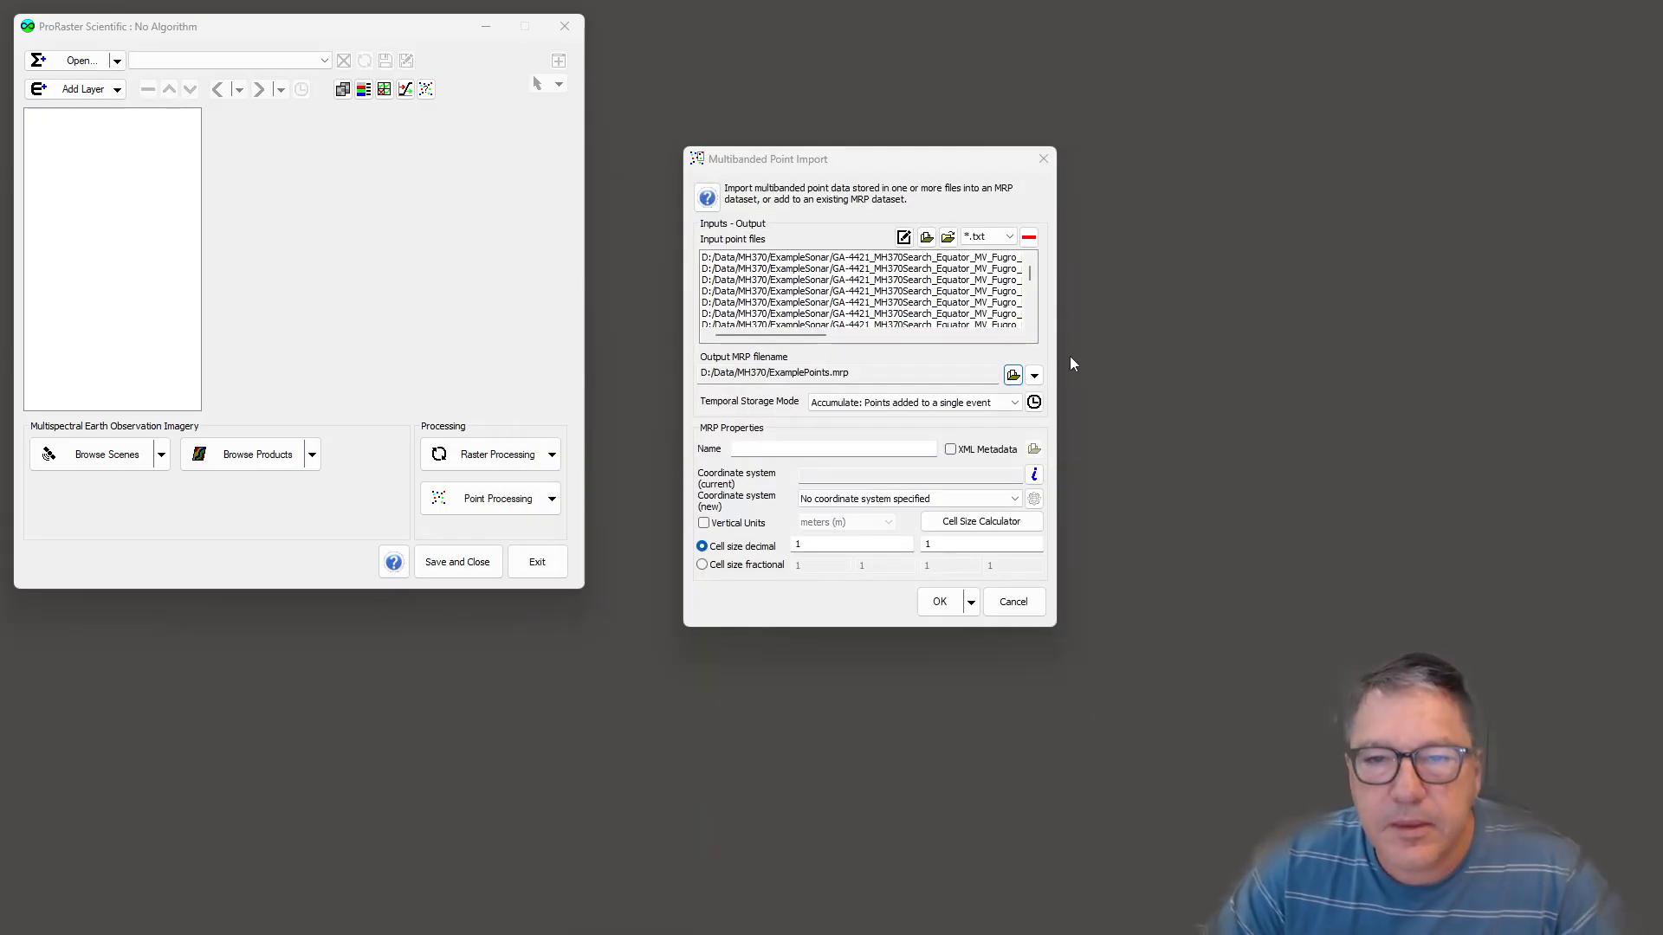
Open the input files' ASCII import properties, skip 1 header row and auto-fill the field list.
left_click(905, 237)
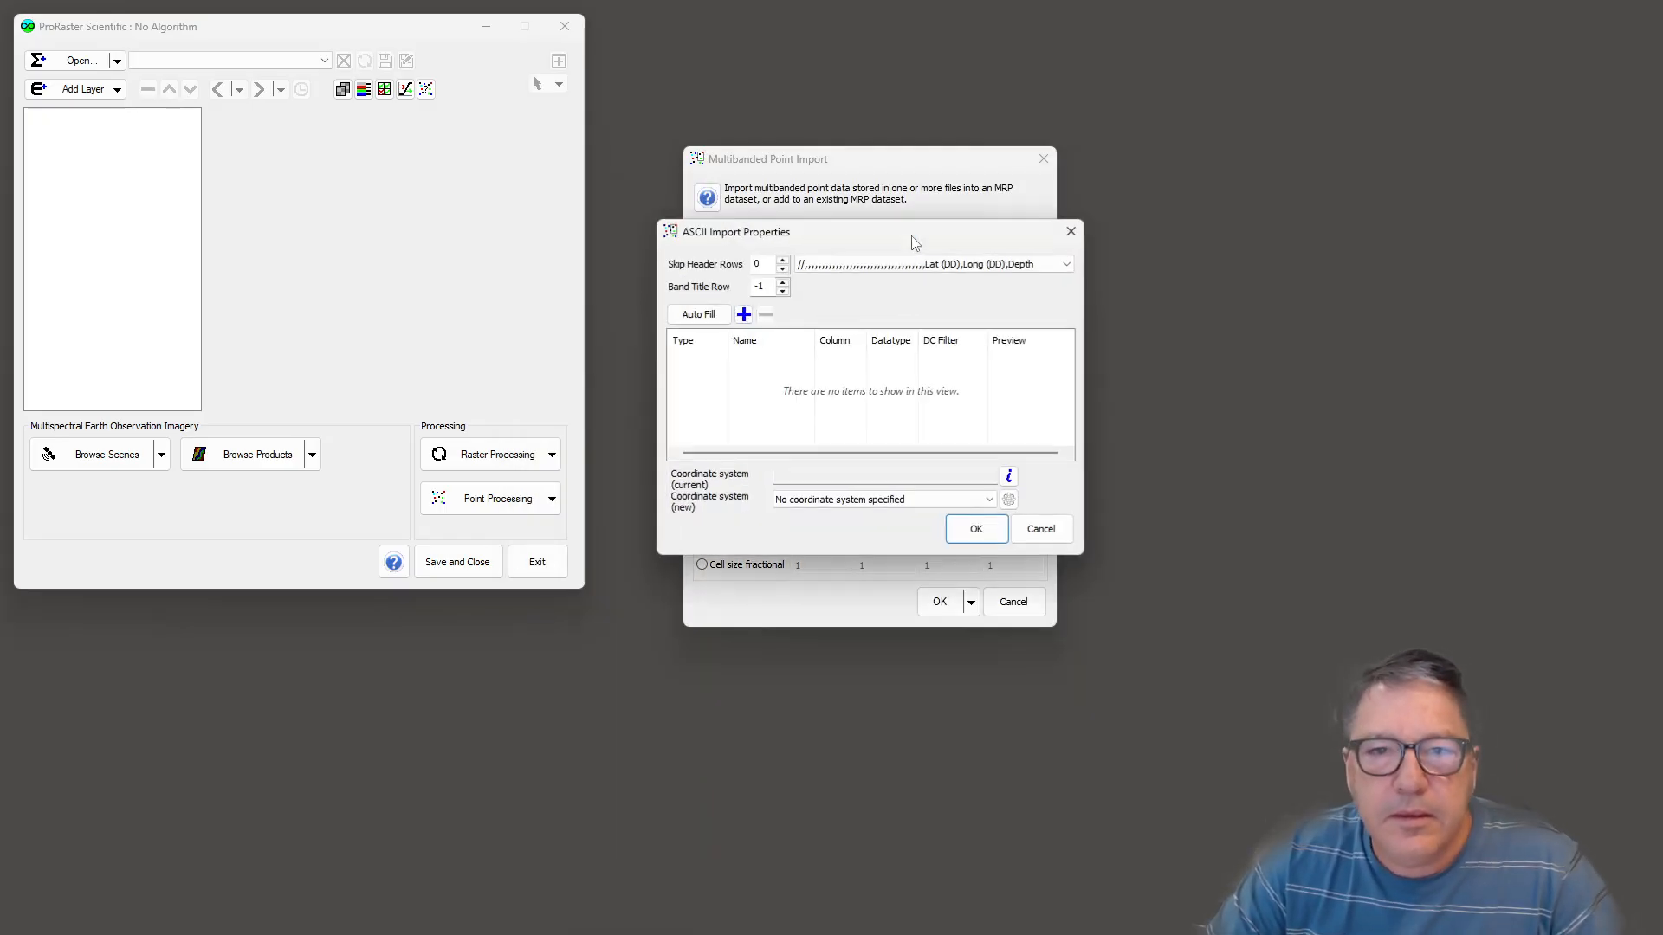
left_click(782, 260)
left_click(700, 314)
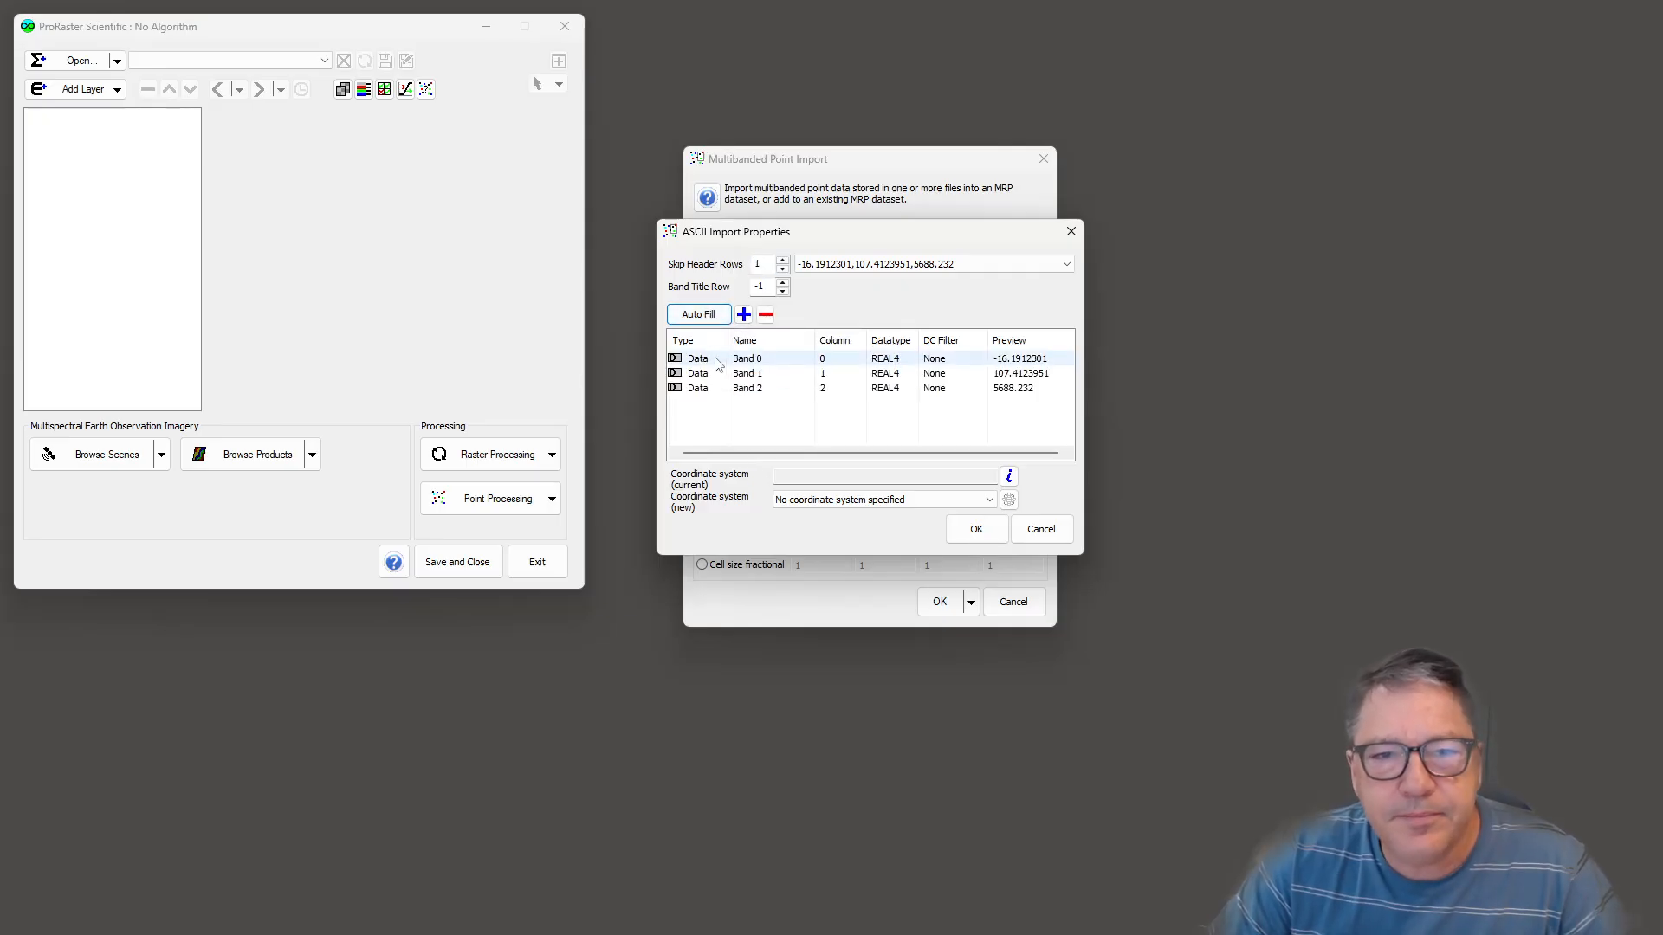
Rename the three imported fields, in column order, as Latitude, Longitude and Depth.
left_click(754, 362)
left_click(773, 362)
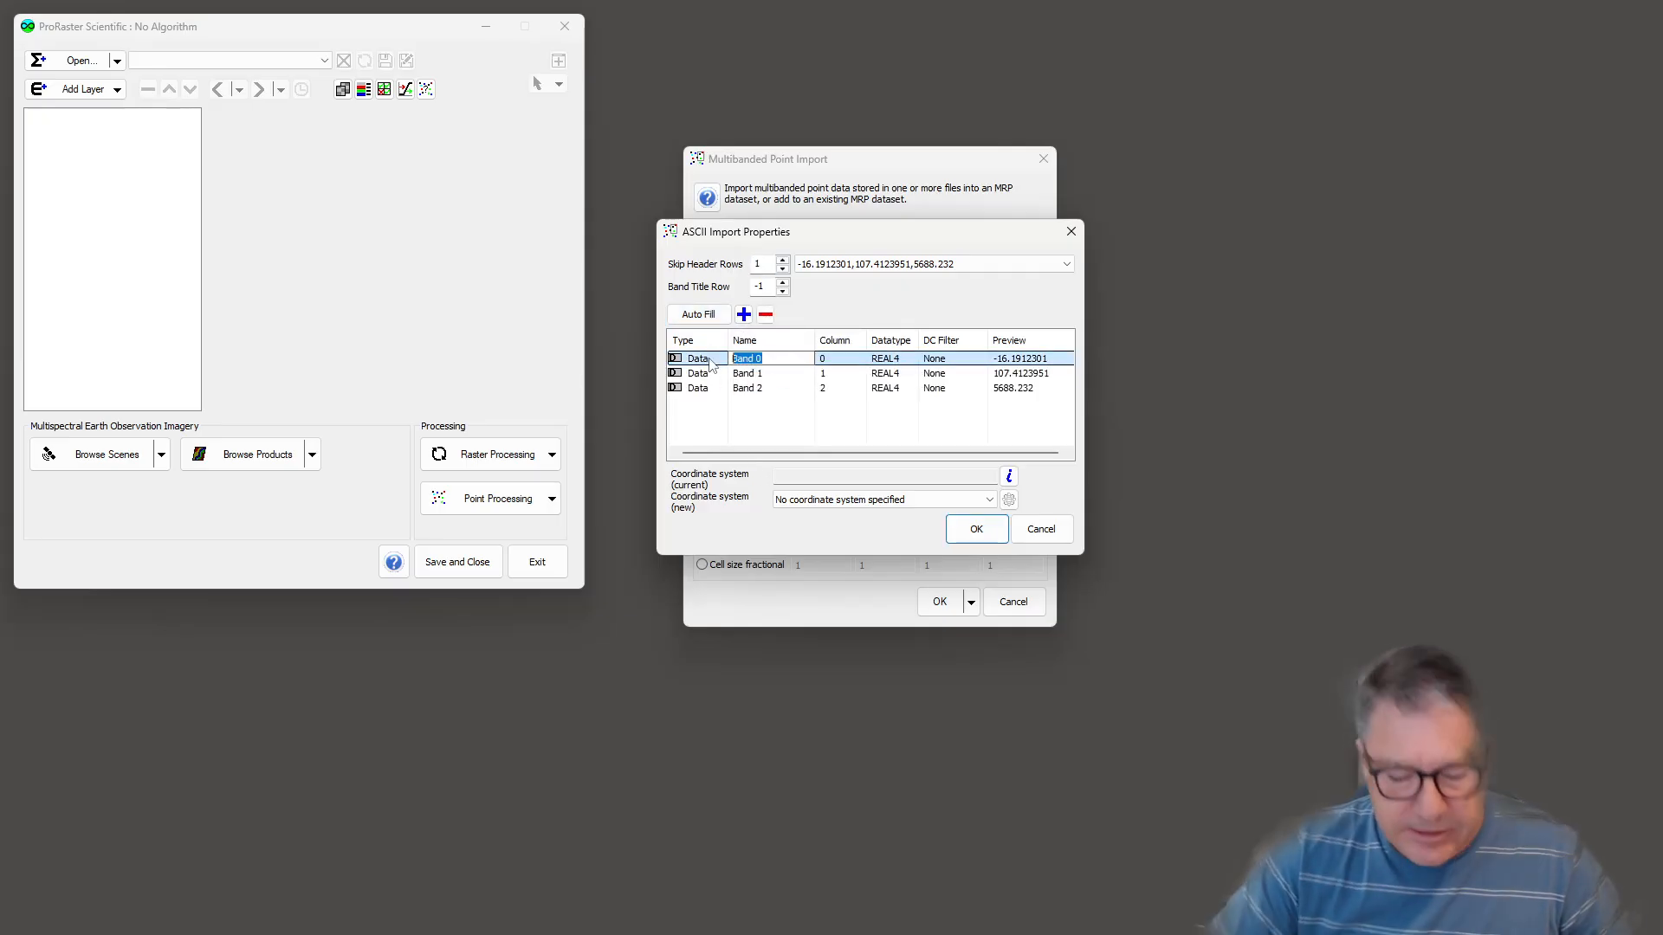
type("Latitude")
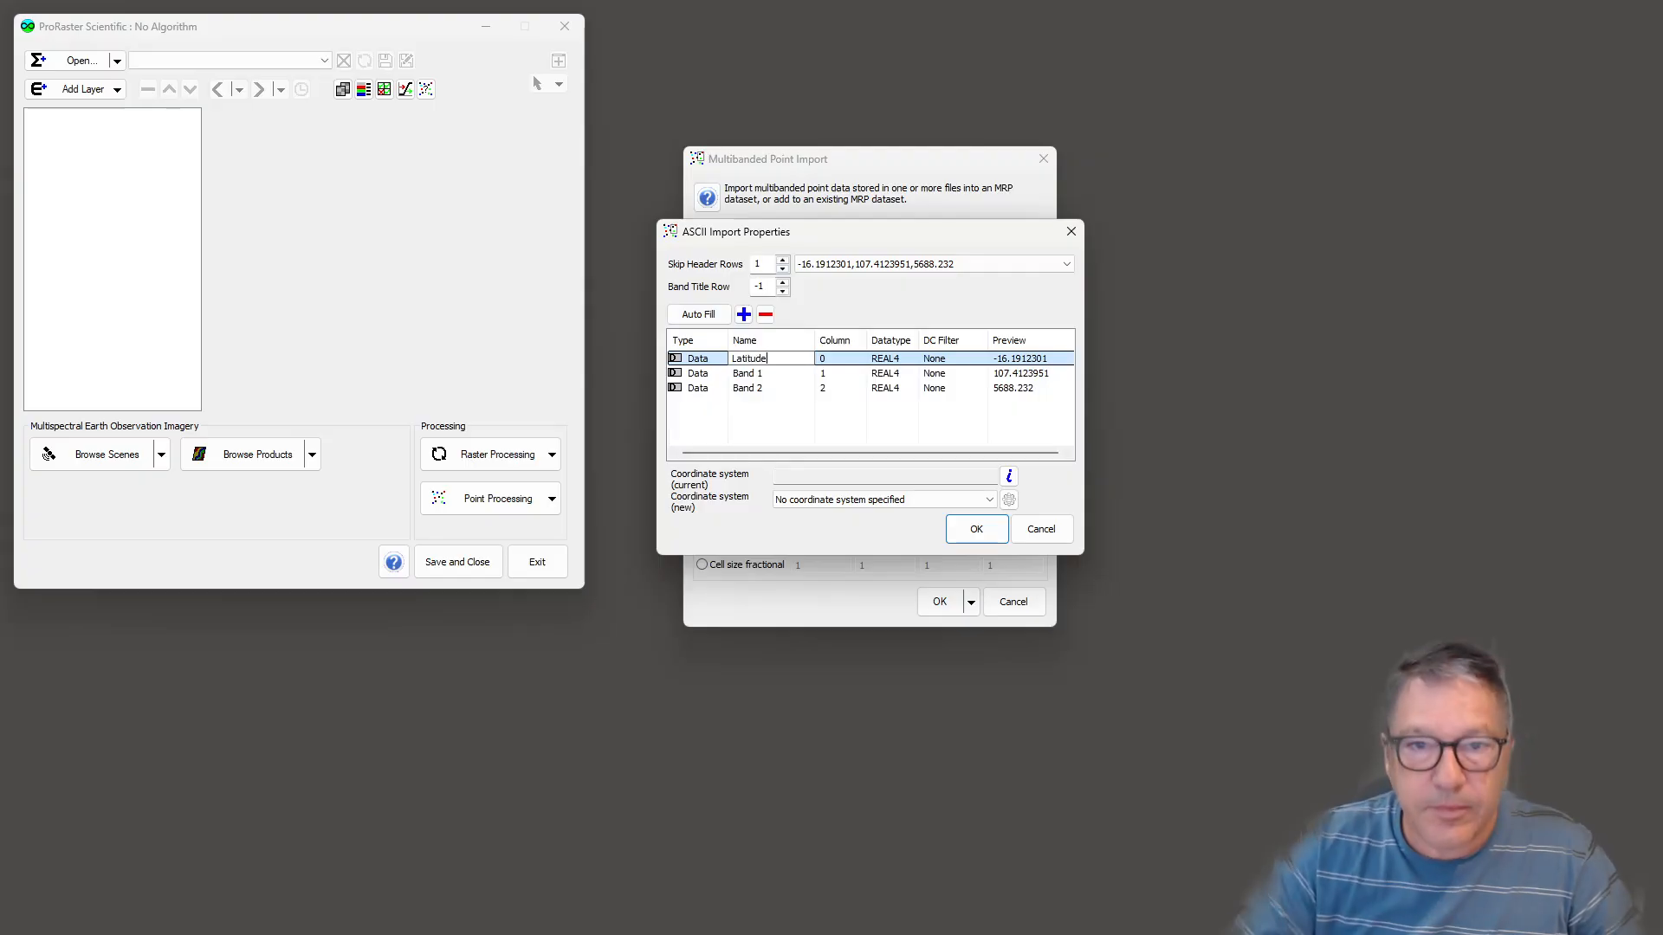
left_click(735, 374)
left_click(740, 374)
left_click_drag(765, 374, 709, 363)
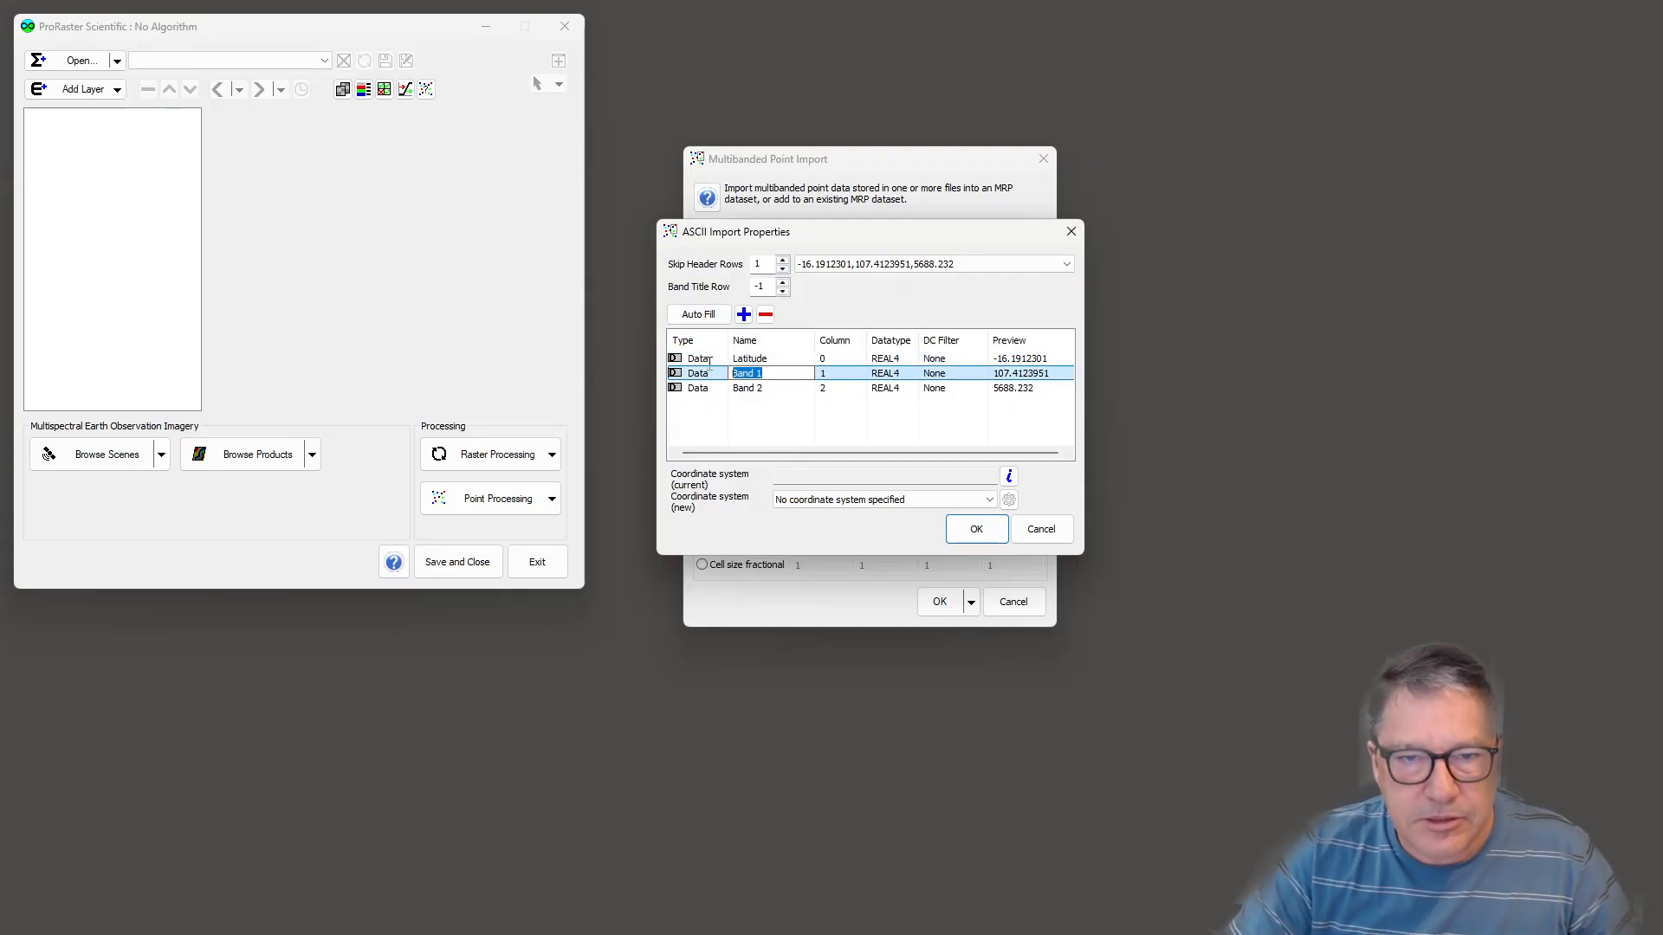
type("Longitude")
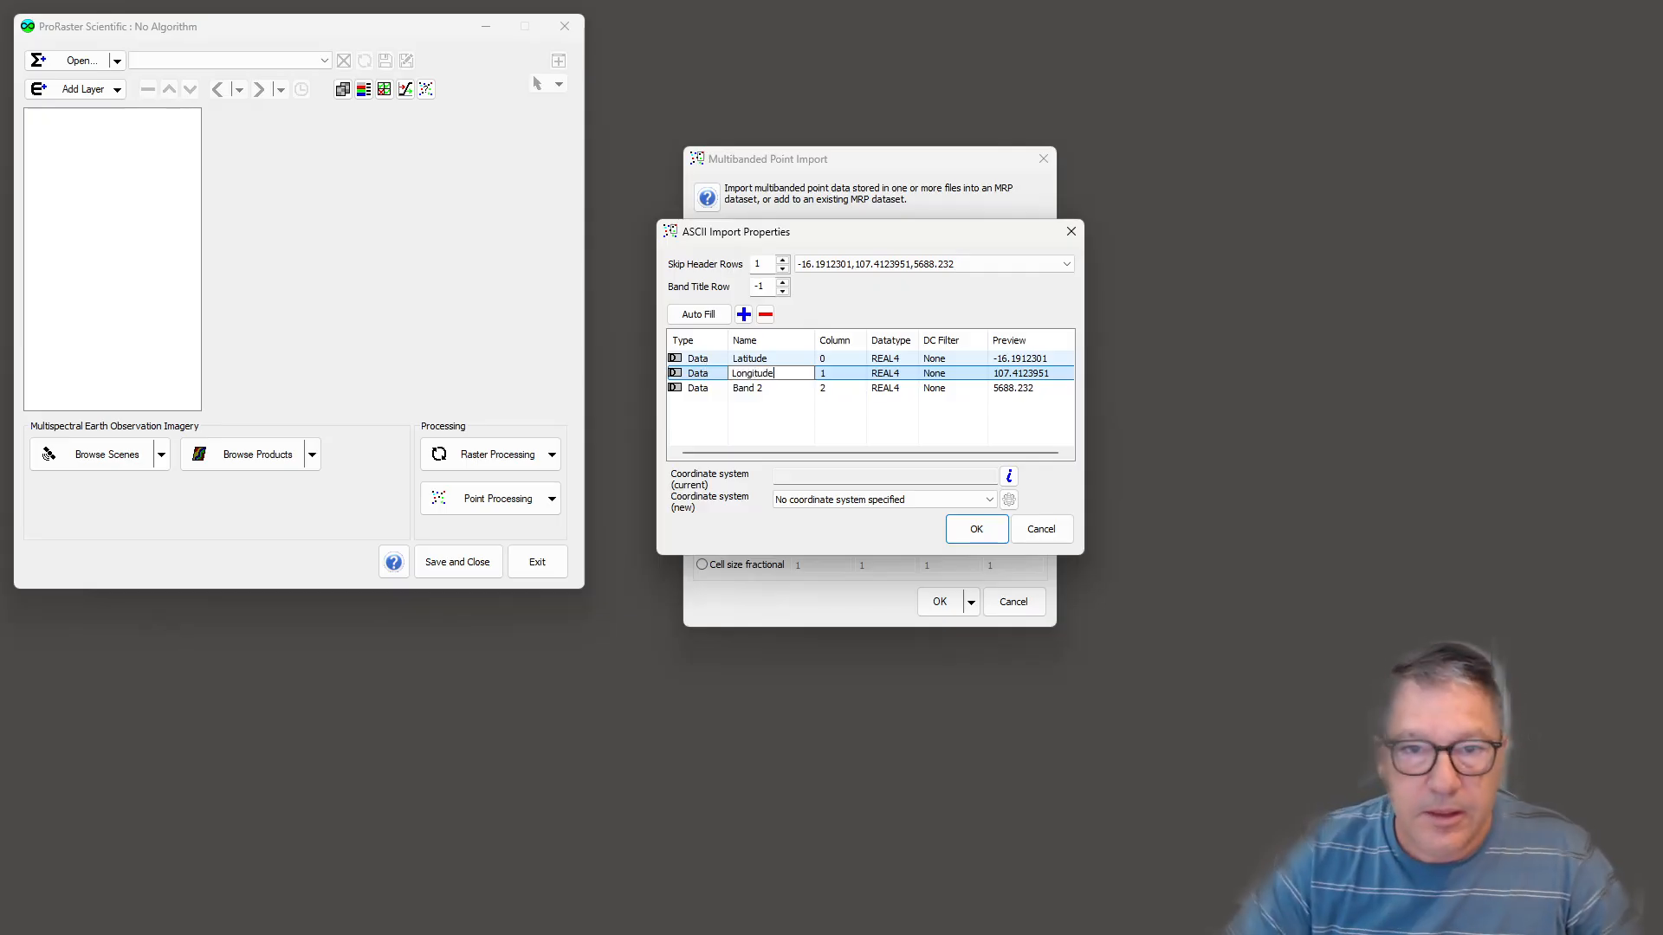
left_click(762, 388)
left_click(769, 388)
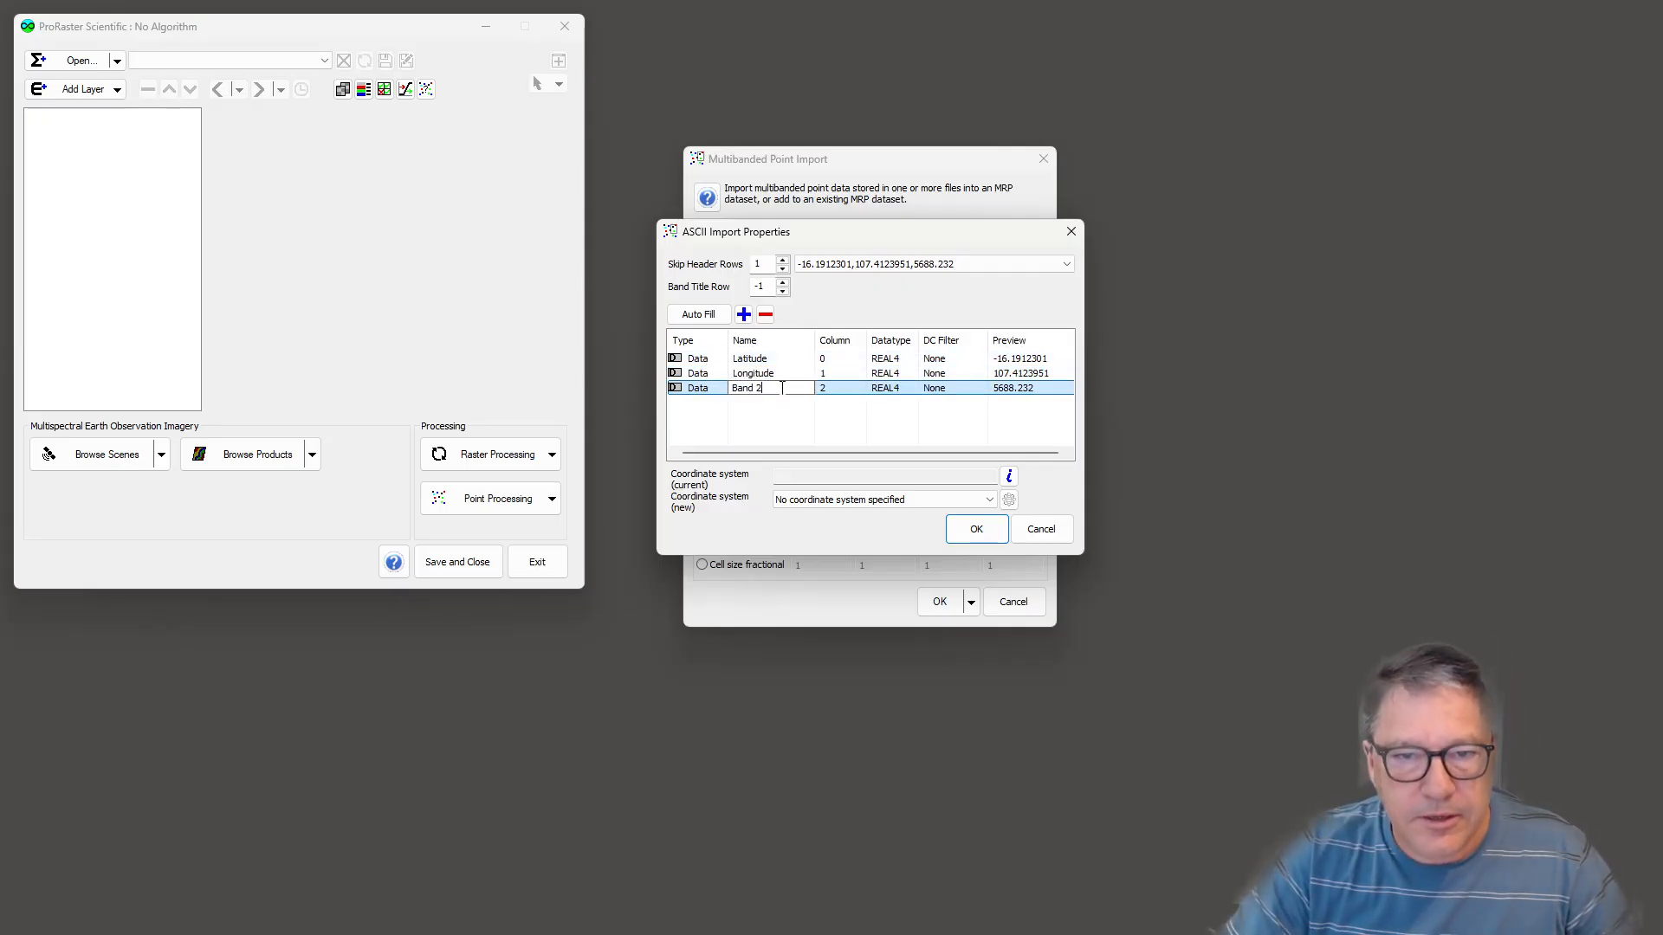
left_click_drag(769, 388, 703, 389)
type("h")
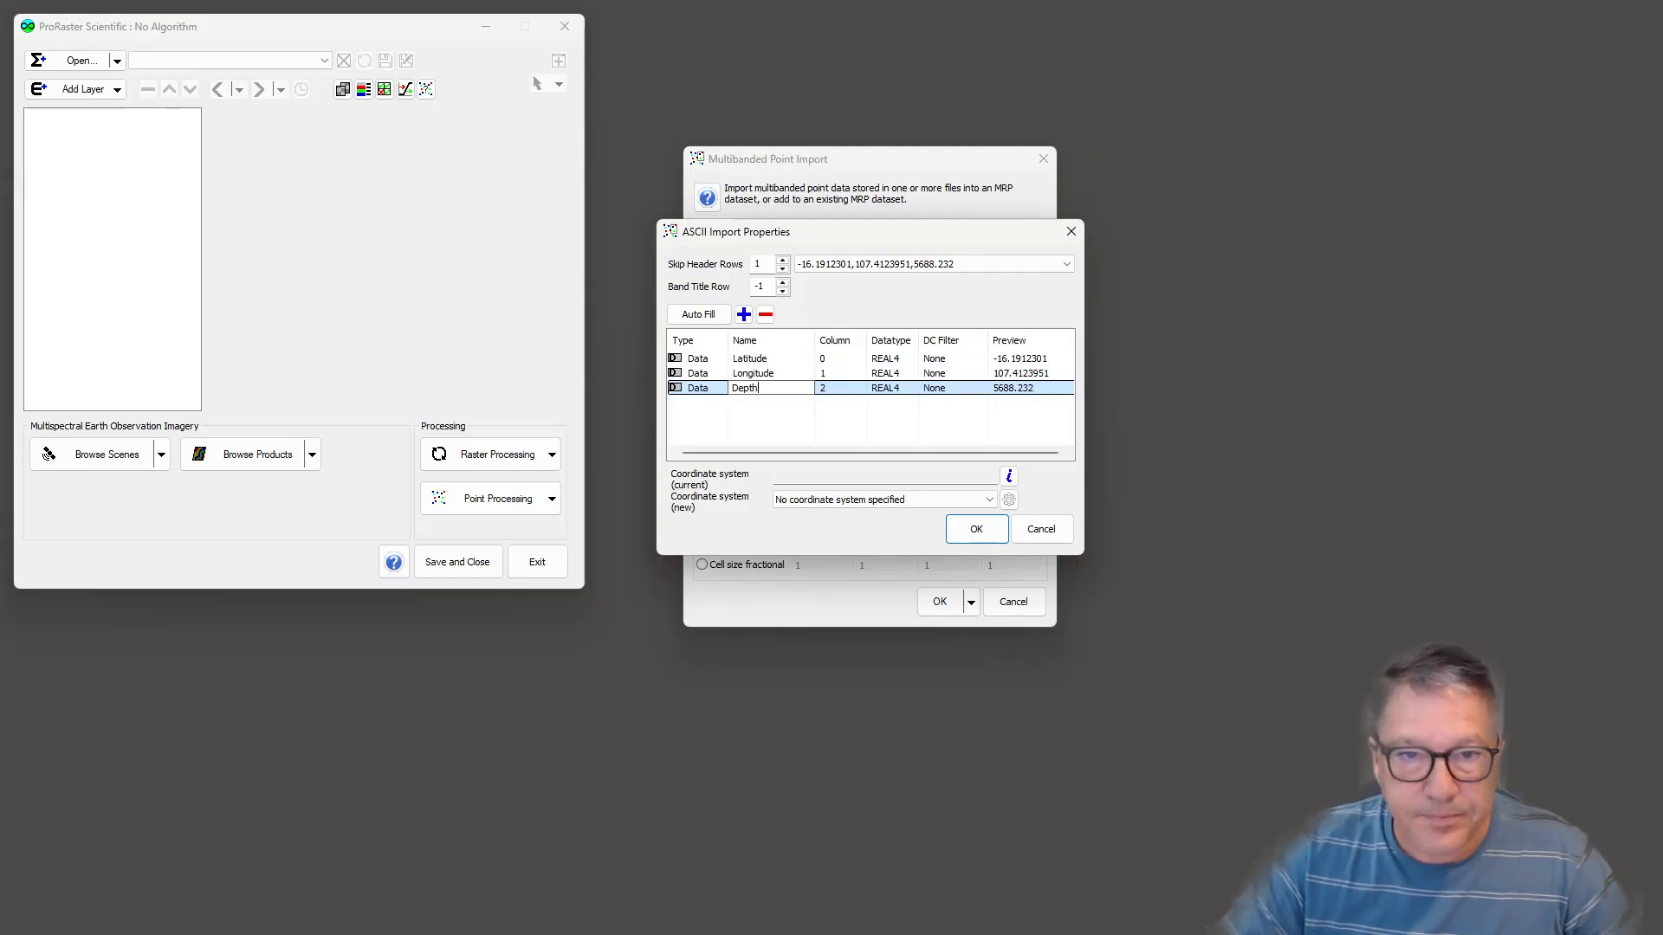
Set the imported field types: Latitude as Y, Longitude as X and Depth as Z.
left_click(706, 358)
left_click(719, 359)
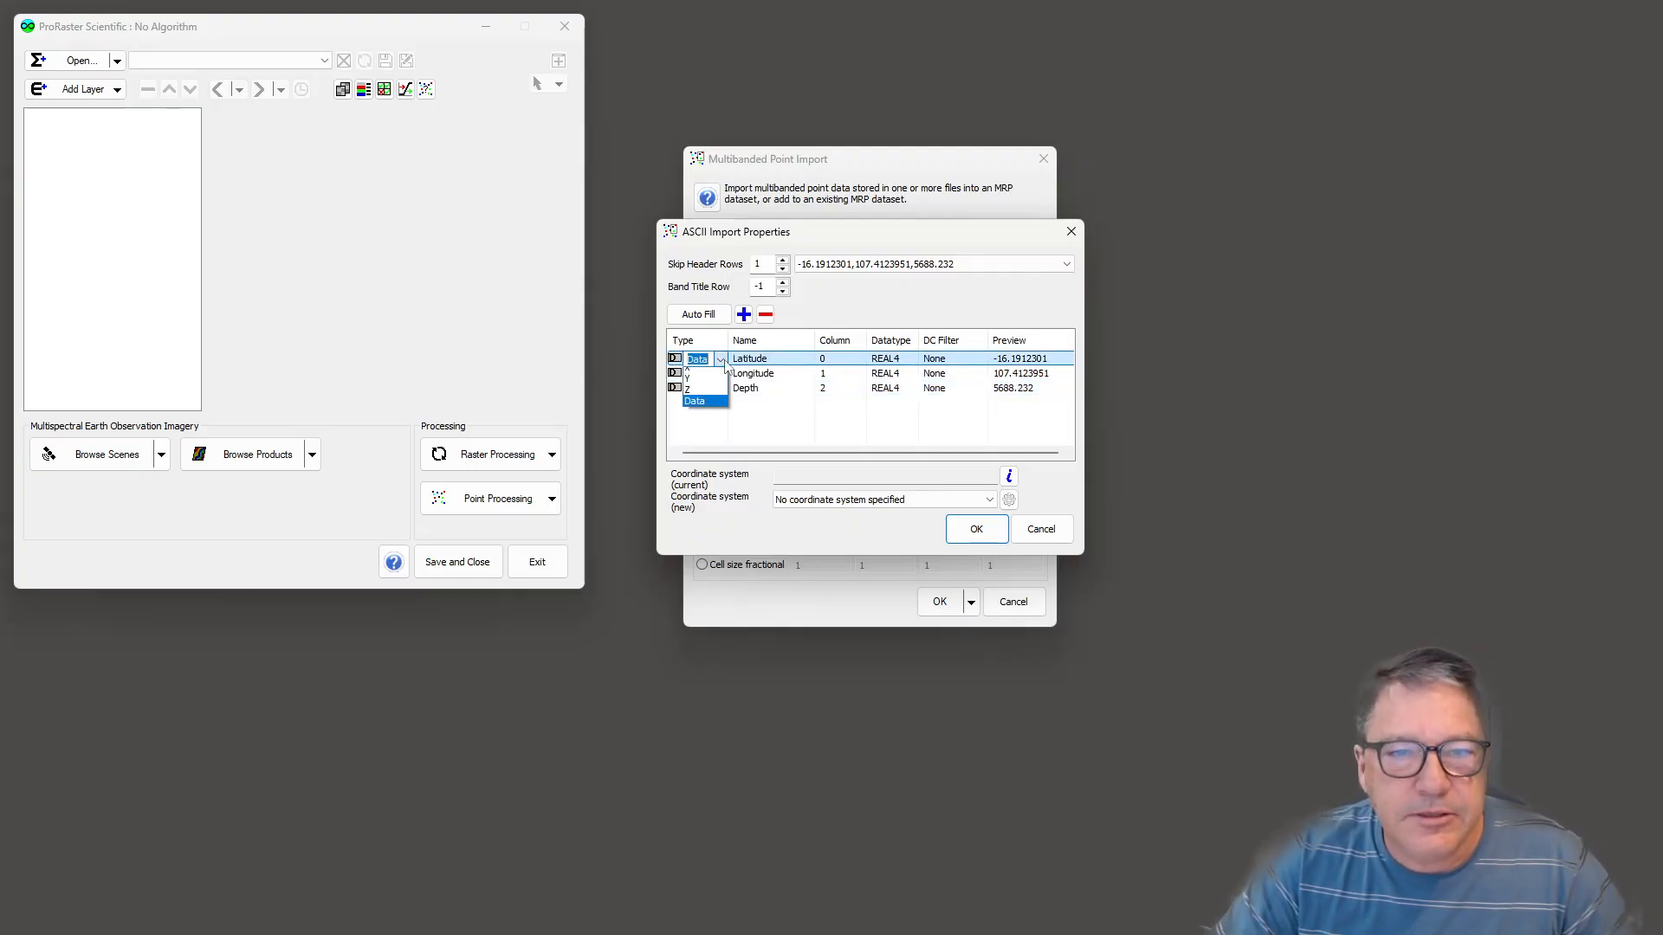
left_click(704, 386)
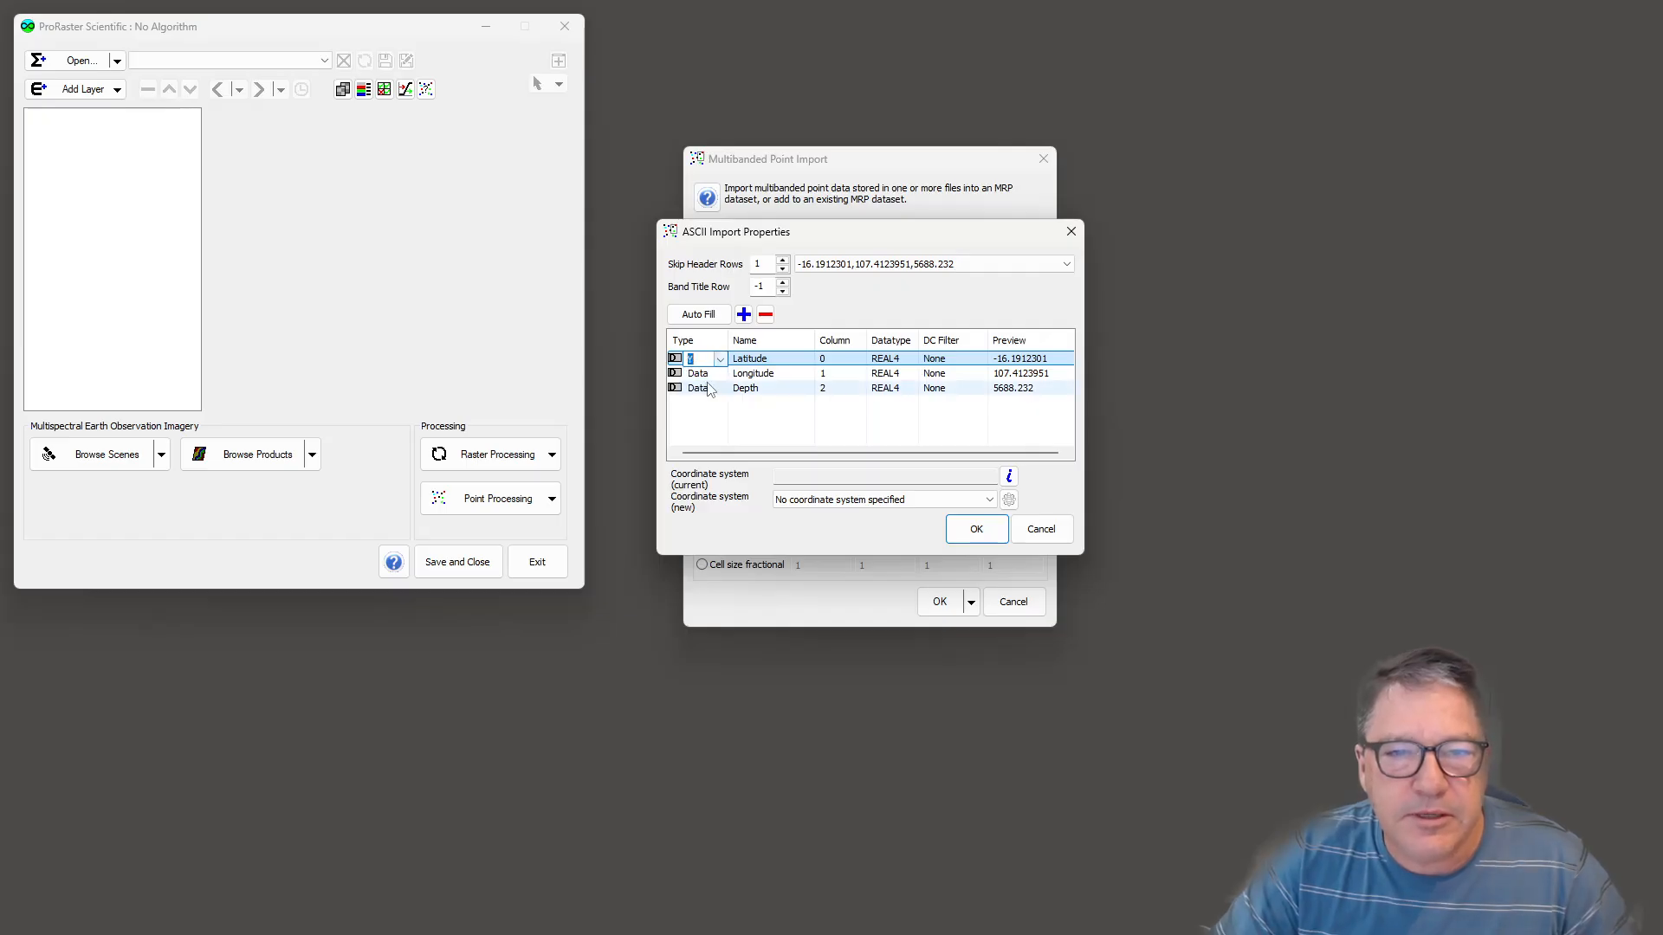
left_click(717, 375)
left_click(720, 375)
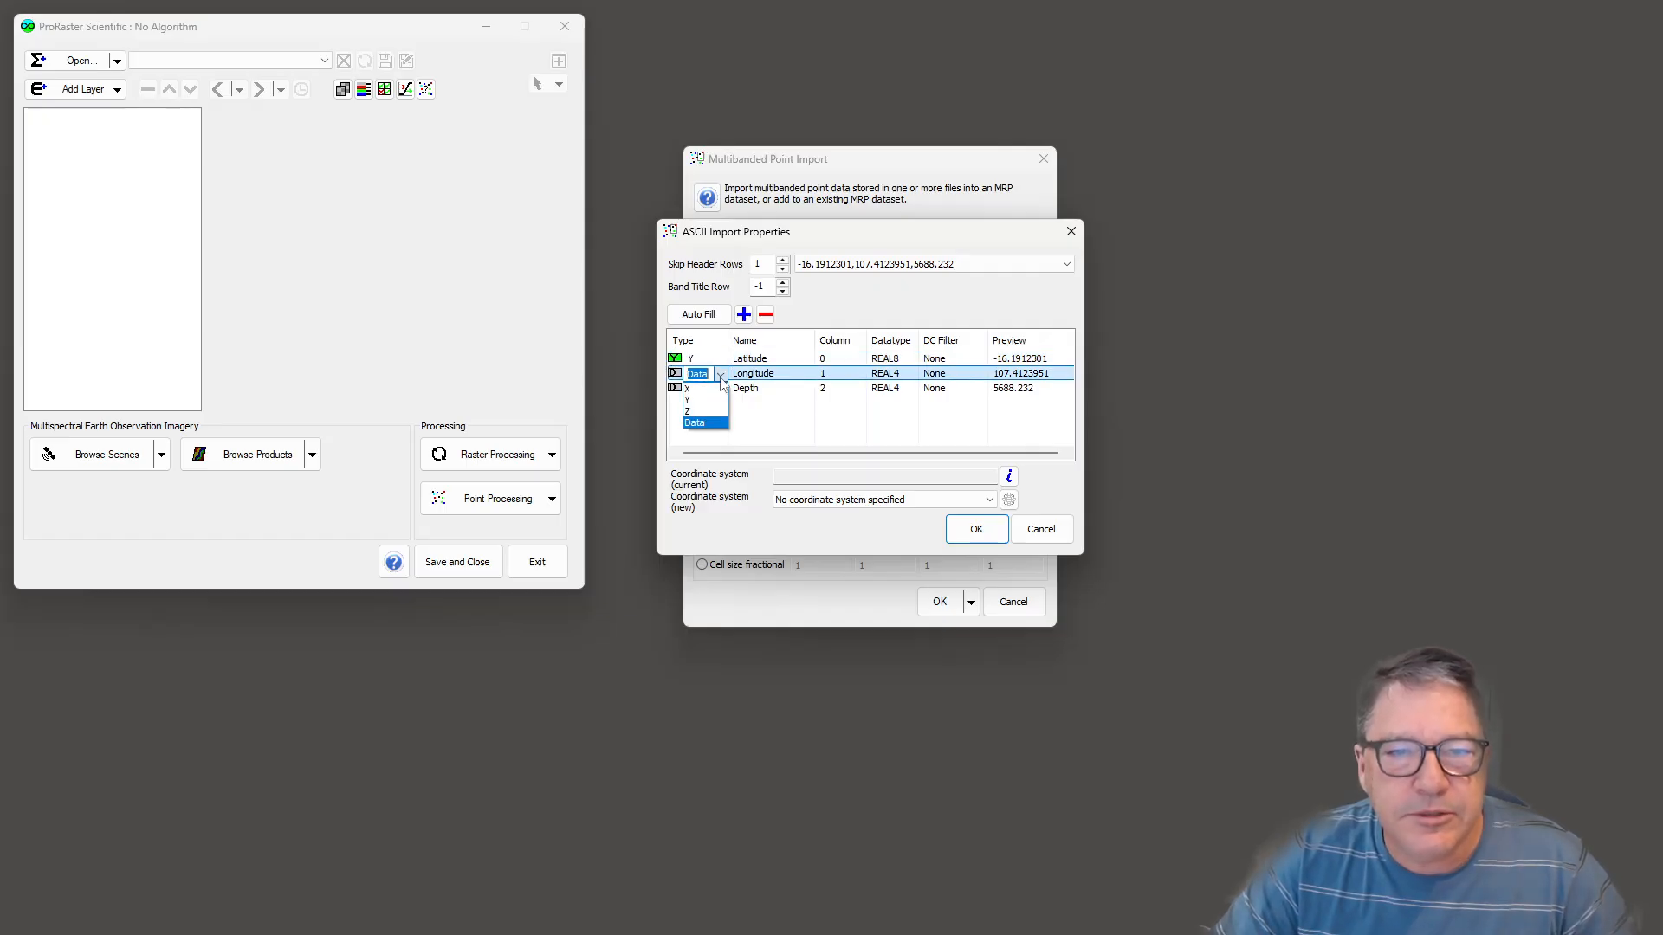
left_click(717, 389)
left_click(726, 391)
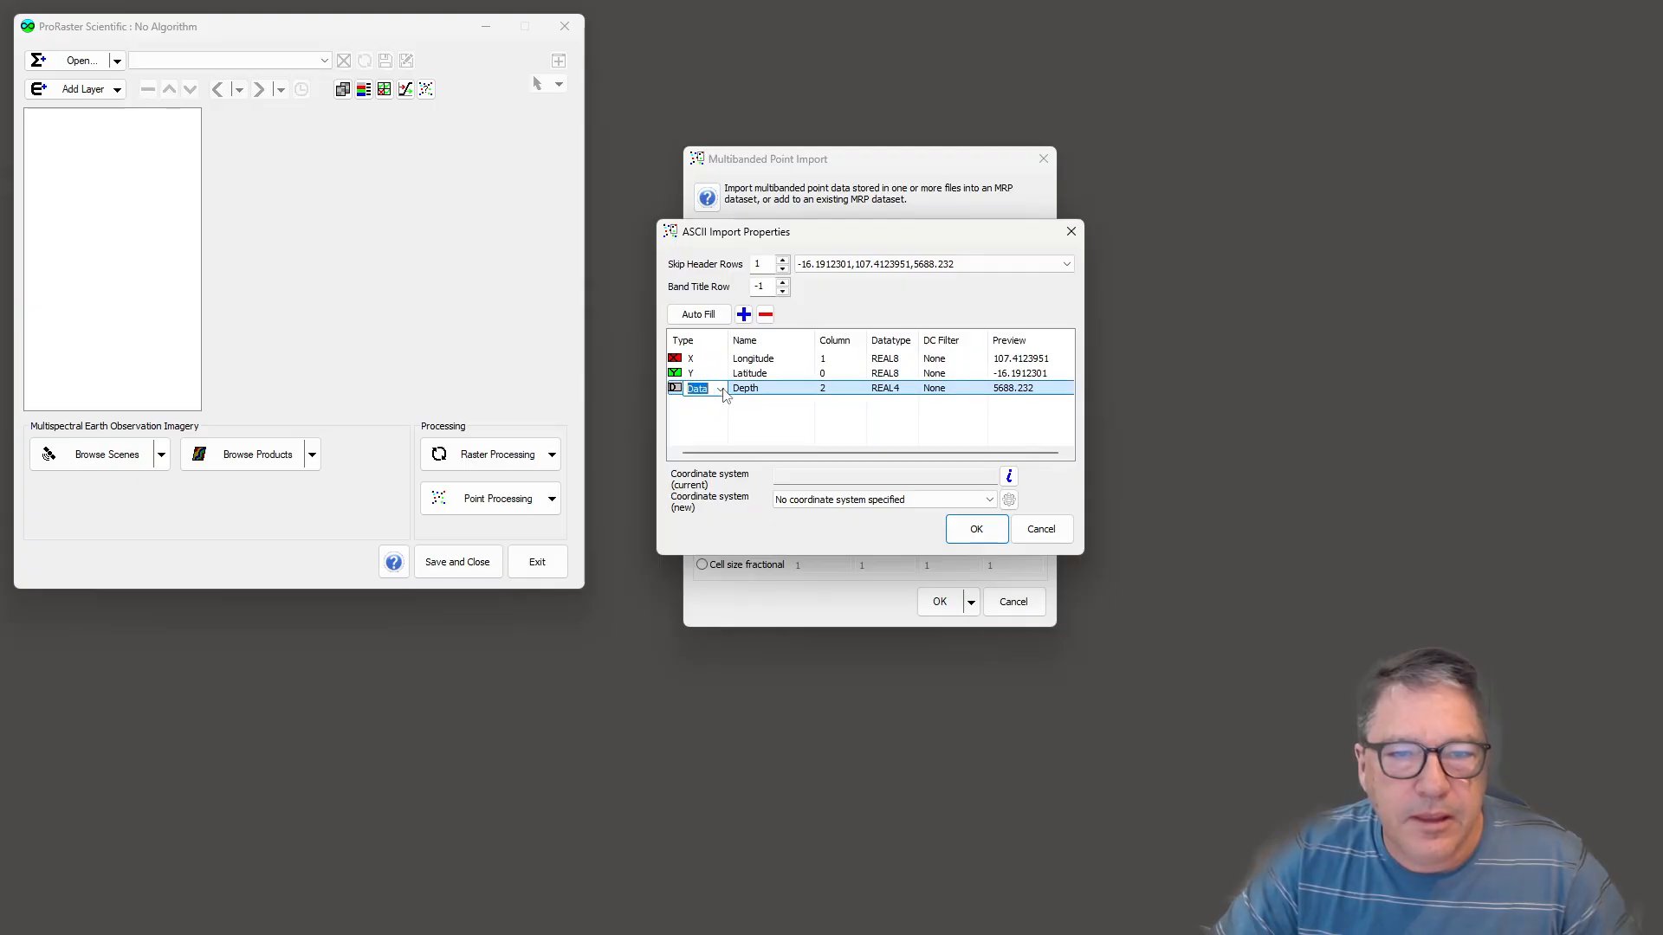
left_click(720, 389)
left_click(693, 426)
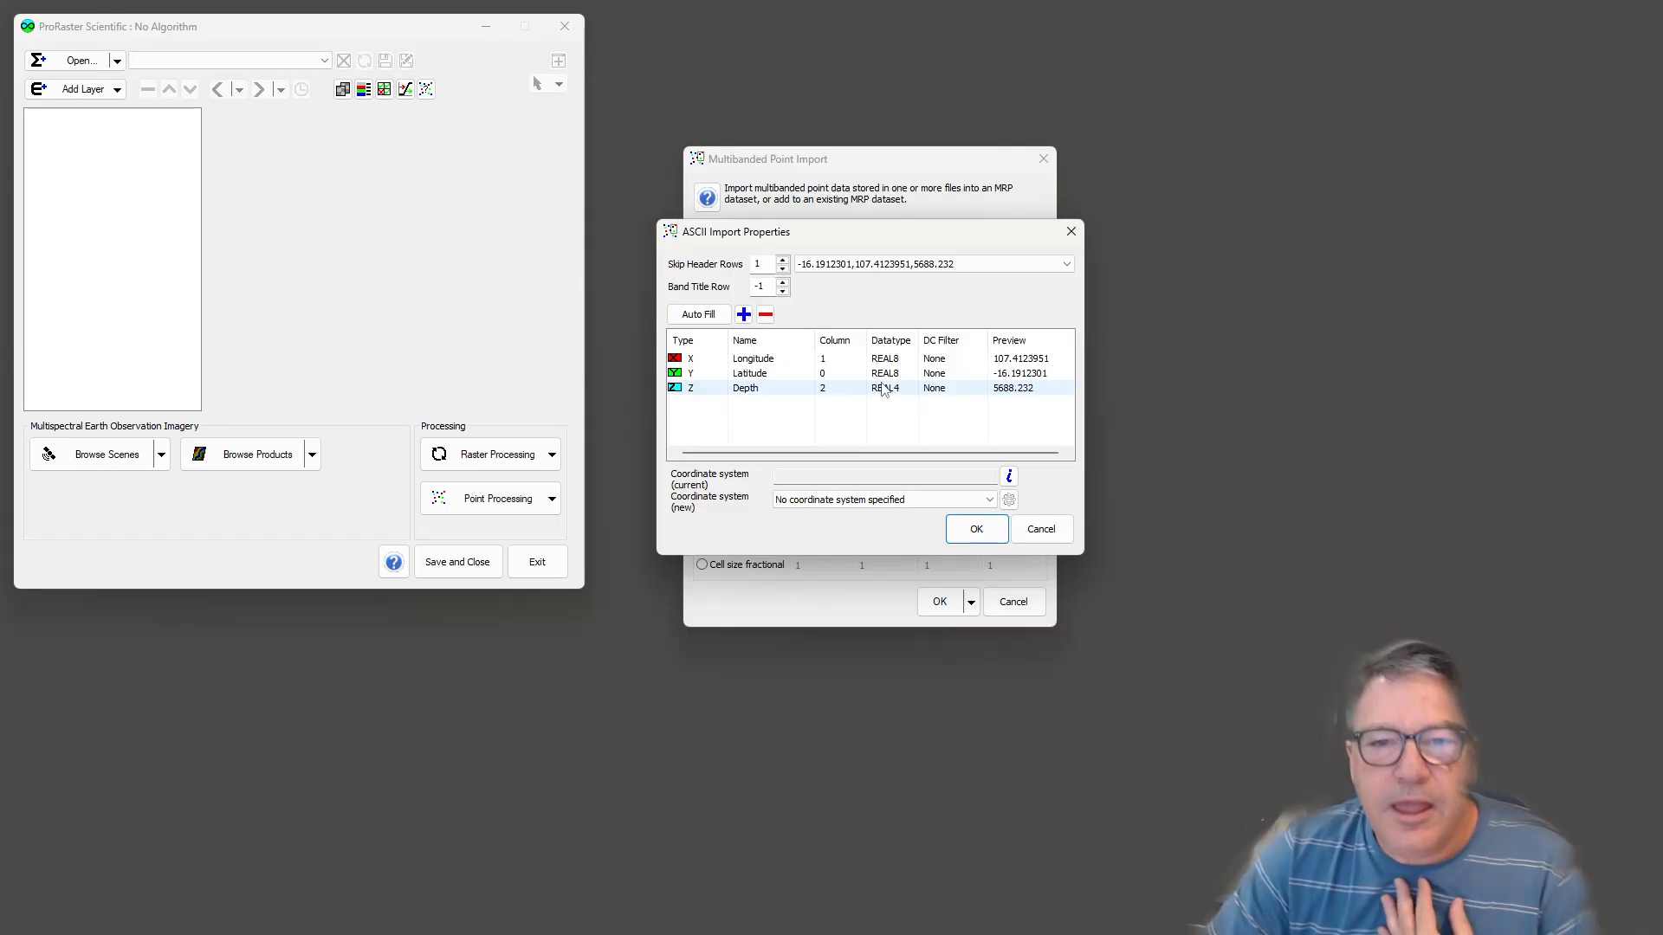
Apply the DepthToBathymetry data conditioning filter to the Depth field.
left_click(956, 394)
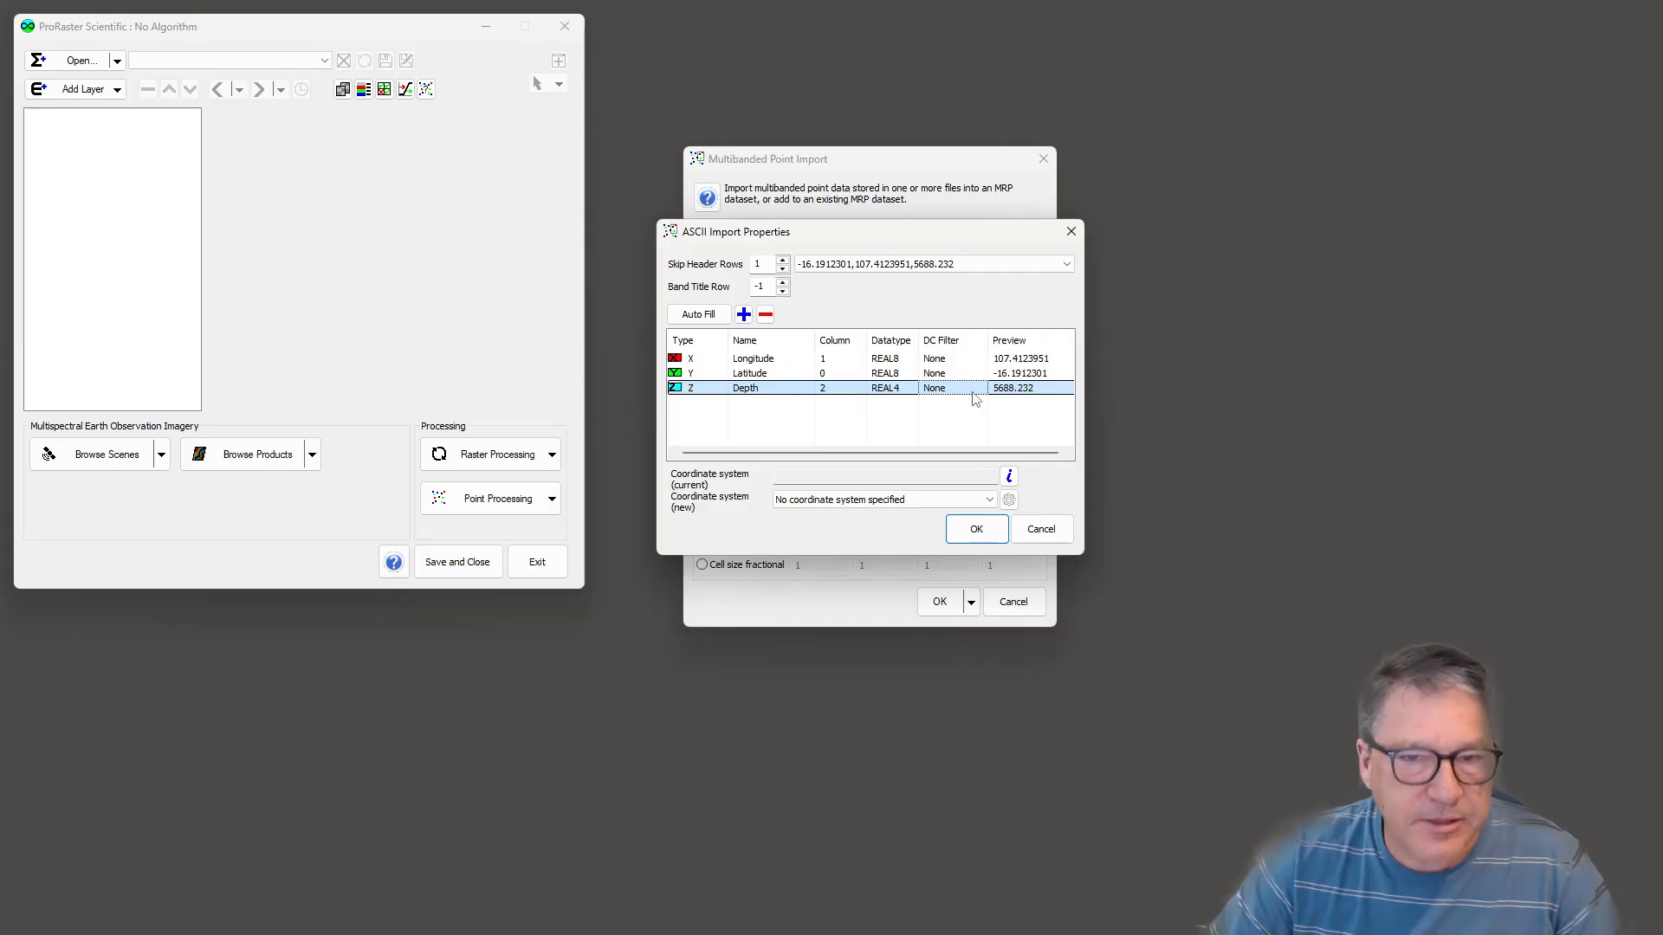
left_click(980, 388)
left_click(980, 388)
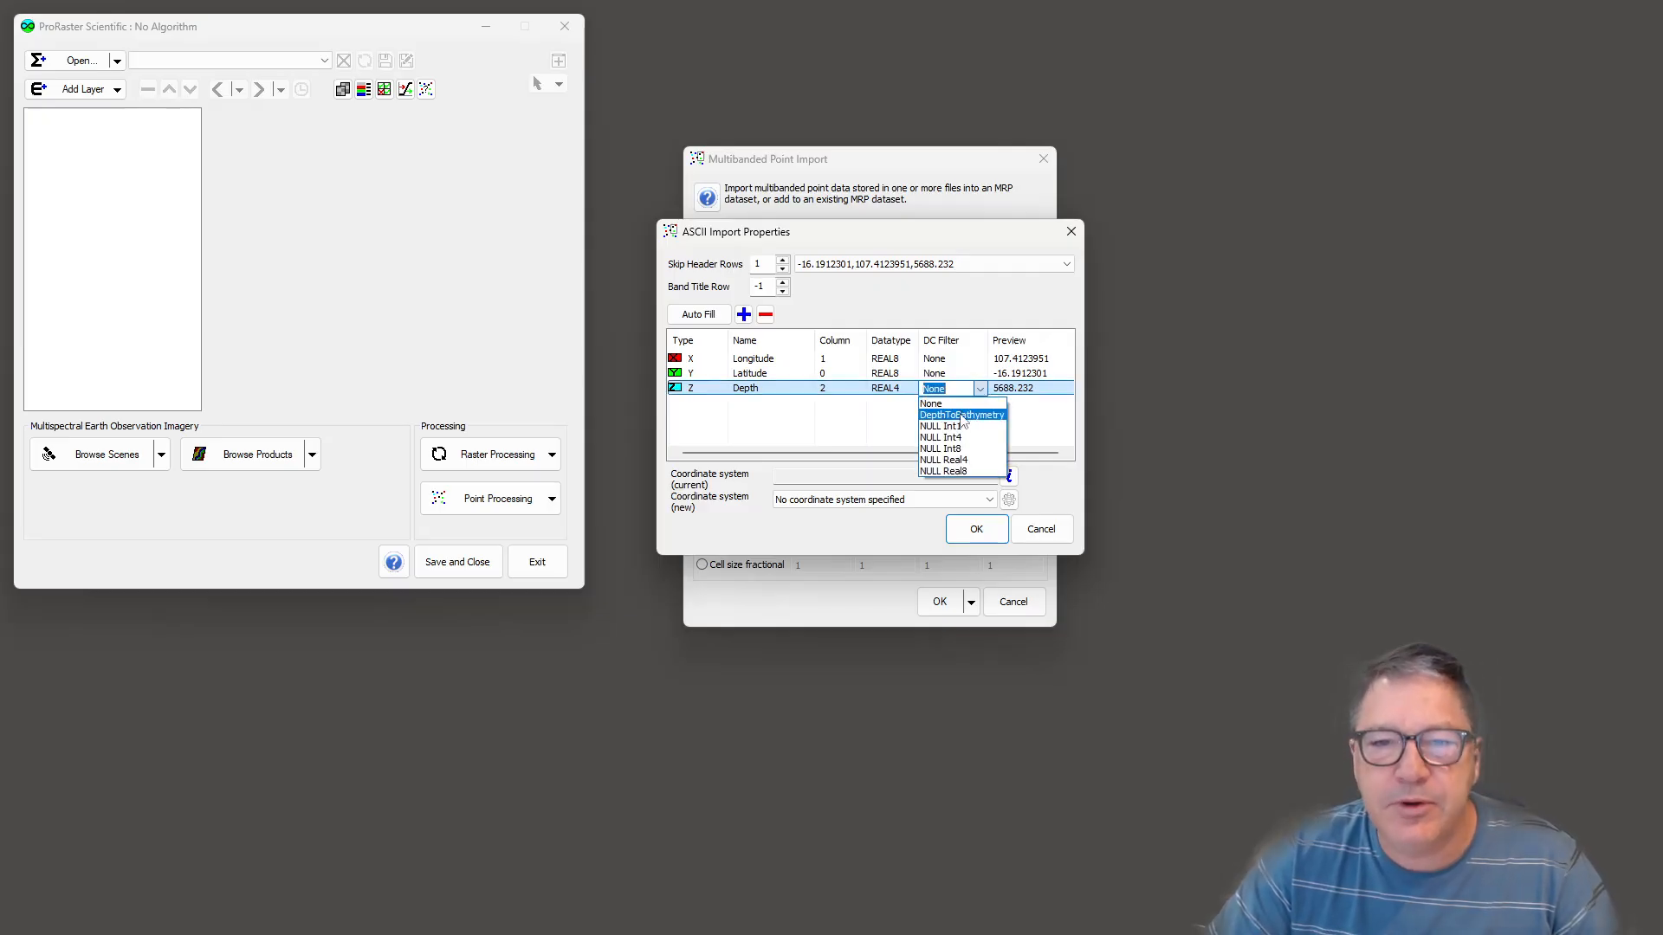
left_click(959, 415)
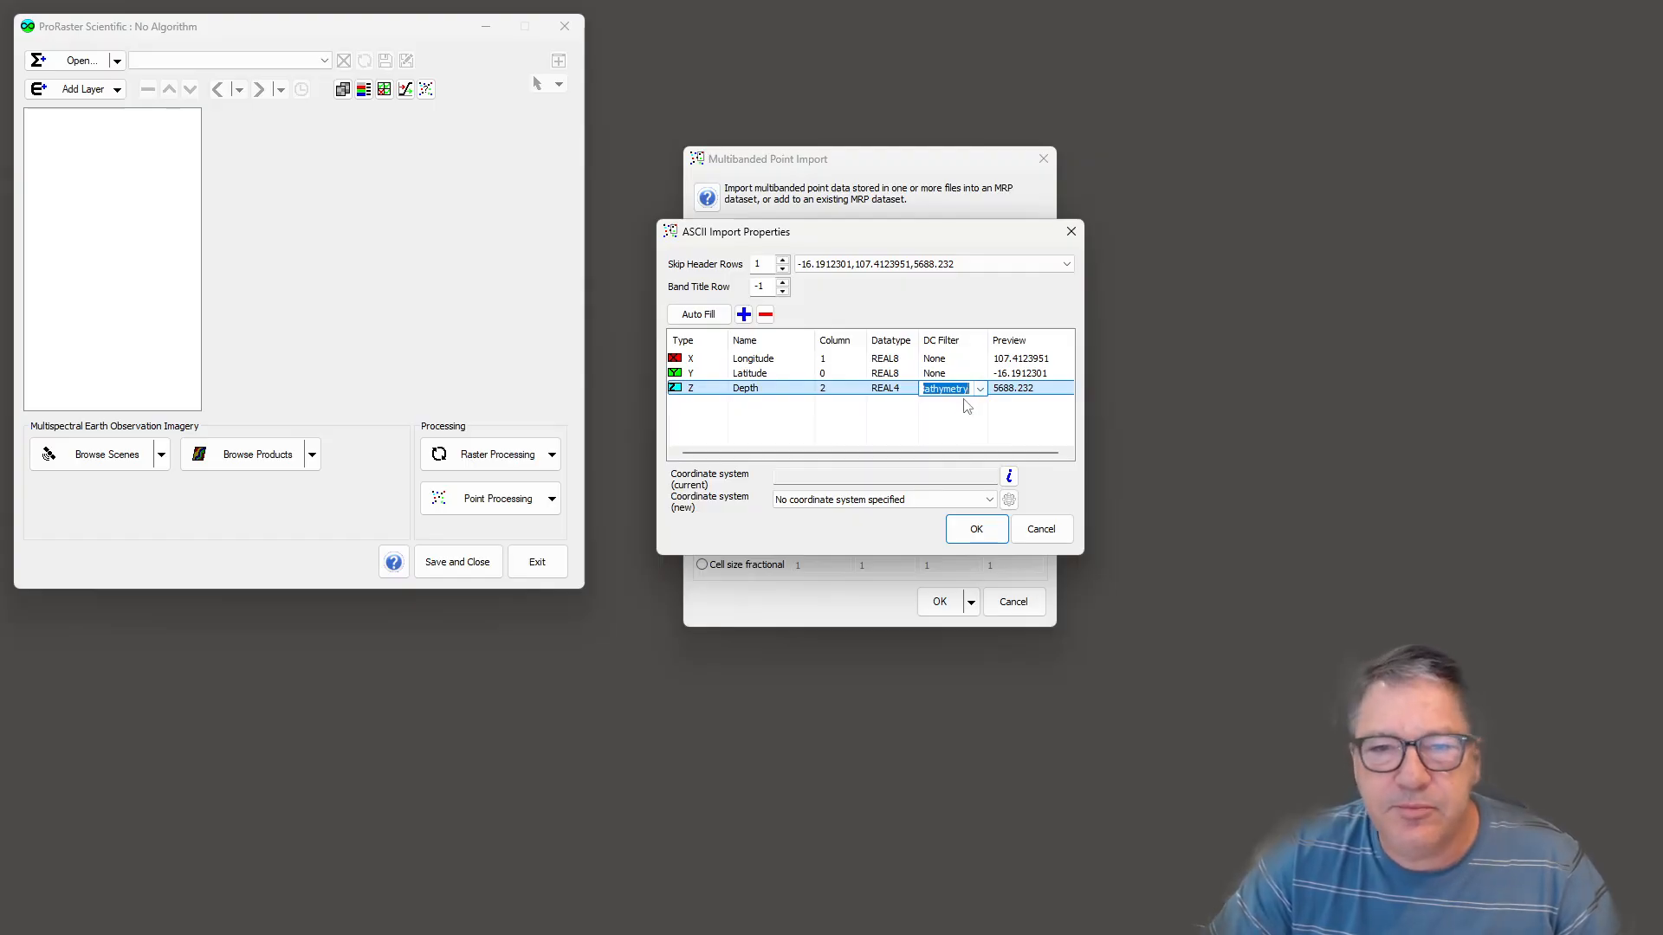
left_click(927, 422)
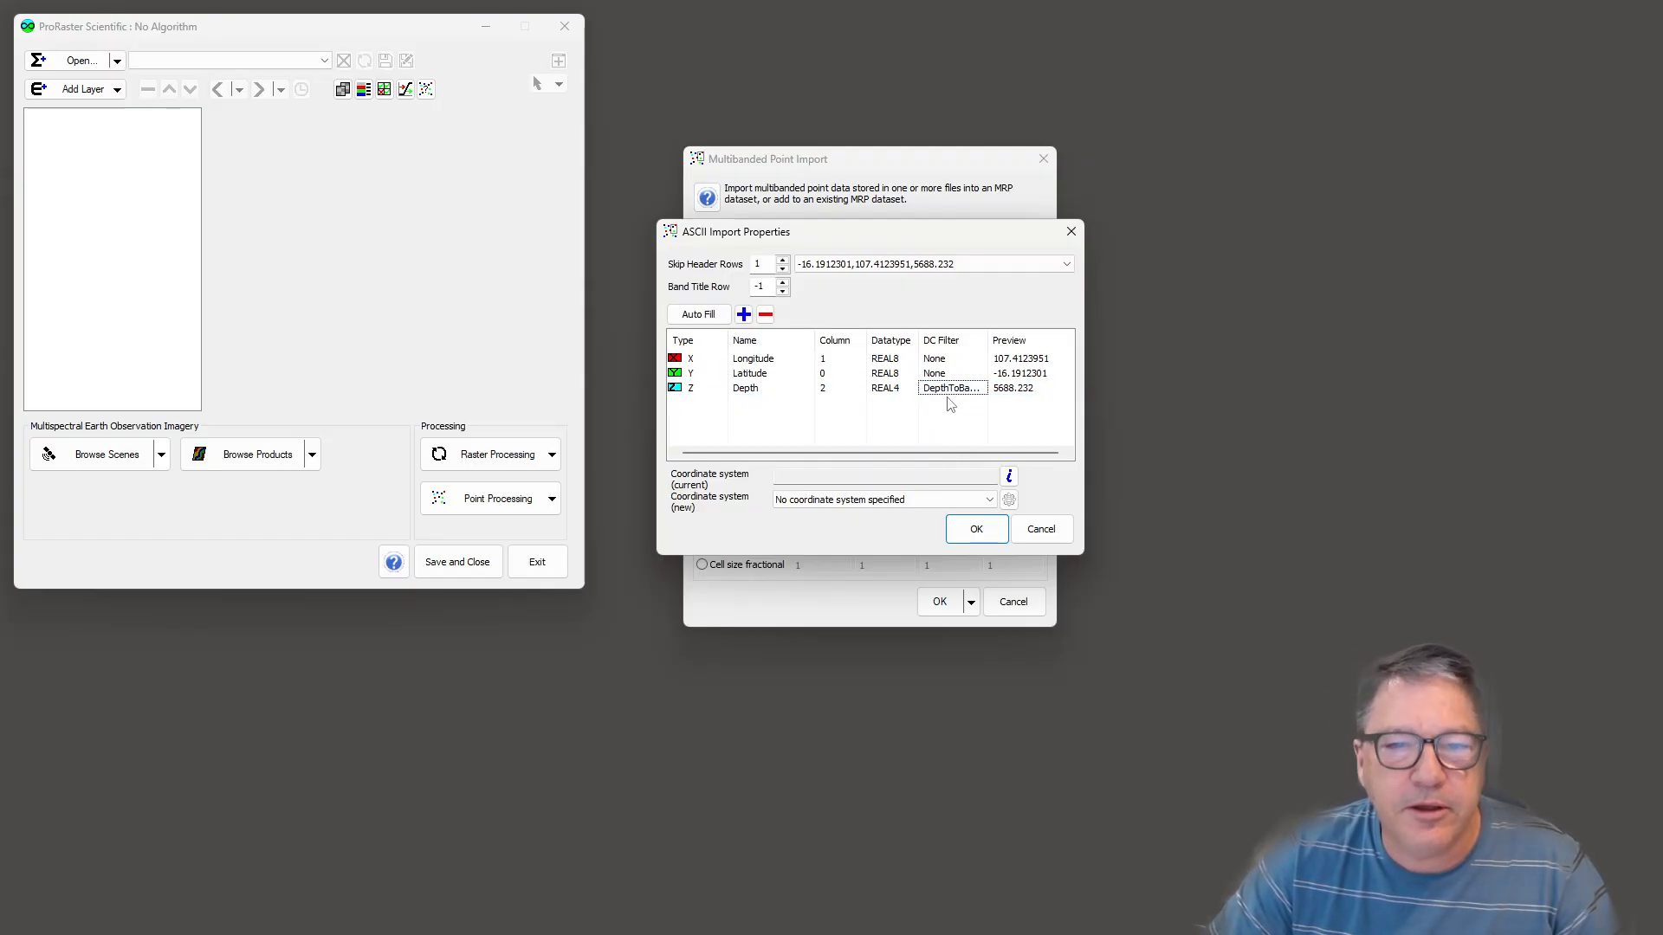
Set the input files' coordinate system to Longitude / Latitude (WGS 84) EPSG:4326 and accept the ASCII import properties.
left_click(986, 501)
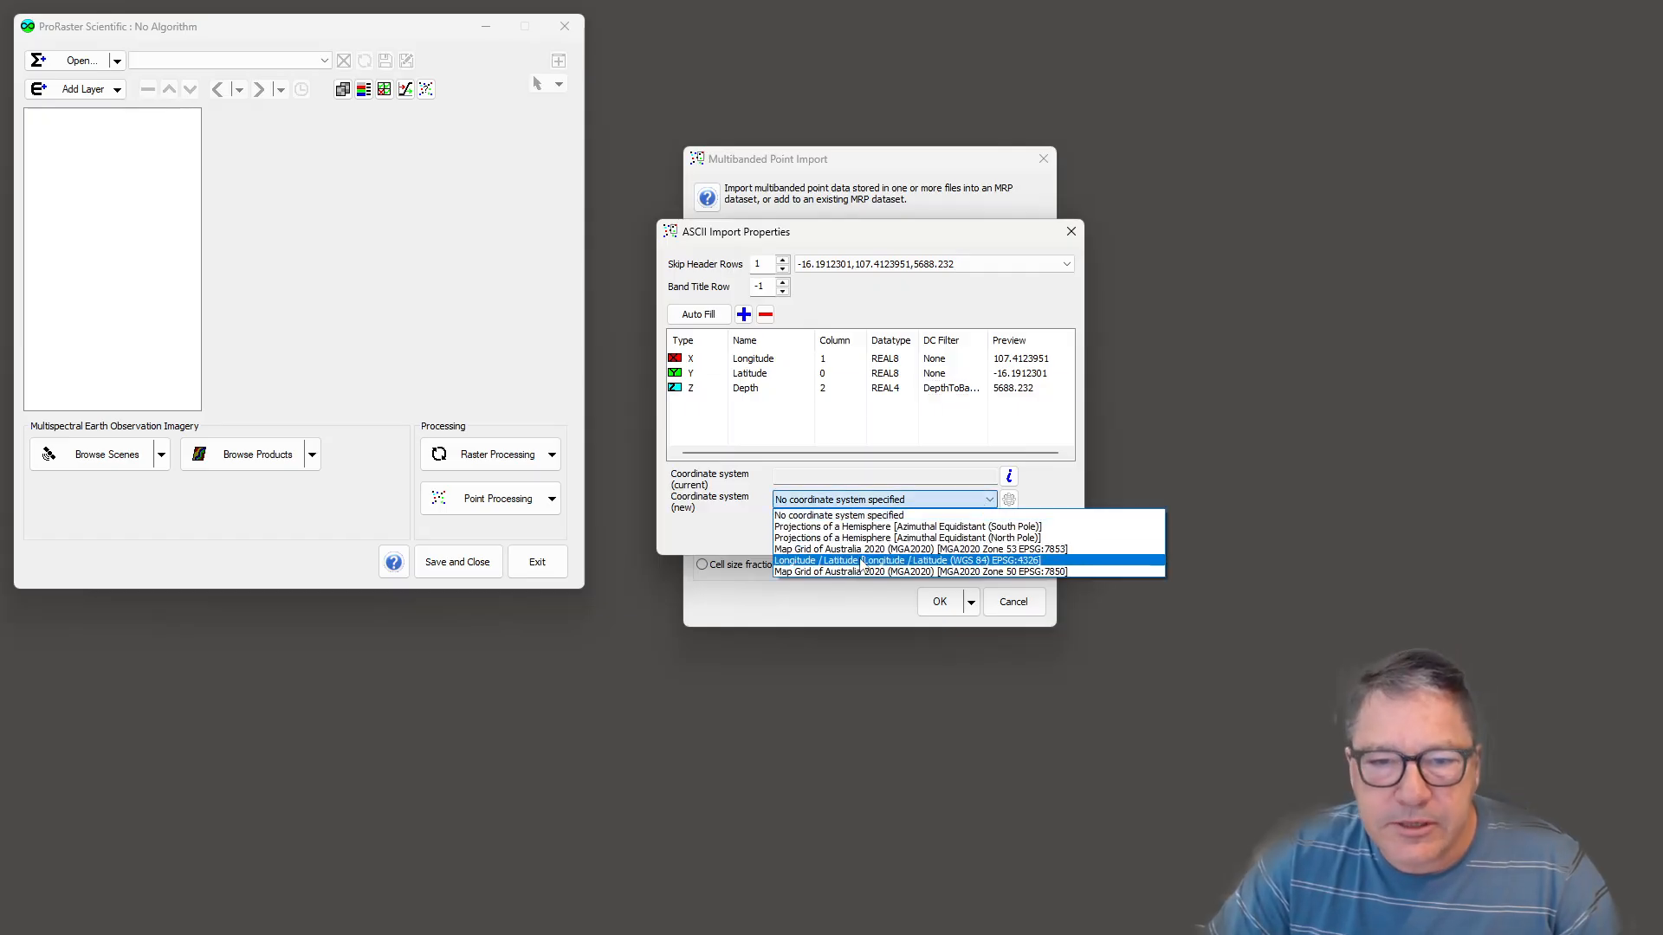
left_click(862, 561)
left_click(973, 530)
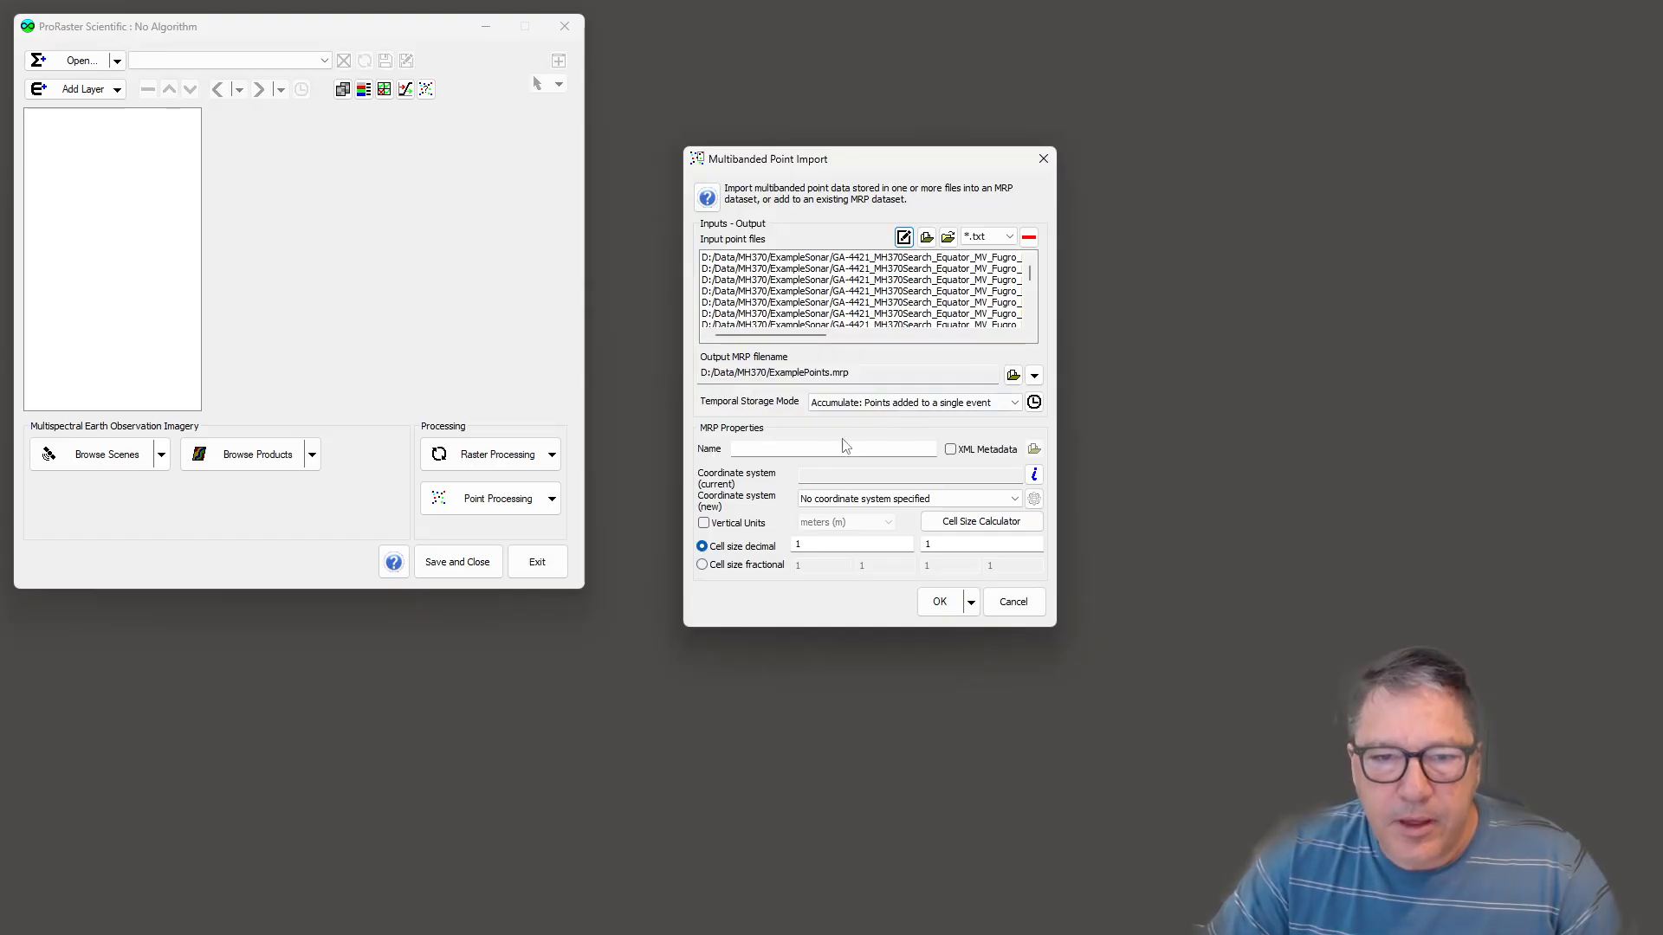
Define the MRP cell size fractionally as 1/3600 in both directions.
left_click(750, 566)
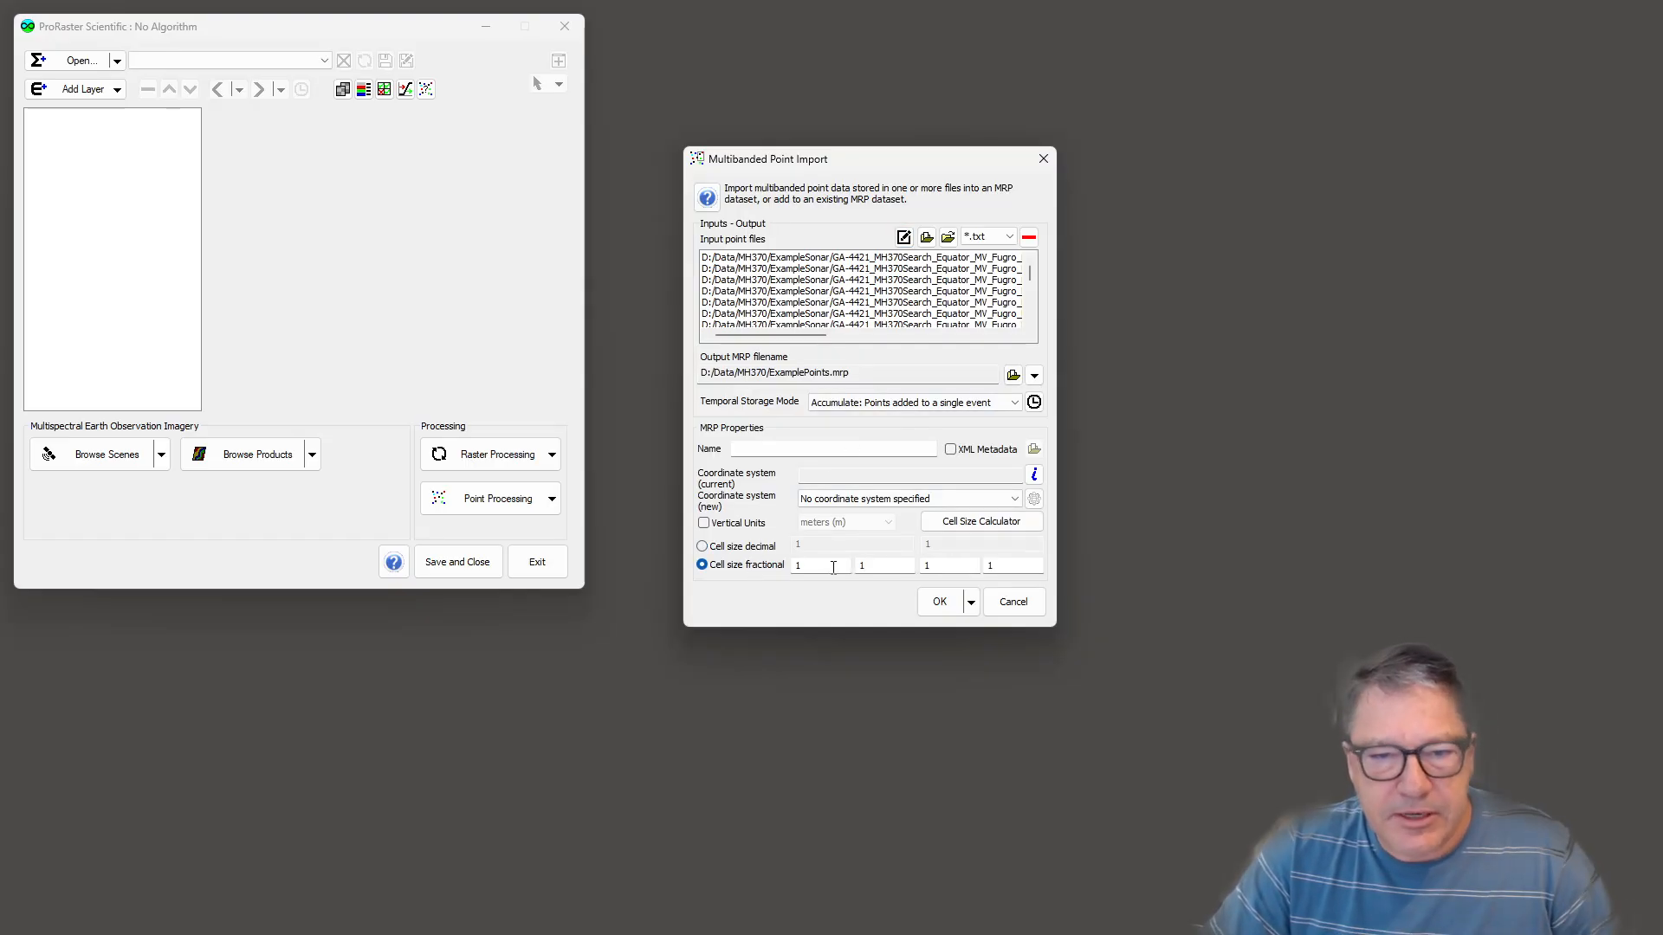
left_click_drag(867, 566, 826, 562)
type("36")
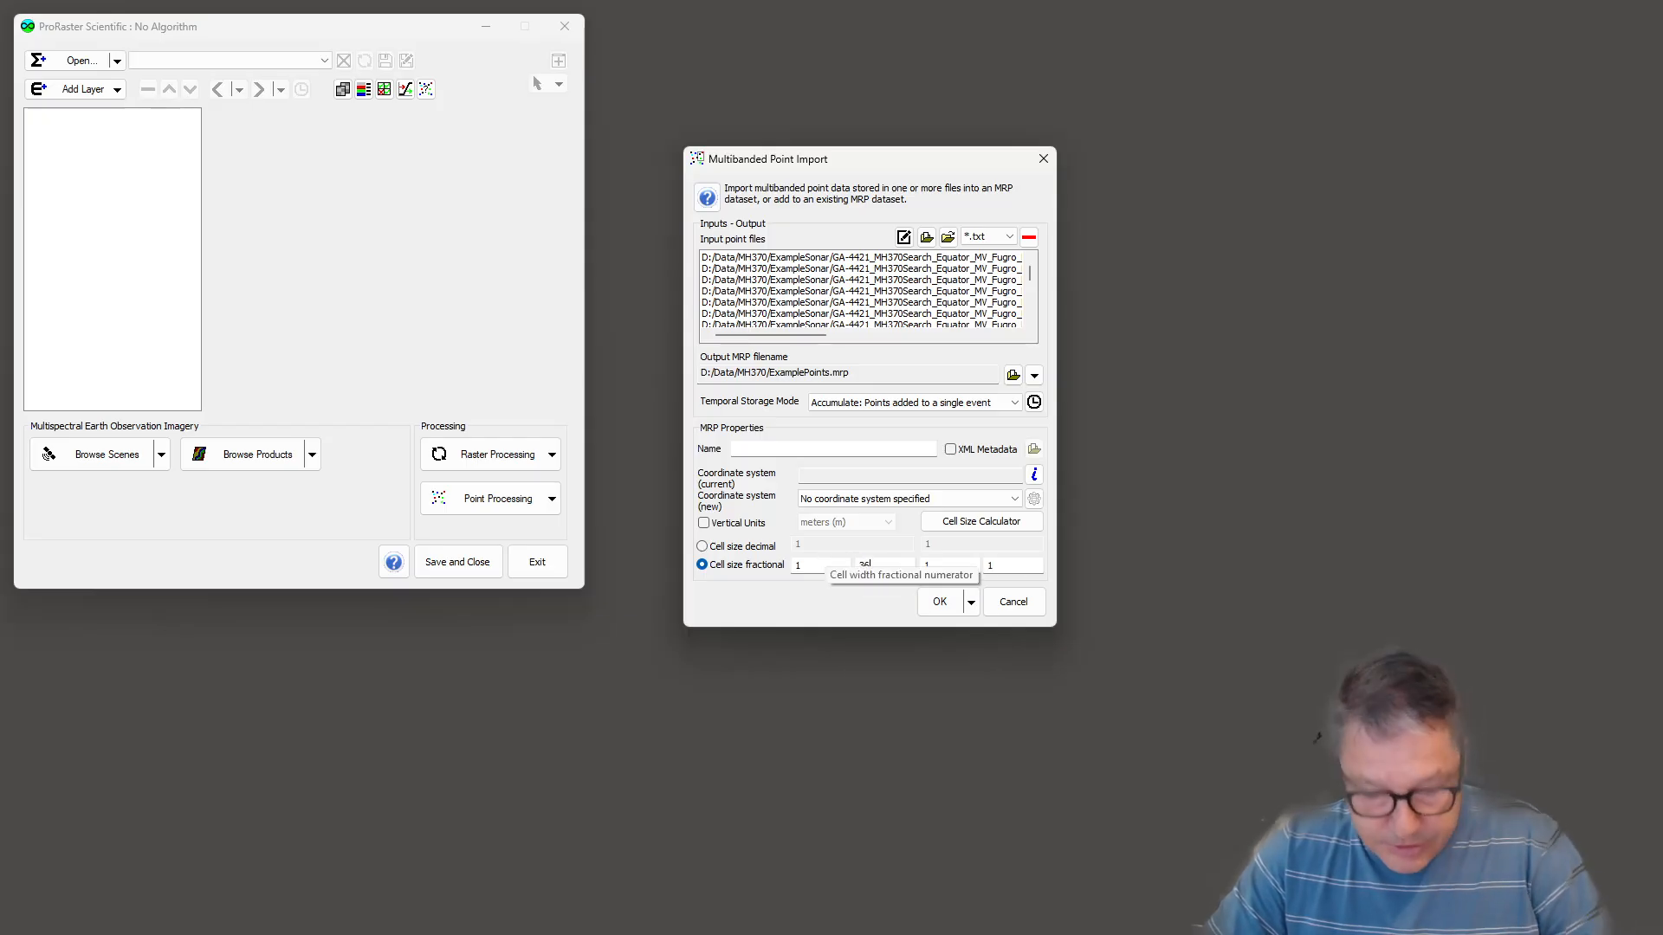
type("00")
key("Tab")
key("Tab")
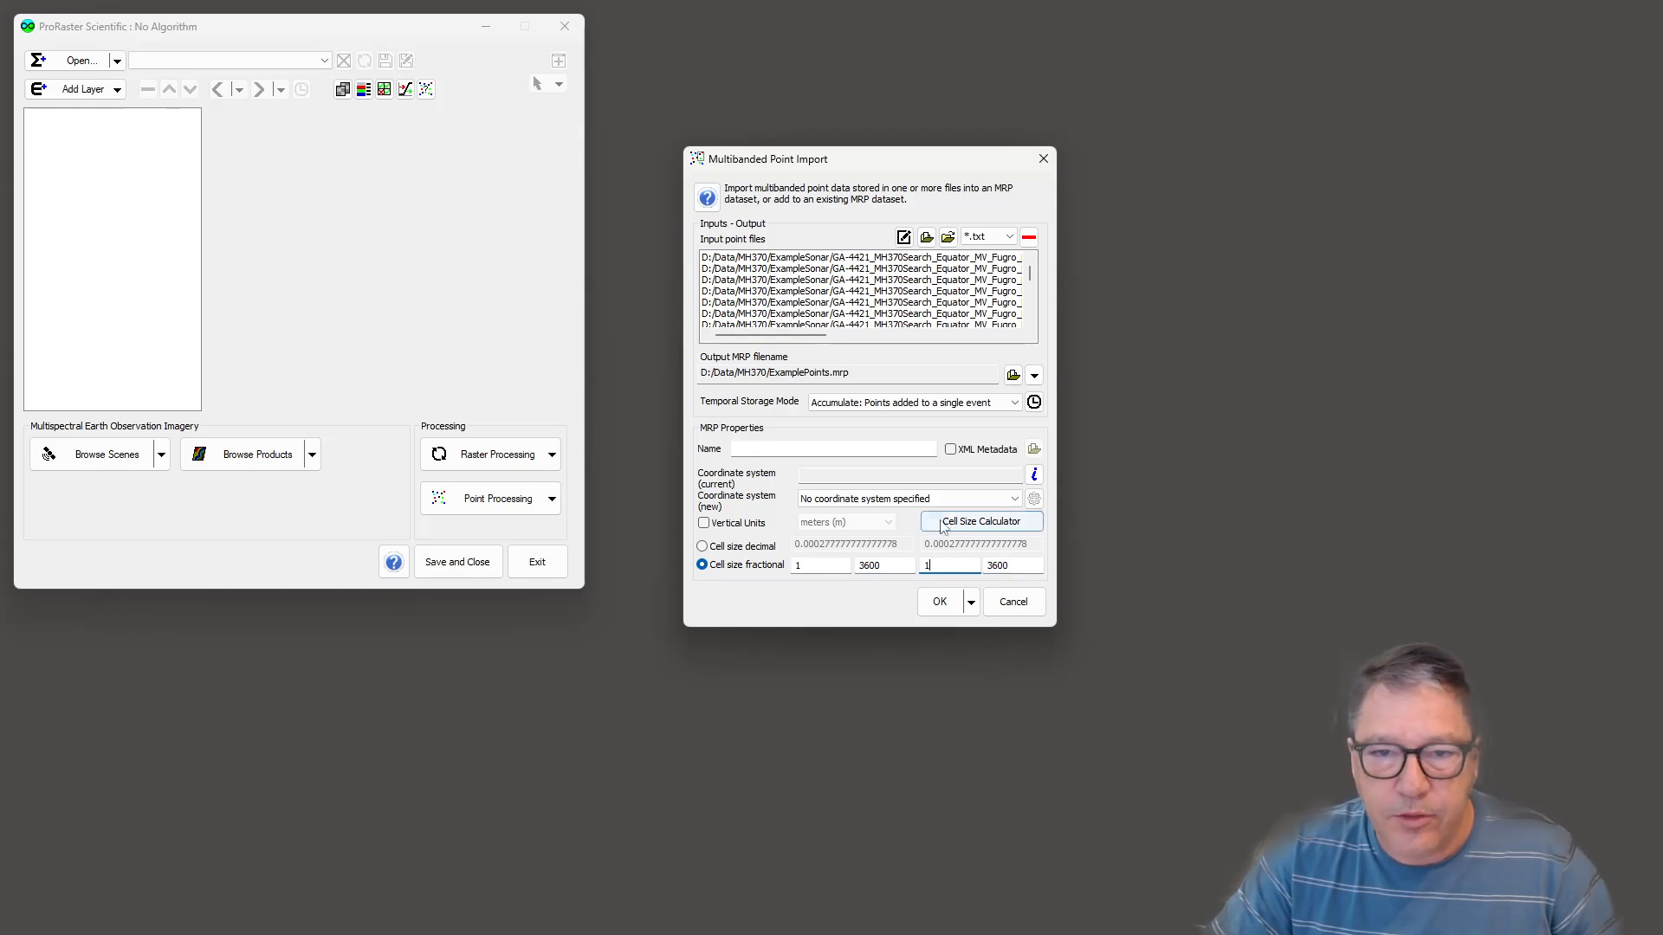
Set the MRP coordinate system to Longitude / Latitude (WGS 84), run the multibanded point import and close its progress report.
left_click(901, 499)
left_click(847, 559)
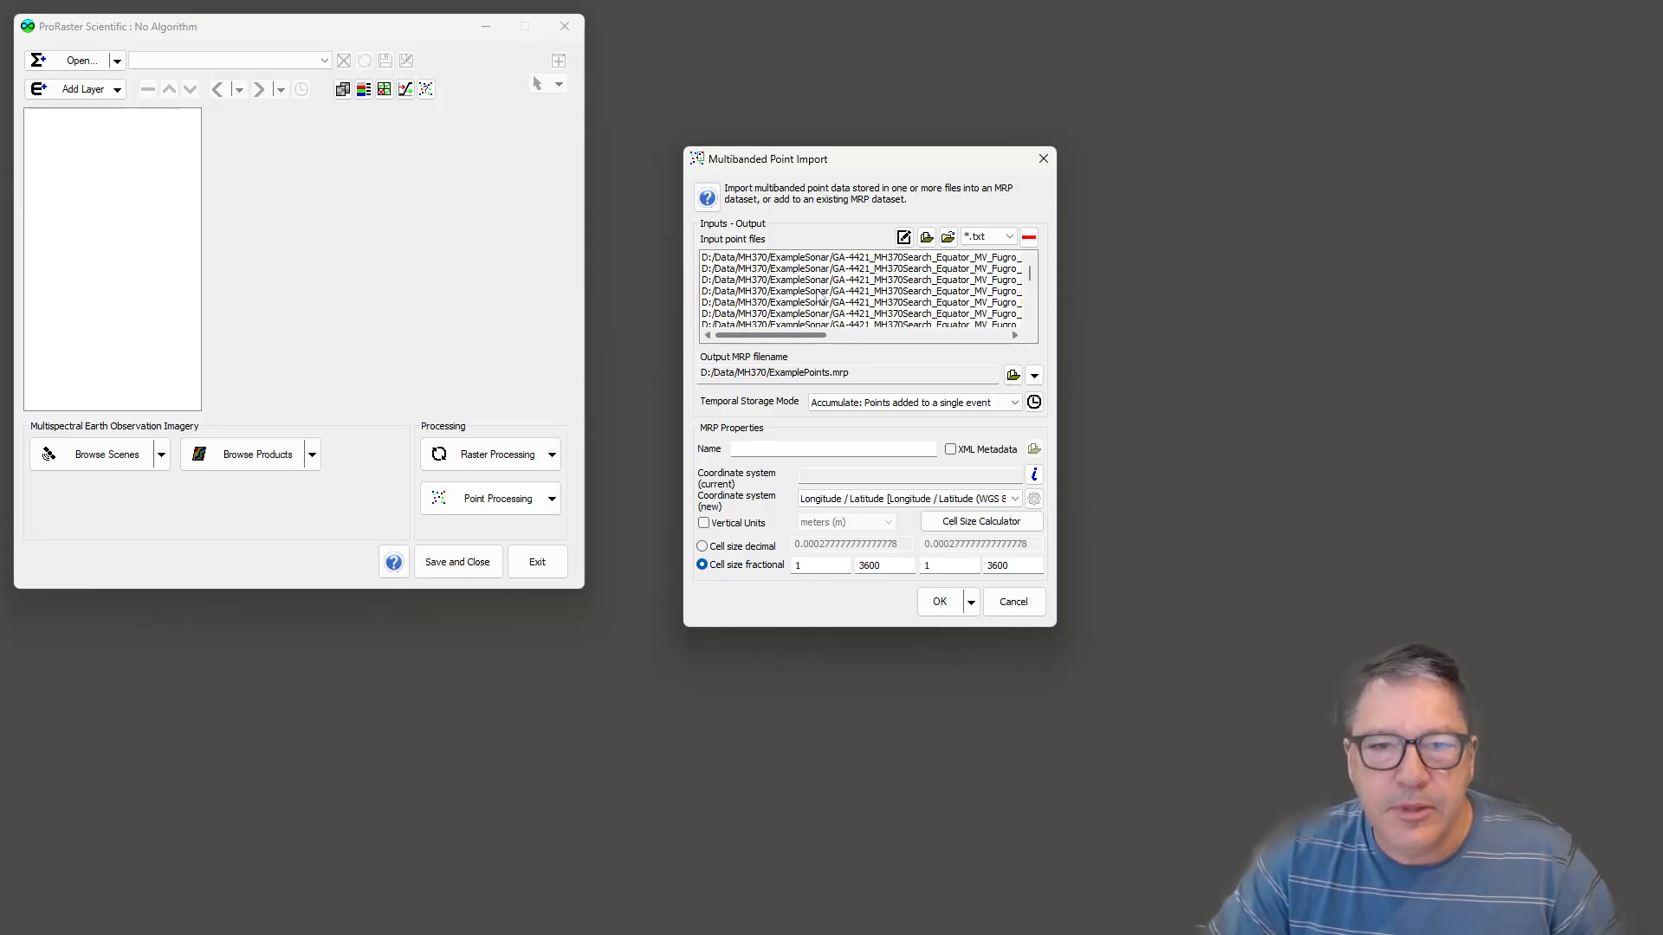
left_click(942, 602)
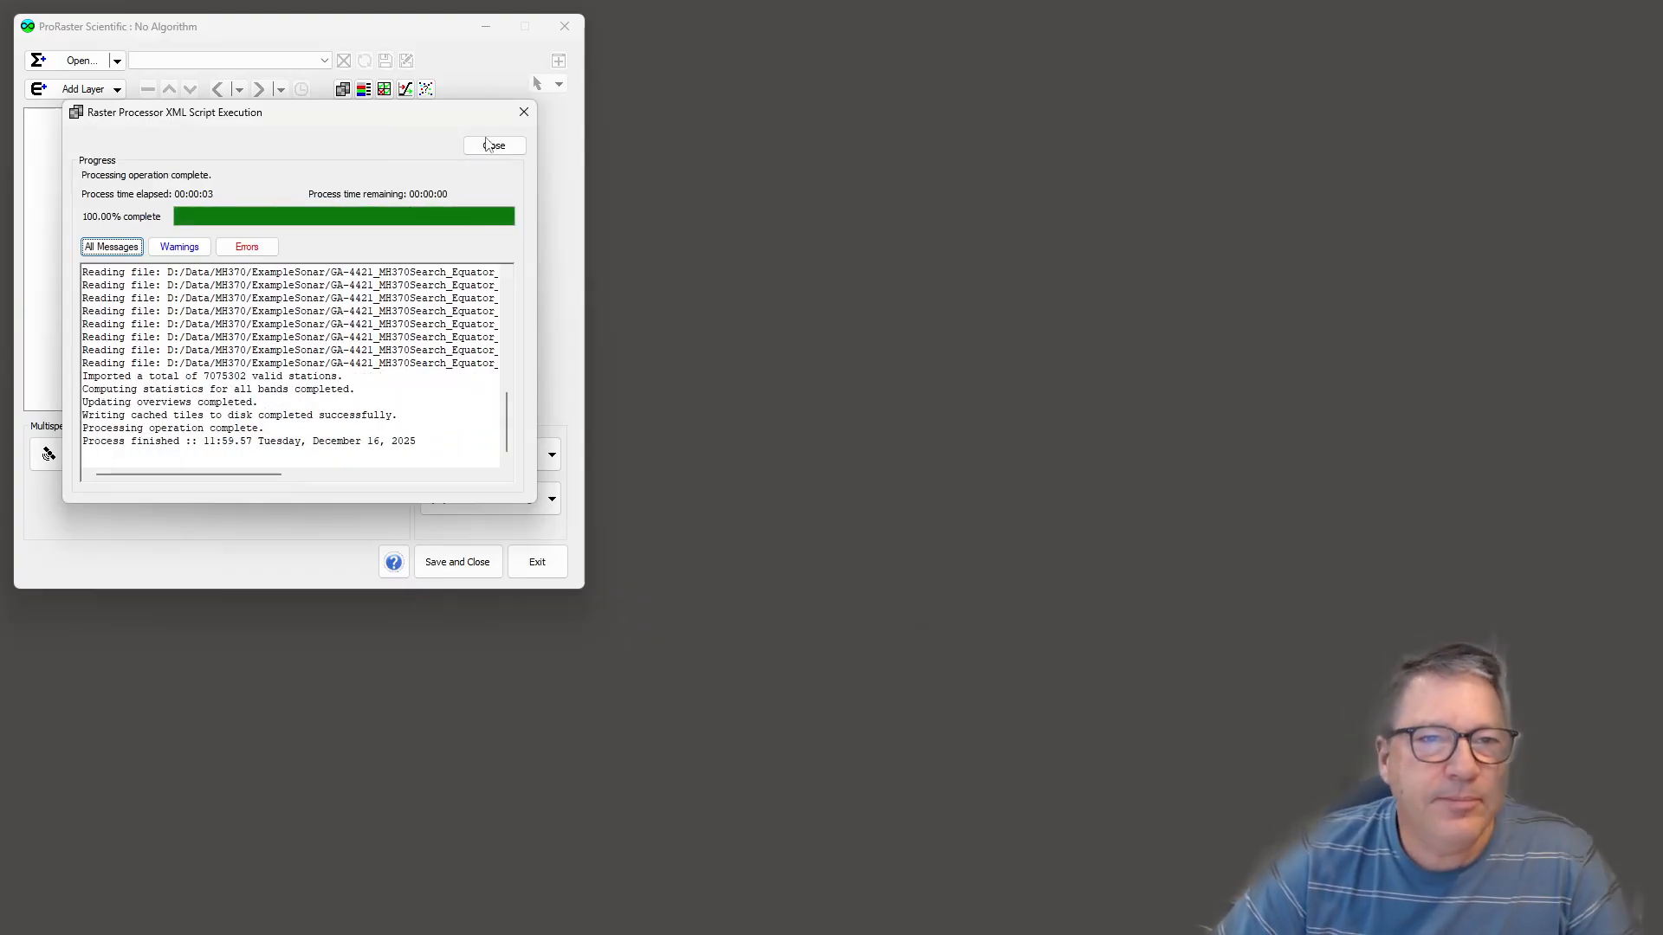
left_click(494, 145)
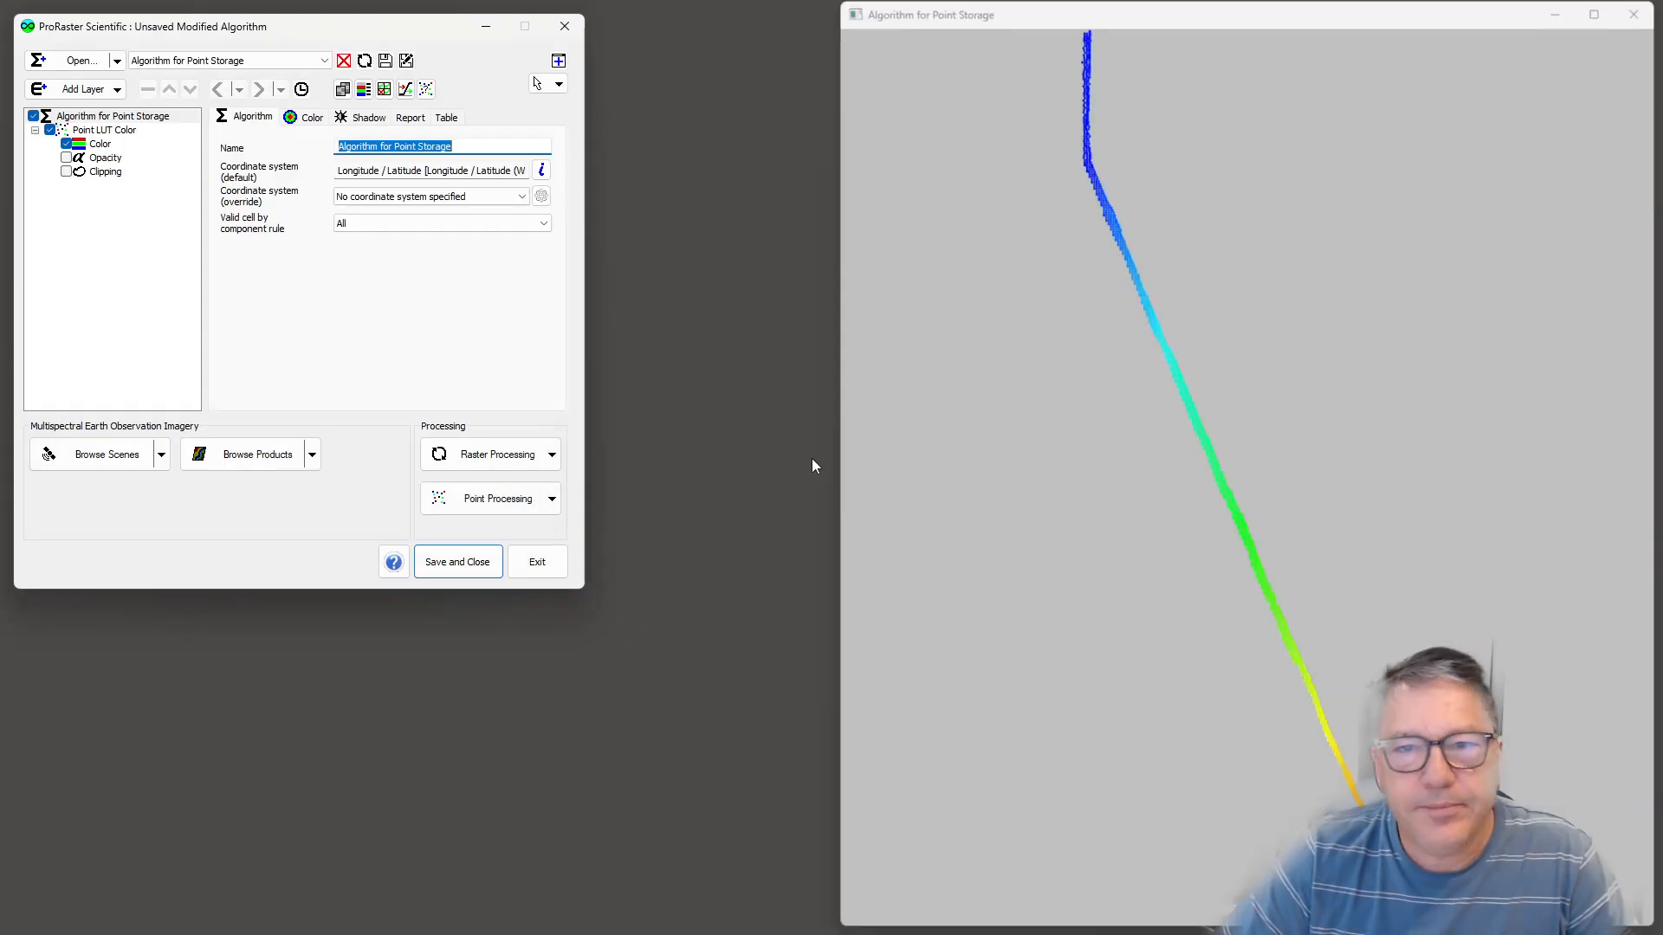
Colour the points by the Depth band of ExamplePoints using a Stable Equal Area Transform.
left_click(100, 144)
left_click(494, 191)
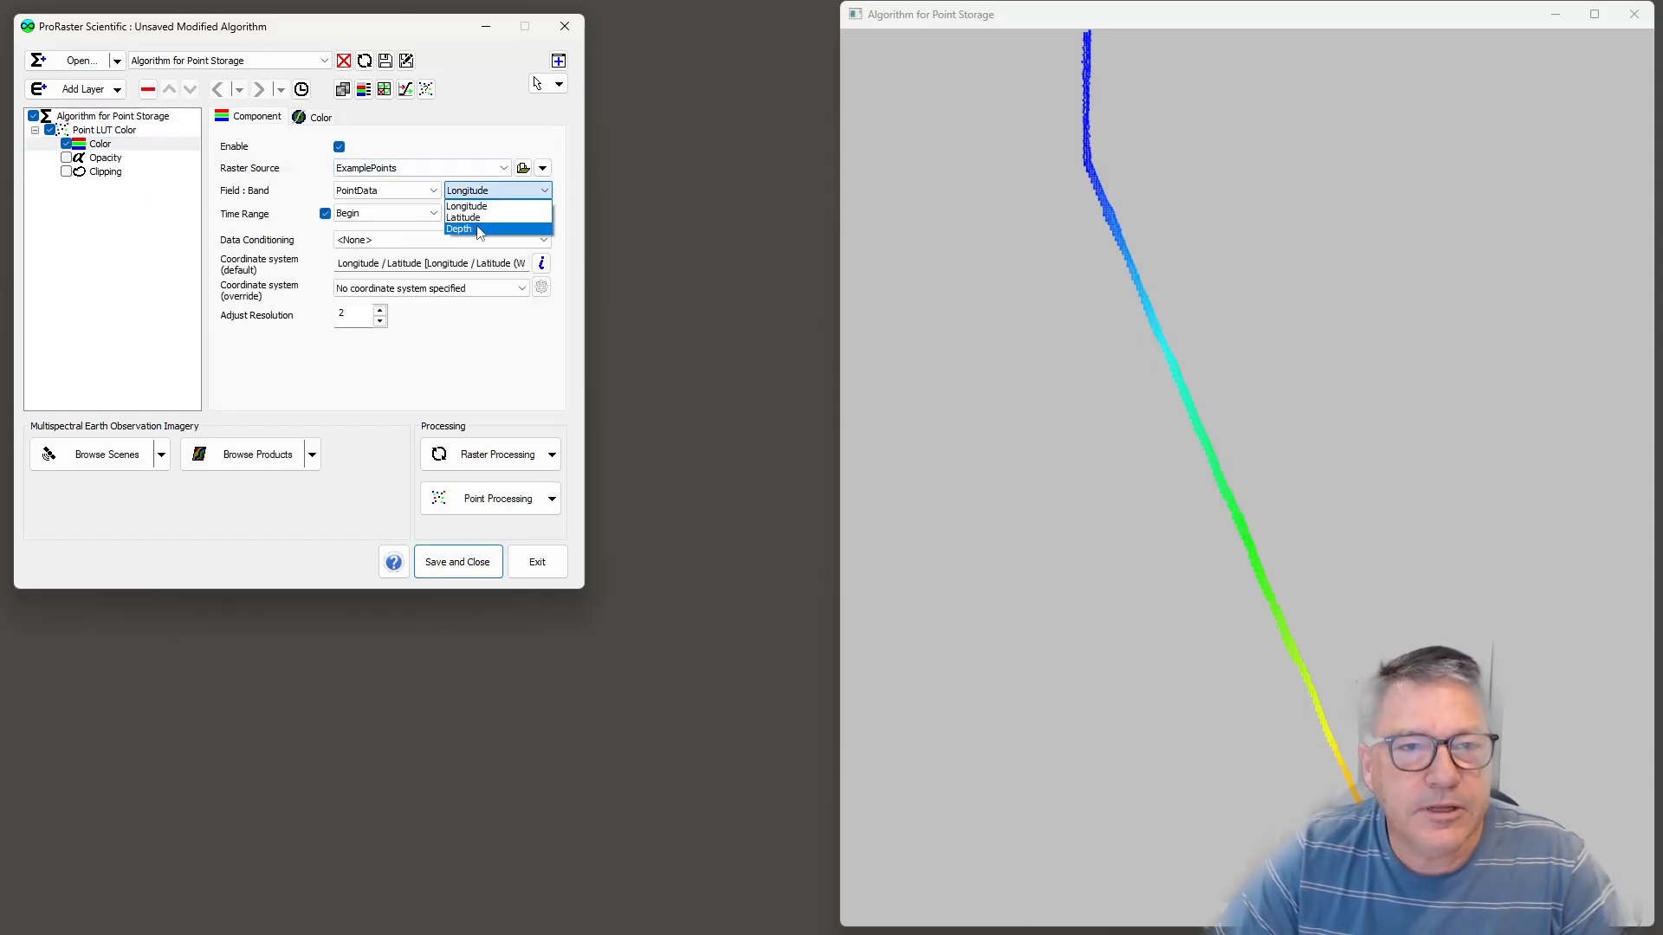
left_click(485, 226)
left_click(320, 117)
left_click(381, 148)
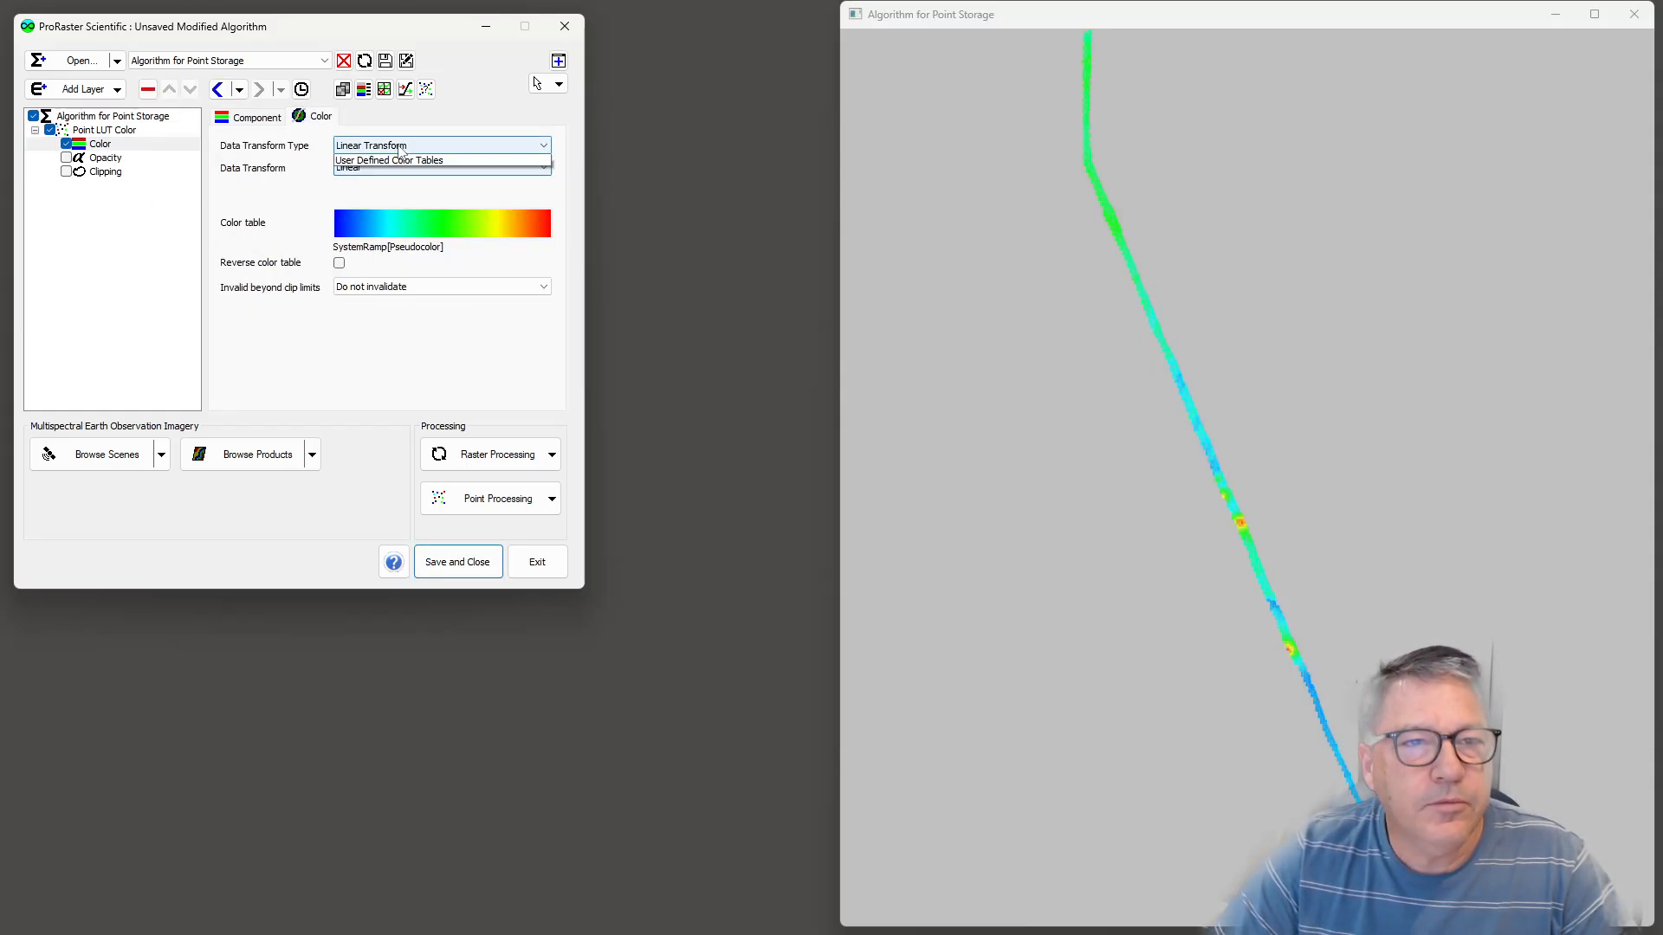
left_click(382, 217)
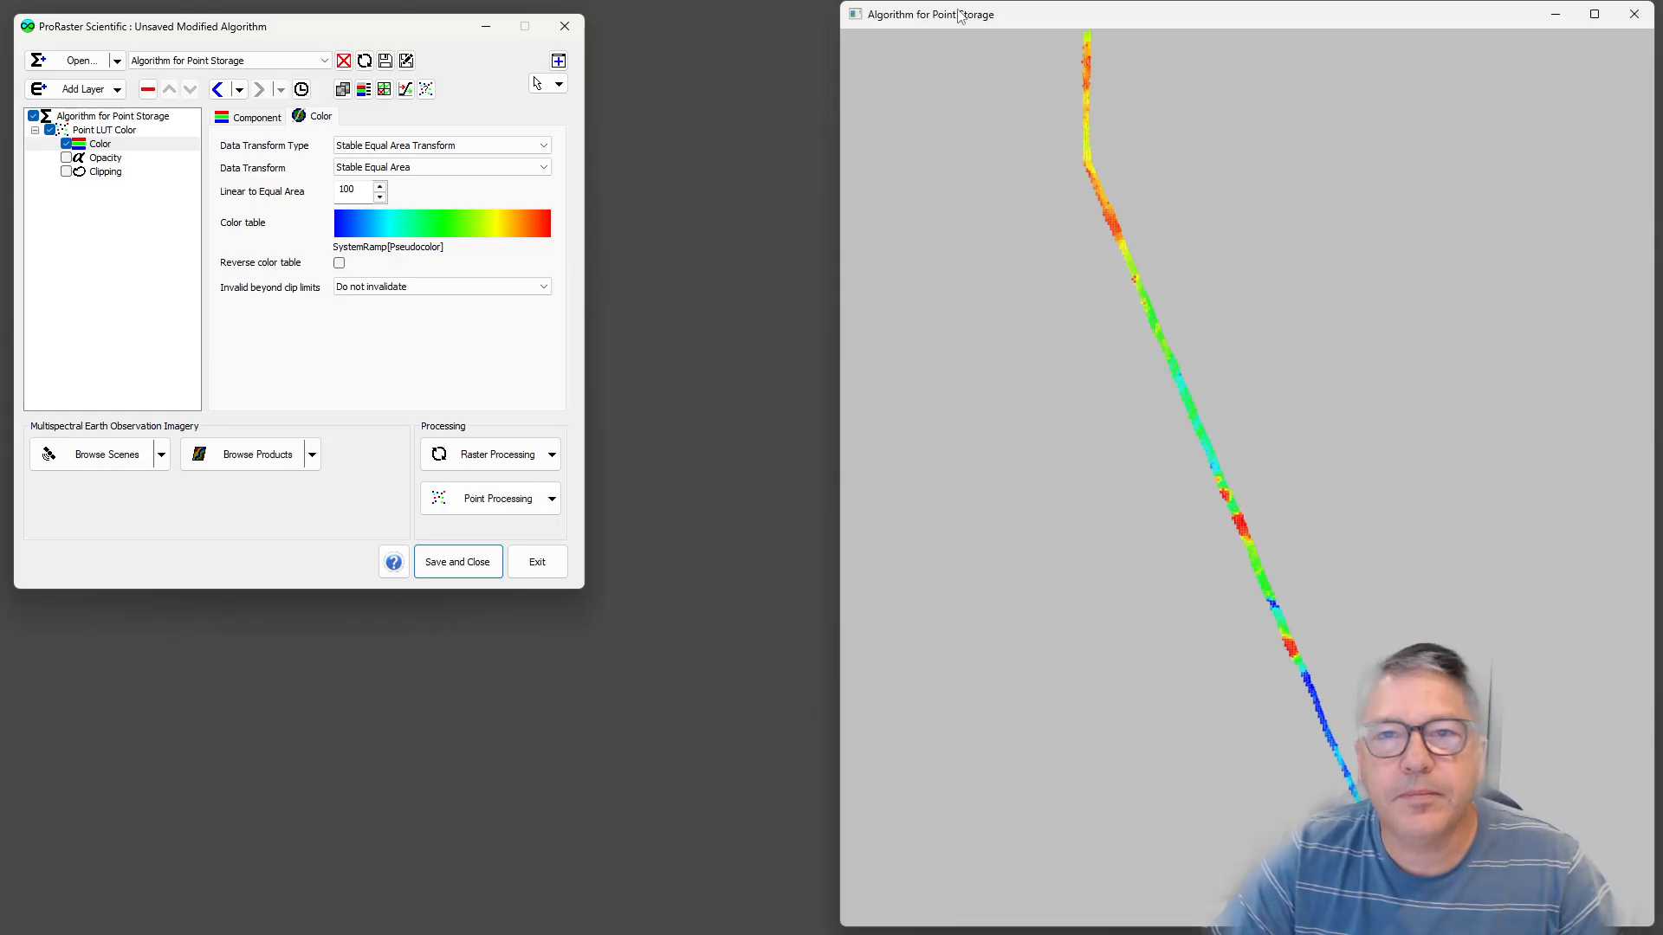
Maximize the map window and set the Point LUT Color layer's point size to 12.
double_click(900, 14)
scroll(669, 50, "up", 8)
left_click_drag(667, 53, 735, 251)
right_click(743, 244)
left_click(780, 255)
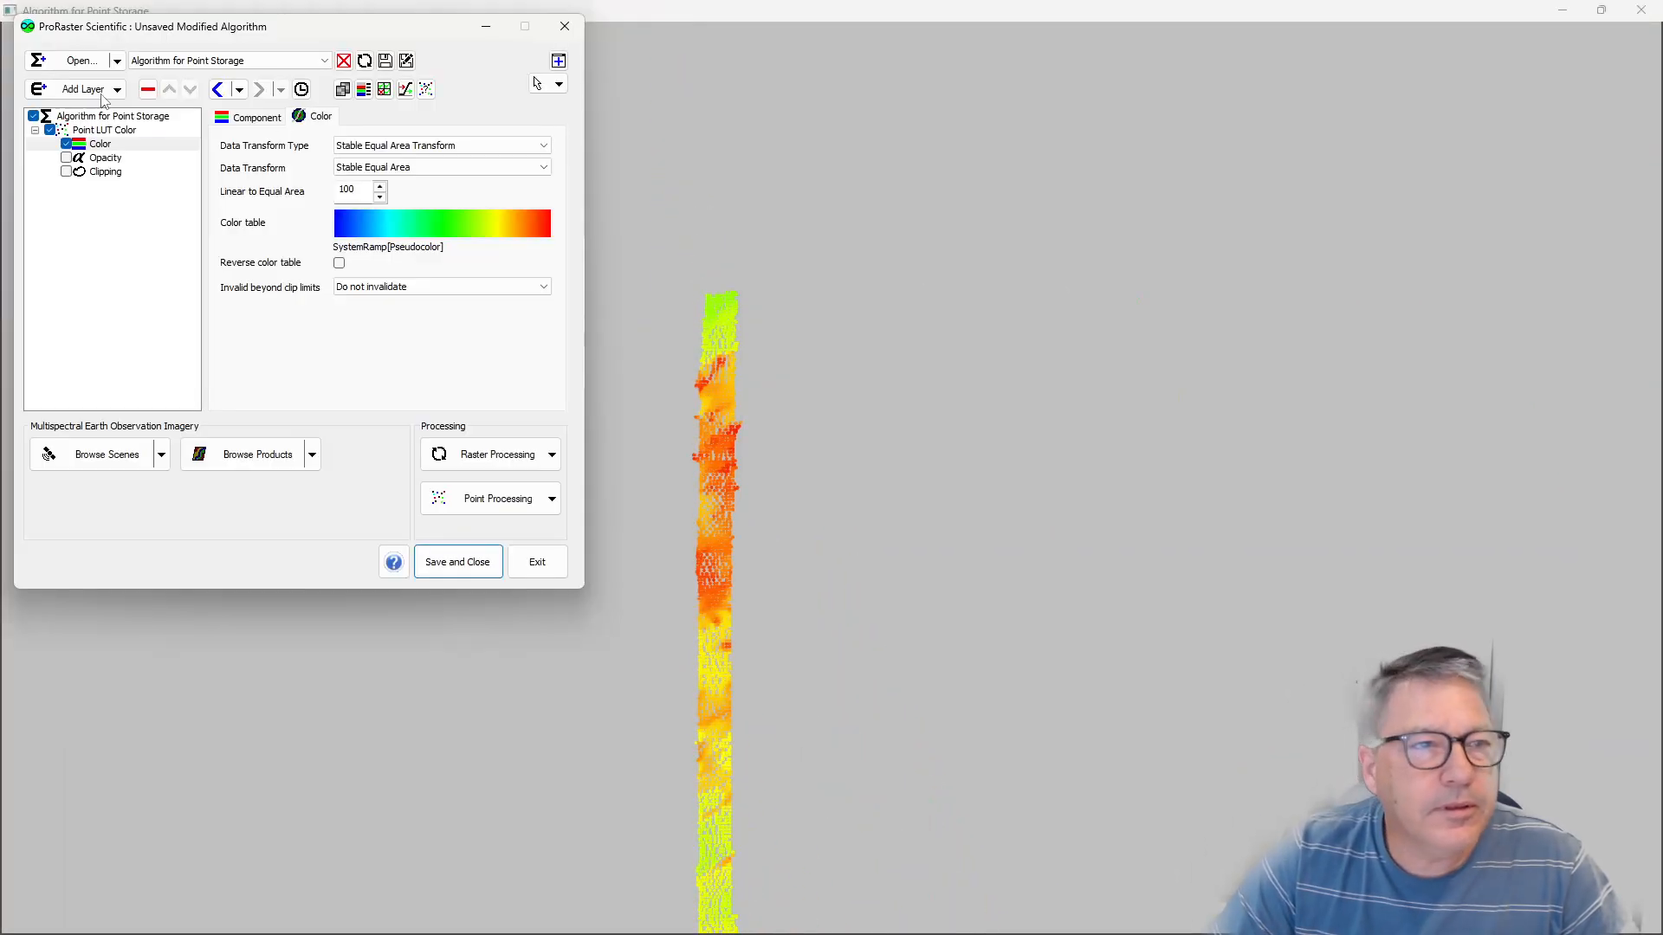
left_click(117, 116)
left_click(131, 133)
left_click(346, 116)
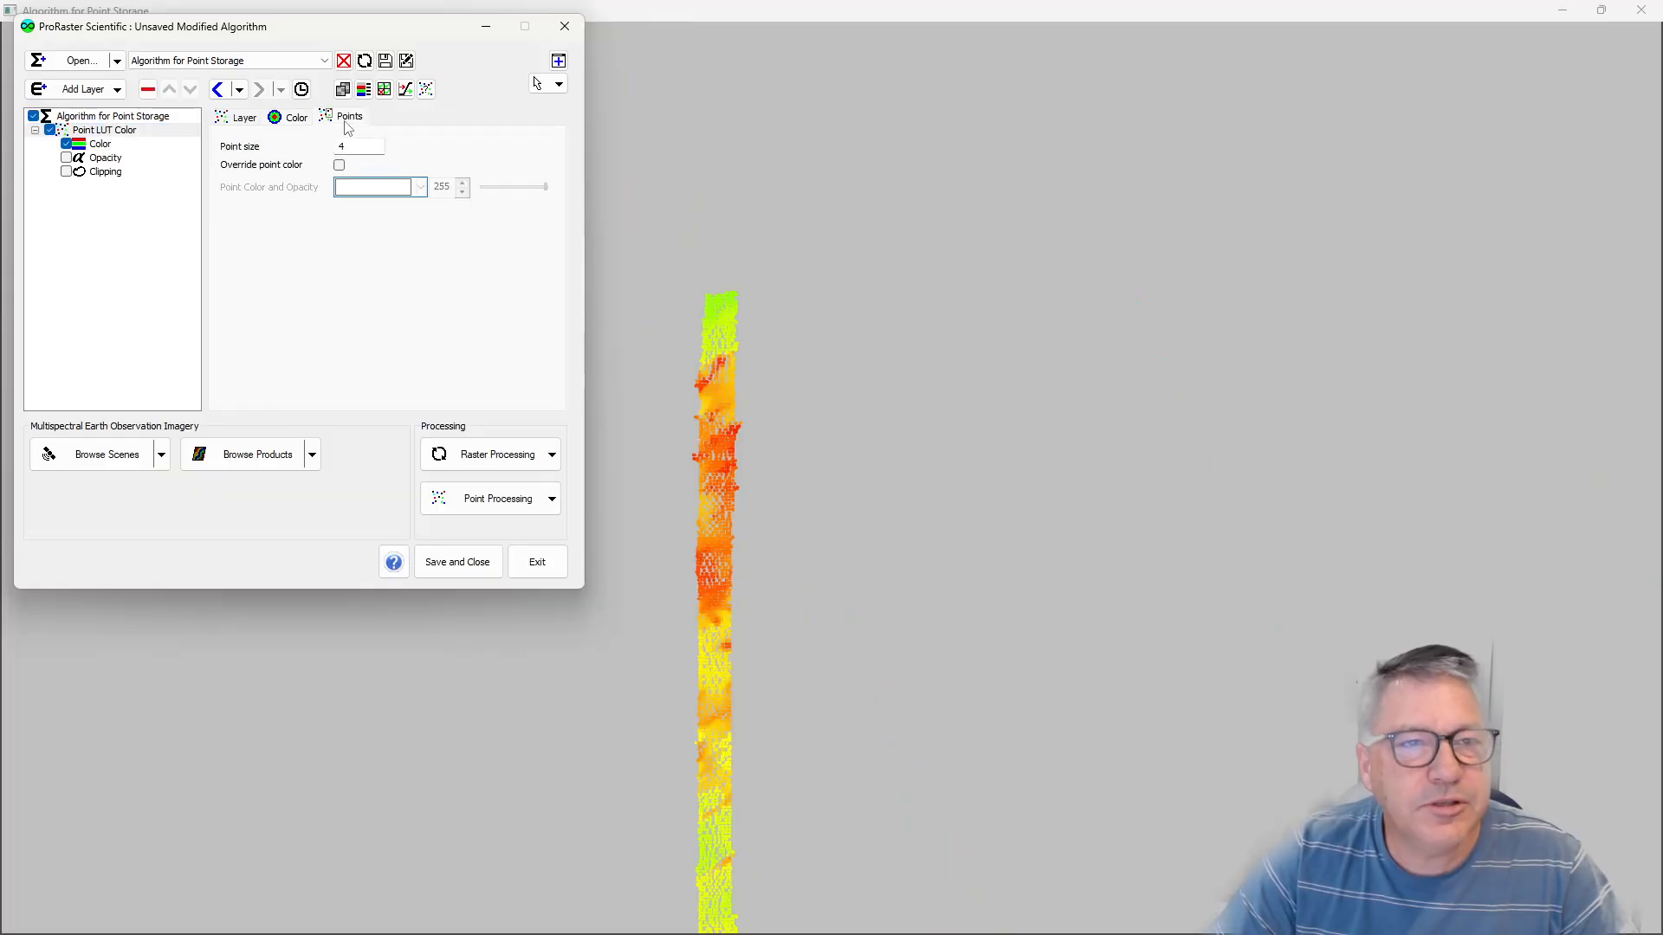
type("12")
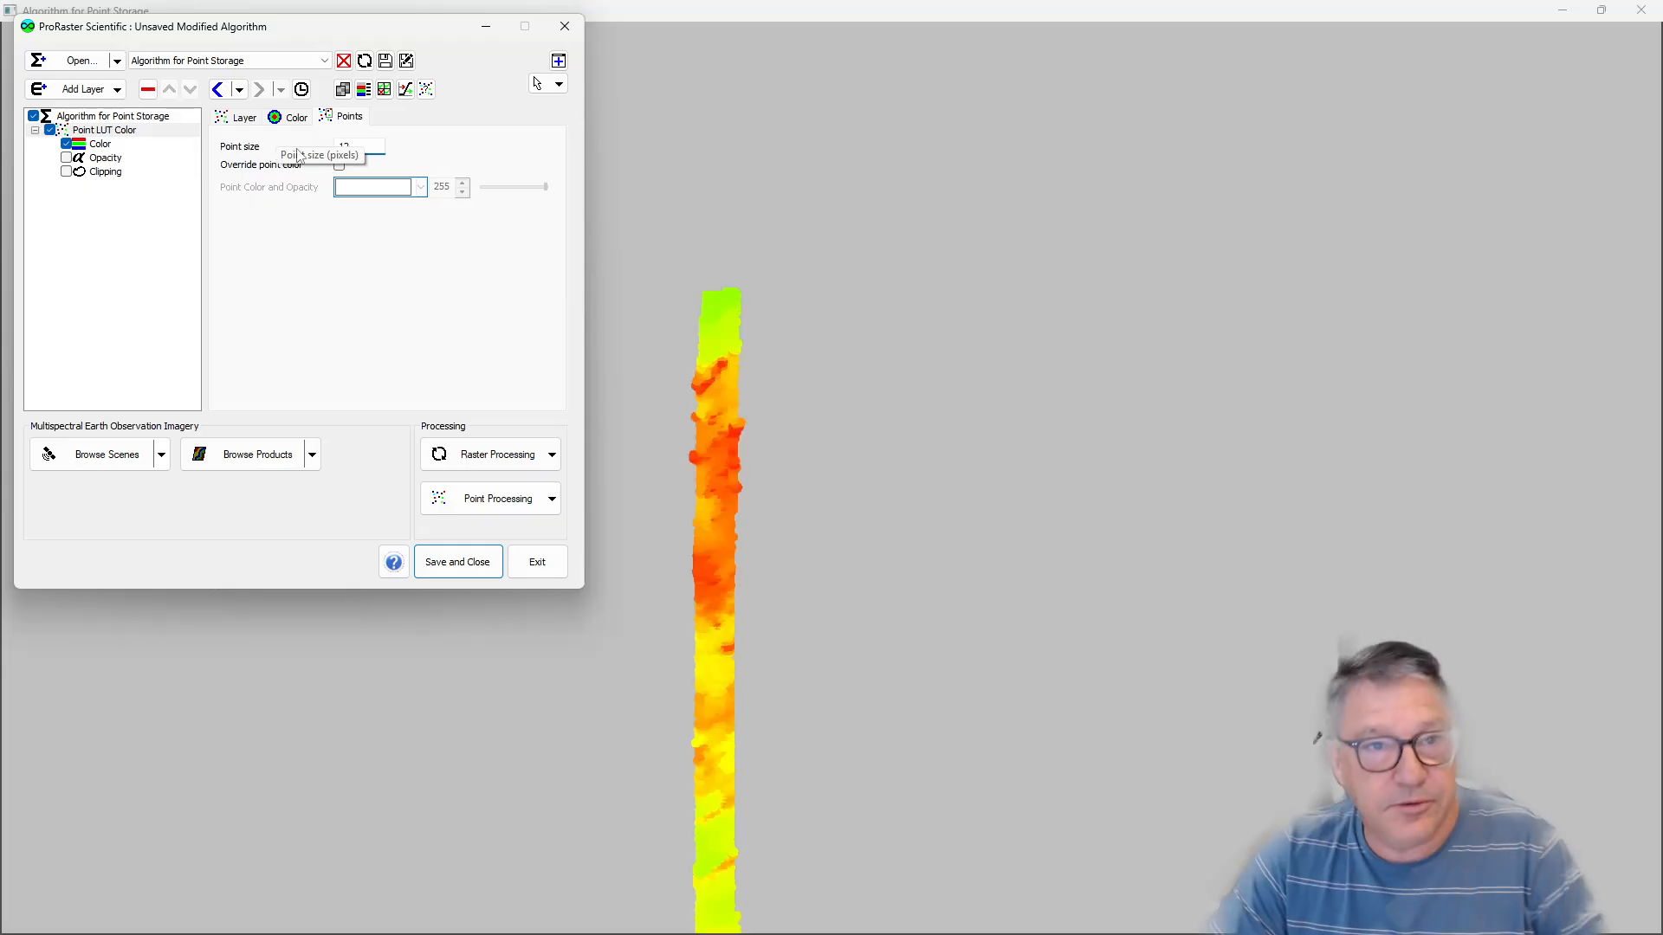
Turn on the map tooltip and inspect the coordinates and depth of an individual sonar point.
left_click_drag(752, 489, 827, 408)
scroll(792, 336, "up", 5)
scroll(849, 346, "up", 10)
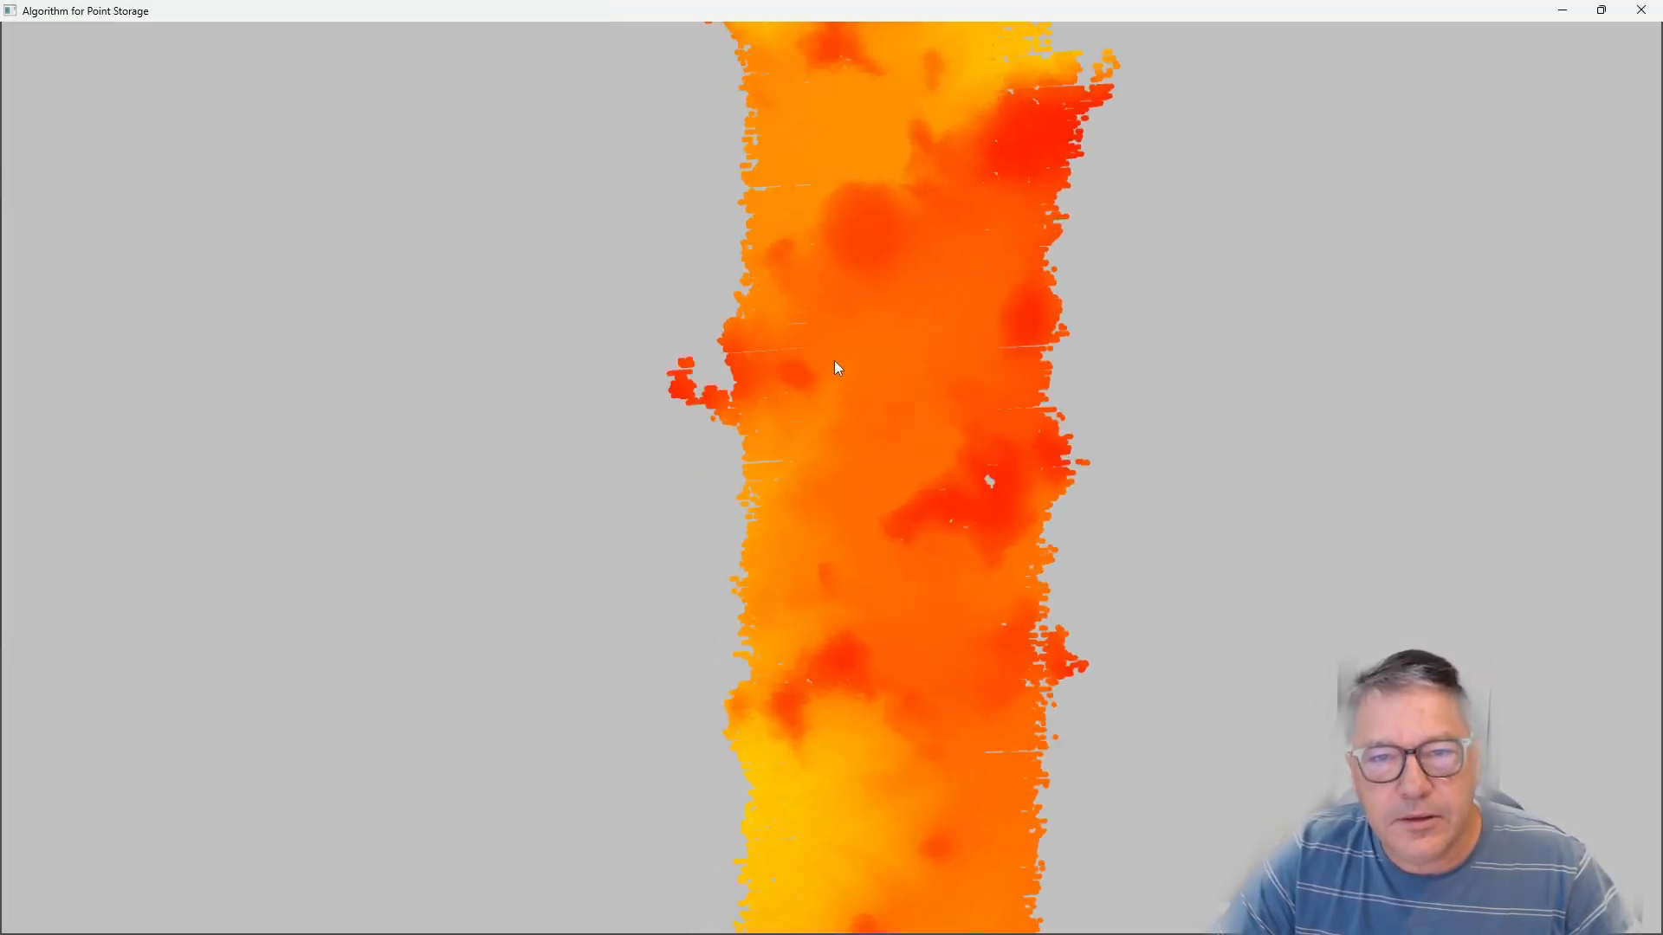
scroll(862, 389, "up", 10)
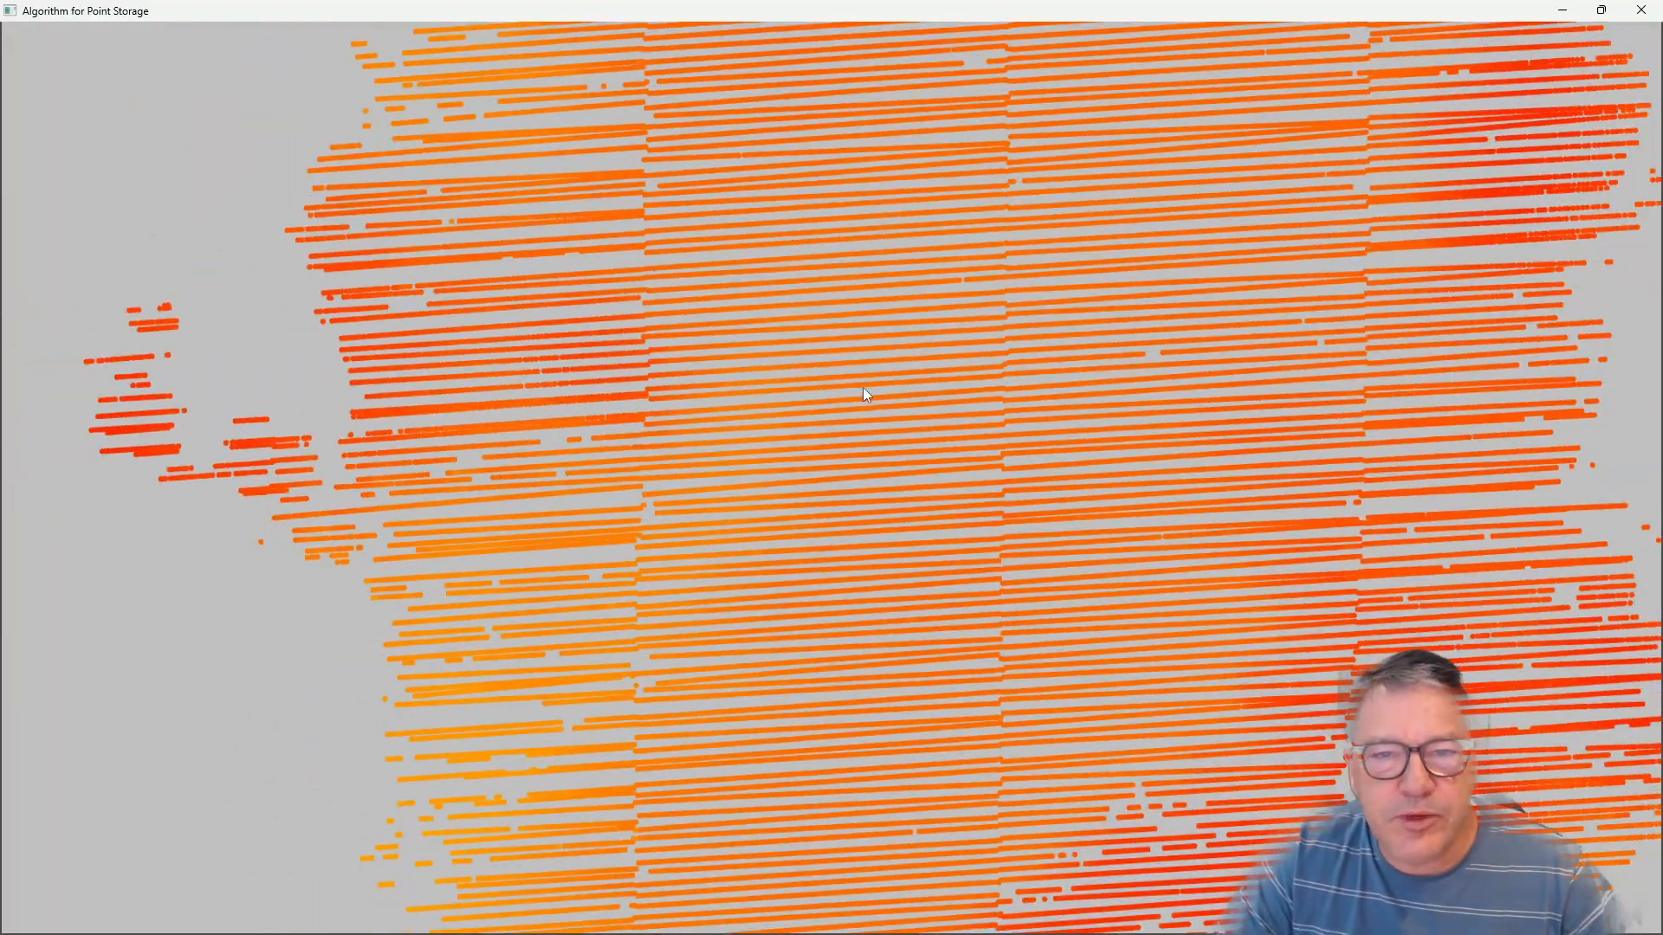
scroll(839, 382, "up", 3)
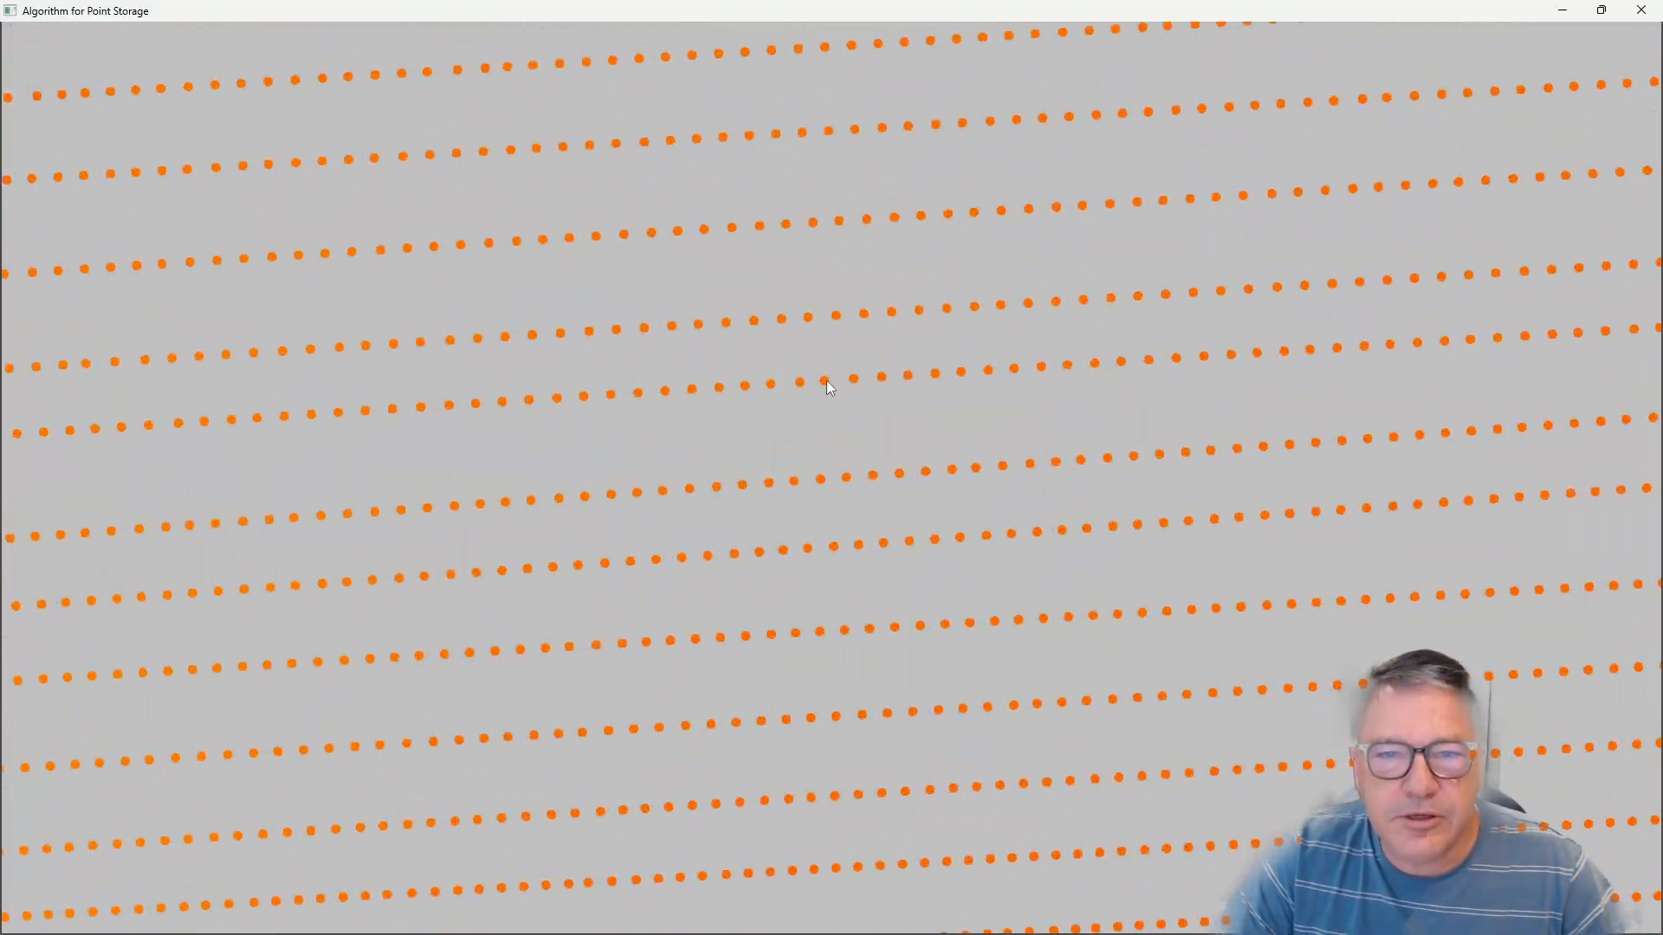
right_click(826, 381)
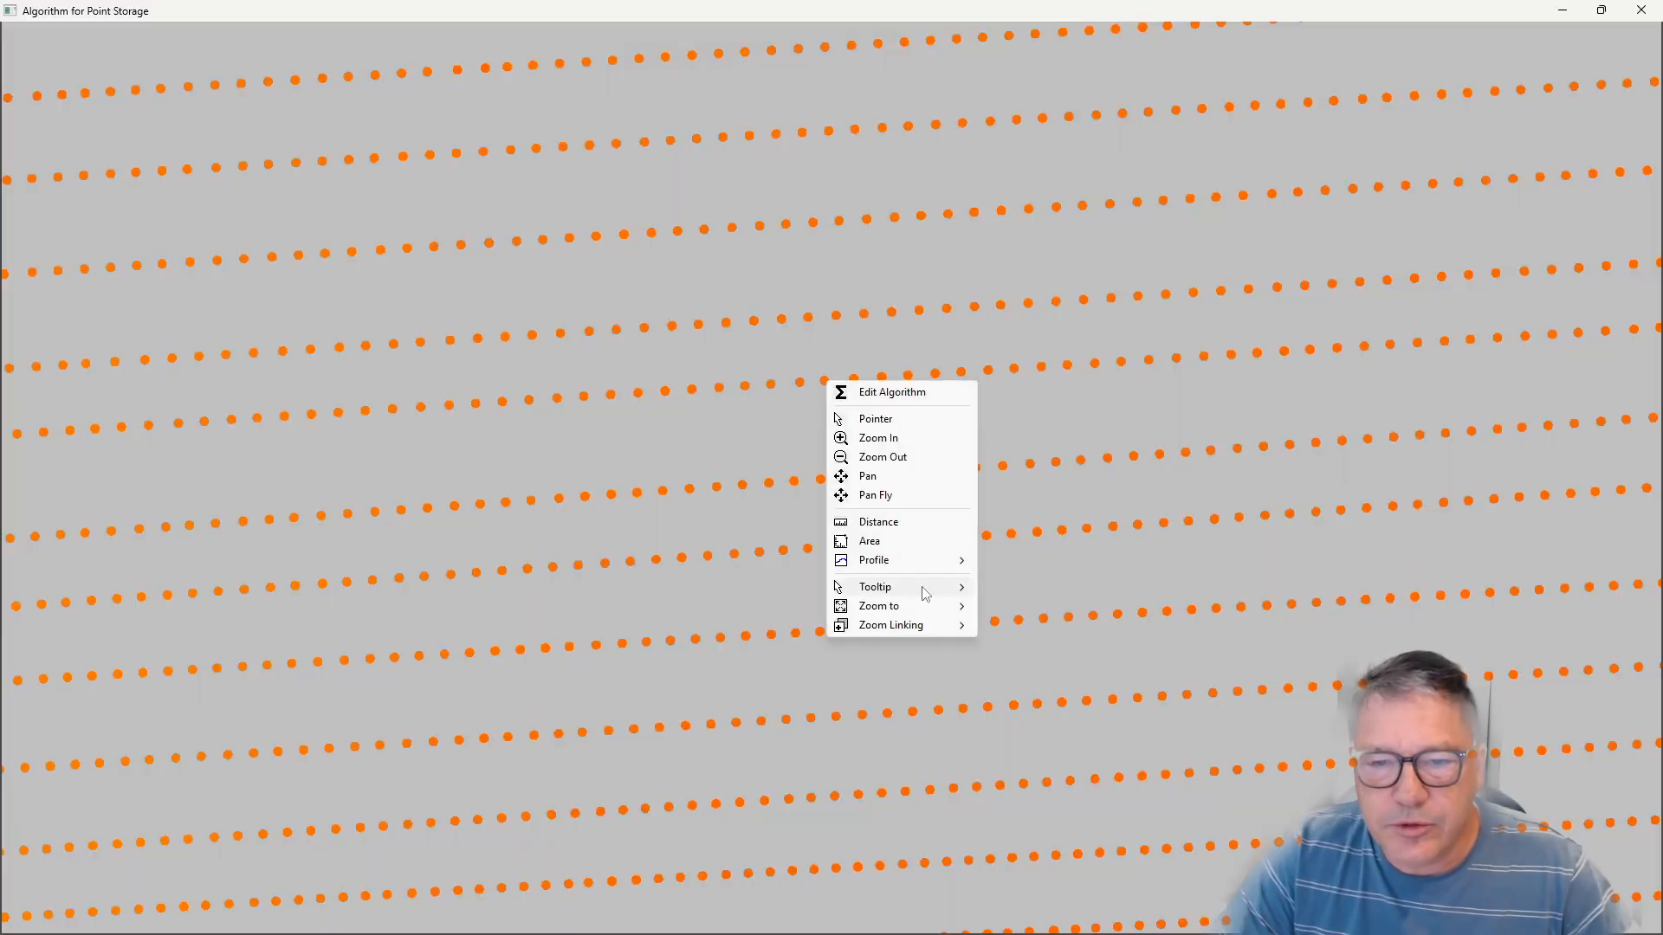
mouse_move(927, 593)
left_click(1048, 624)
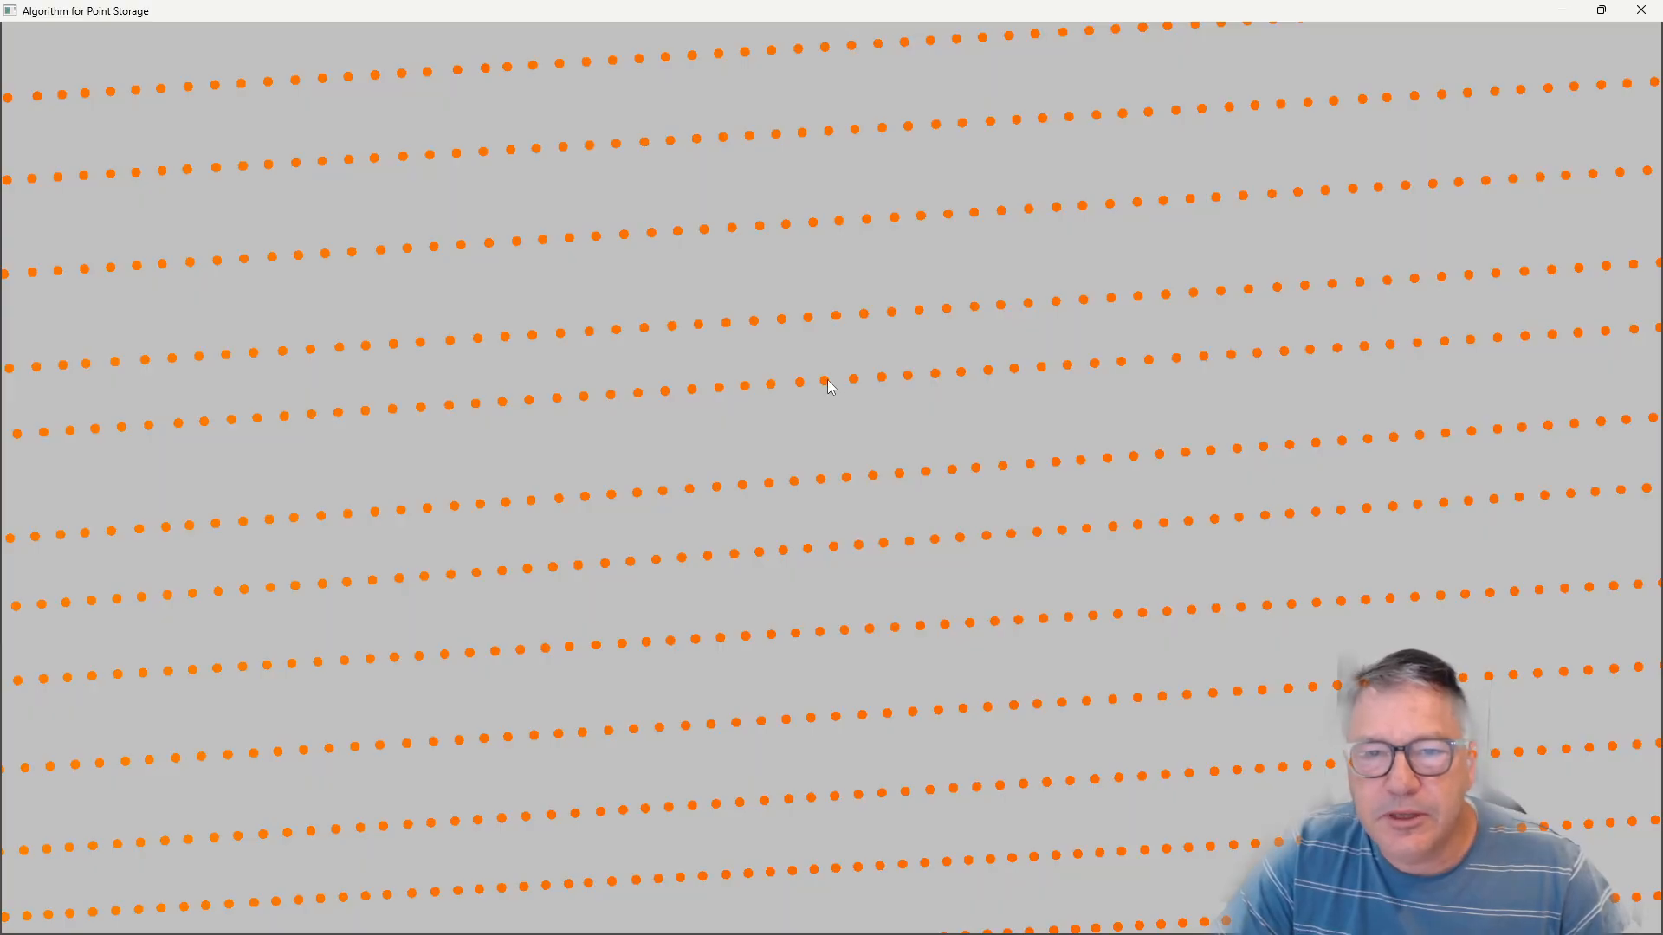
mouse_move(825, 382)
Examine the depth values and colour variation across the swath and along the whole sonar track.
scroll(825, 380, "down", 8)
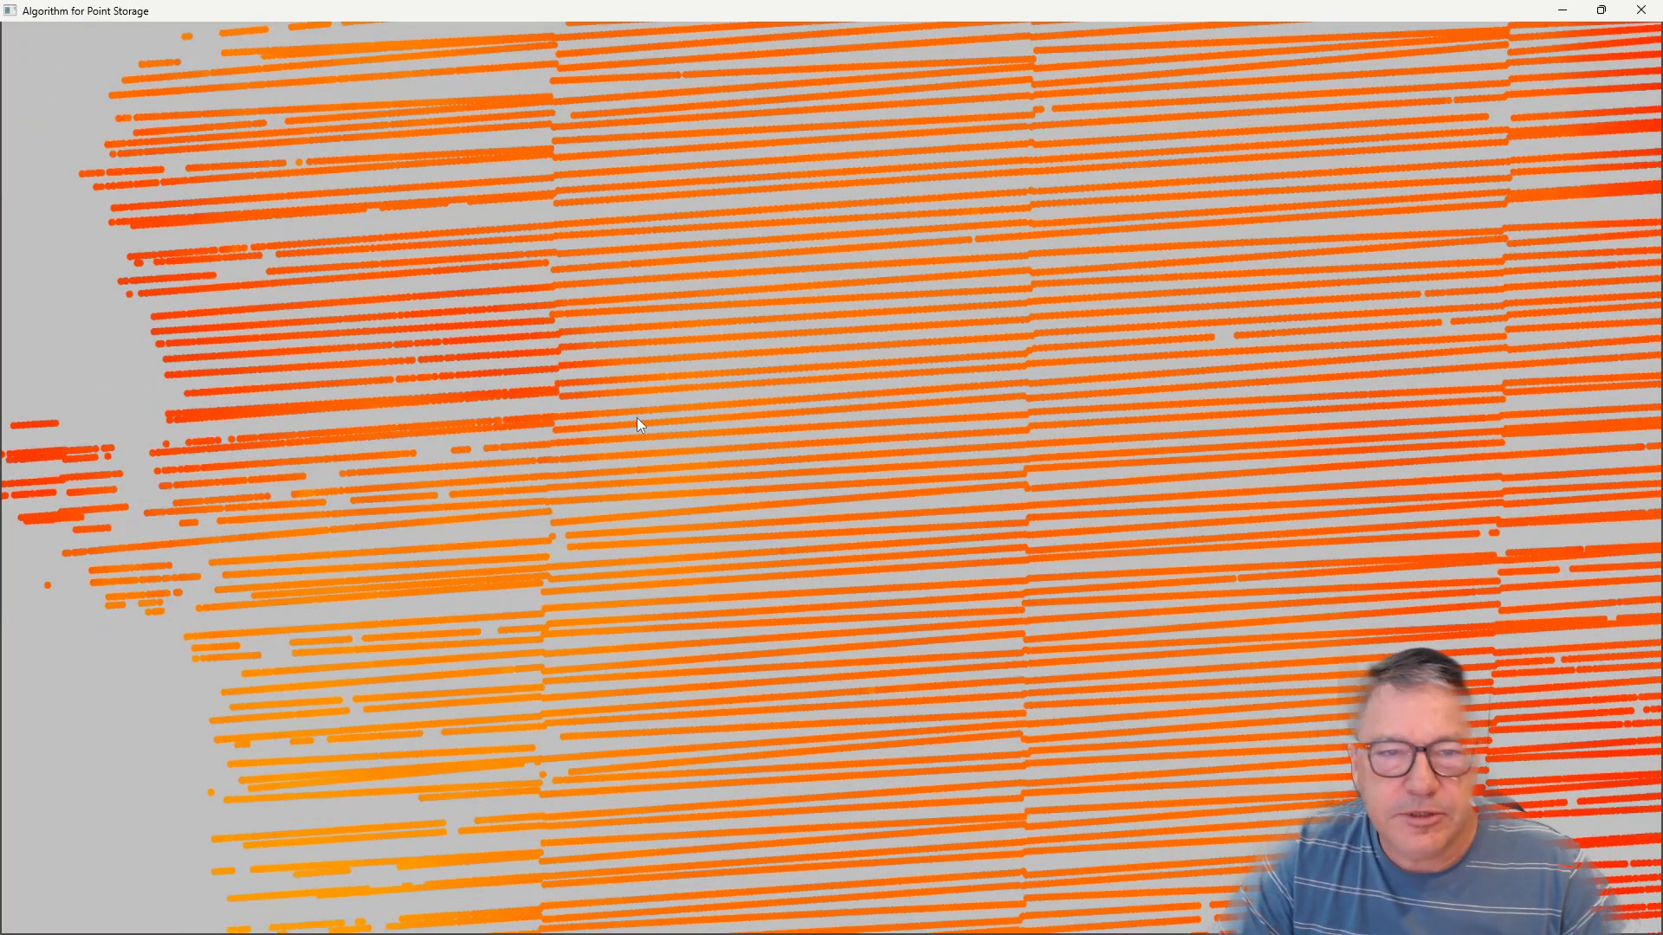
scroll(1113, 474, "down", 10)
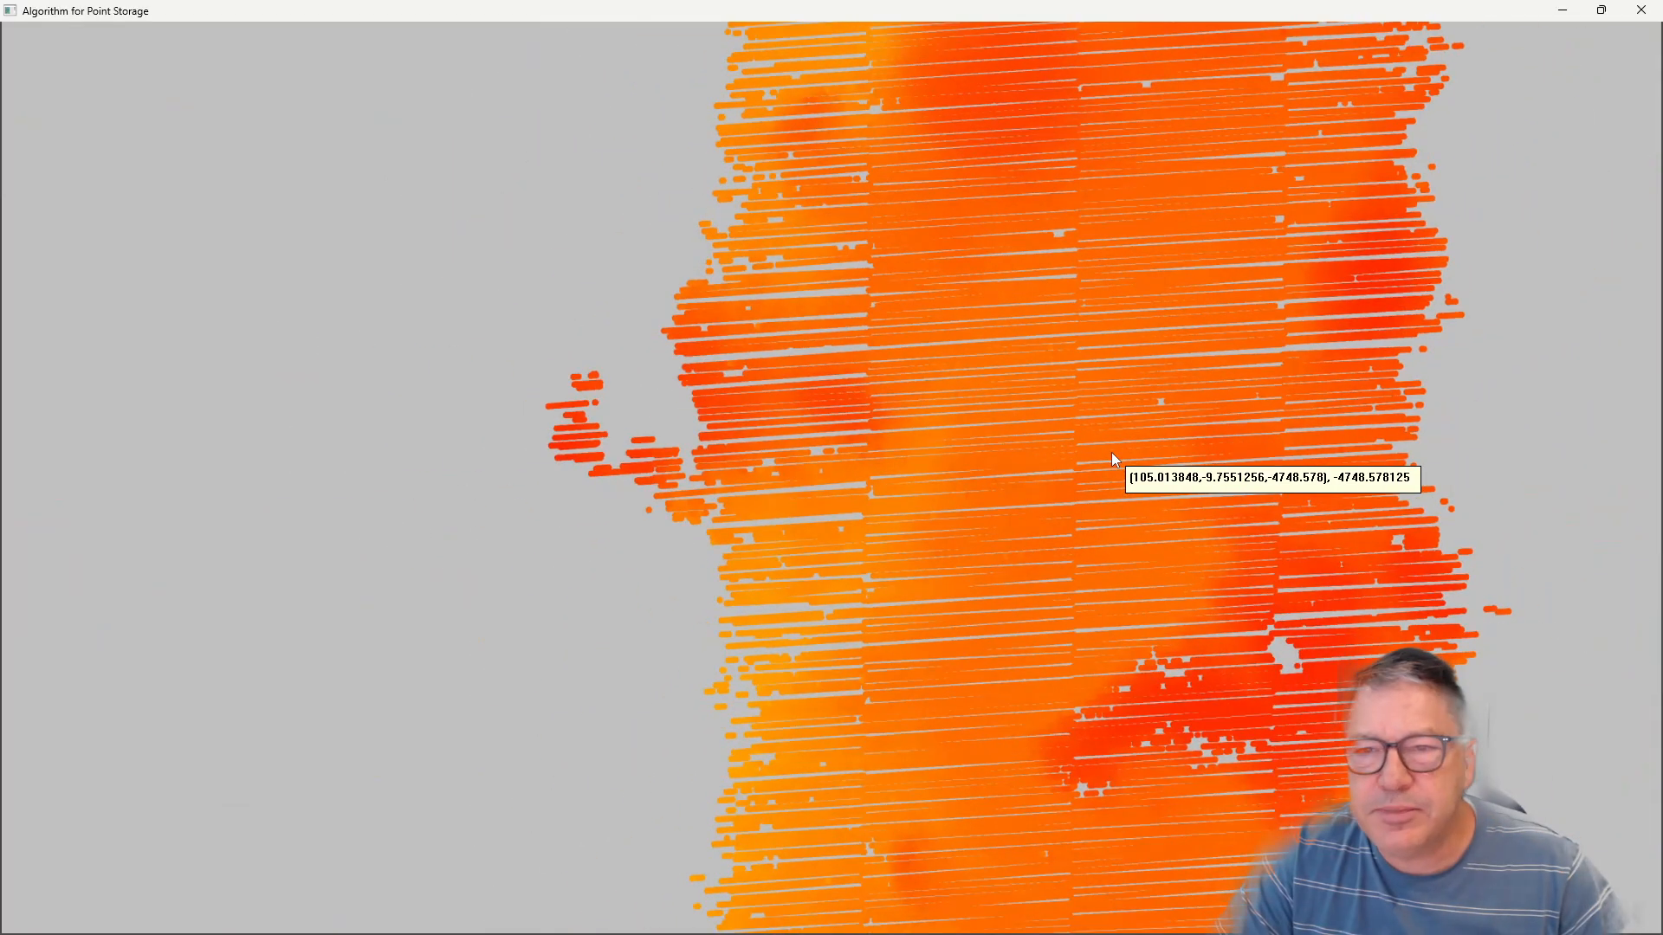
left_click_drag(1078, 476, 780, 412)
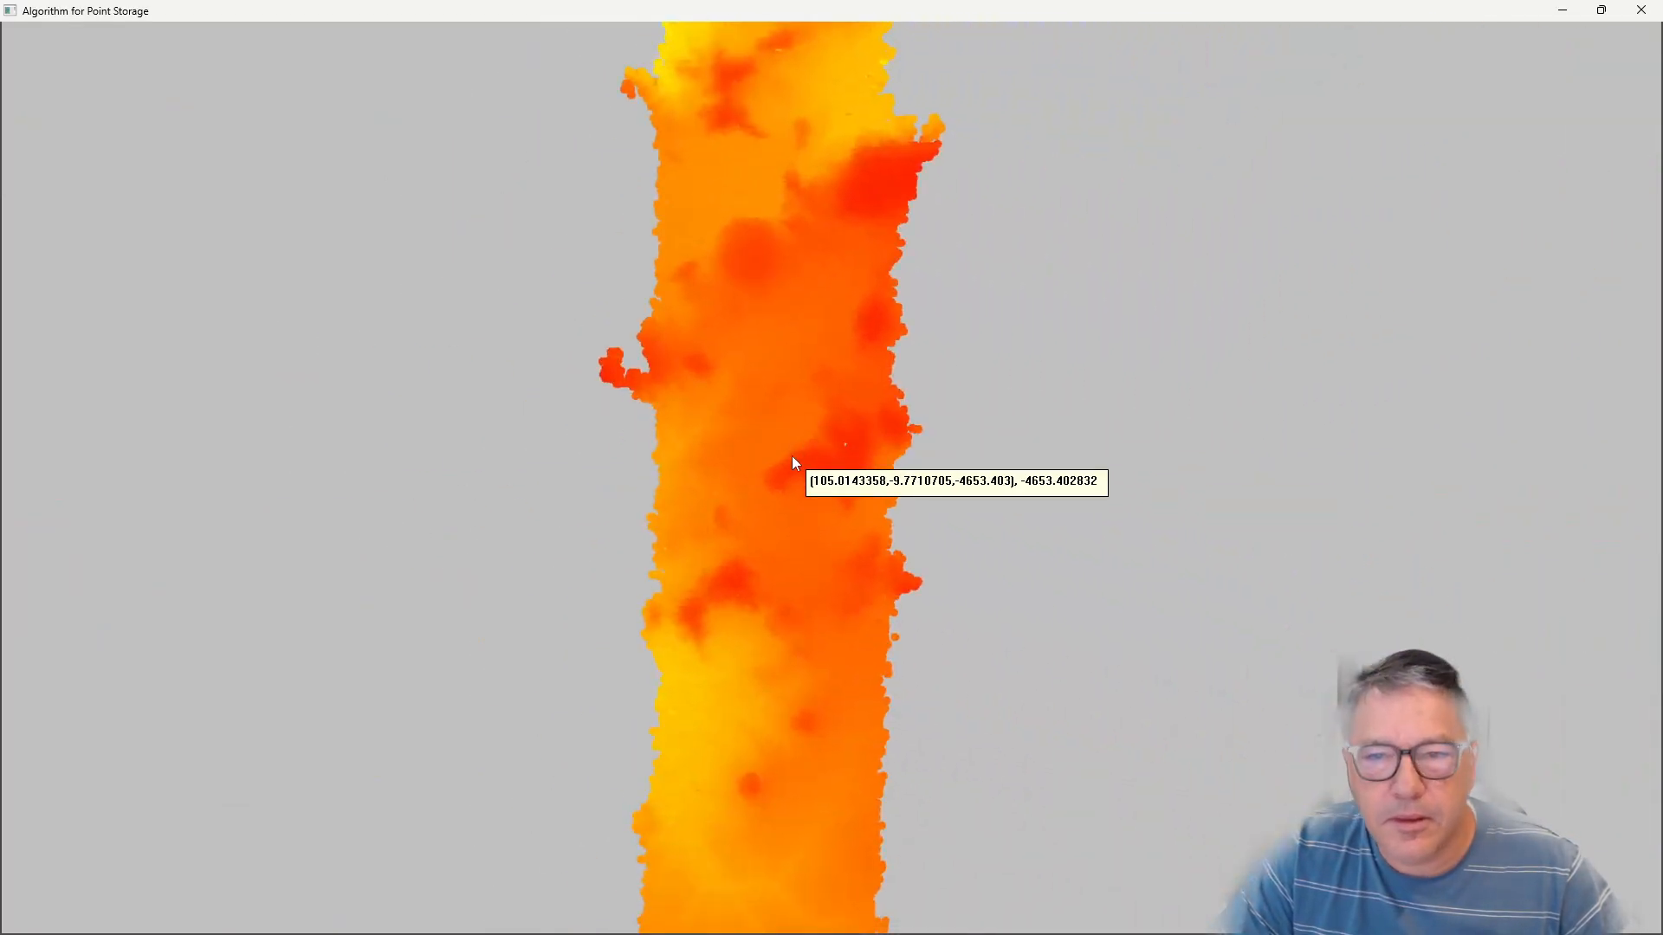
scroll(792, 456, "down", 6)
scroll(791, 456, "down", 6)
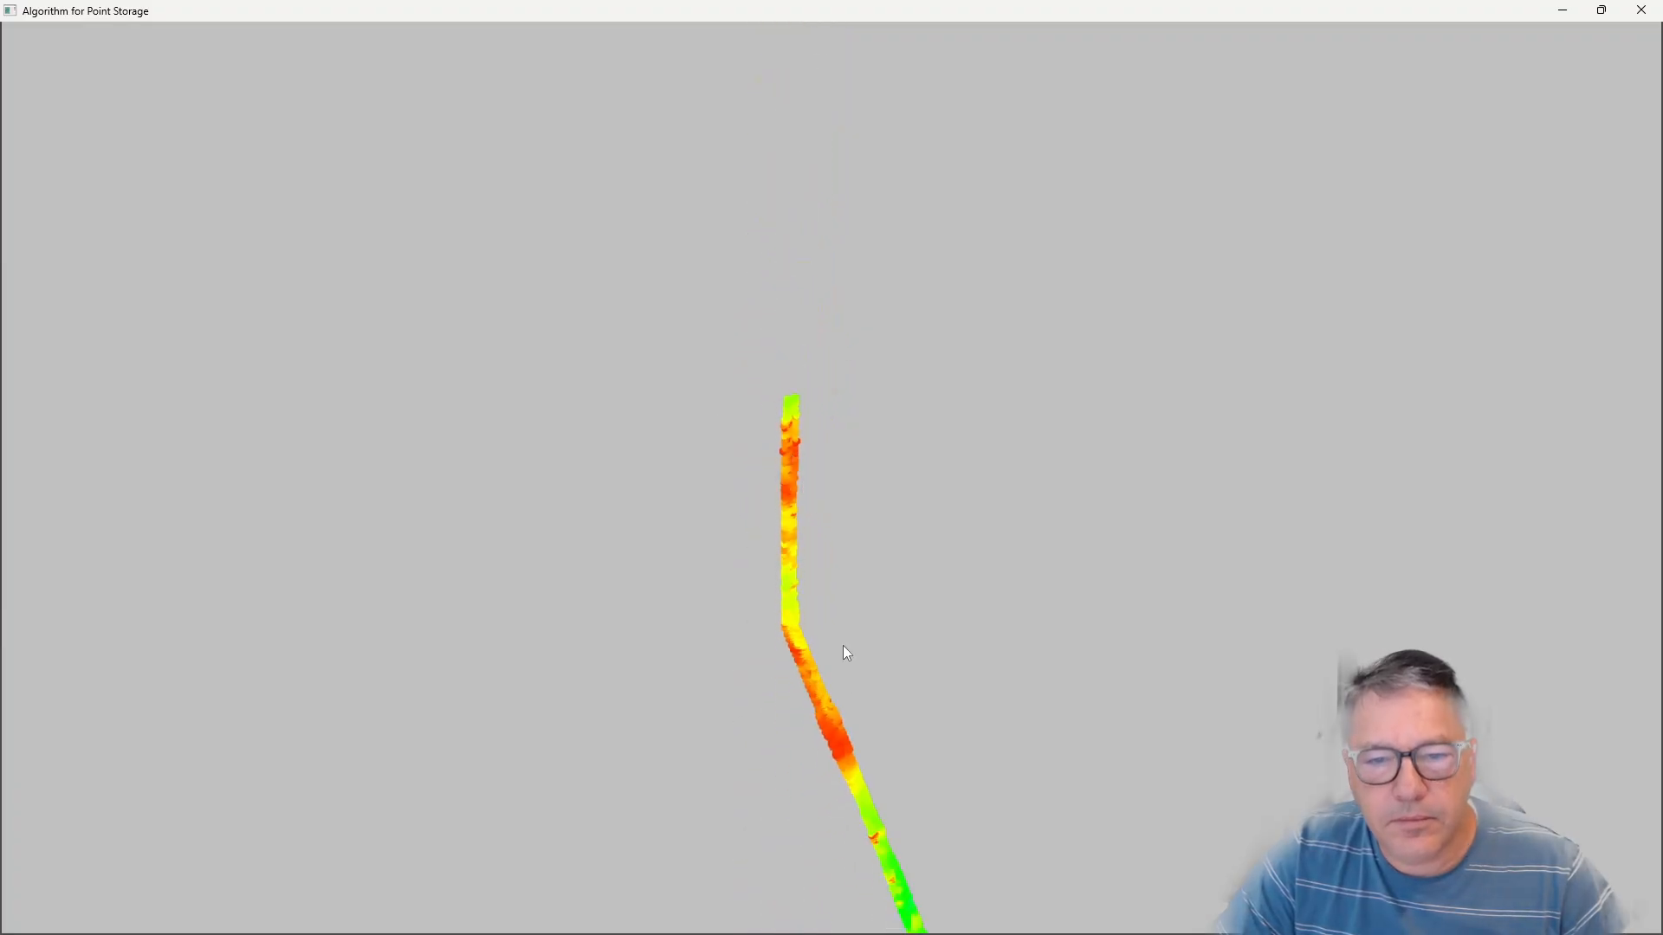
left_click_drag(843, 655, 739, 268)
scroll(739, 269, "down", 2)
left_click_drag(829, 499, 791, 414)
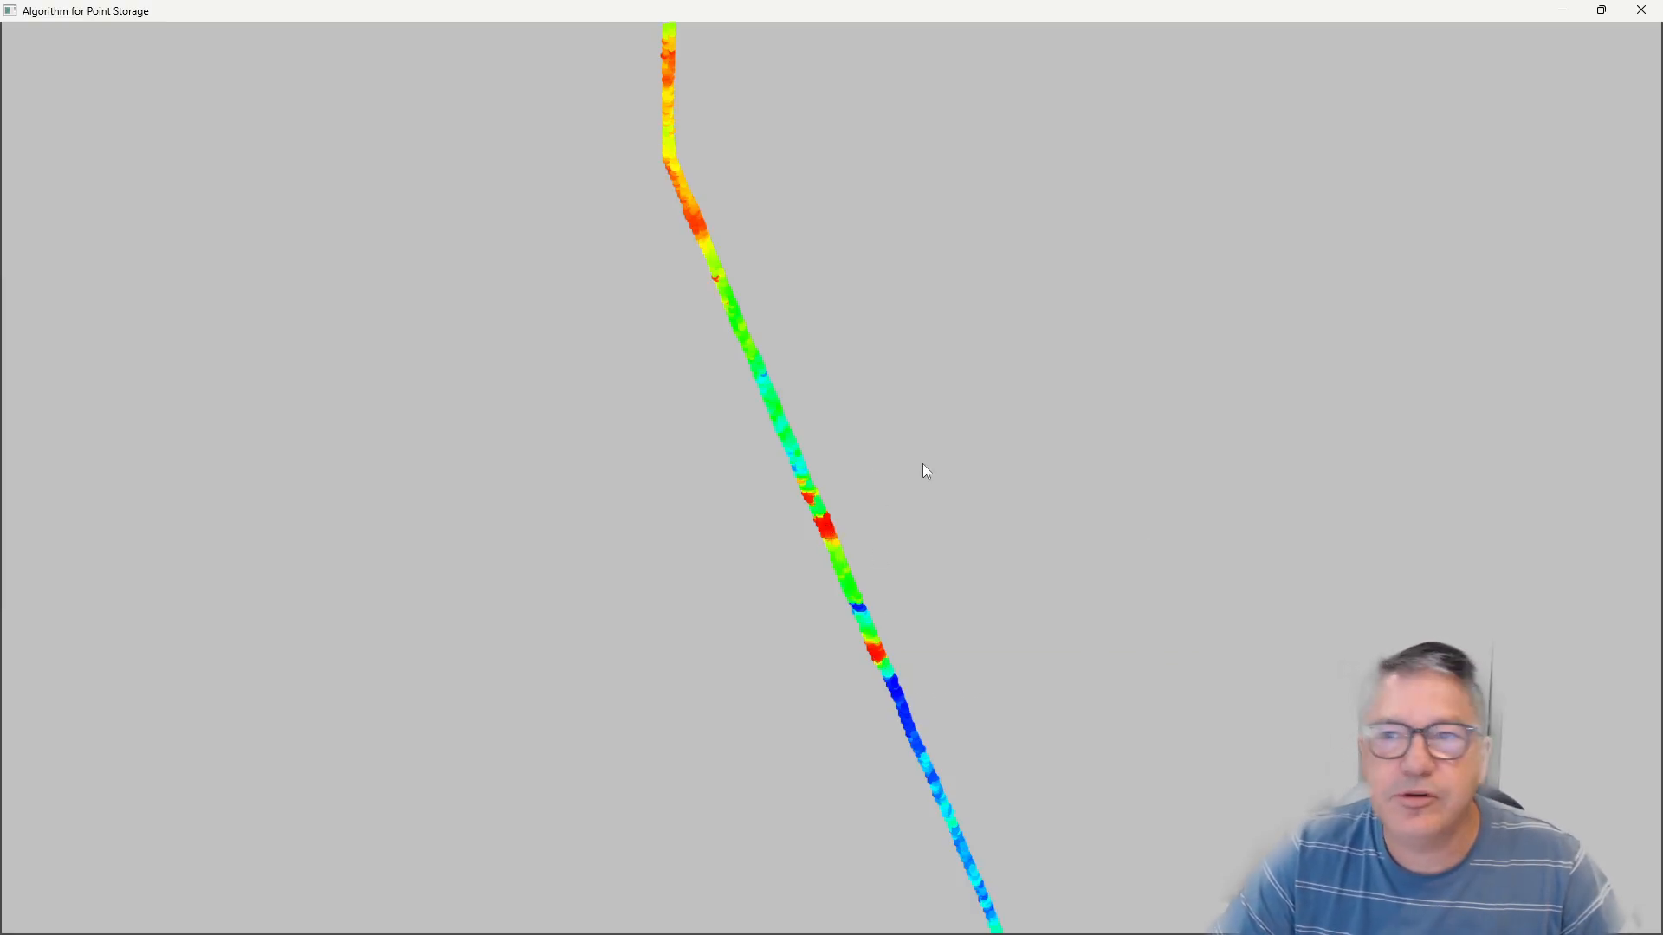
Restore the map window to its smaller size and open the Data Conditioning Filter Editor to inspect the DepthToBathymetry transform.
left_click_drag(588, 17, 975, 43)
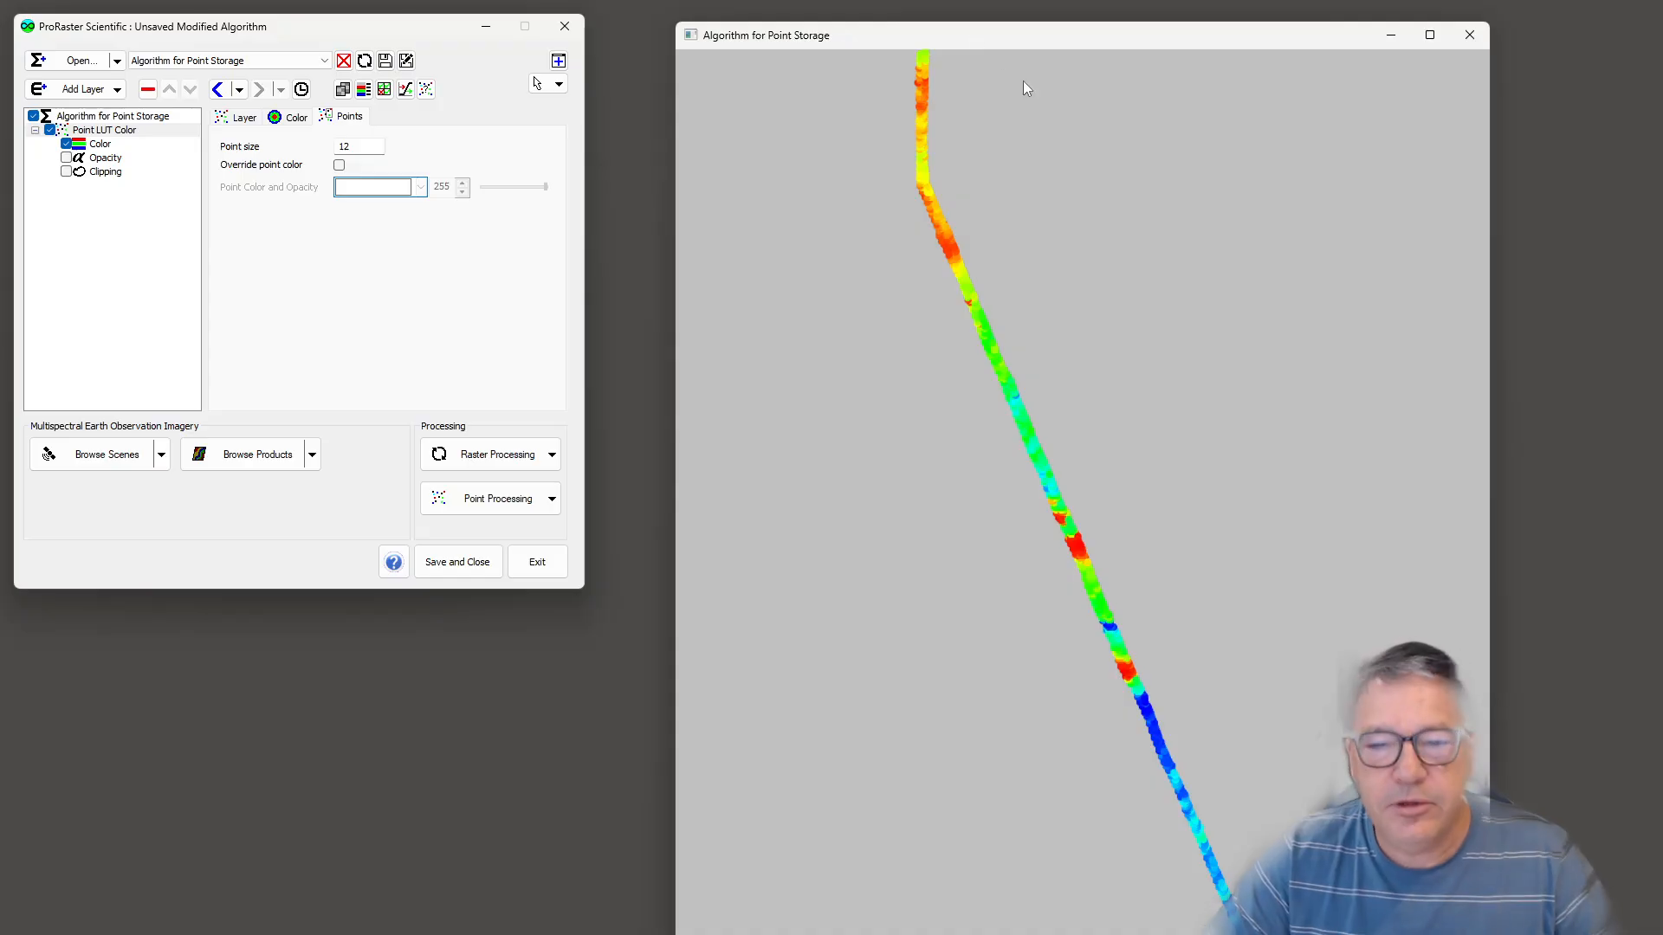
left_click(385, 90)
left_click_drag(309, 32, 654, 136)
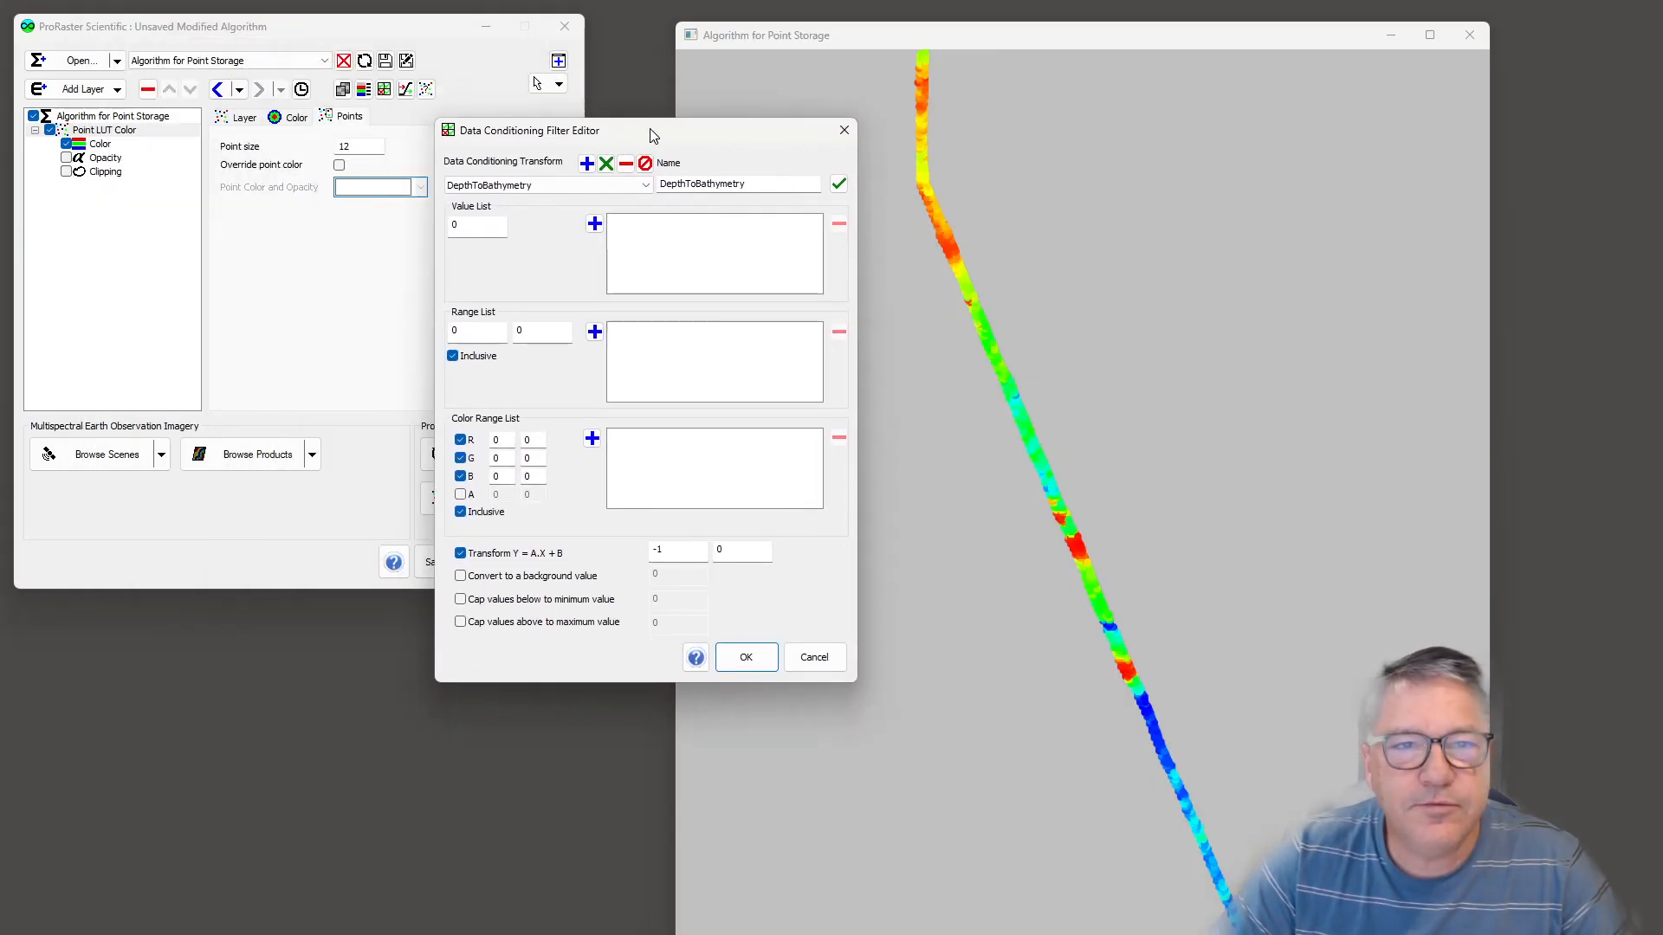
Inspect the scale factor and offset of the DepthToBathymetry transform, then leave the Data Conditioning Filter Editor without changes.
left_click(575, 186)
left_click(575, 187)
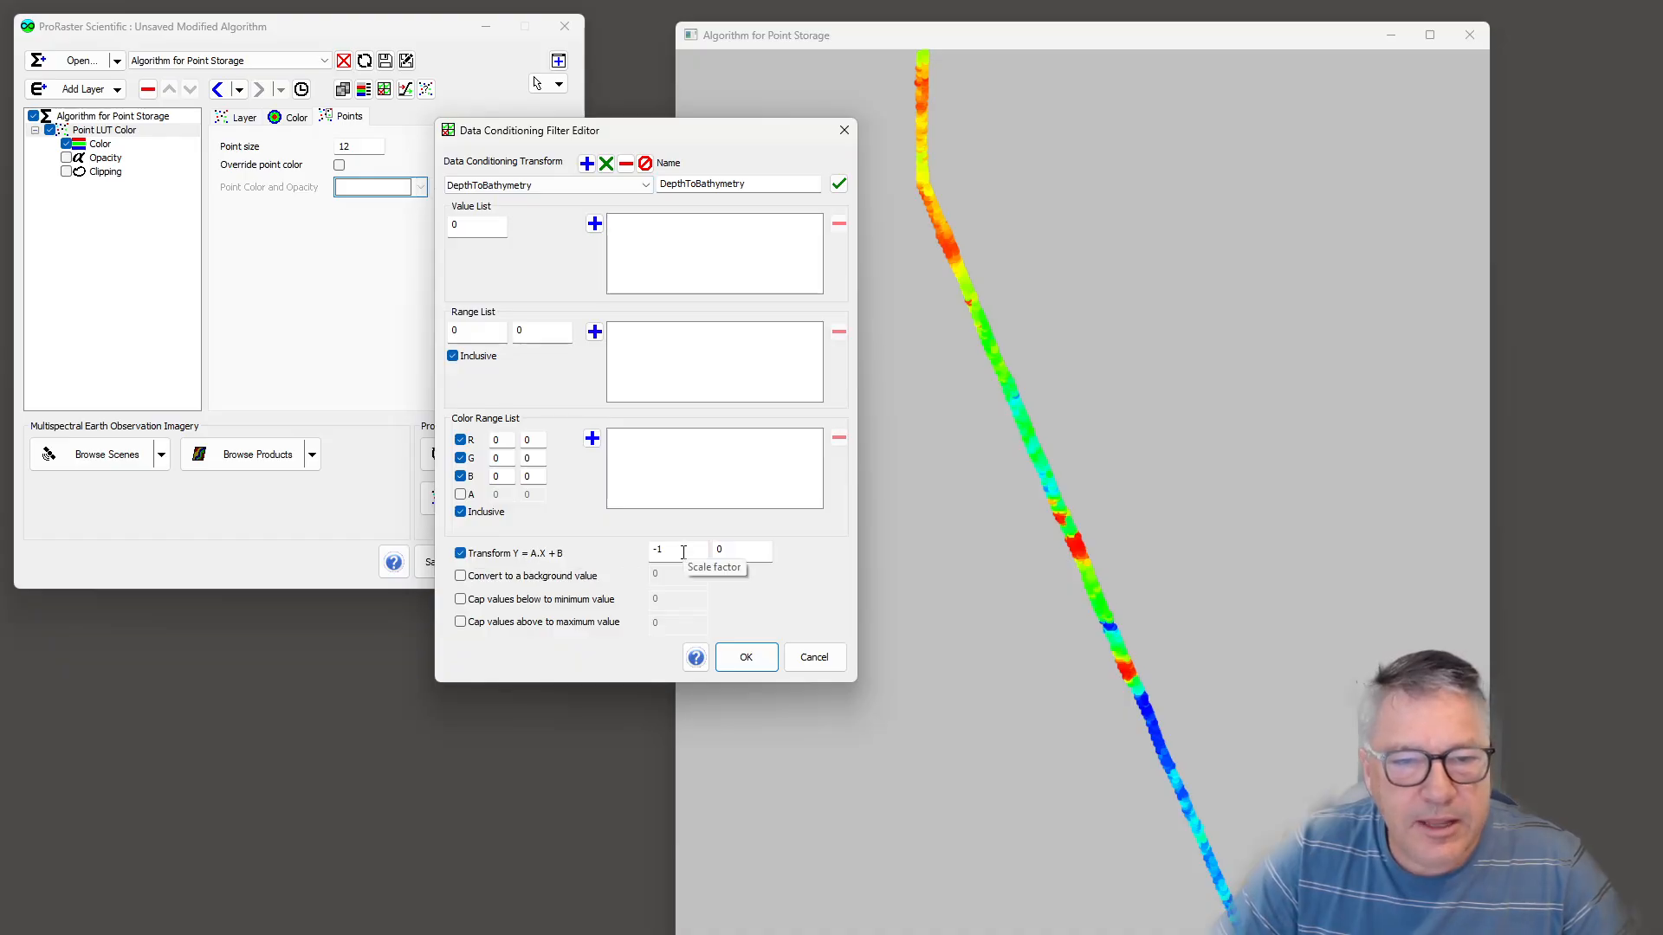
left_click_drag(683, 551, 611, 550)
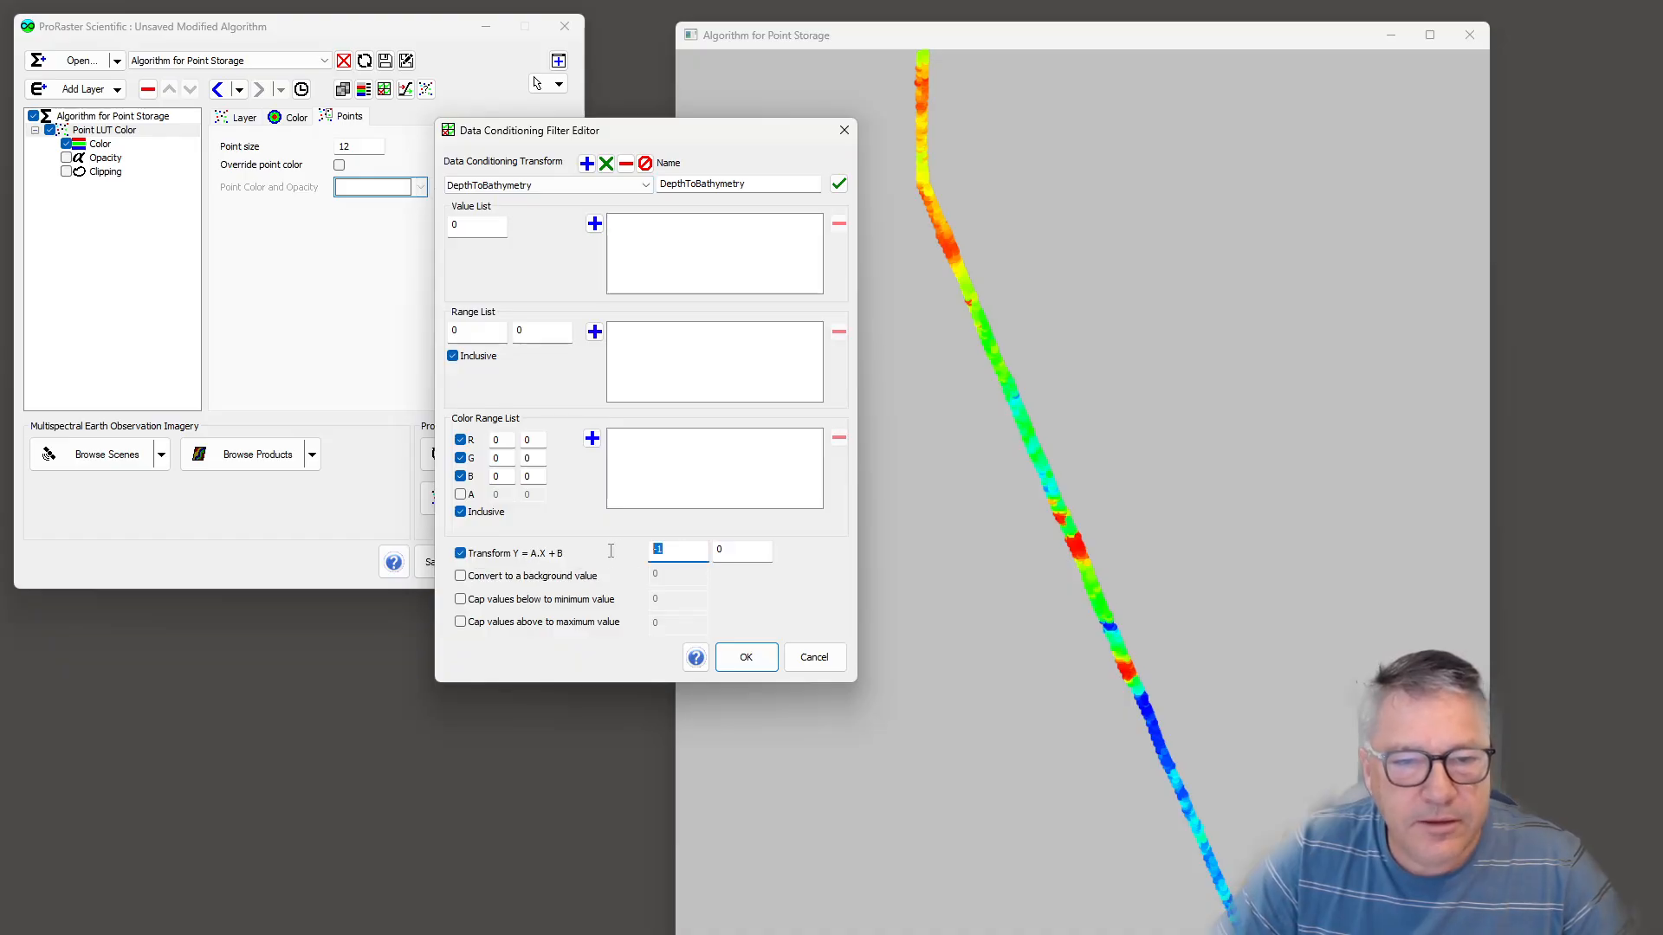
left_click(750, 552)
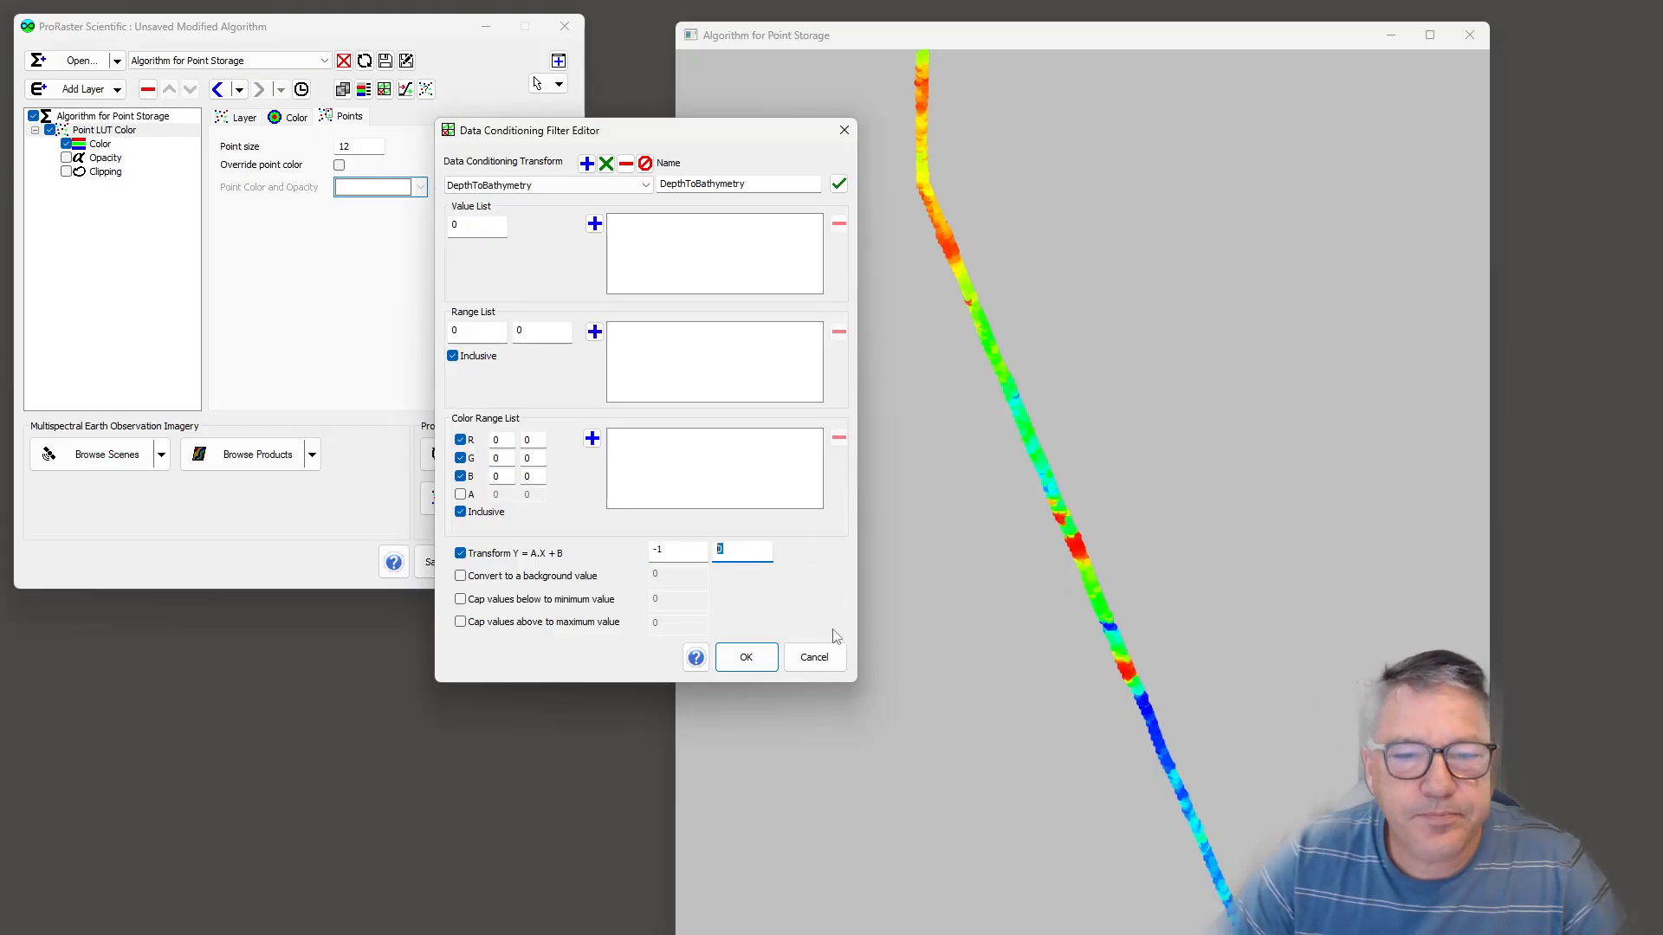
left_click(814, 656)
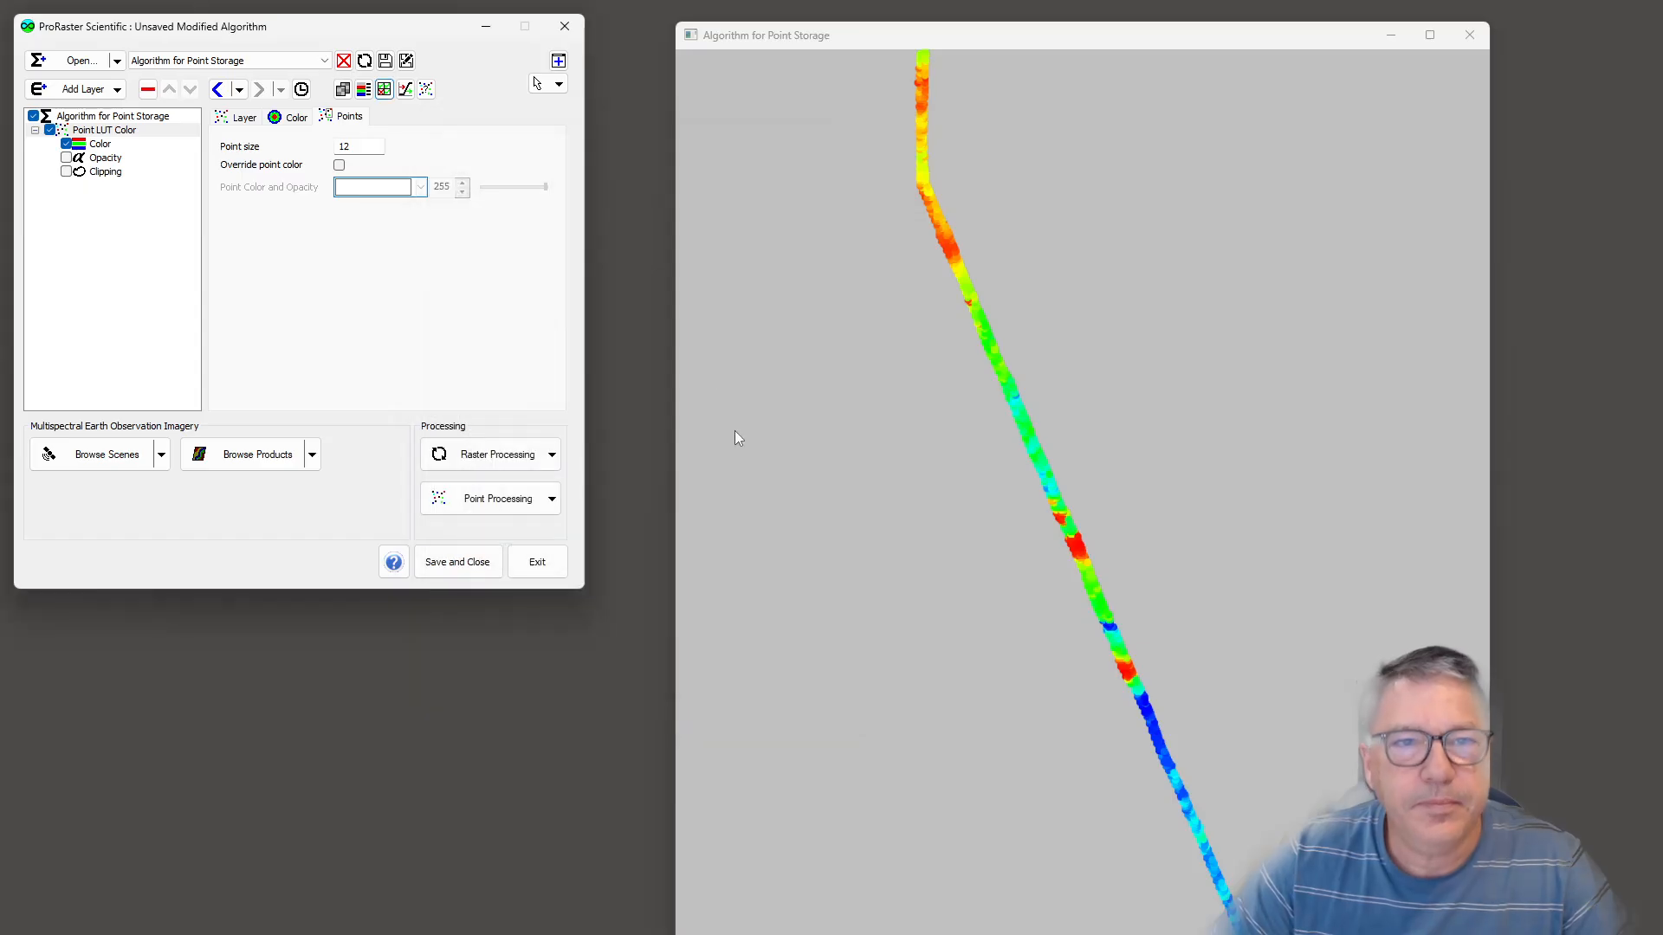
Unload the Point Storage algorithm without saving and load the MH370Bathymetry_1as dataset for display.
left_click(344, 60)
left_click(350, 355)
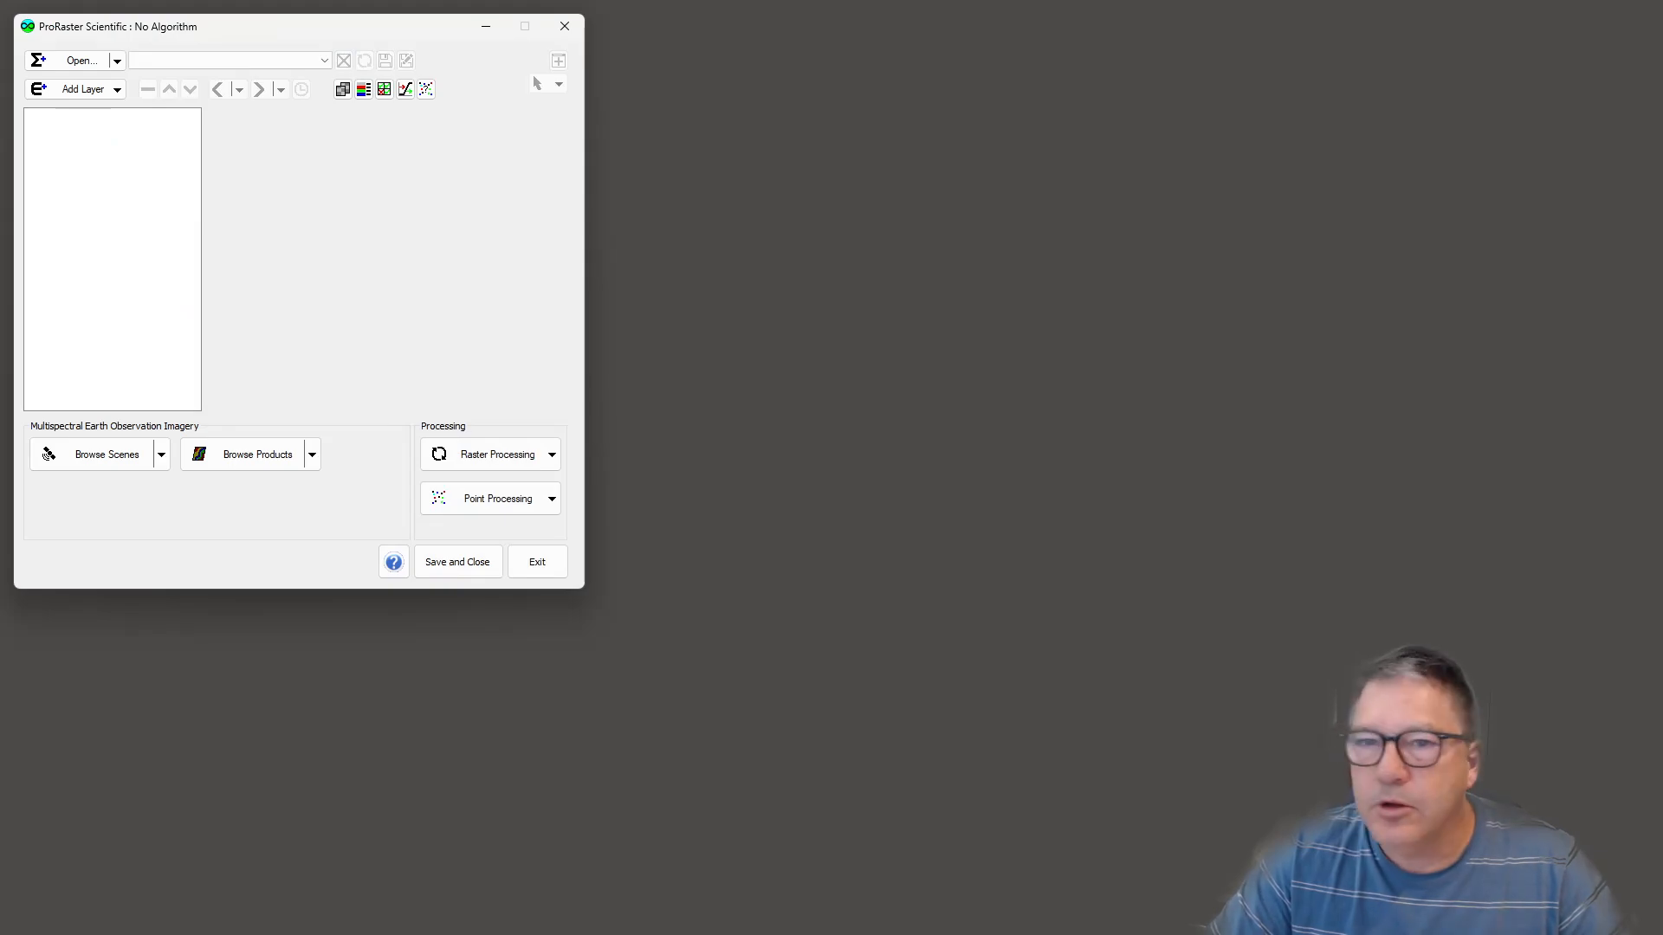
left_click_drag(1661, 227, 1661, 165)
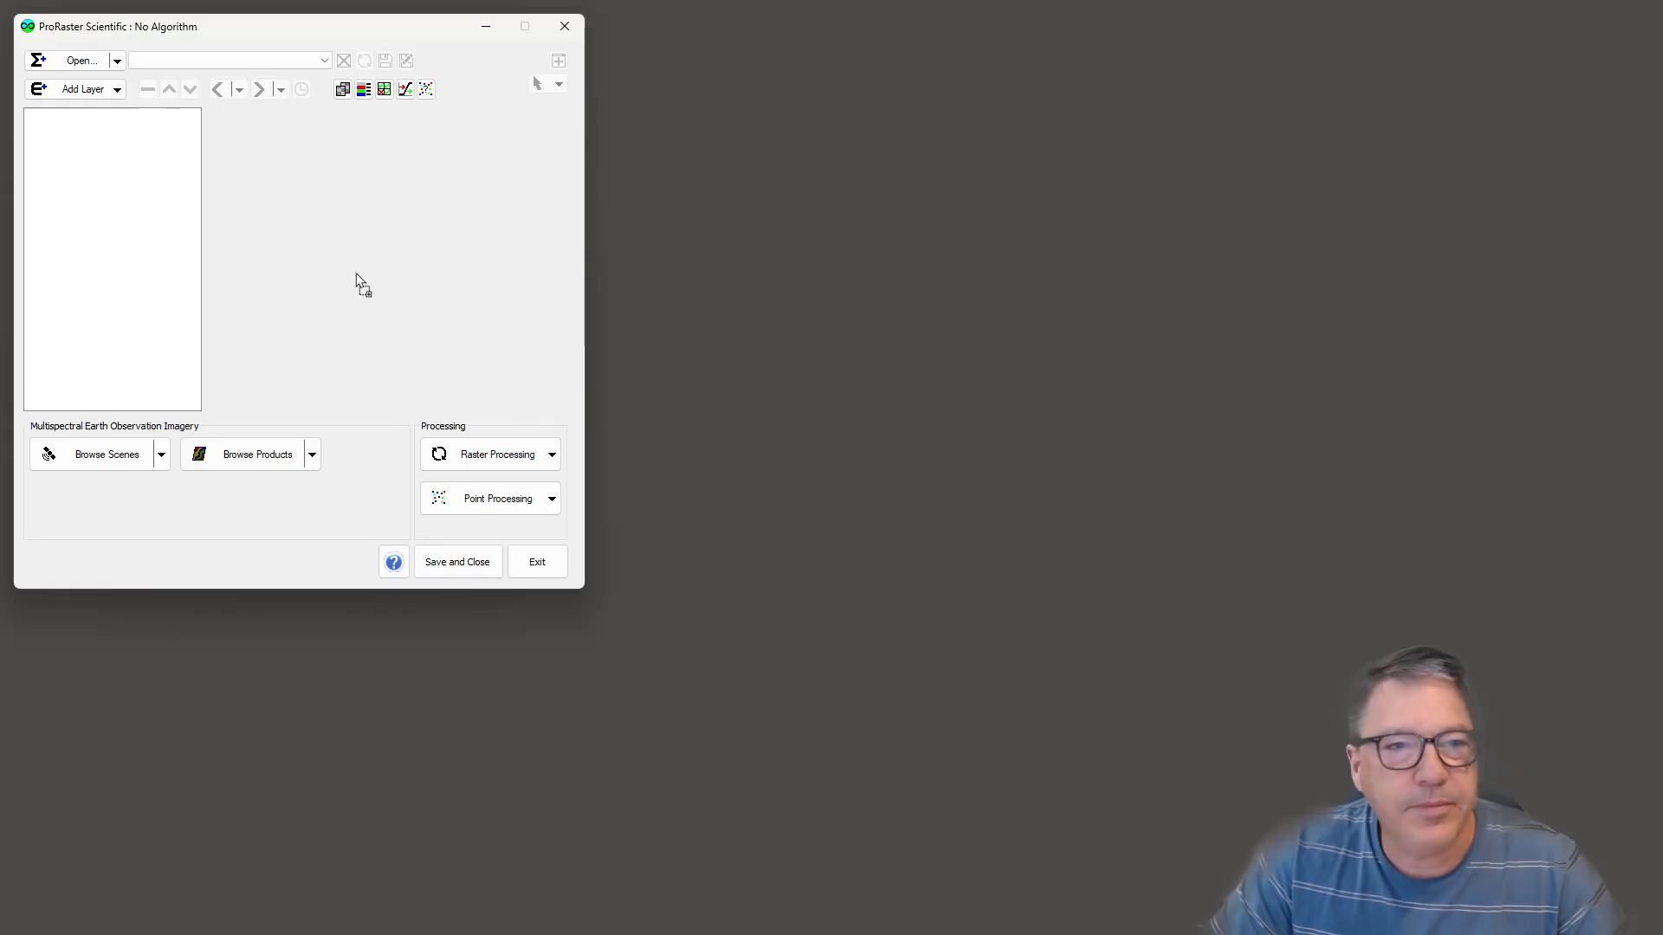
left_click_drag(356, 273, 356, 273)
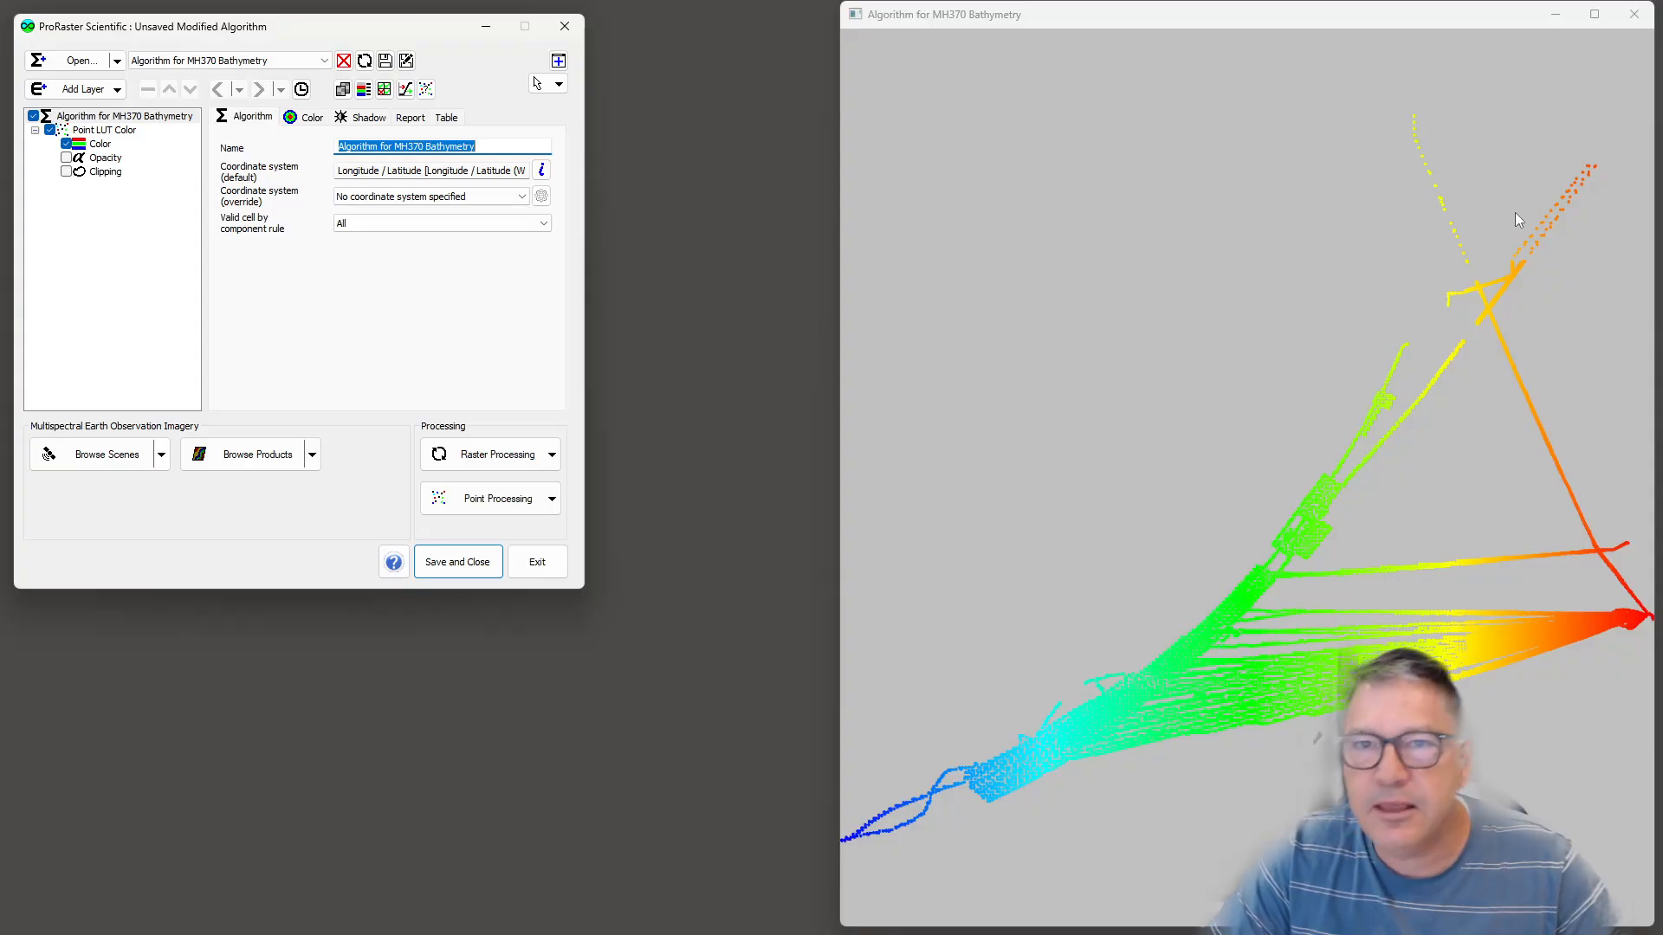
Color the MH370 Bathymetry points by the RL band using the Linear 5% Clip data transform.
left_click(95, 144)
left_click(482, 192)
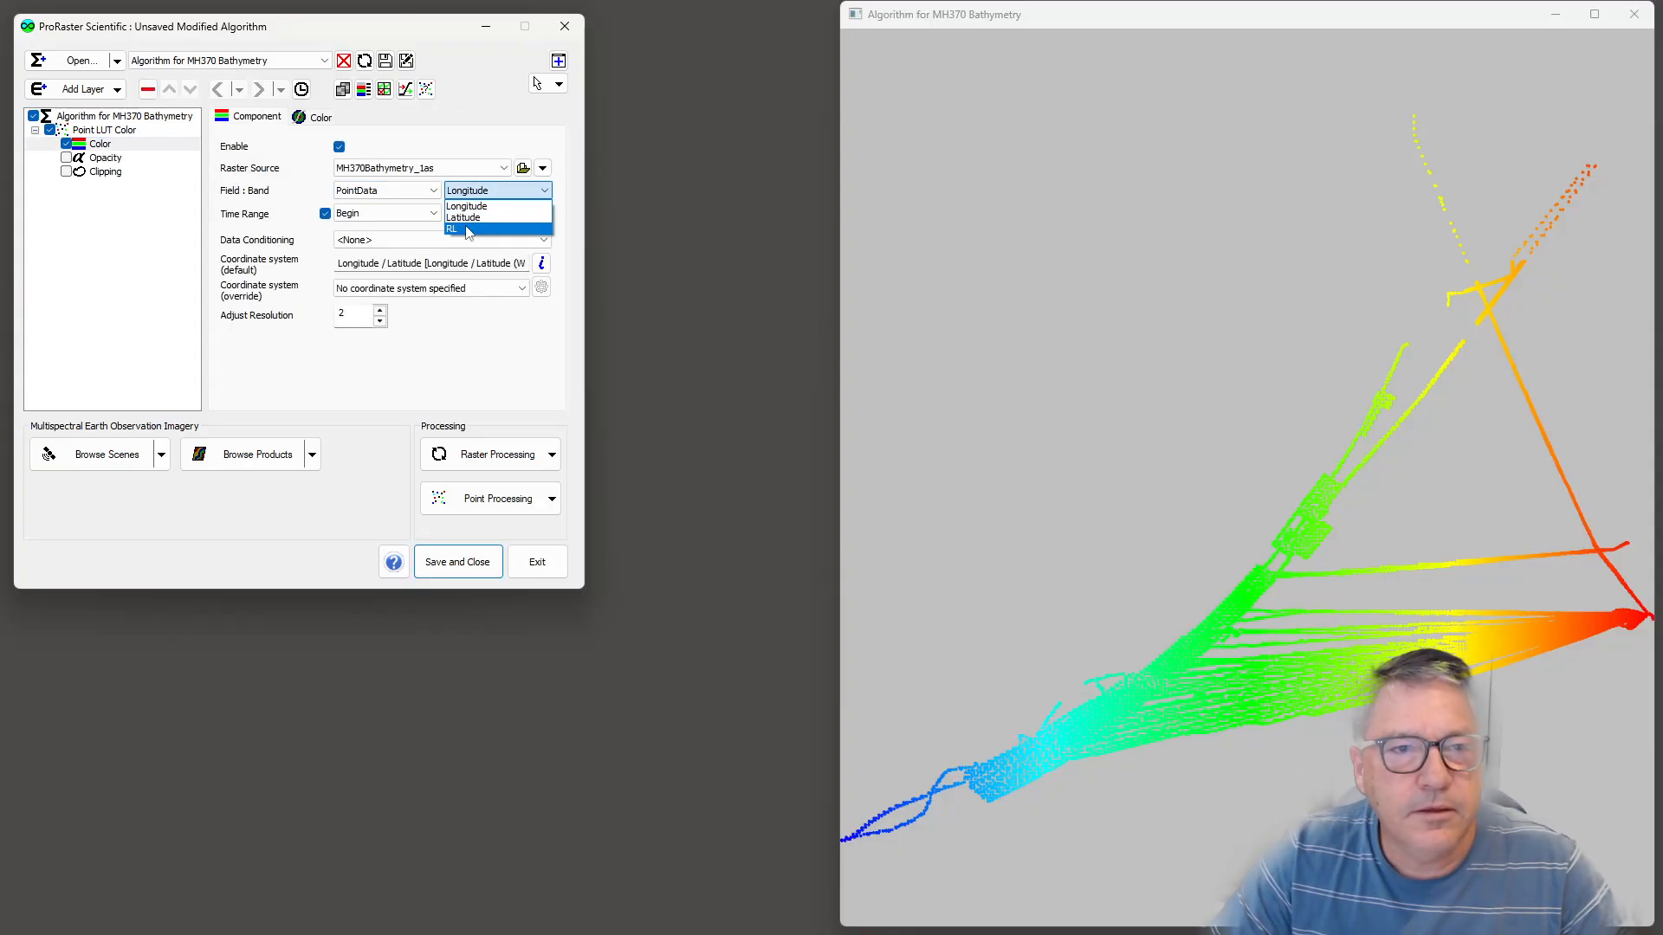
left_click(472, 226)
left_click(314, 116)
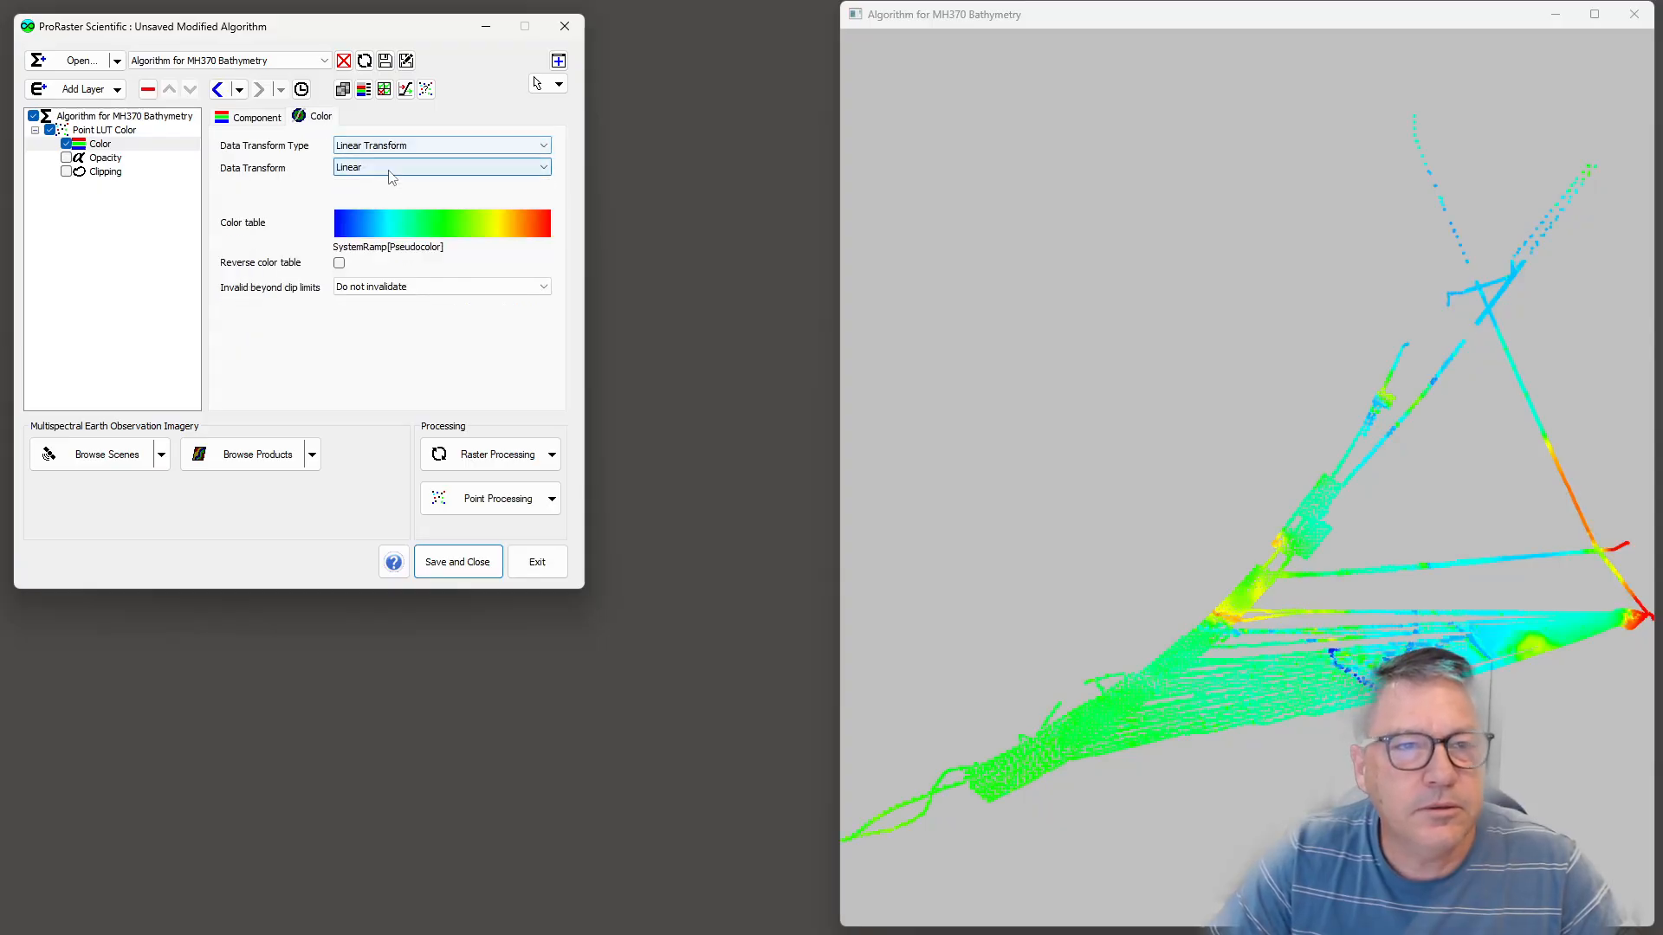
left_click(390, 169)
left_click(390, 198)
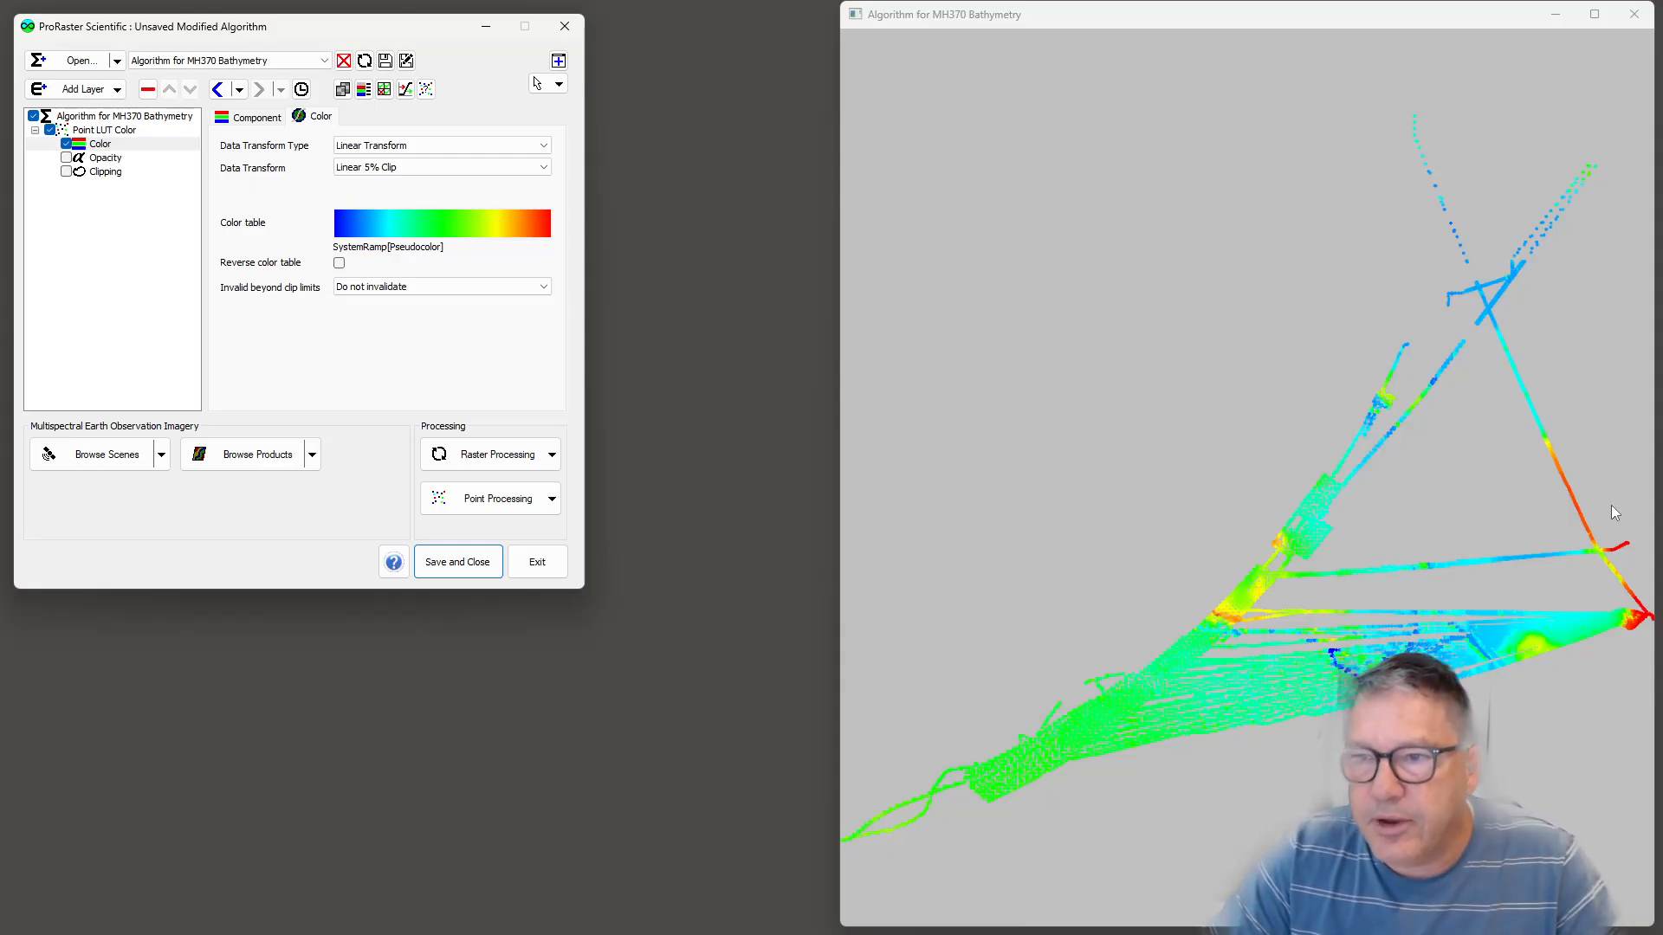
Examine the MH370 bathymetry in a maximized map window, from the full survey extent down to individual sonar points.
scroll(1124, 706, "up", 2)
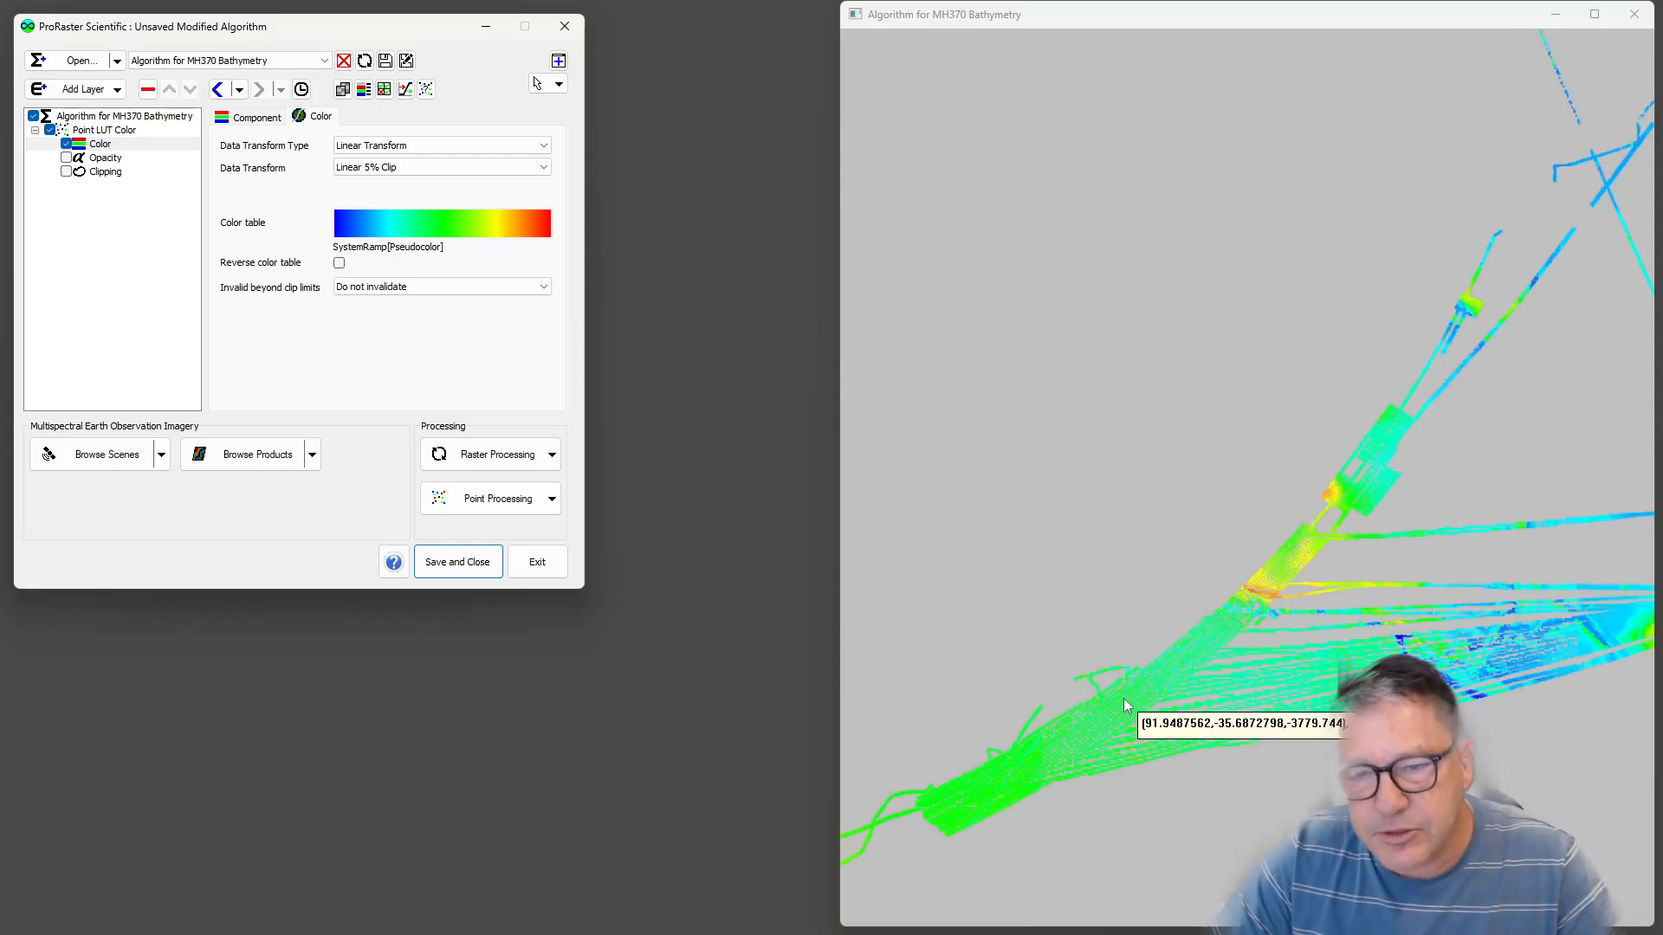
scroll(1104, 711, "up", 5)
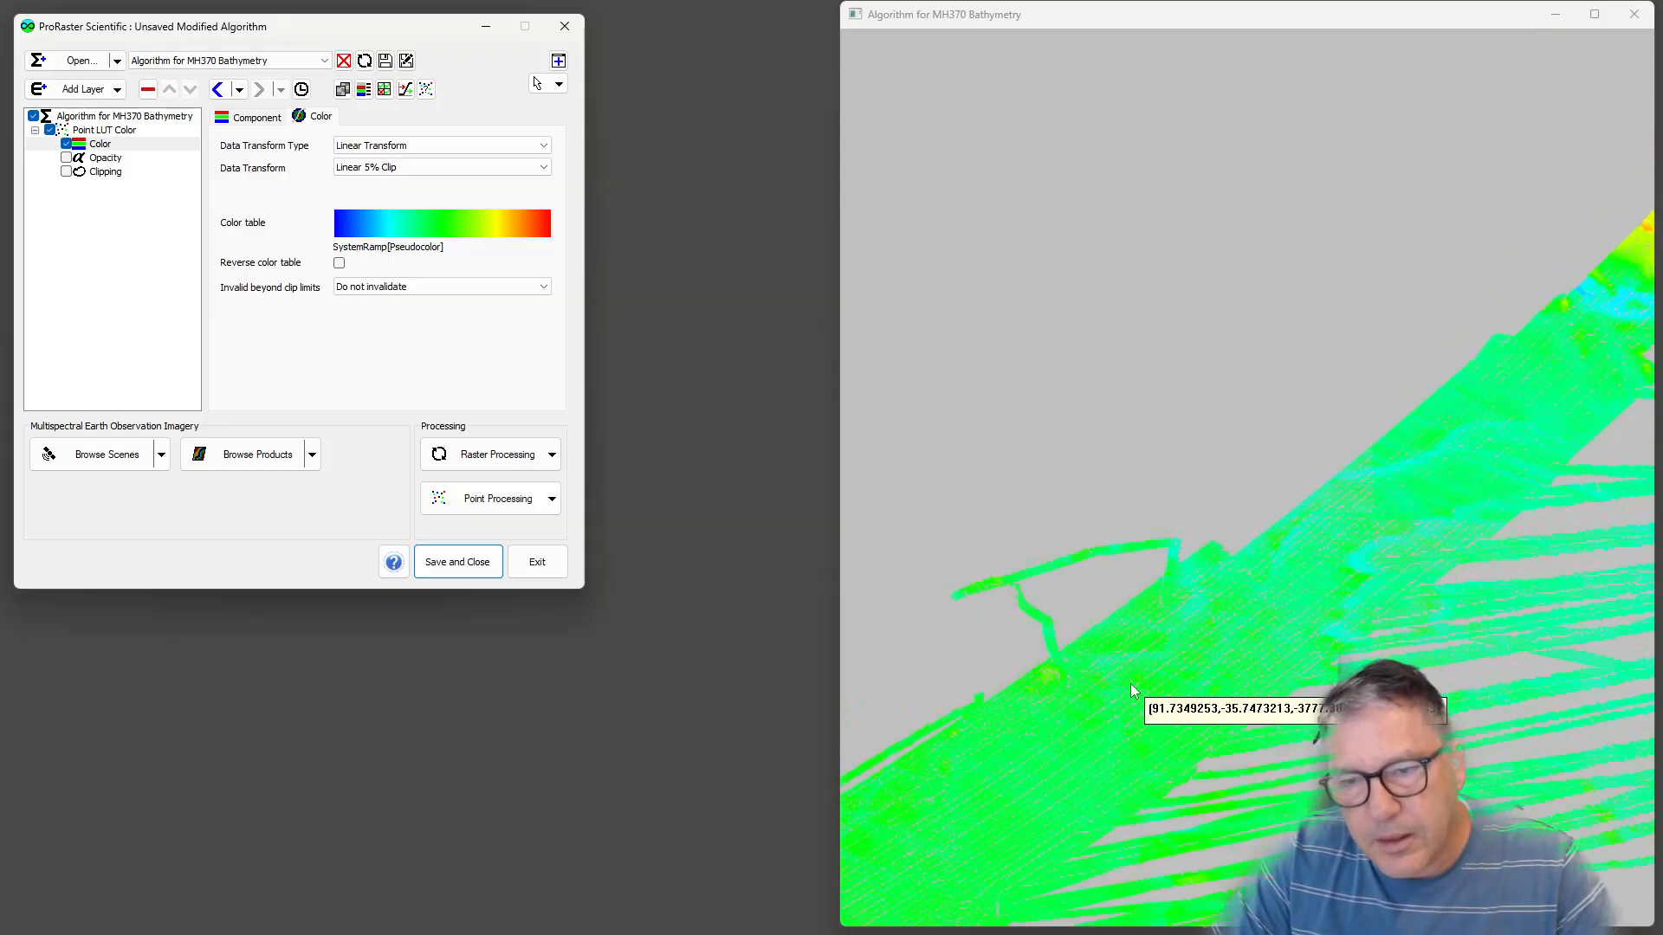
double_click(1158, 18)
scroll(848, 581, "up", 4)
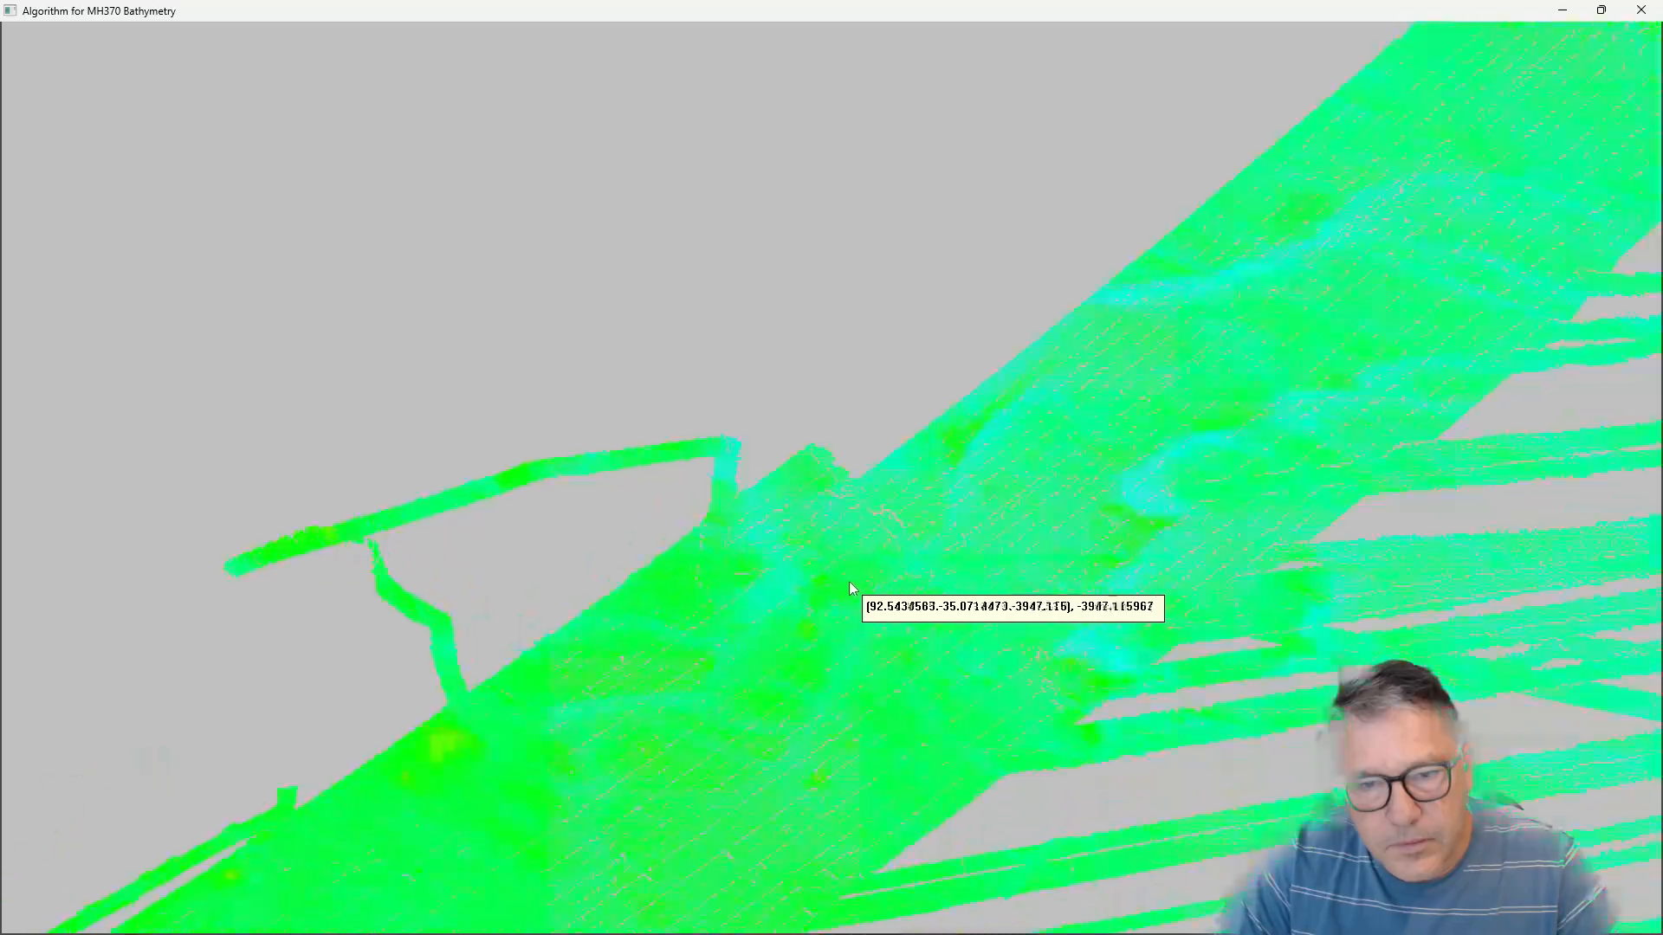
scroll(858, 537, "up", 5)
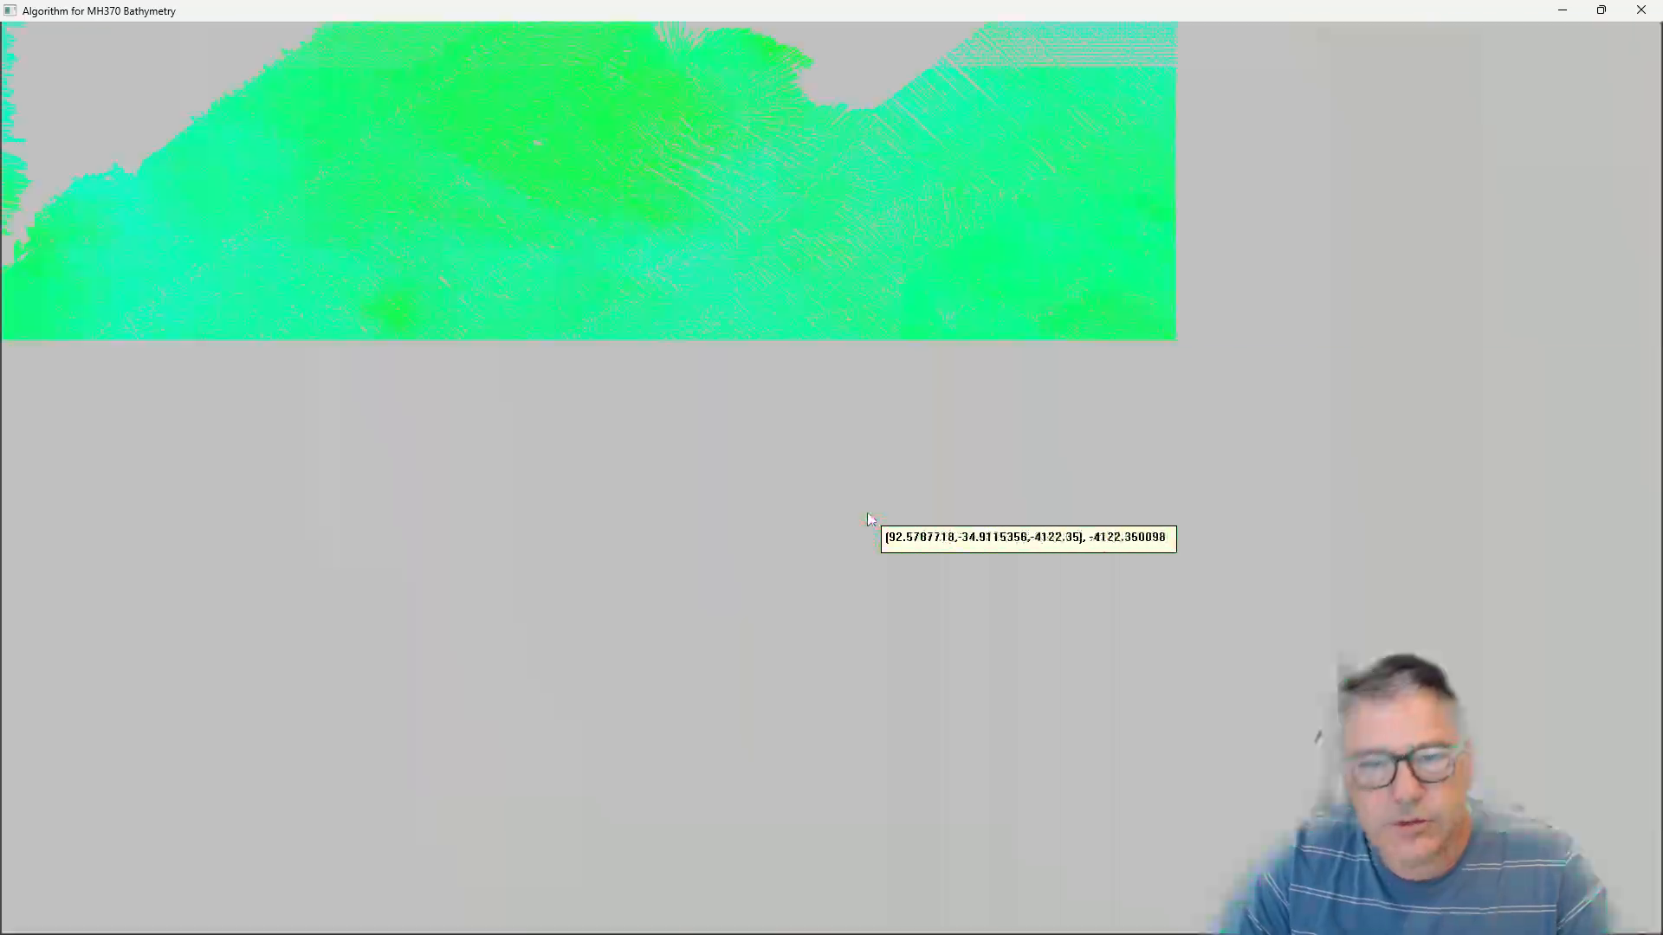
scroll(870, 514, "up", 5)
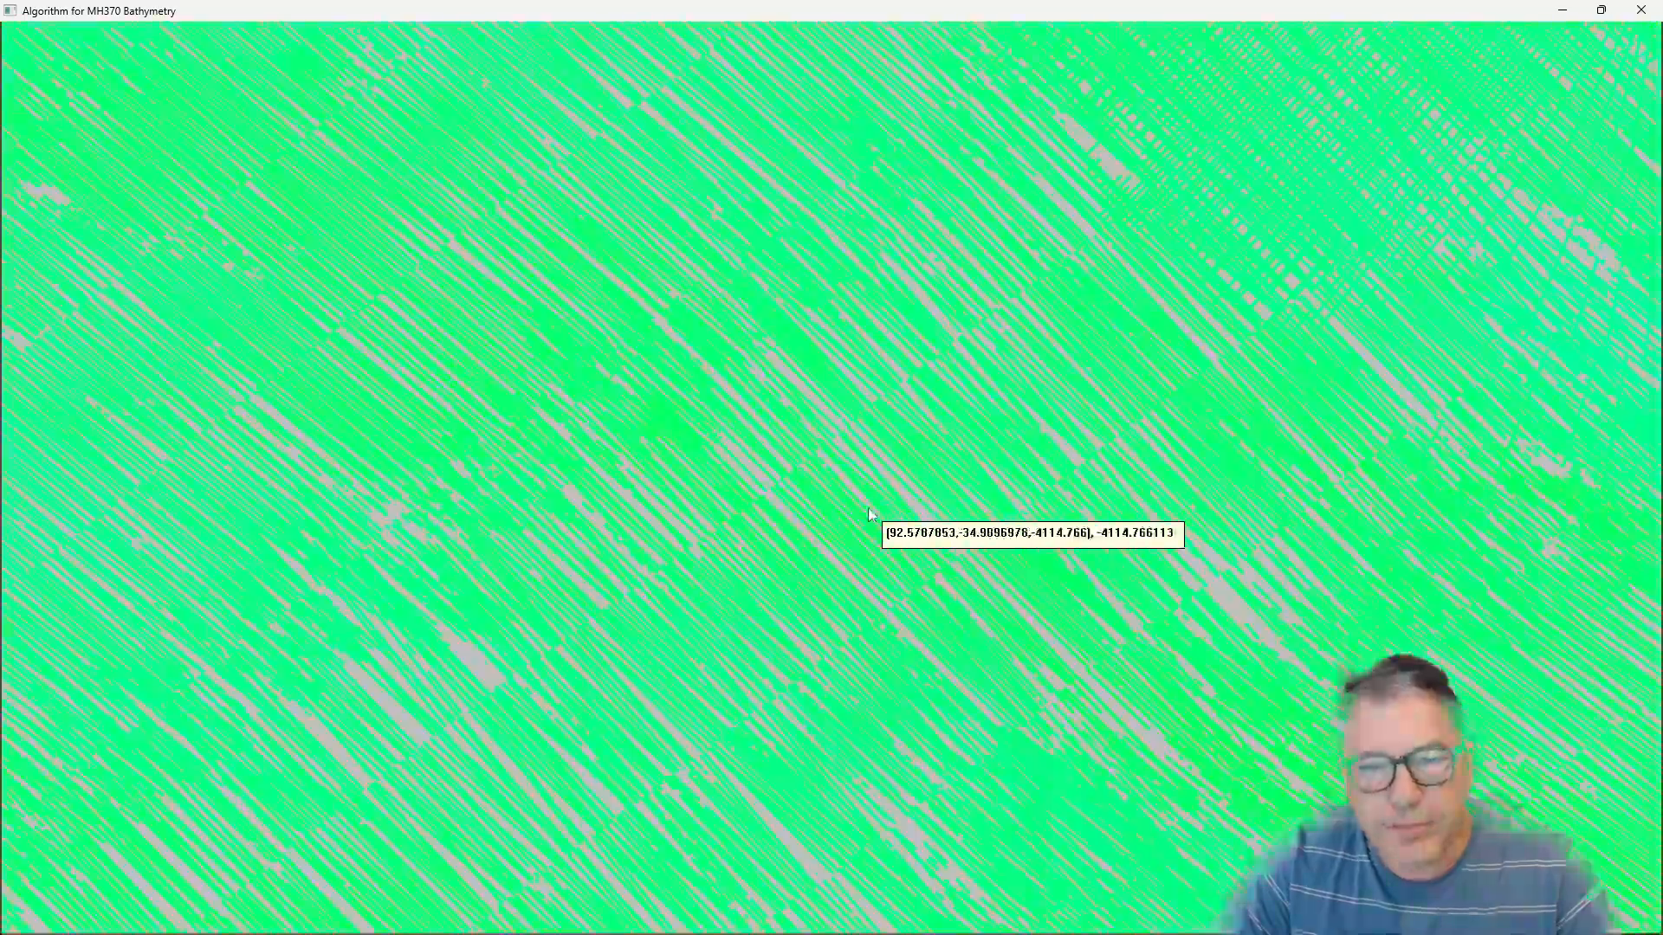
scroll(867, 514, "up", 3)
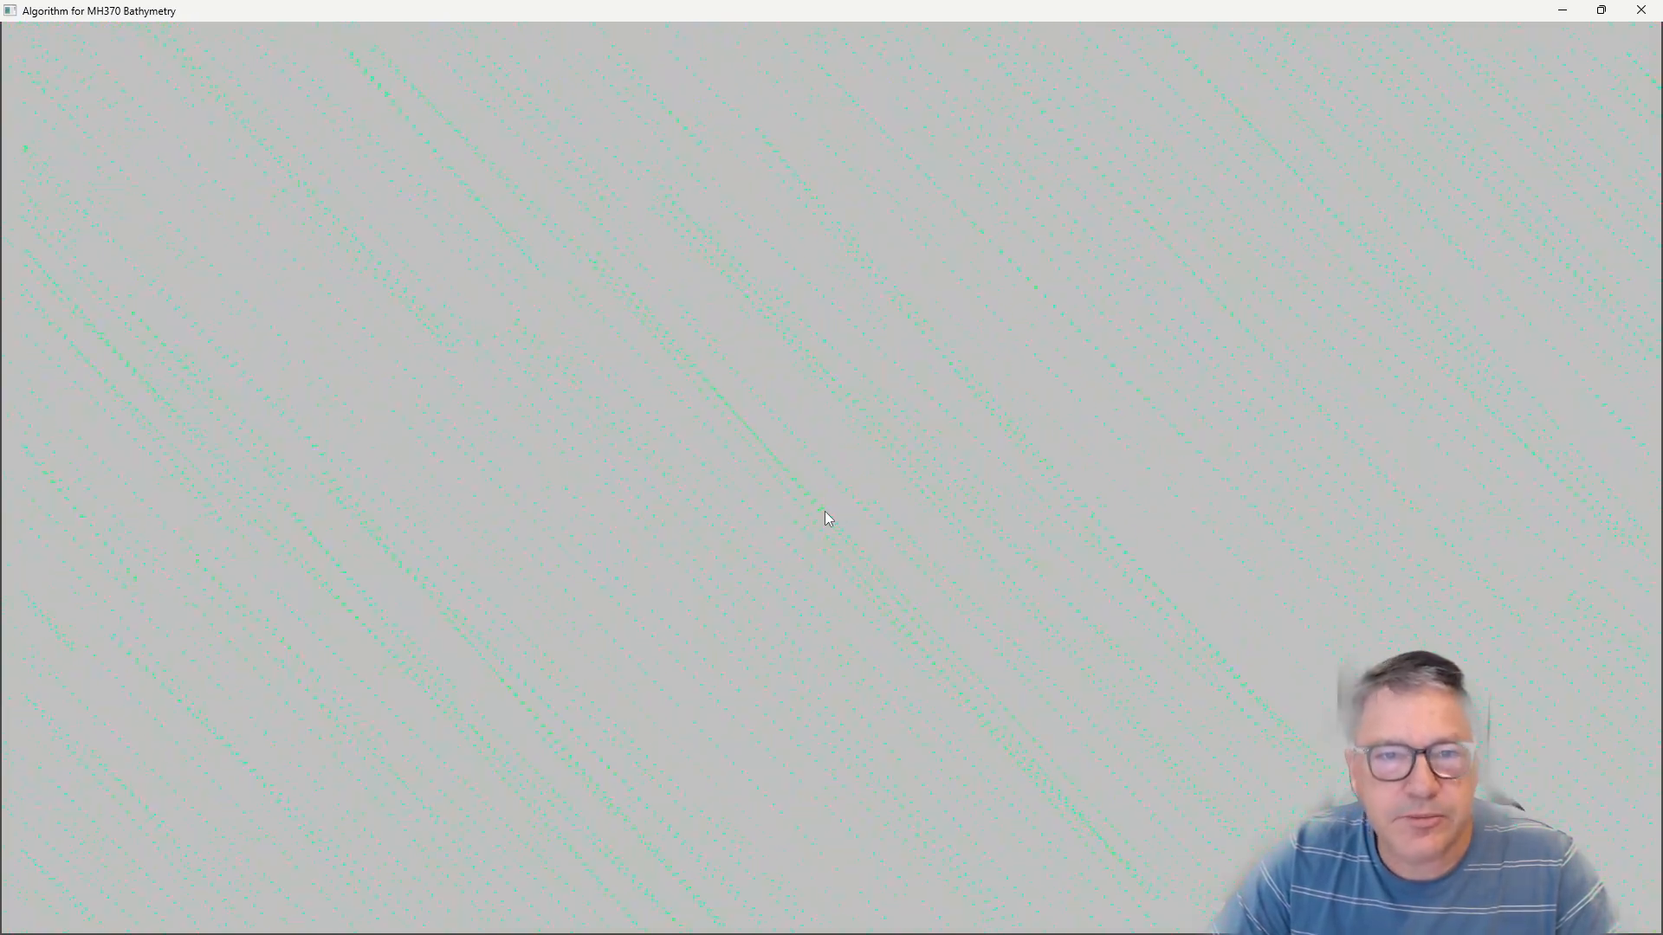
scroll(825, 513, "down", 8)
scroll(727, 627, "down", 10)
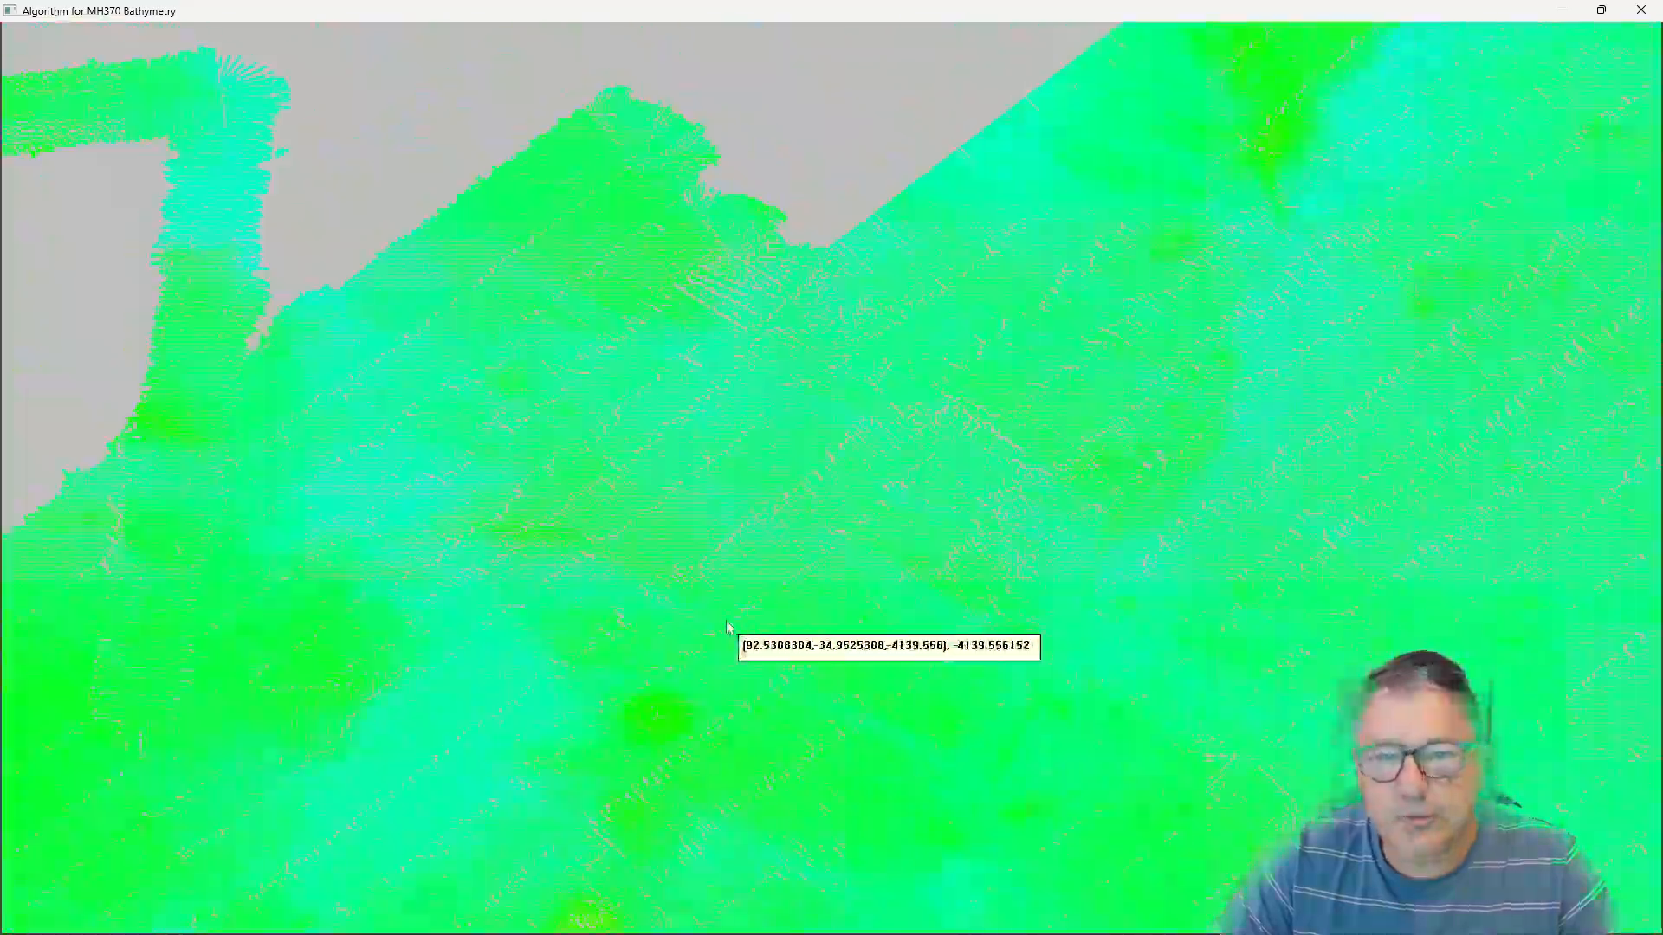
scroll(727, 627, "down", 4)
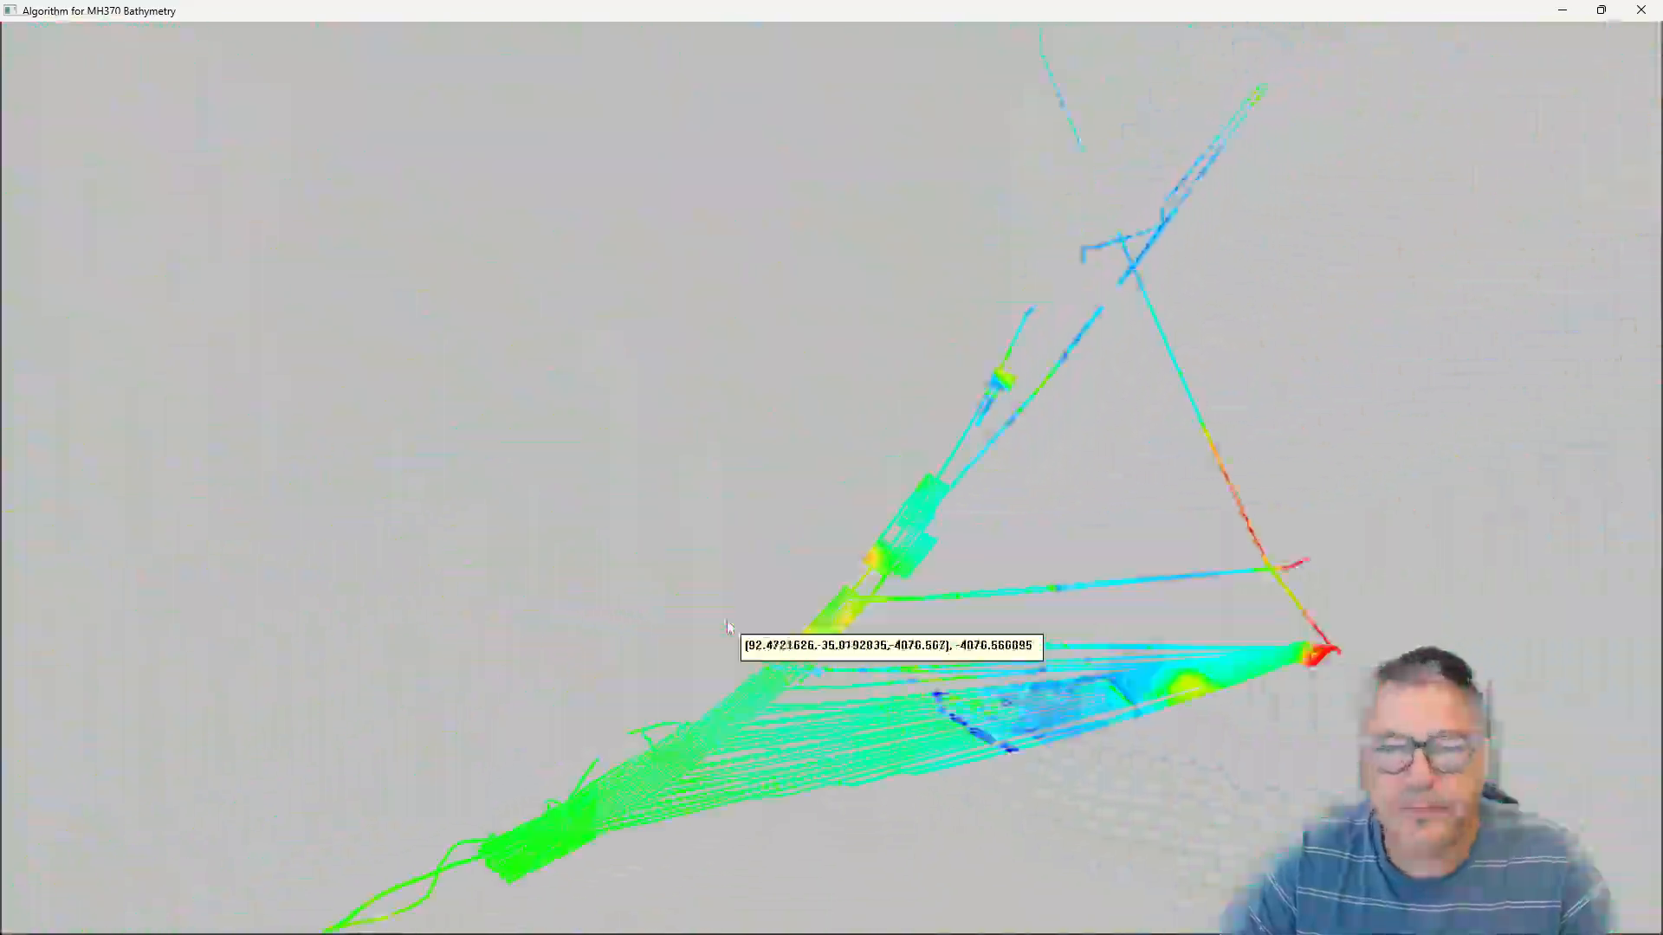
Compute a statistics report for all bands of the PointData field in D:/Data/MH370/MH370Bathymetry_1as.mrp at resolution level 0.
right_click(859, 530)
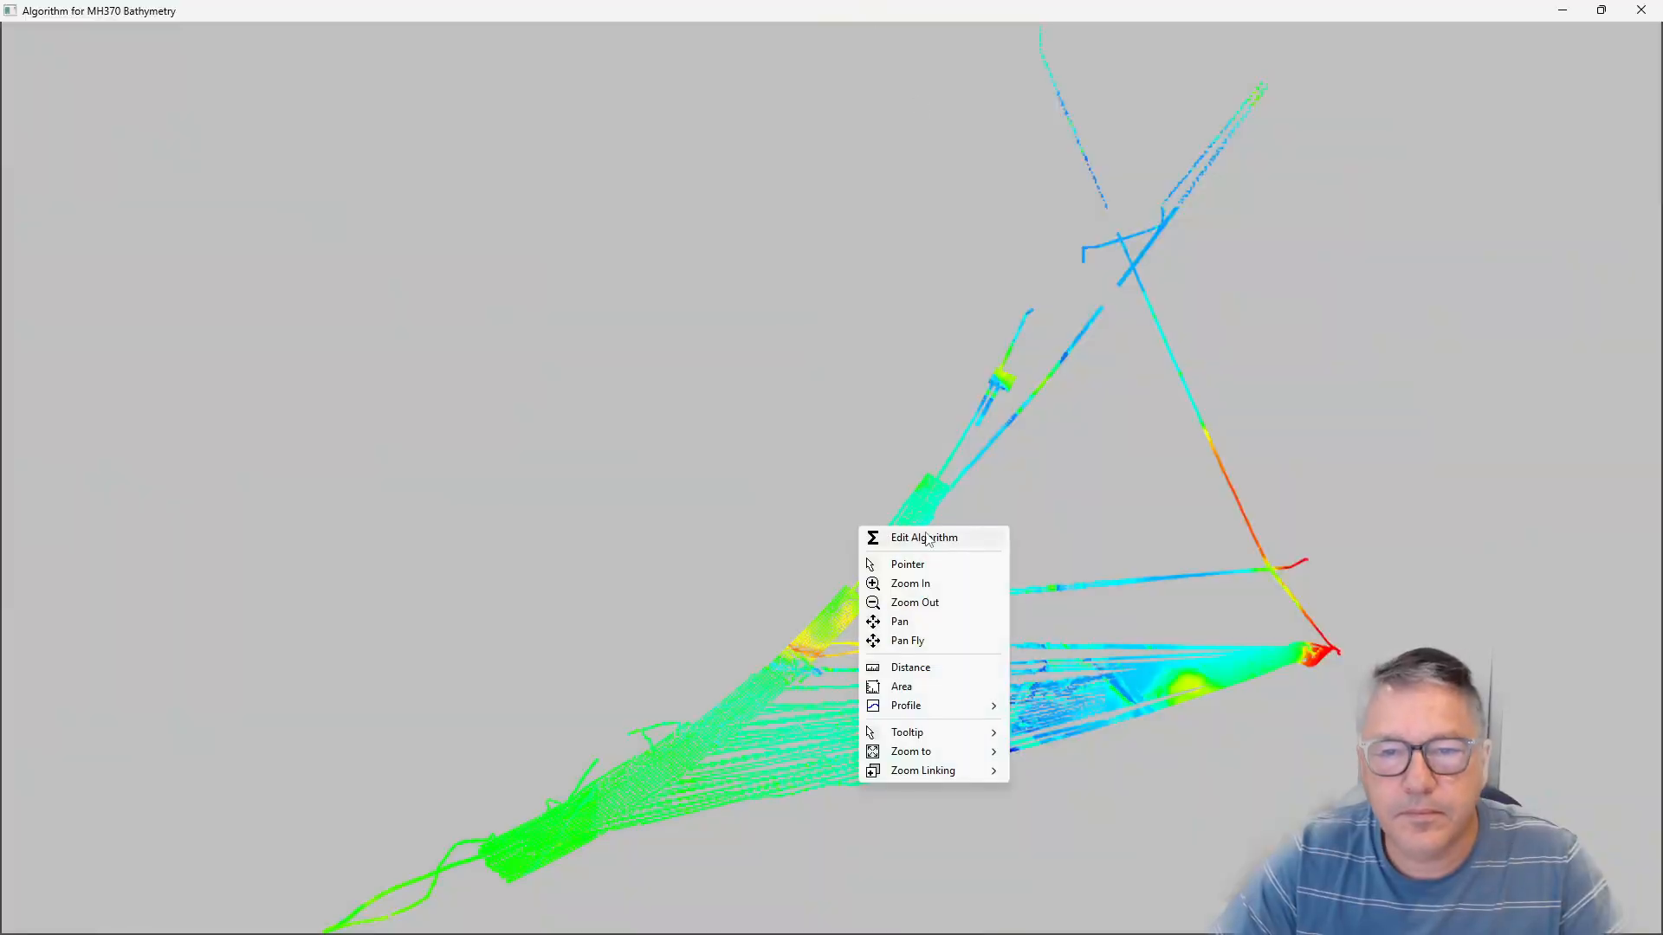
left_click(900, 537)
left_click_drag(211, 37, 660, 192)
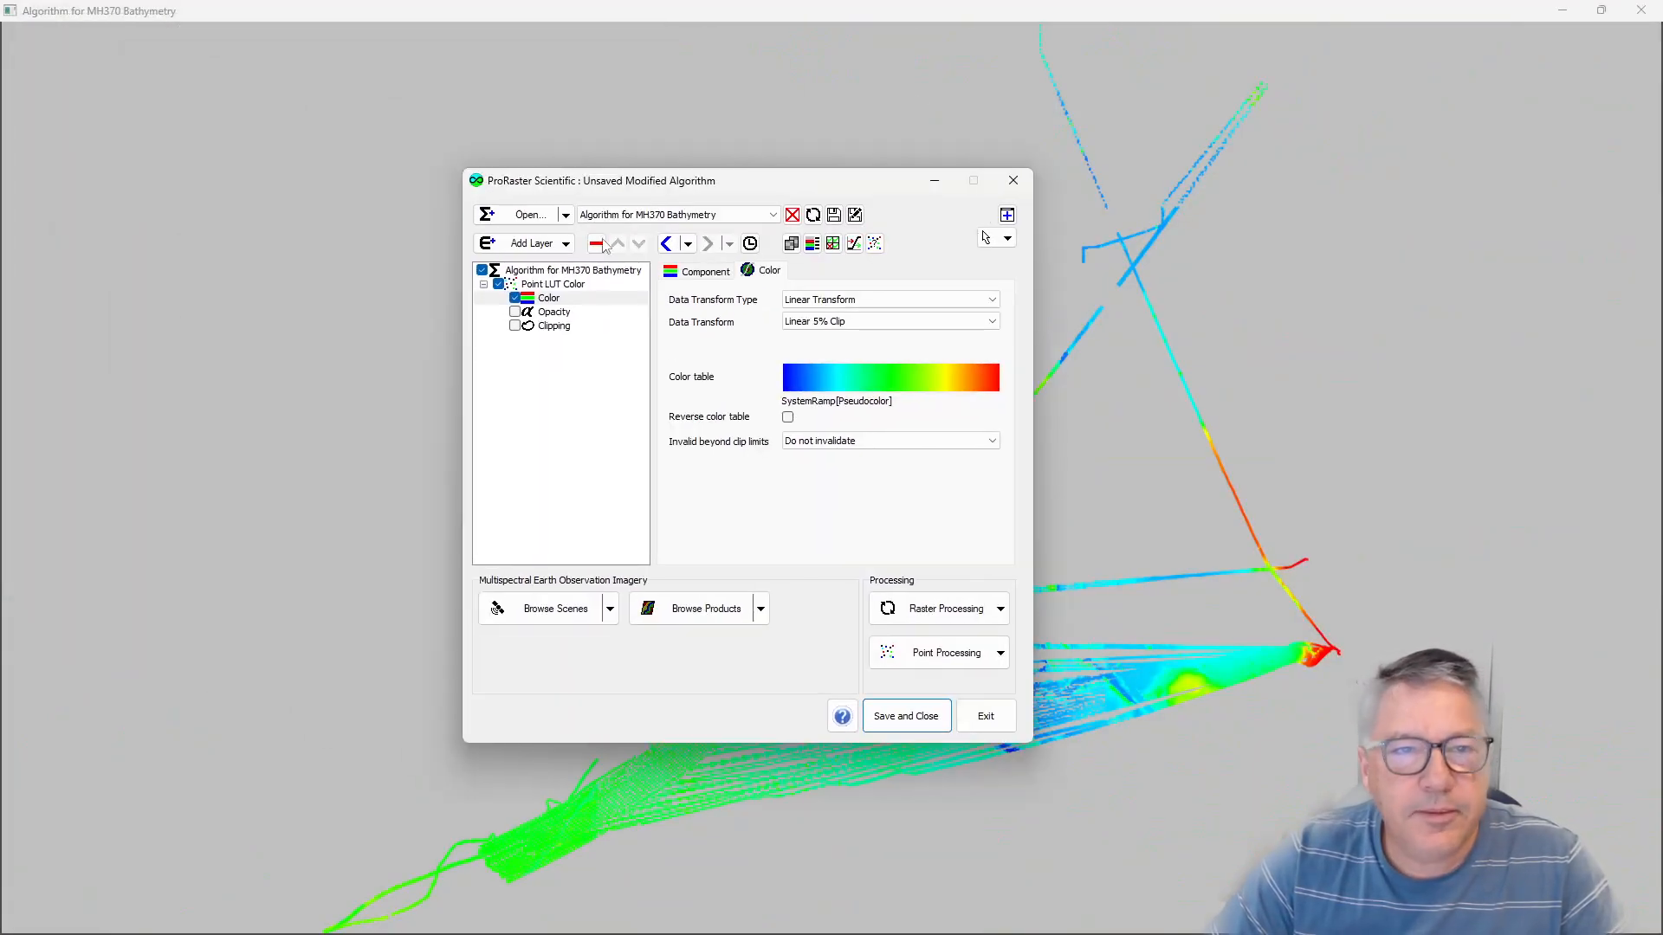
left_click(963, 625)
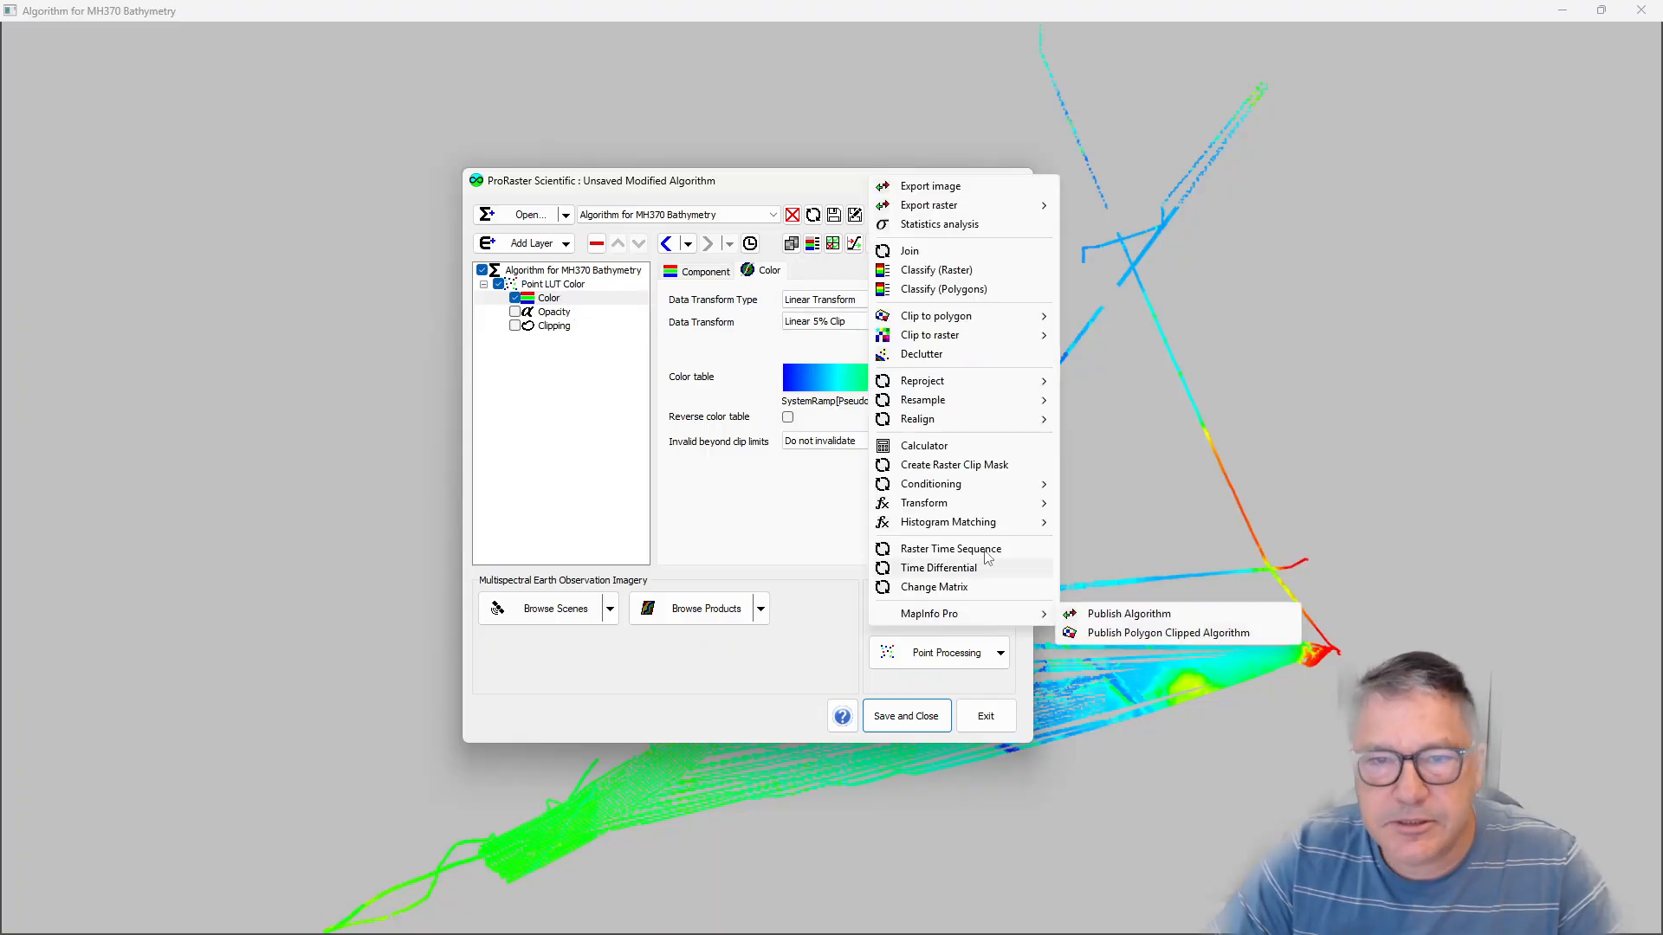
left_click(942, 224)
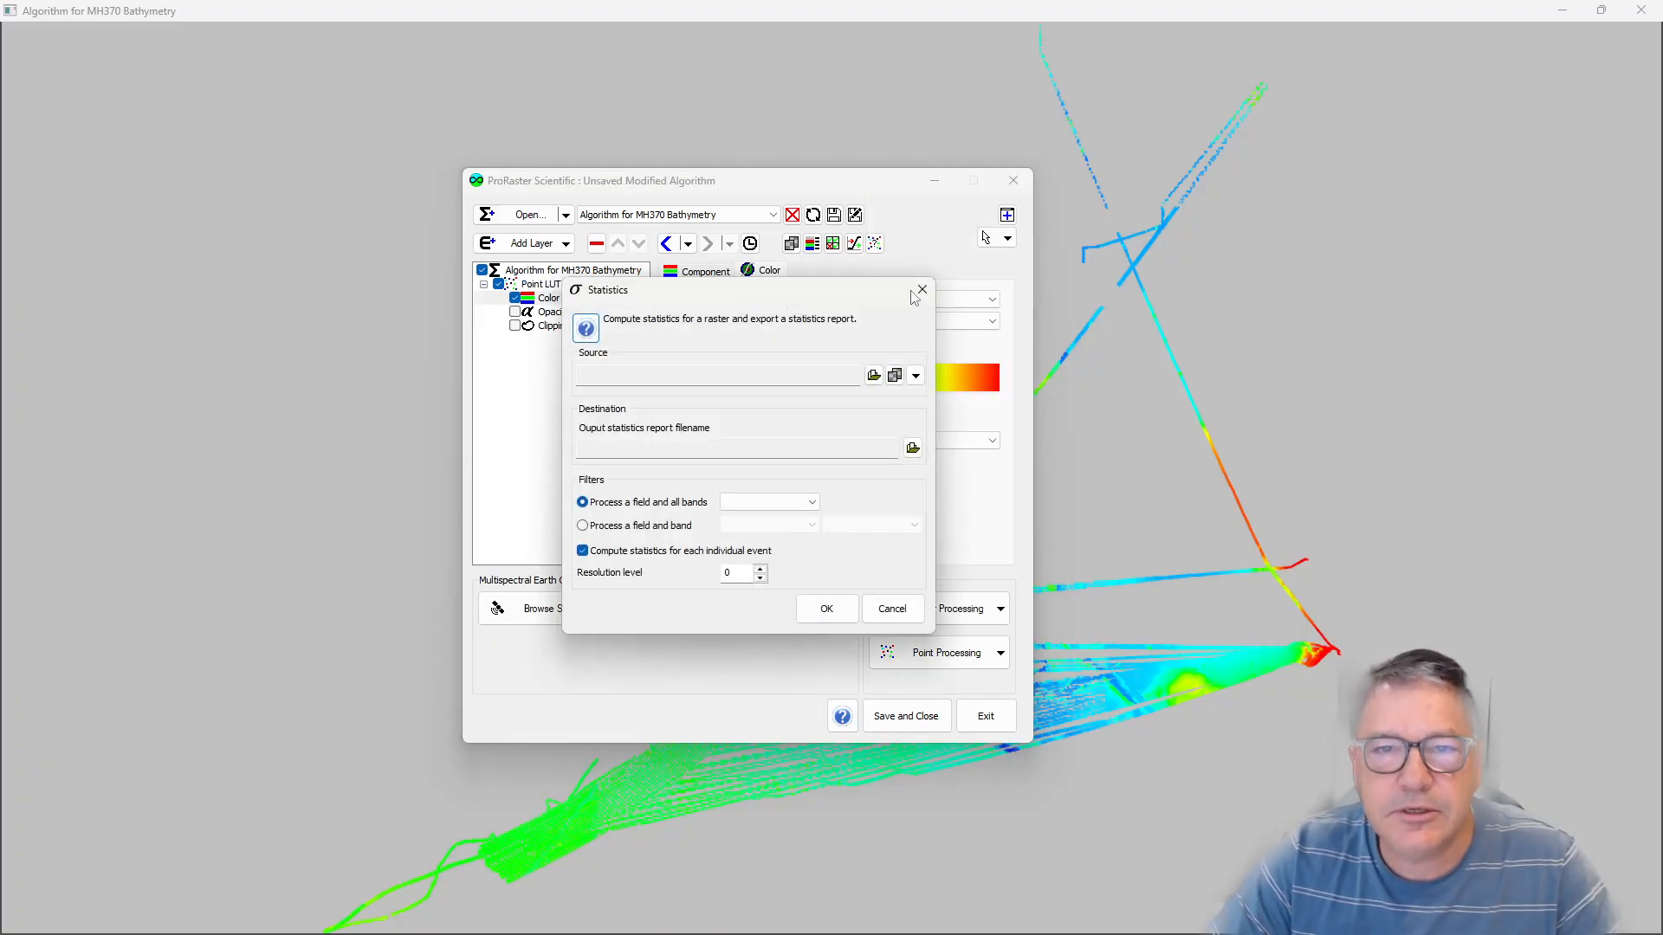
left_click(915, 375)
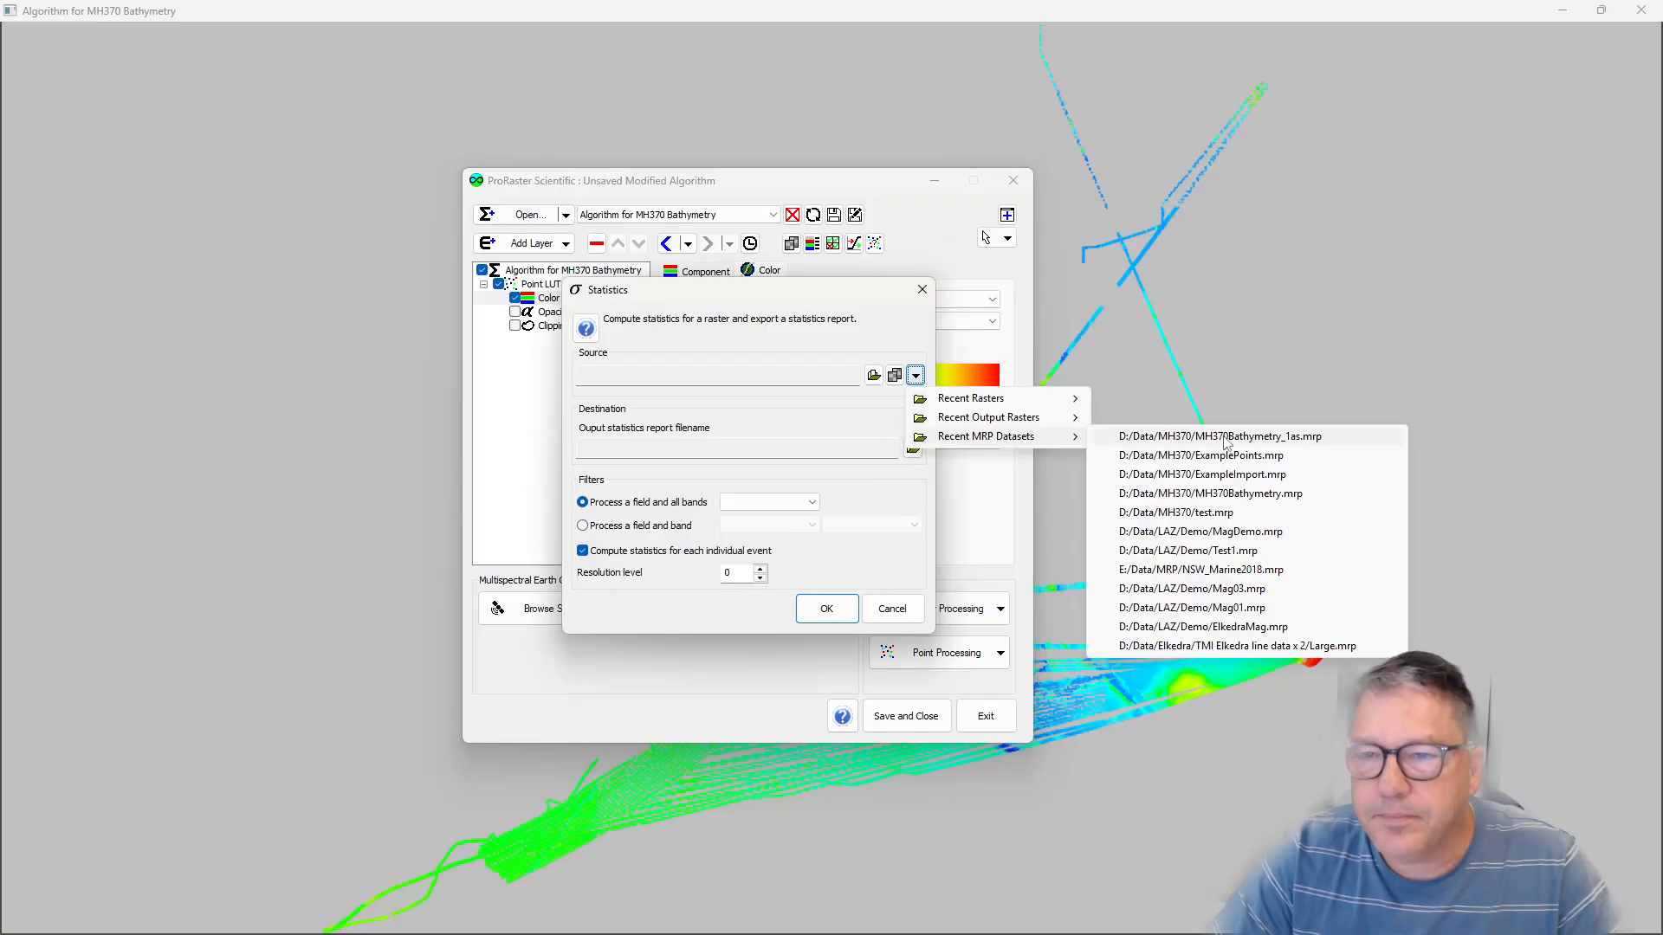
left_click(1227, 437)
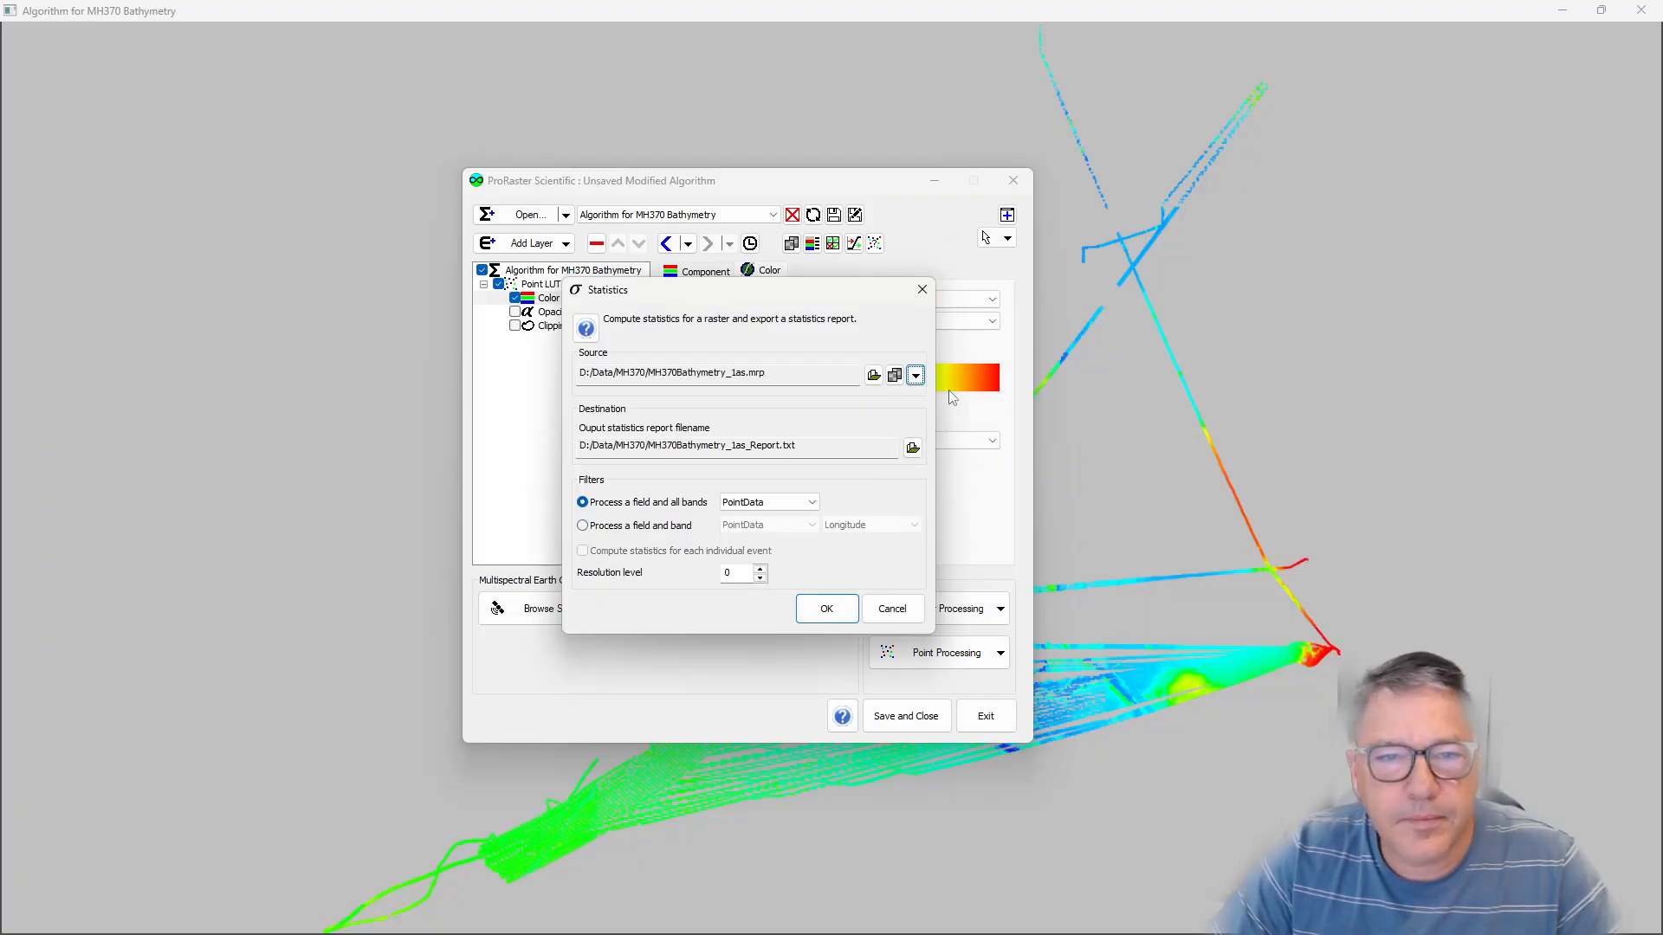
left_click(823, 608)
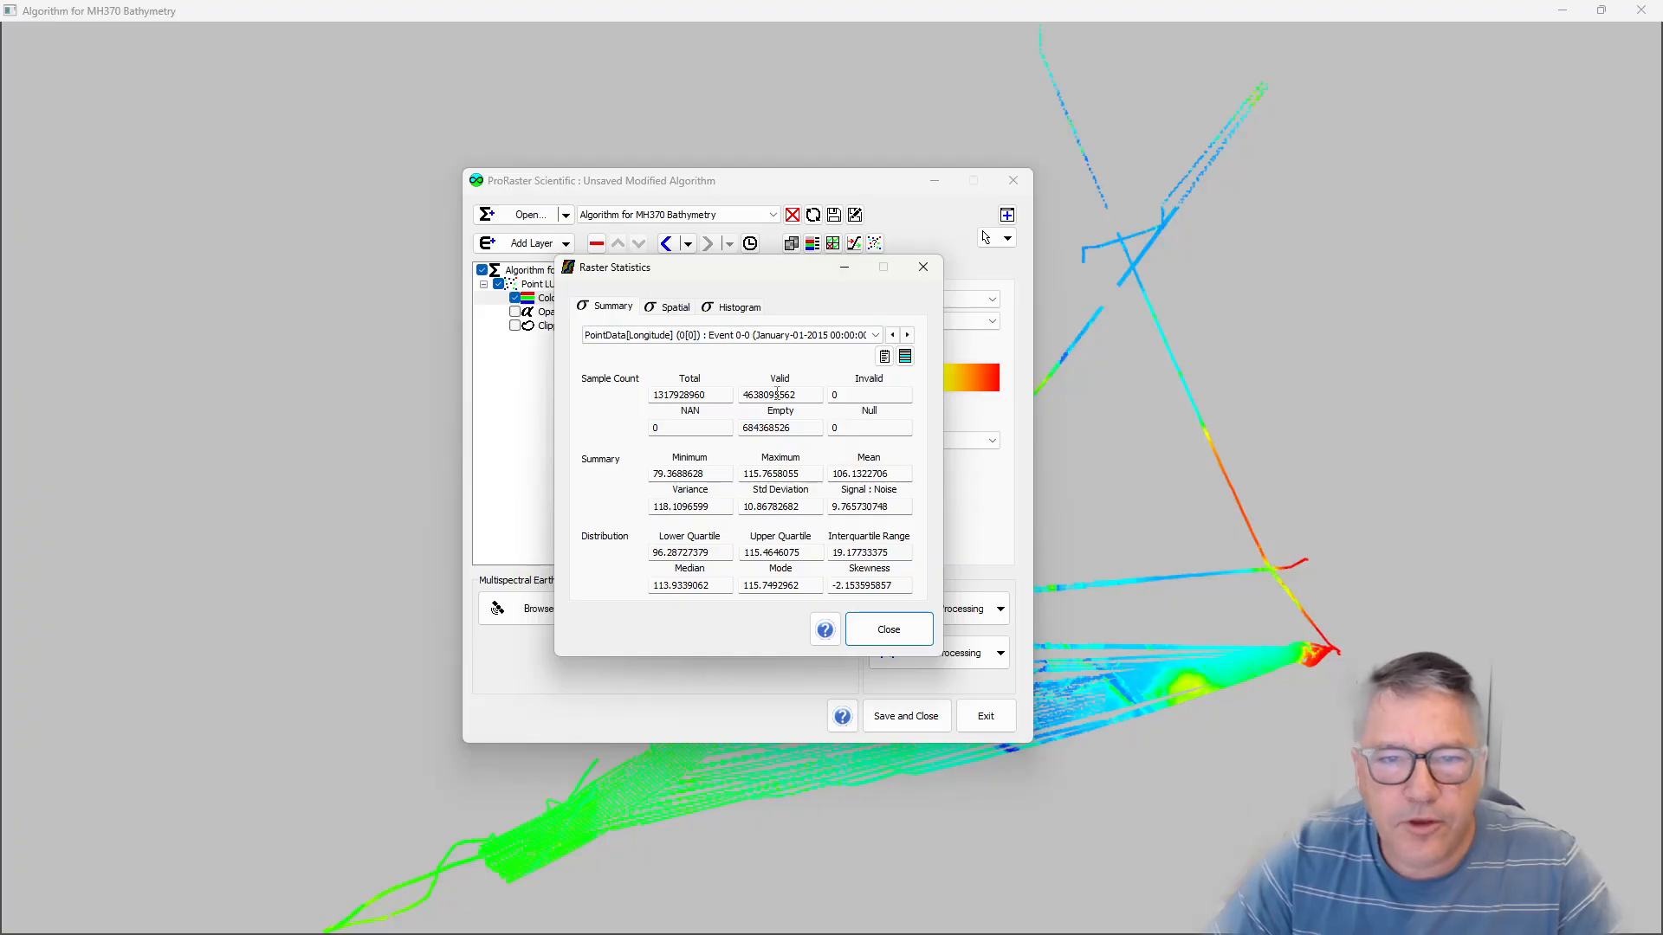
Read the valid sample count in the Raster Statistics summary and close the report.
left_click(758, 395)
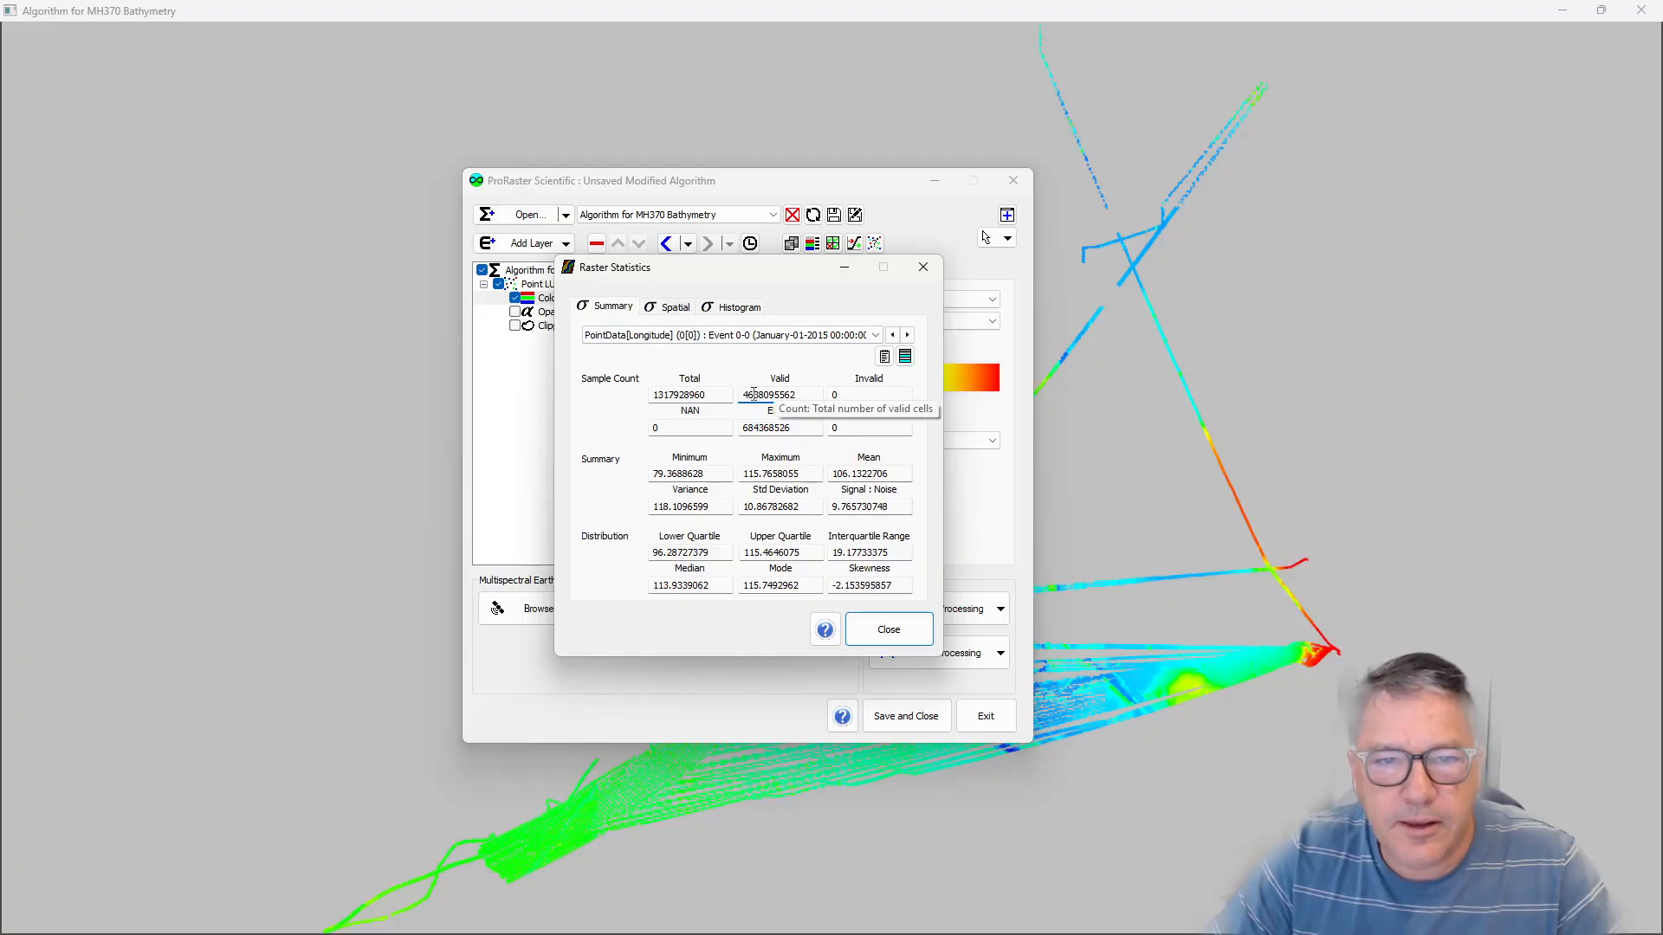
left_click(796, 395)
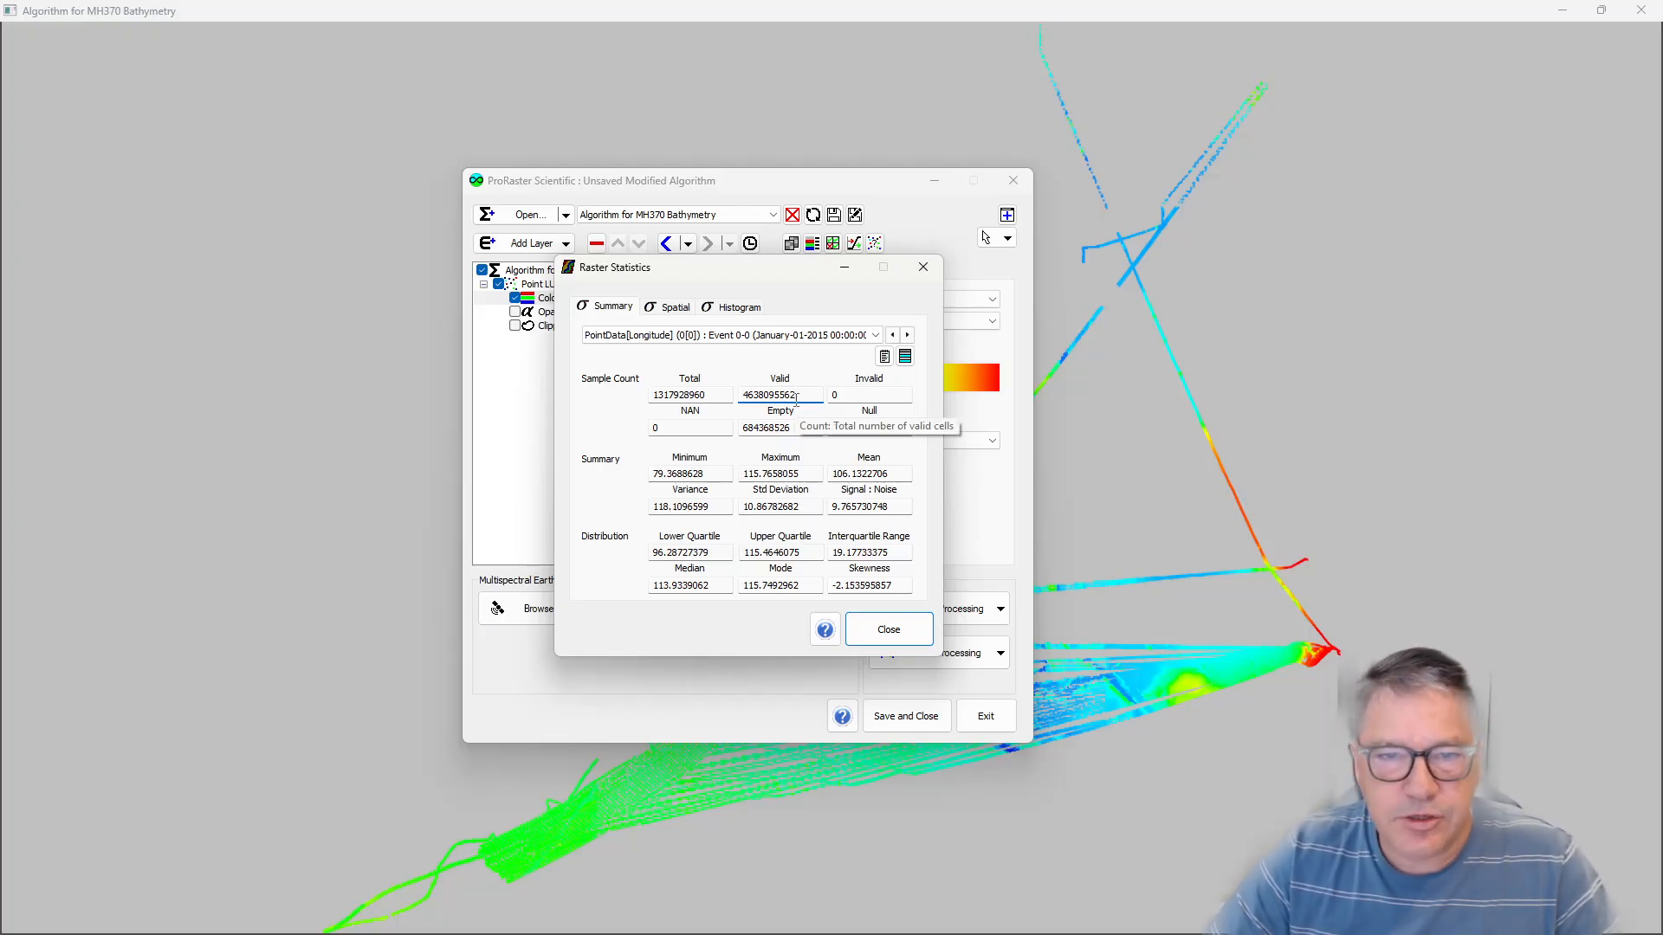
left_click(923, 267)
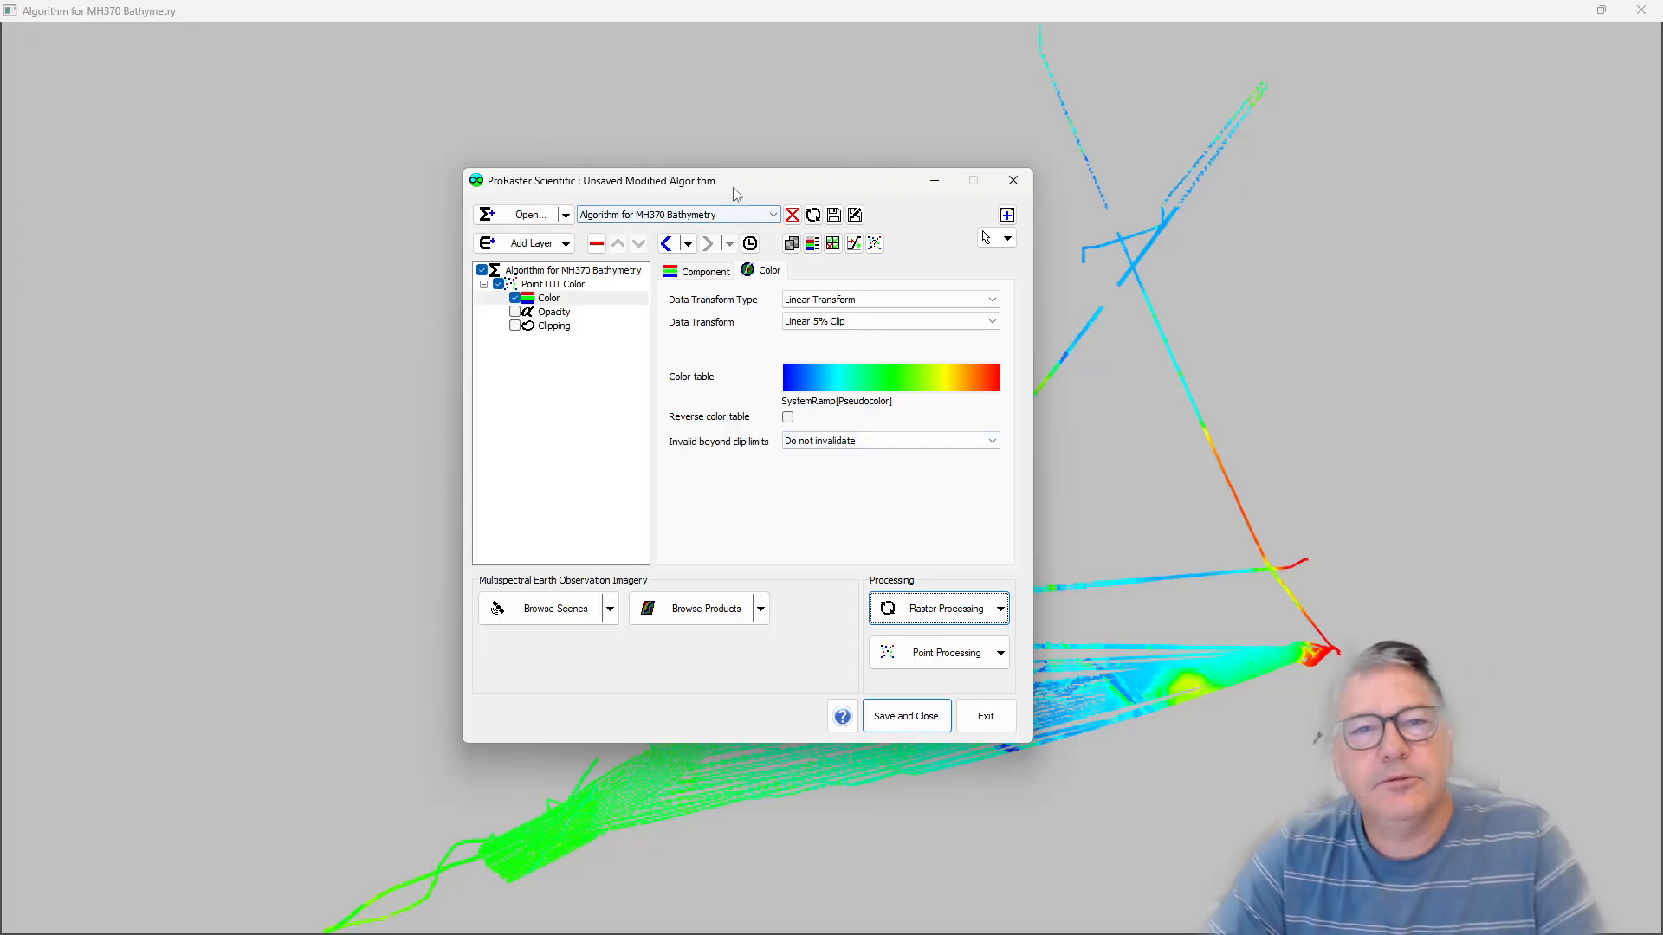
Restore the map window to its smaller size and unload the MH370 Bathymetry algorithm without saving it.
left_click_drag(737, 192, 650, 179)
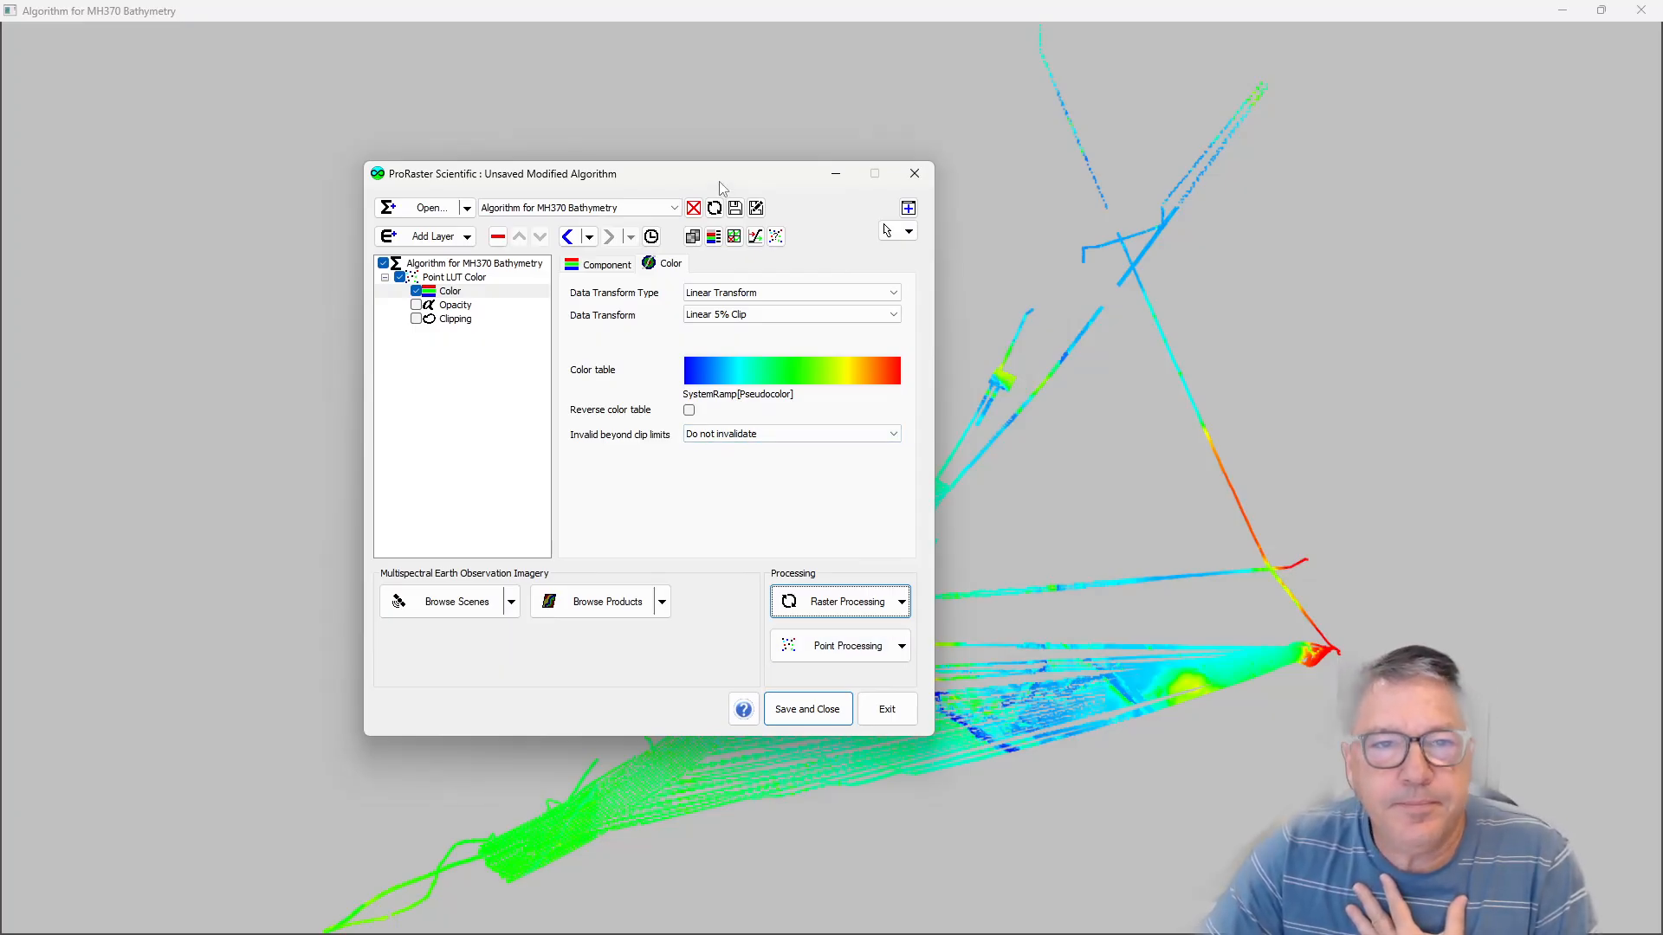
left_click_drag(719, 181, 647, 138)
left_click_drag(875, 7, 1229, 34)
left_click(622, 165)
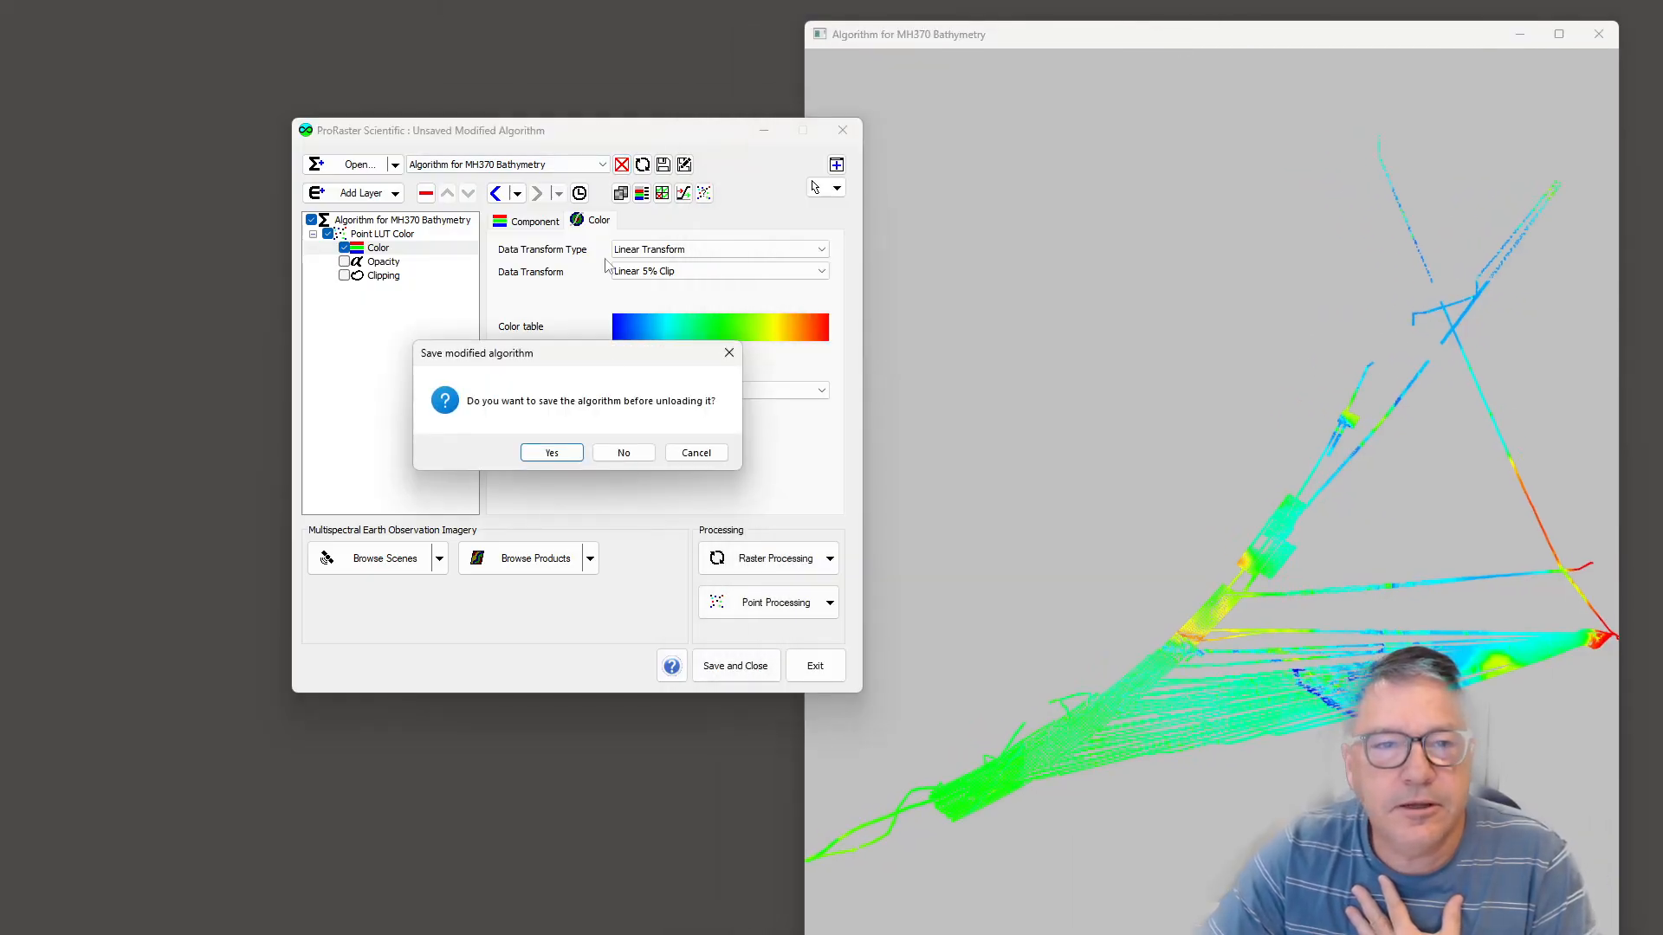
left_click(624, 453)
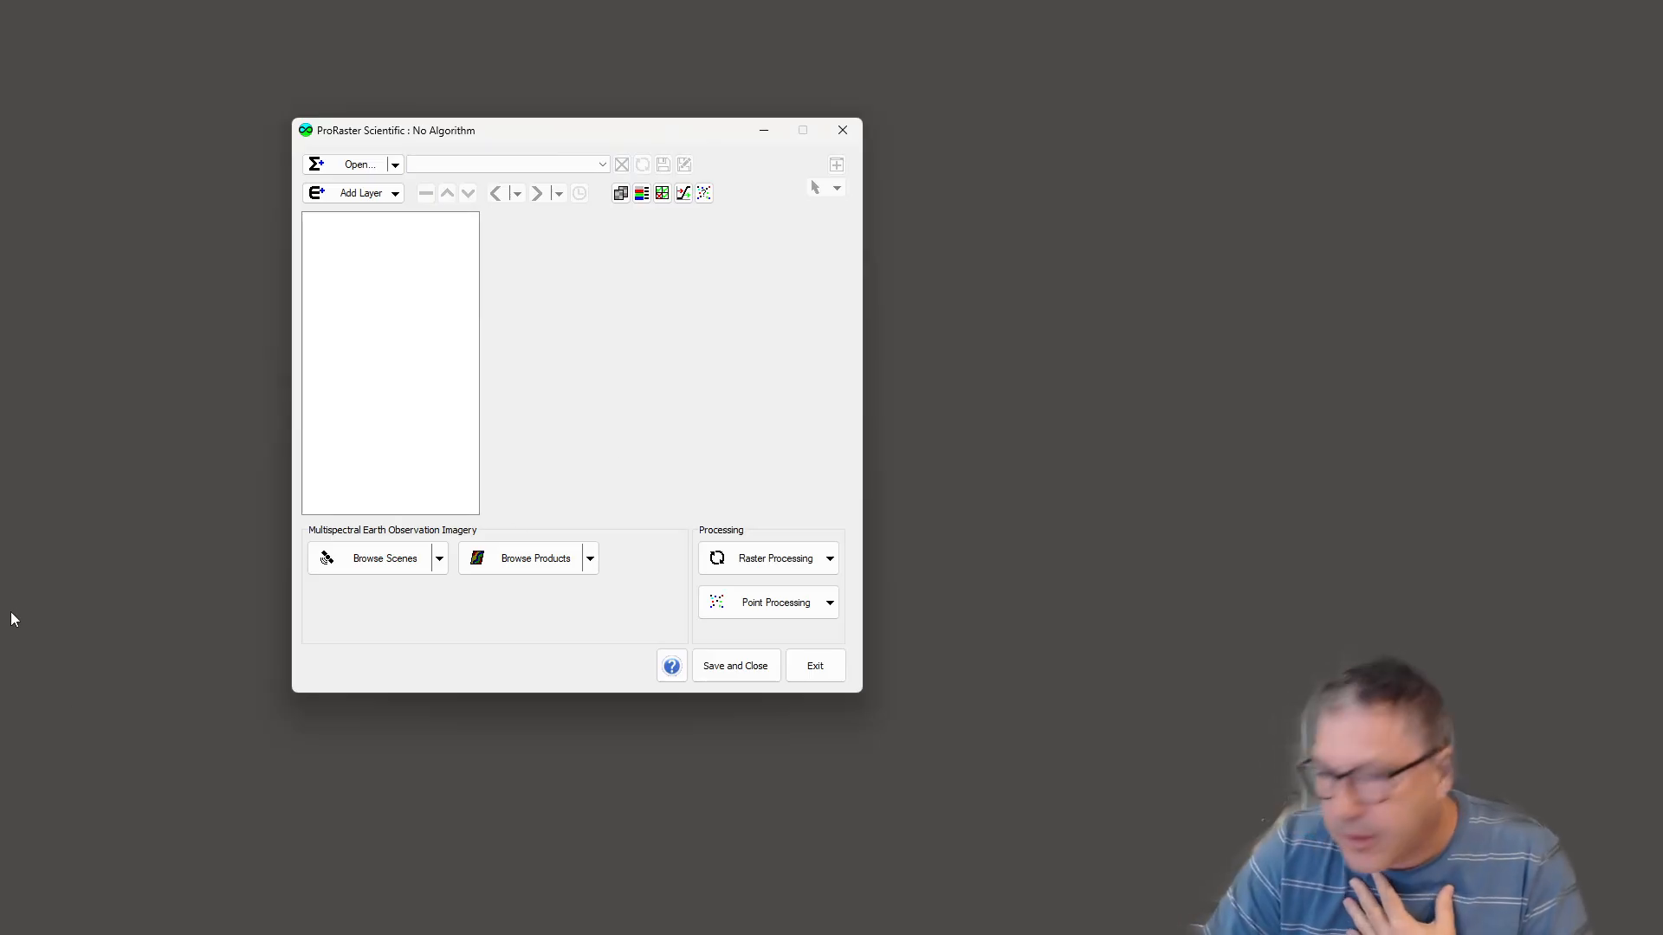
Start a new virtual grid from D:/Data/MH370/MH370Bathymetry_1as.mrp with output file D:/Data/MH370/MH370Bathymetry_1as_VGrid.mvr.
left_click_drag(510, 138, 422, 138)
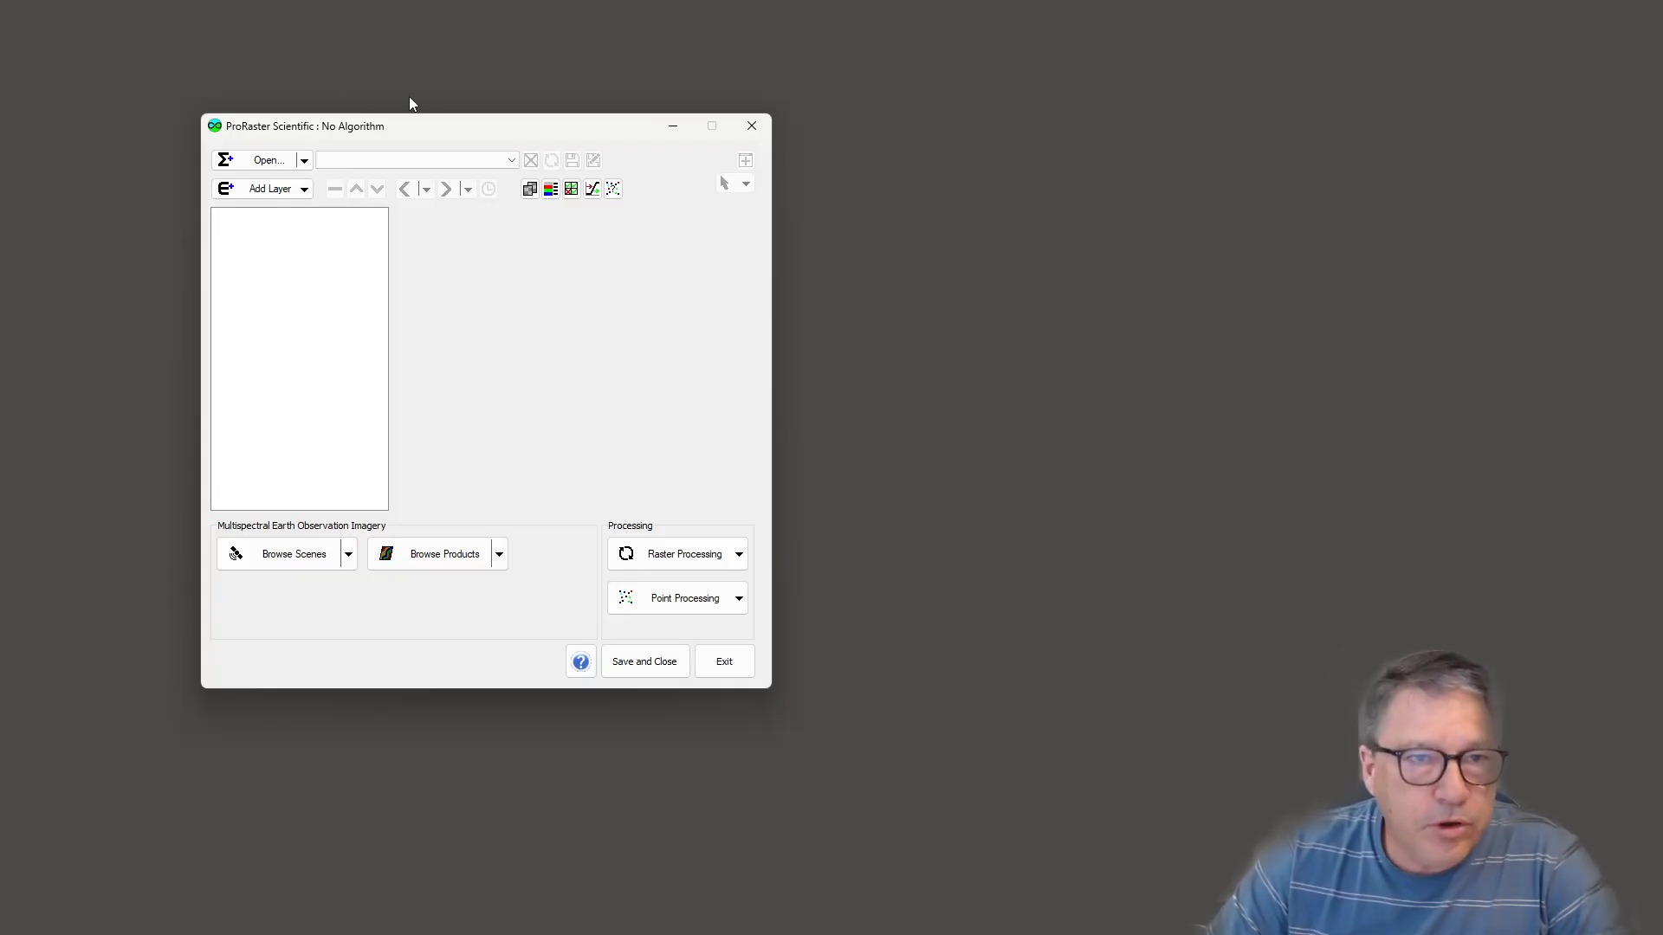
left_click_drag(419, 131, 322, 104)
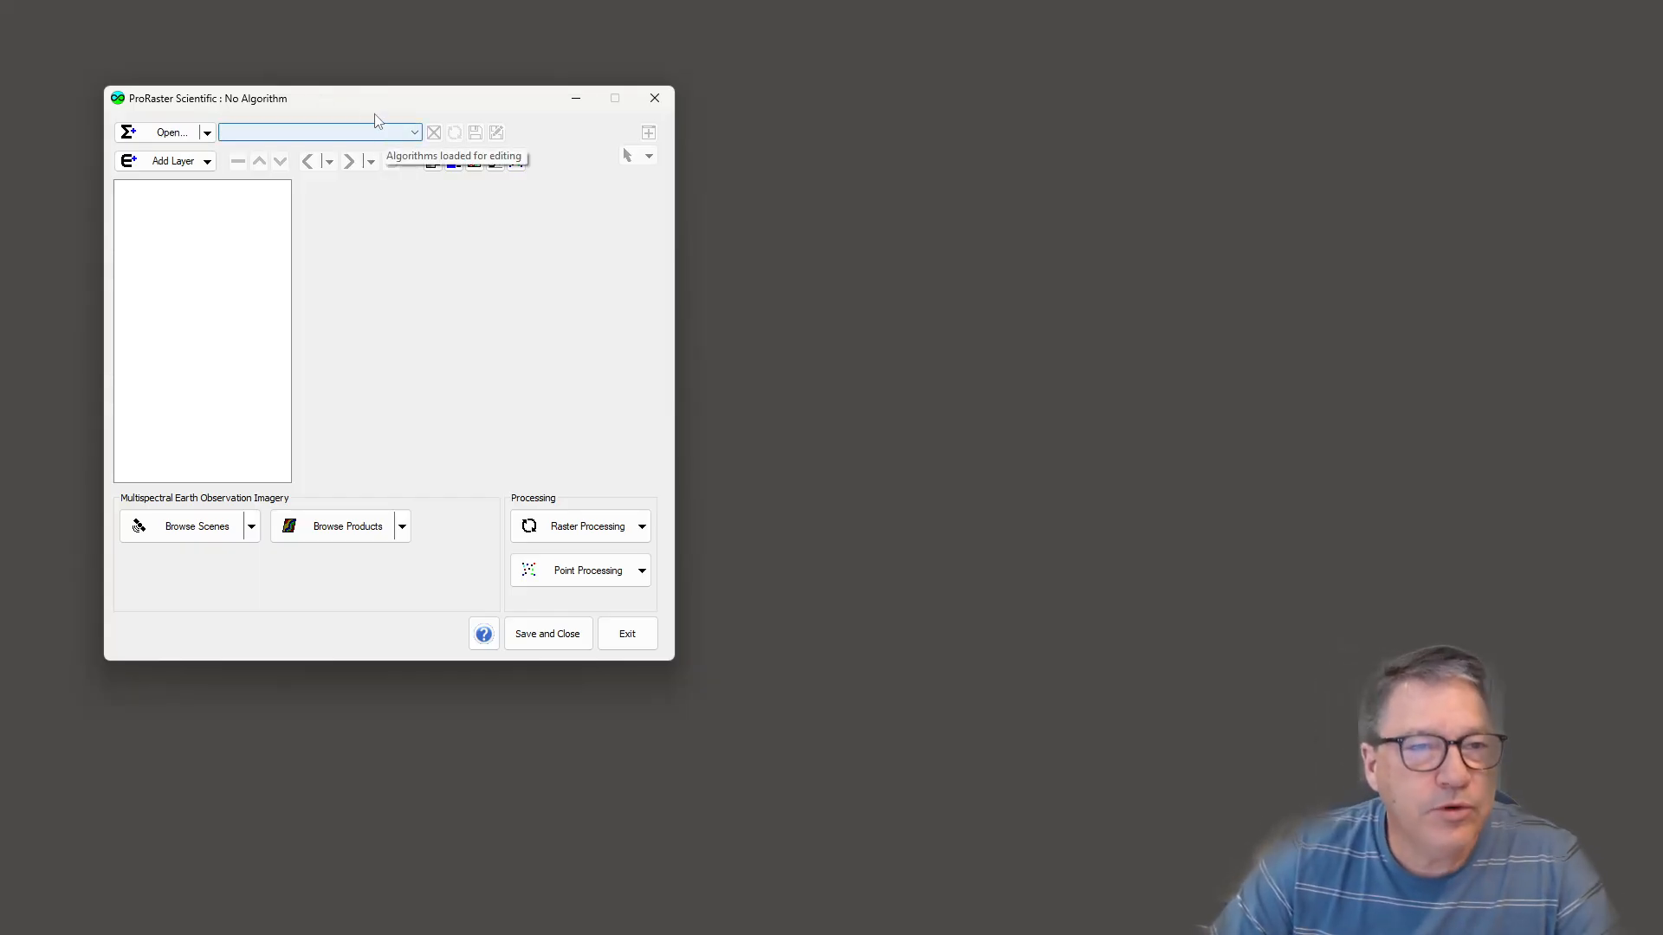
left_click(643, 573)
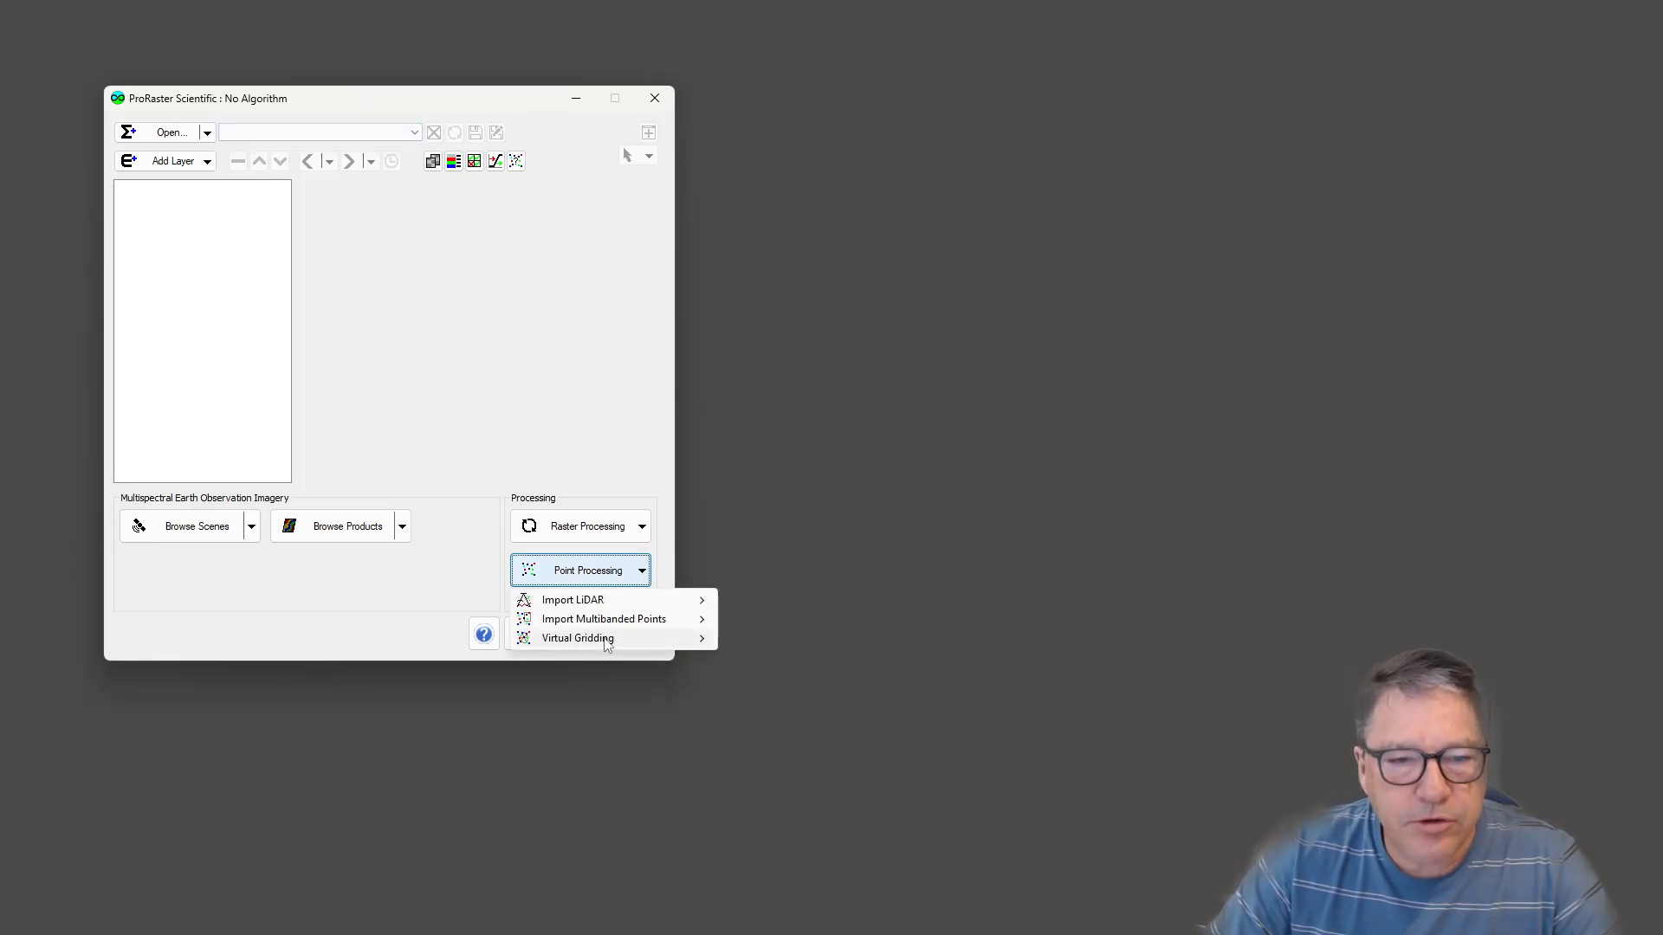
mouse_move(606, 643)
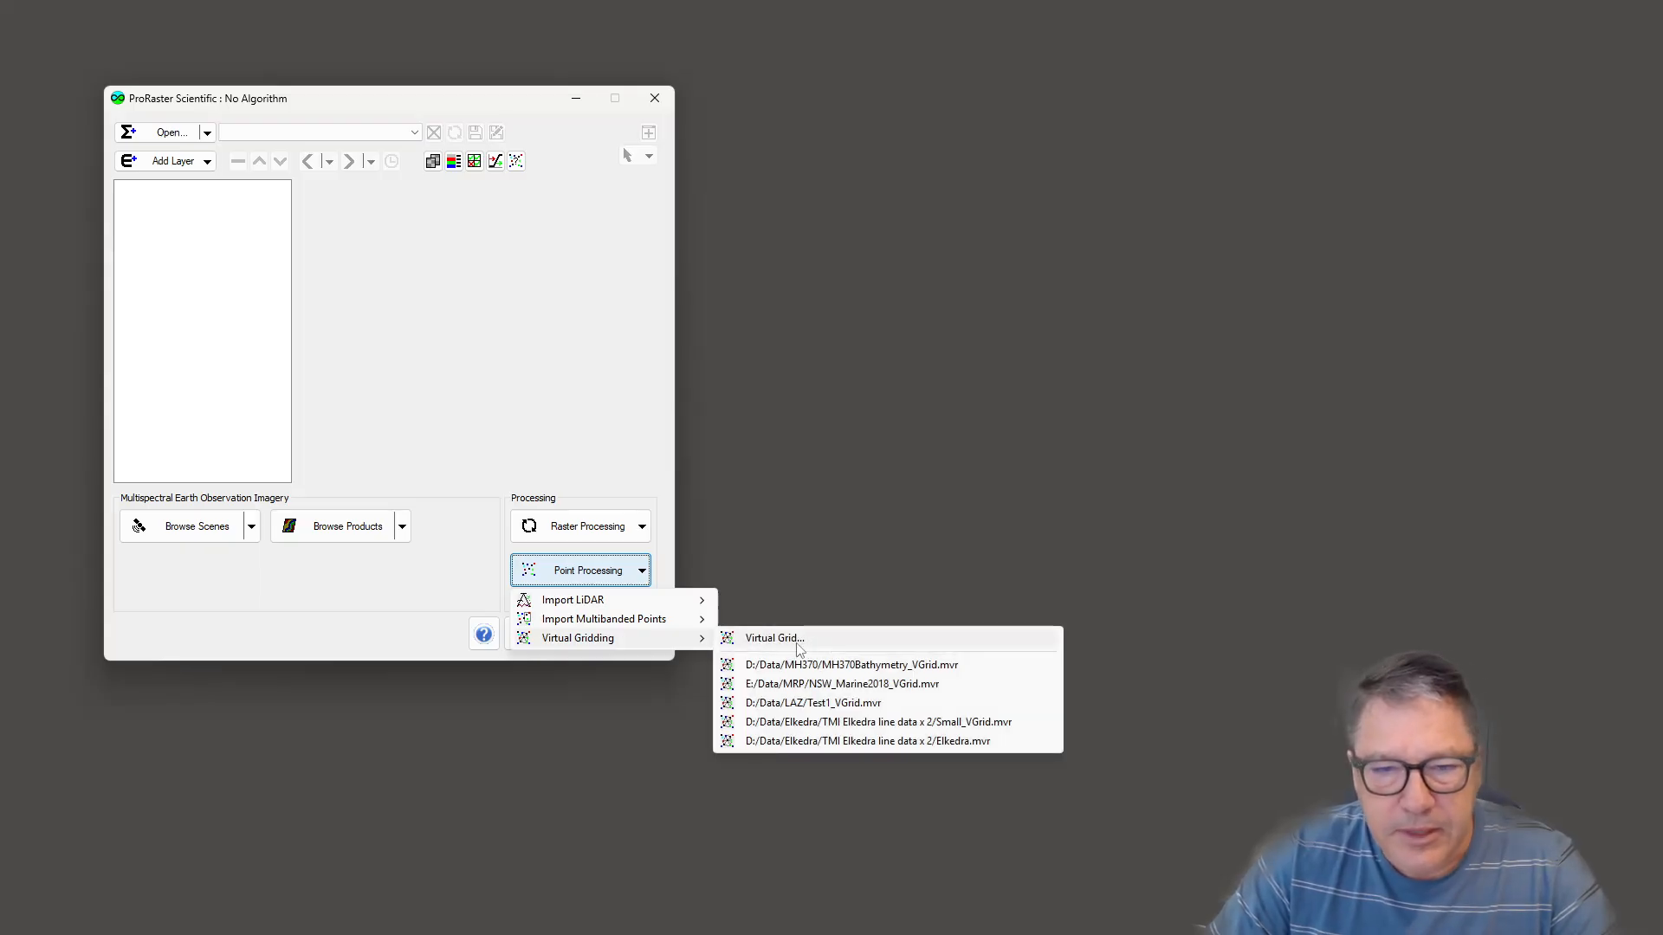
left_click(798, 640)
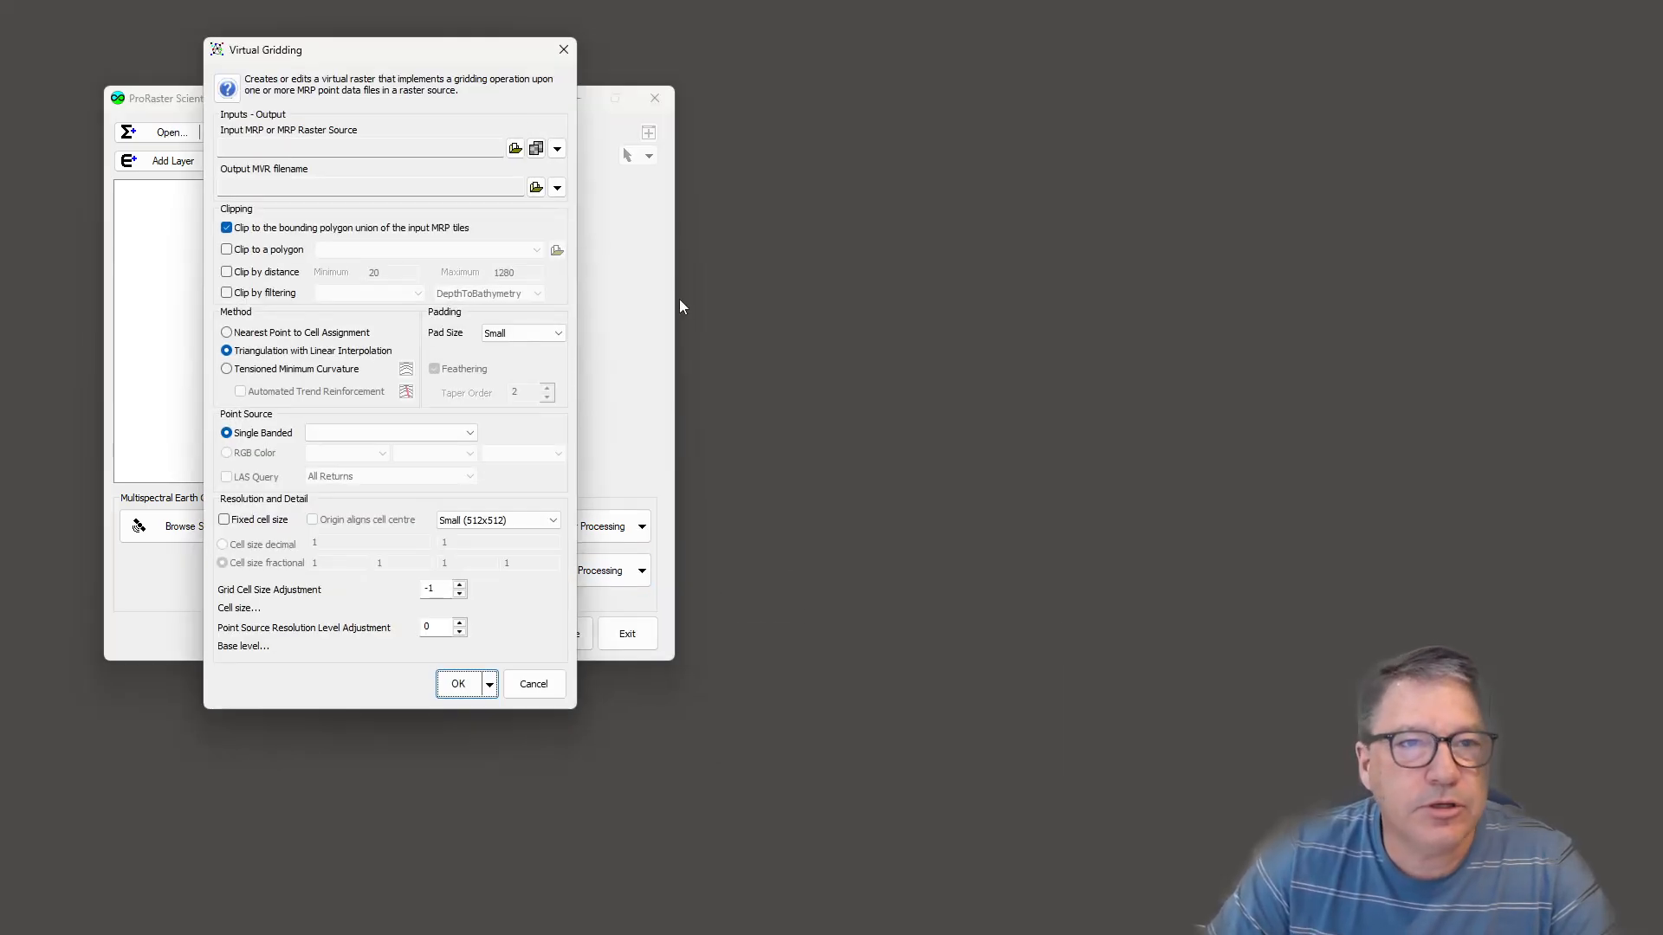
left_click_drag(388, 55, 974, 85)
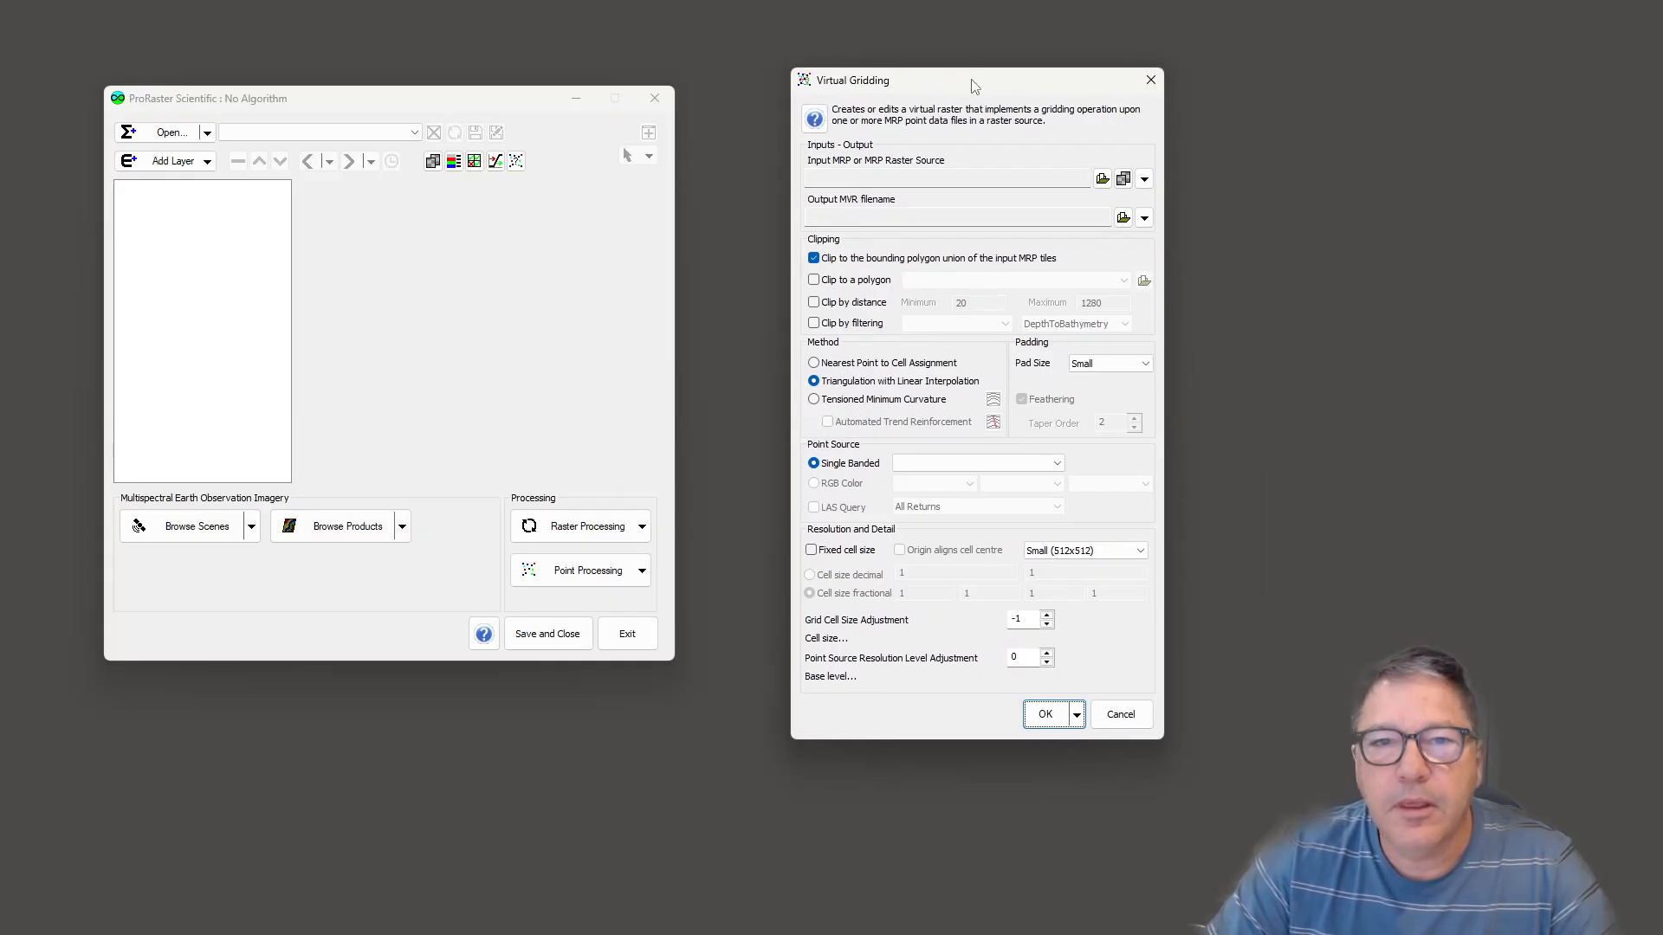
left_click(1144, 179)
left_click(1255, 203)
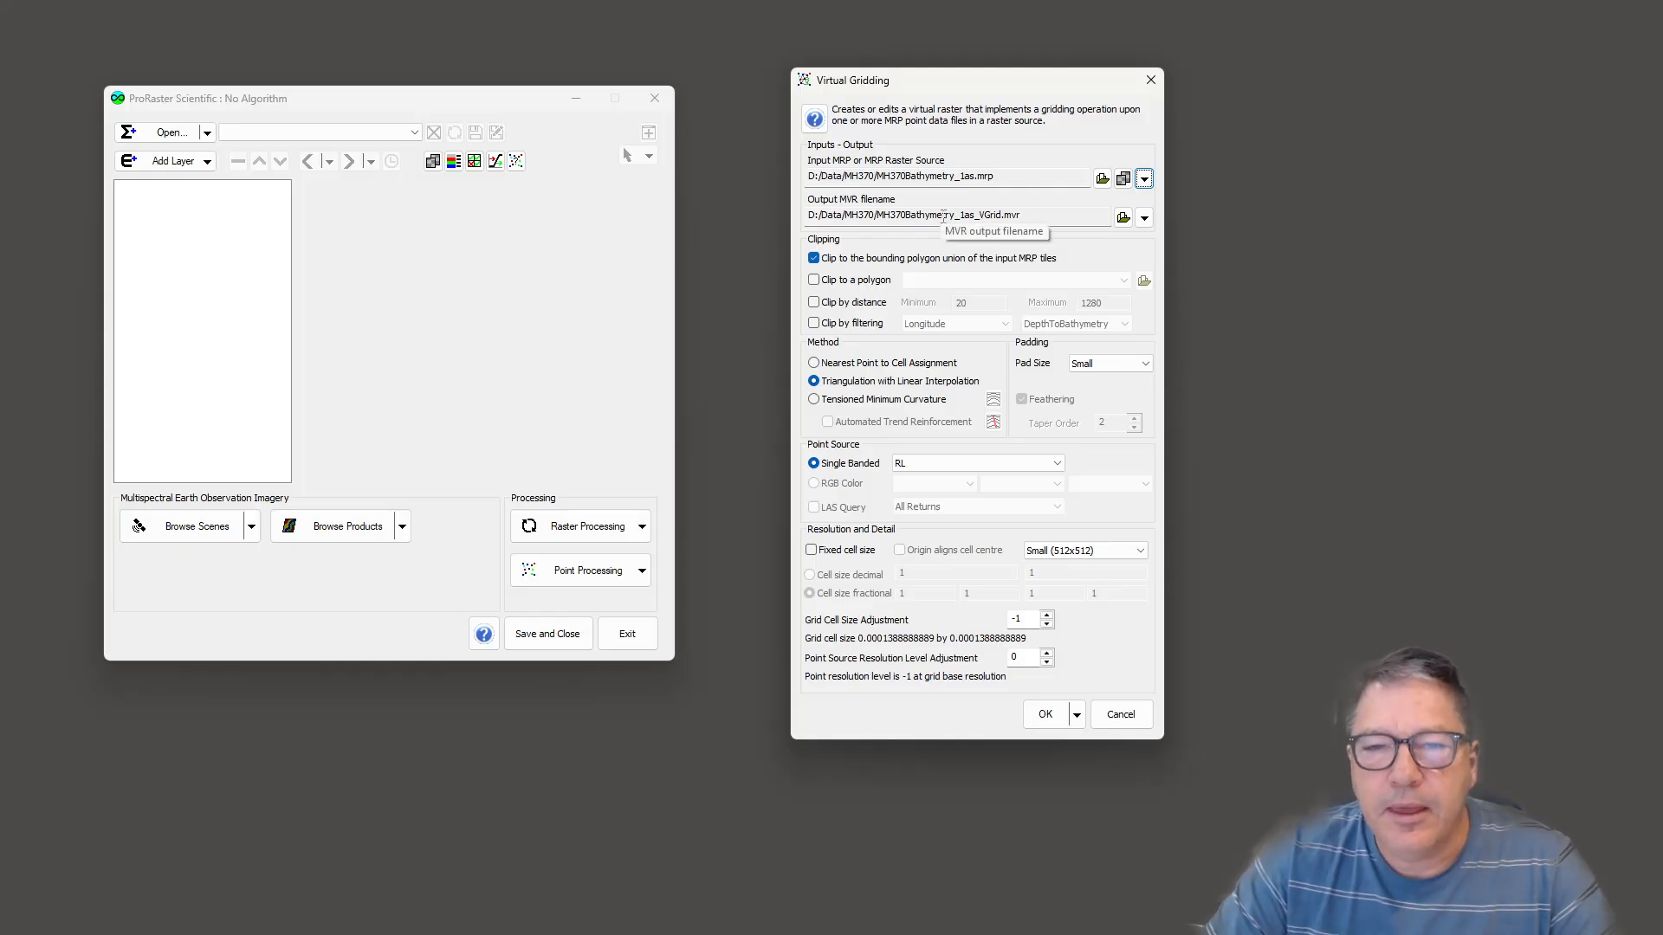
left_click(1059, 220)
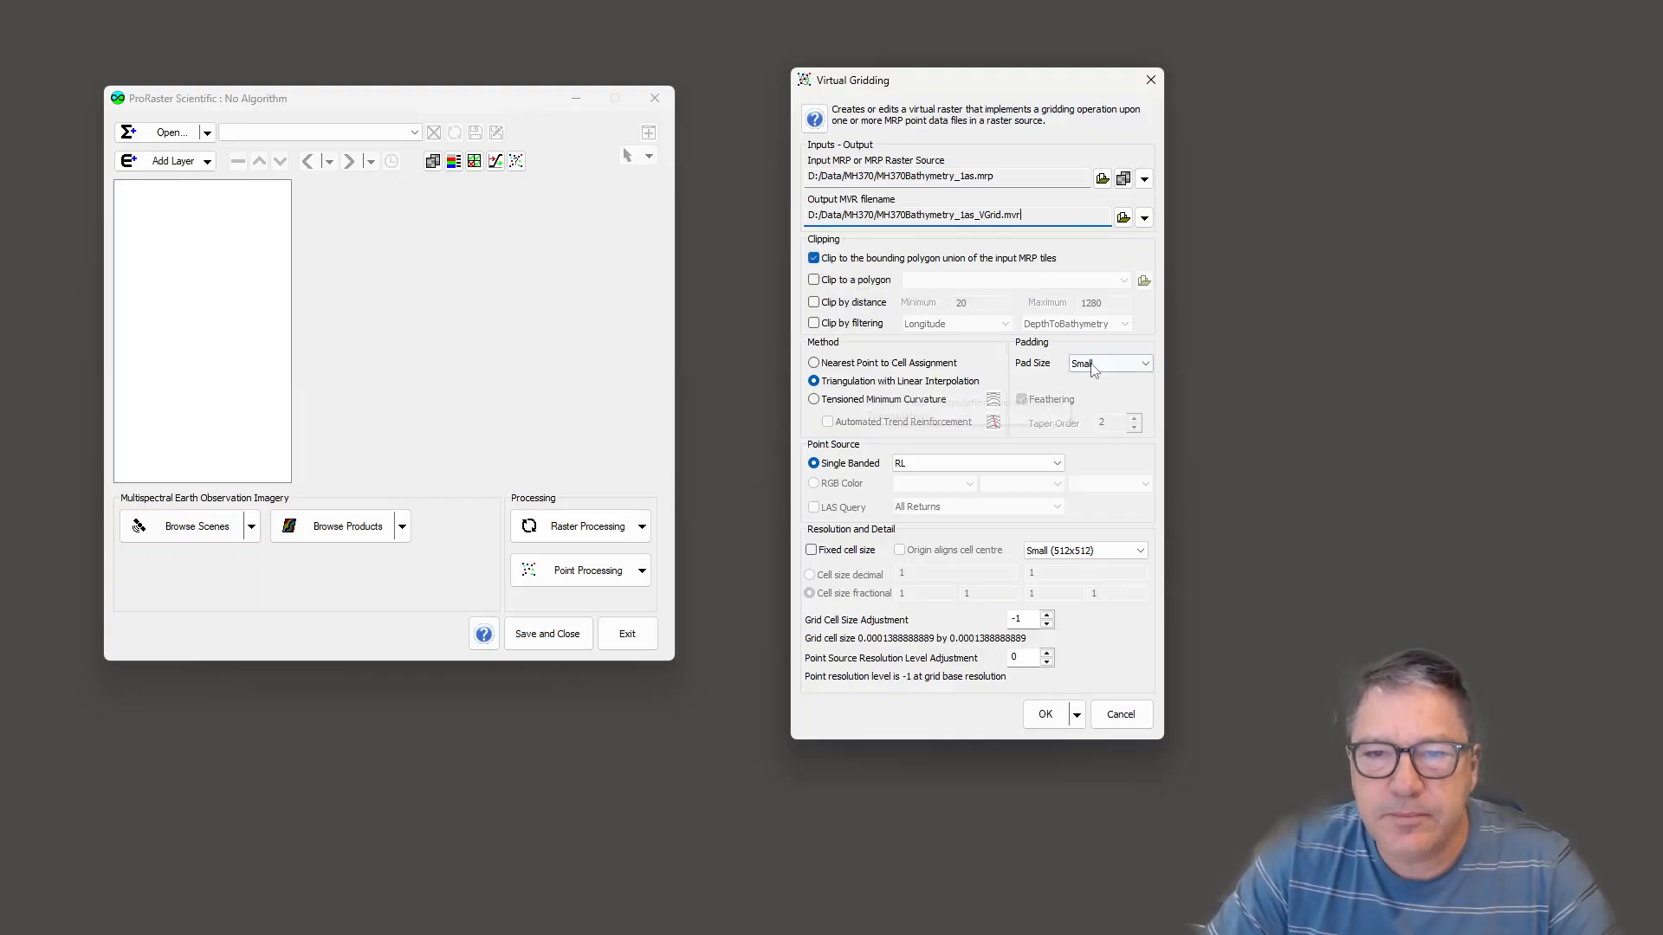
Create the virtual grid from the RL band with Tiny (256x256) tiles and a grid cell size adjustment of 0.
left_click(968, 465)
left_click(970, 465)
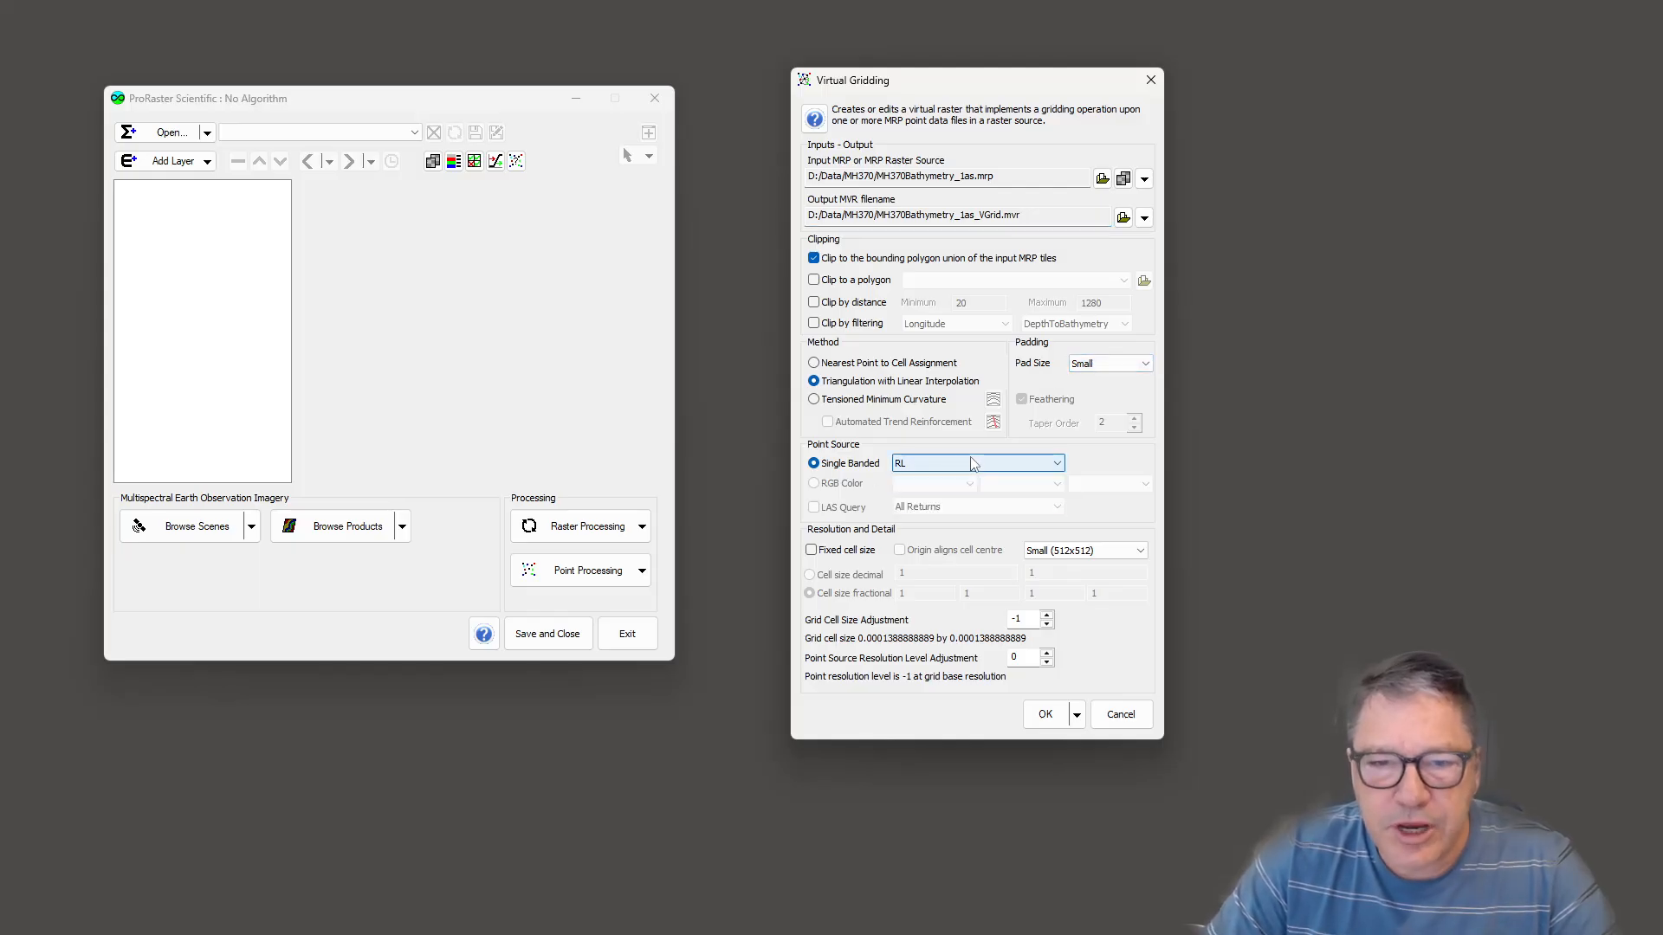
left_click(1079, 551)
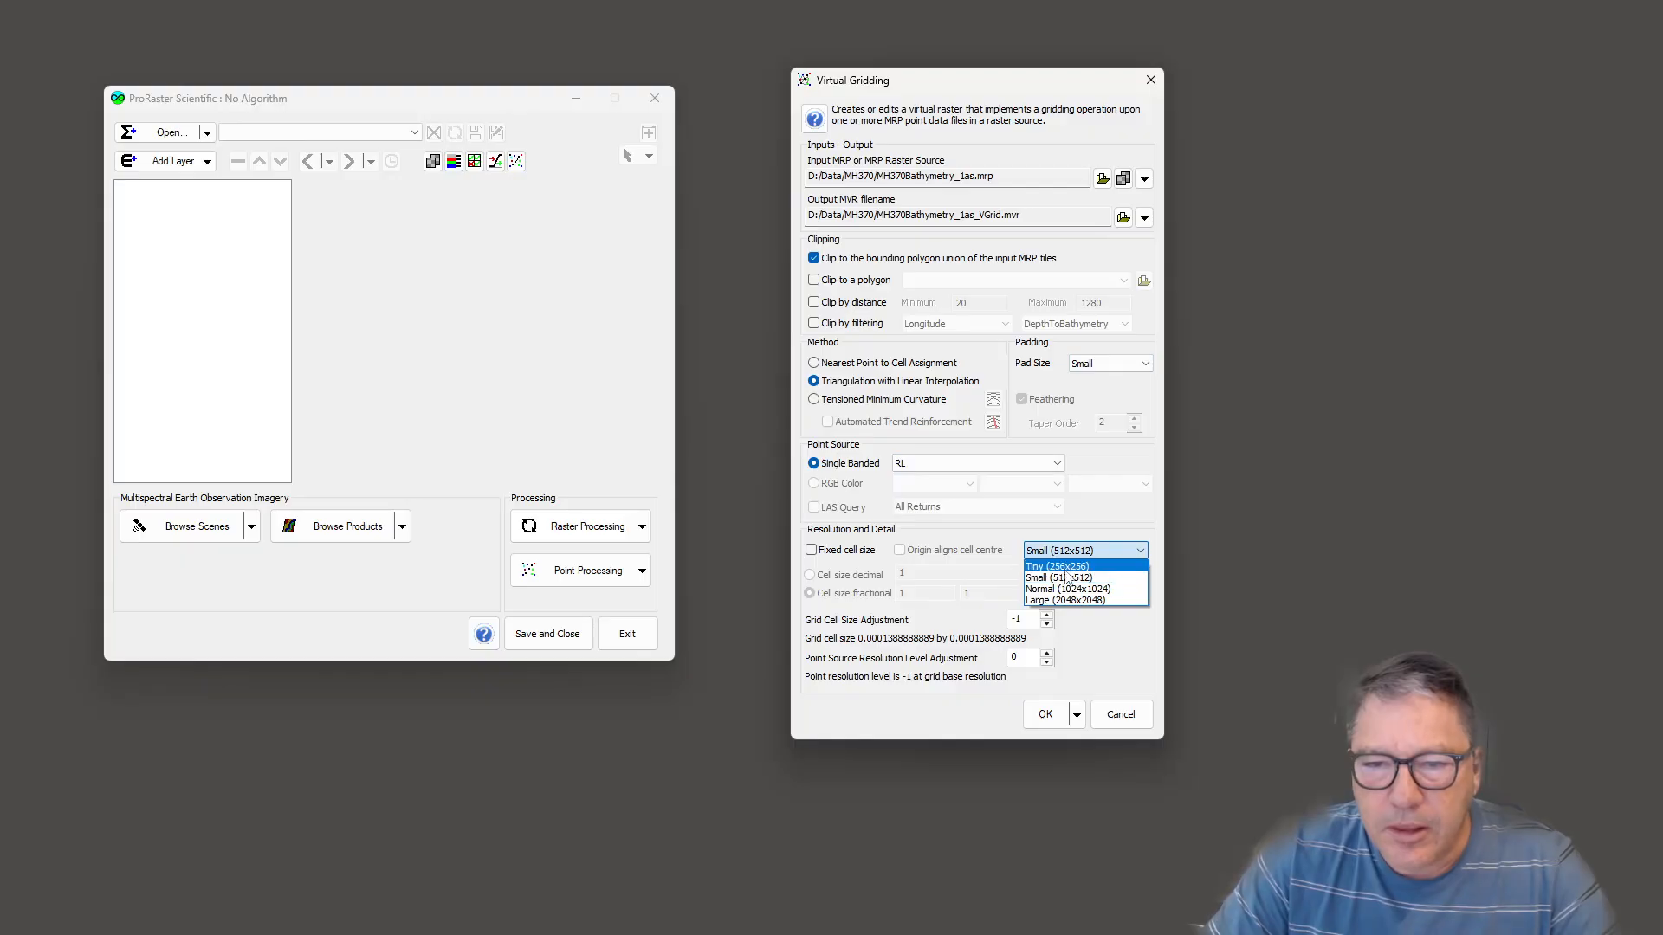
left_click(1070, 568)
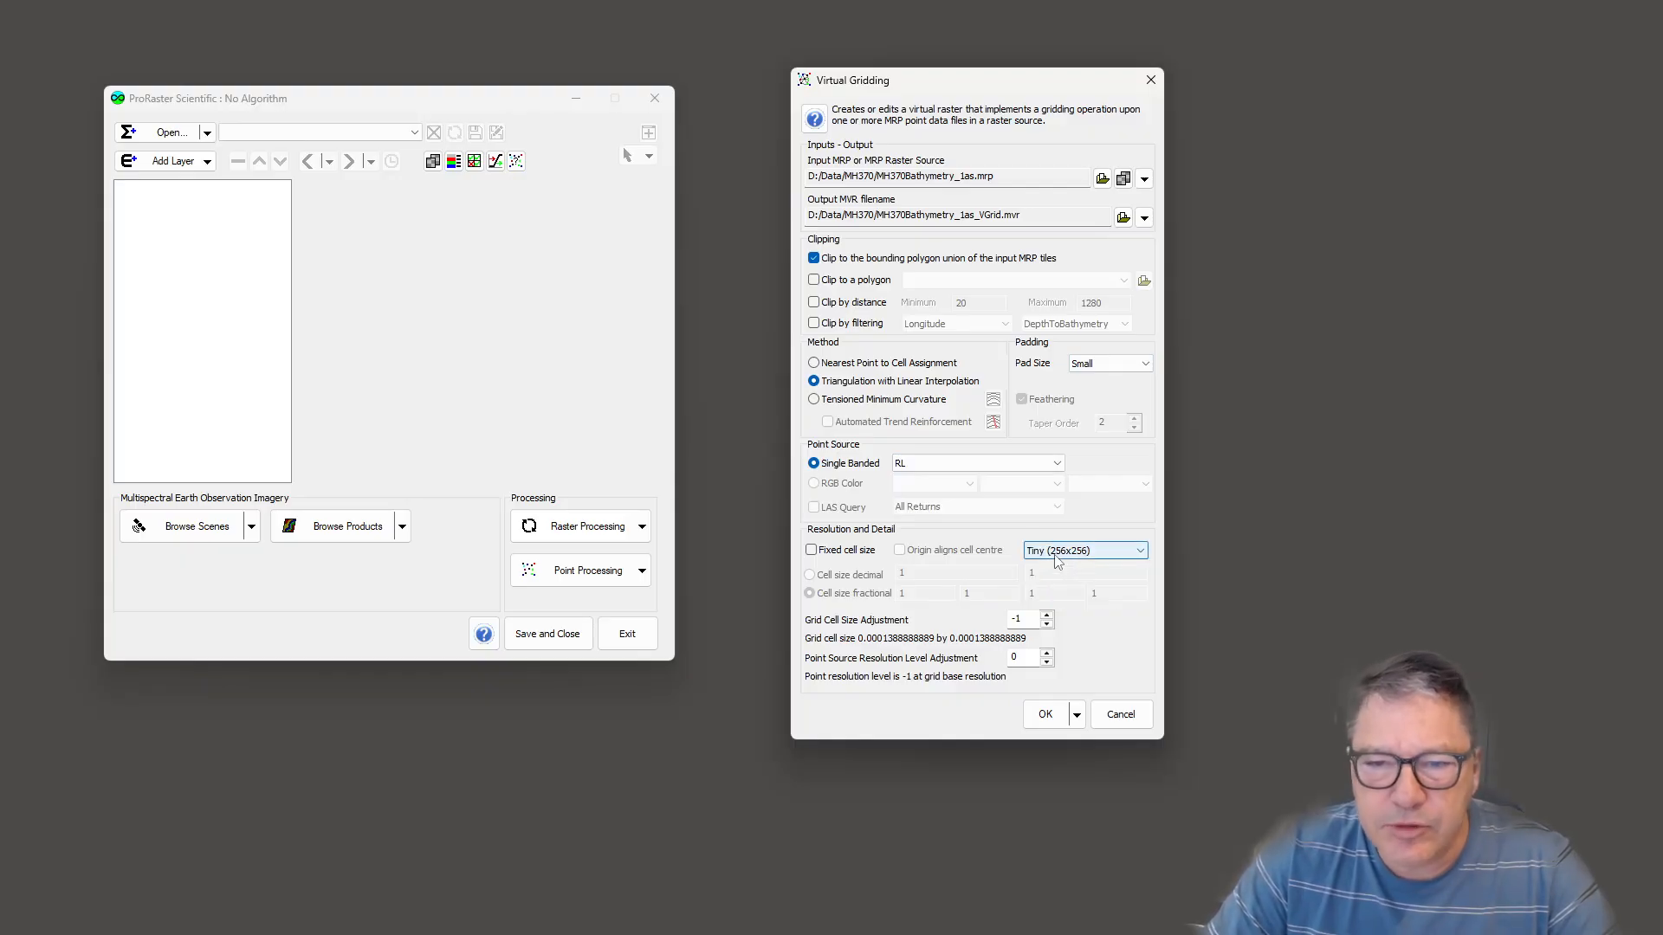
left_click(1047, 615)
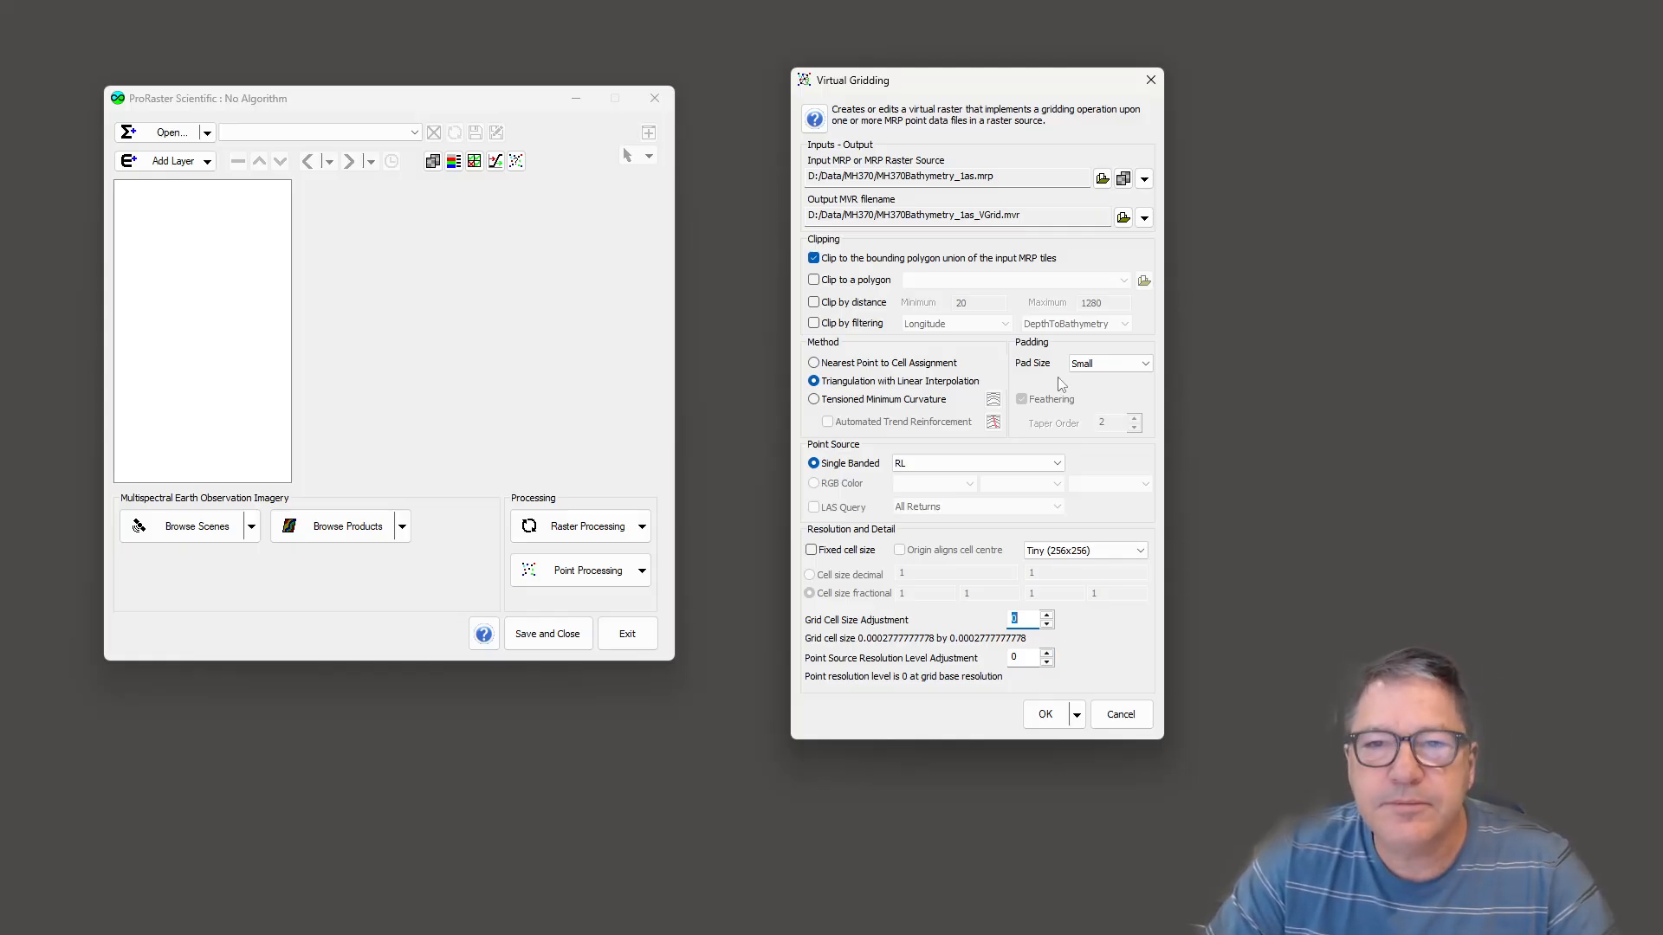
left_click(1046, 714)
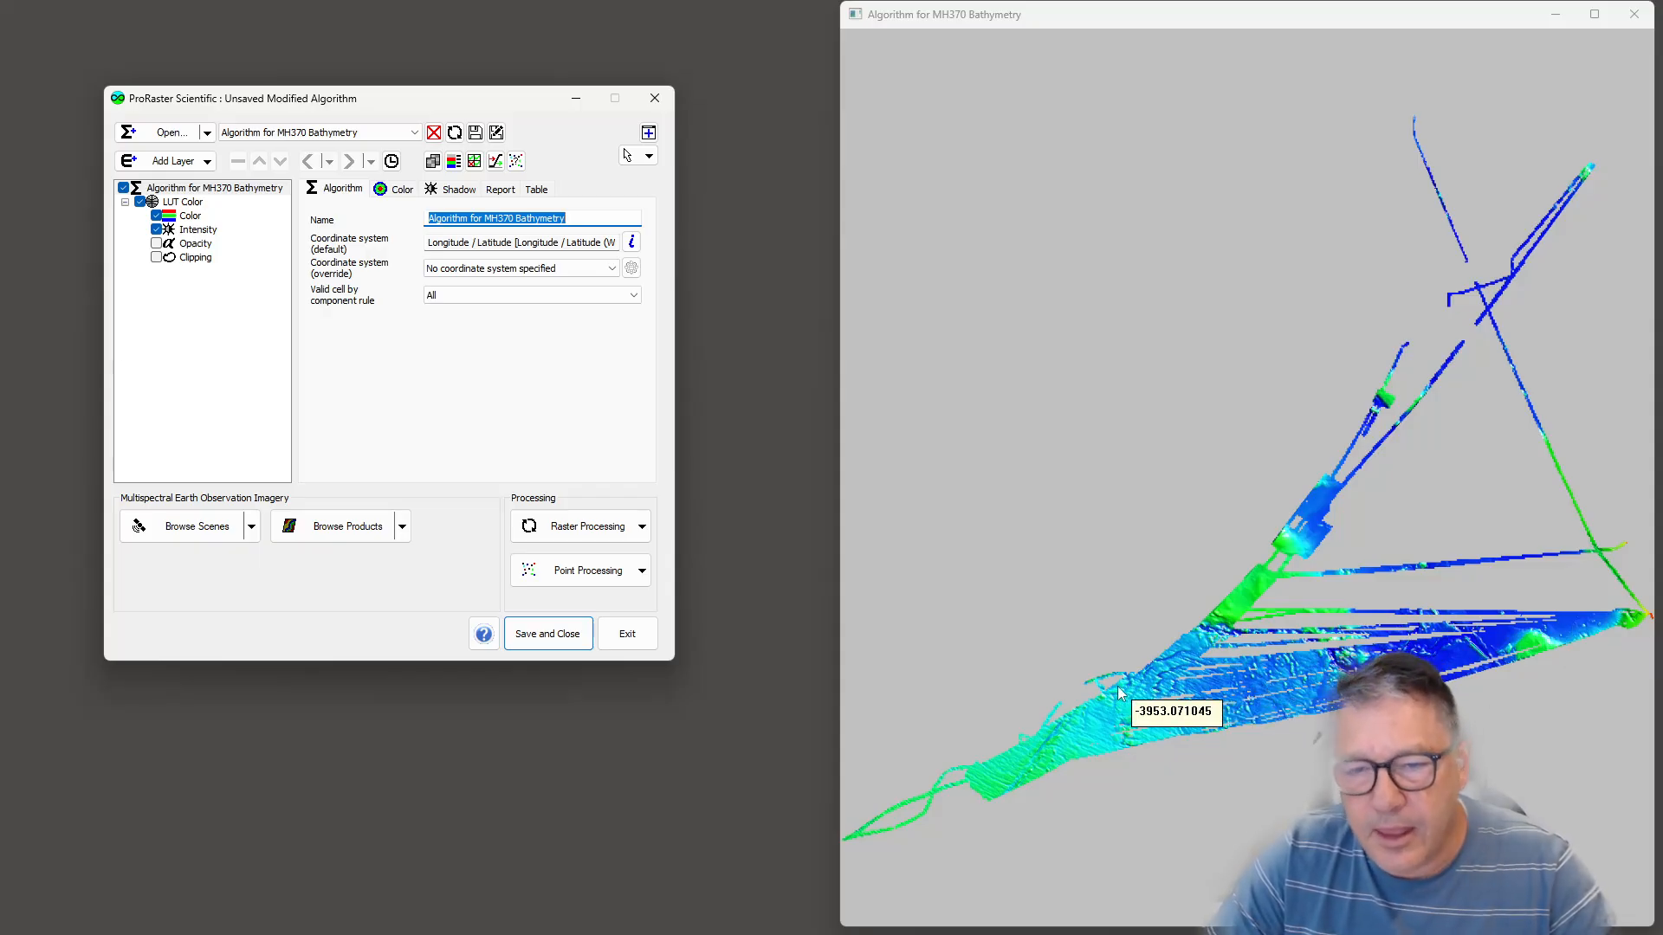
Examine the gridded MH370 bathymetry in a maximized map window, from the survey extent down to fine seabed texture, and return to the full algorithm extent.
scroll(1175, 674, "up", 2)
scroll(1173, 668, "up", 4)
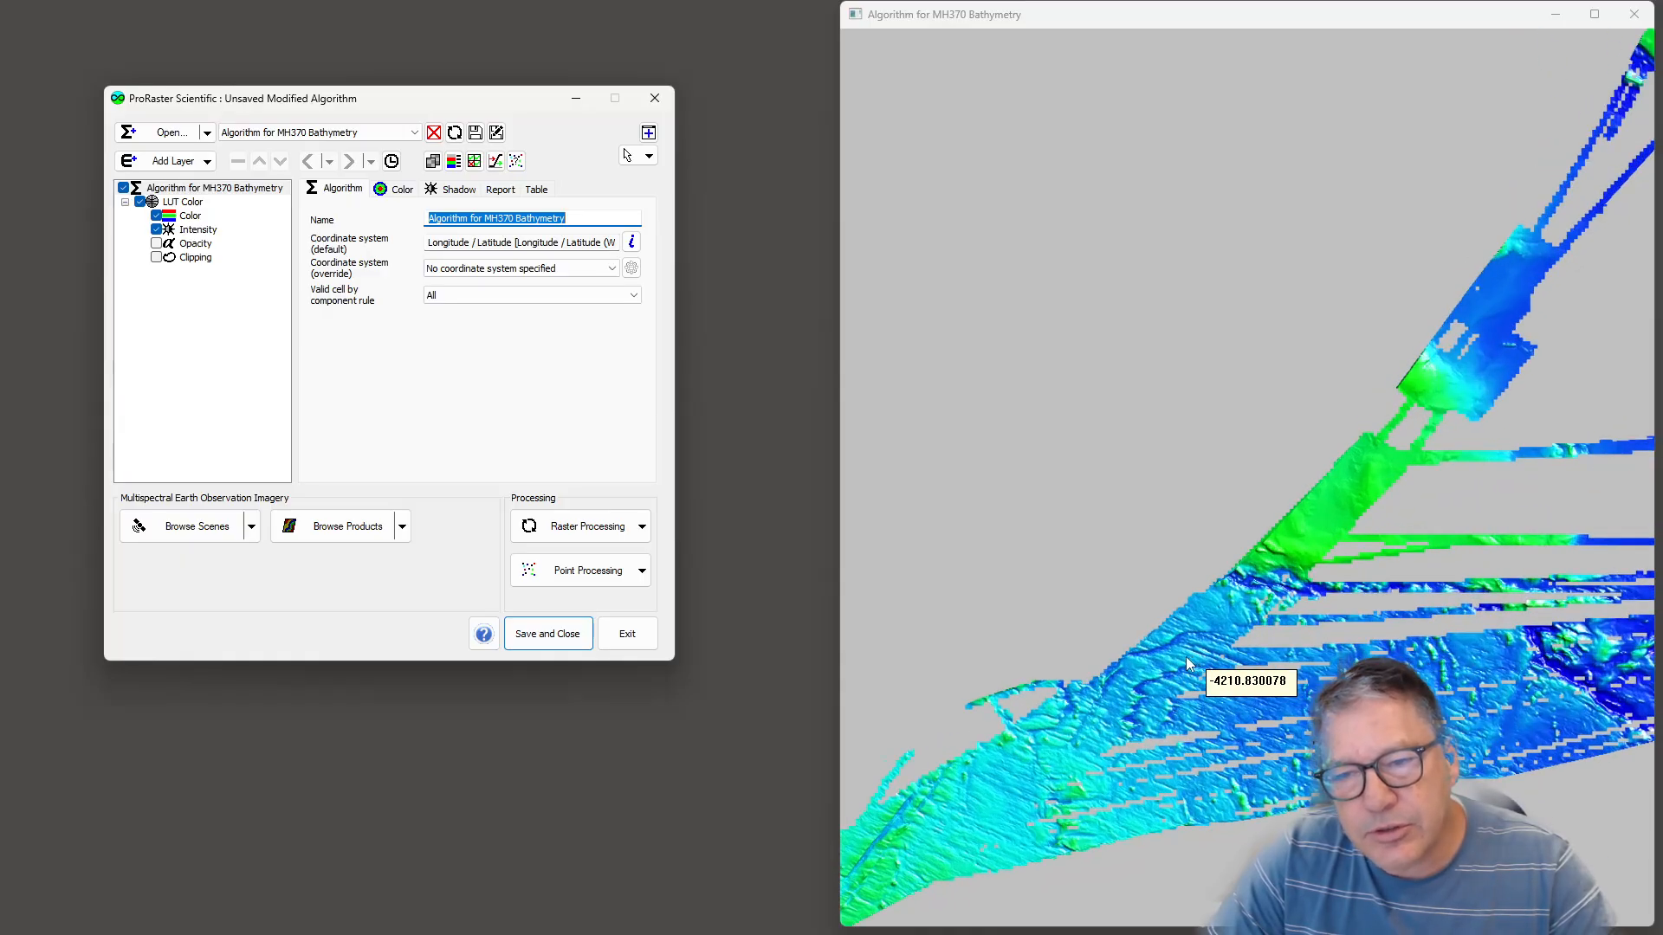
scroll(1182, 662, "up", 3)
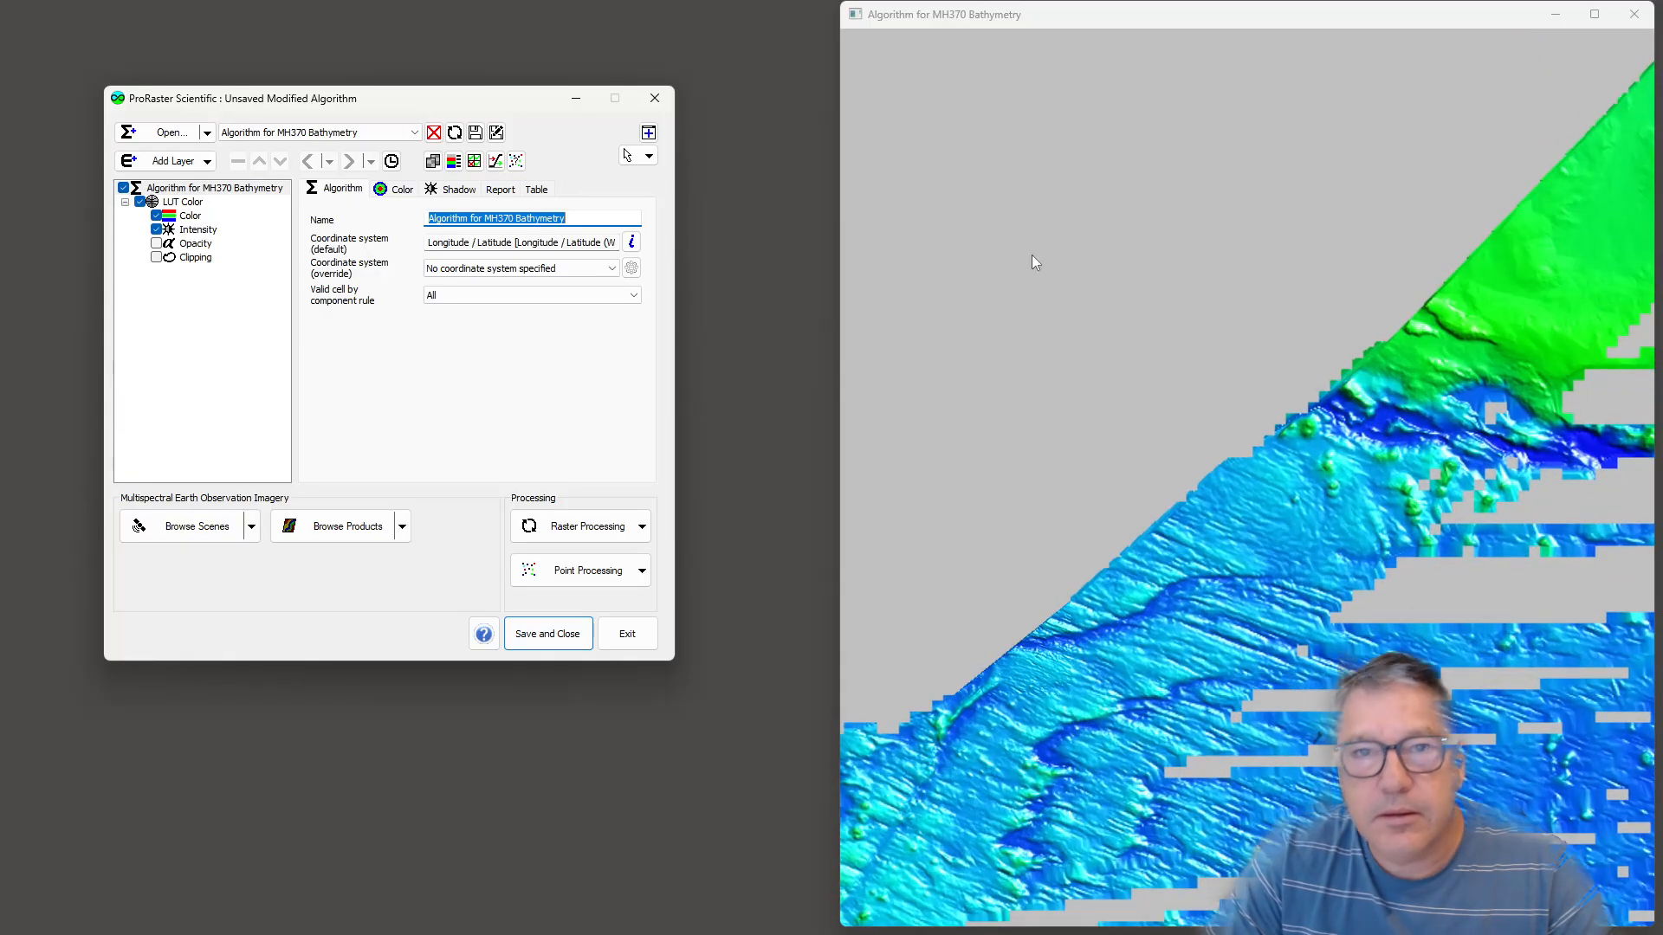
double_click(1147, 21)
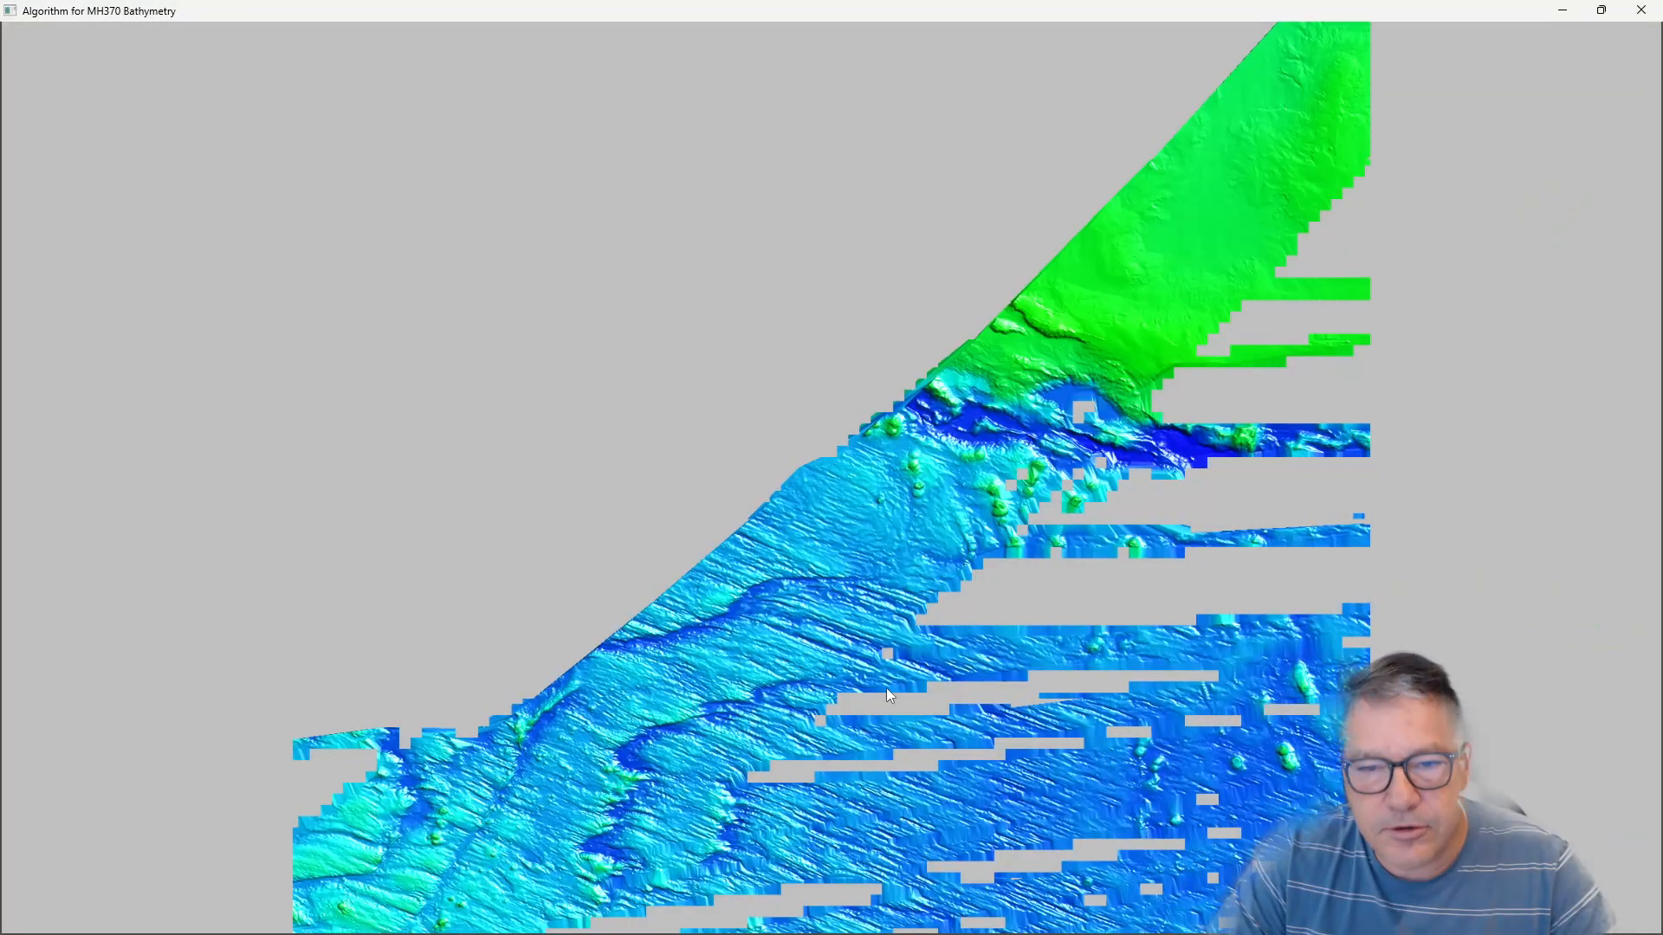
left_click_drag(886, 688, 784, 609)
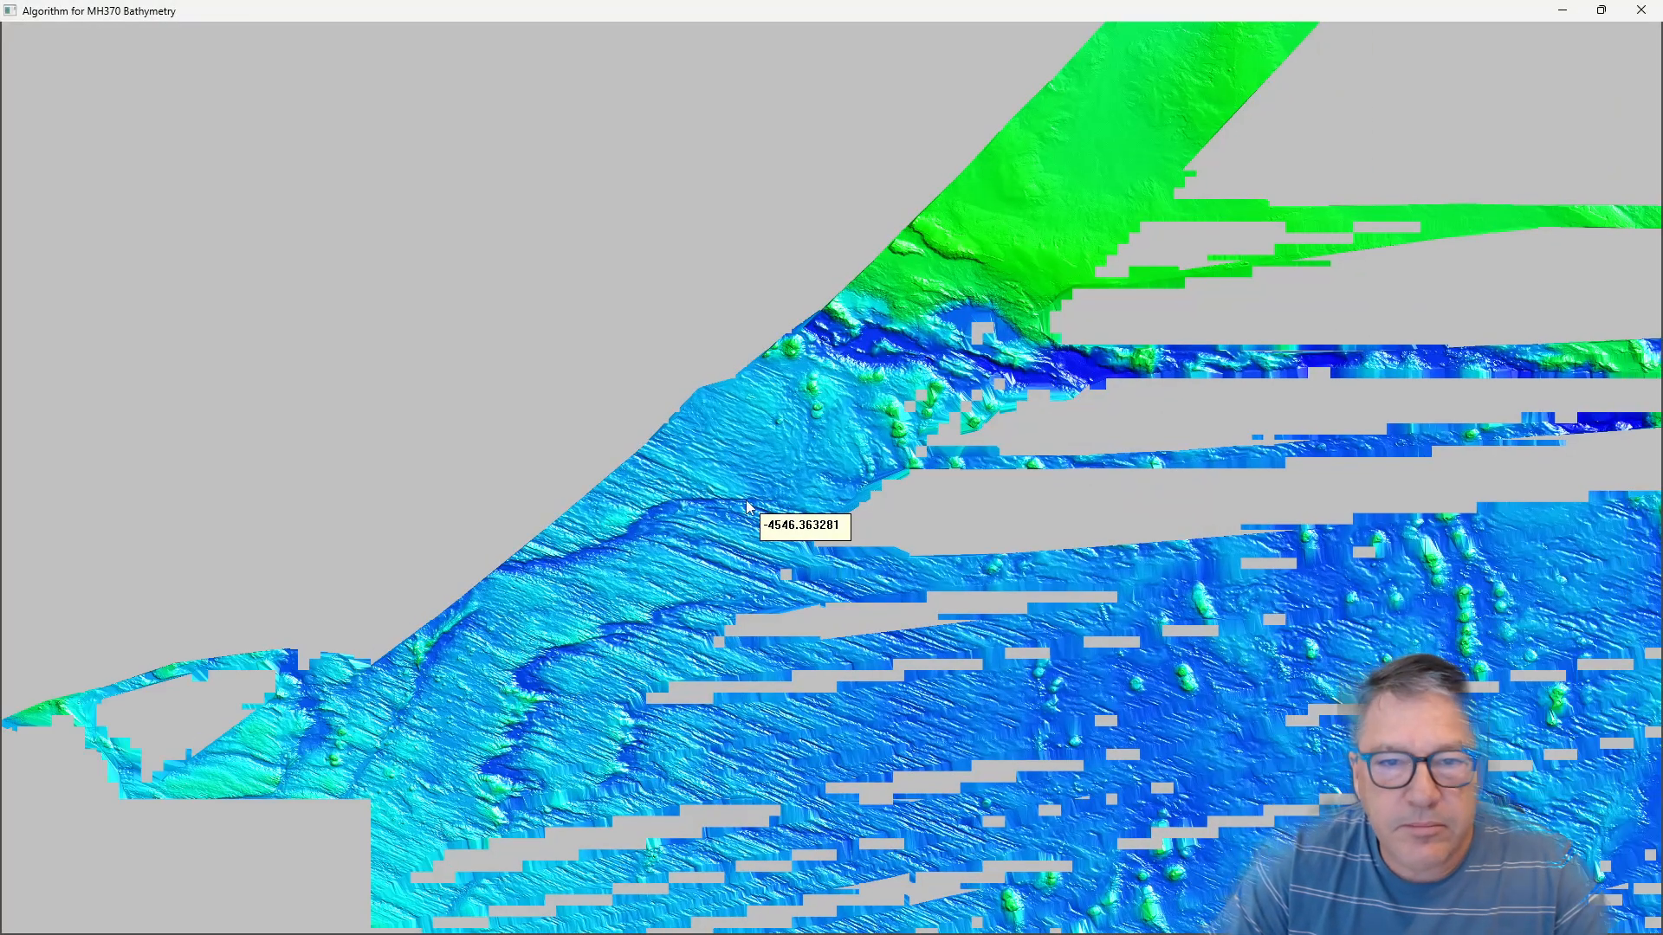
scroll(743, 490, "up", 5)
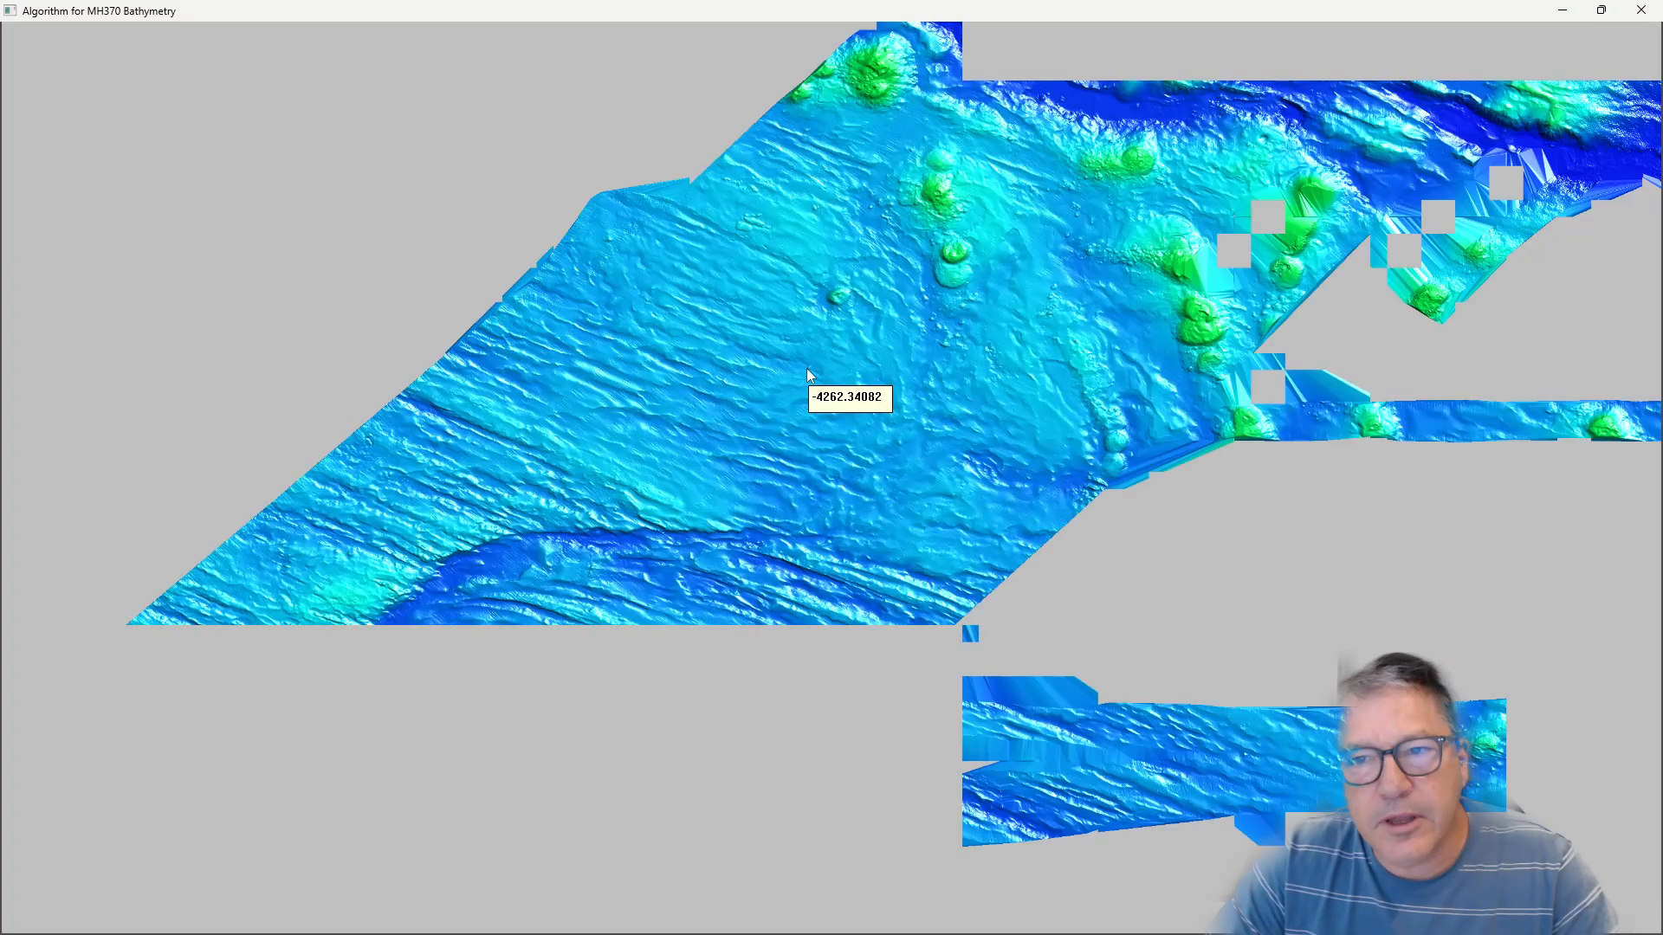
scroll(750, 429, "up", 3)
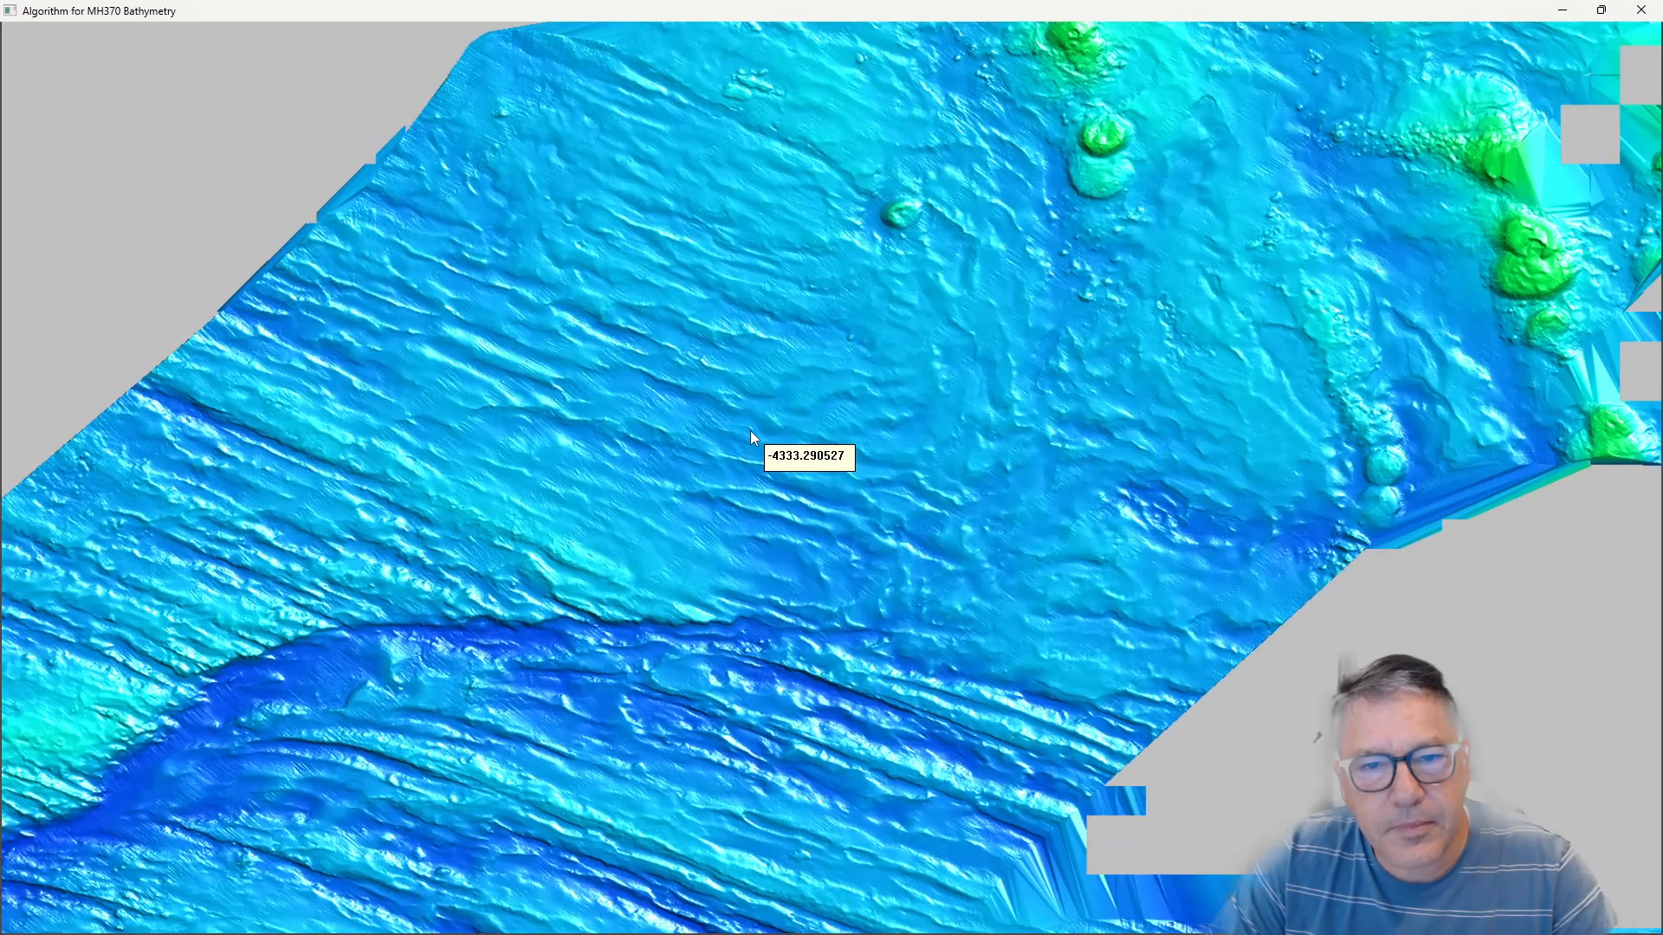
scroll(750, 430, "up", 4)
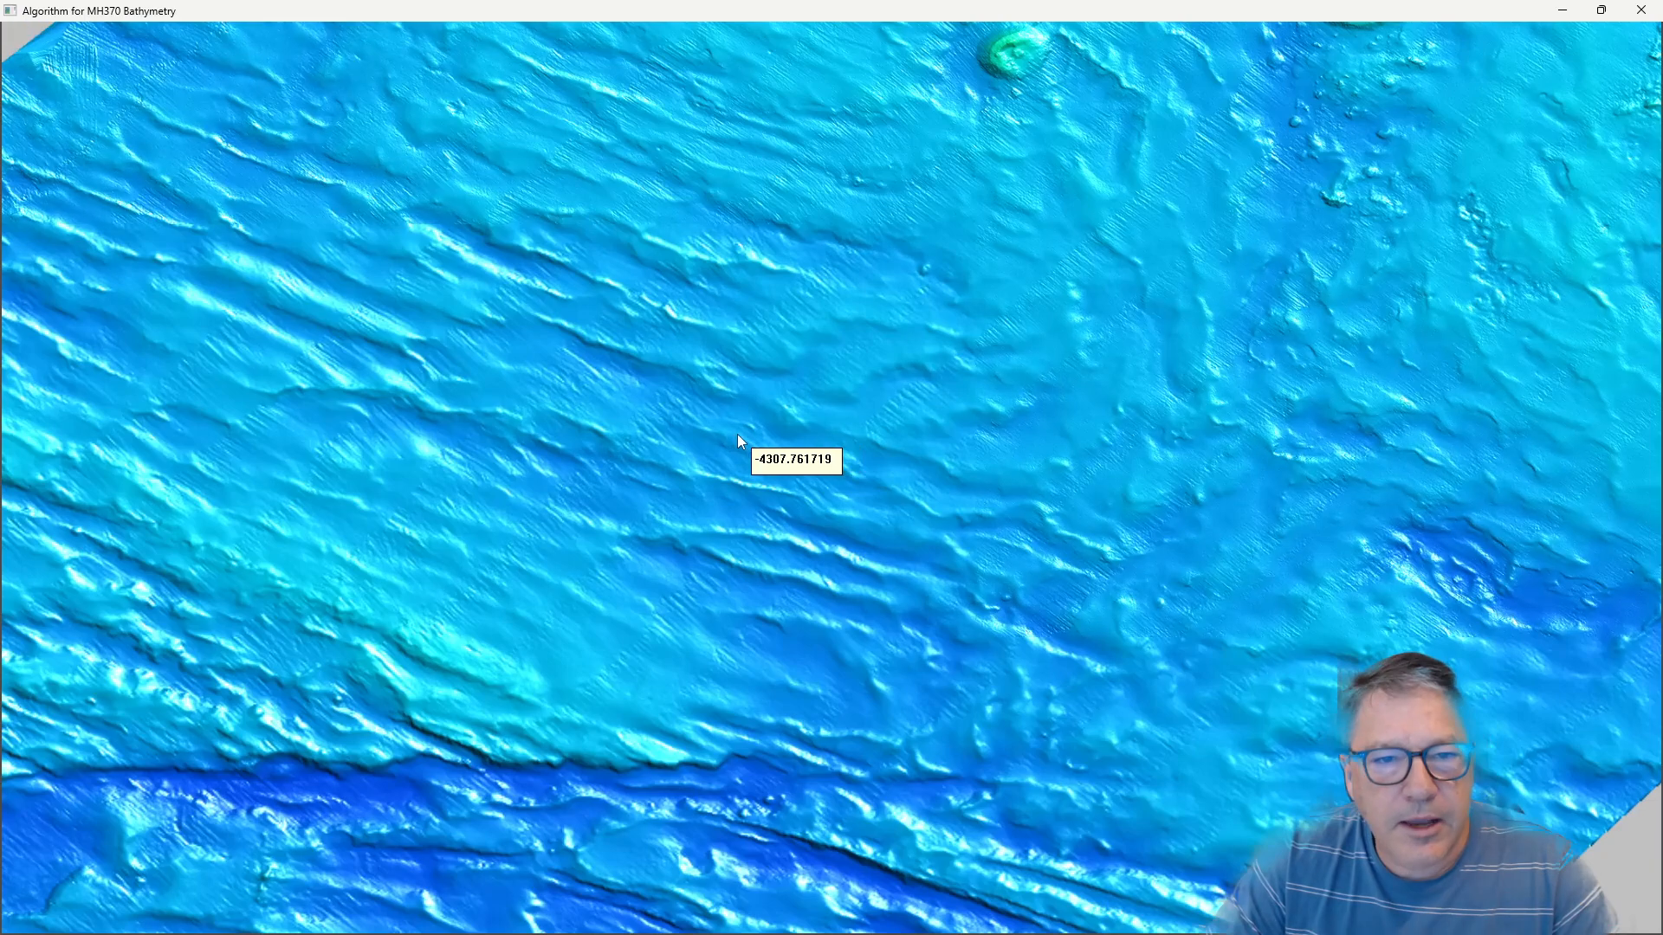
scroll(738, 440, "up", 4)
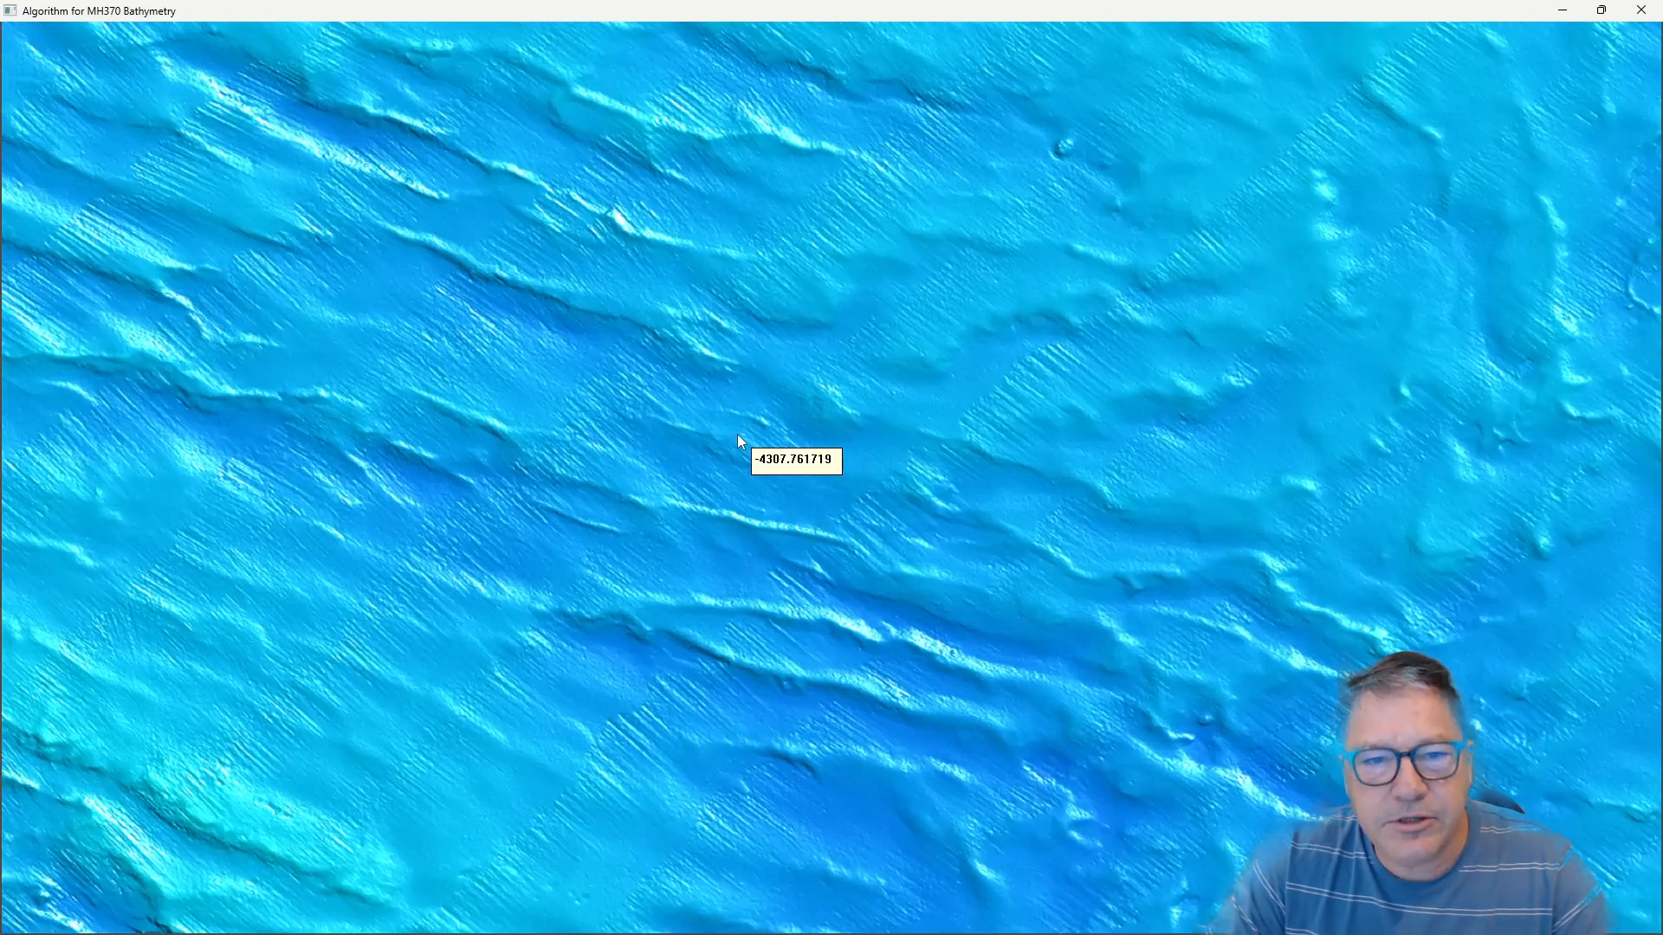
scroll(738, 440, "up", 3)
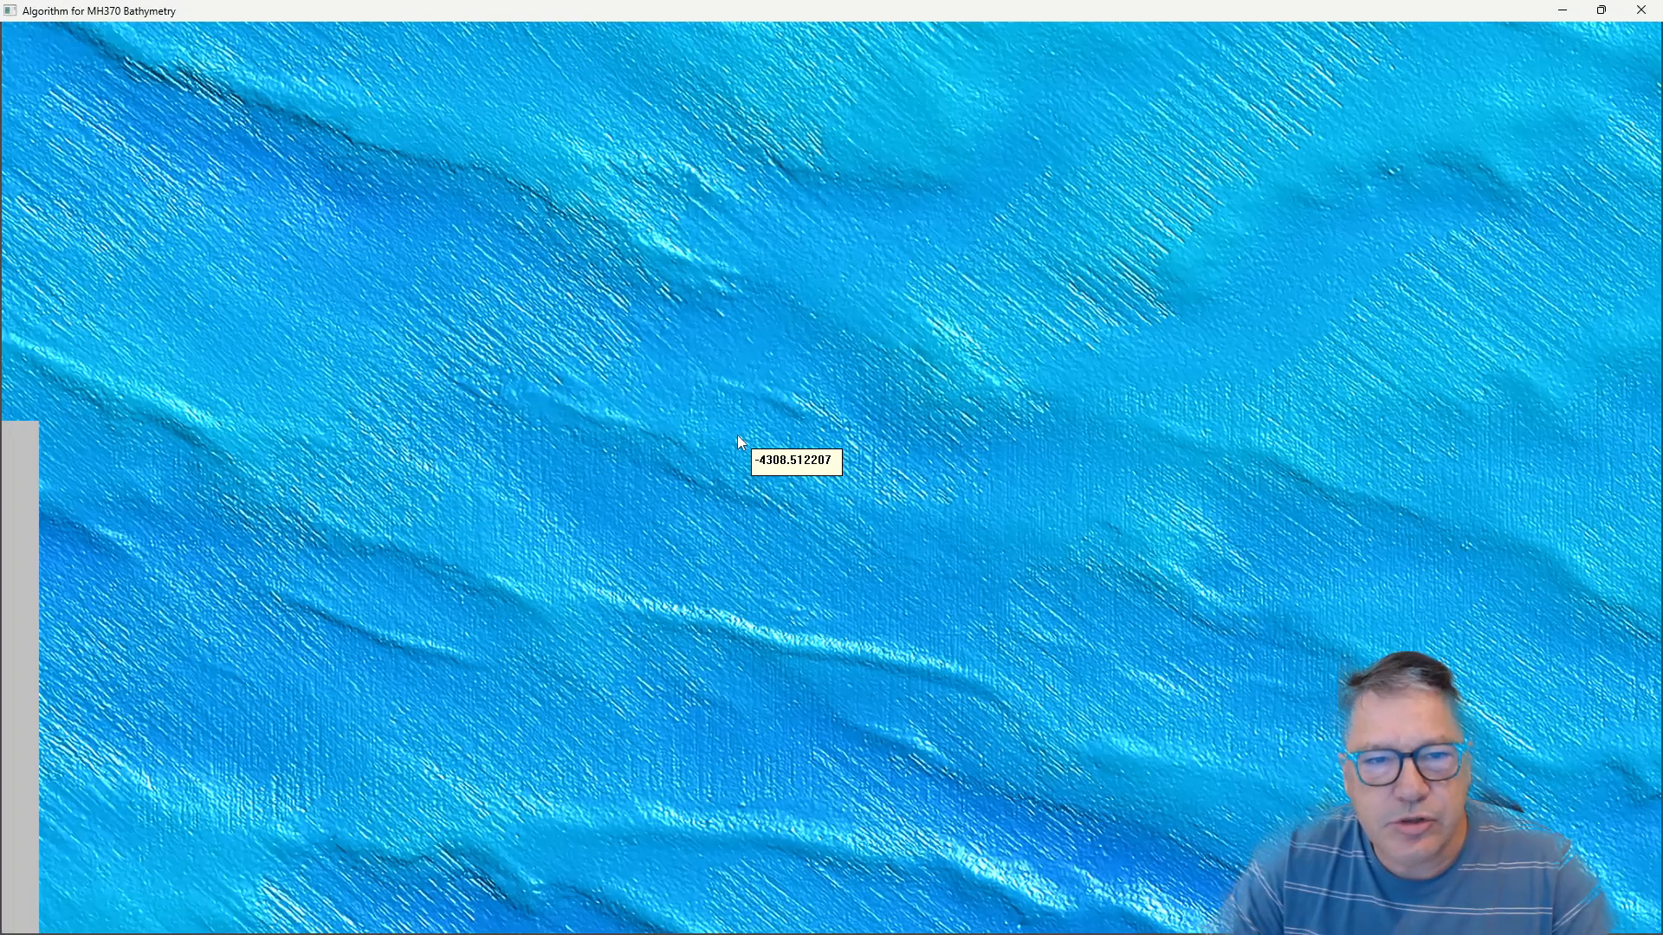
scroll(739, 440, "up", 3)
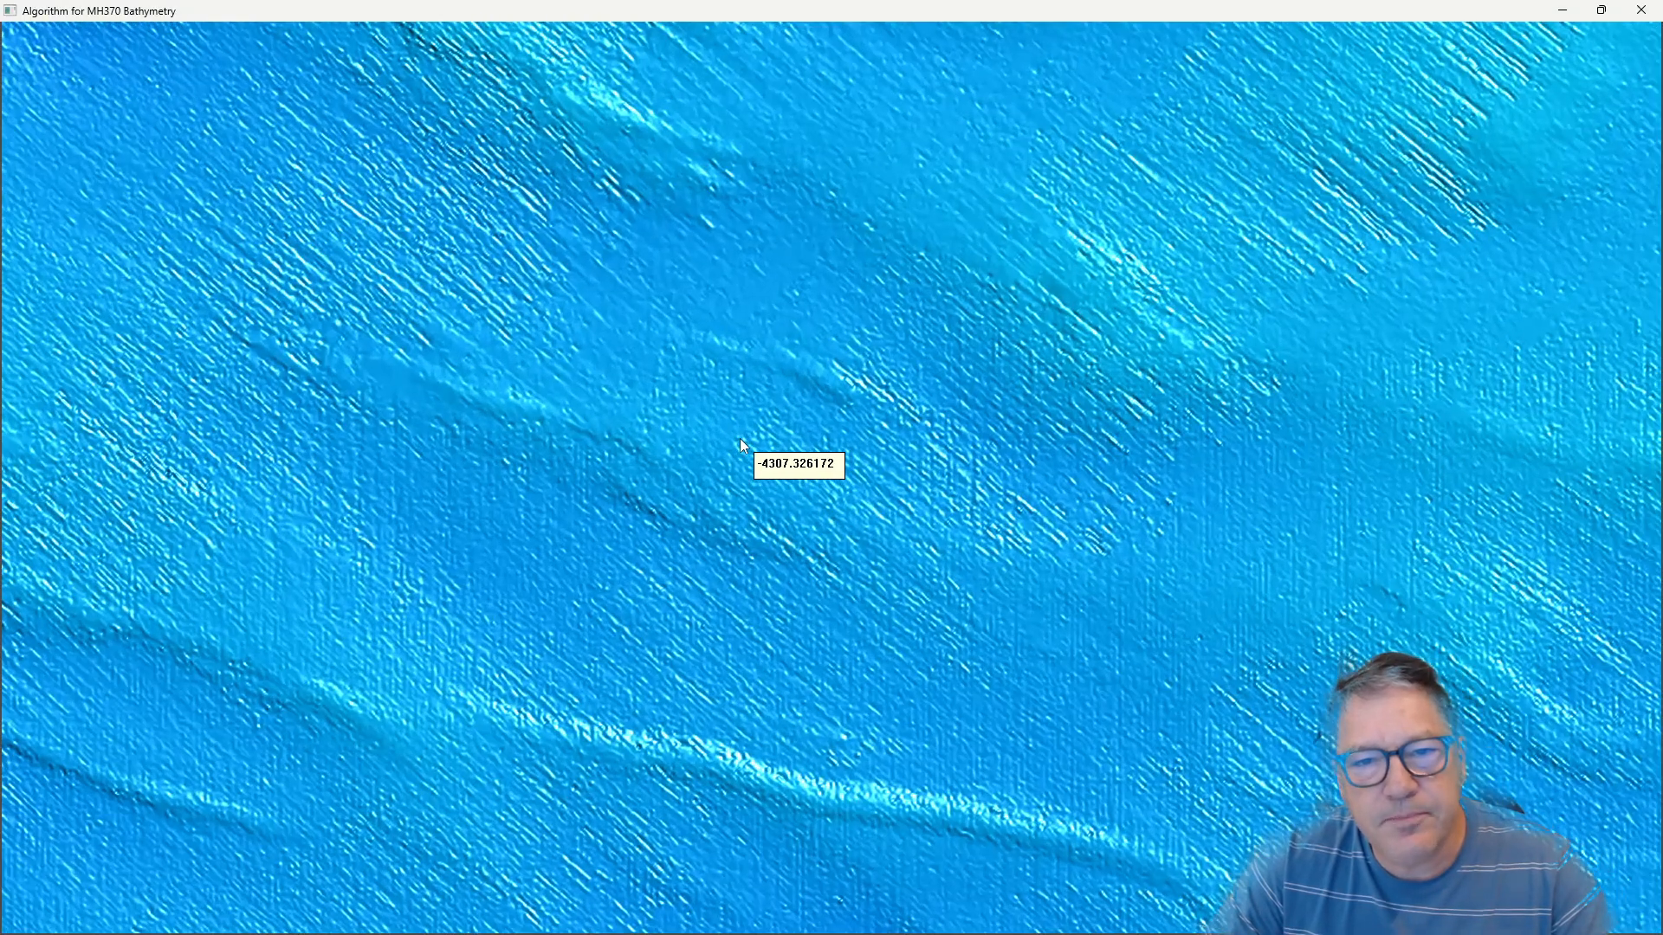
scroll(742, 445, "up", 3)
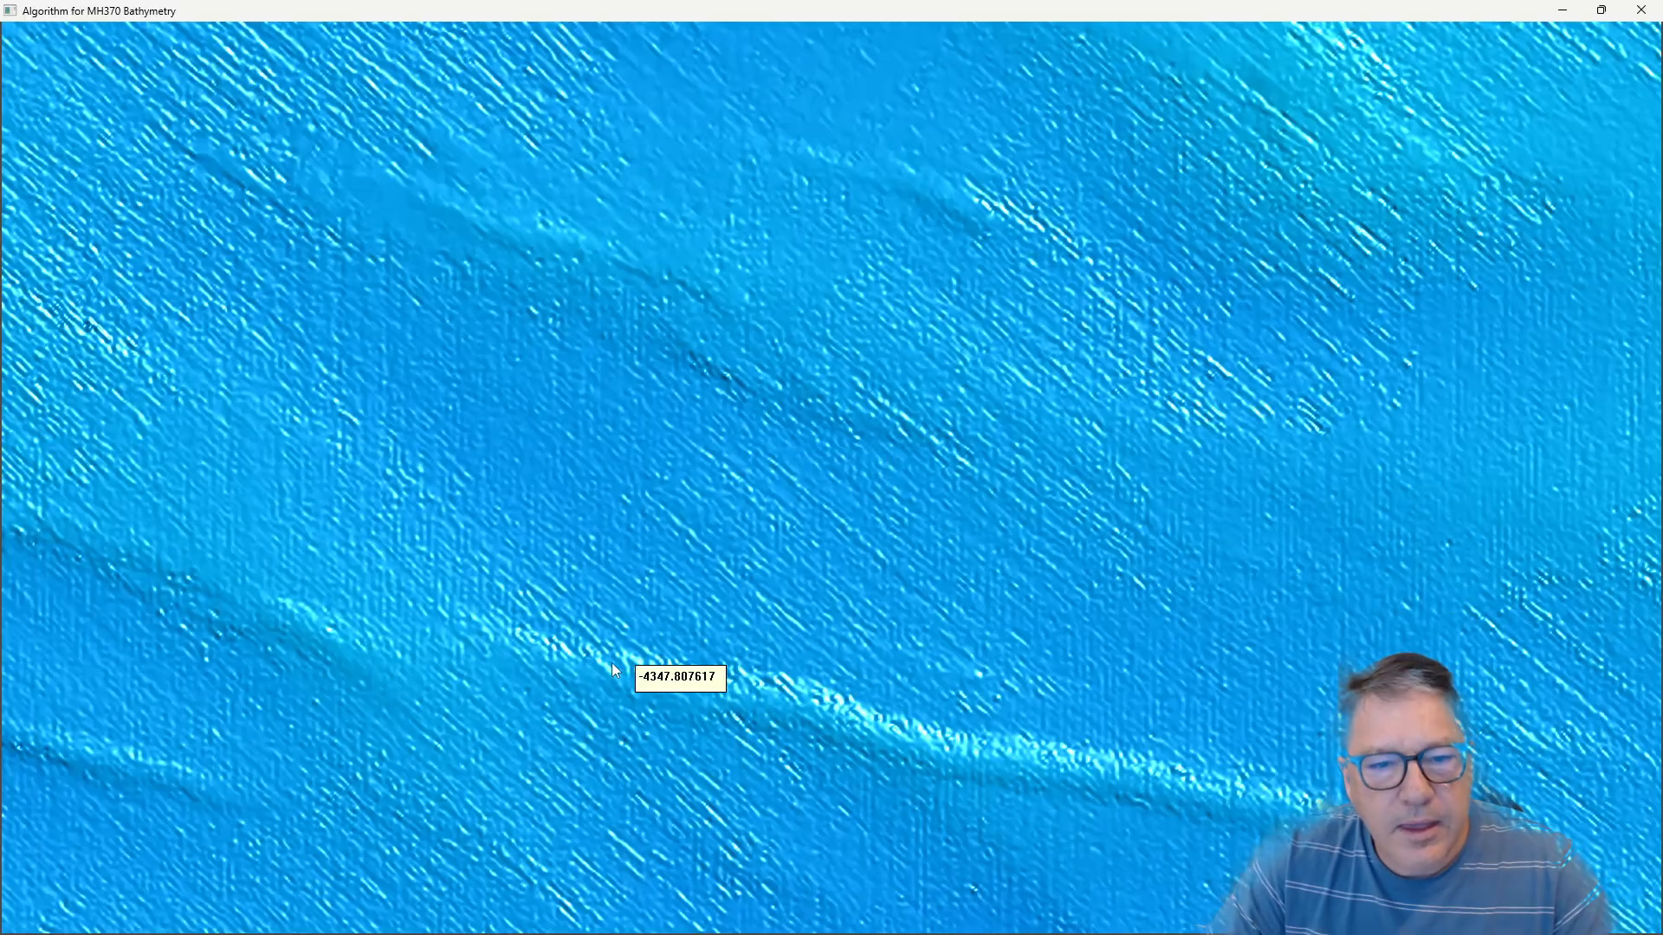
scroll(613, 669, "up", 4)
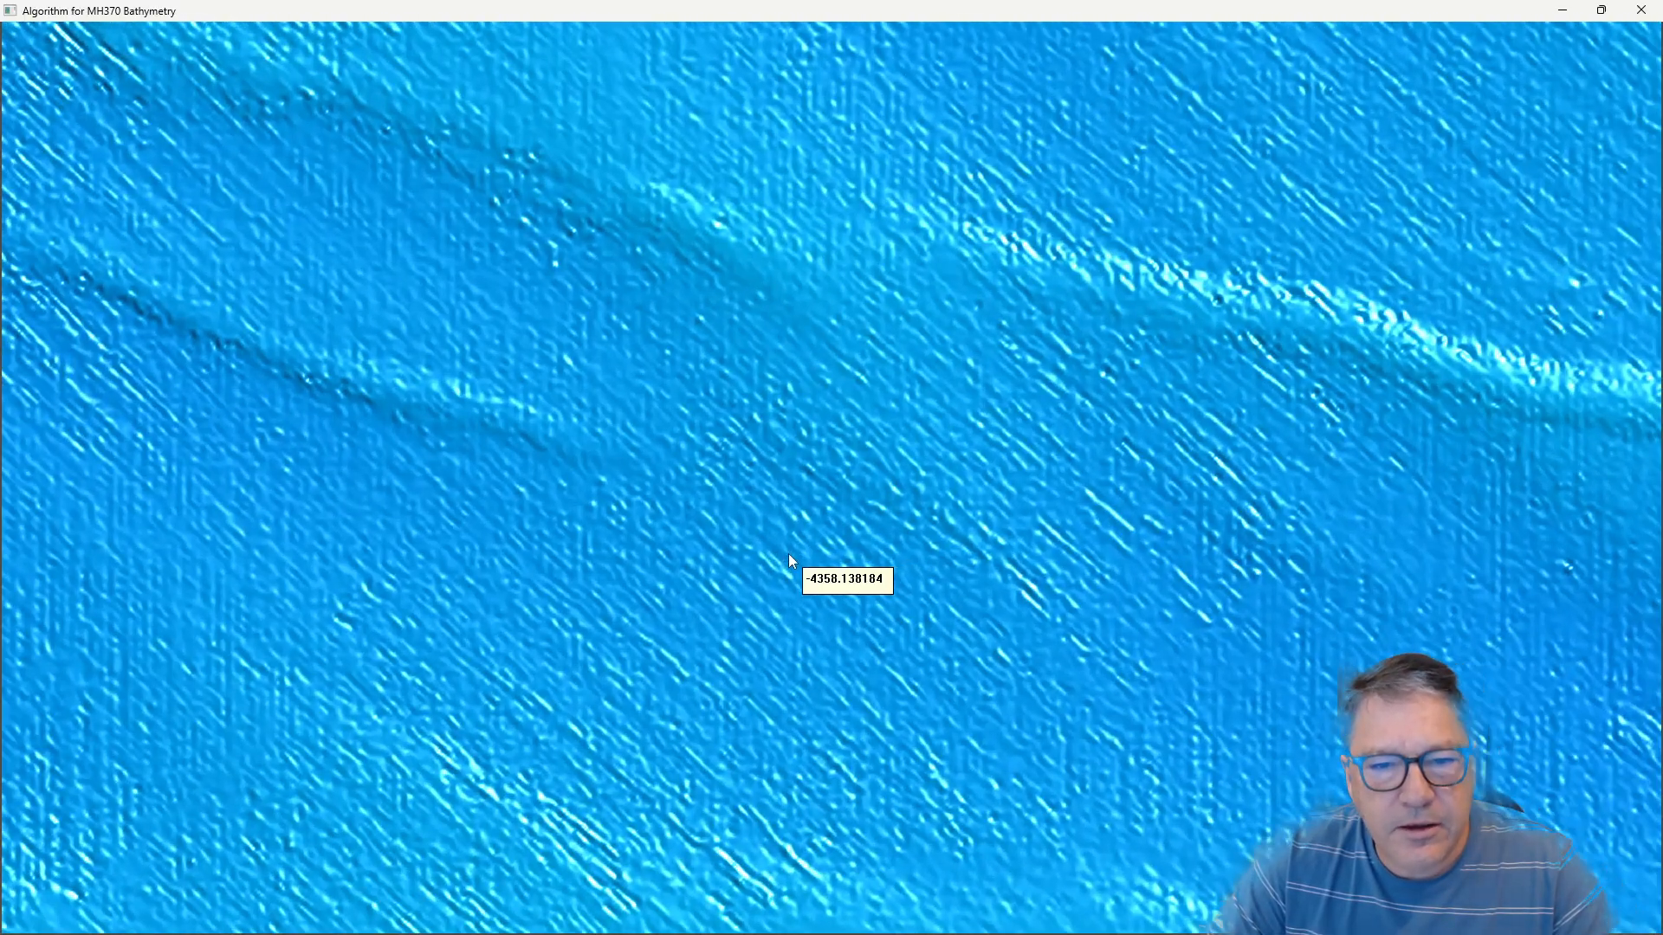
scroll(789, 562, "up", 1)
scroll(783, 554, "down", 1)
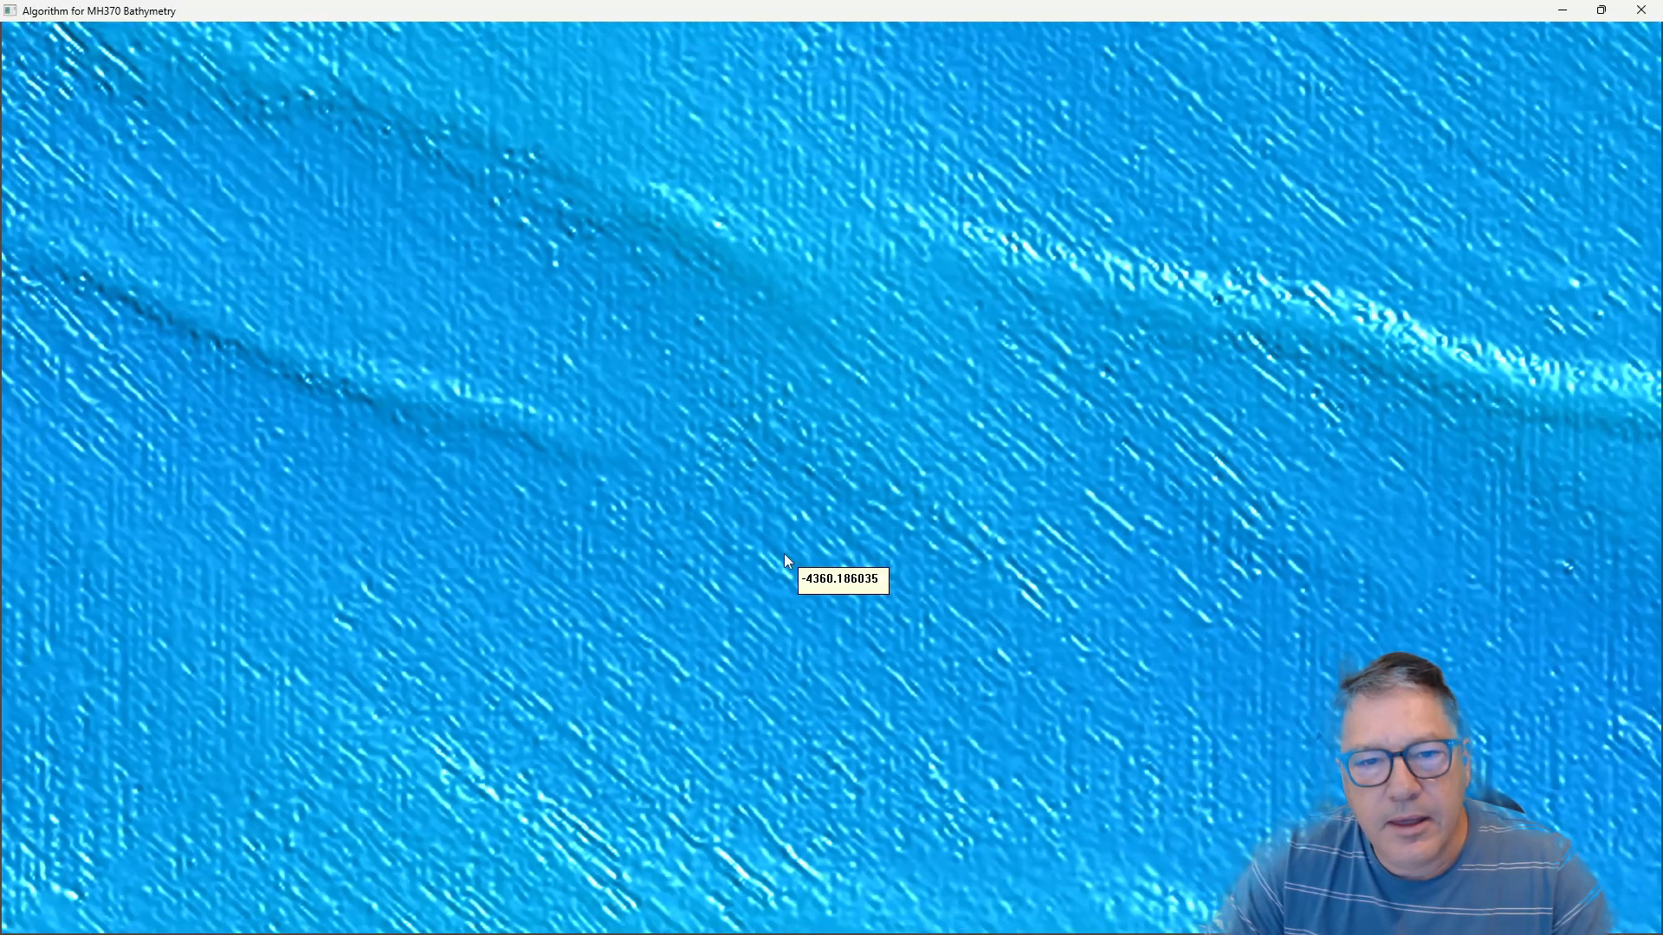
left_click_drag(660, 693, 836, 514)
scroll(759, 568, "up", 1)
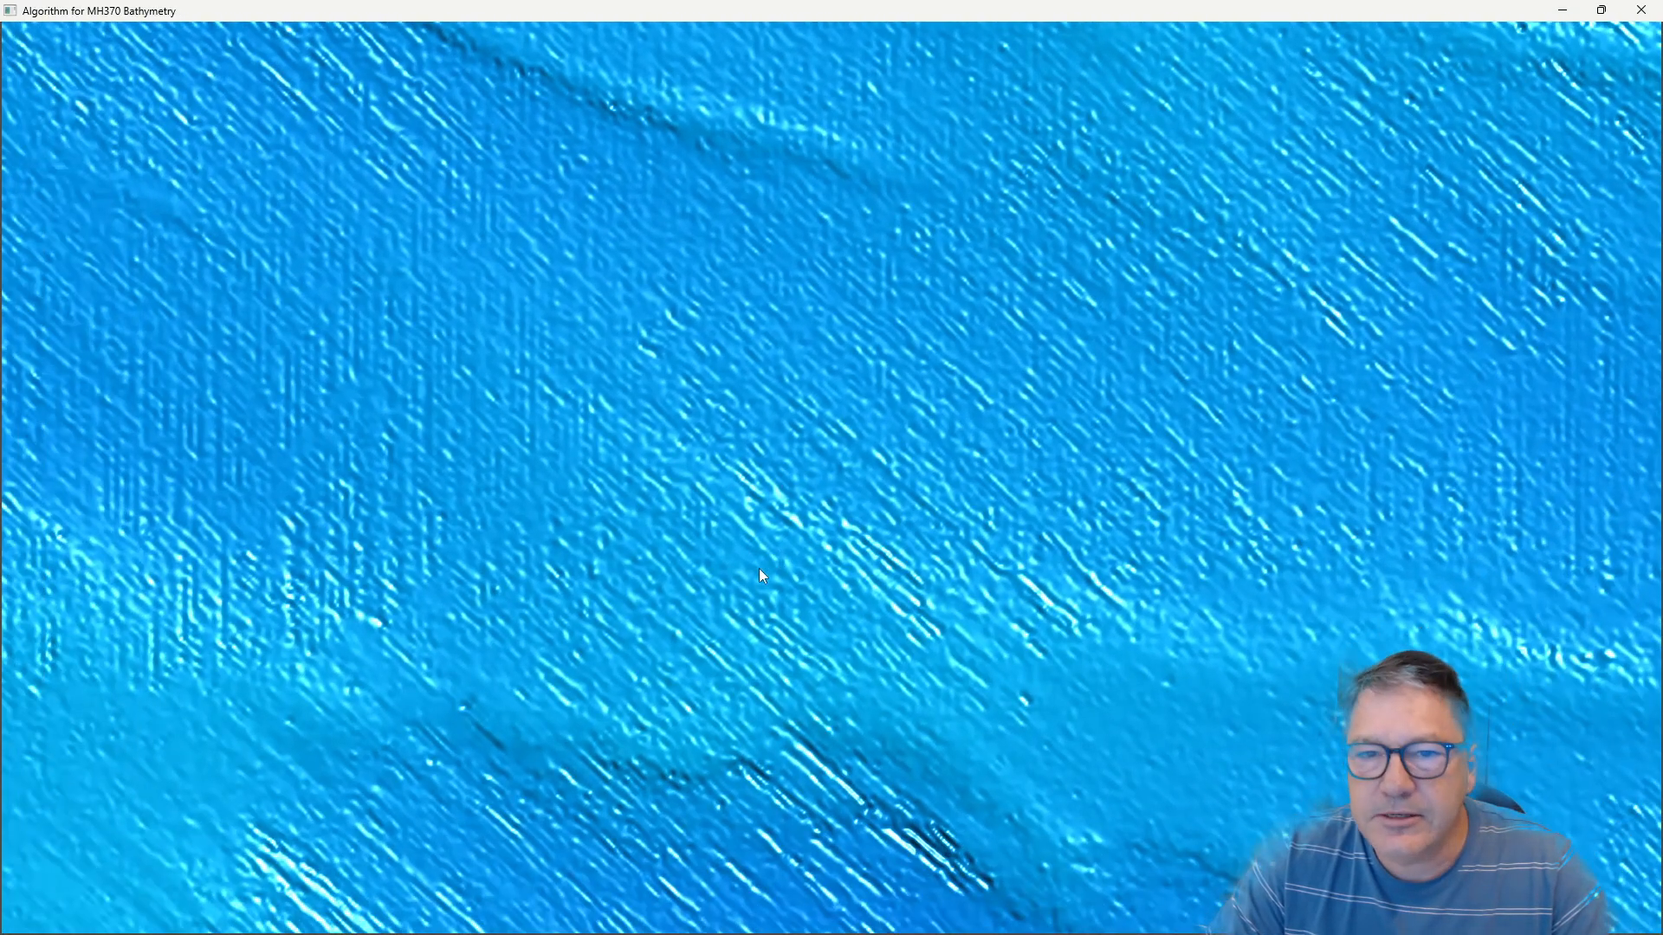
right_click(773, 554)
left_click(829, 566)
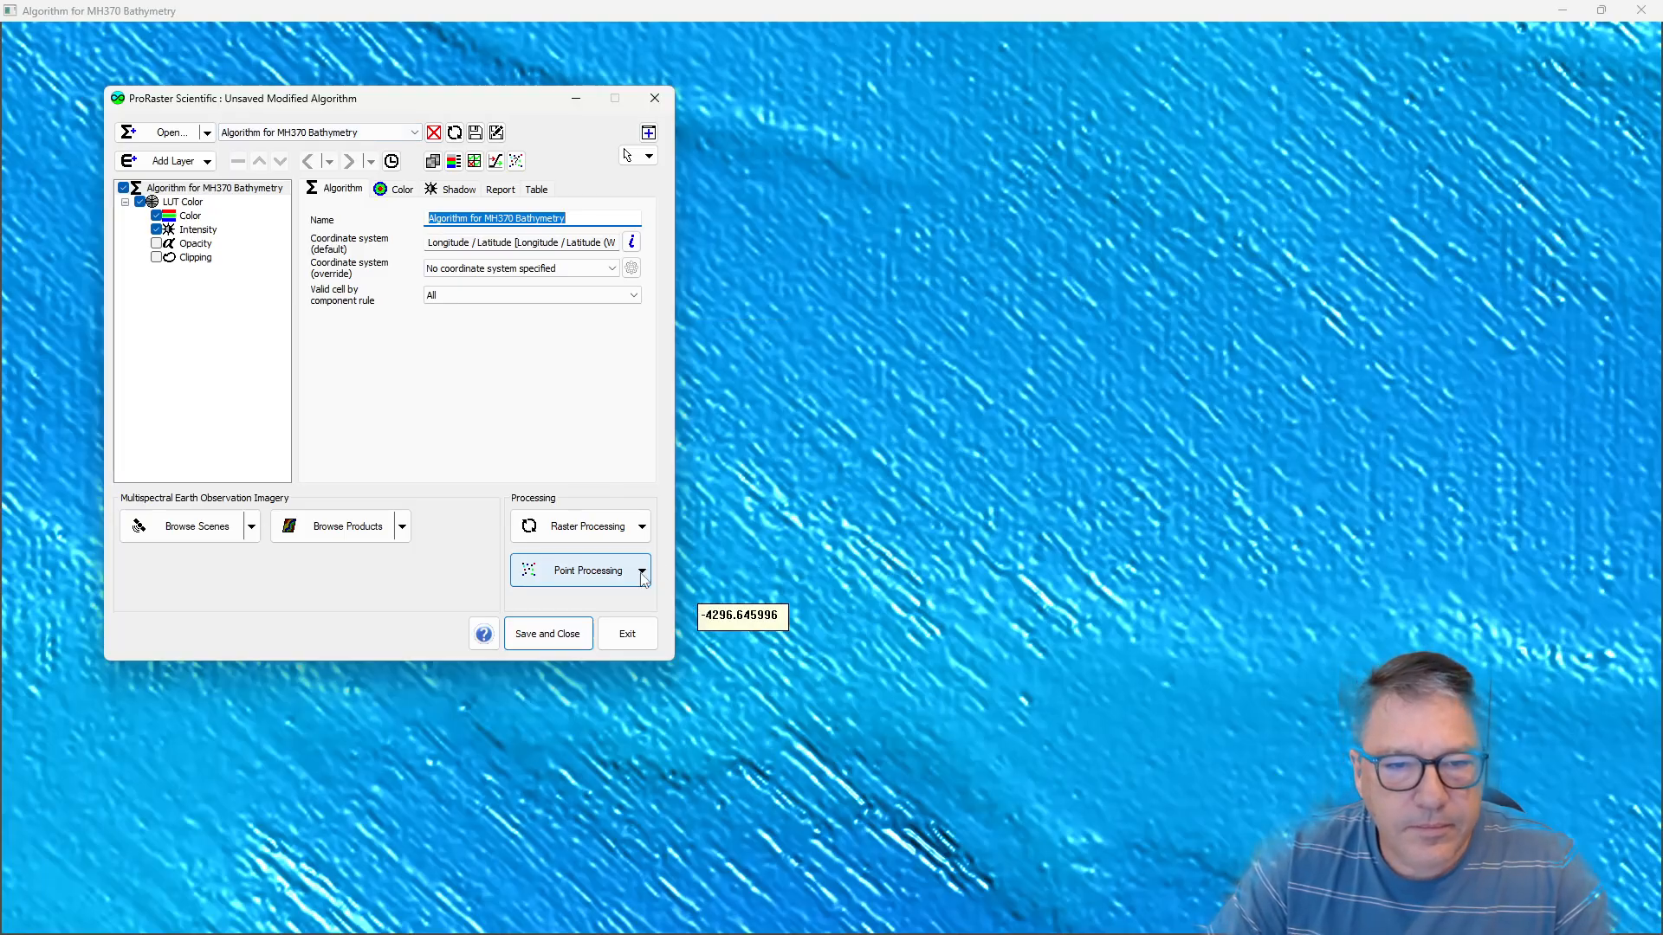
right_click(947, 538)
mouse_move(1044, 763)
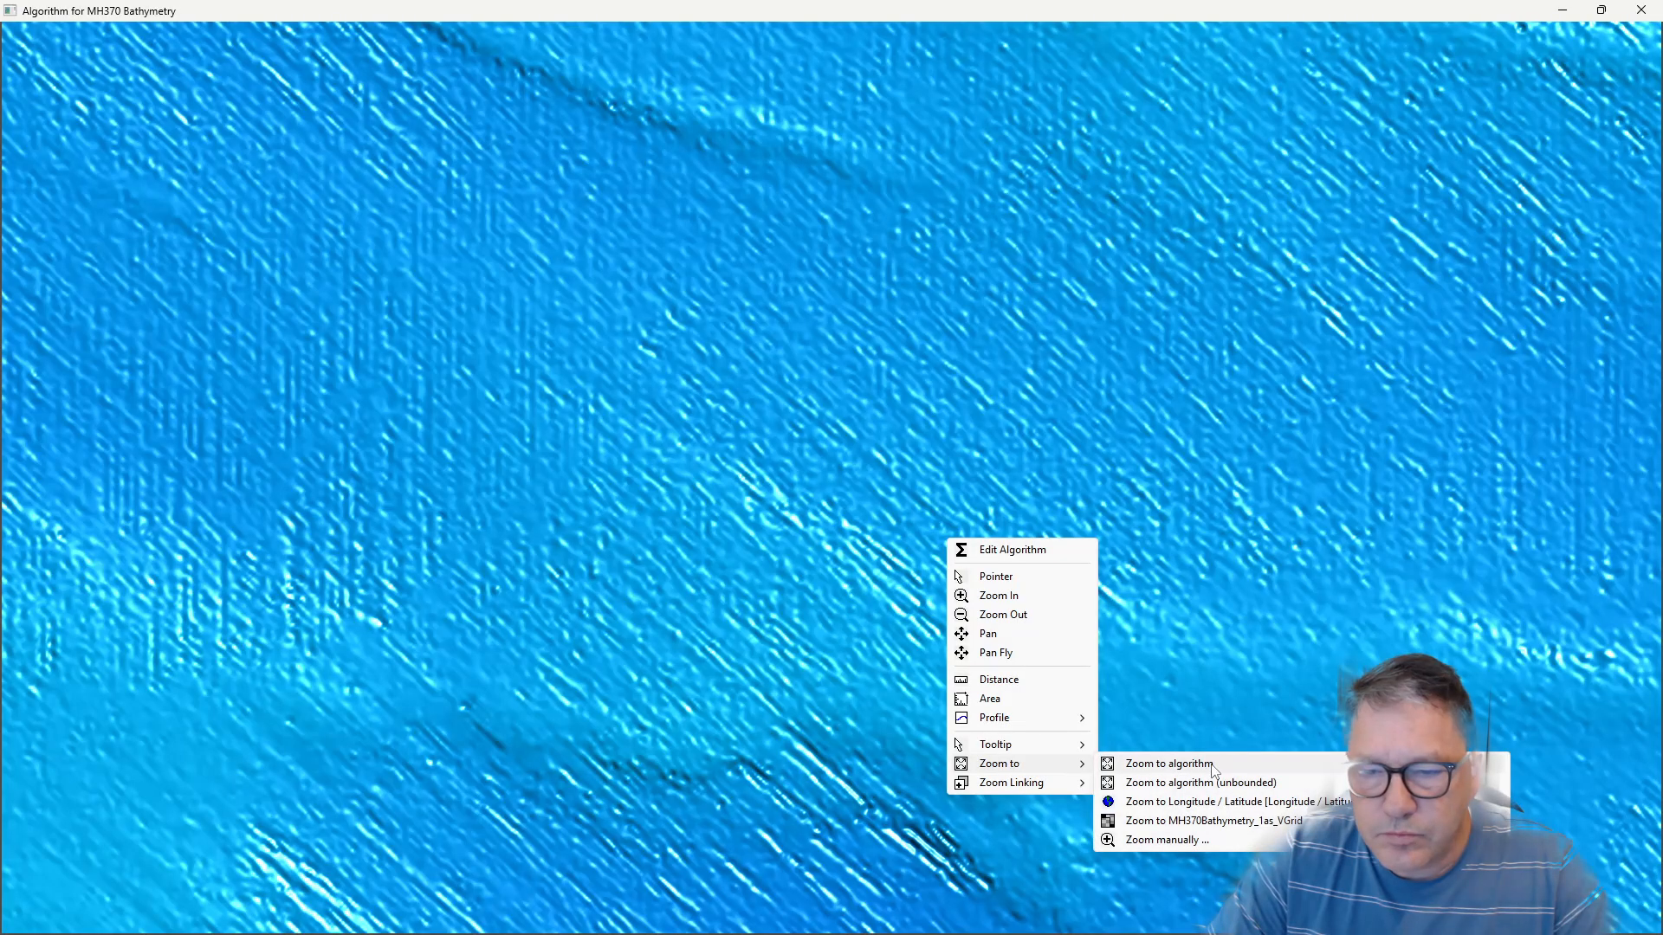
left_click(1165, 760)
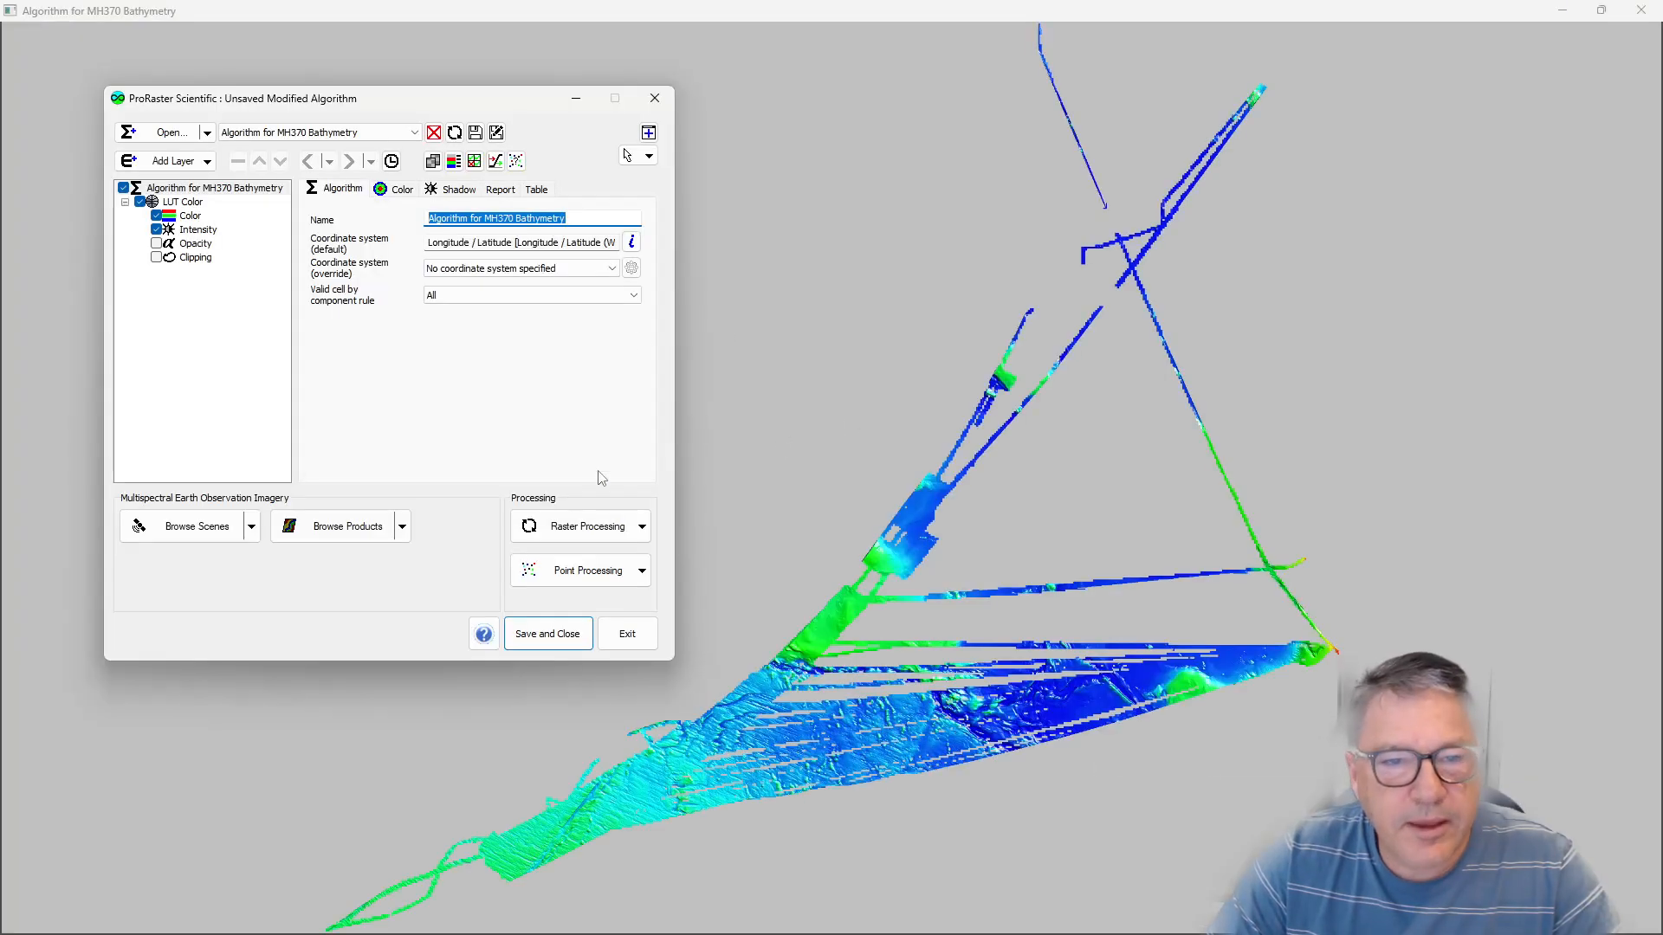
Reopen the virtual grid D:/Data/MH370/MH370Bathymetry_1as_VGrid.mvr for editing and place its settings clear of the main dialog.
left_click(642, 570)
mouse_move(614, 643)
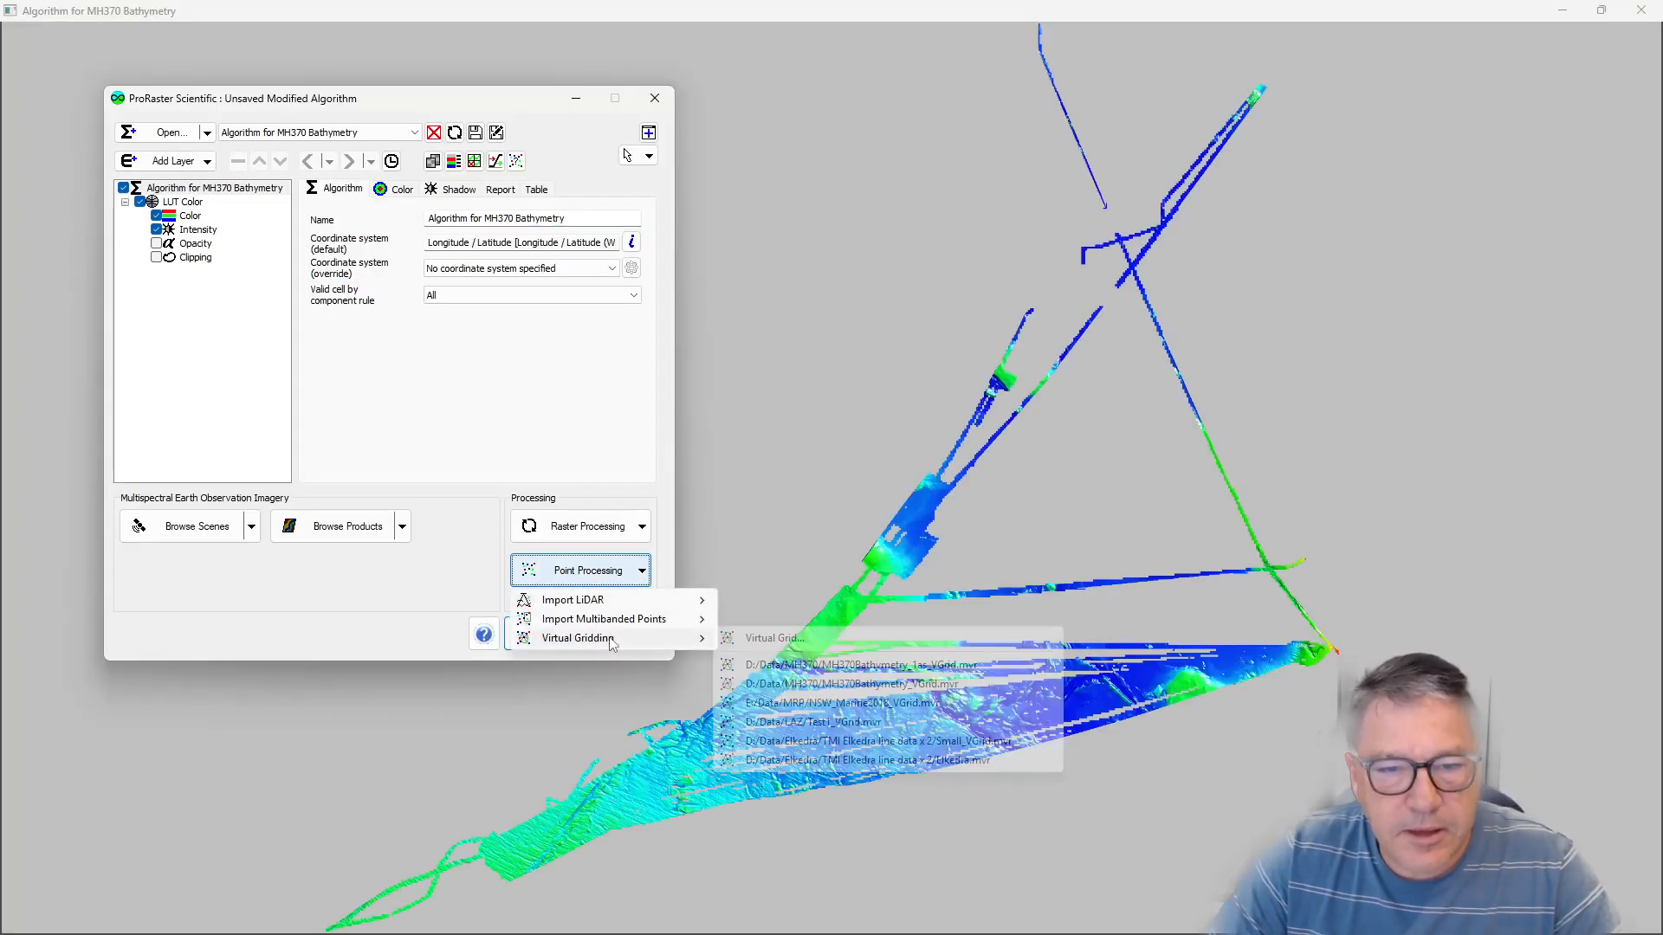
left_click(866, 667)
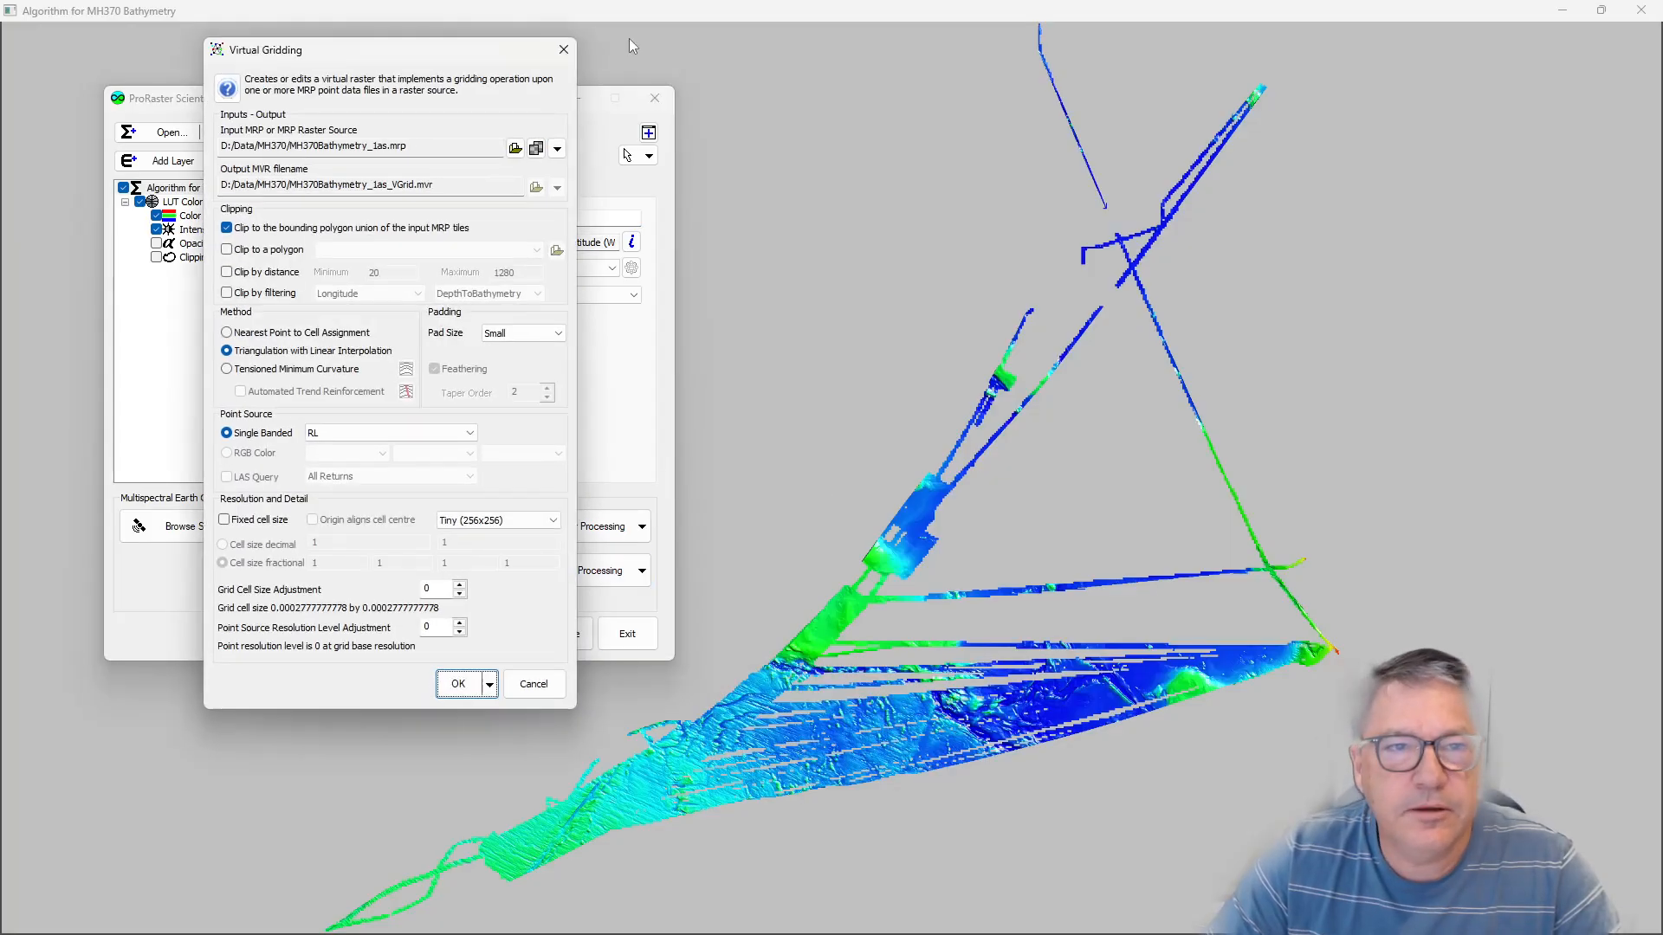
left_click_drag(356, 59, 881, 128)
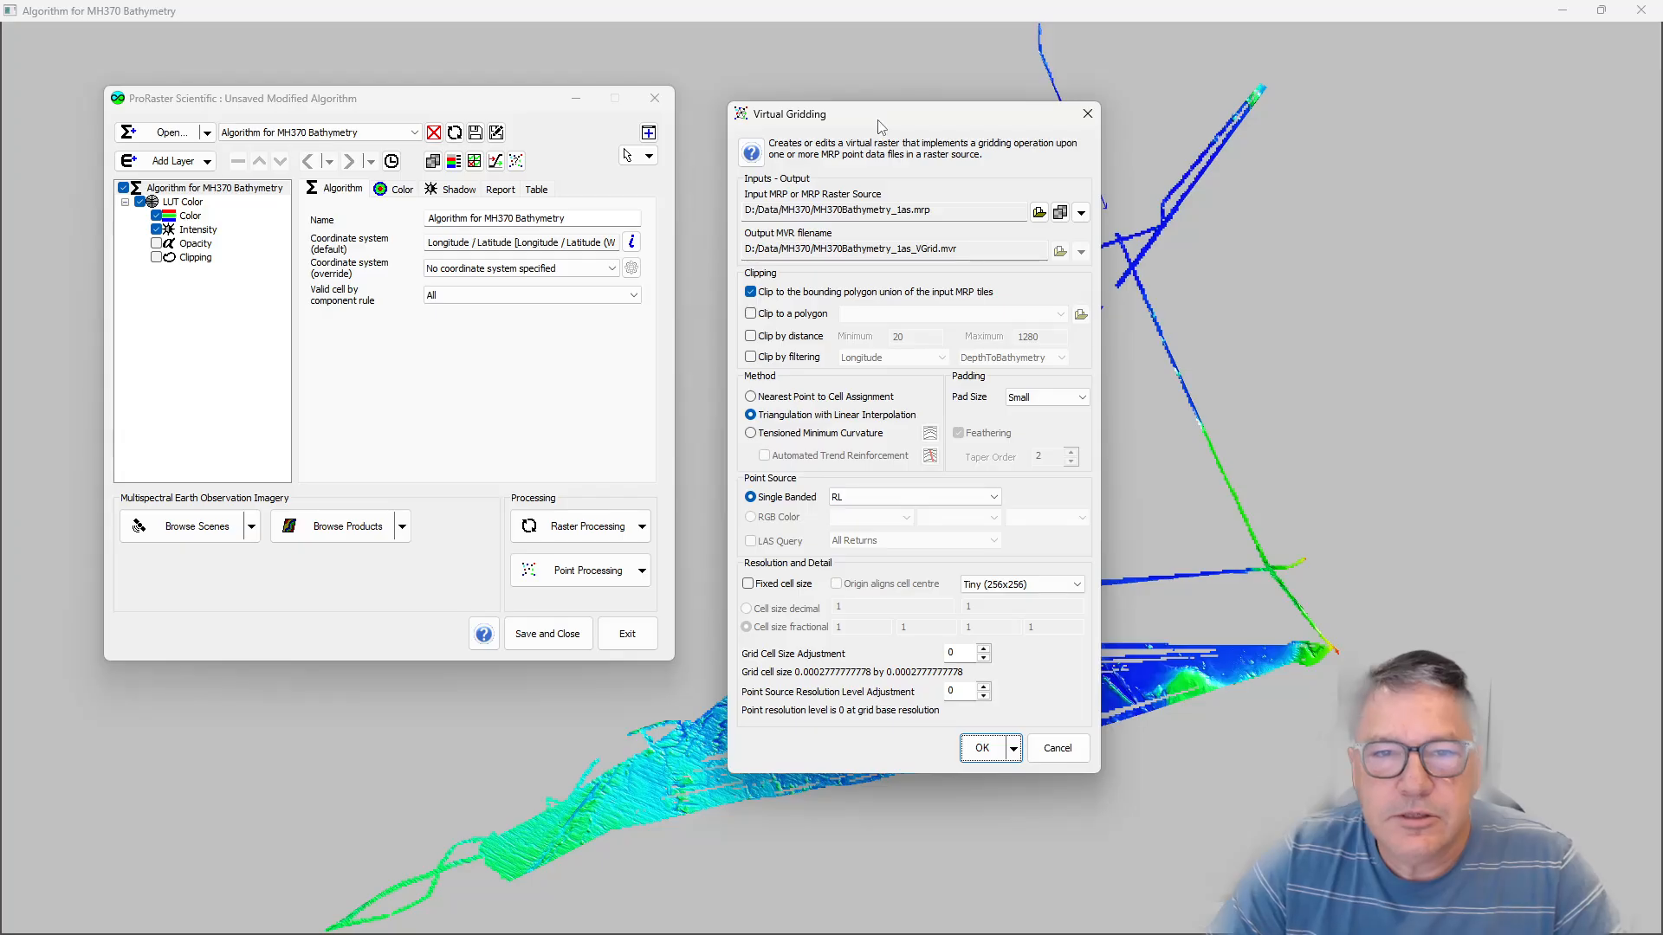
Enable clipping by distance for the virtual grid with a minimum of 0.002 and a maximum of 0.2.
left_click(792, 339)
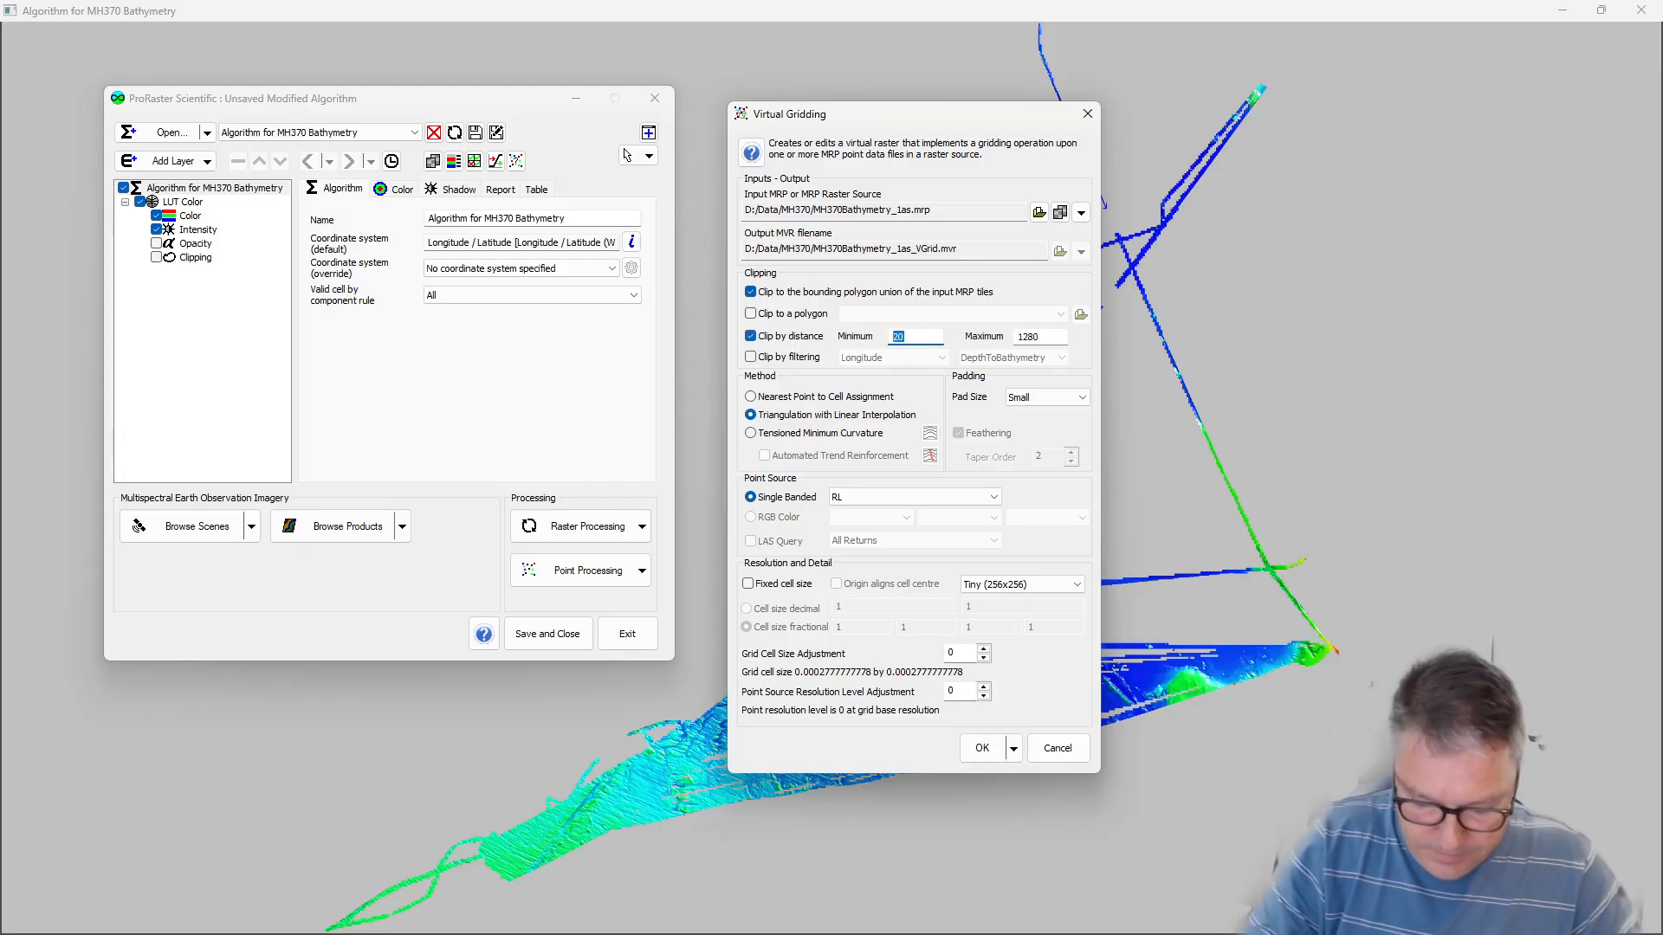
type("0.")
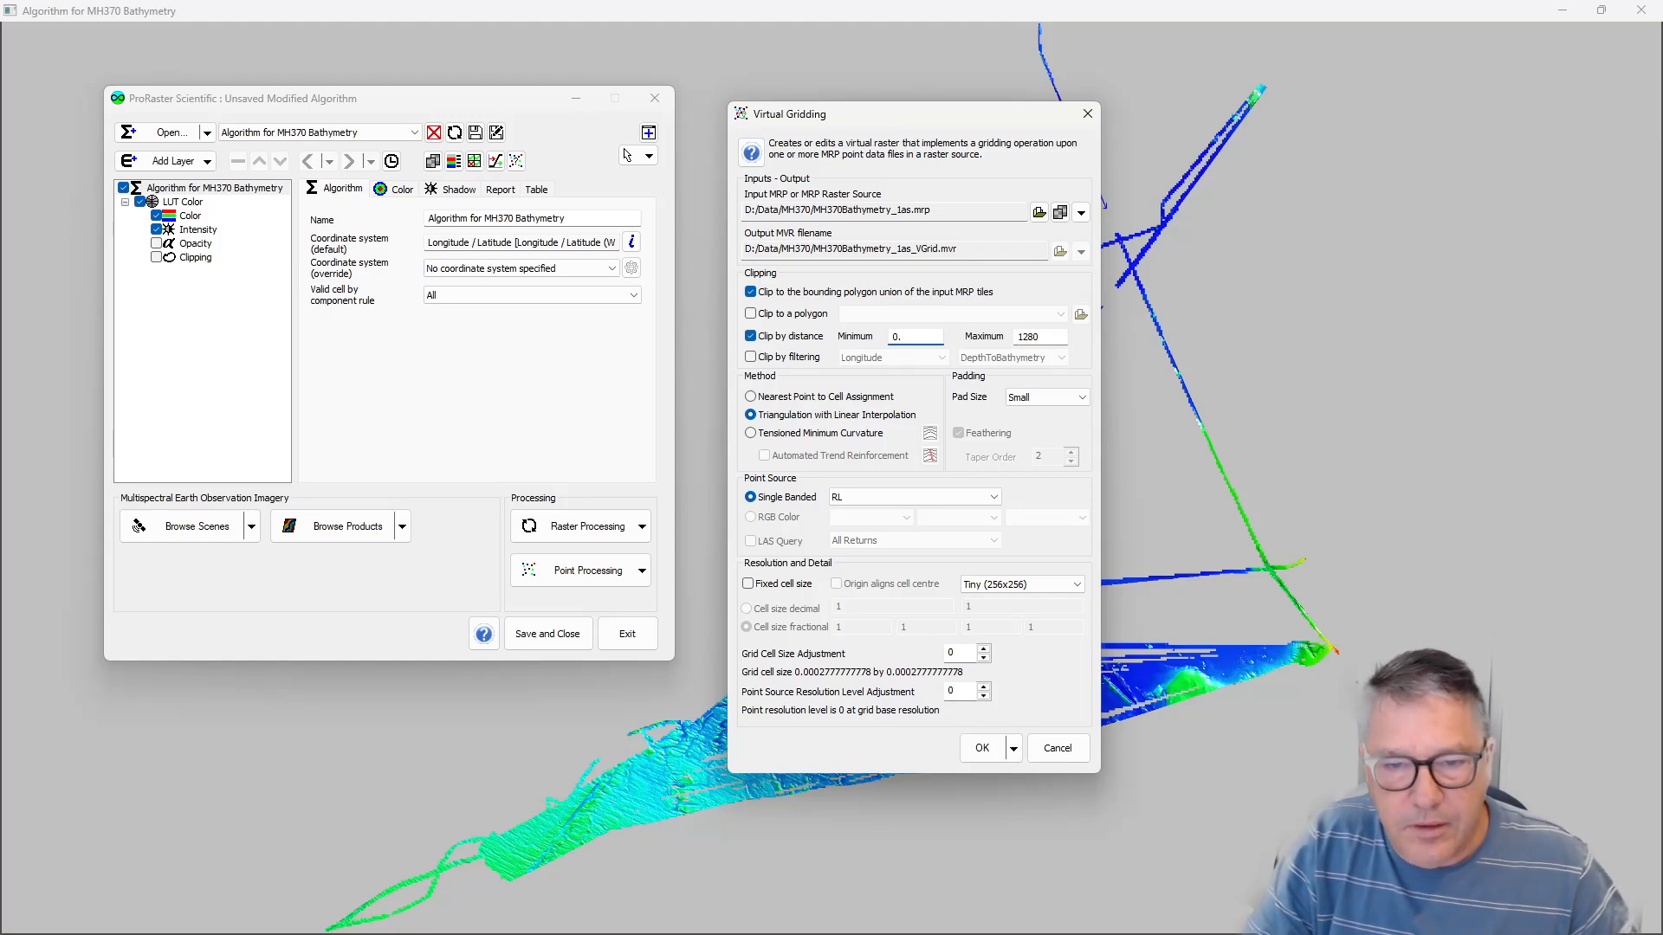
type("0")
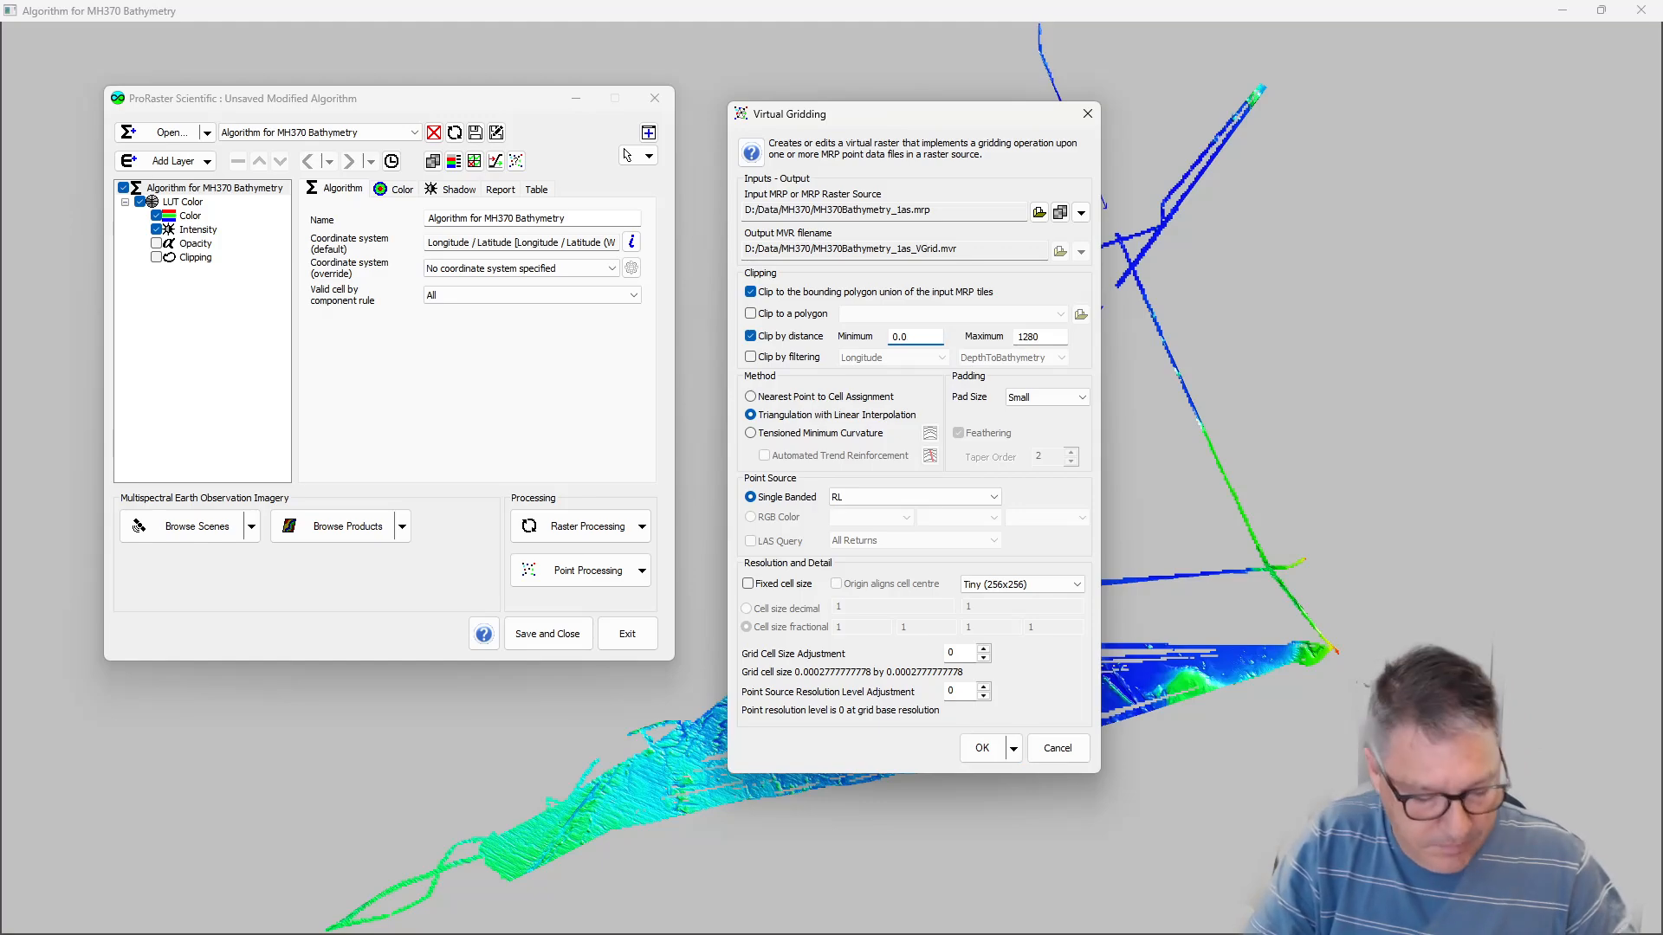
type("0")
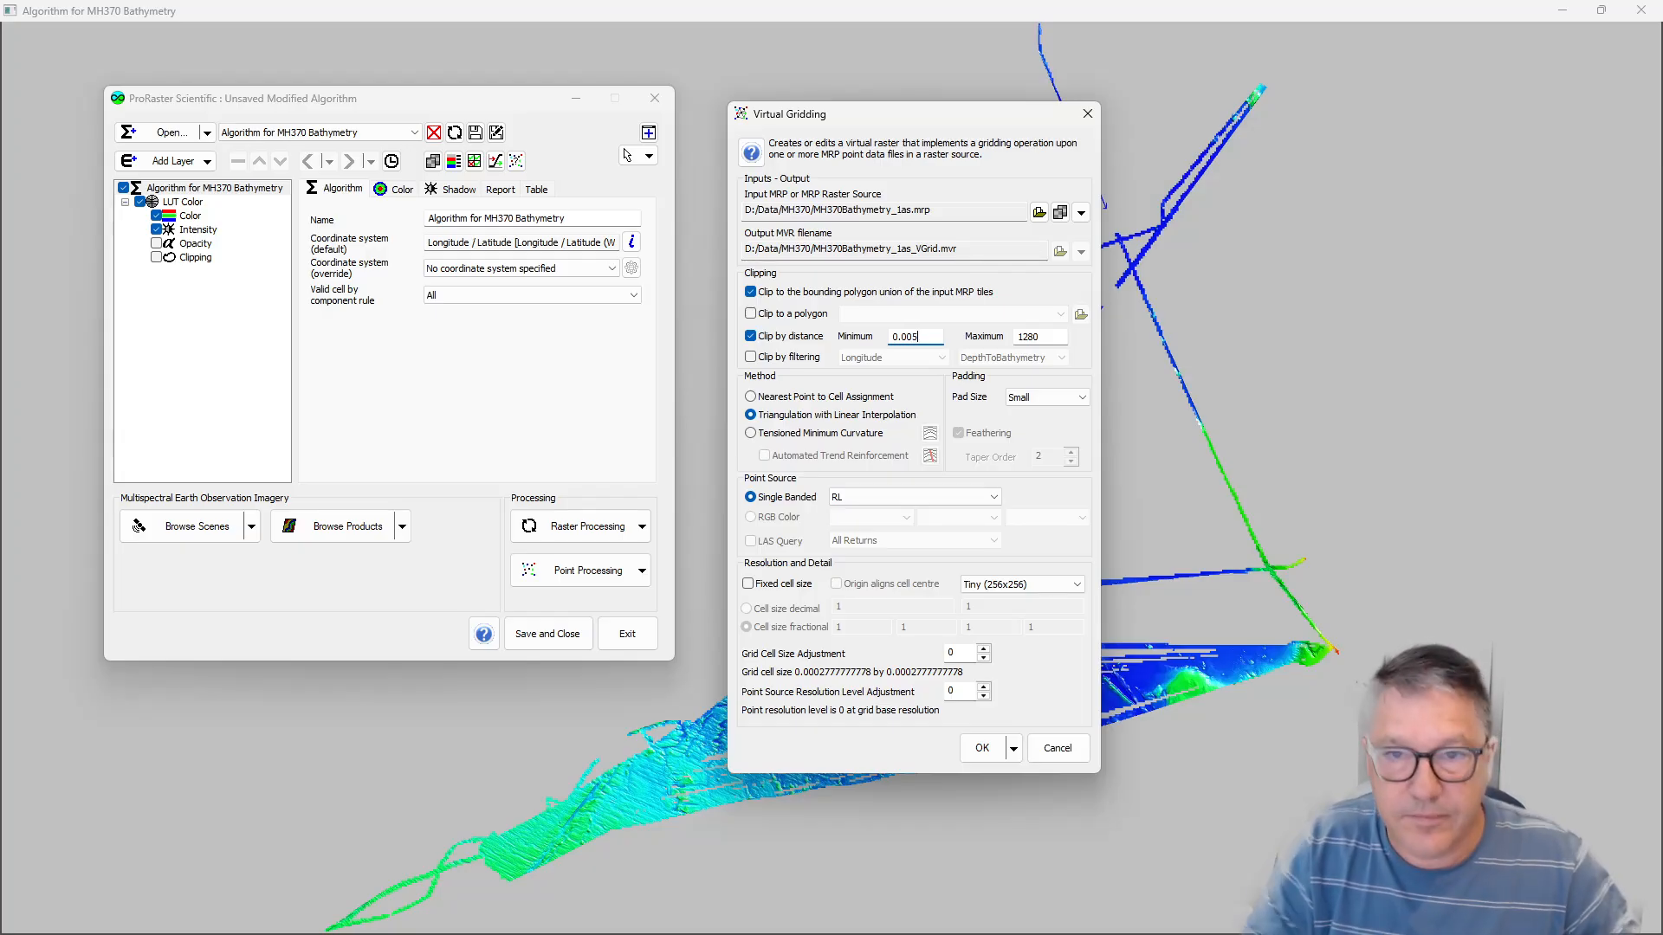
type("5")
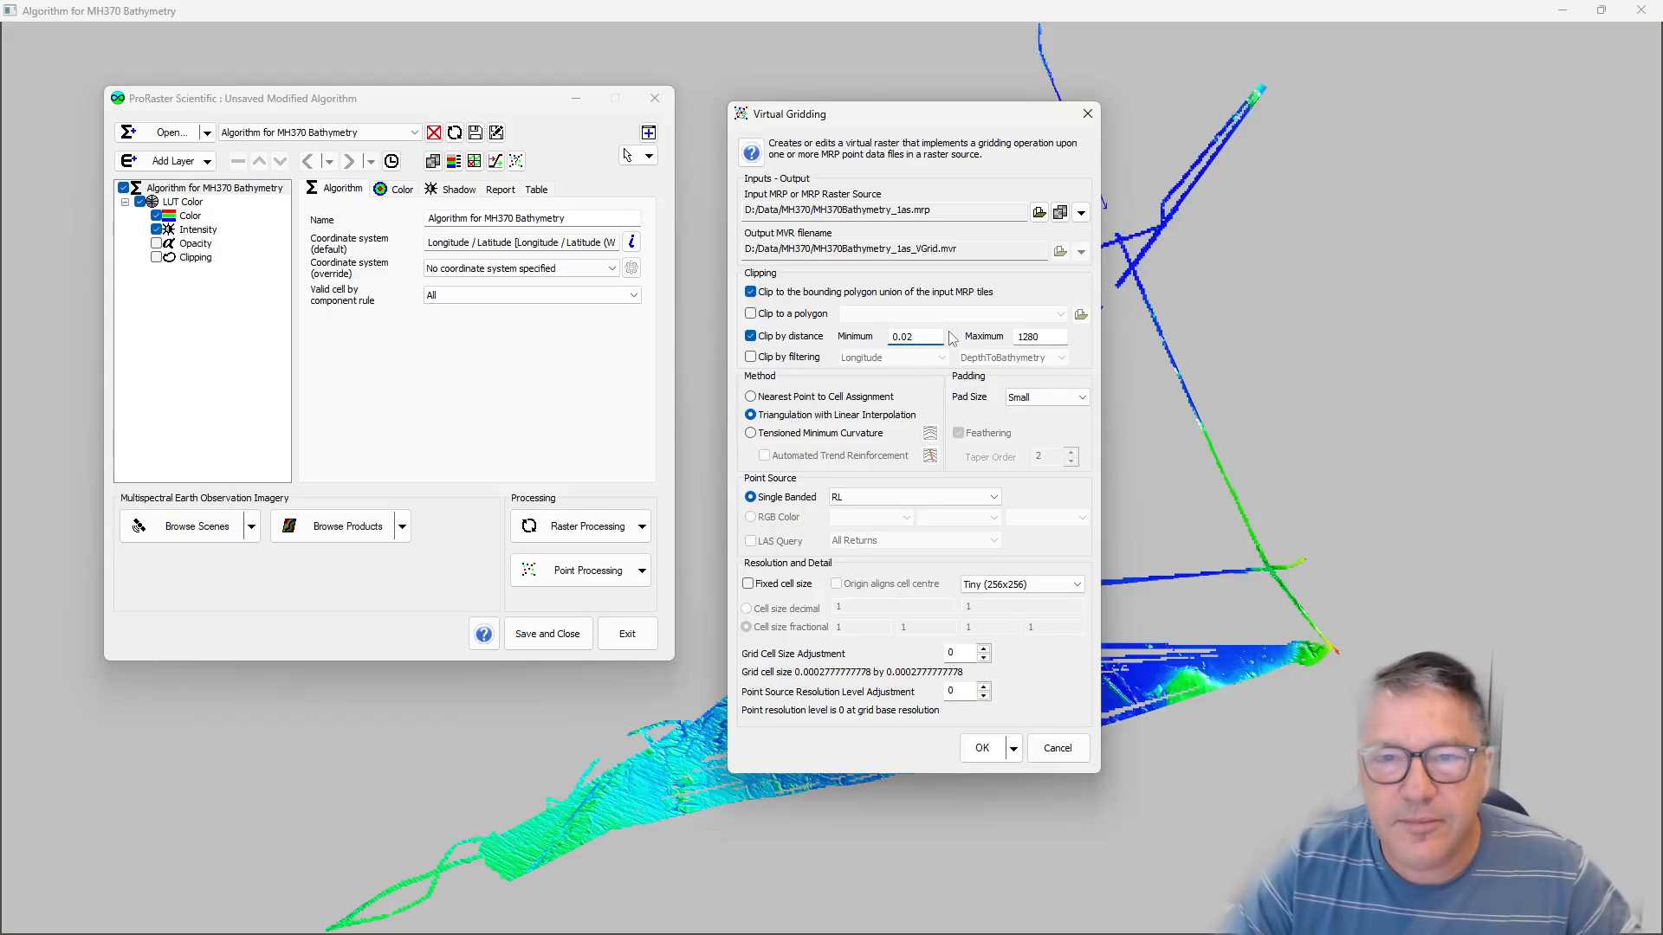
key("Tab")
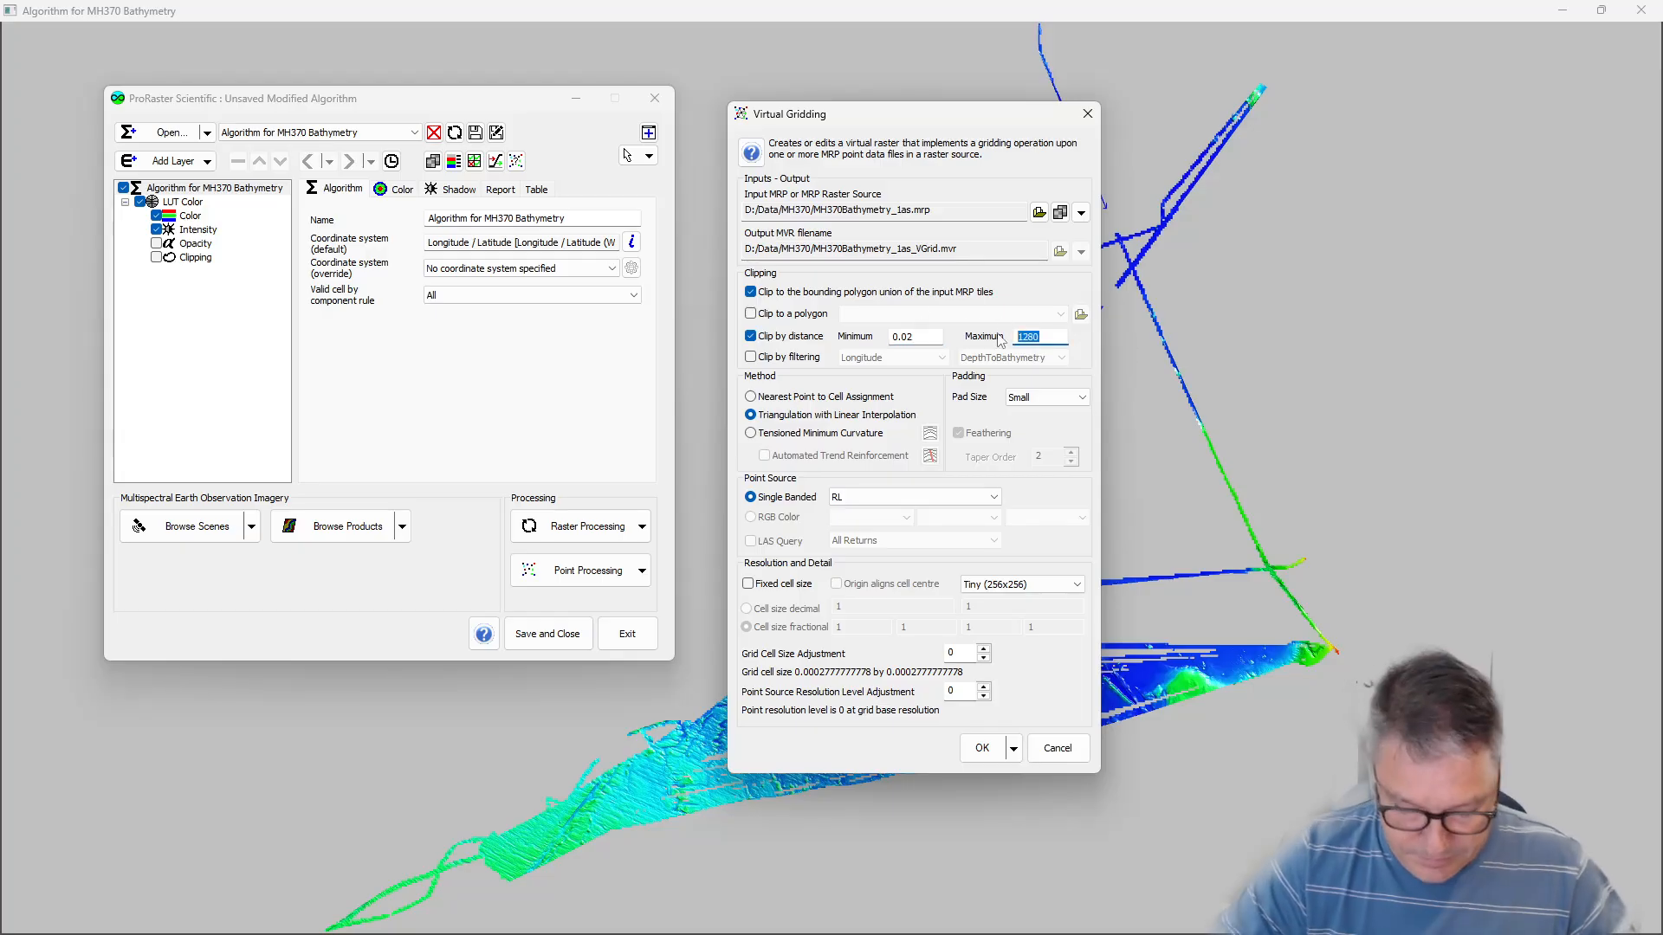
type("0.2")
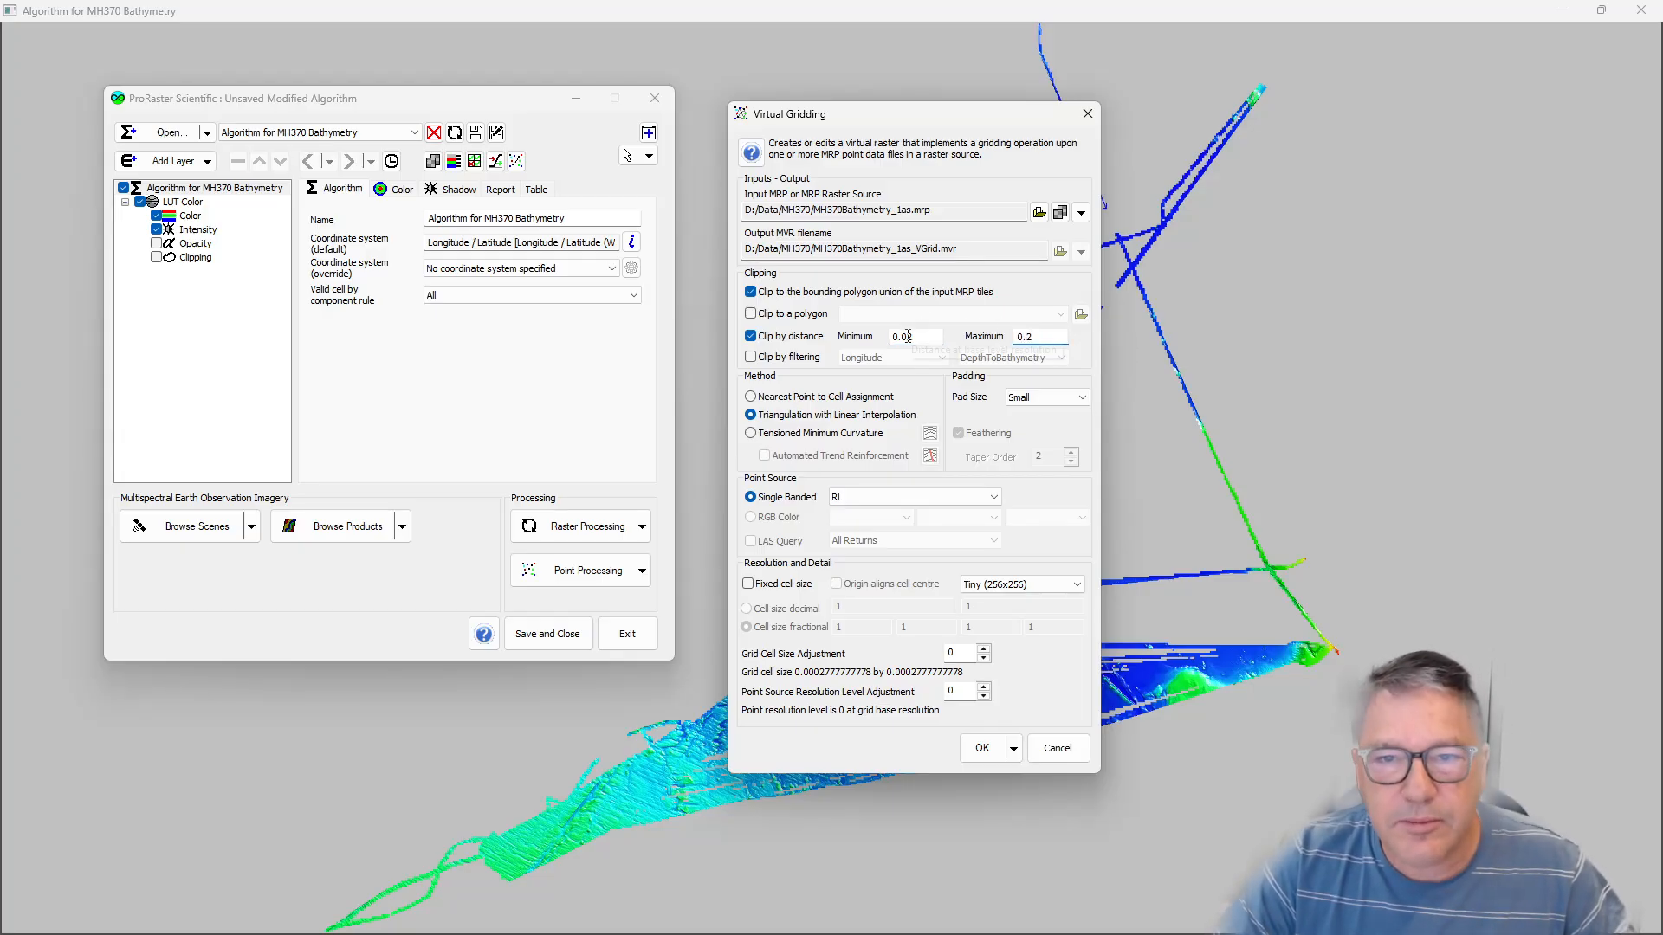
left_click(907, 336)
type("0")
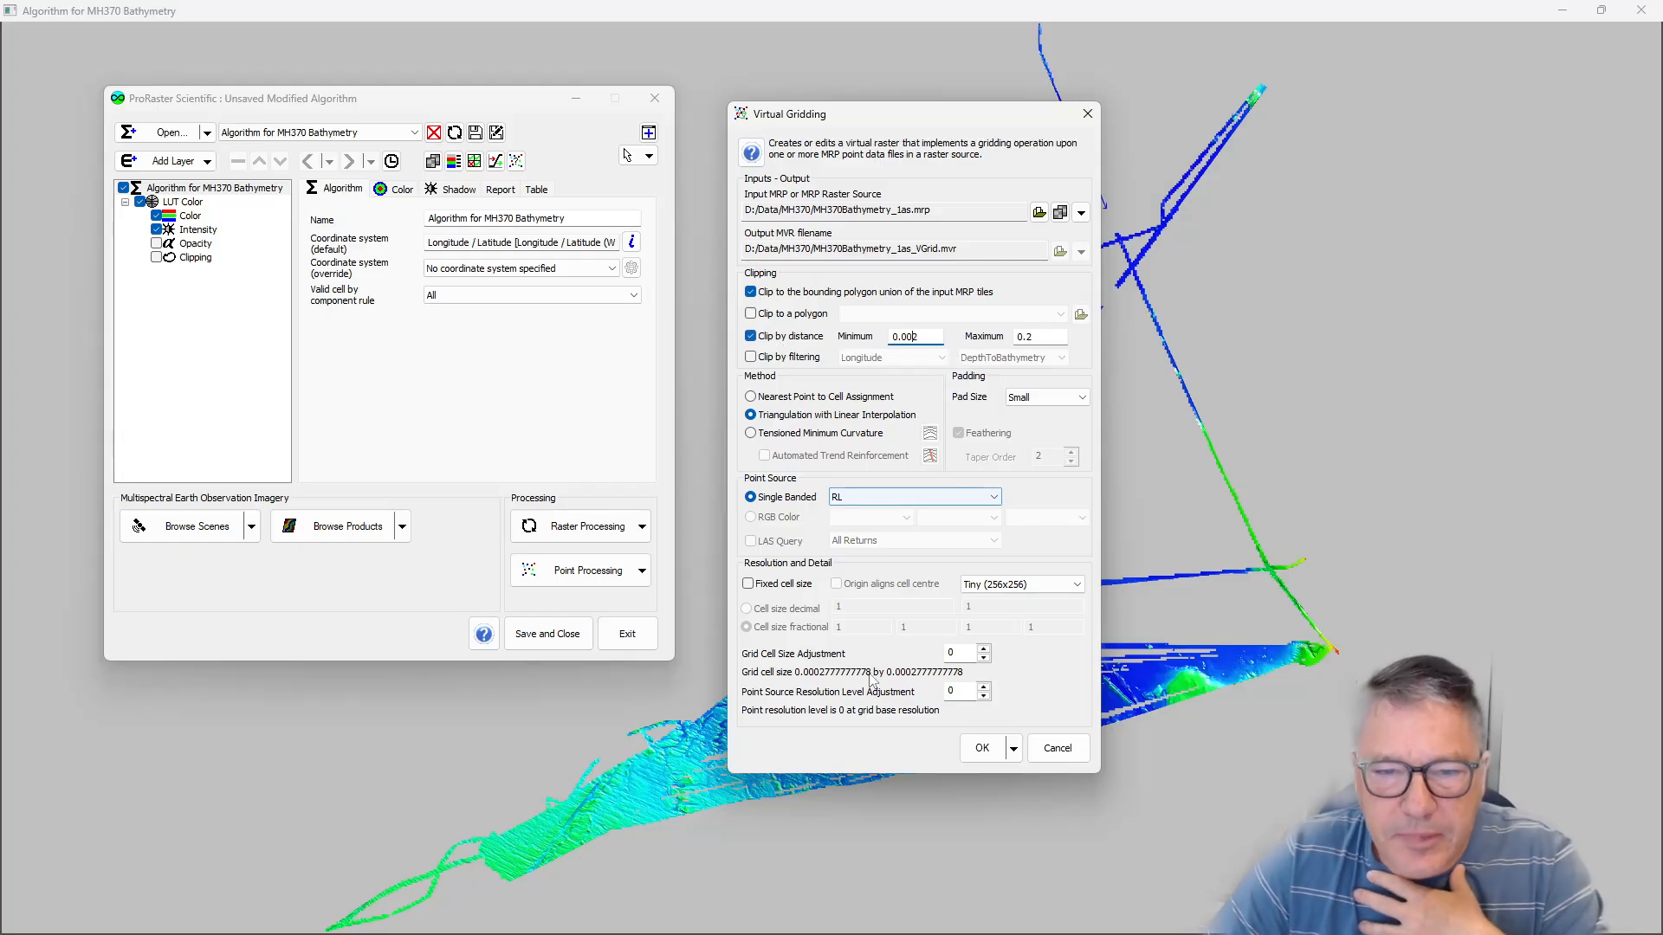
Regenerate the virtual grid with a grid cell size adjustment of -2 and a point source resolution level adjustment of 2.
left_click(983, 658)
left_click(983, 658)
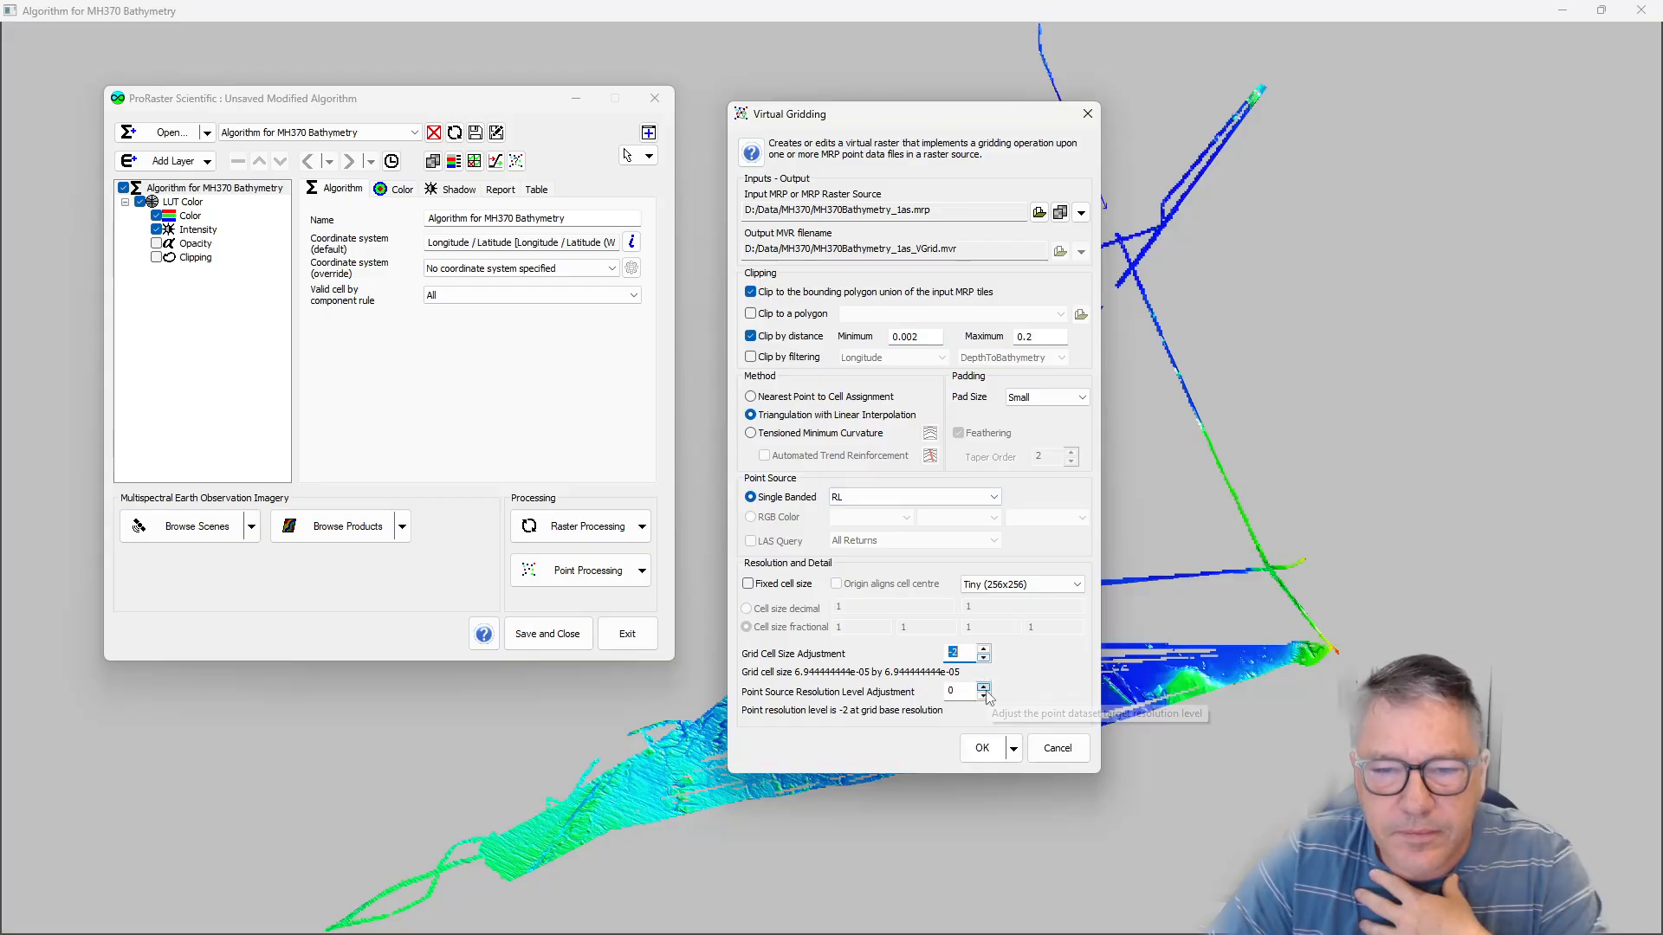
left_click(983, 687)
left_click(983, 687)
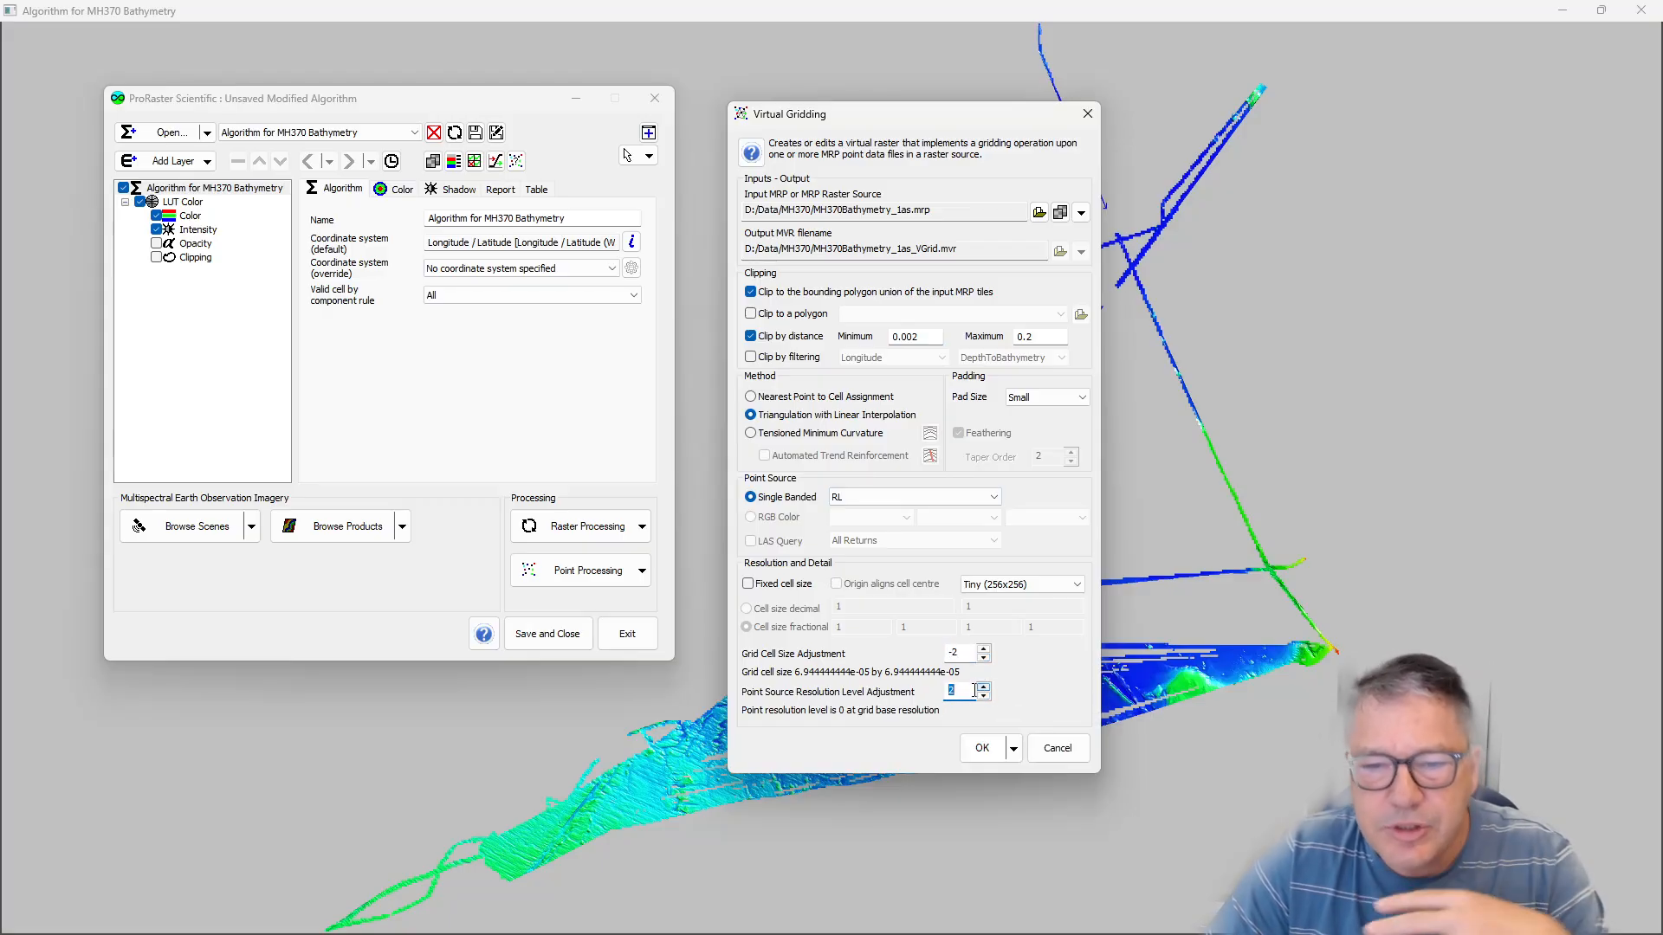
left_click(981, 750)
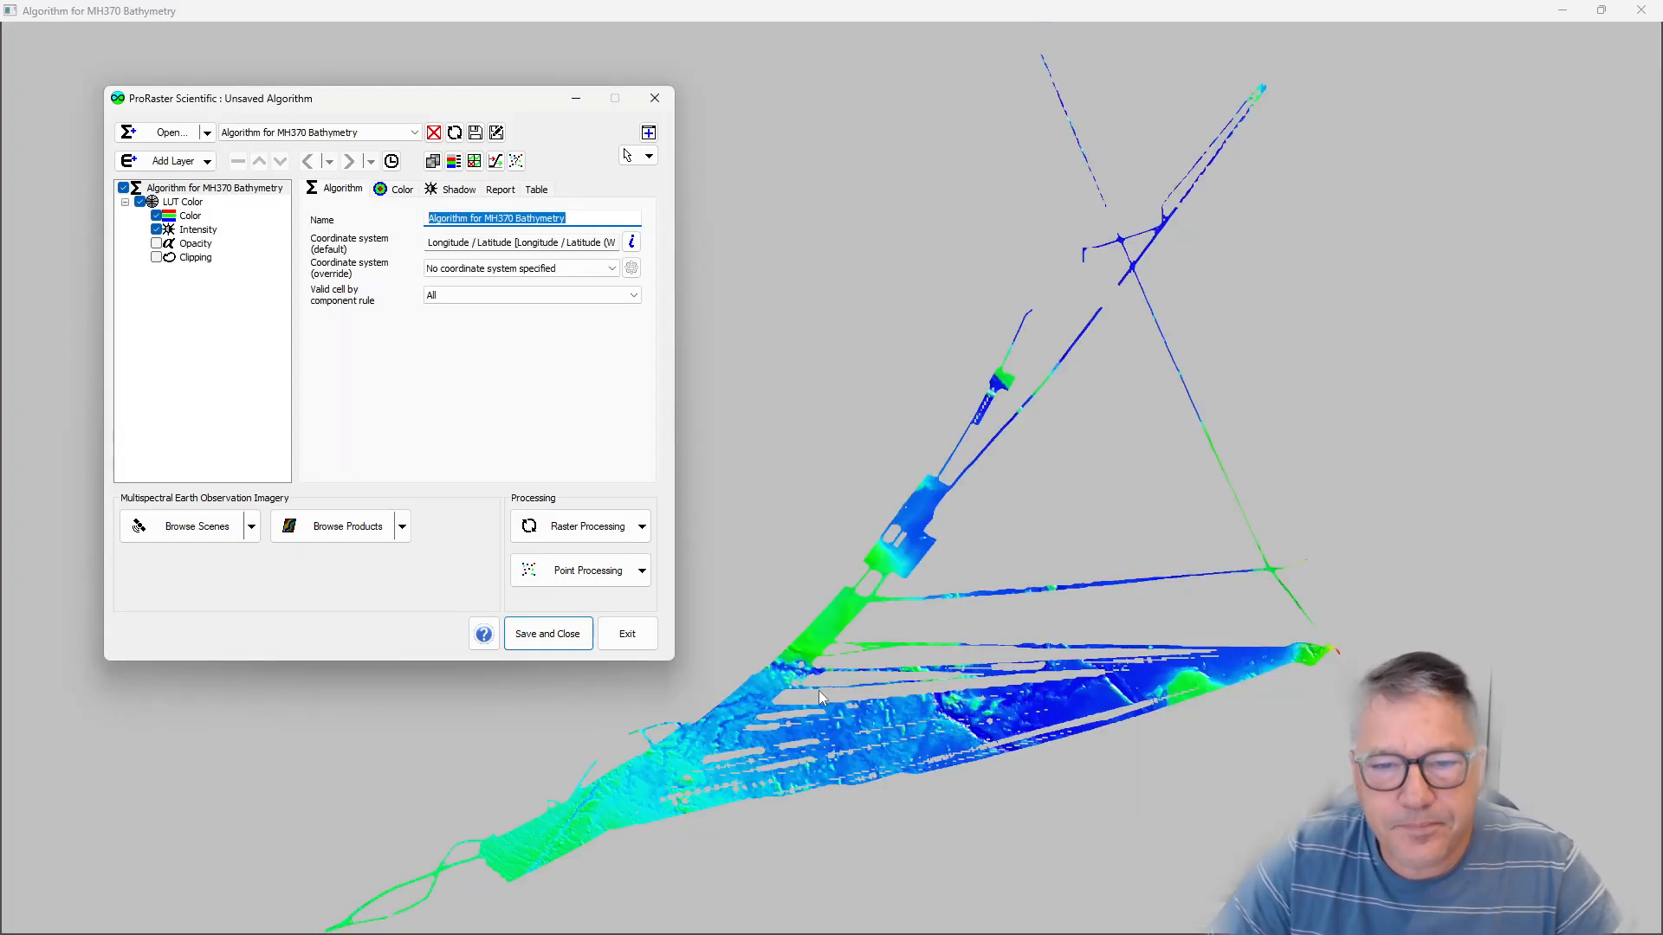
Examine the clipped bathymetry from the survey extent down to the triangulated facets on the small isolated ridge.
left_click_drag(773, 681, 861, 558)
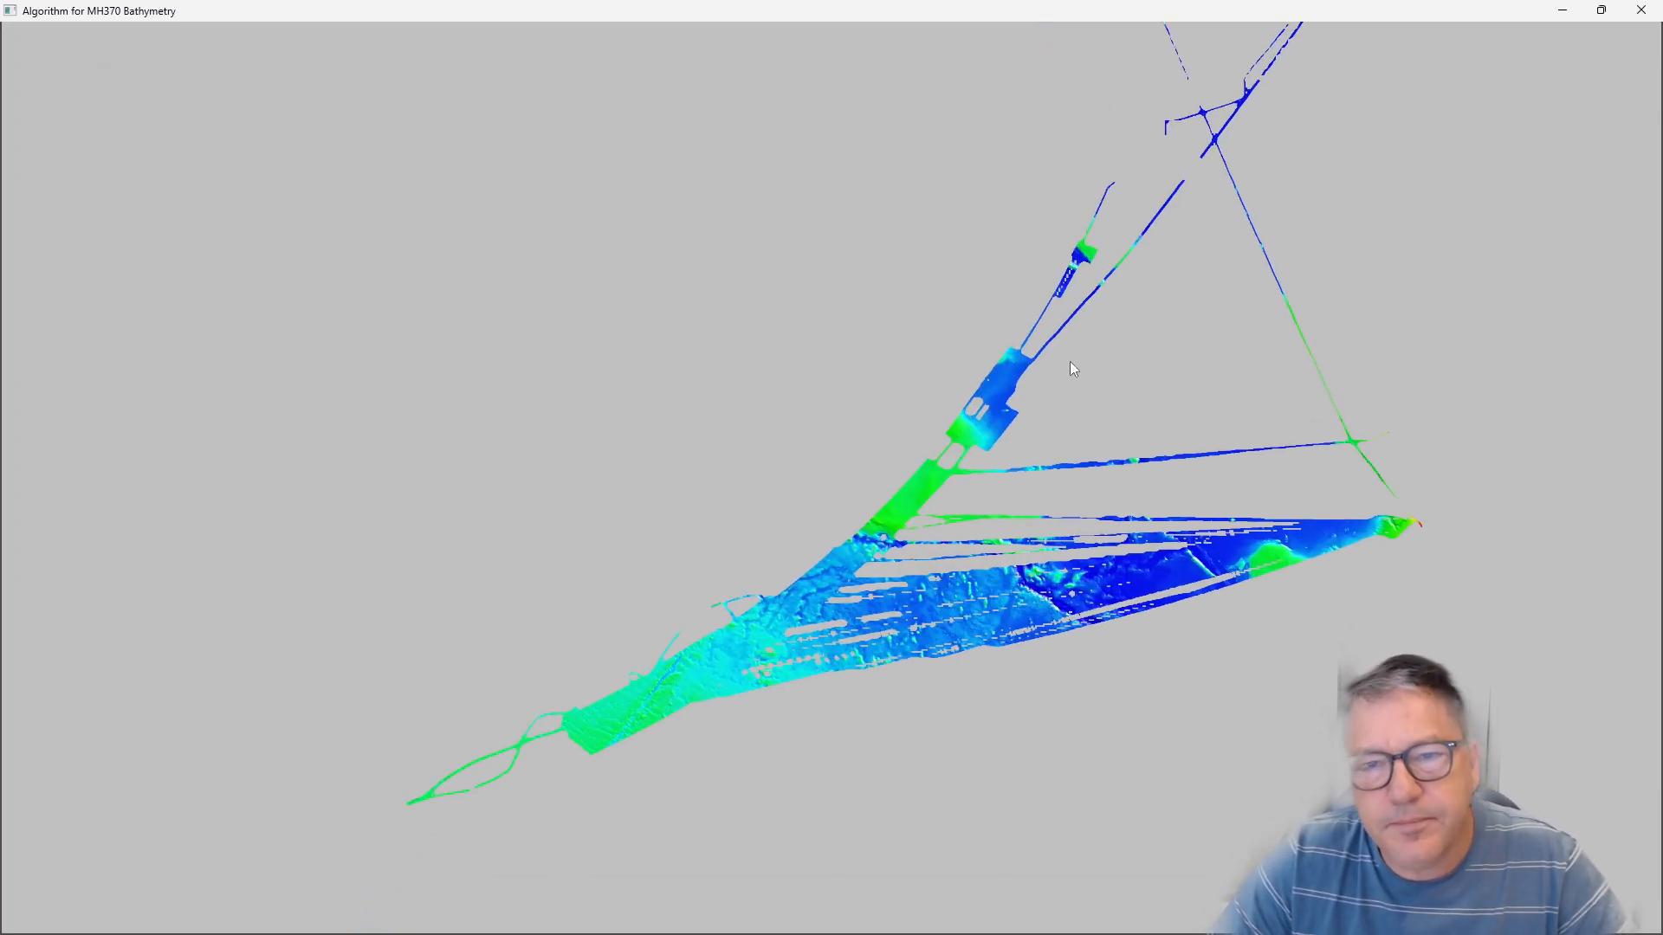
scroll(1002, 390, "up", 5)
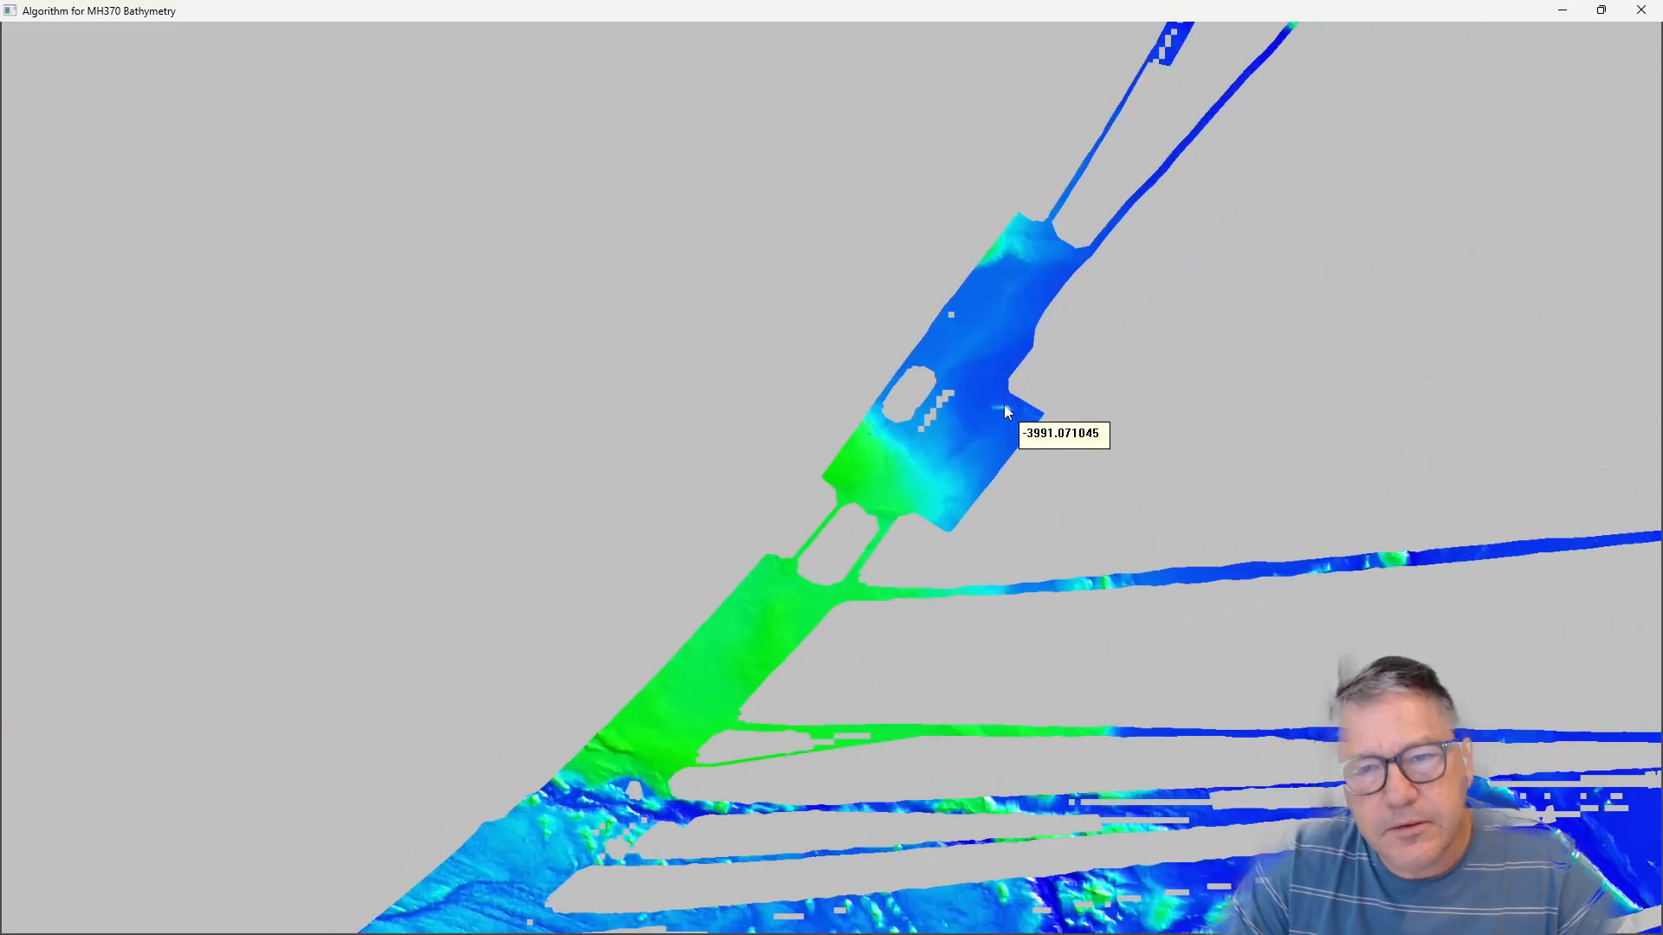
scroll(1004, 410, "up", 6)
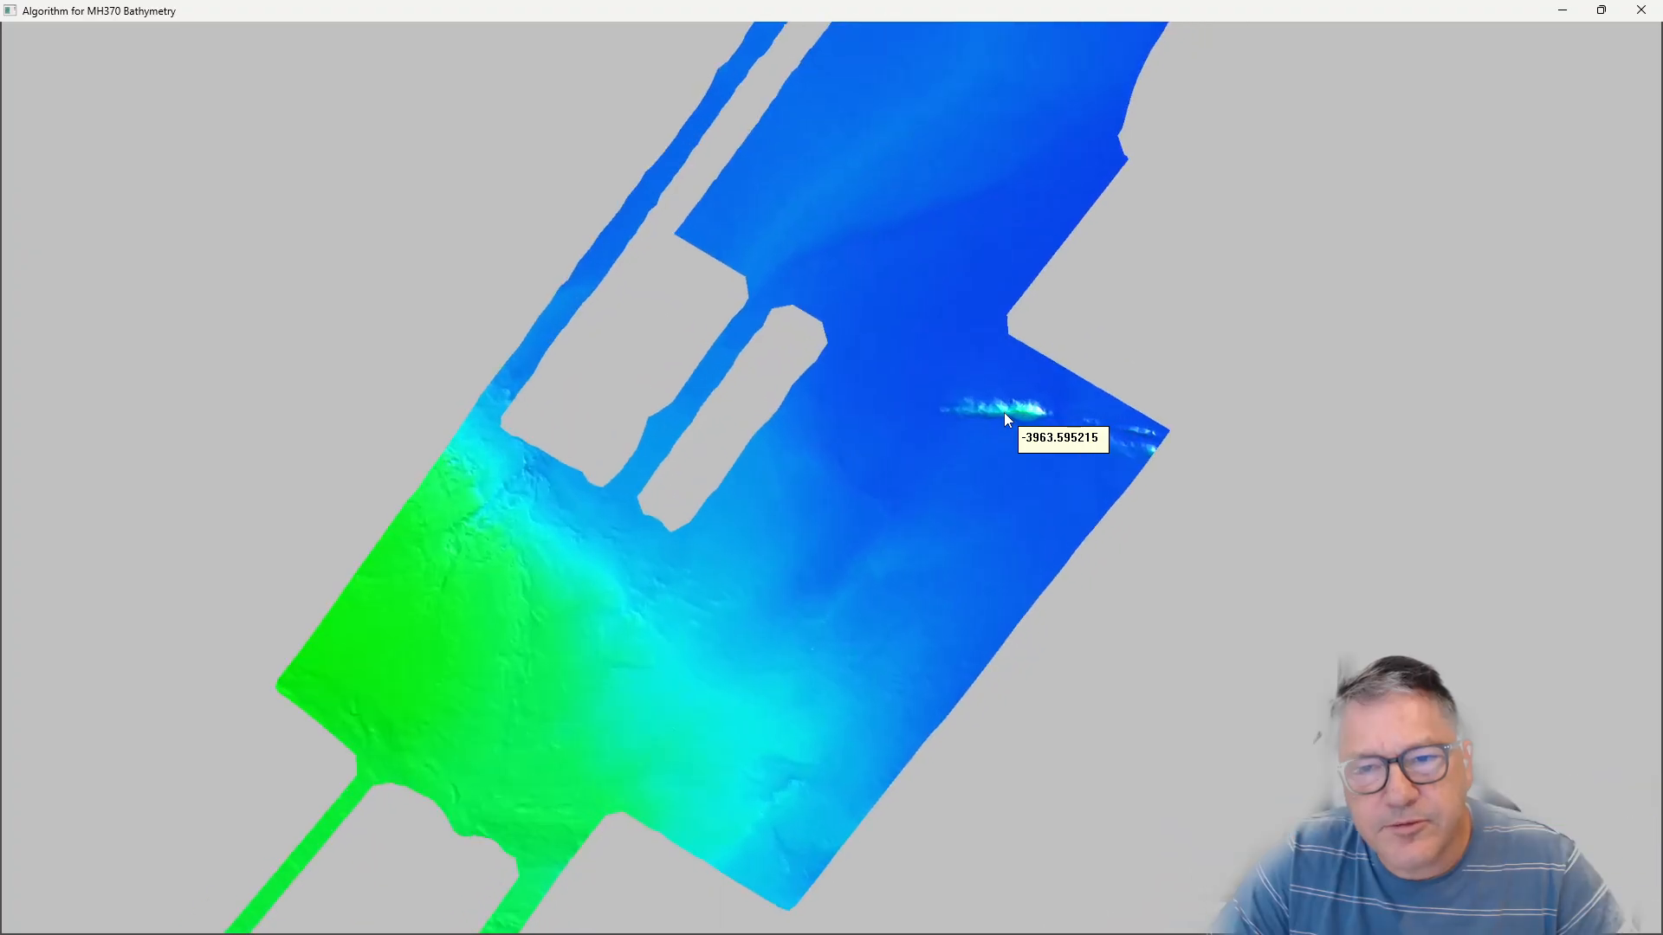
scroll(1001, 414, "up", 6)
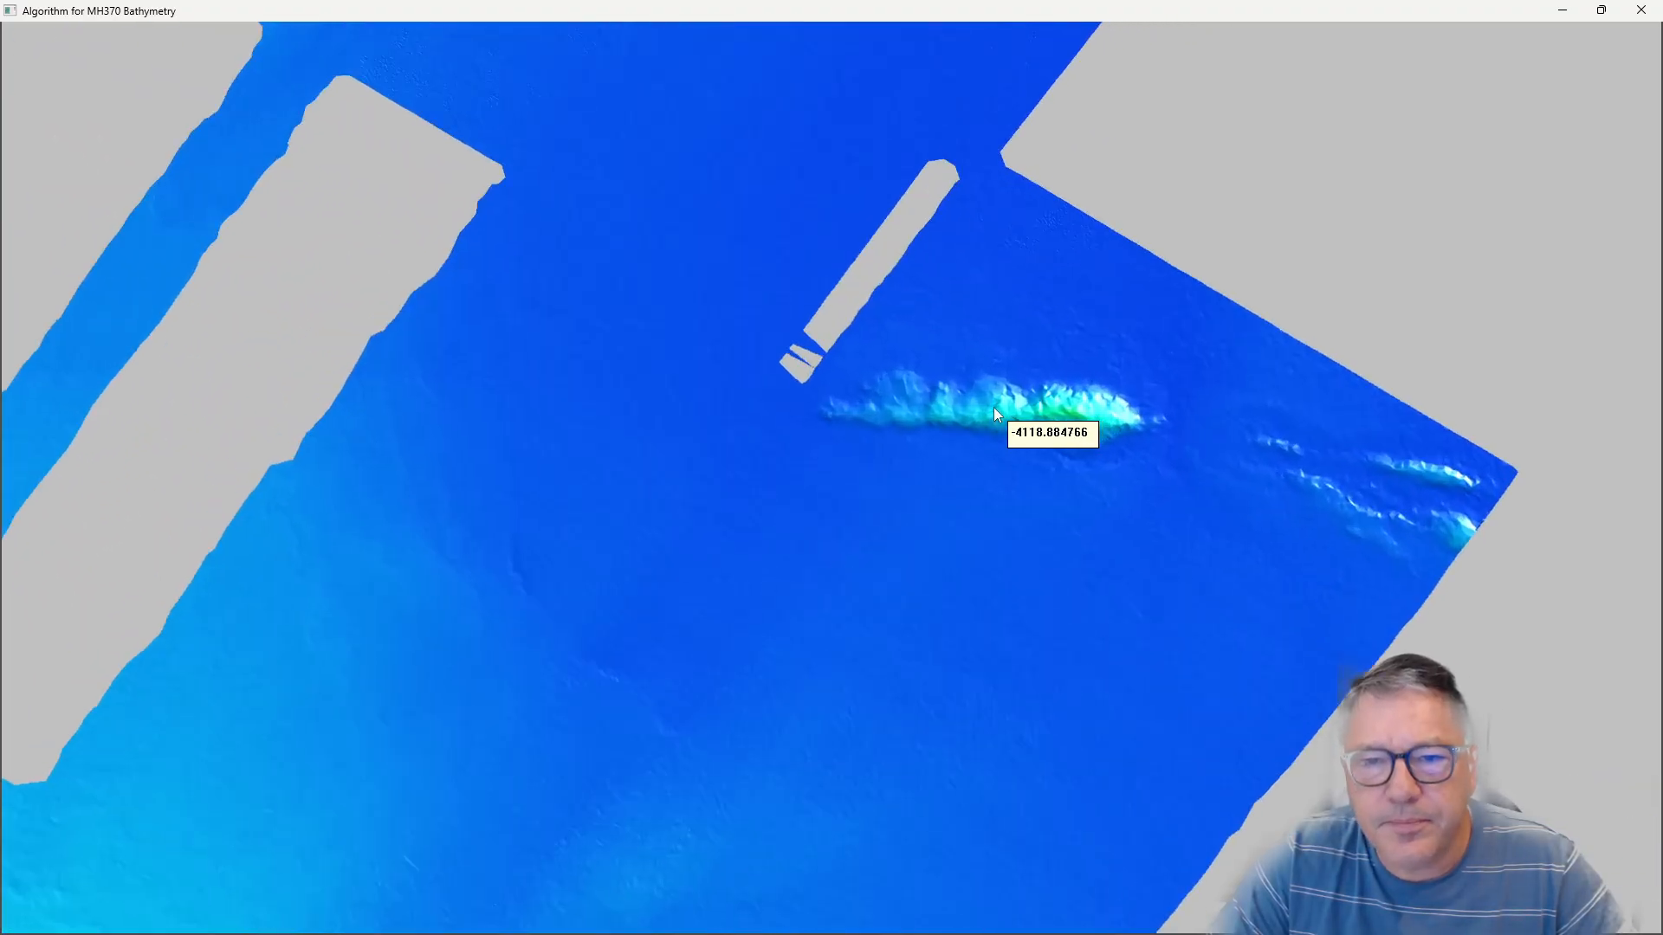
scroll(992, 414, "up", 6)
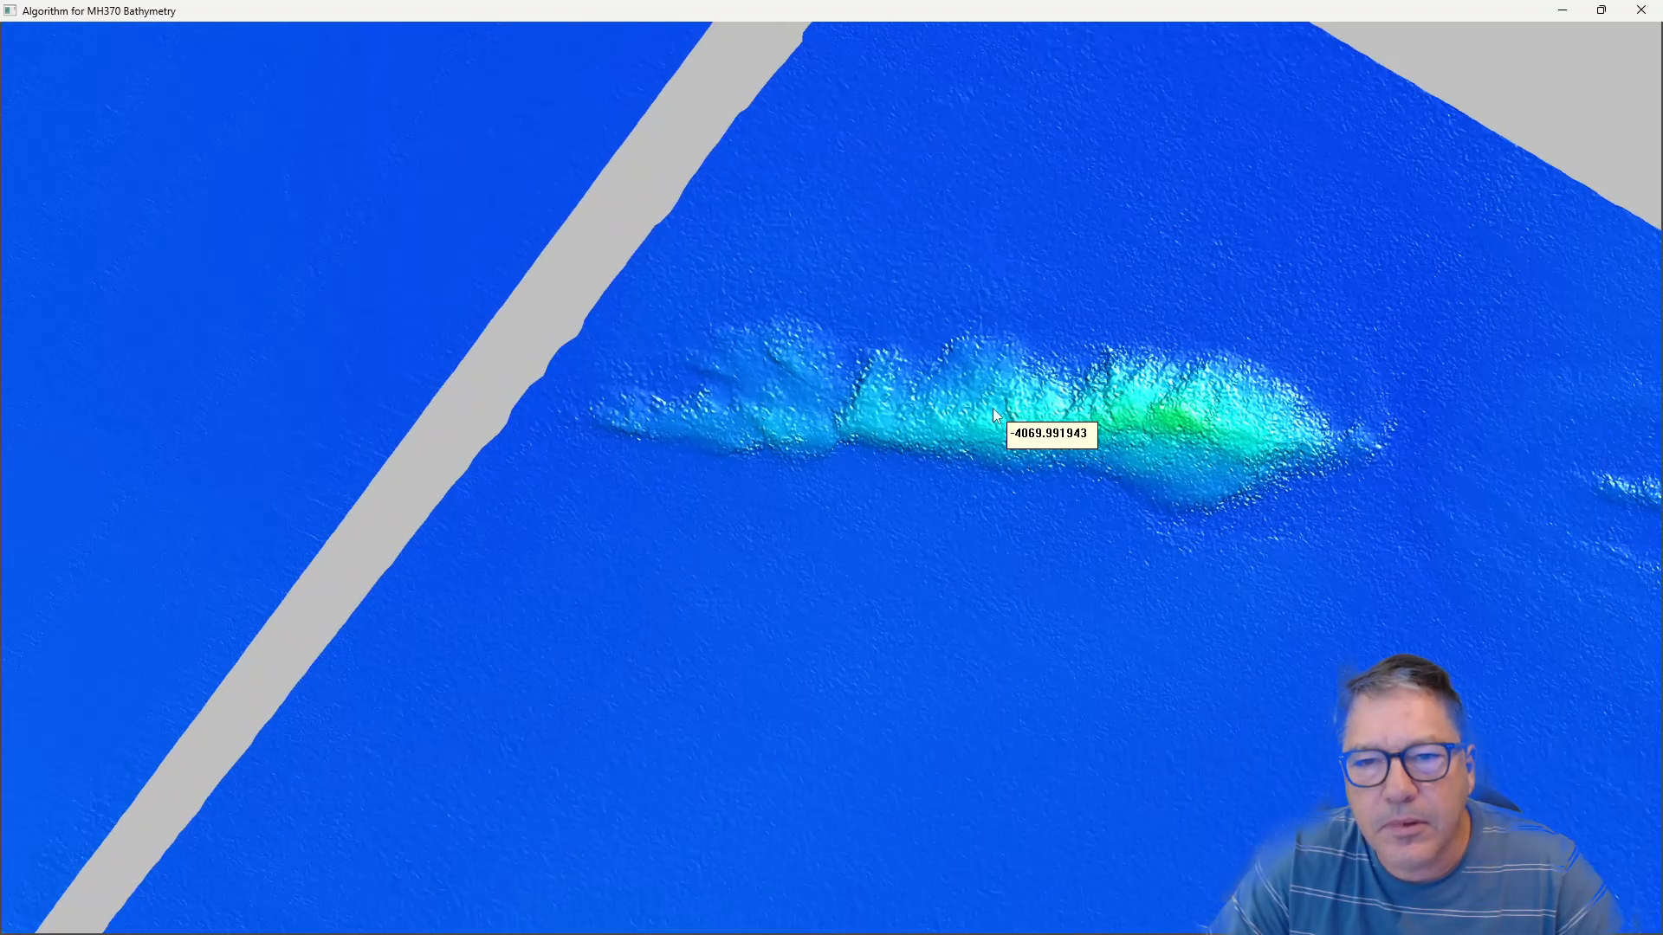
scroll(1006, 404, "up", 4)
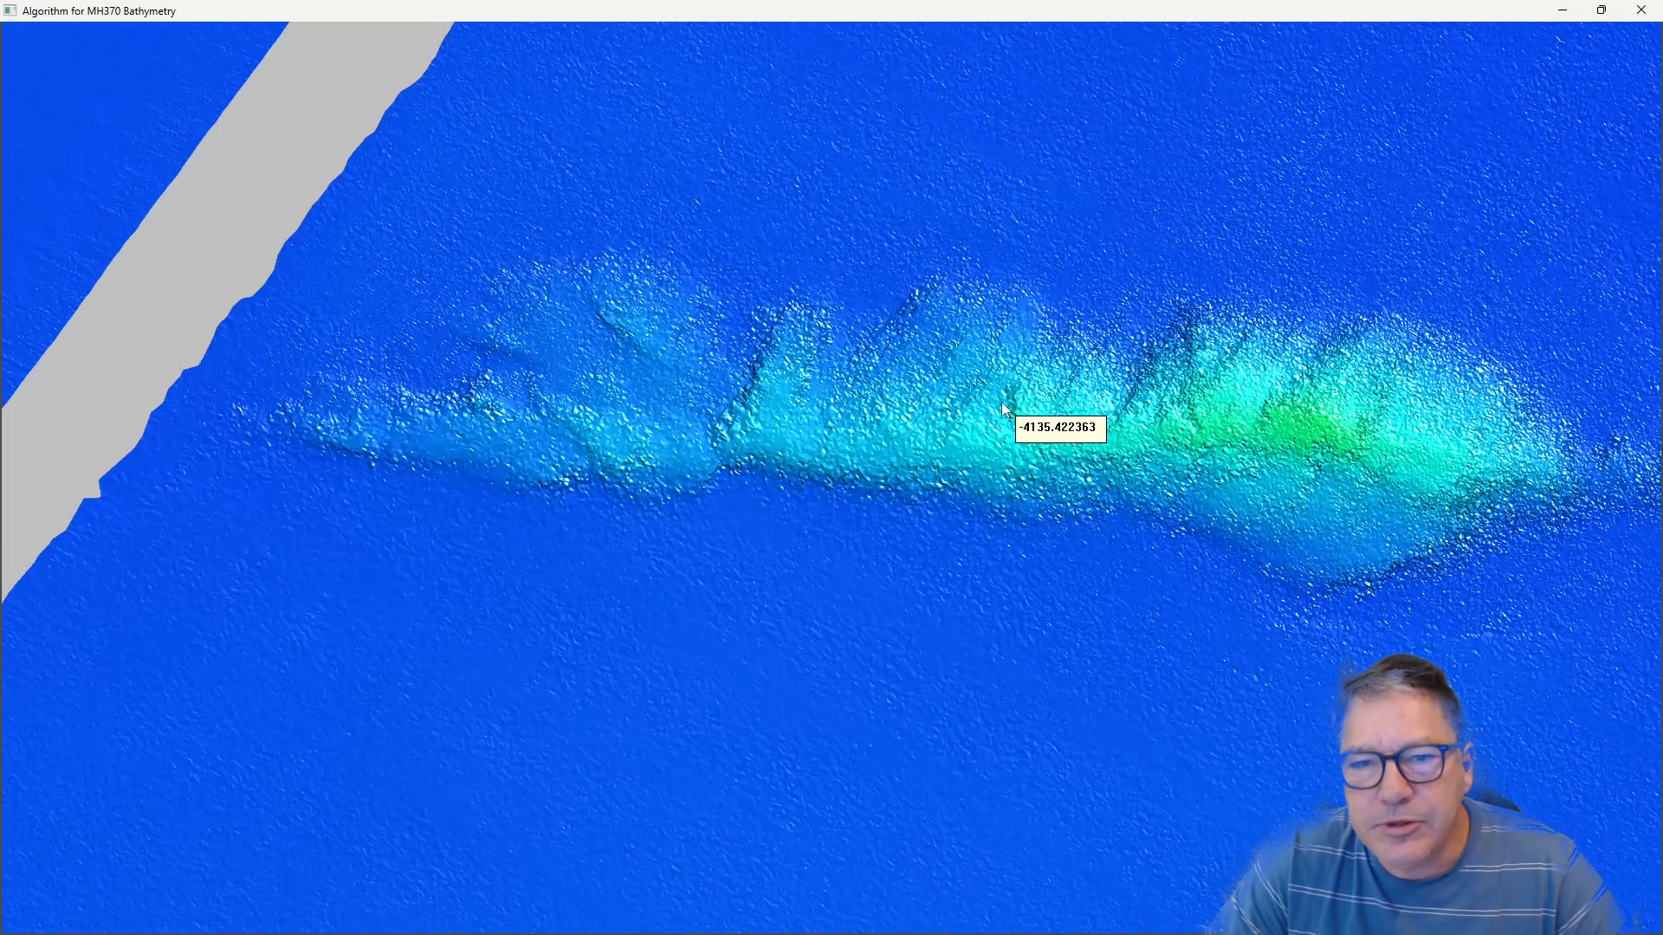
scroll(1001, 401, "up", 6)
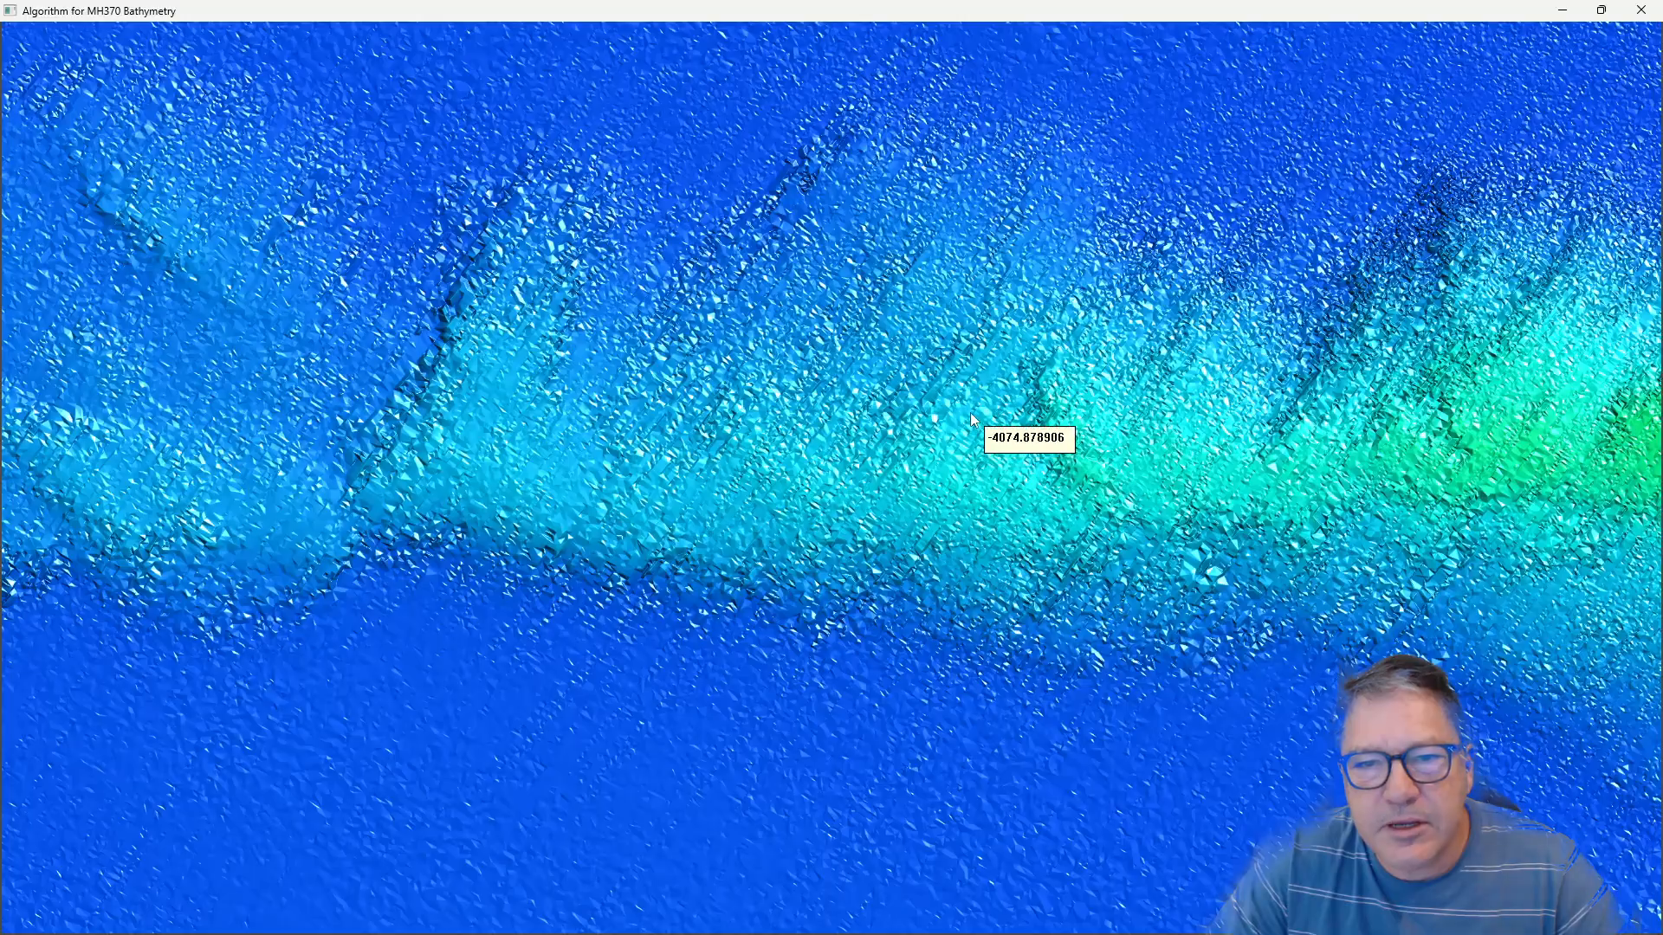
scroll(963, 419, "up", 3)
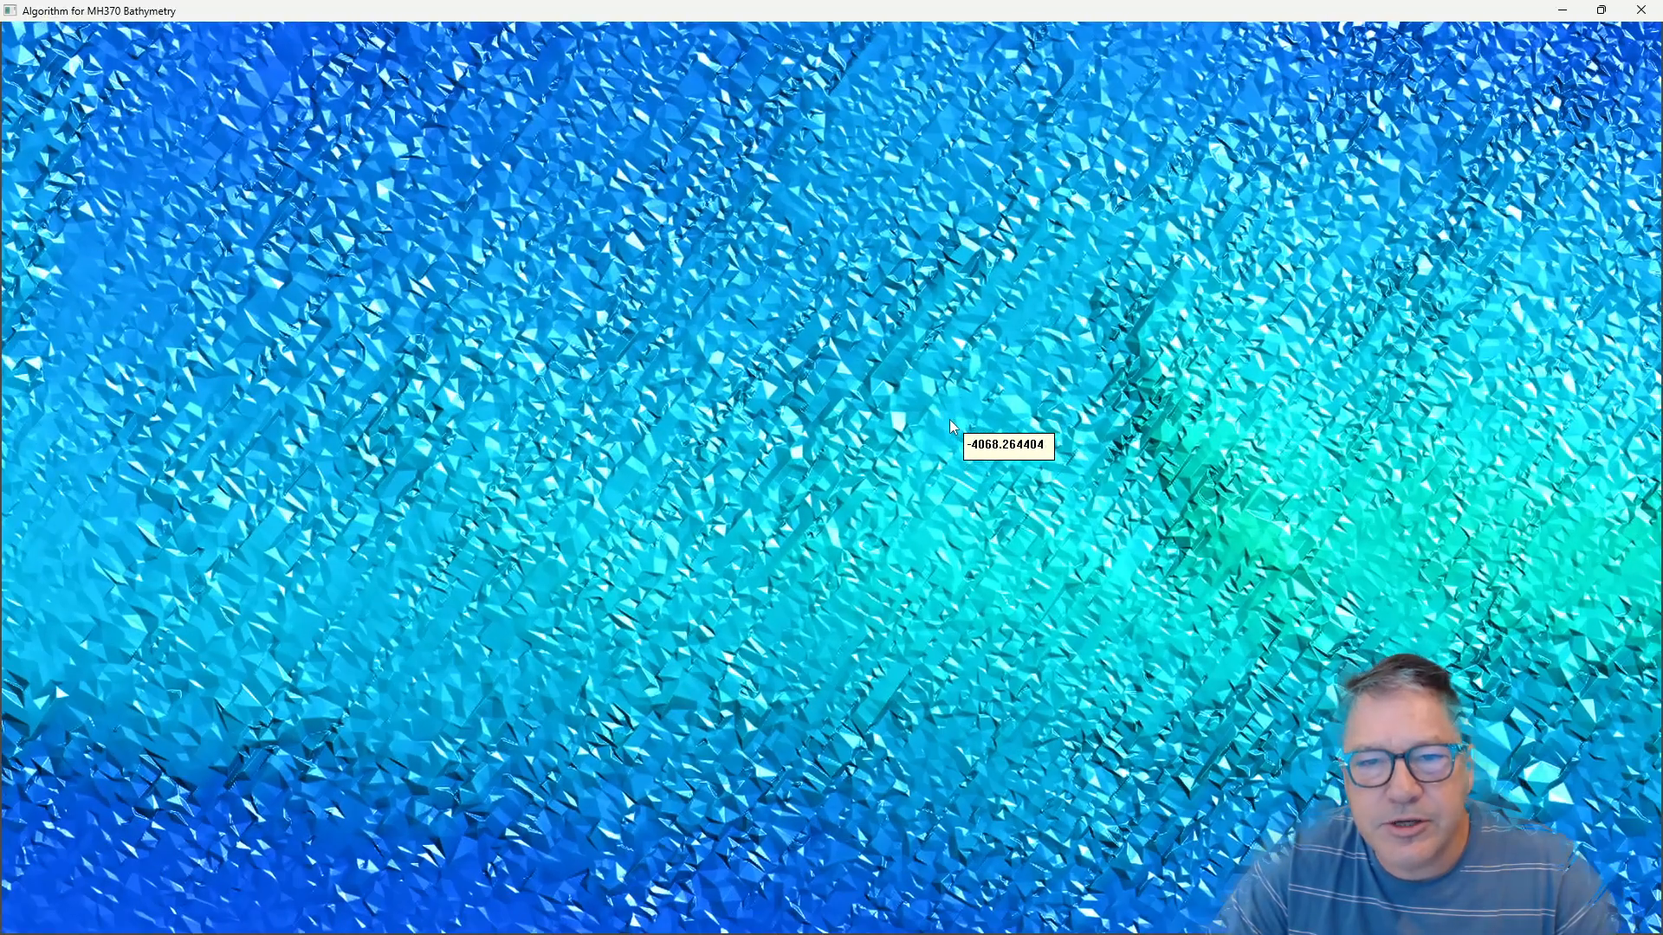
scroll(938, 417, "up", 5)
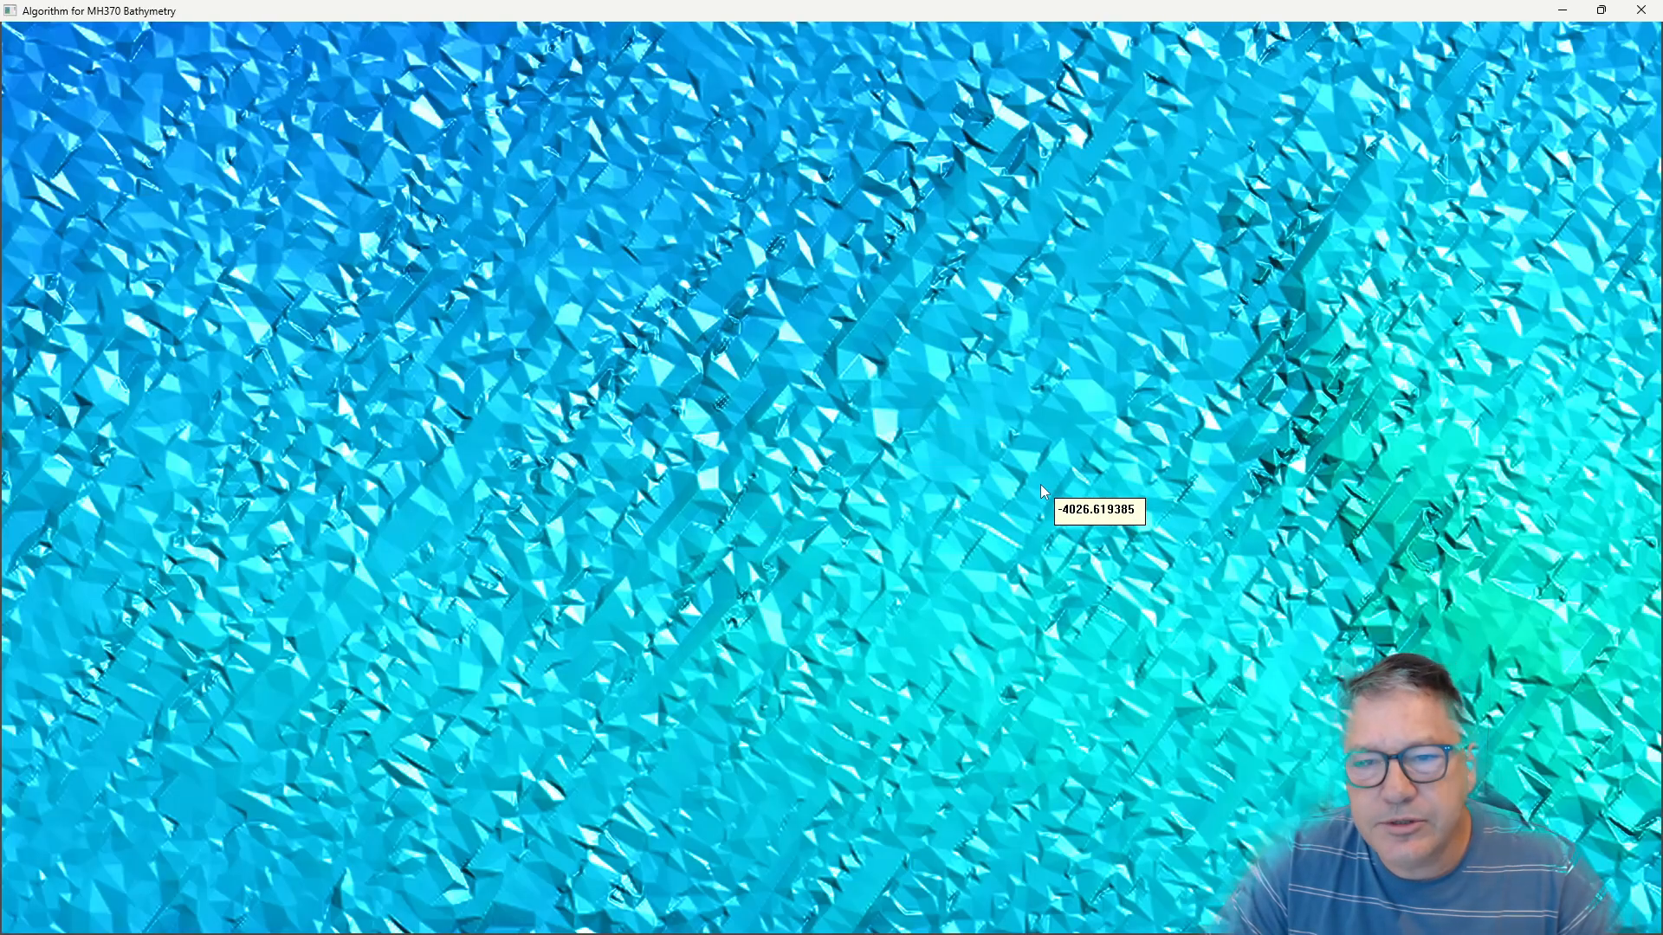
Inspect the triangulated seabed texture across the ridge, and return to the full algorithm extent.
left_click_drag(1145, 402, 816, 624)
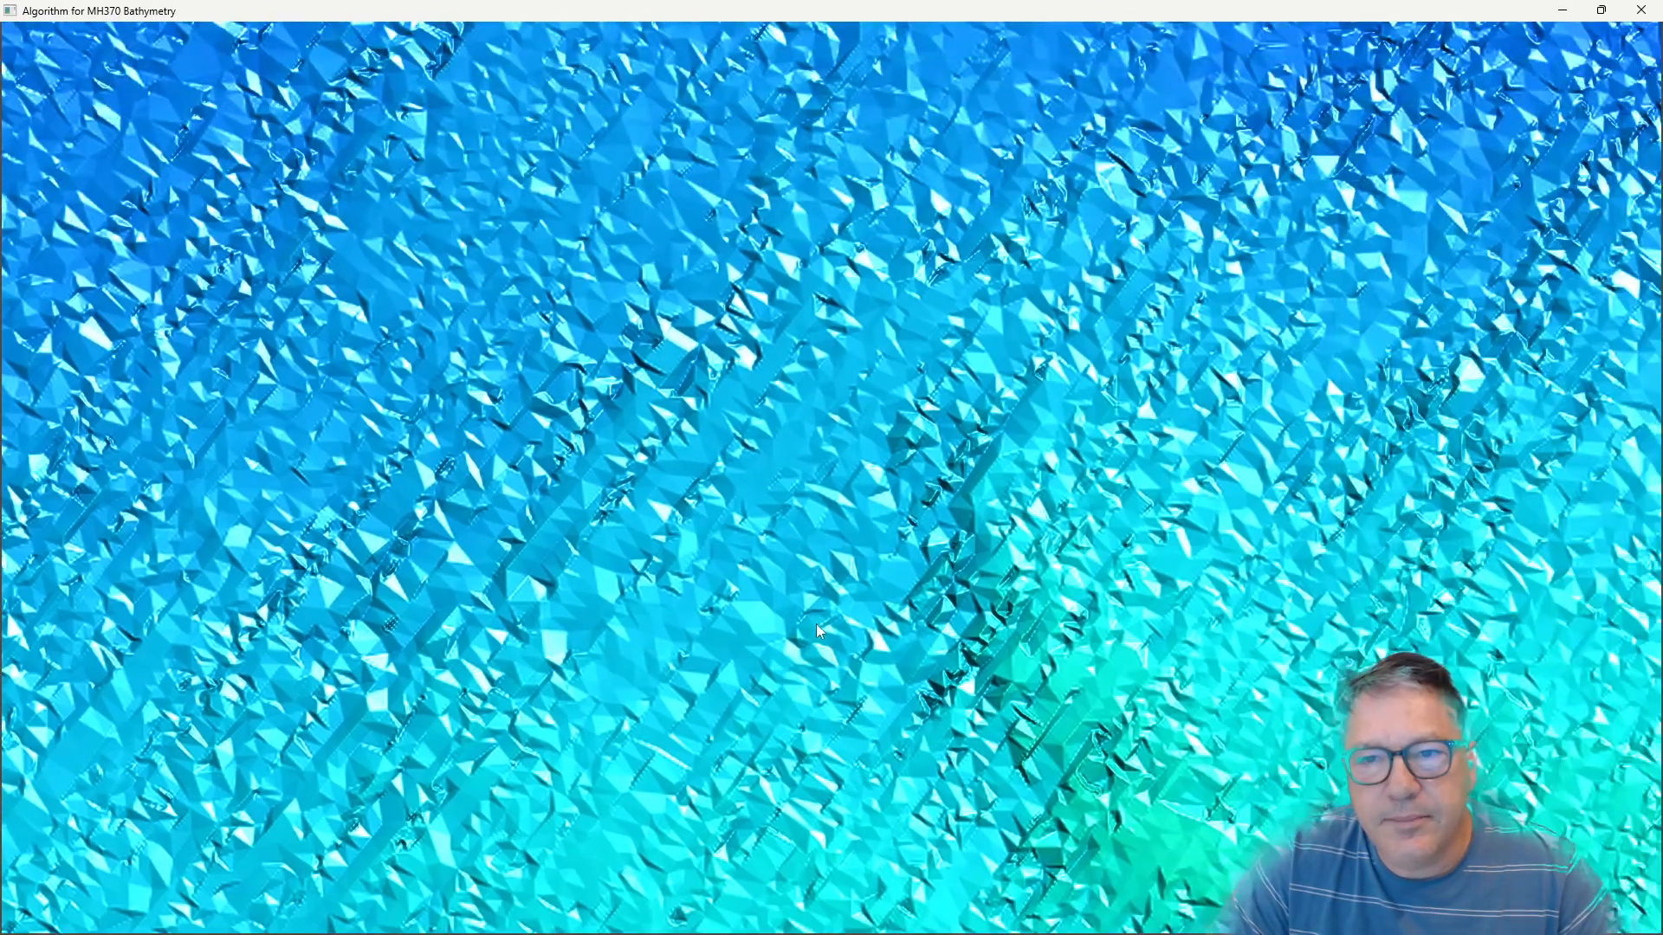
left_click_drag(971, 459, 777, 565)
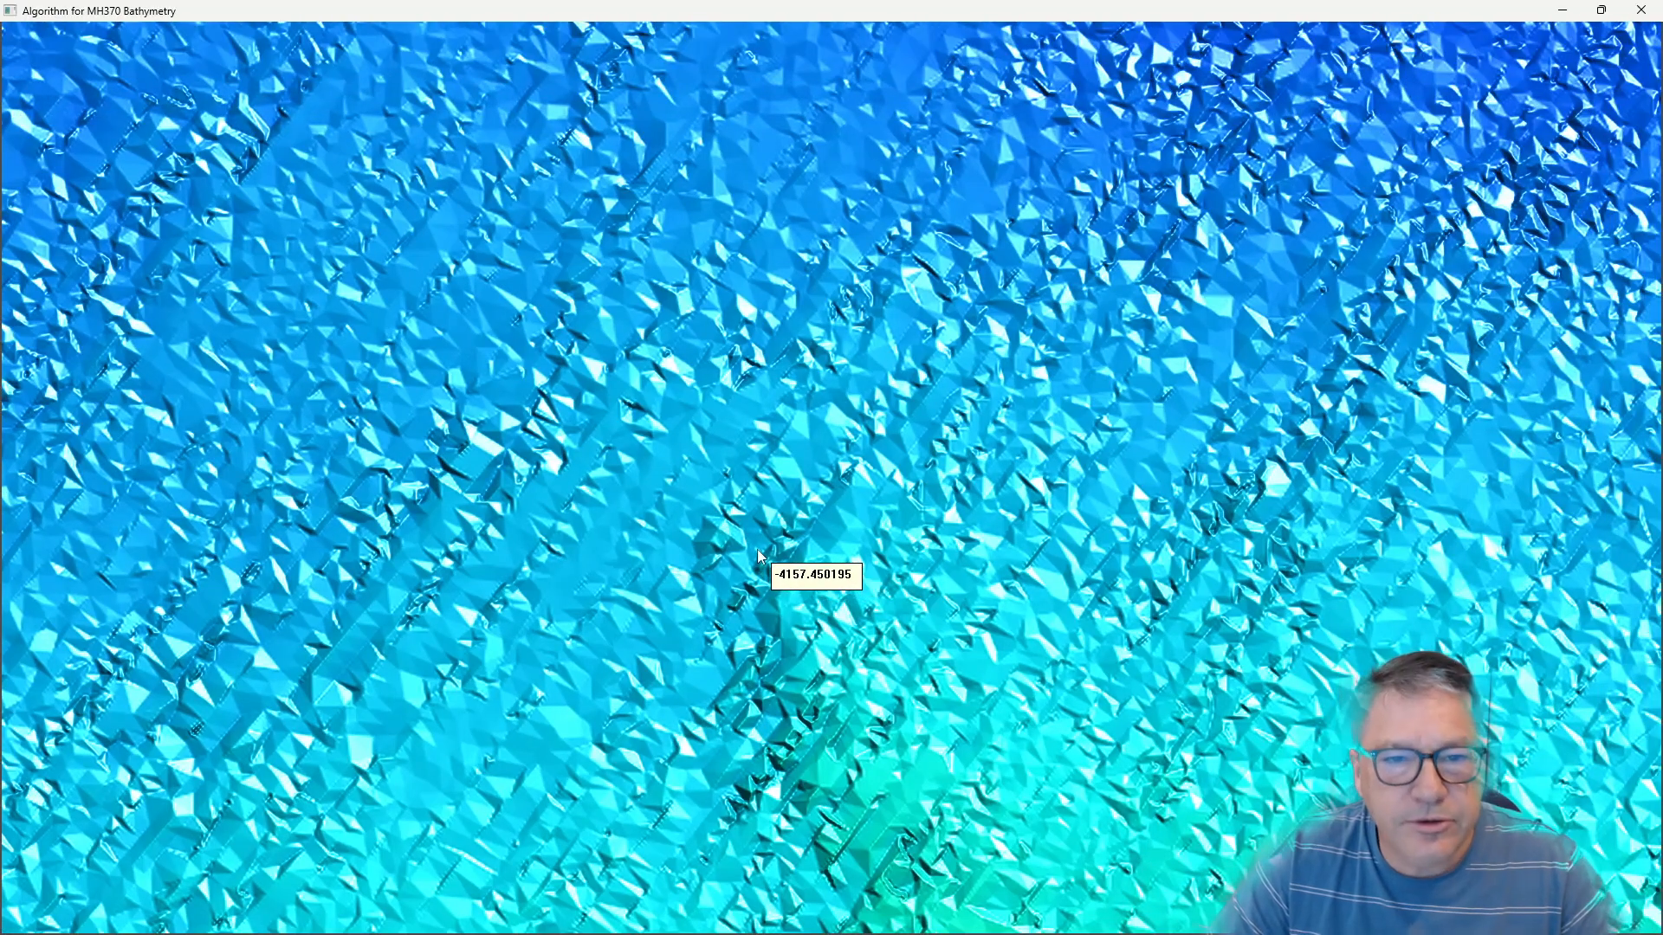
left_click_drag(733, 463, 729, 556)
left_click_drag(779, 412, 769, 544)
scroll(854, 405, "down", 3)
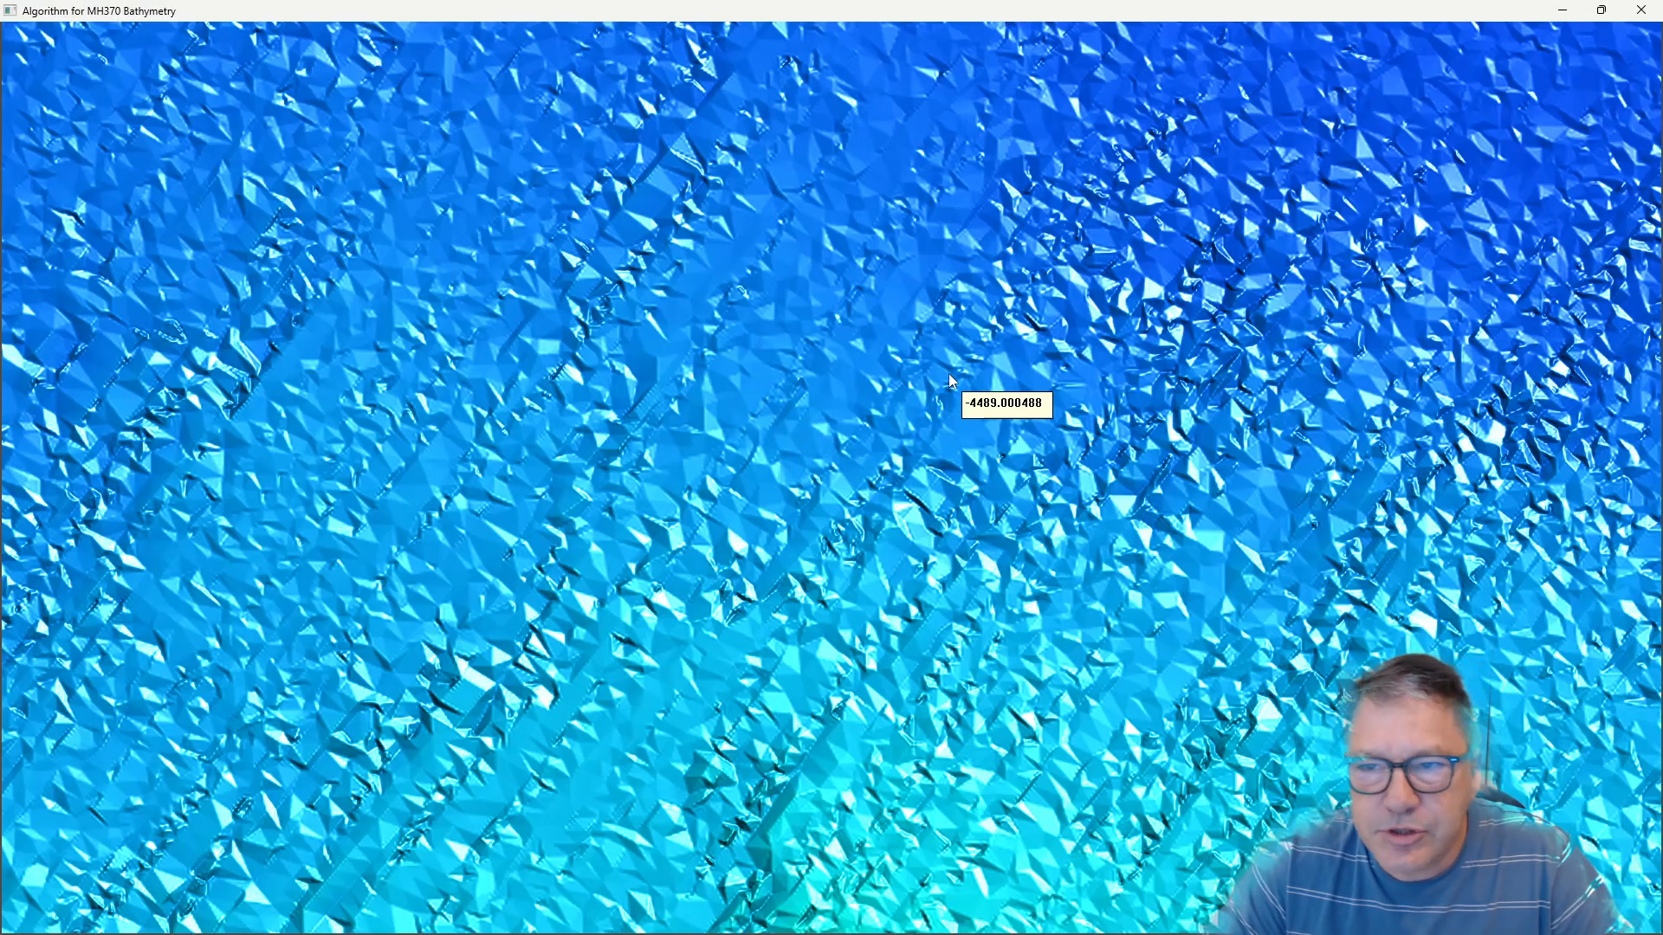
left_click_drag(943, 338, 781, 545)
left_click_drag(733, 398, 896, 466)
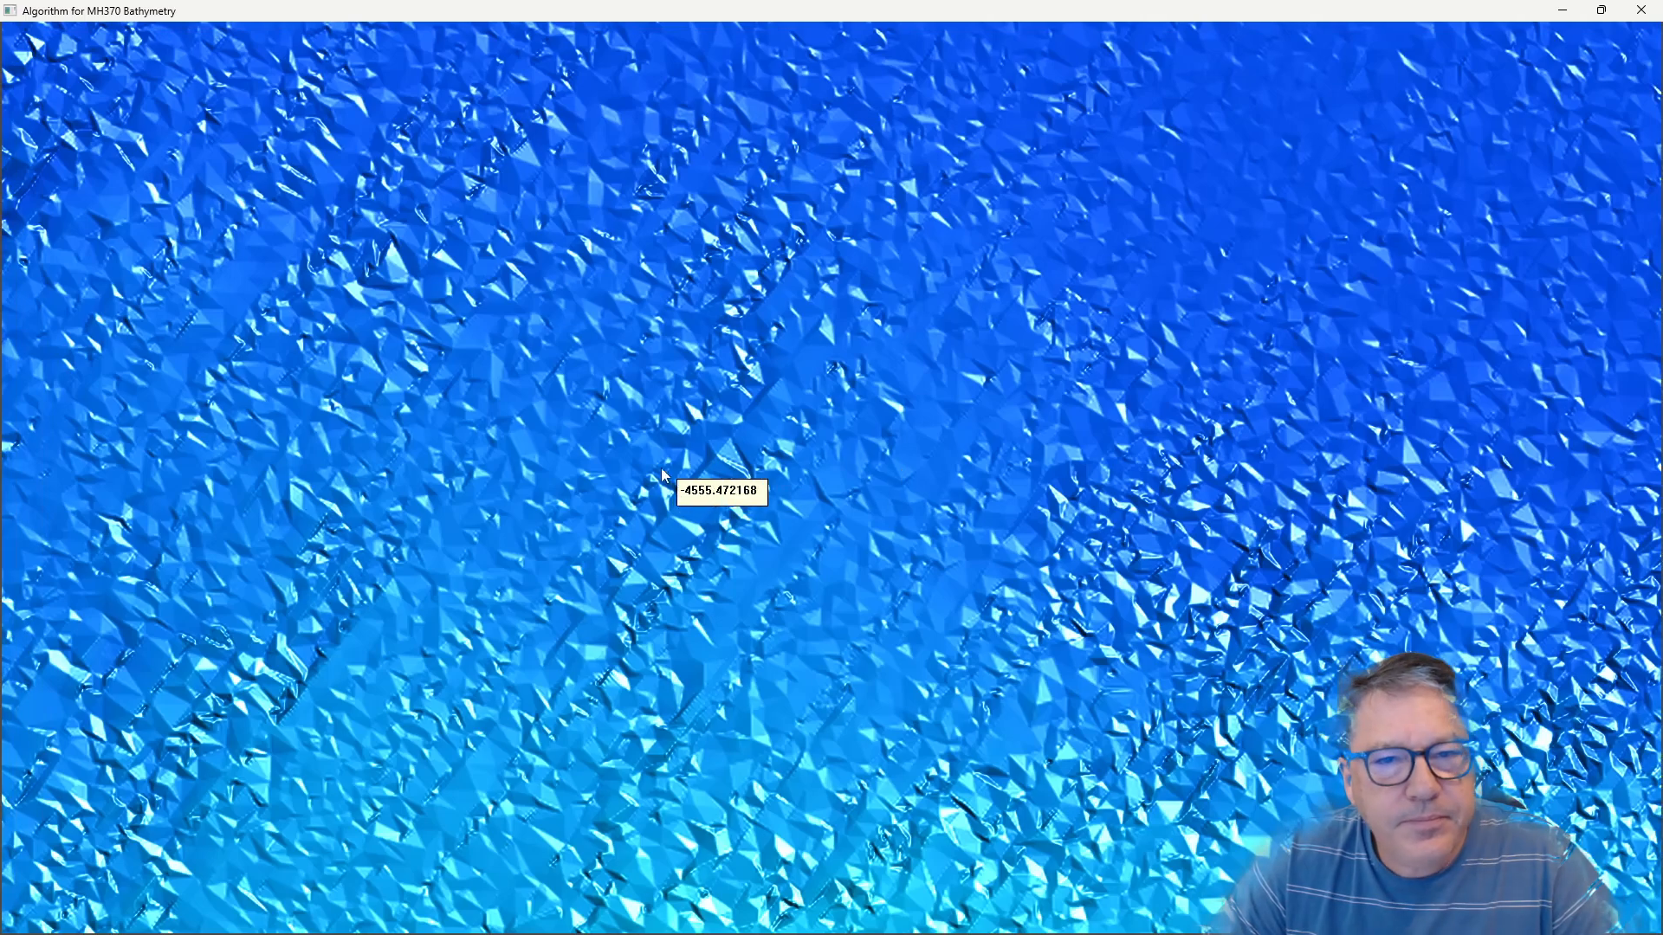
left_click_drag(662, 468, 916, 441)
left_click_drag(812, 633, 891, 476)
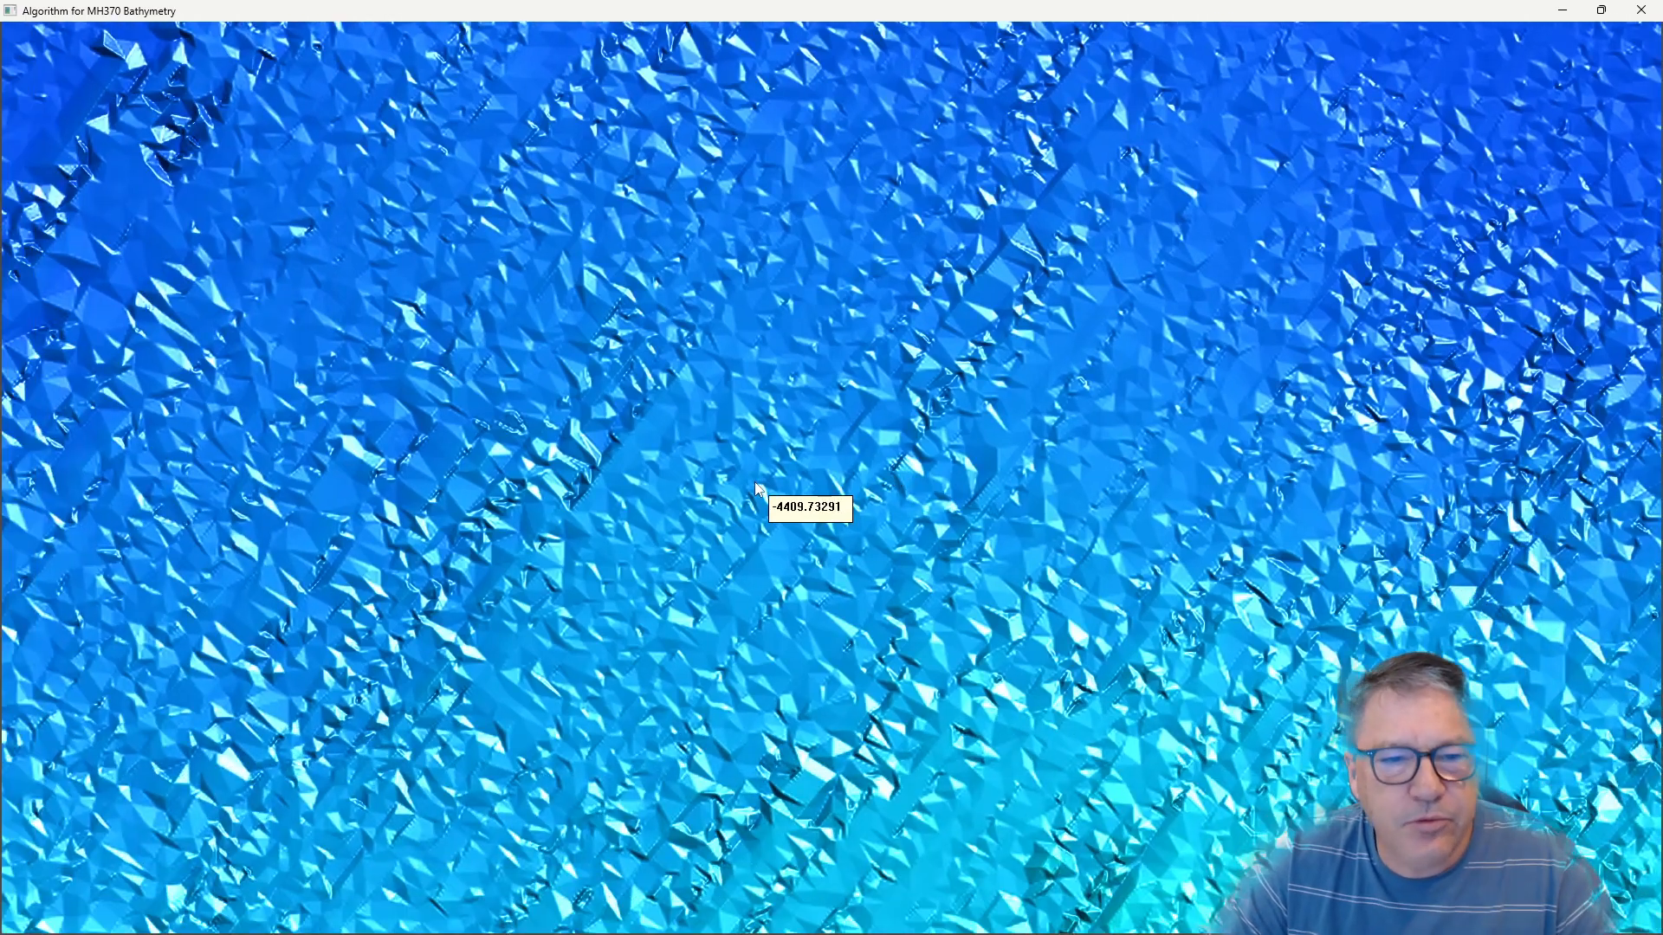
left_click_drag(726, 485, 844, 475)
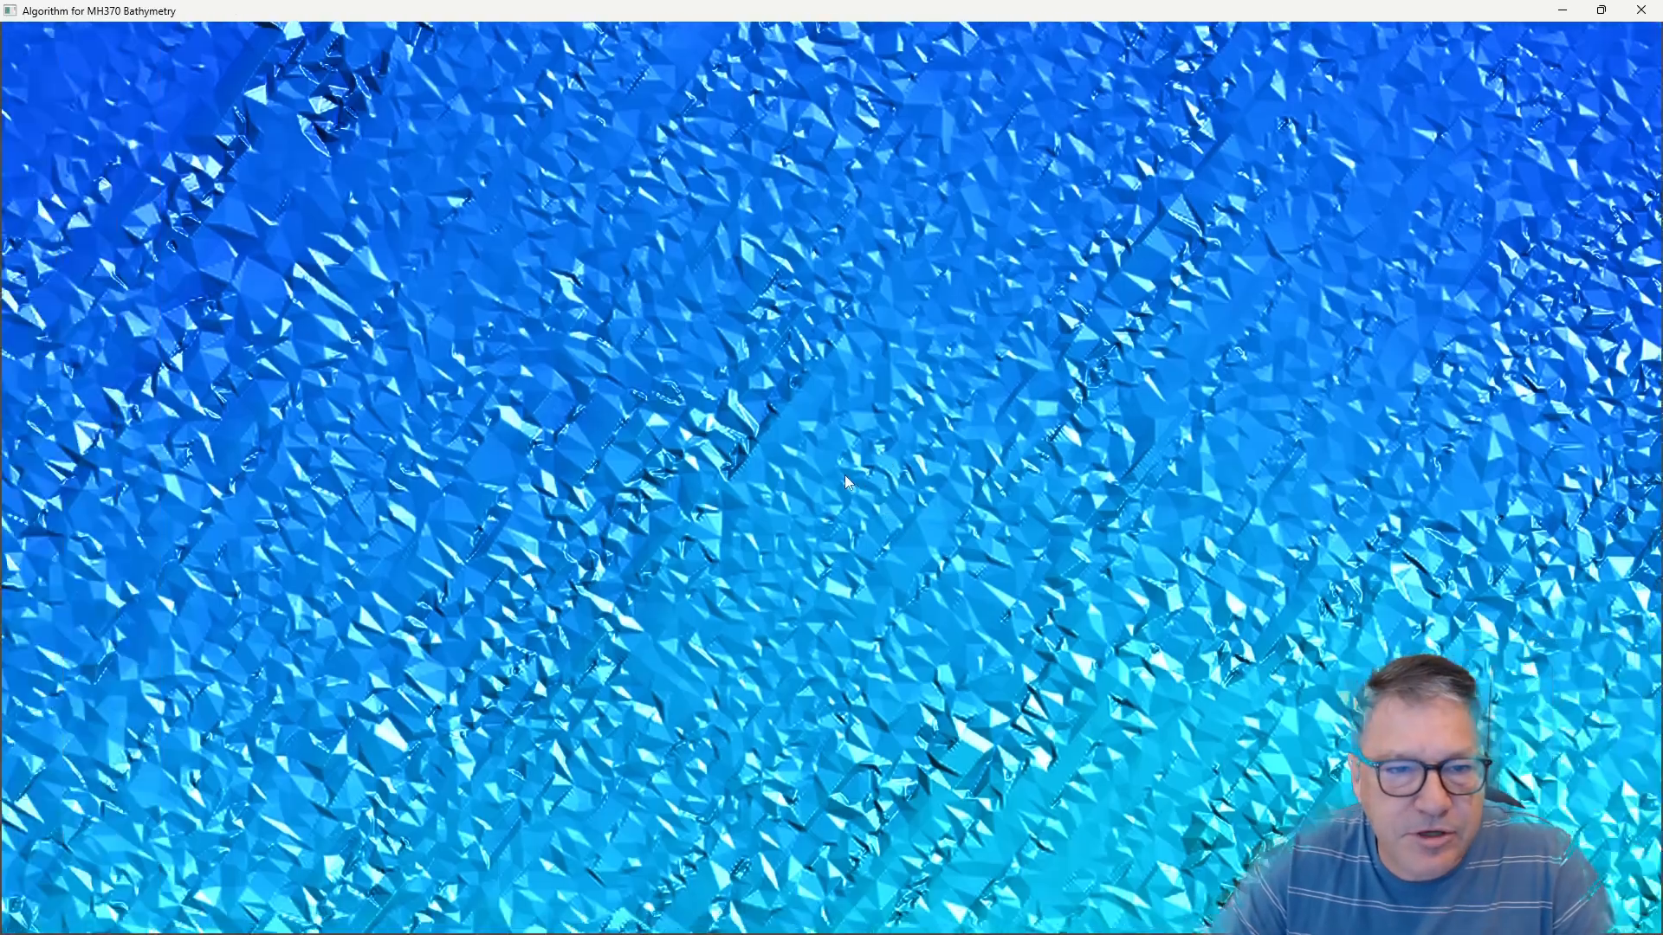
left_click_drag(683, 516, 838, 449)
scroll(765, 506, "down", 10)
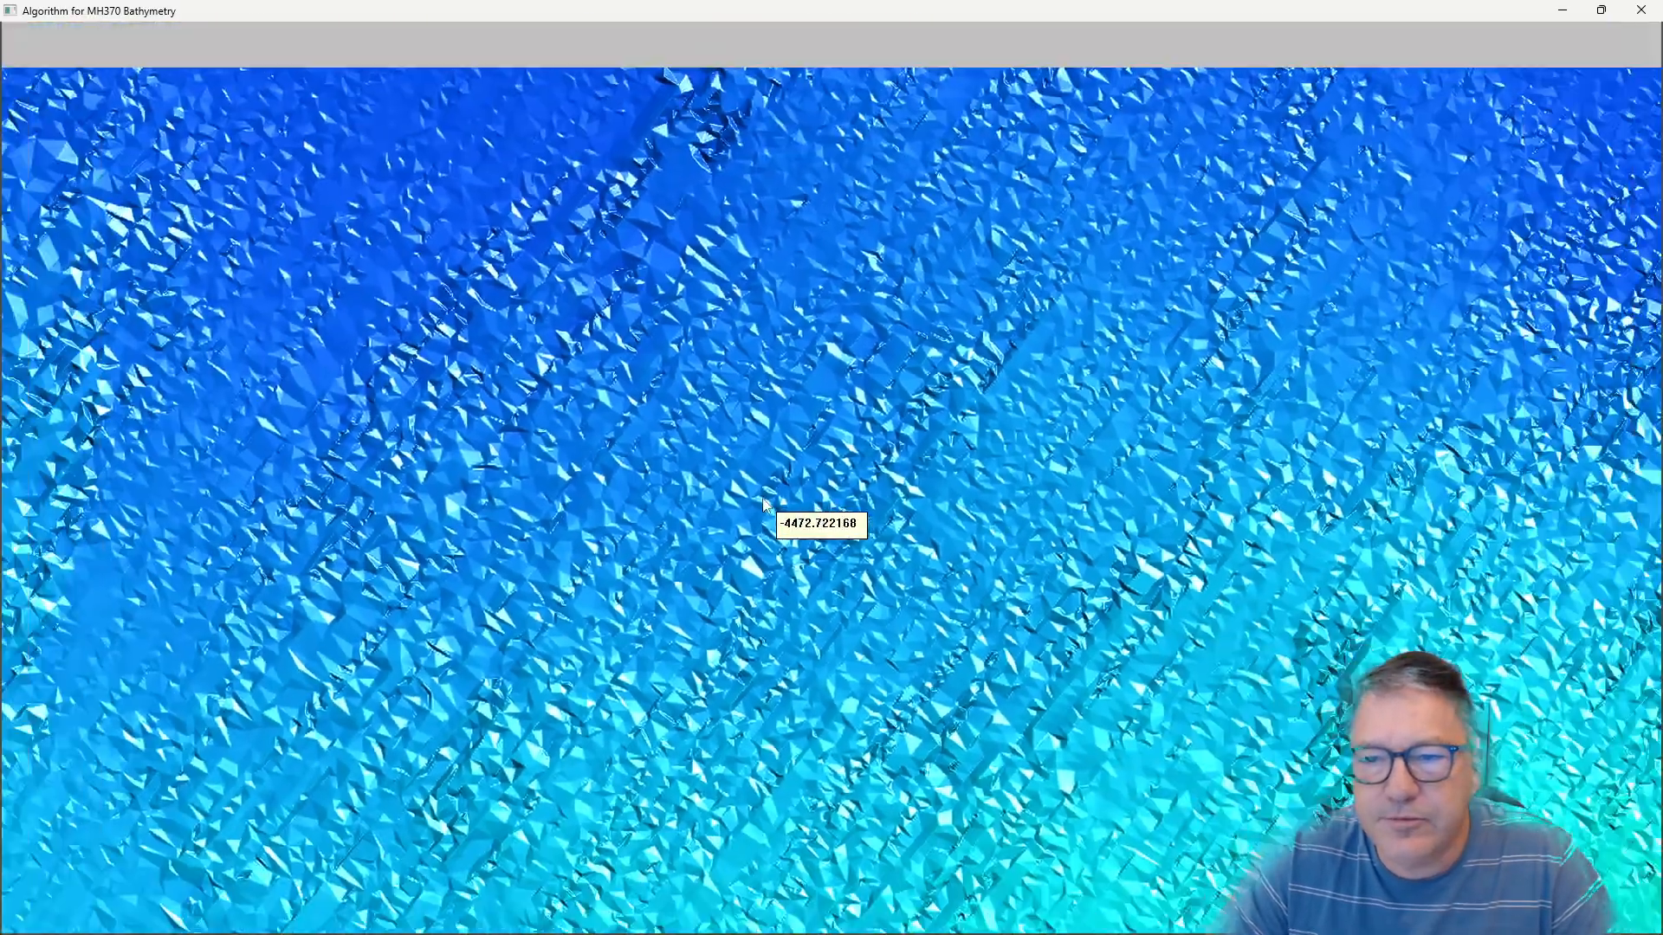
scroll(764, 502, "down", 15)
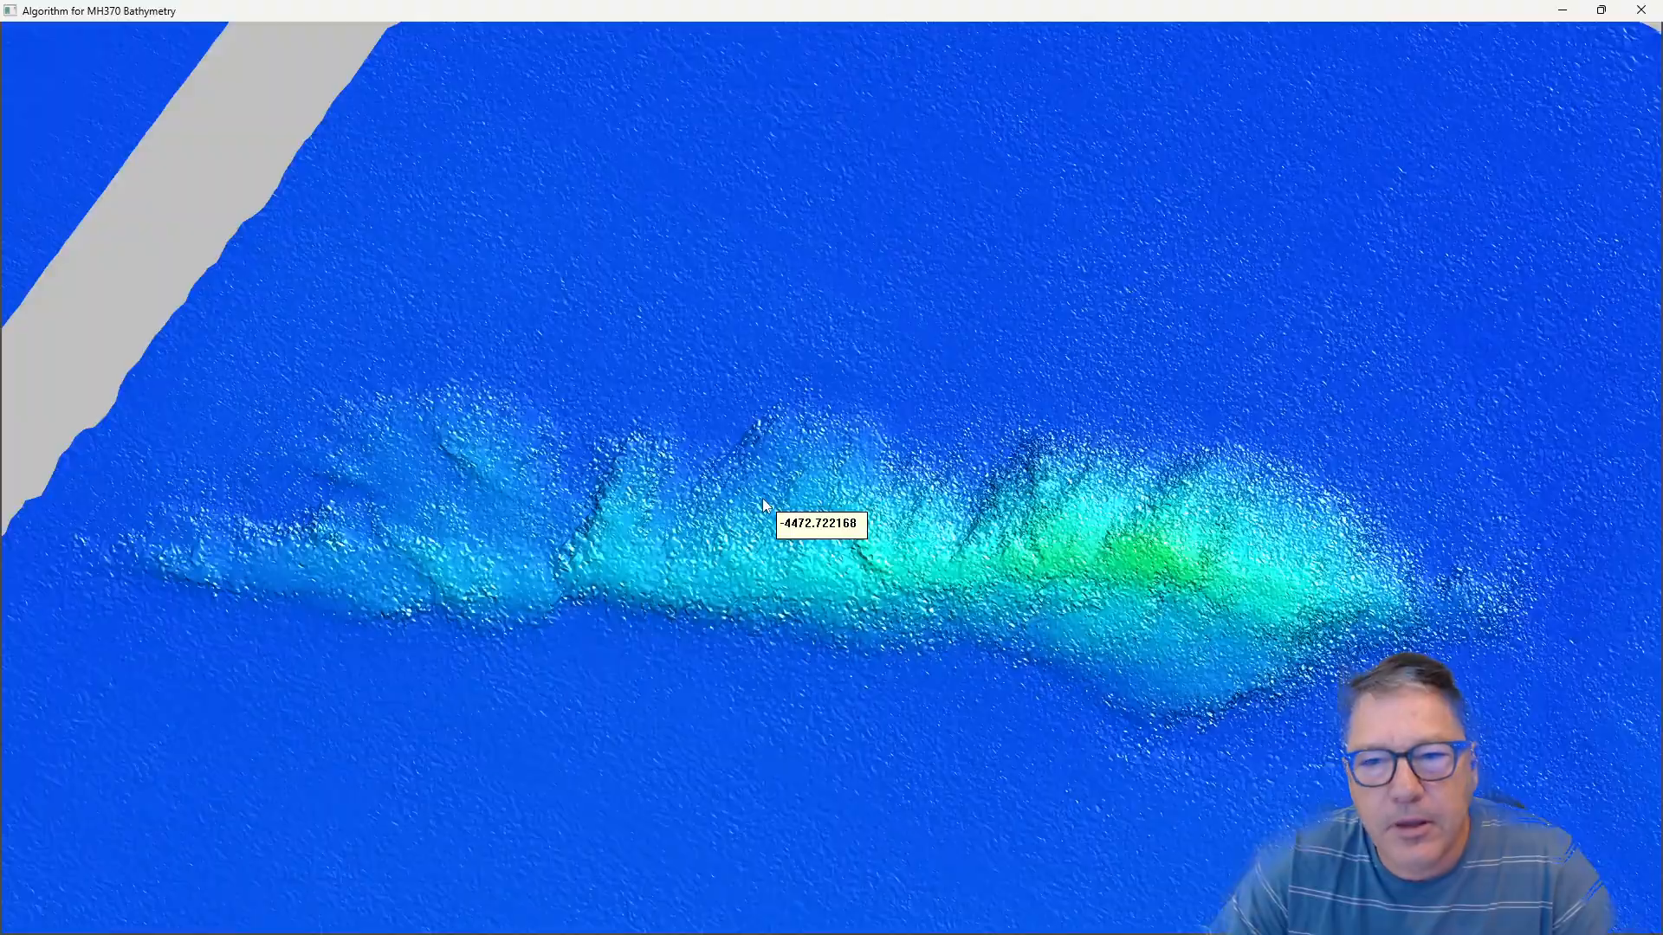
scroll(762, 500, "down", 5)
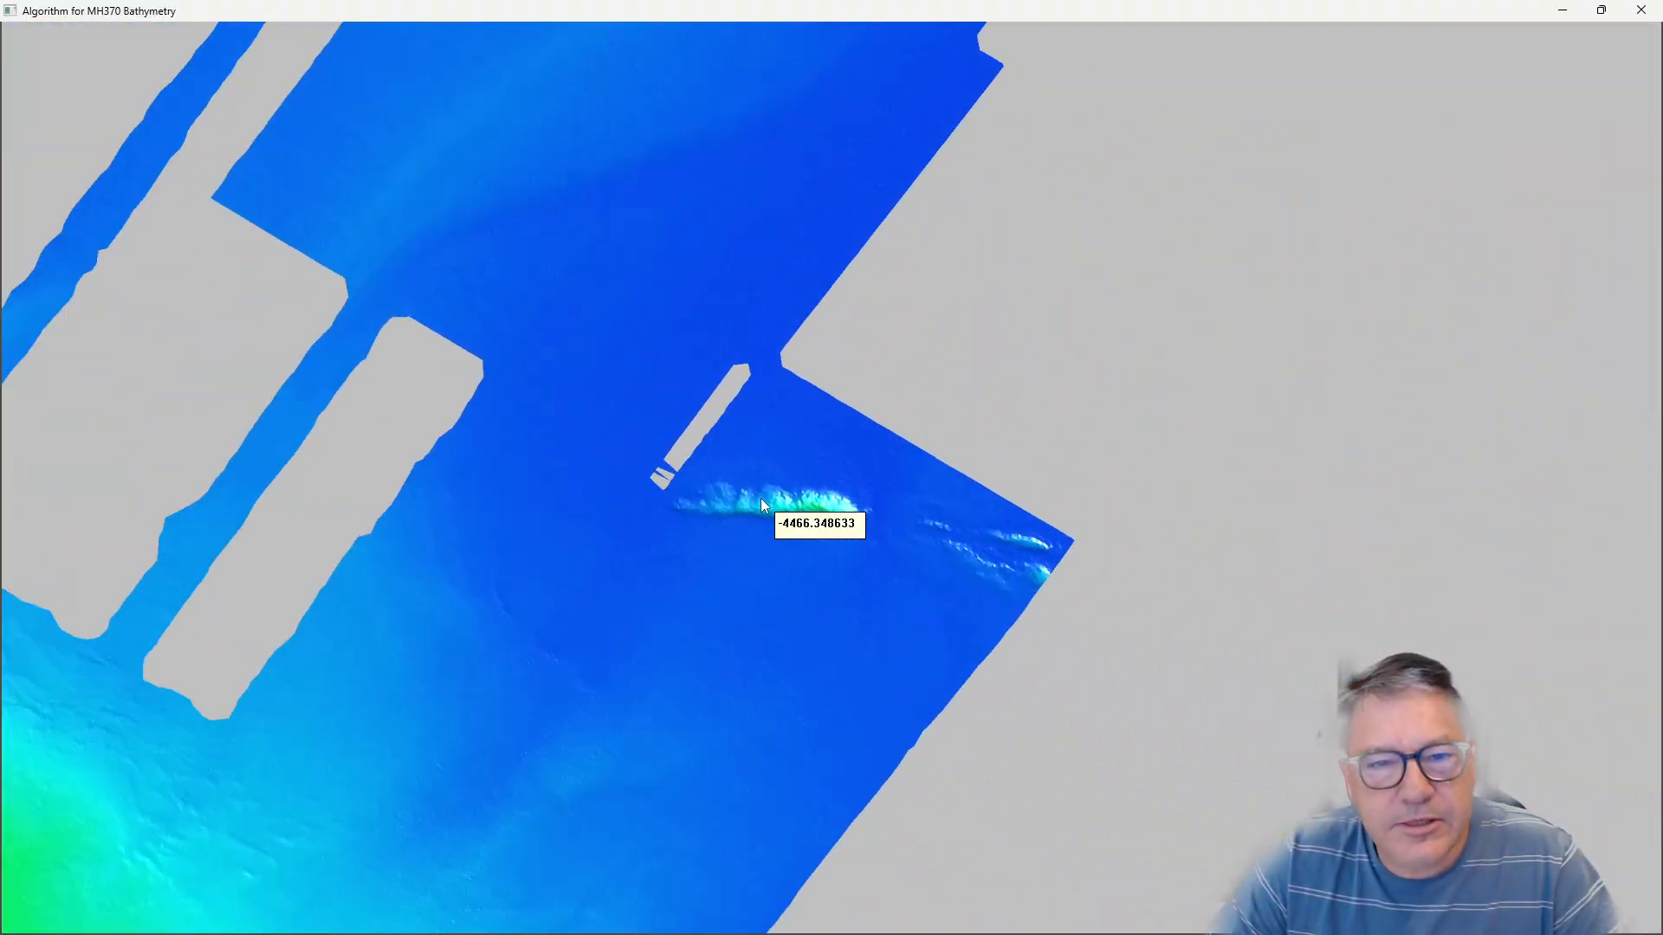
scroll(762, 501, "down", 8)
scroll(762, 504, "down", 10)
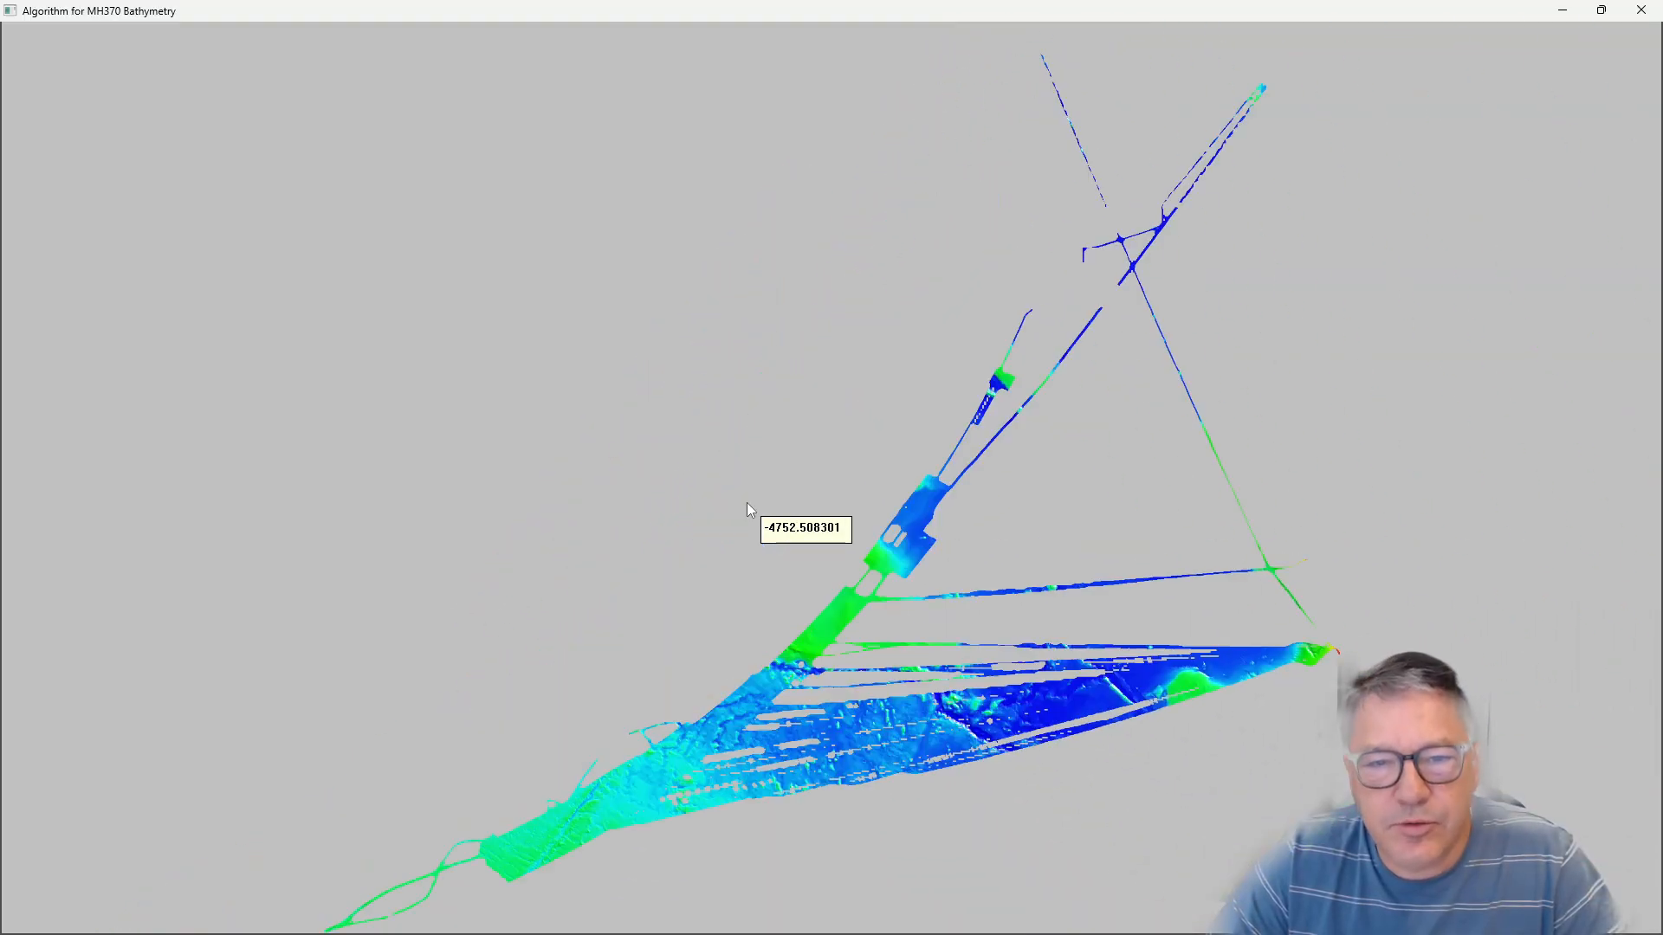
right_click(932, 448)
left_click(944, 450)
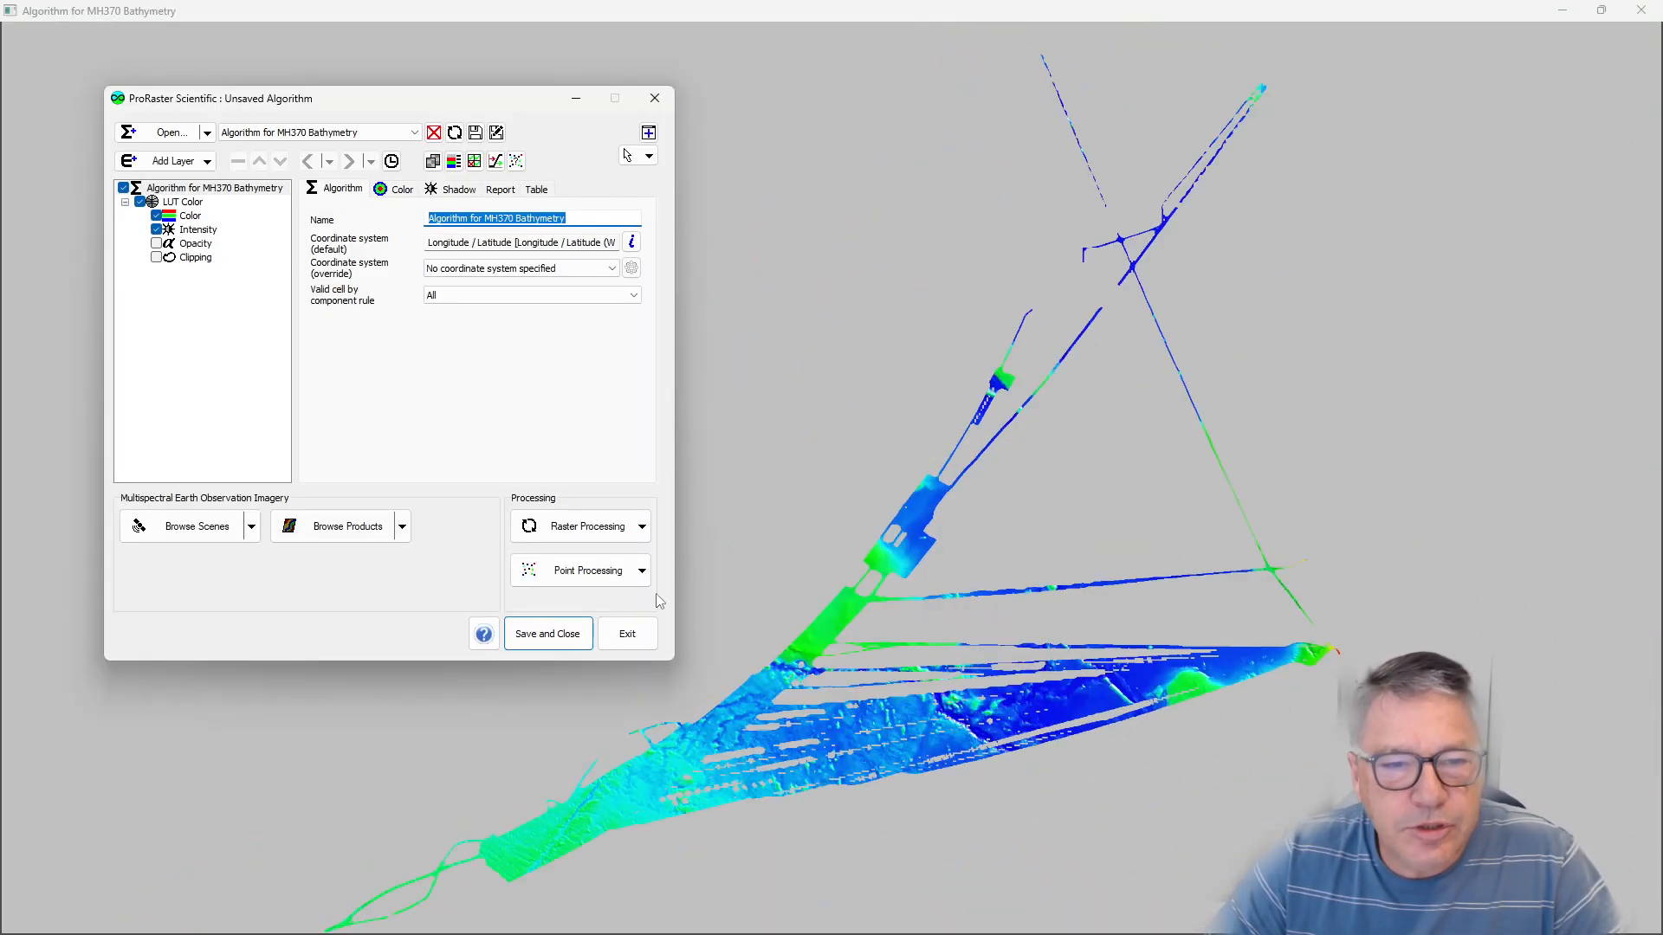
Reopen the MH370Bathymetry_1as_VGrid.mvr virtual grid settings and switch the gridding method to Tensioned Minimum Curvature.
left_click(642, 570)
mouse_move(606, 639)
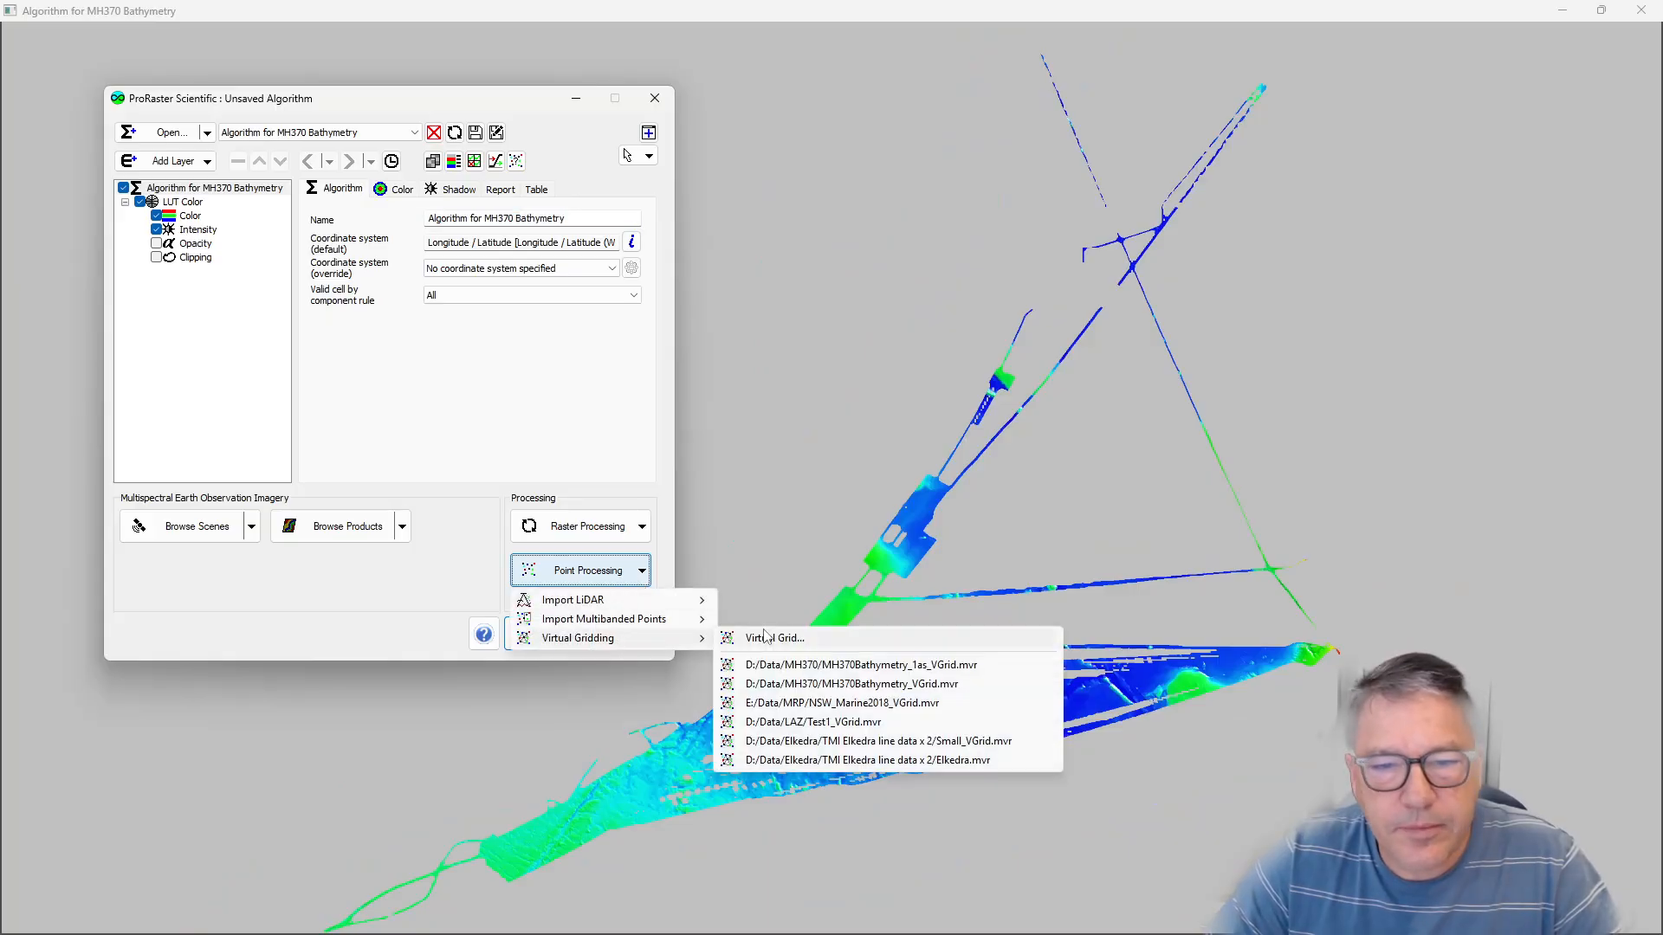
left_click(855, 672)
left_click_drag(373, 57, 888, 97)
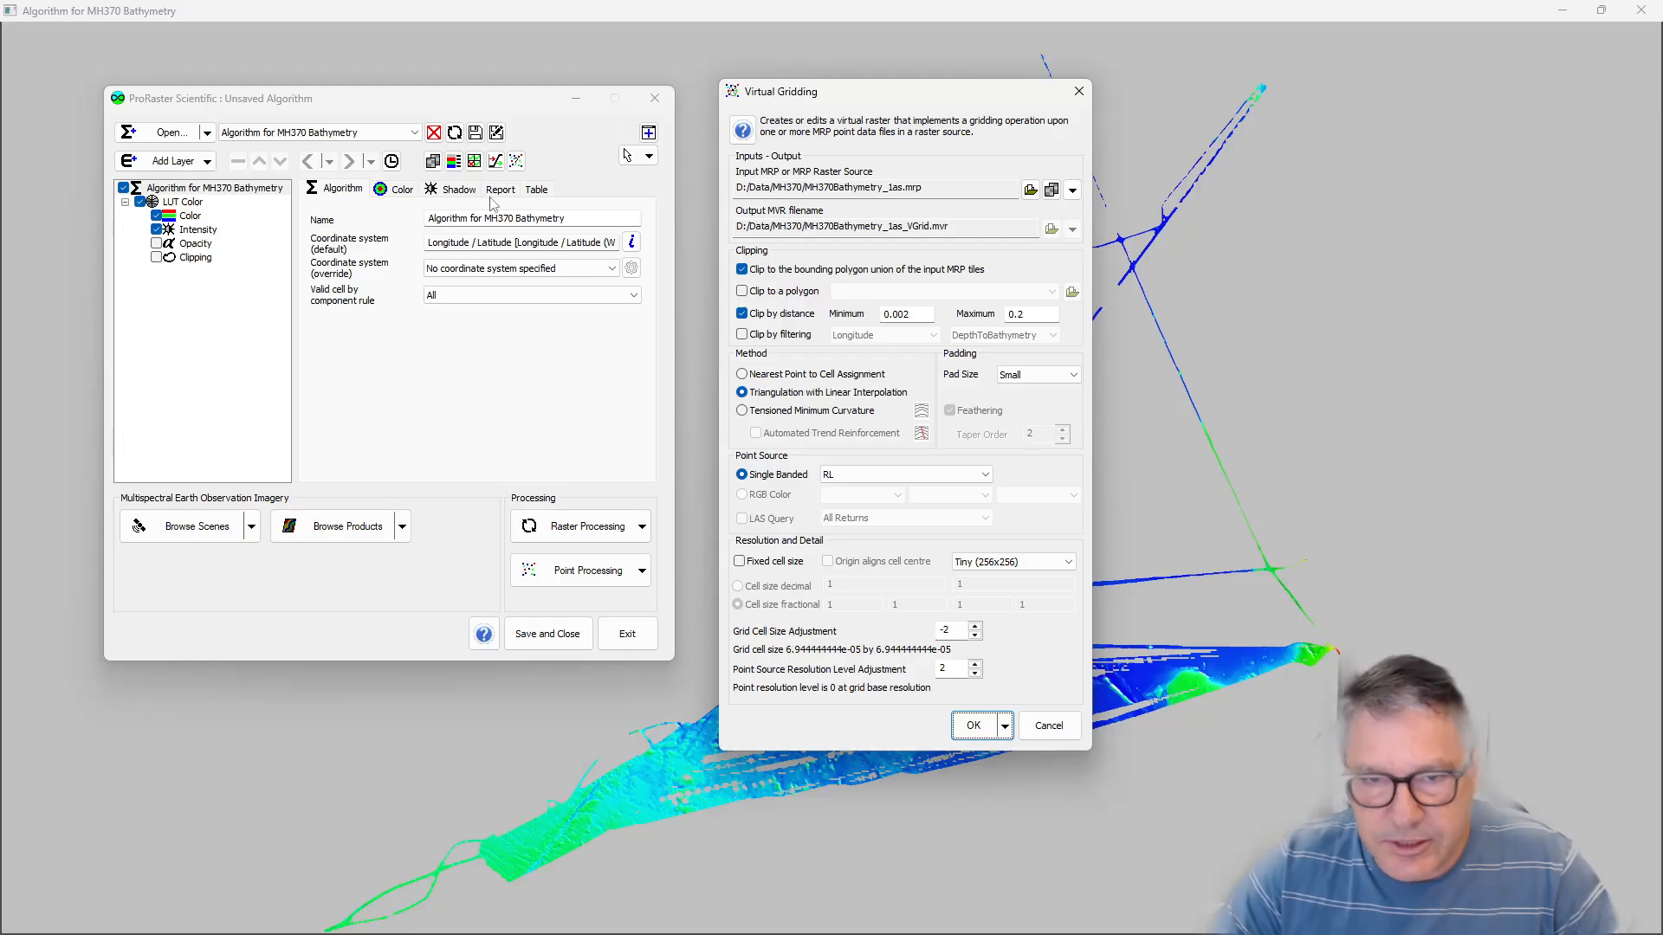
left_click(823, 413)
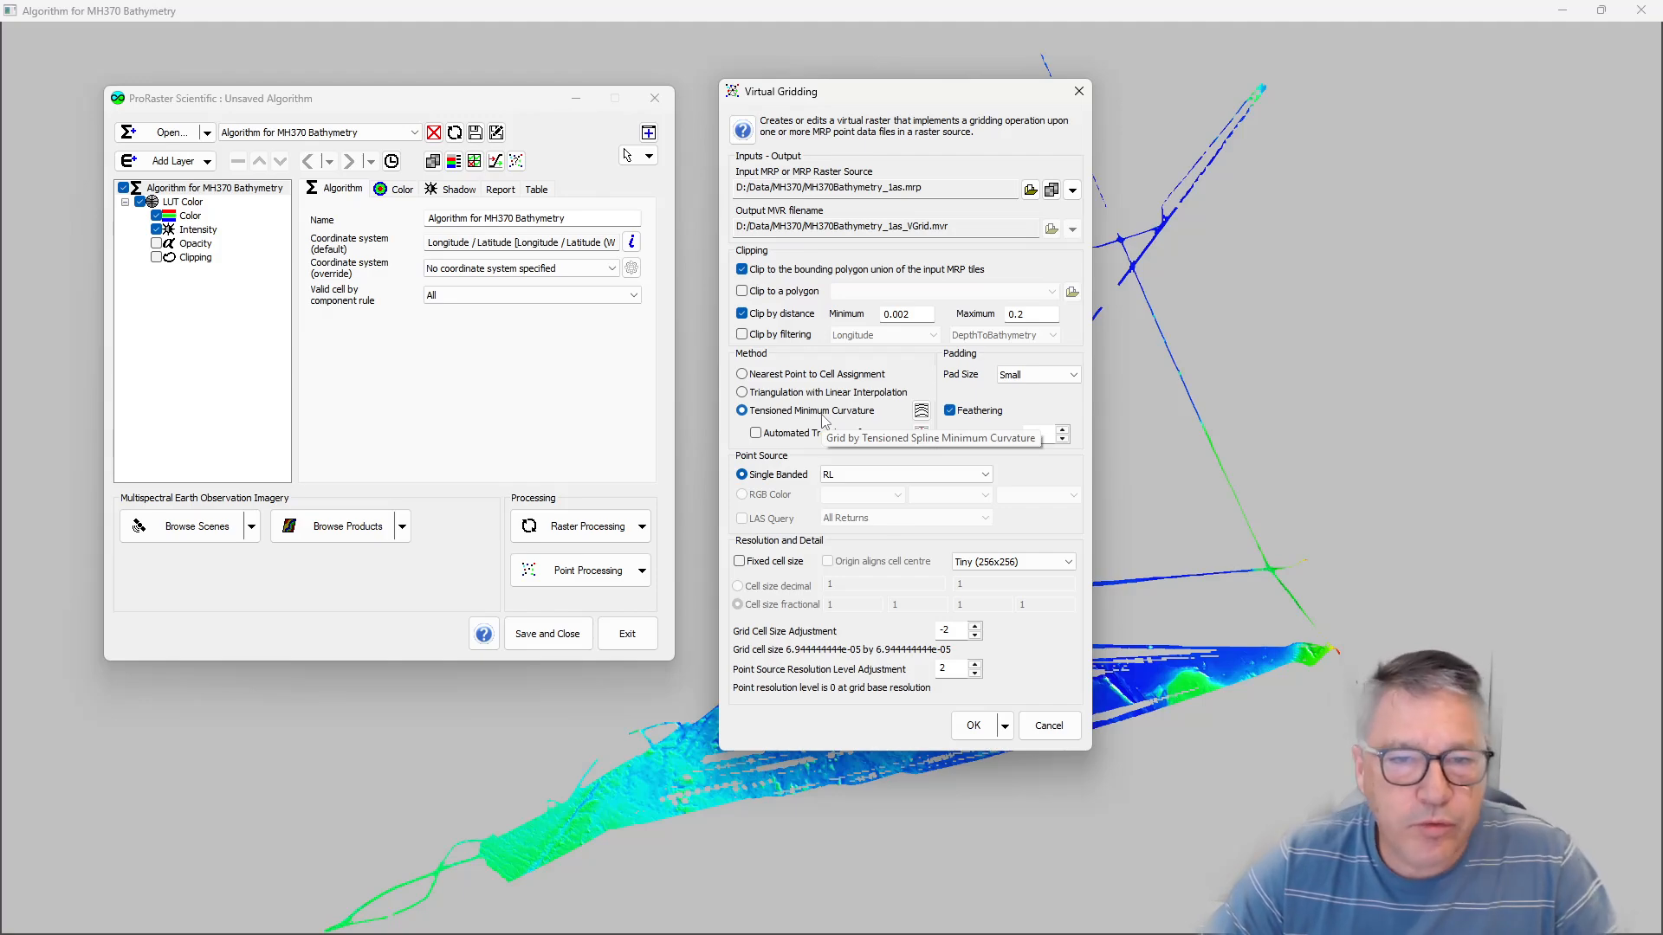
Regenerate the virtual grid with both the grid cell size adjustment and the point source resolution level adjustment set to 0.
left_click(974, 629)
left_click(974, 628)
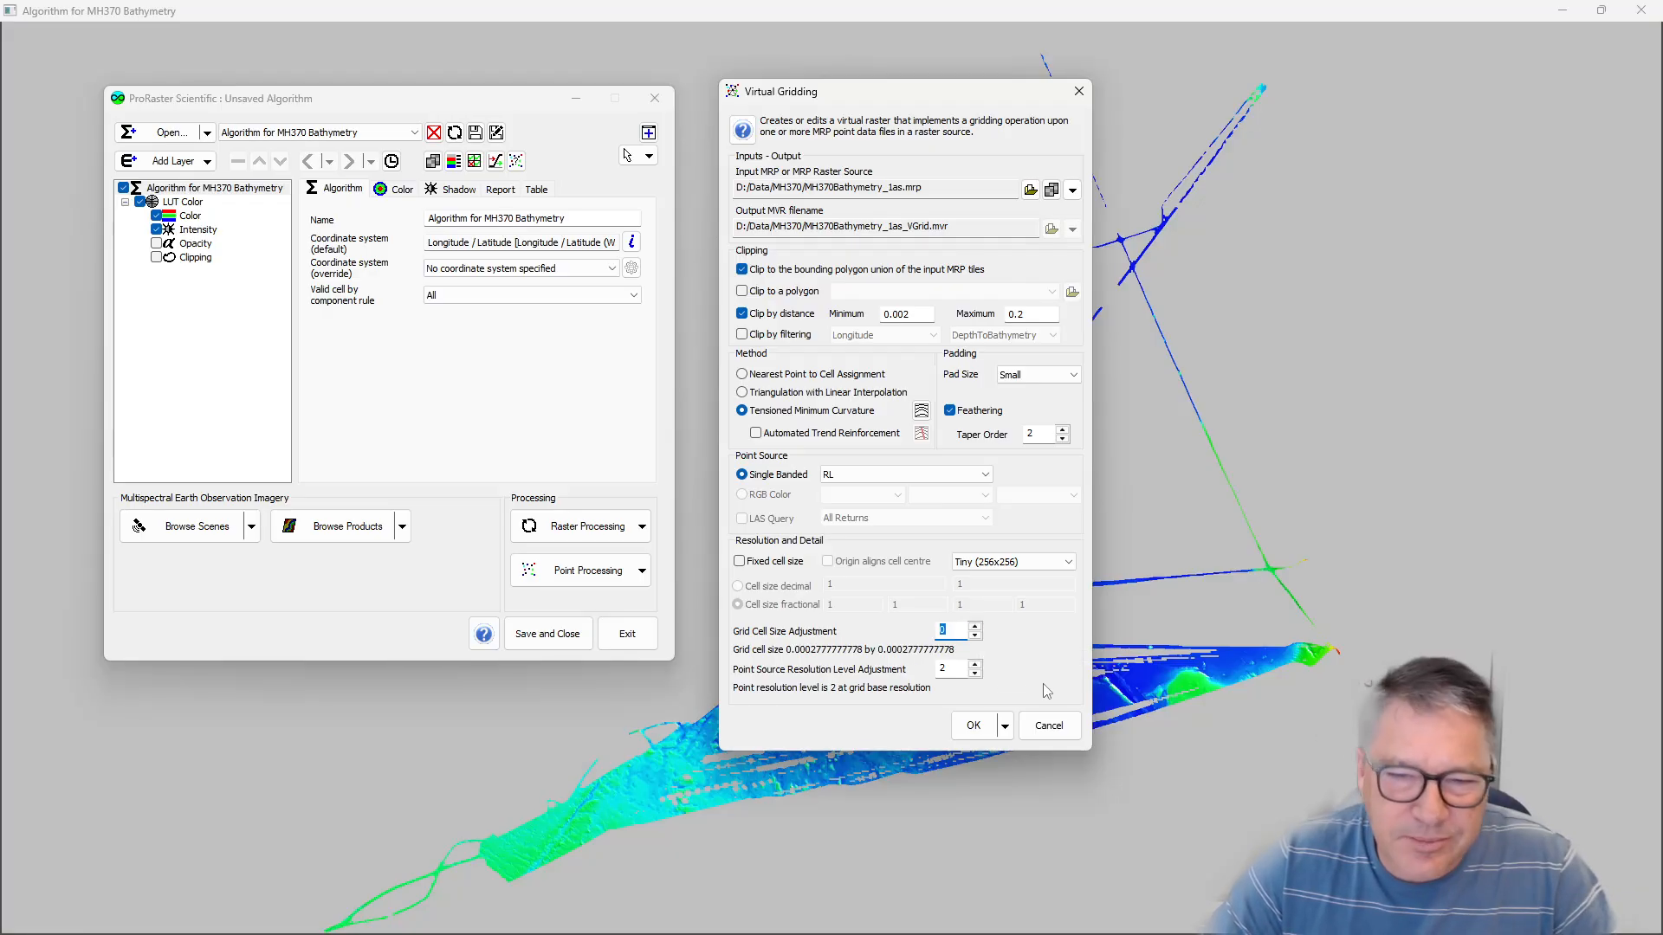
left_click(976, 674)
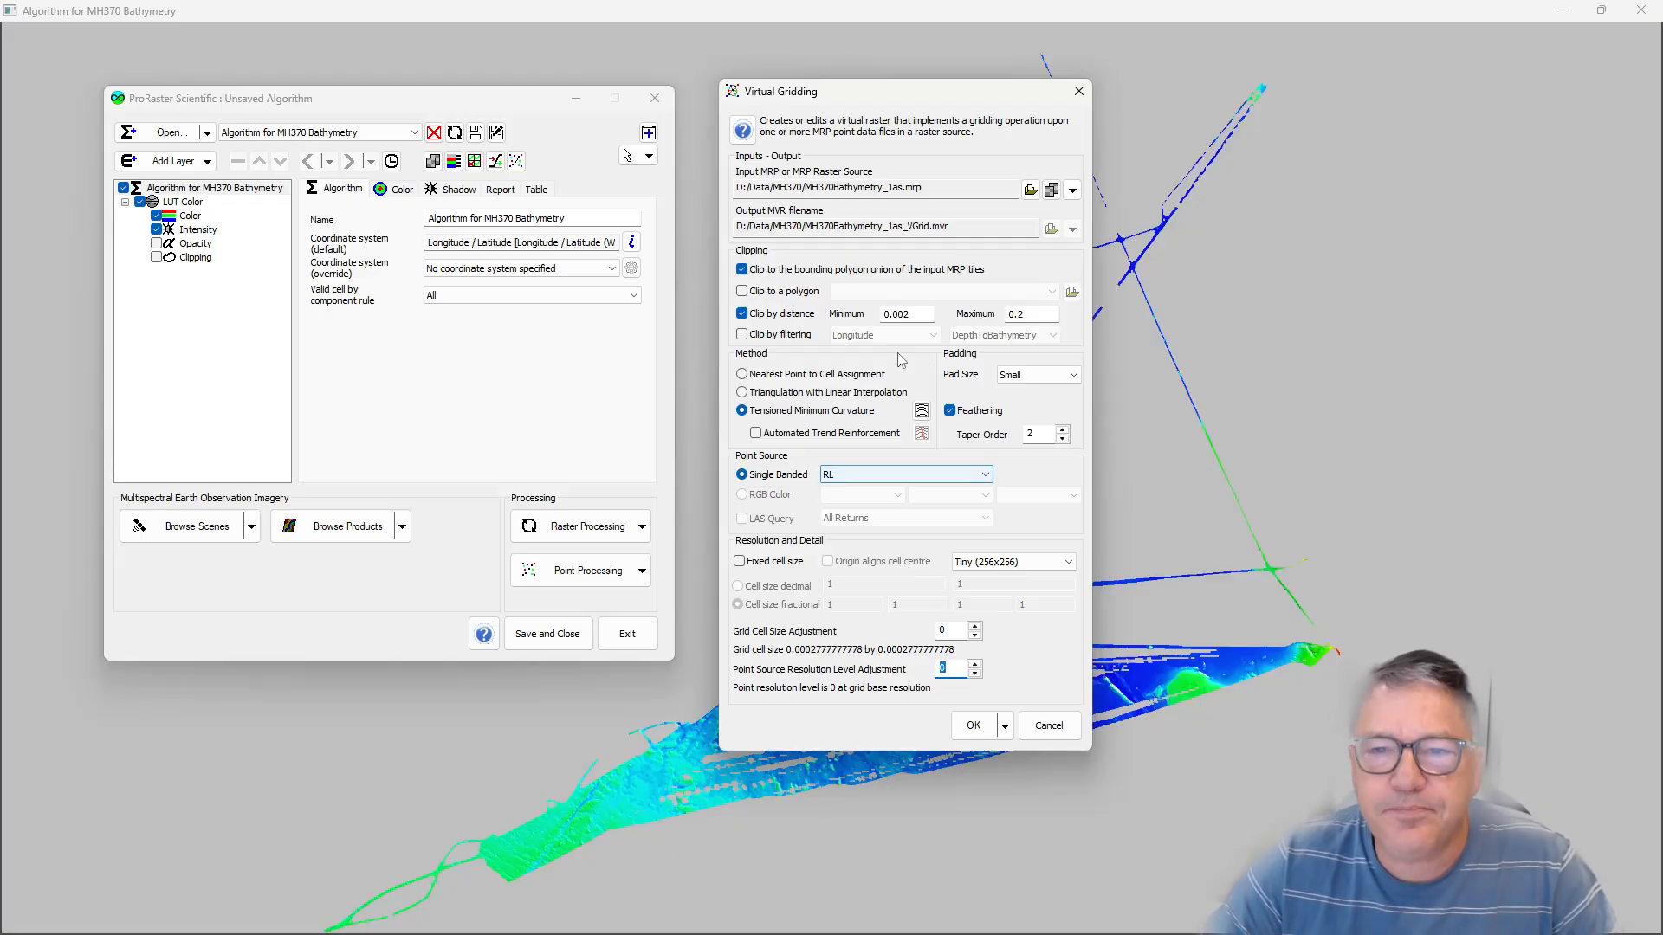
left_click(974, 725)
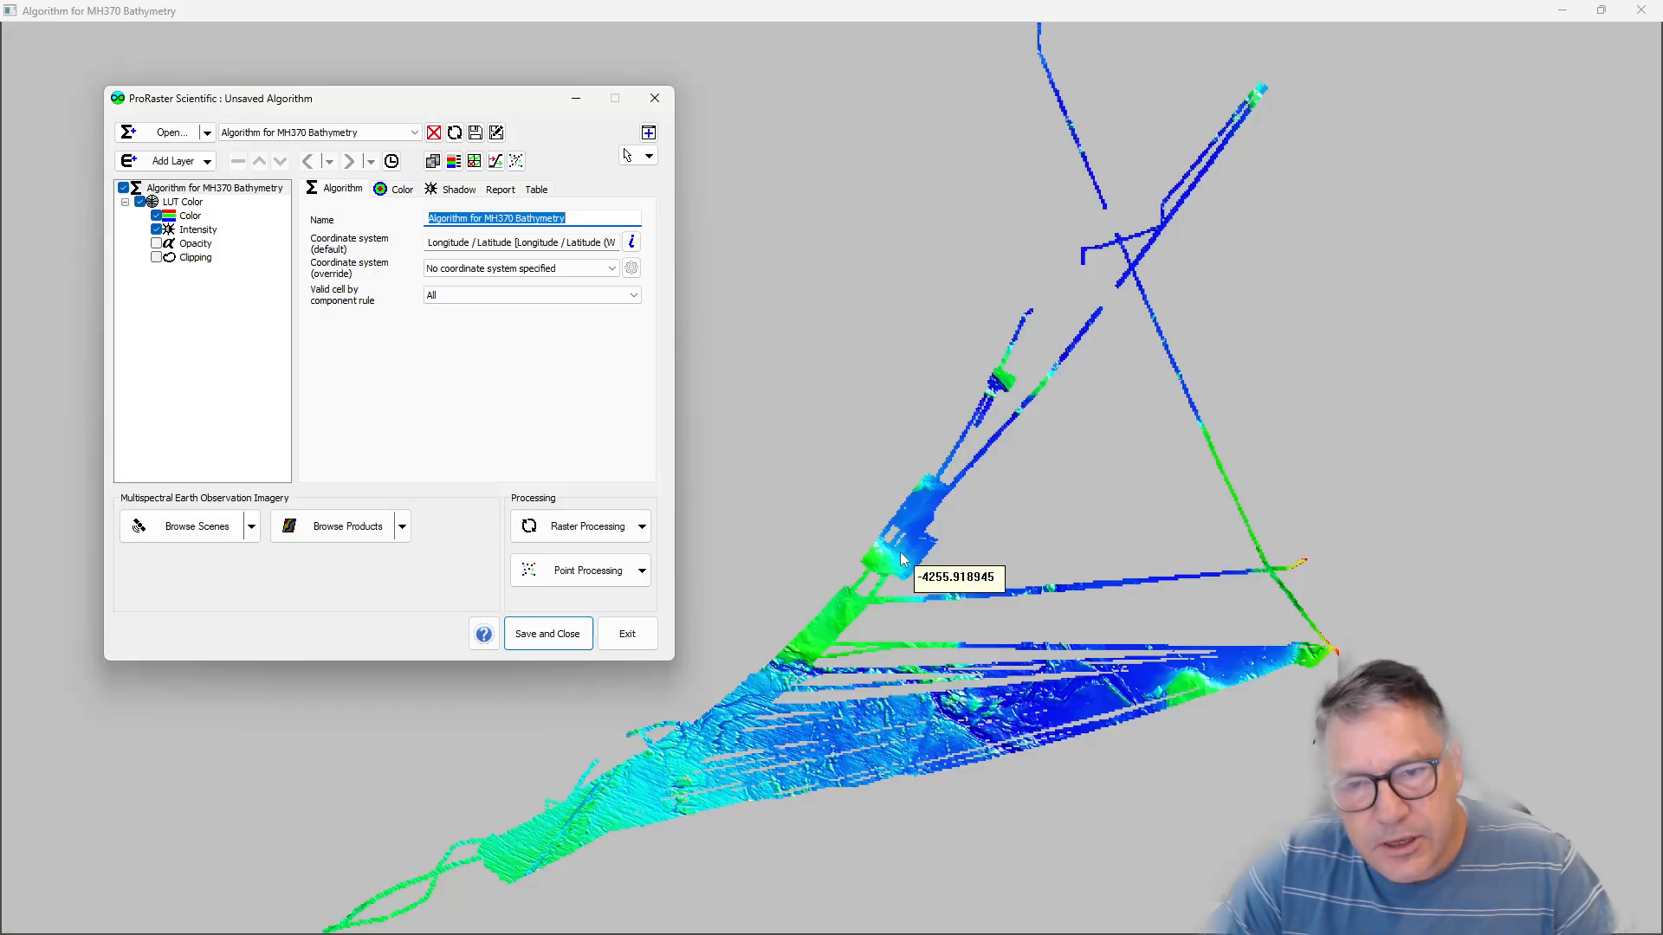
Examine the minimum curvature bathymetry from the full survey extent down to the small isolated ridge.
scroll(931, 550, "up", 3)
scroll(925, 542, "up", 5)
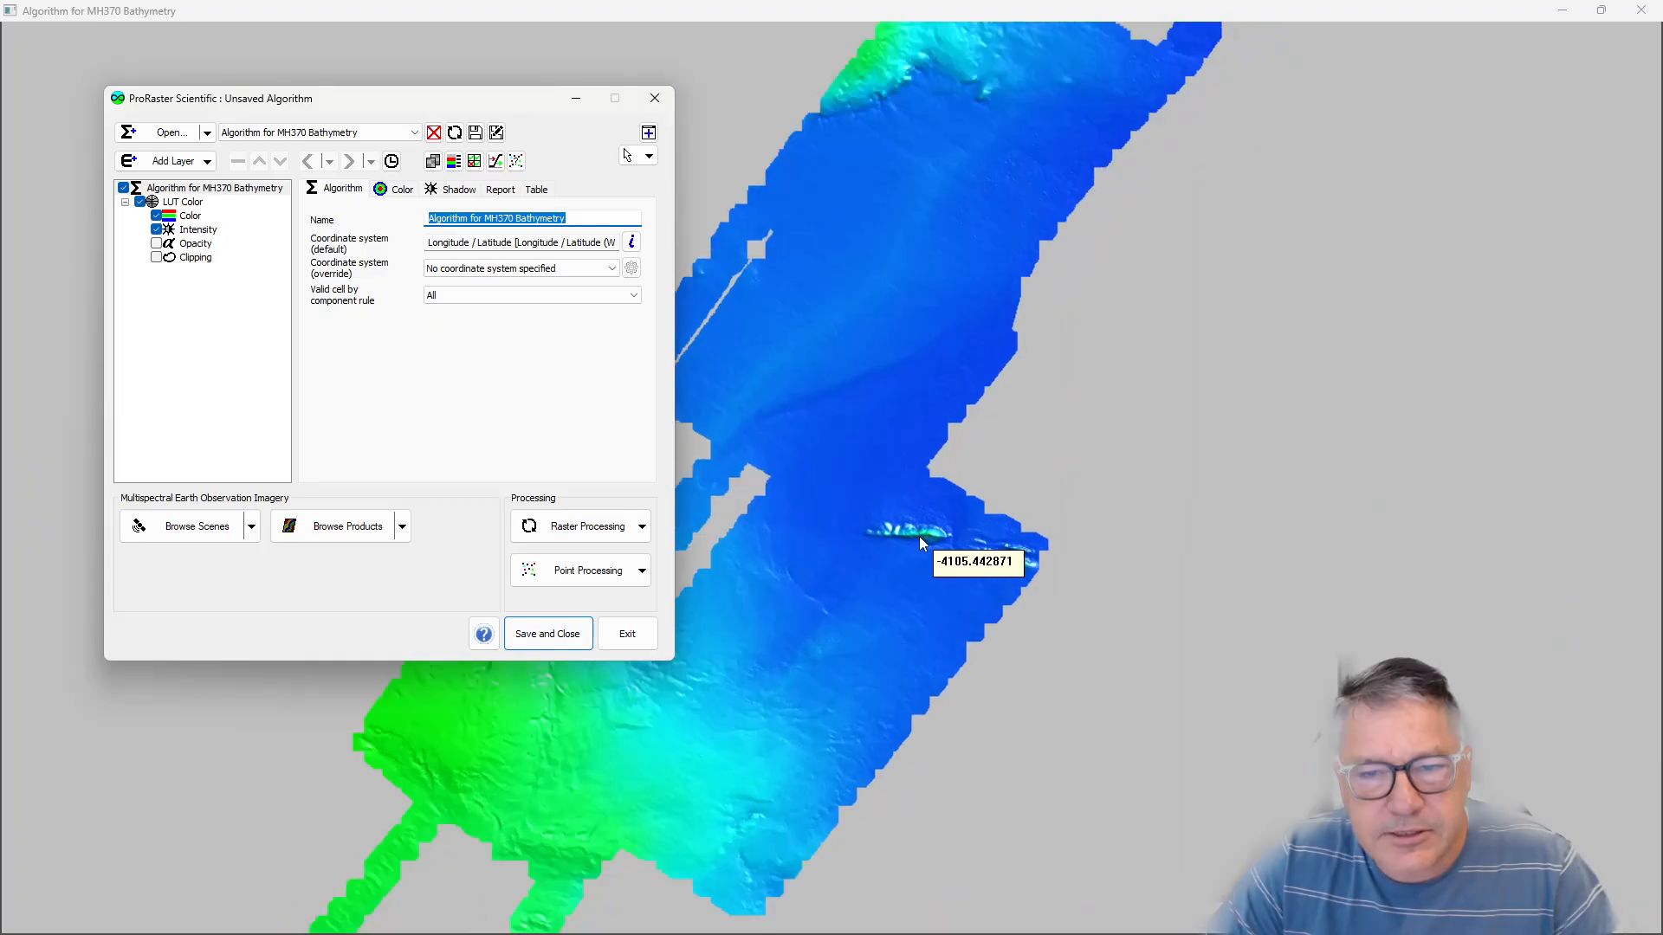
scroll(916, 537, "up", 4)
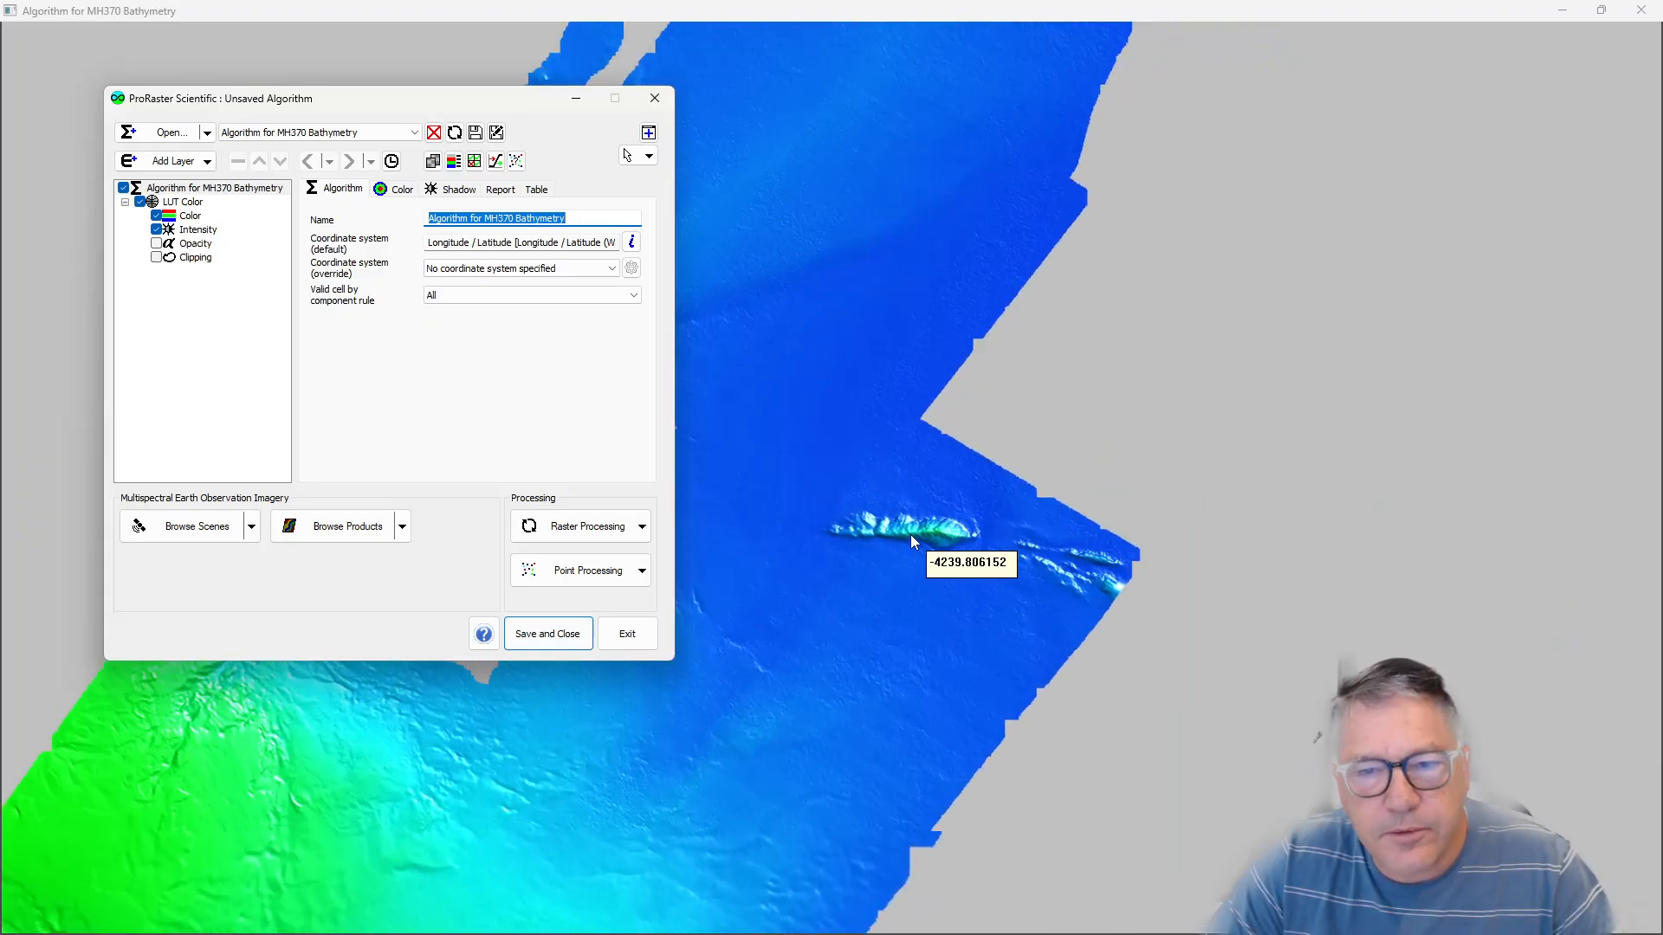
scroll(911, 533, "up", 1)
left_click_drag(911, 533, 1050, 398)
scroll(1060, 396, "up", 2)
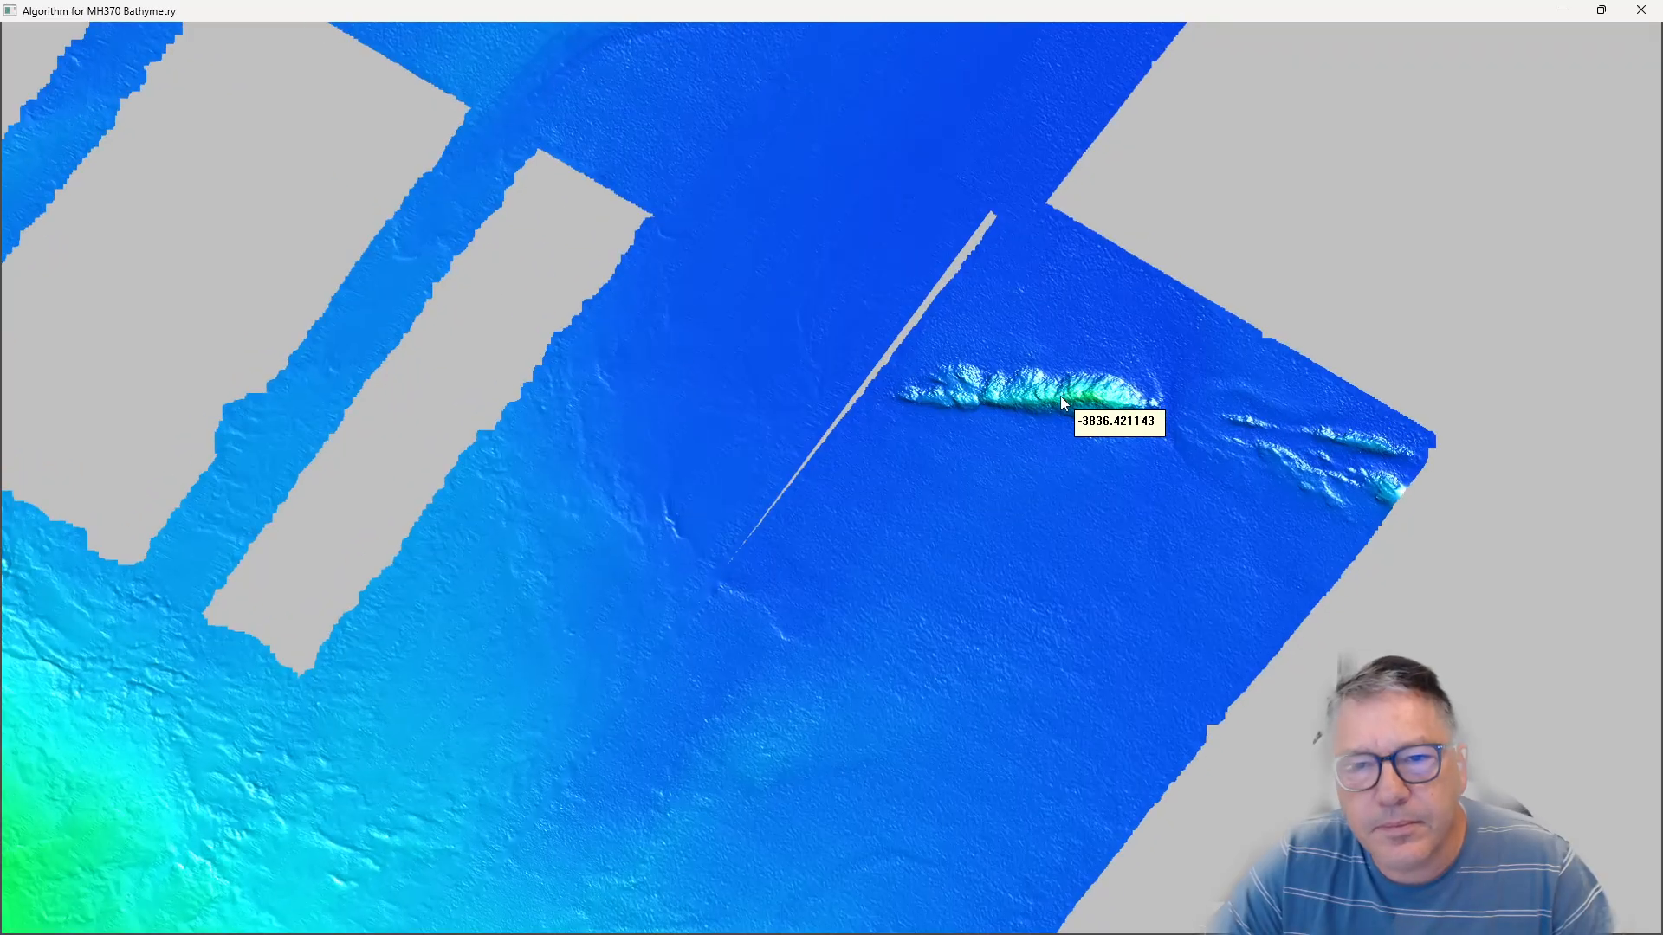
scroll(1060, 397, "up", 2)
scroll(1050, 396, "up", 2)
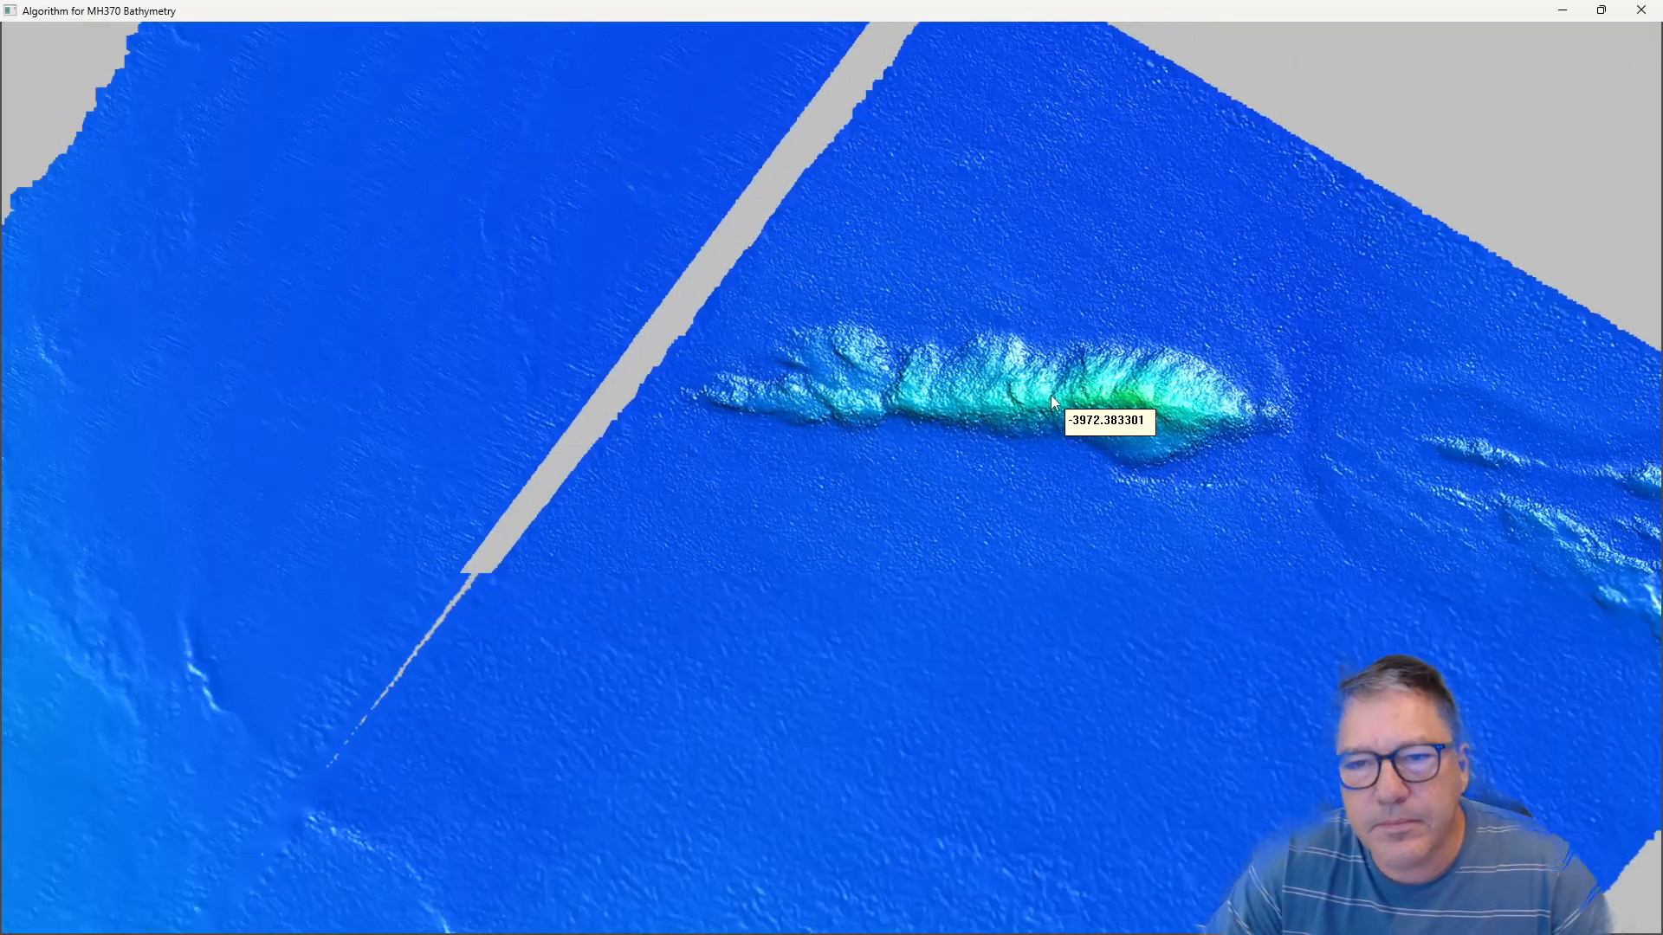
scroll(987, 396, "up", 2)
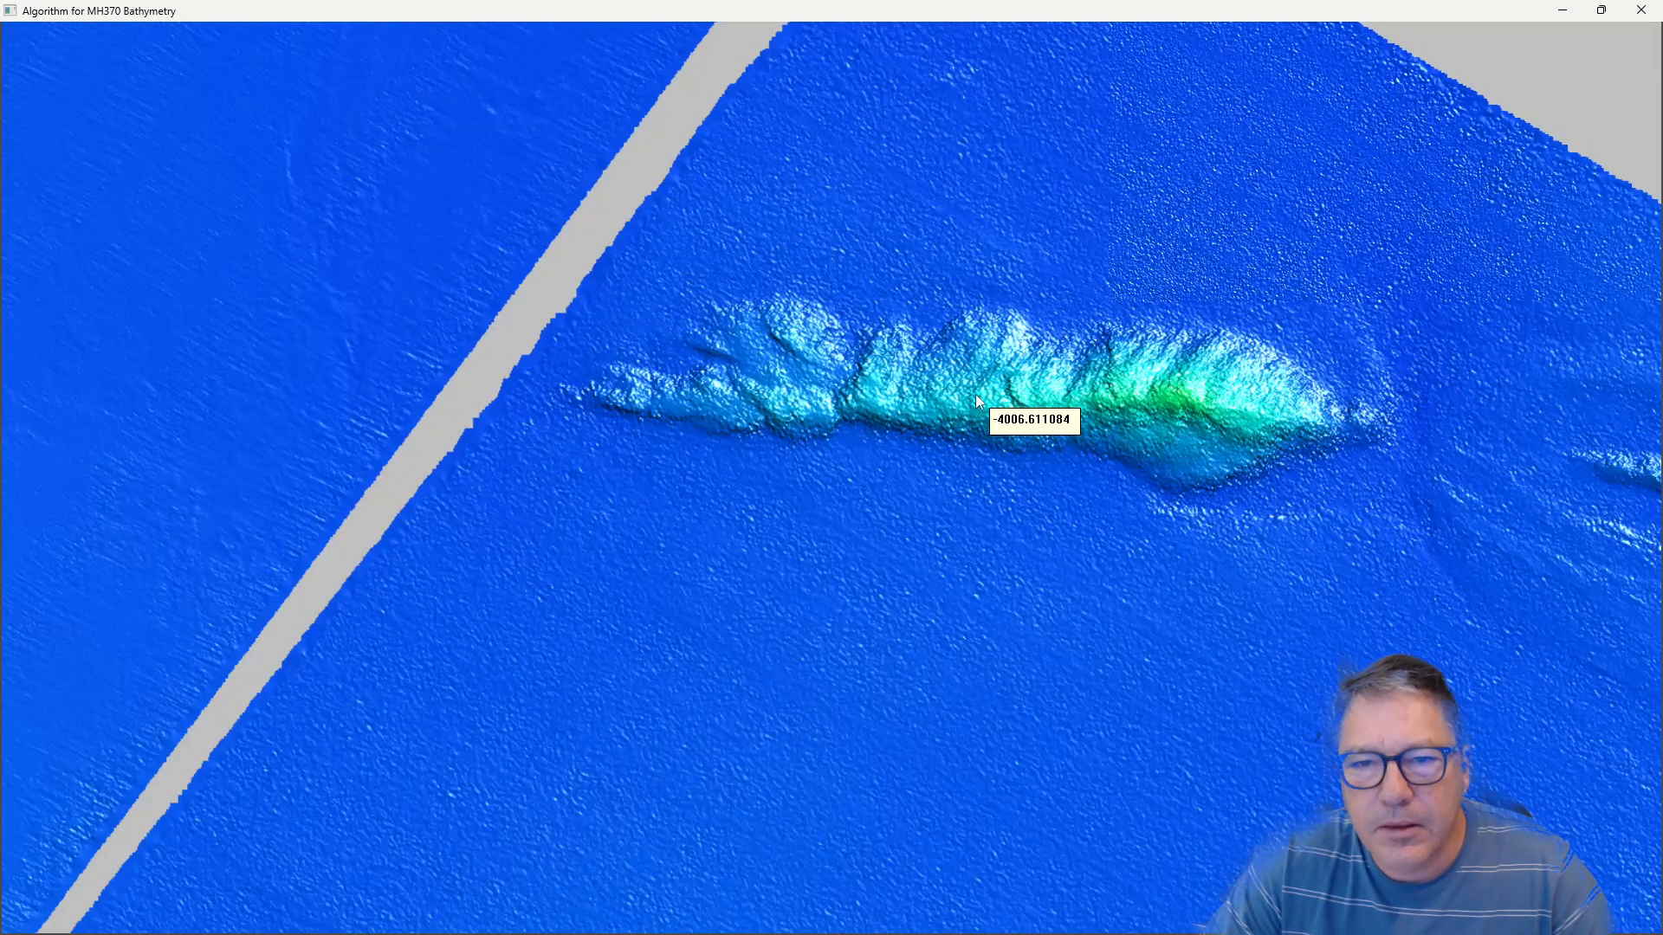
Turn off the cell value tooltip in the map view.
right_click(975, 395)
mouse_move(1050, 603)
left_click(1178, 600)
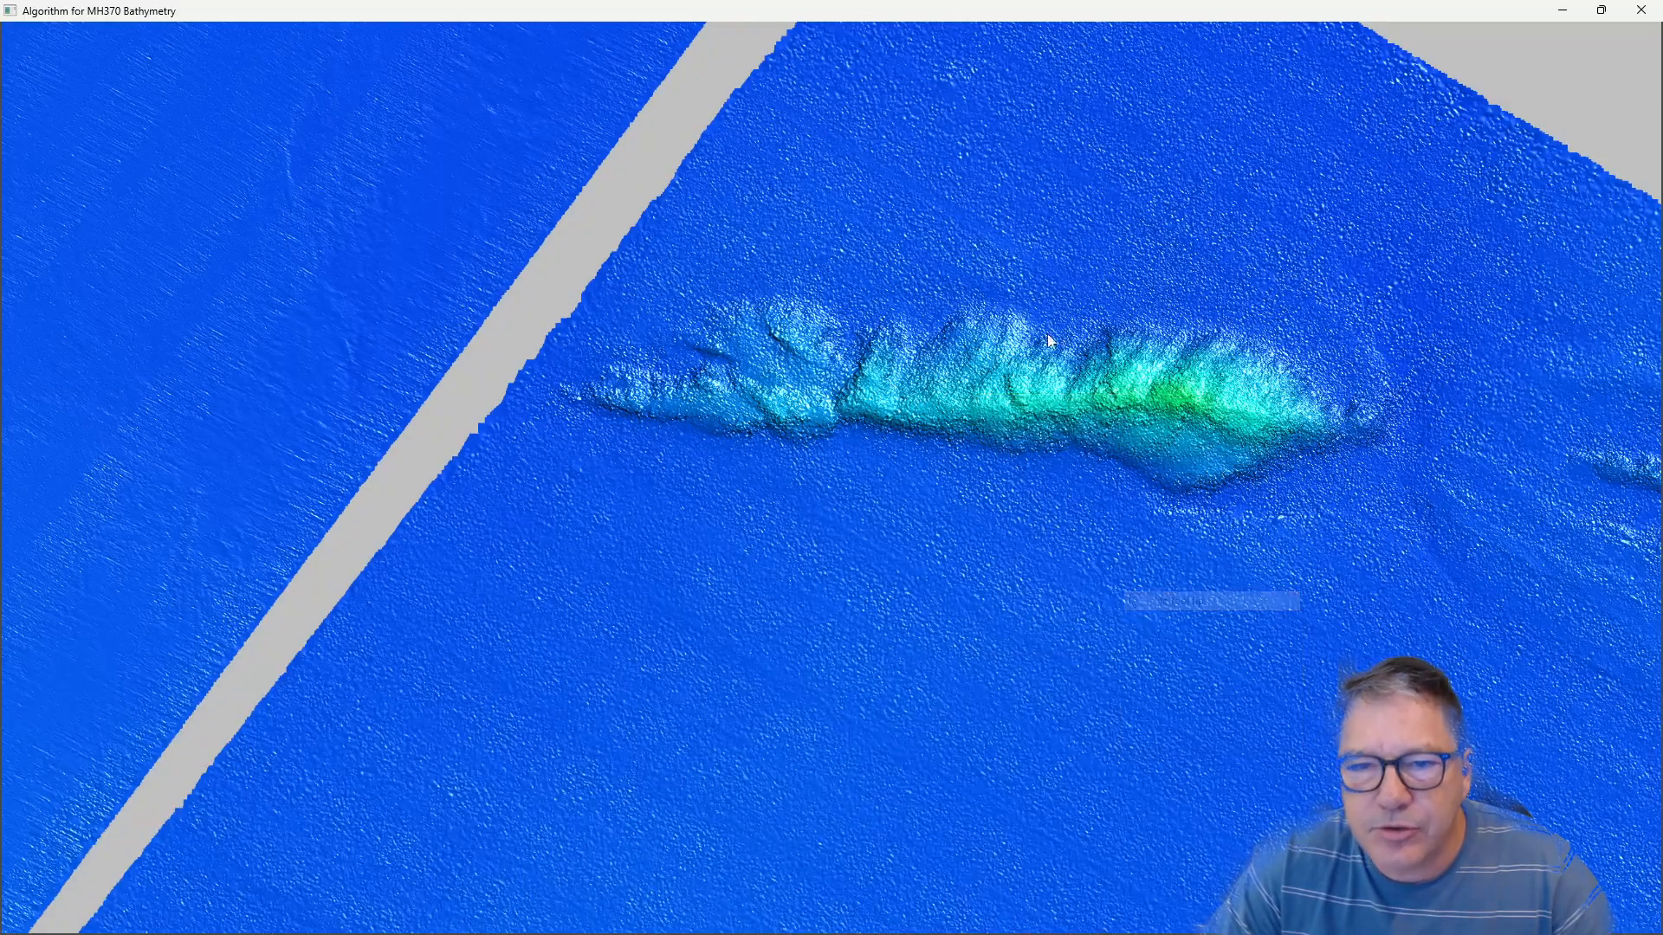
Inspect the fine minimum curvature surface texture along the ridge's edge at close range, and return to the wider survey area.
scroll(1004, 396, "up", 2)
scroll(991, 403, "up", 5)
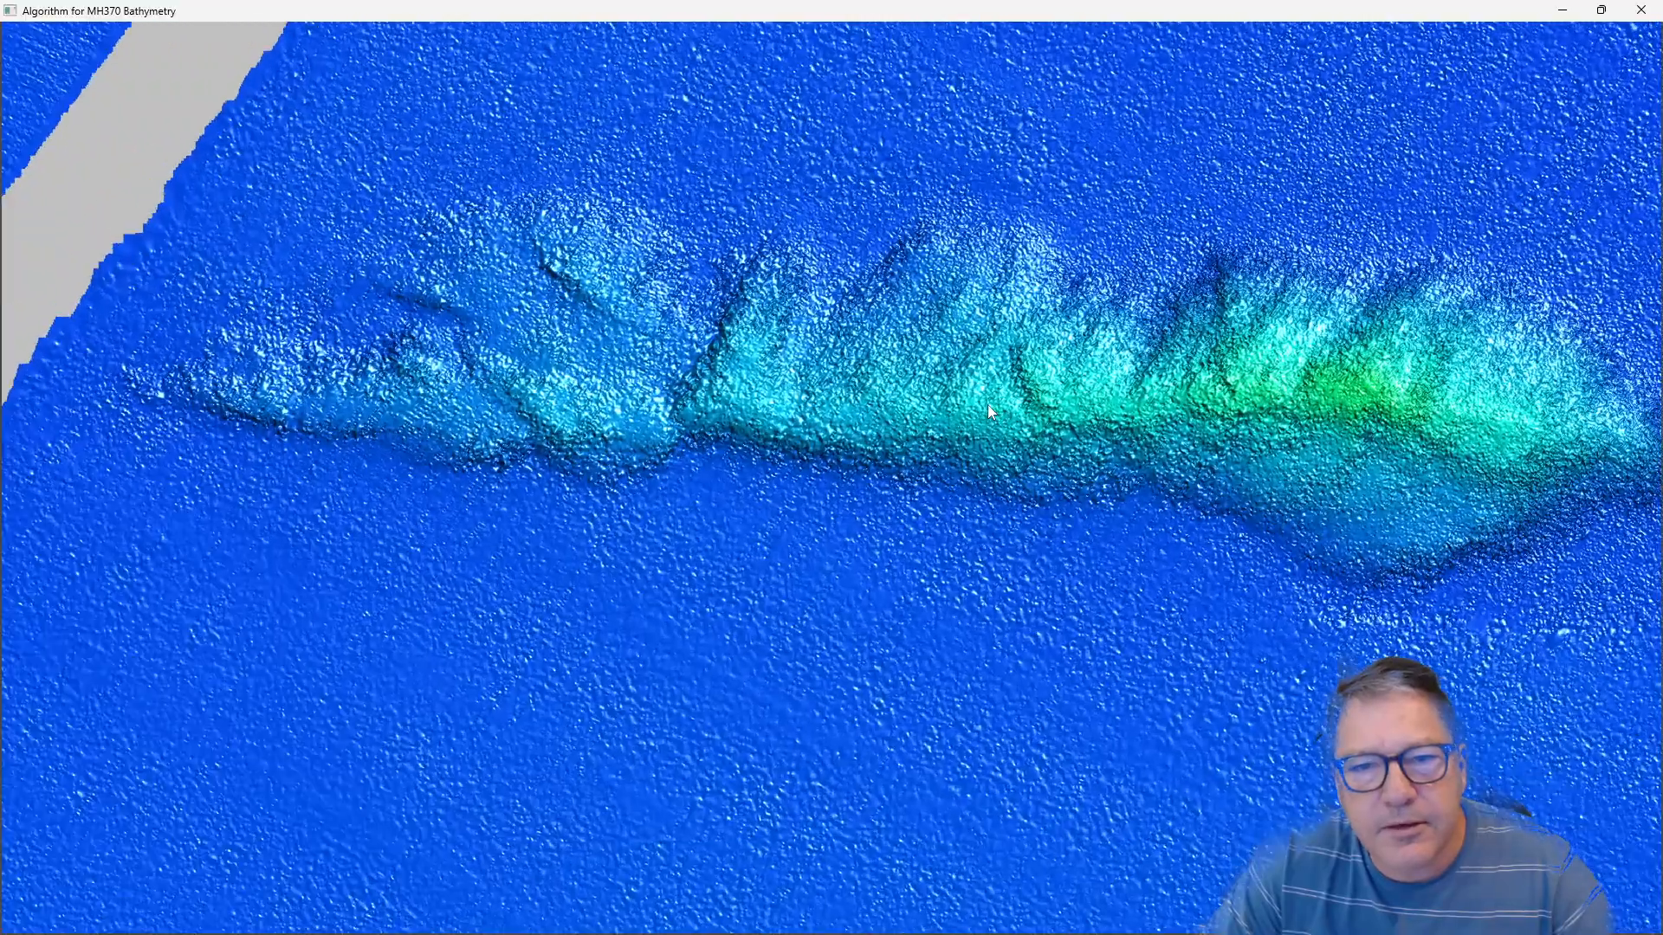
scroll(977, 412, "up", 4)
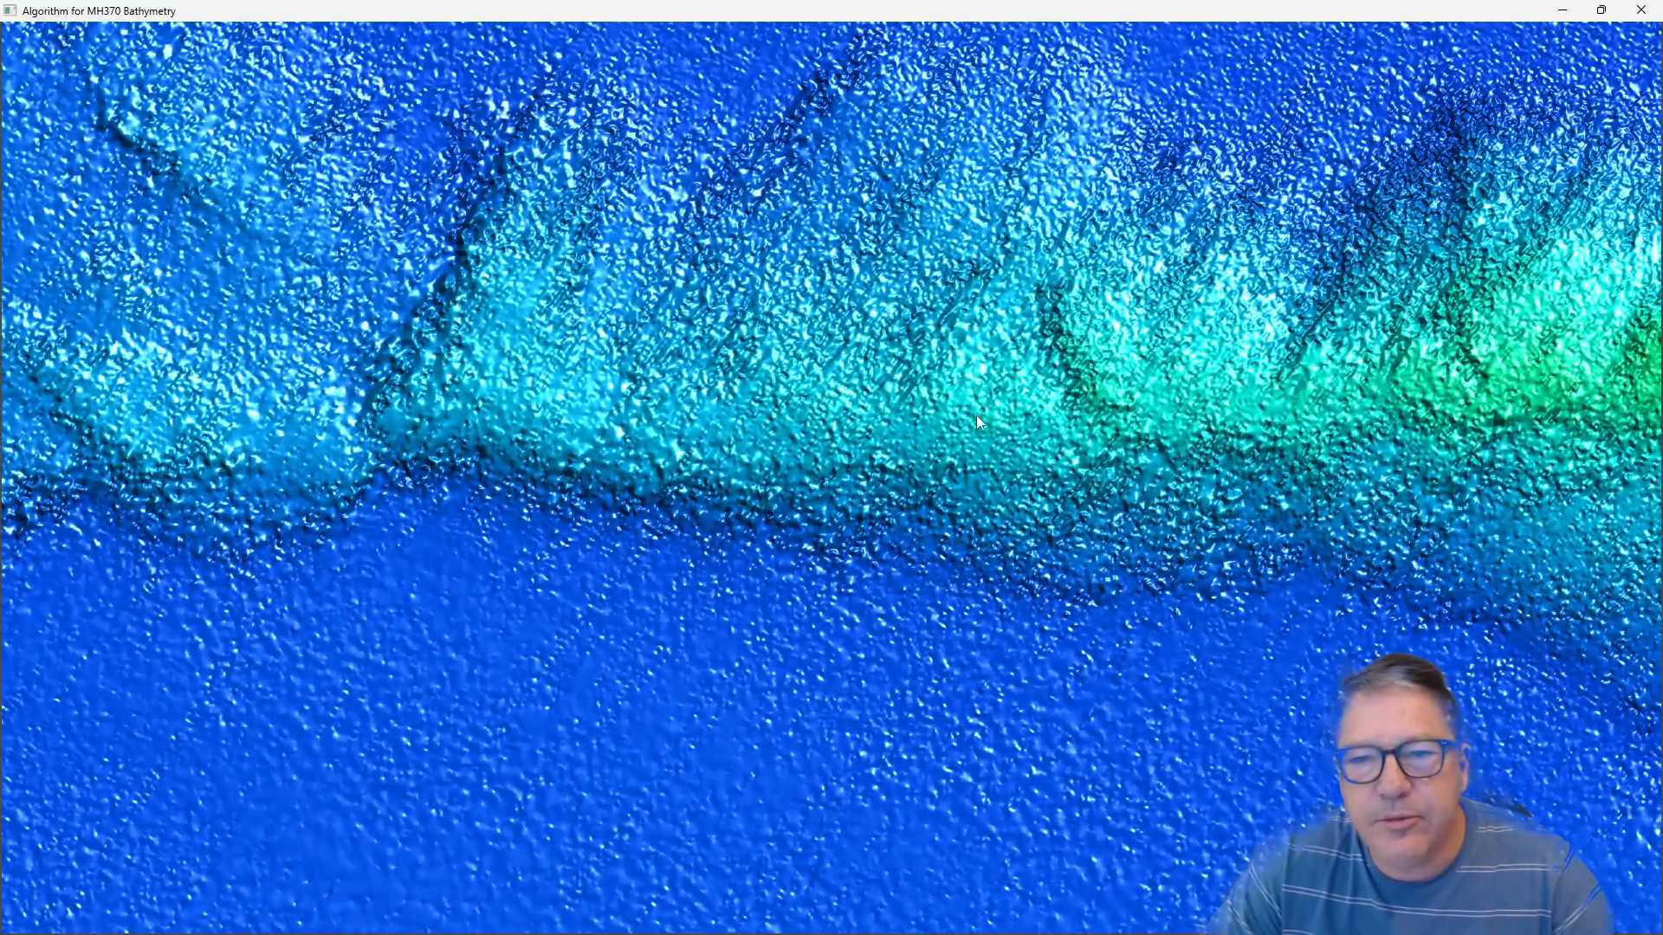
scroll(974, 422, "up", 2)
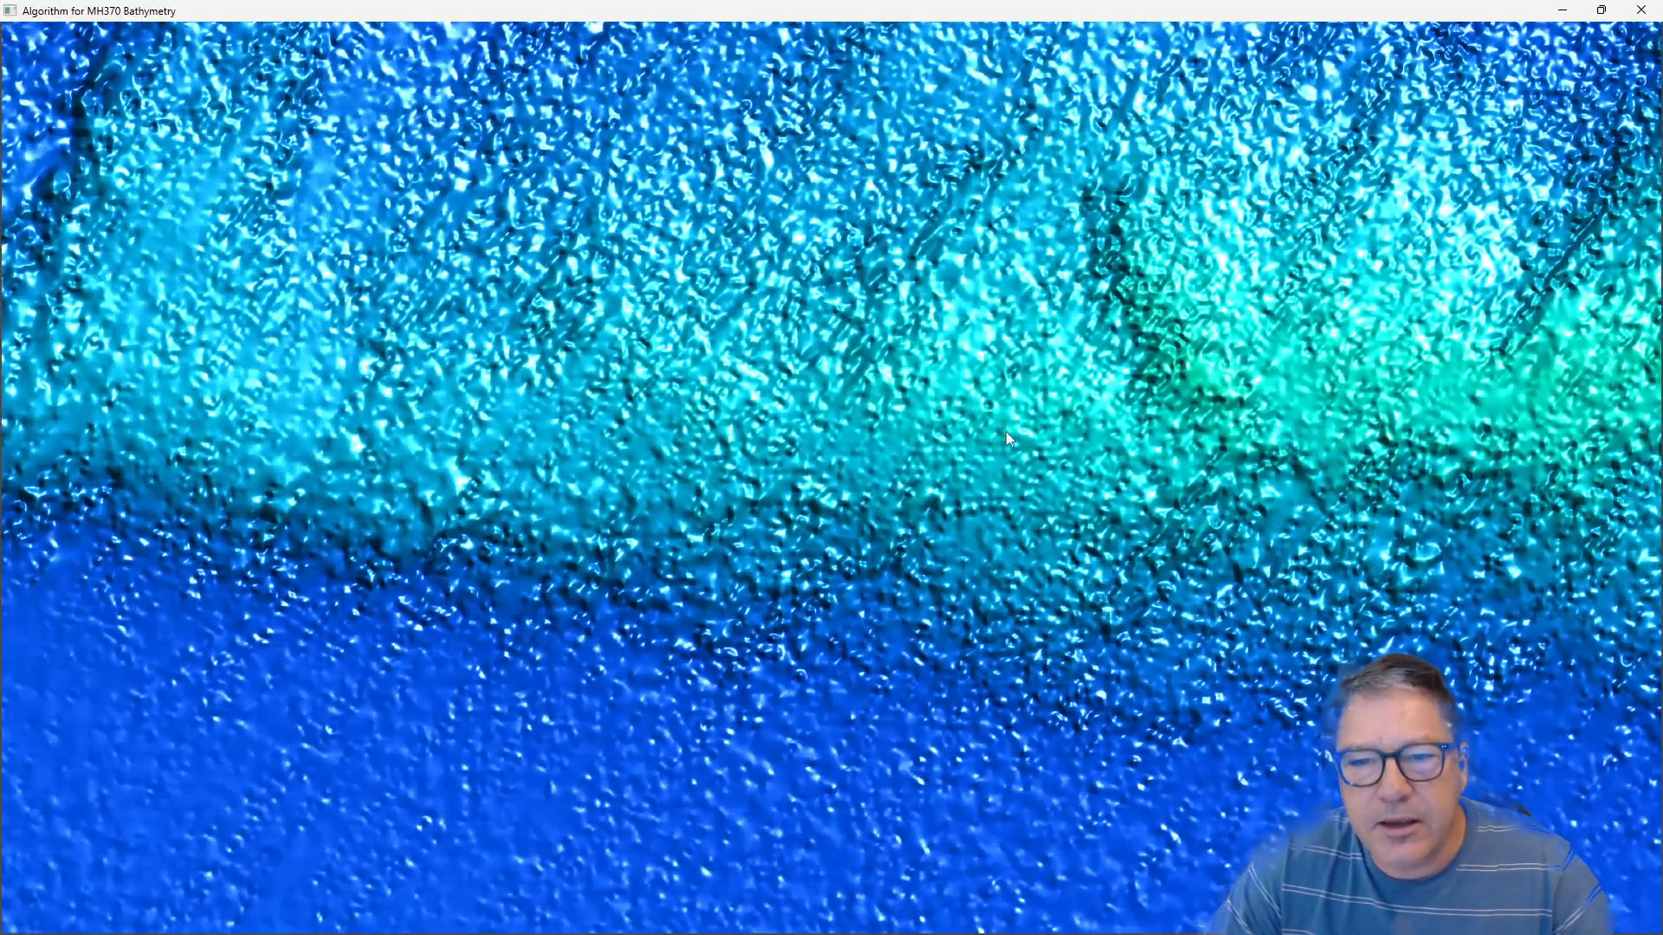
left_click_drag(909, 584, 1093, 573)
left_click_drag(659, 426, 1009, 417)
left_click_drag(735, 483, 810, 522)
scroll(897, 504, "up", 3)
scroll(898, 504, "up", 2)
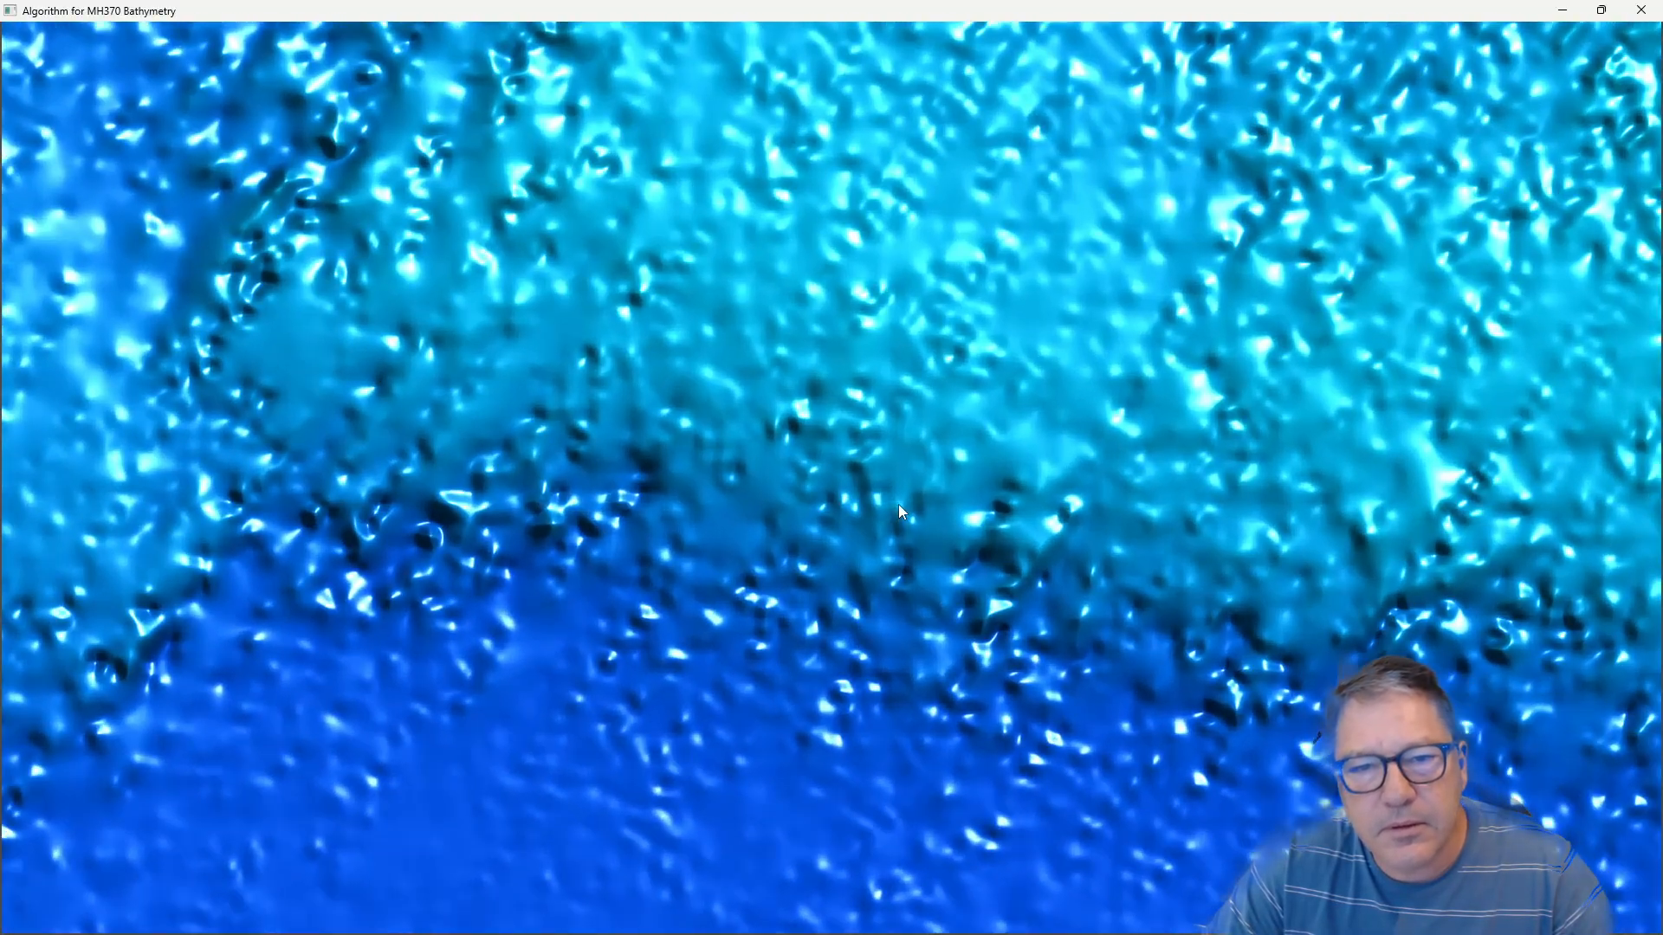
scroll(898, 504, "down", 5)
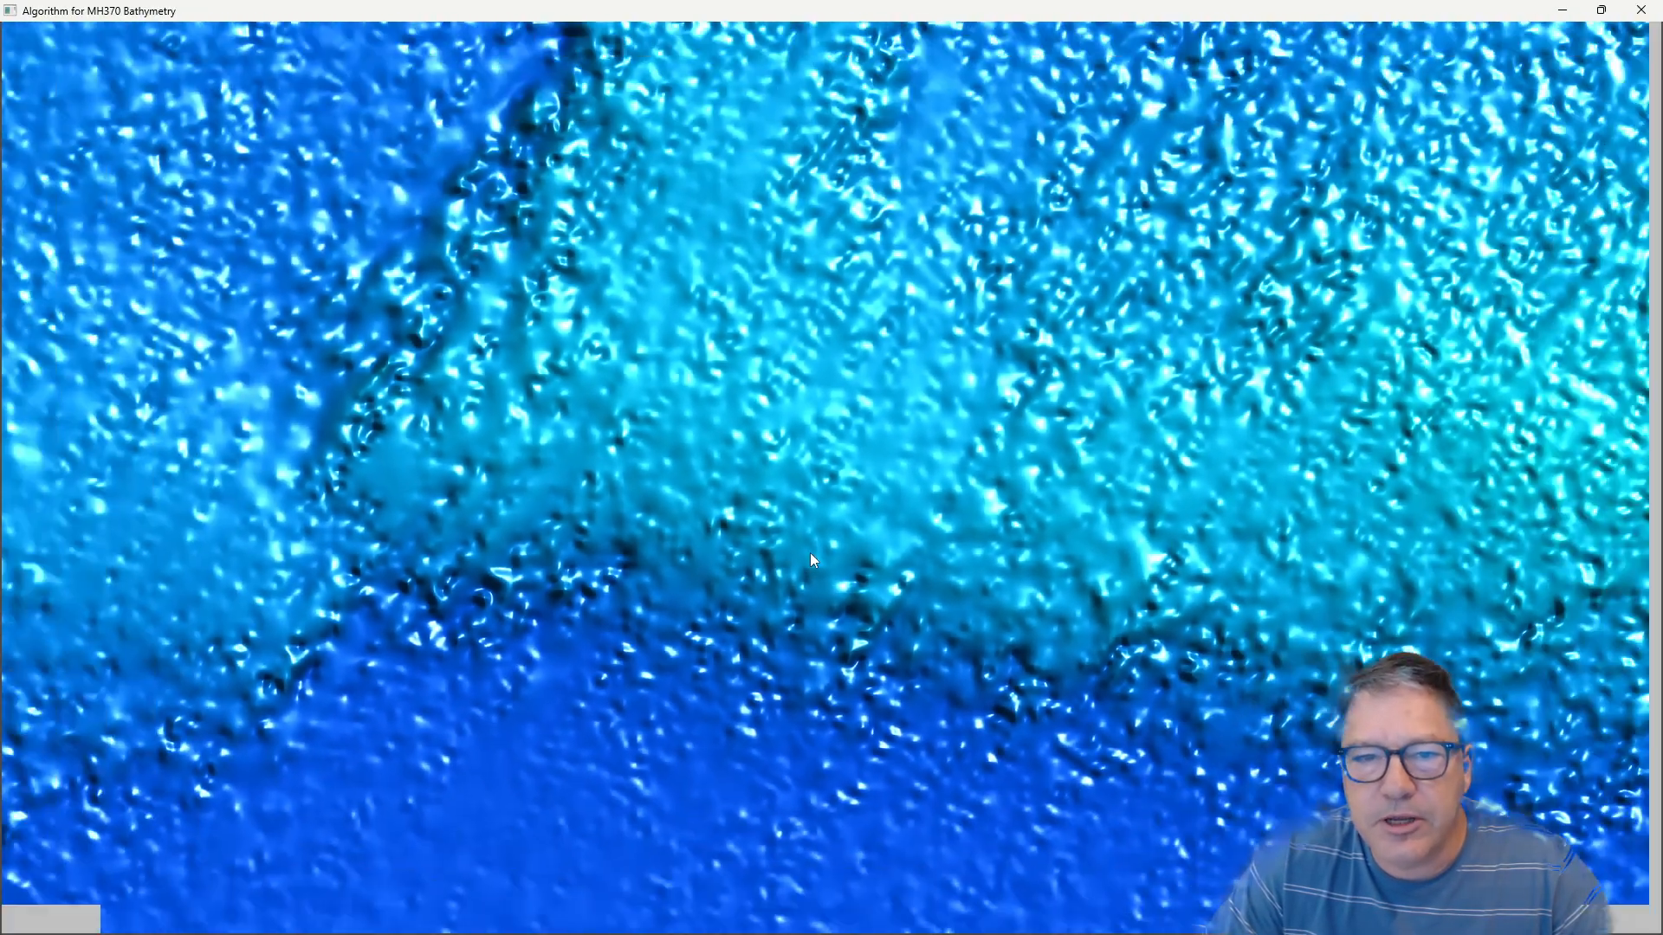
scroll(811, 553, "down", 8)
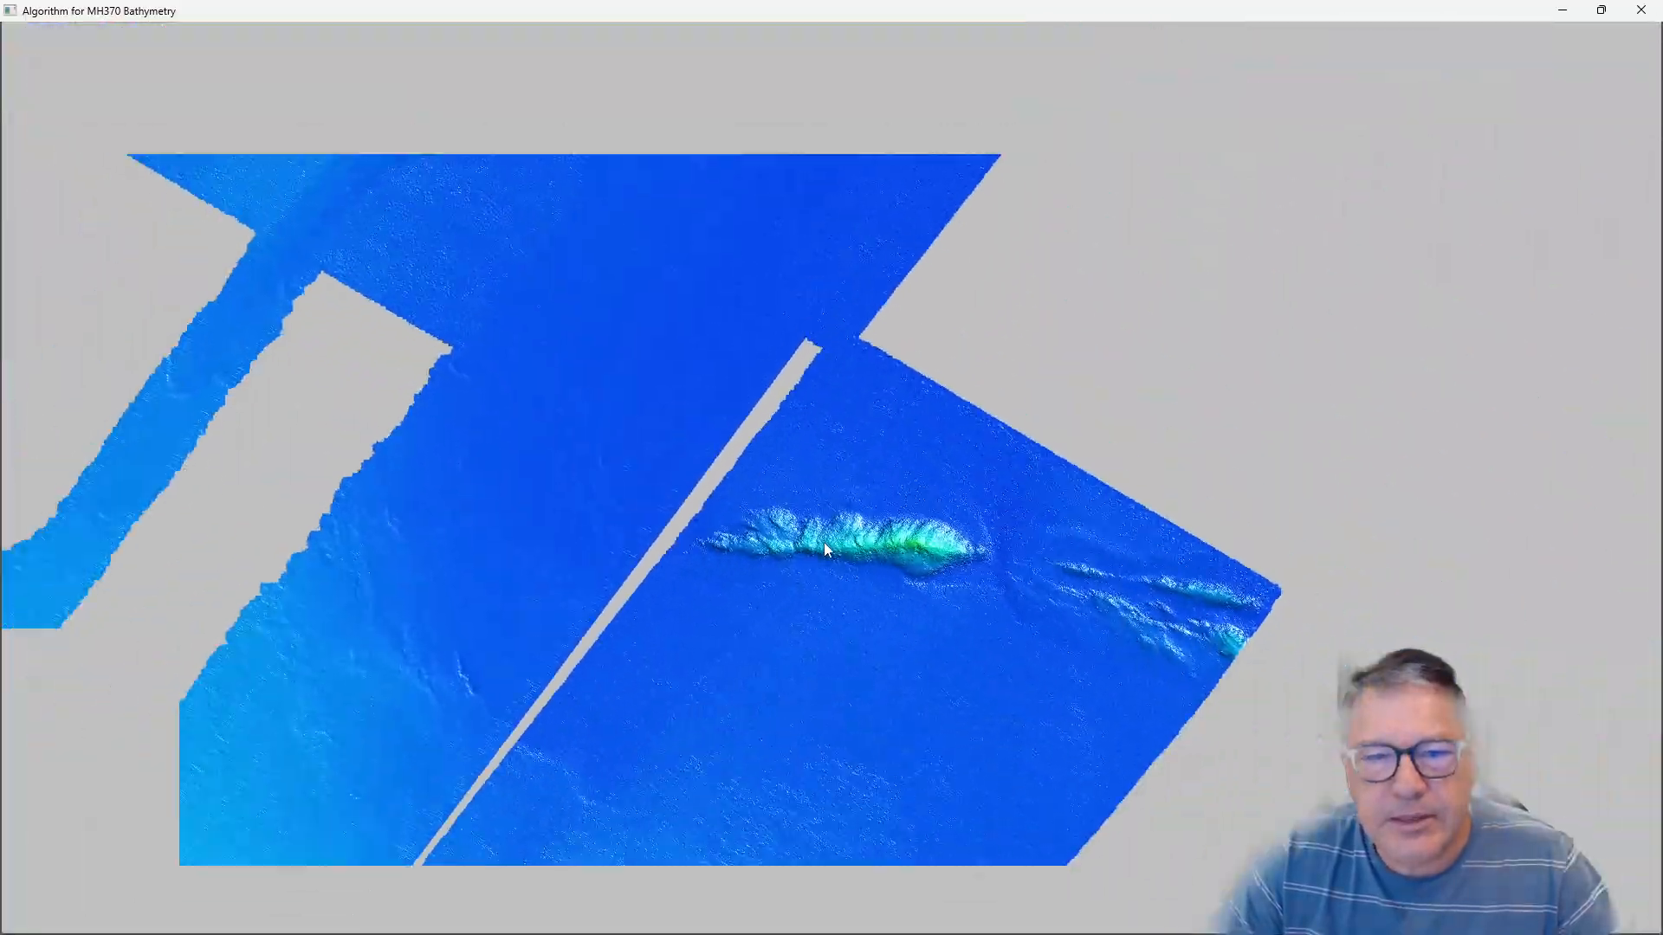
scroll(823, 544, "down", 10)
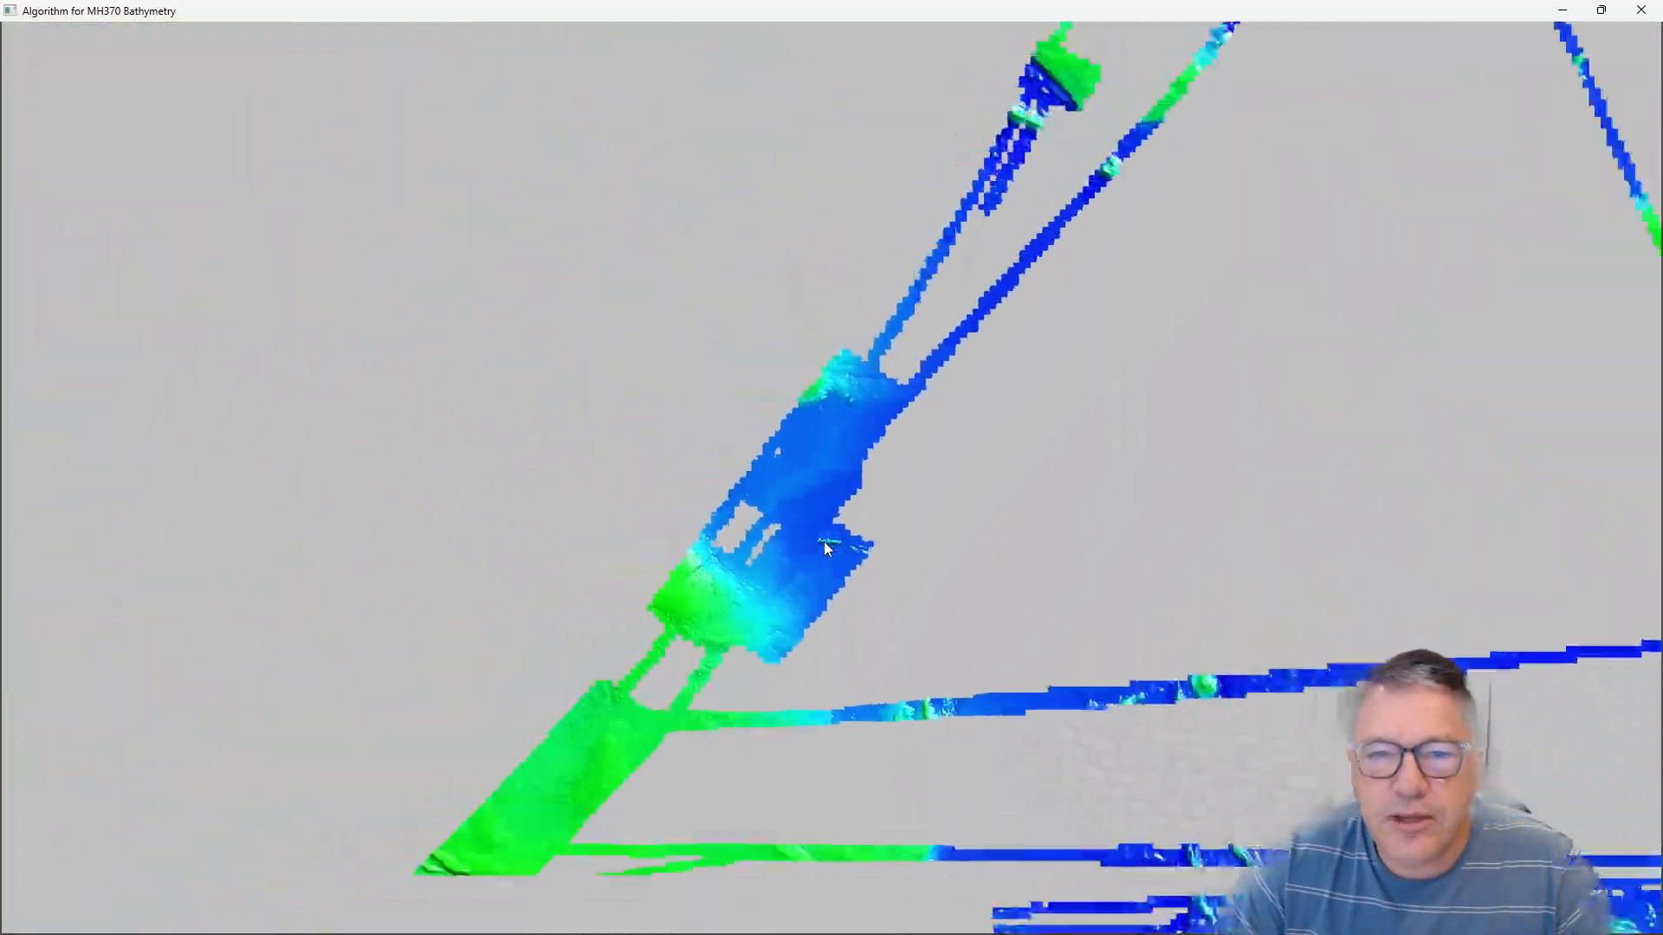
Edit the algorithm and name its LUT Color layer "Virtual Grid".
right_click(977, 395)
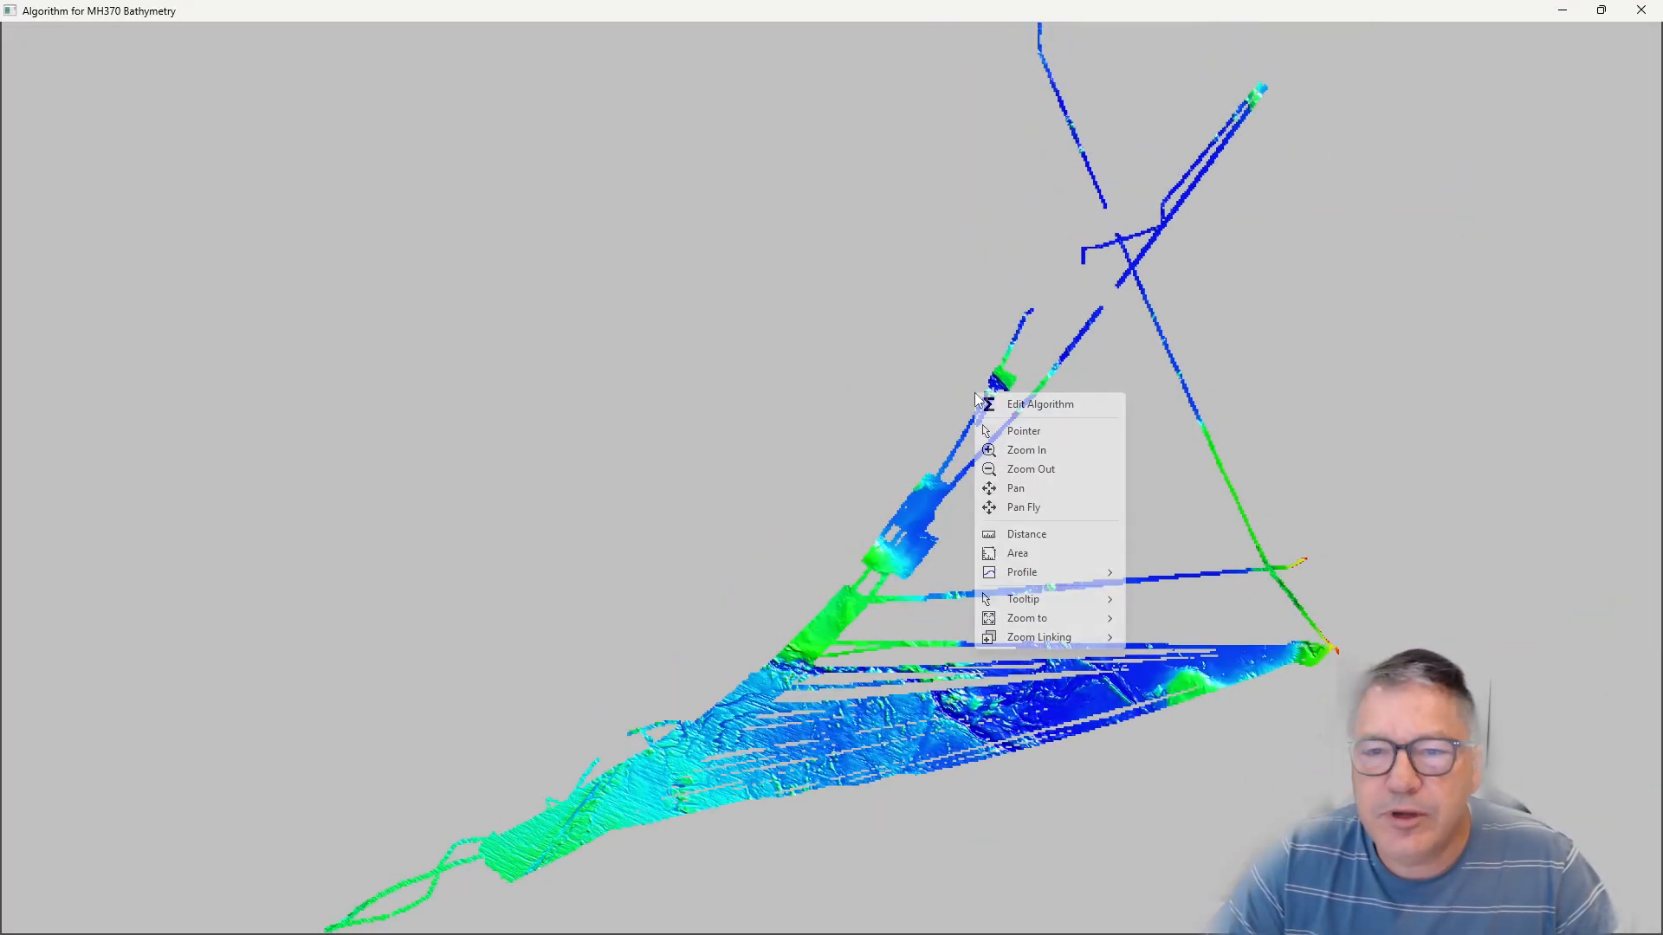
left_click(1033, 405)
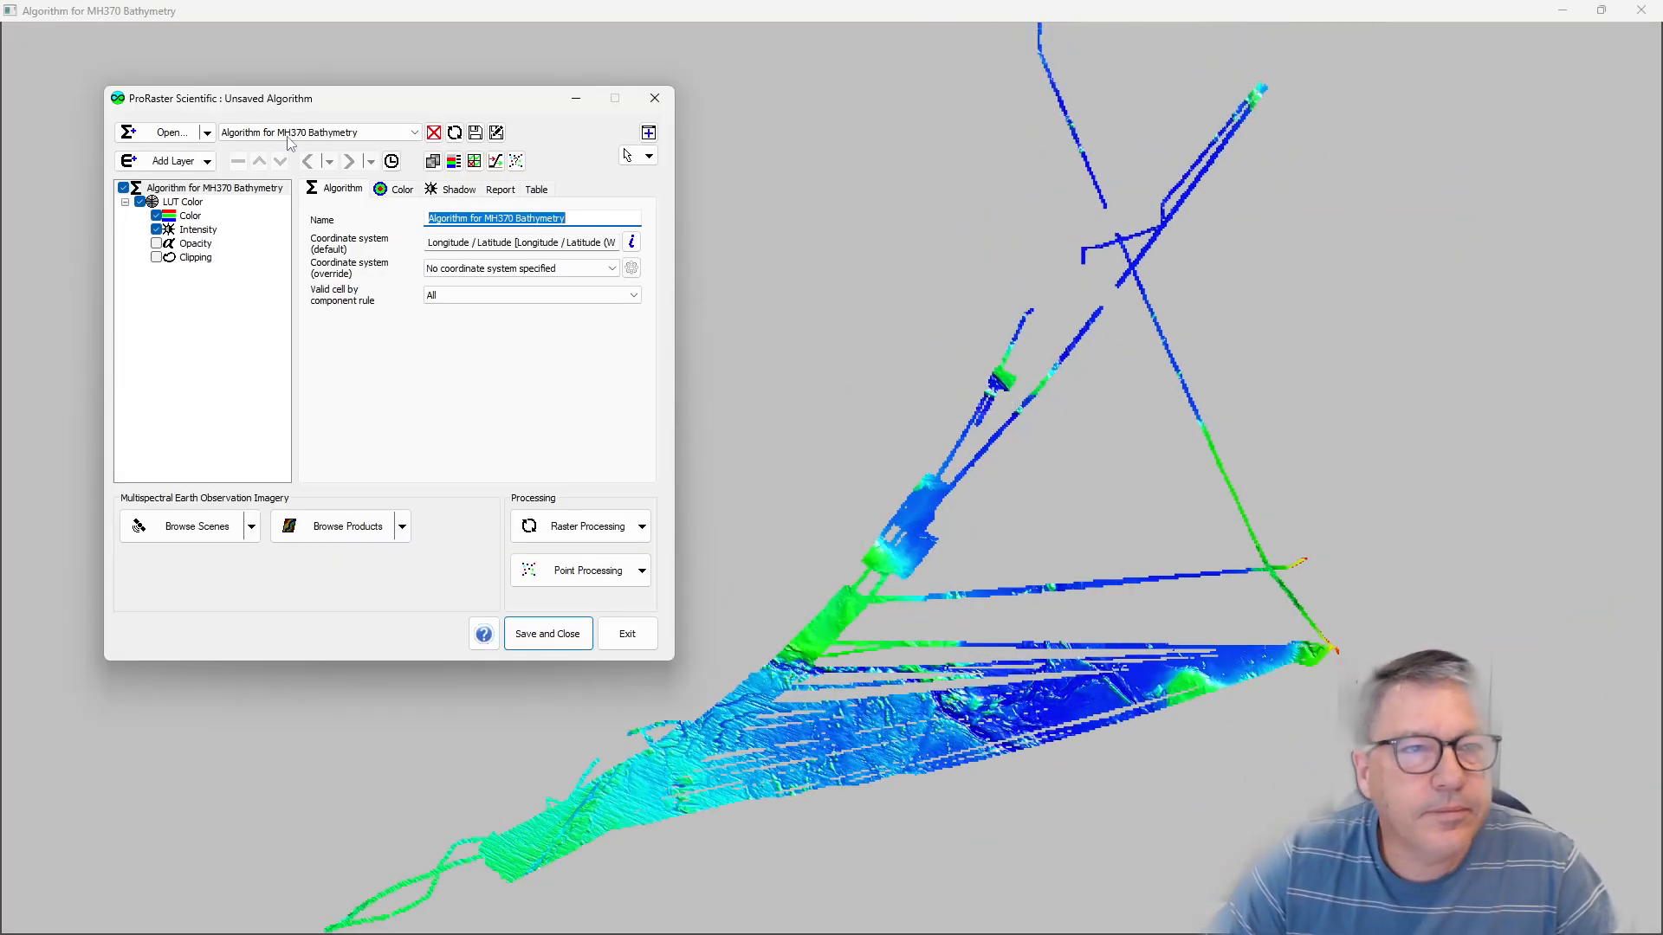
left_click(185, 204)
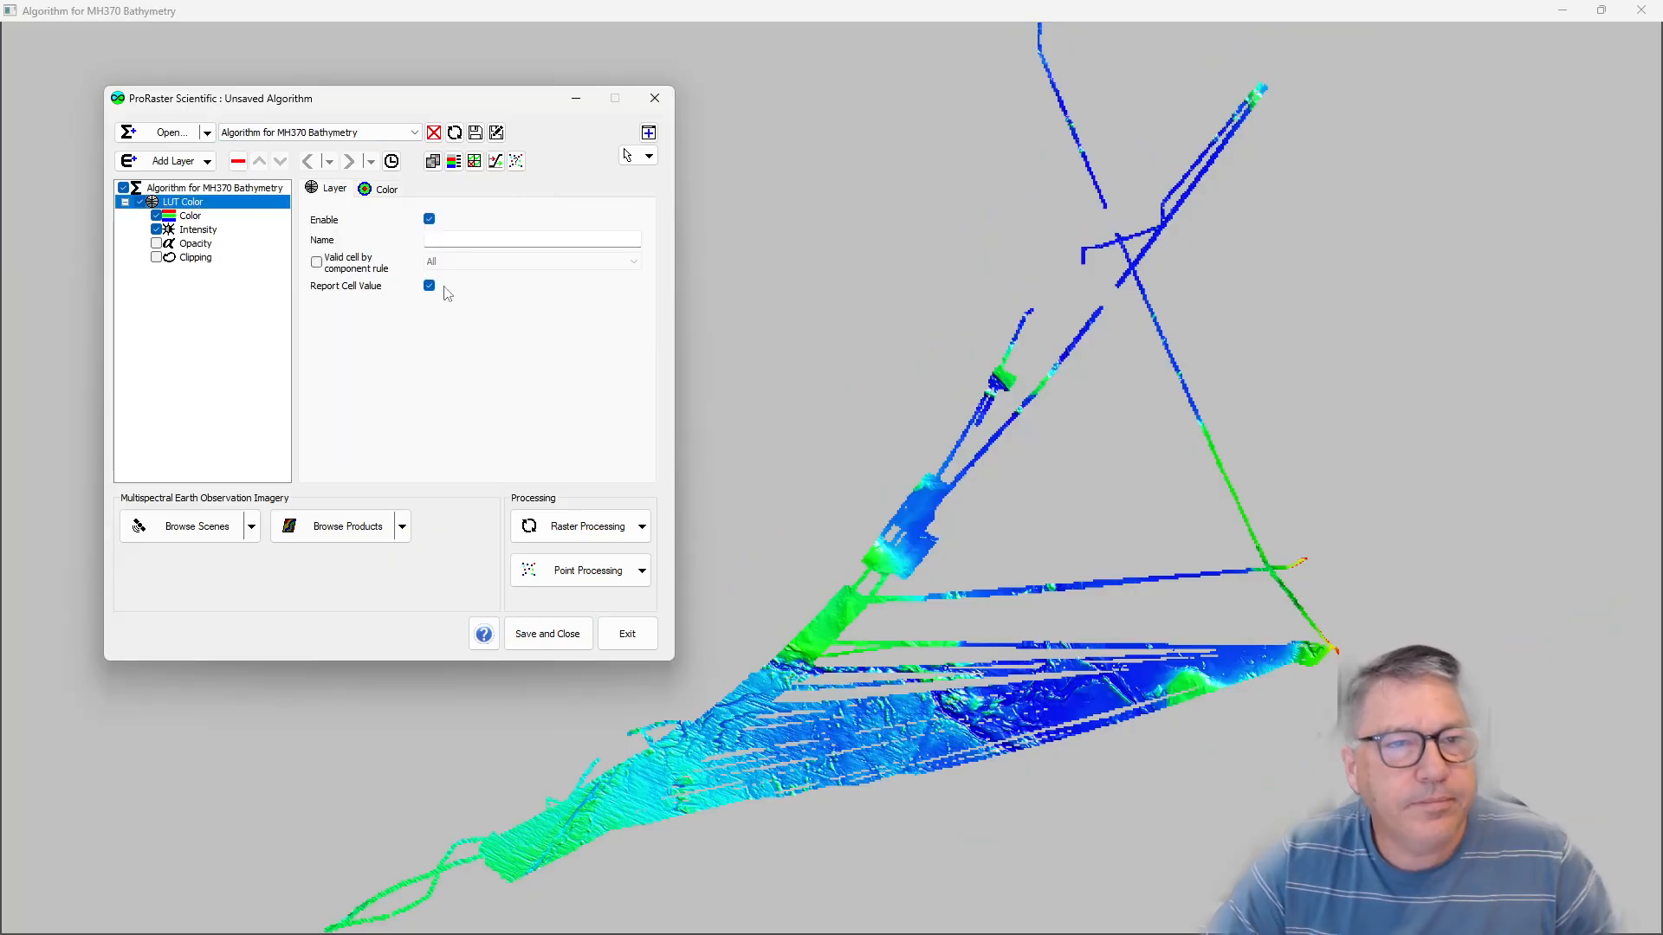
left_click(462, 238)
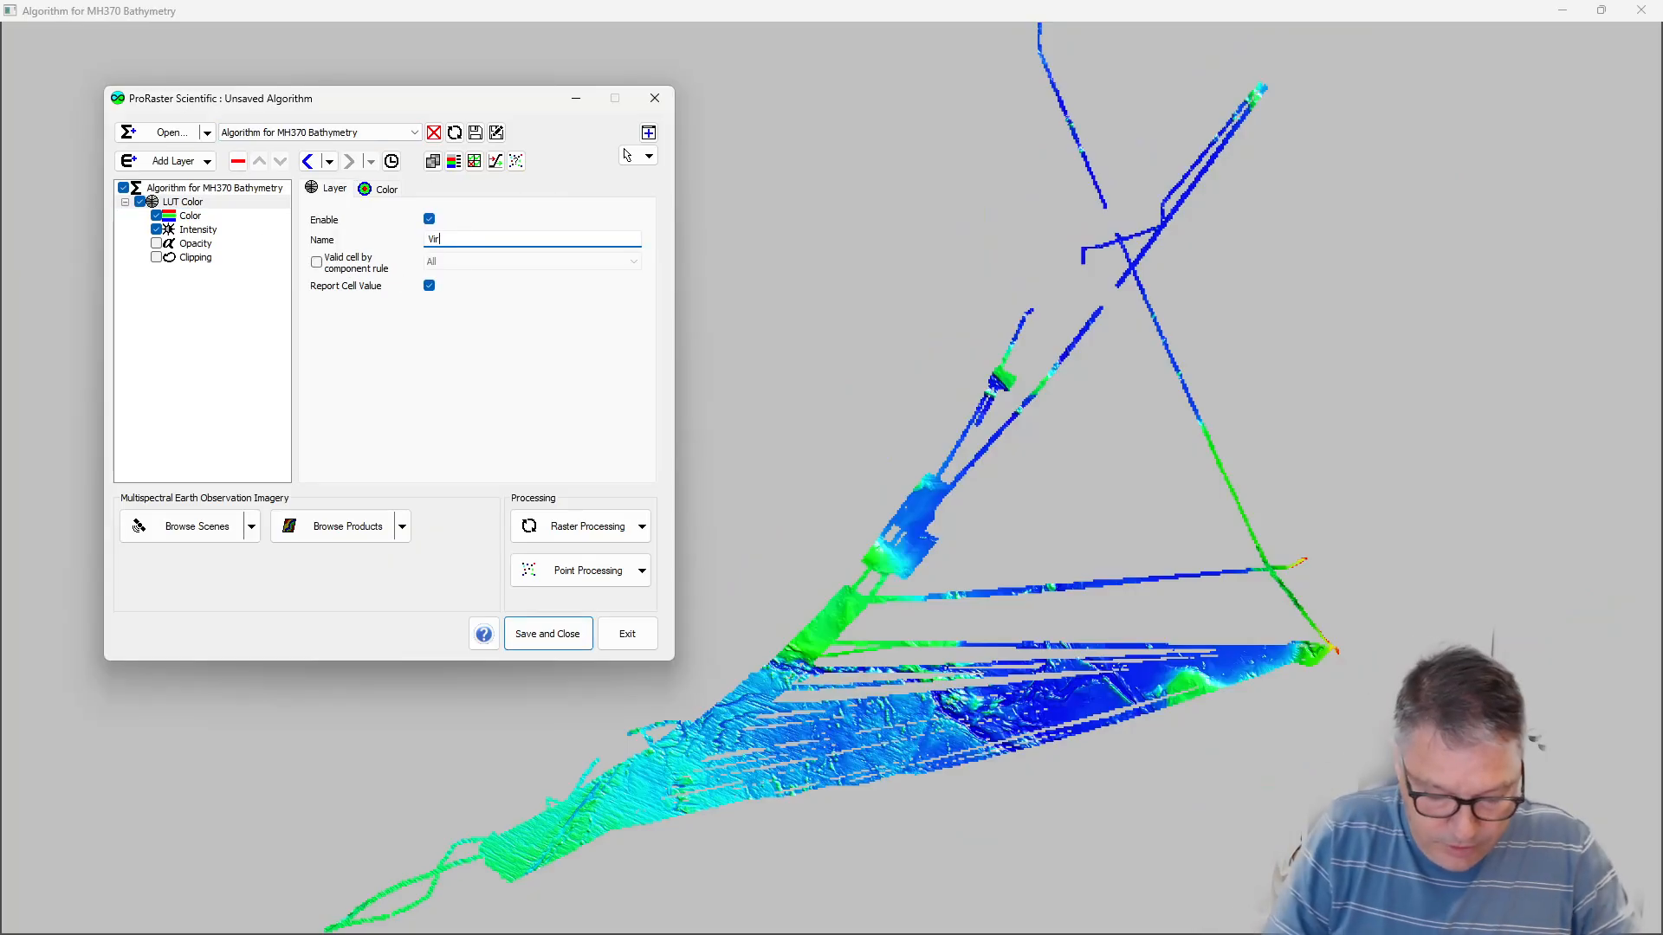
key("Return")
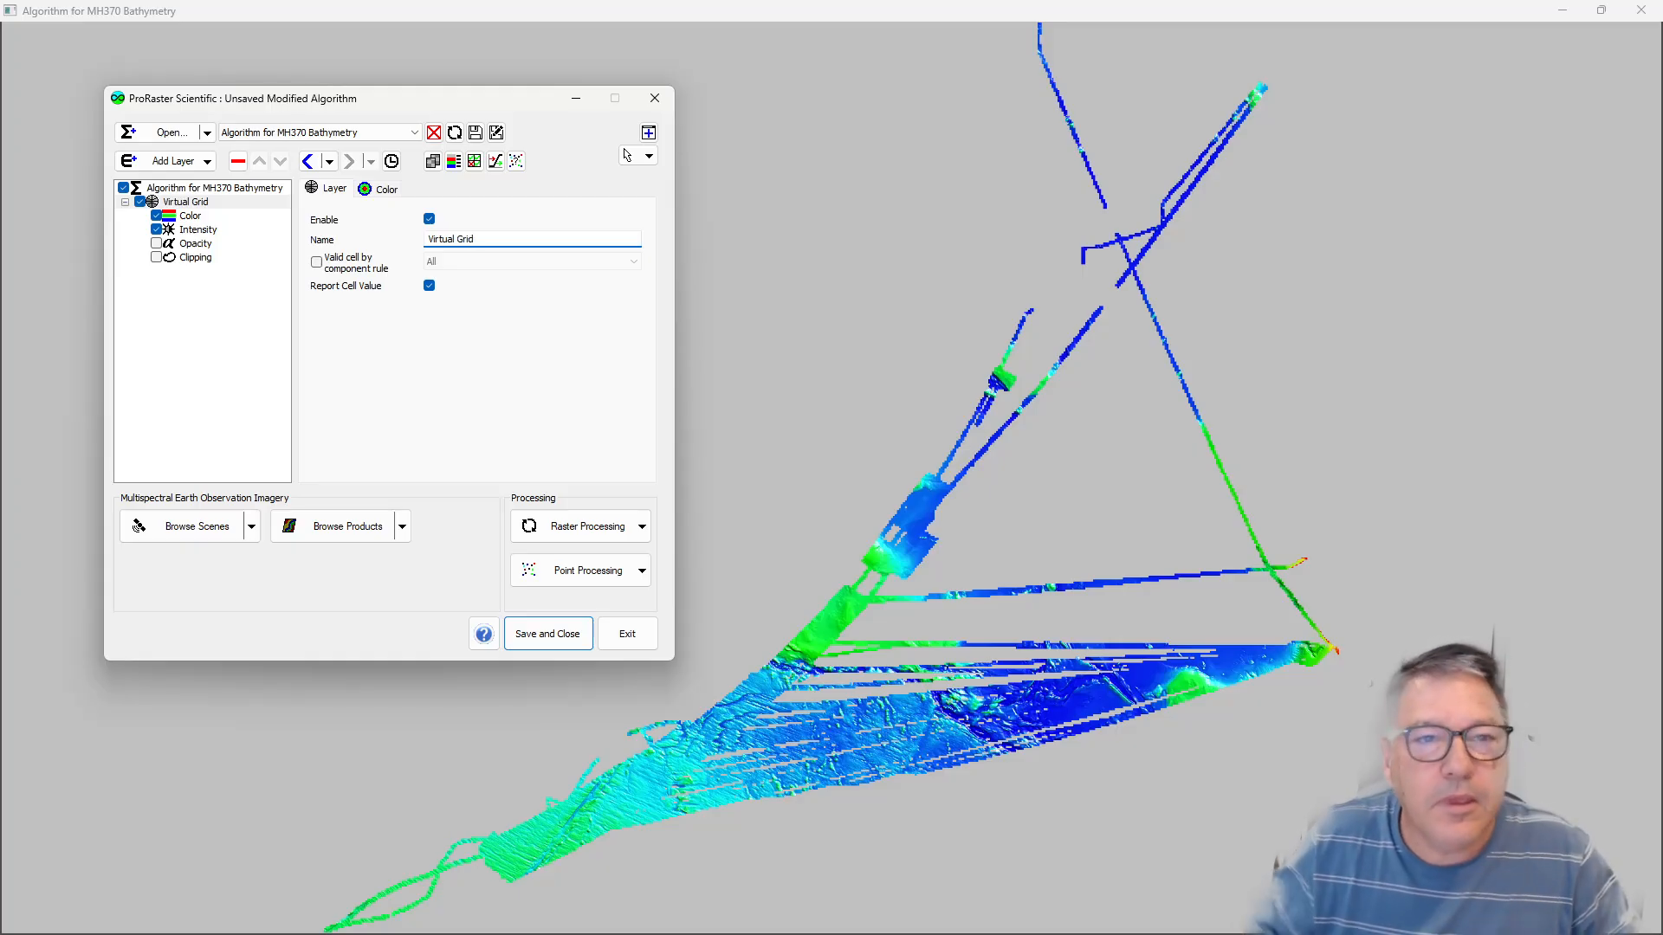
Add a layer for the recent output raster D:/Data/MH370/OriginalTiffBathy.mvr.
left_click(178, 161)
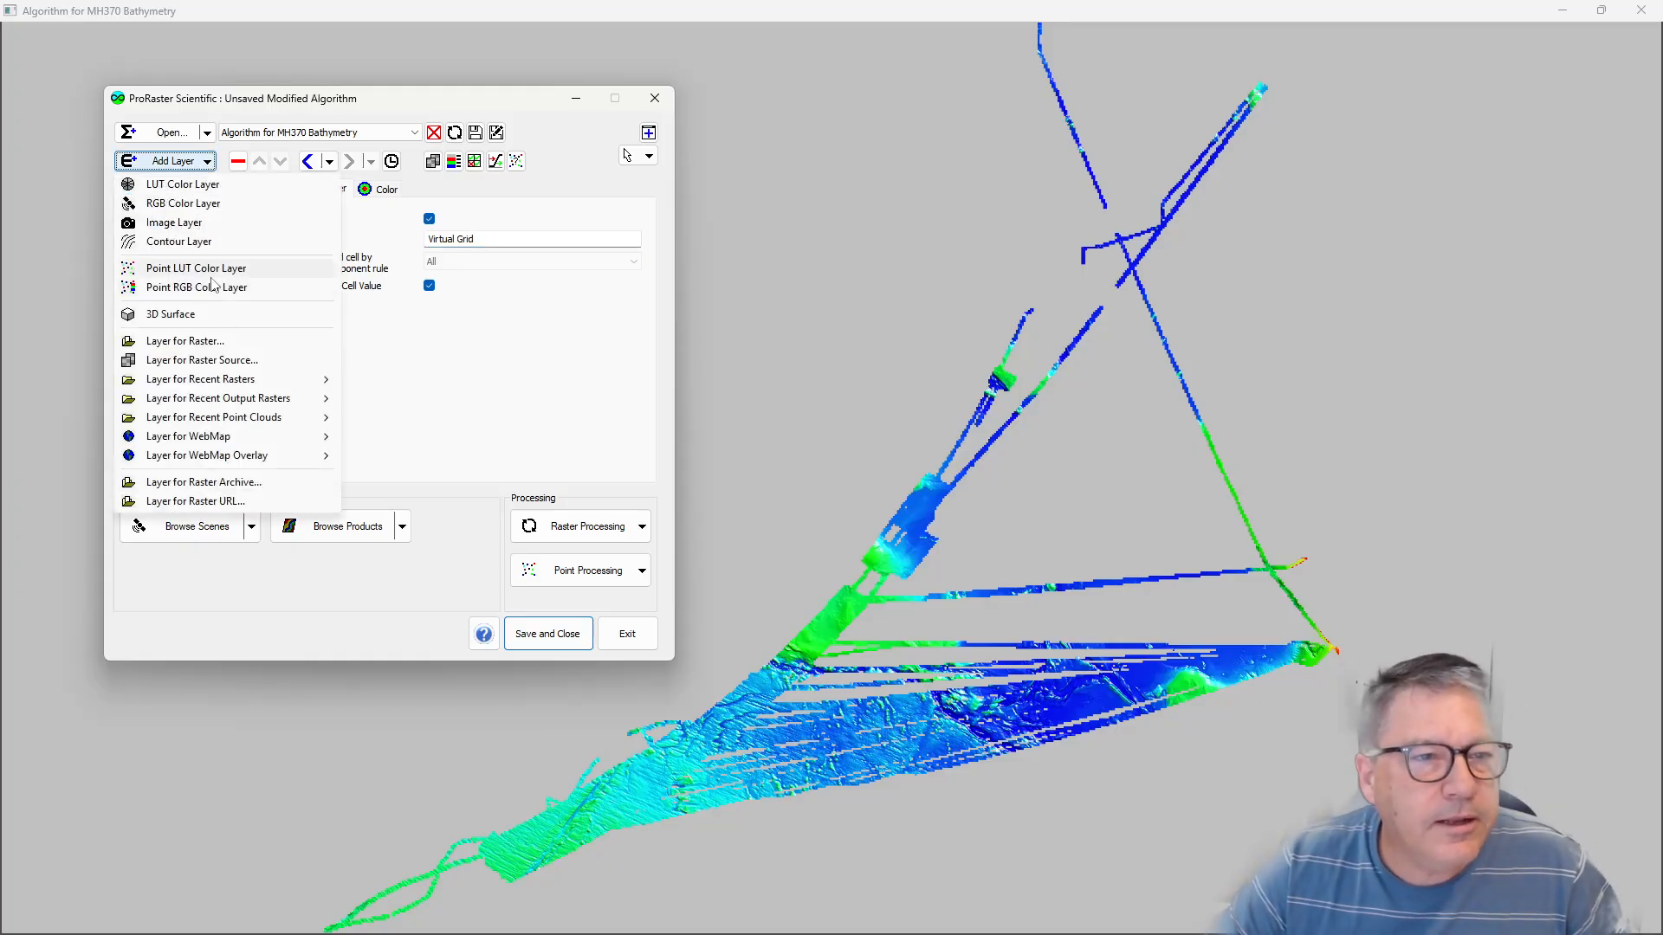
mouse_move(255, 404)
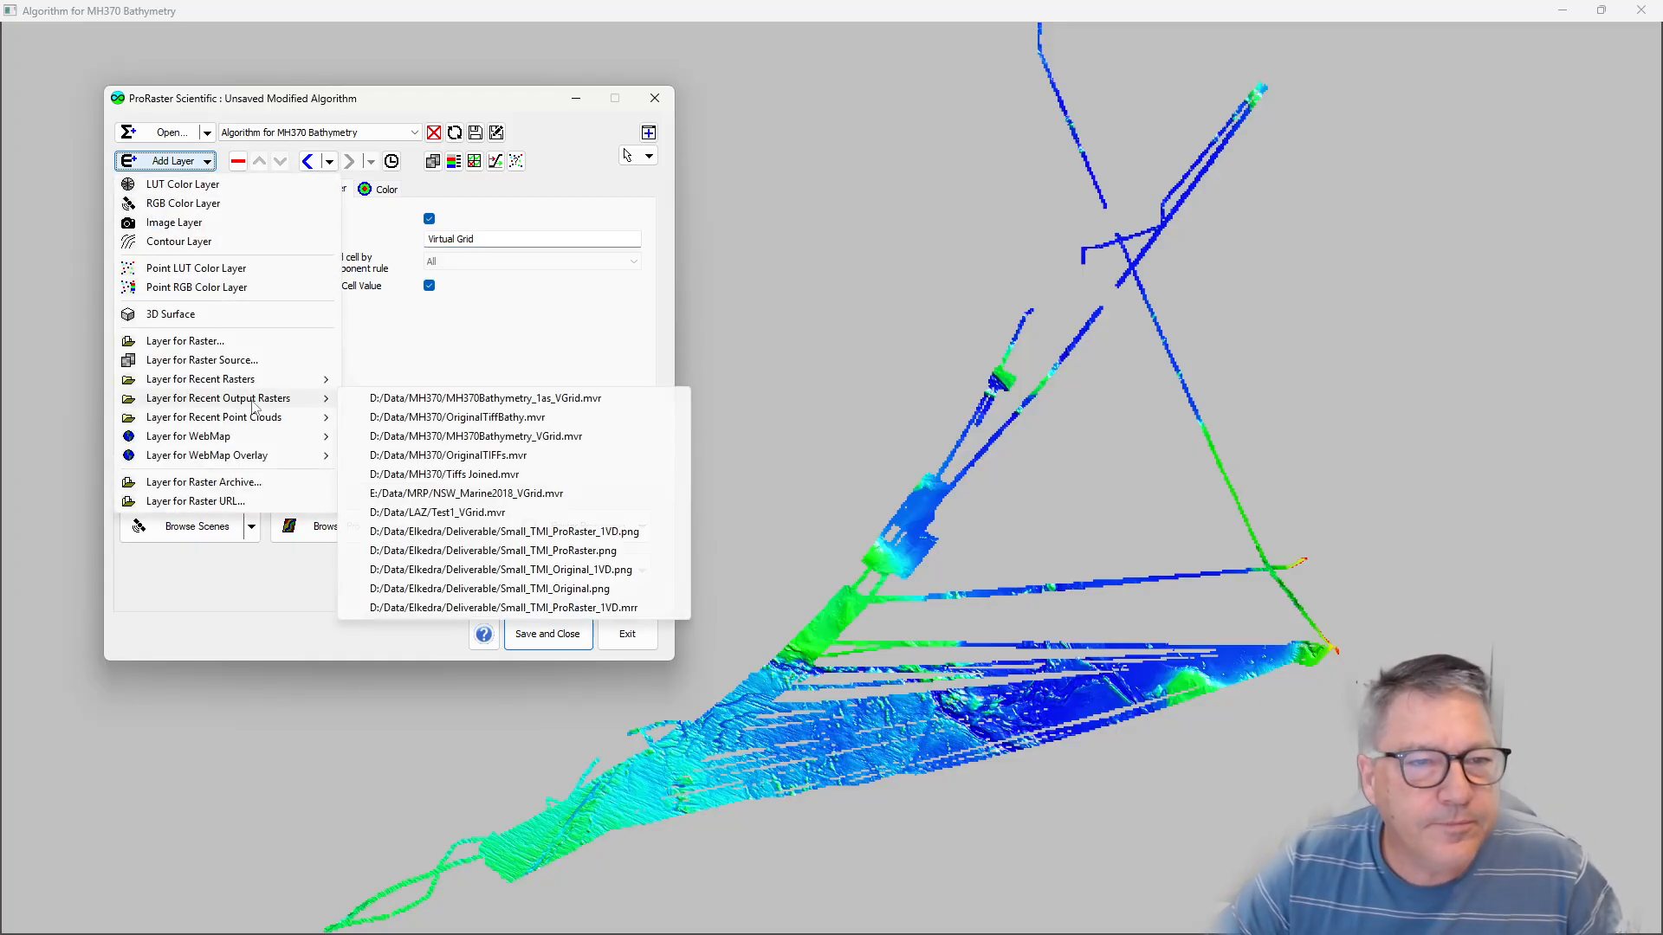
left_click(511, 418)
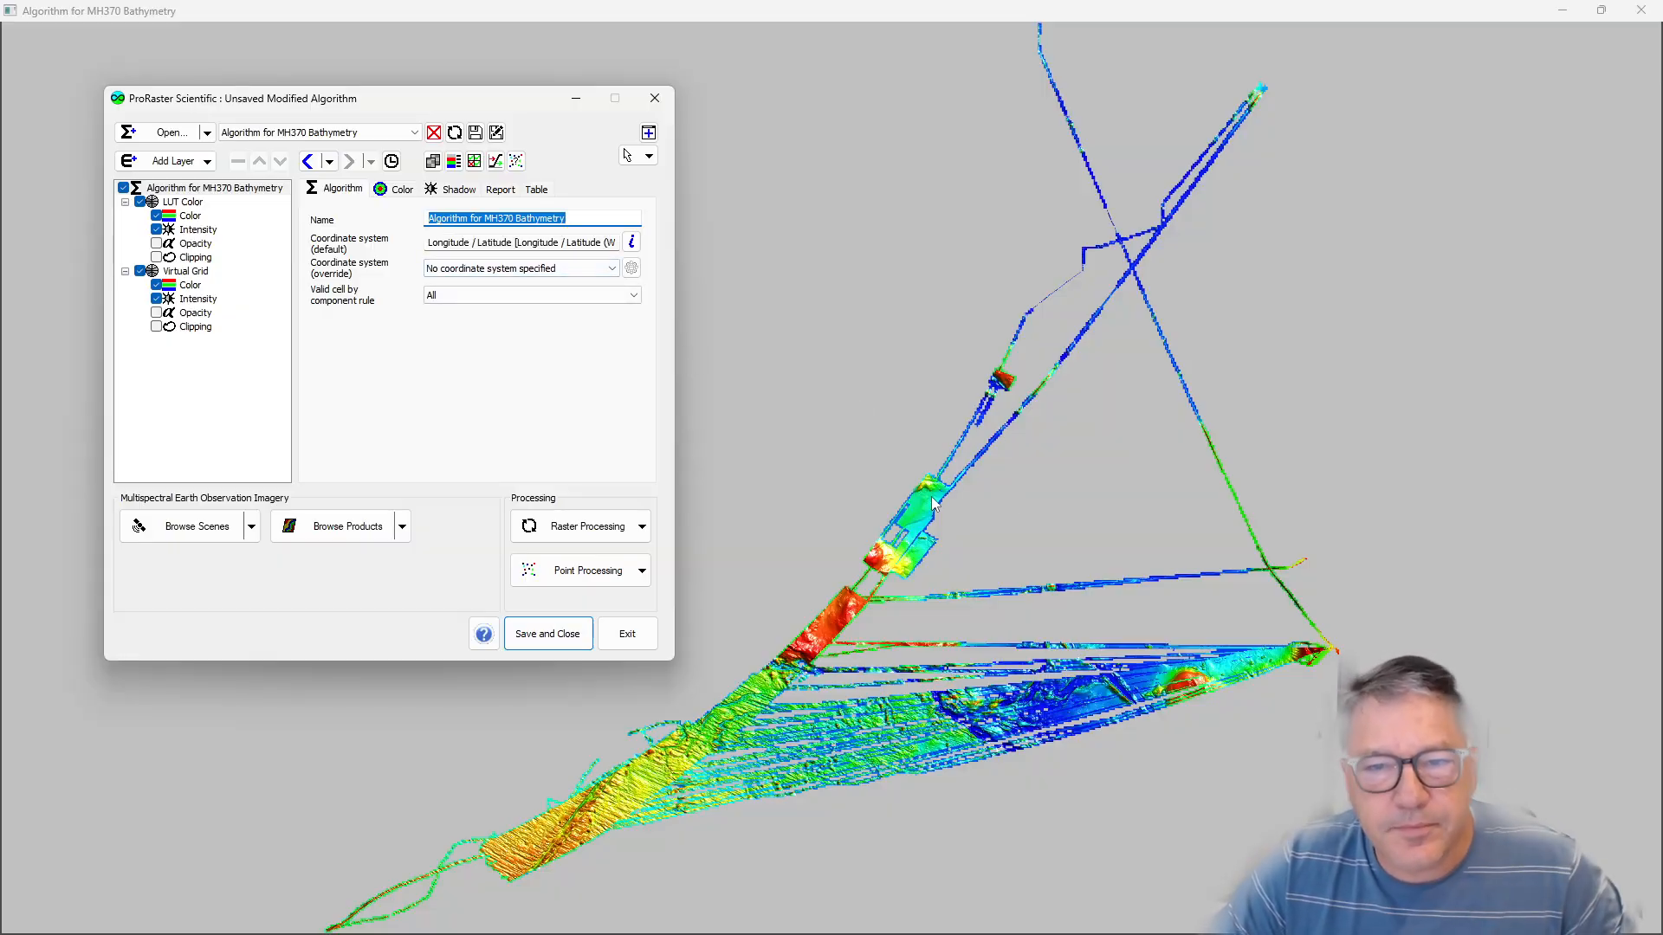
Enable Flip layer swapping over the isolated ridge to compare the original TIFF bathymetry with the virtual grid.
scroll(931, 545, "up", 10)
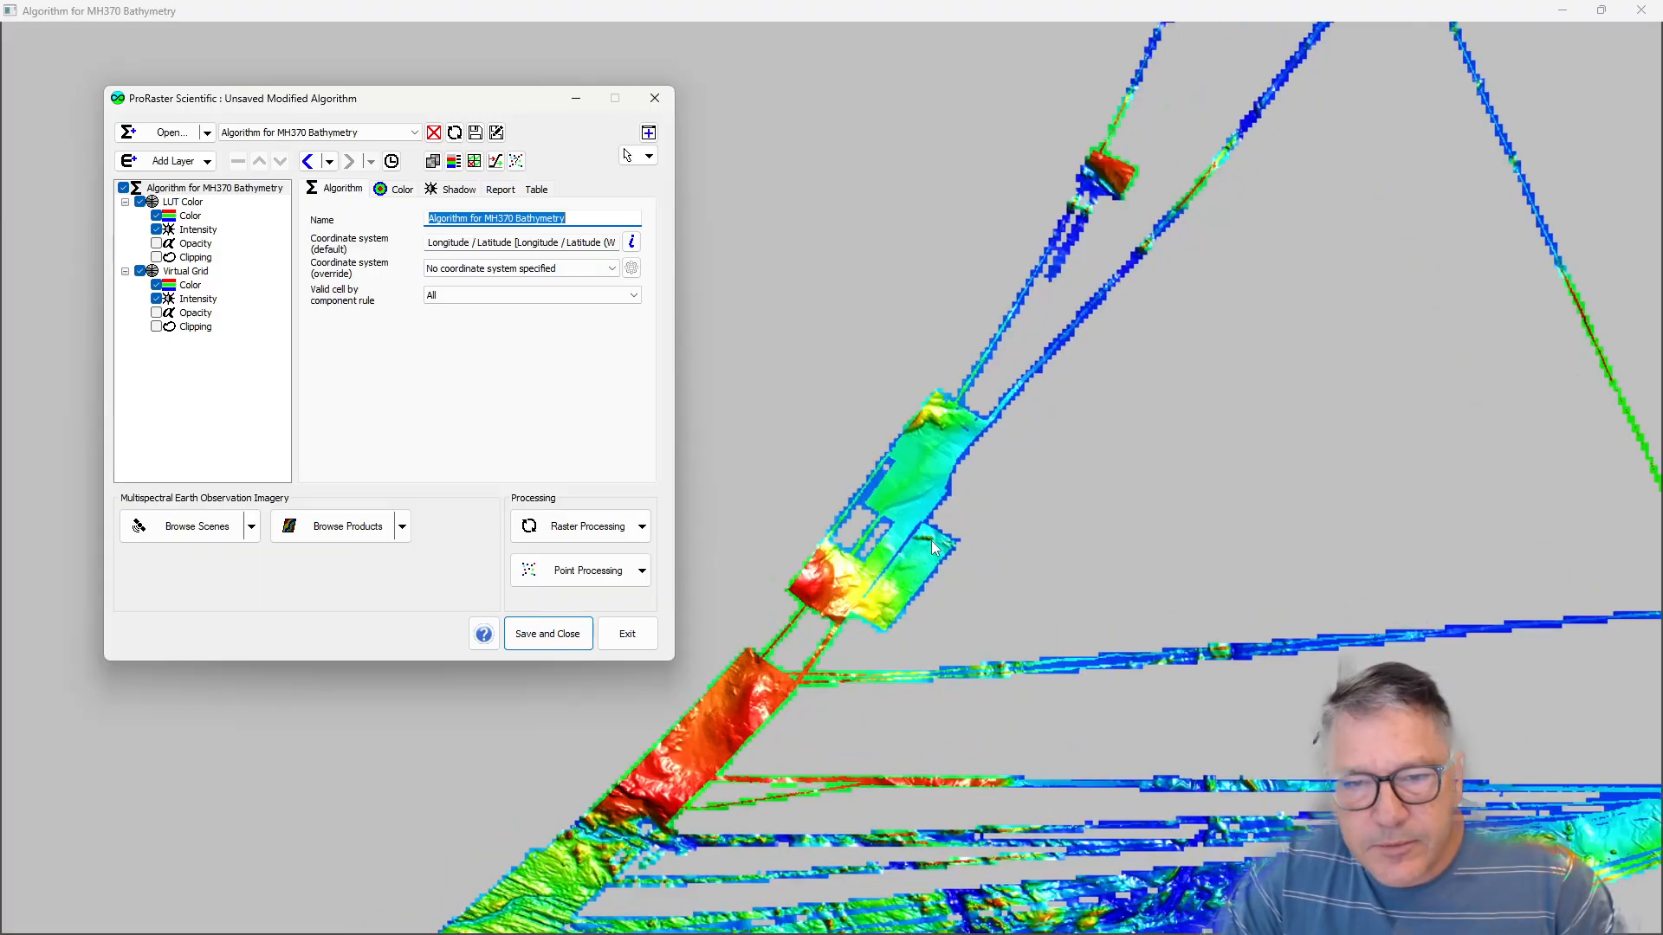
scroll(923, 543, "up", 10)
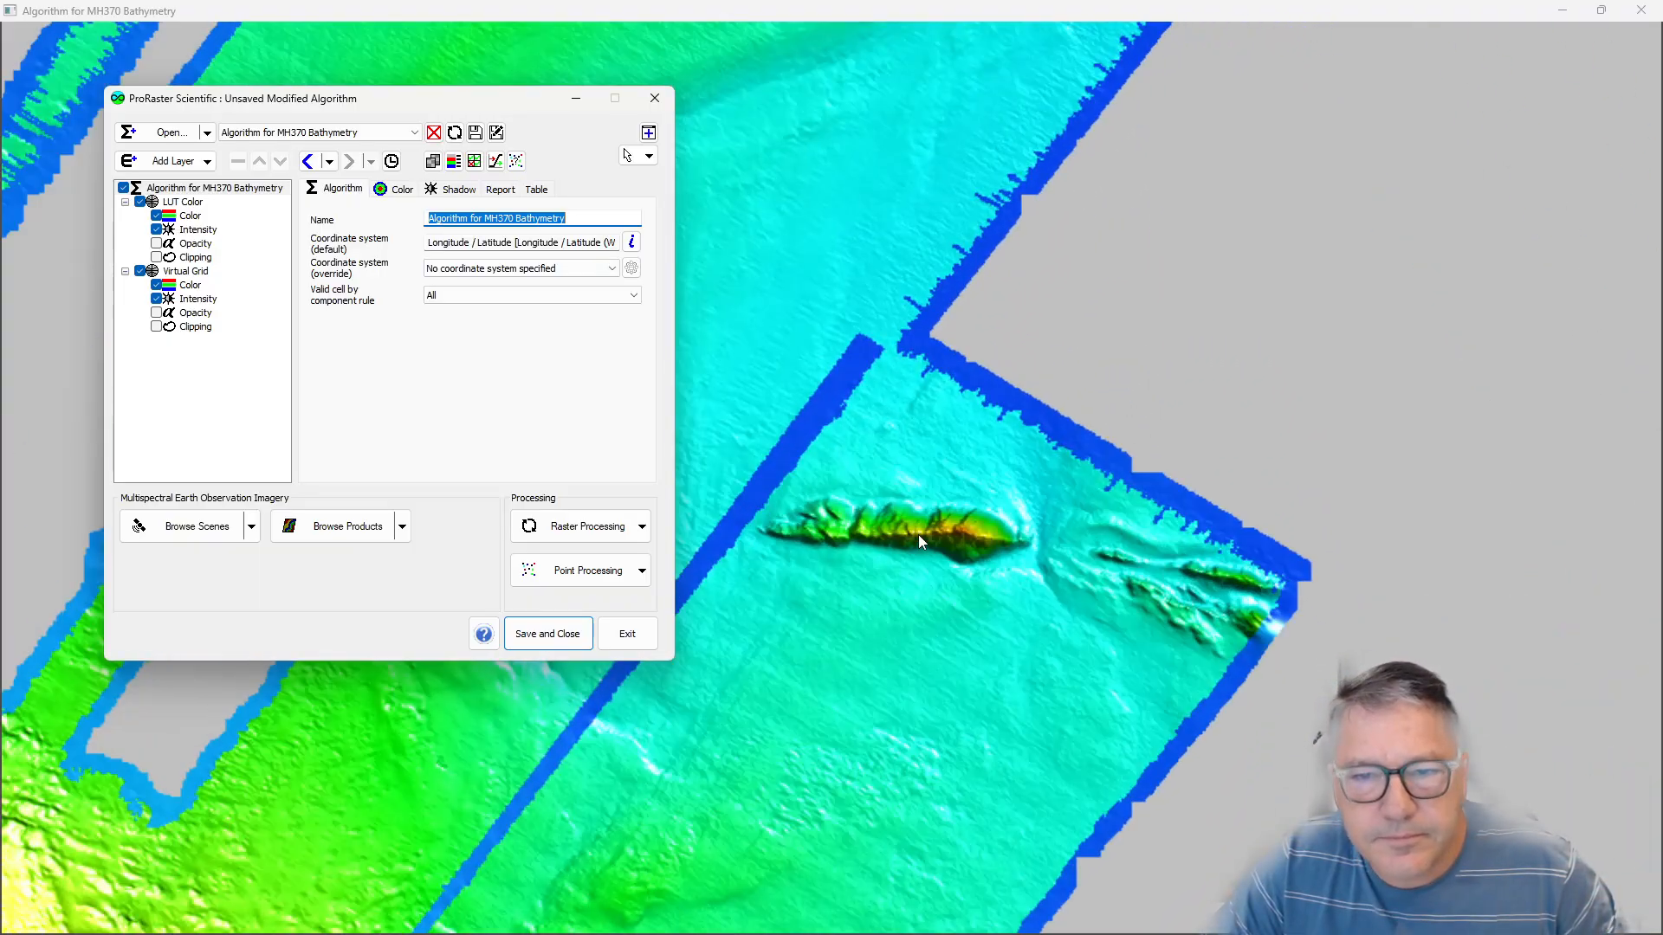
scroll(920, 532, "up", 5)
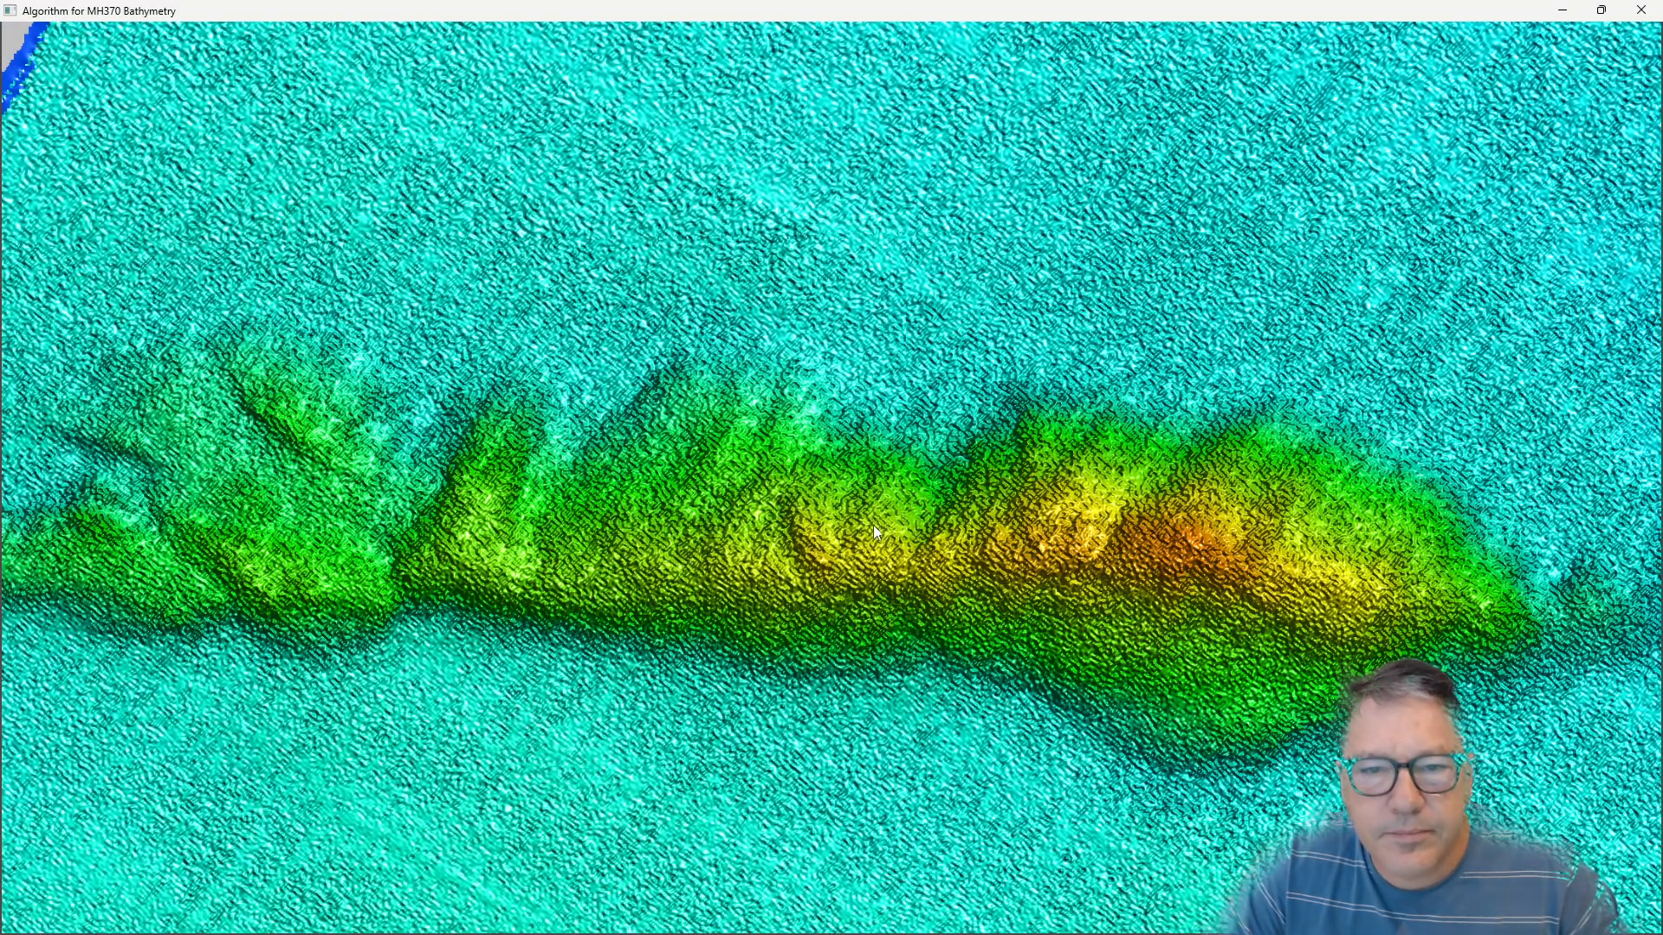
scroll(873, 520, "up", 5)
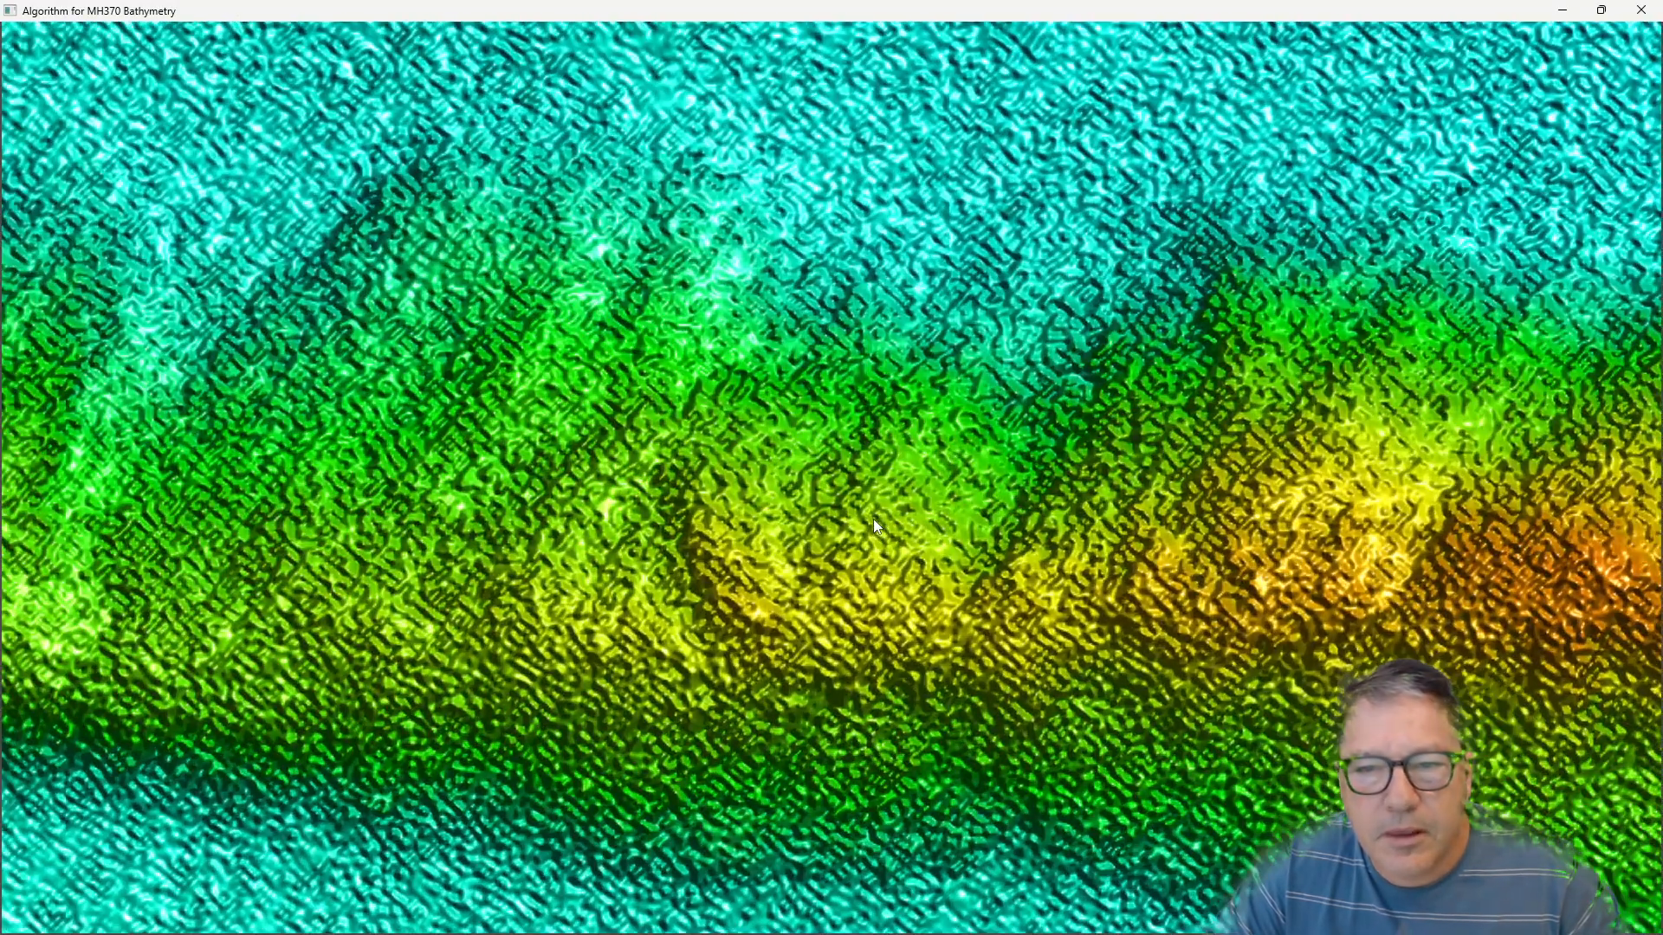
scroll(878, 420, "up", 4)
right_click(876, 430)
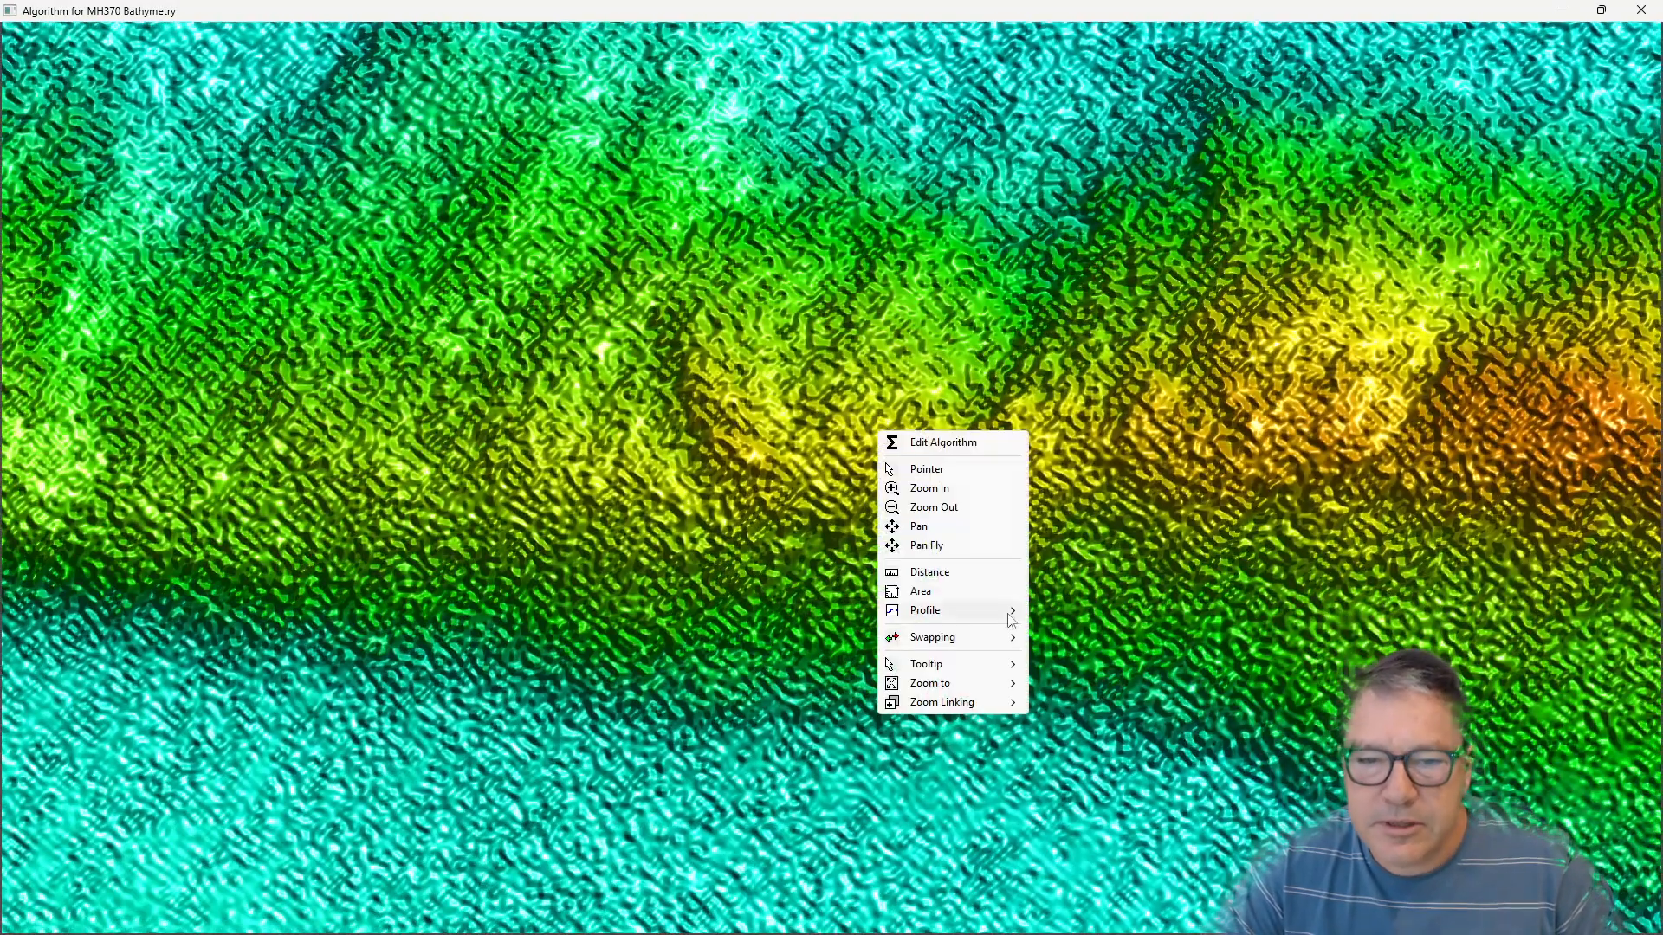
mouse_move(972, 639)
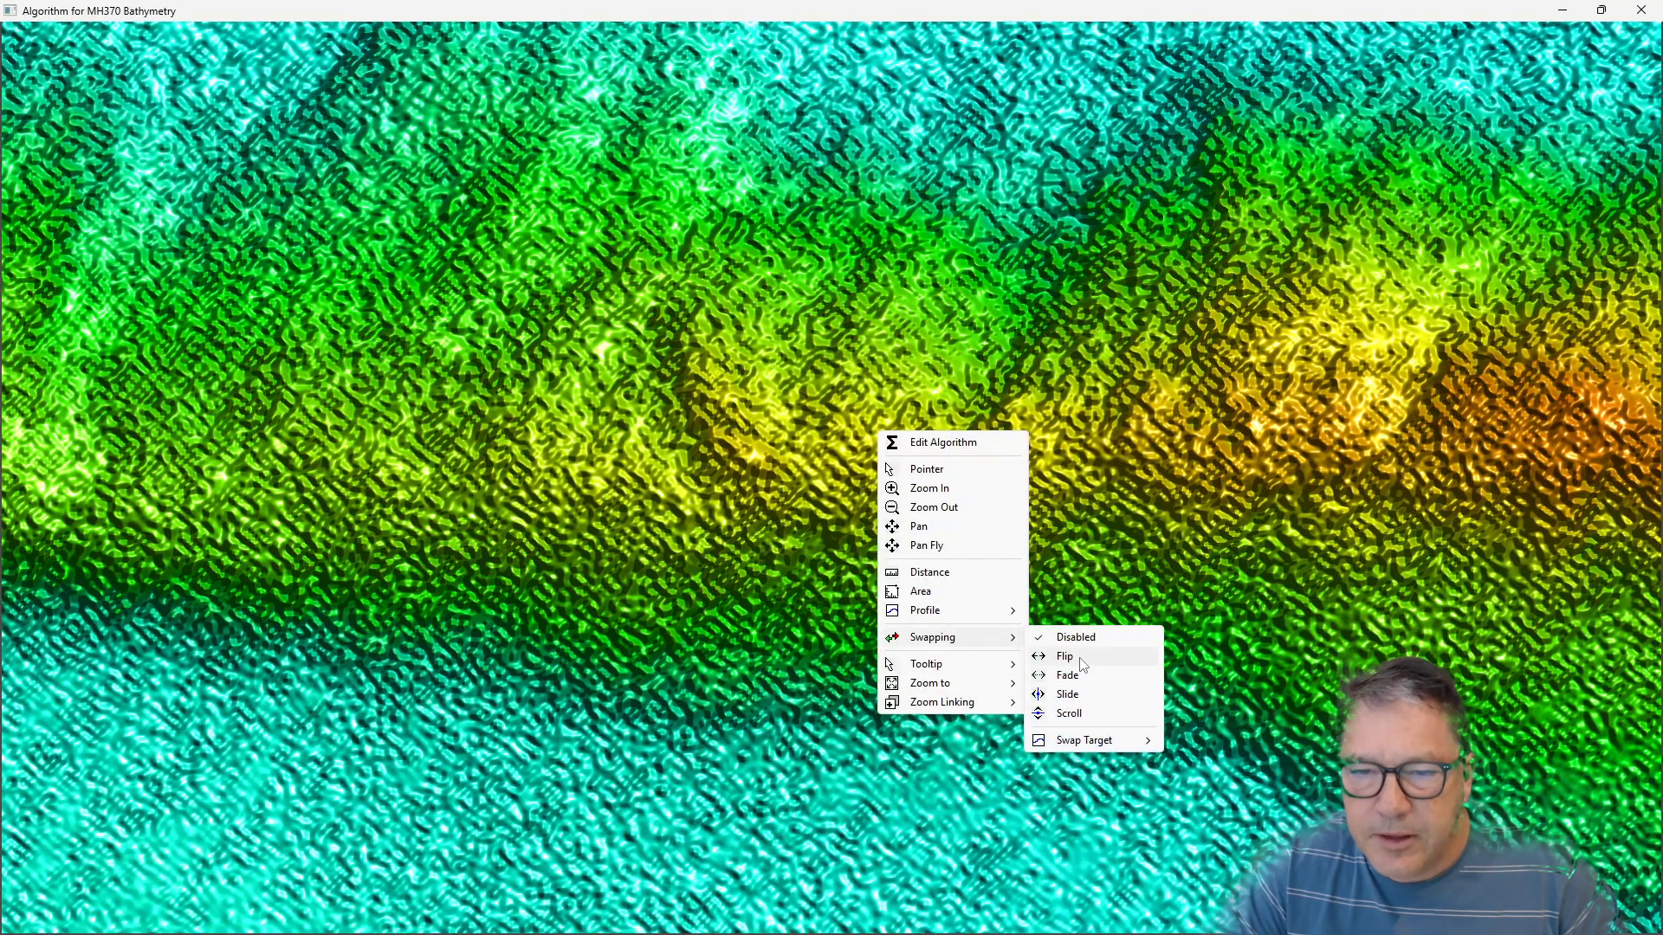
left_click(1051, 656)
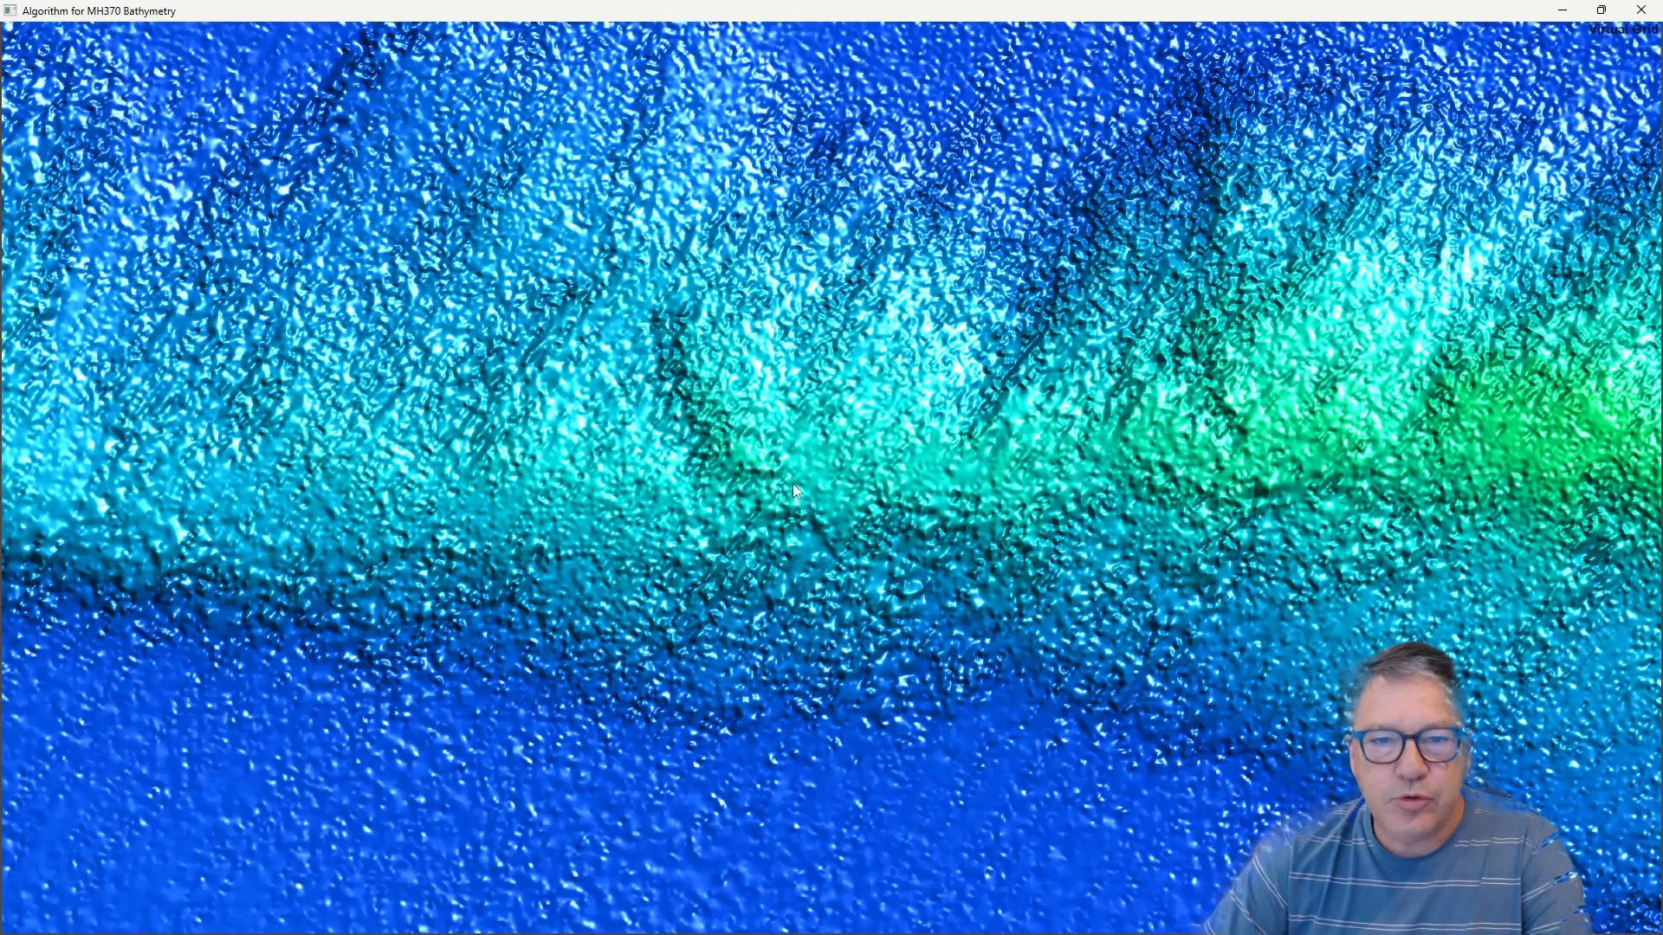
Edit the algorithm to remove the LUT Color layer, keeping only Virtual Grid, and move the editor clear of the map.
right_click(823, 480)
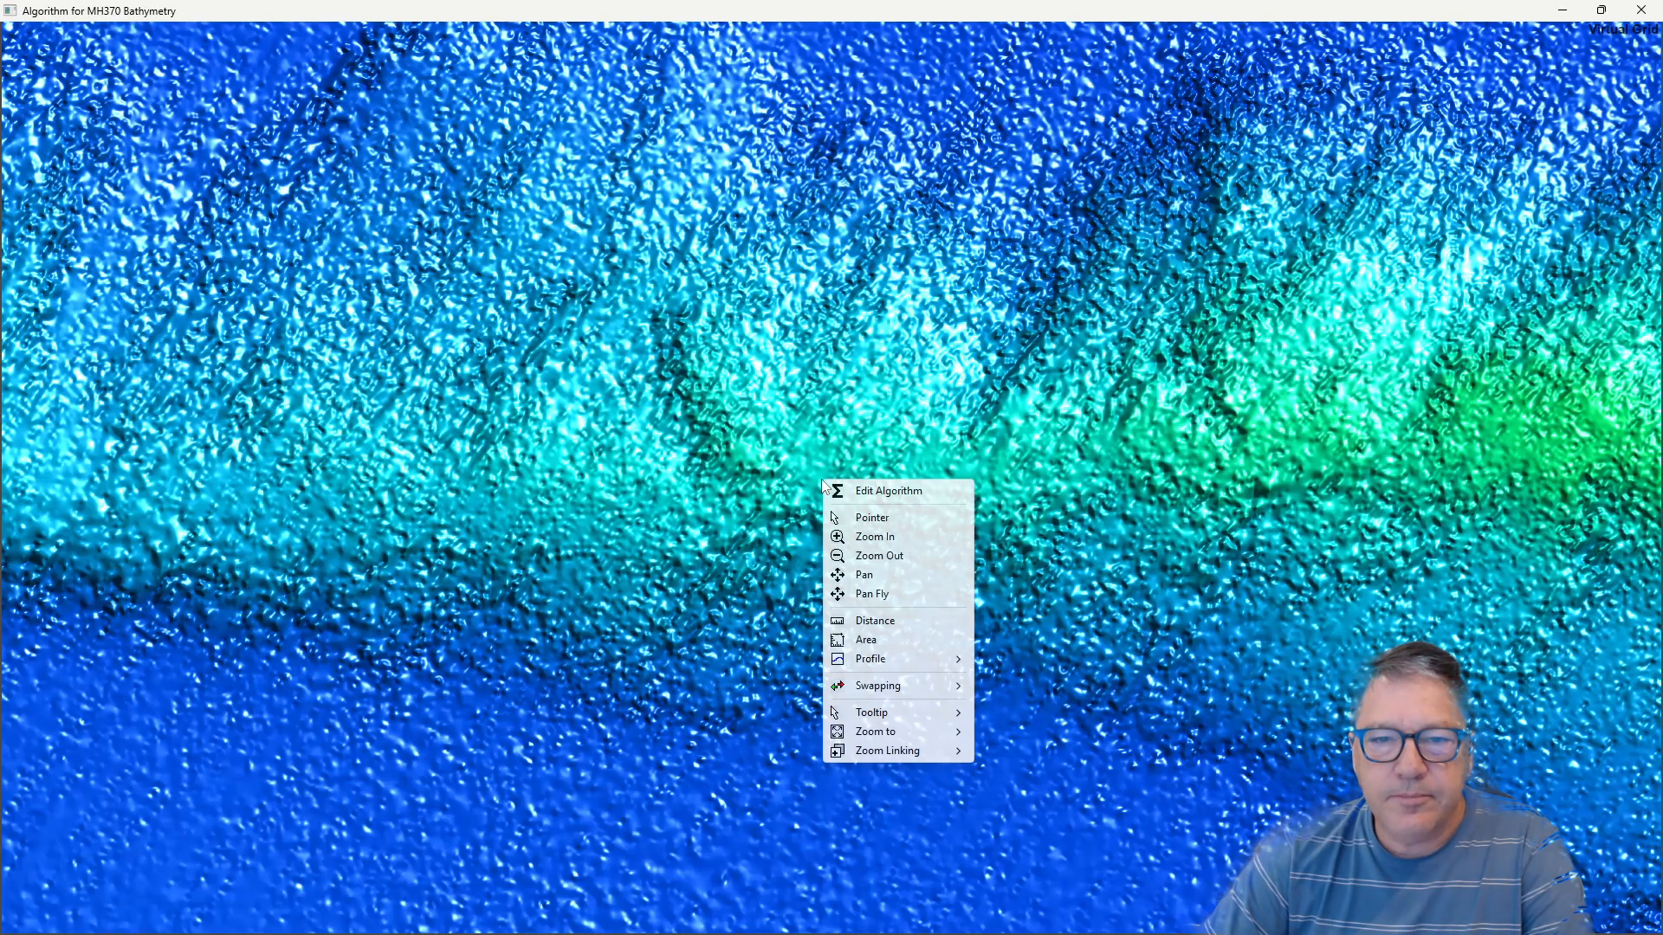
left_click(885, 491)
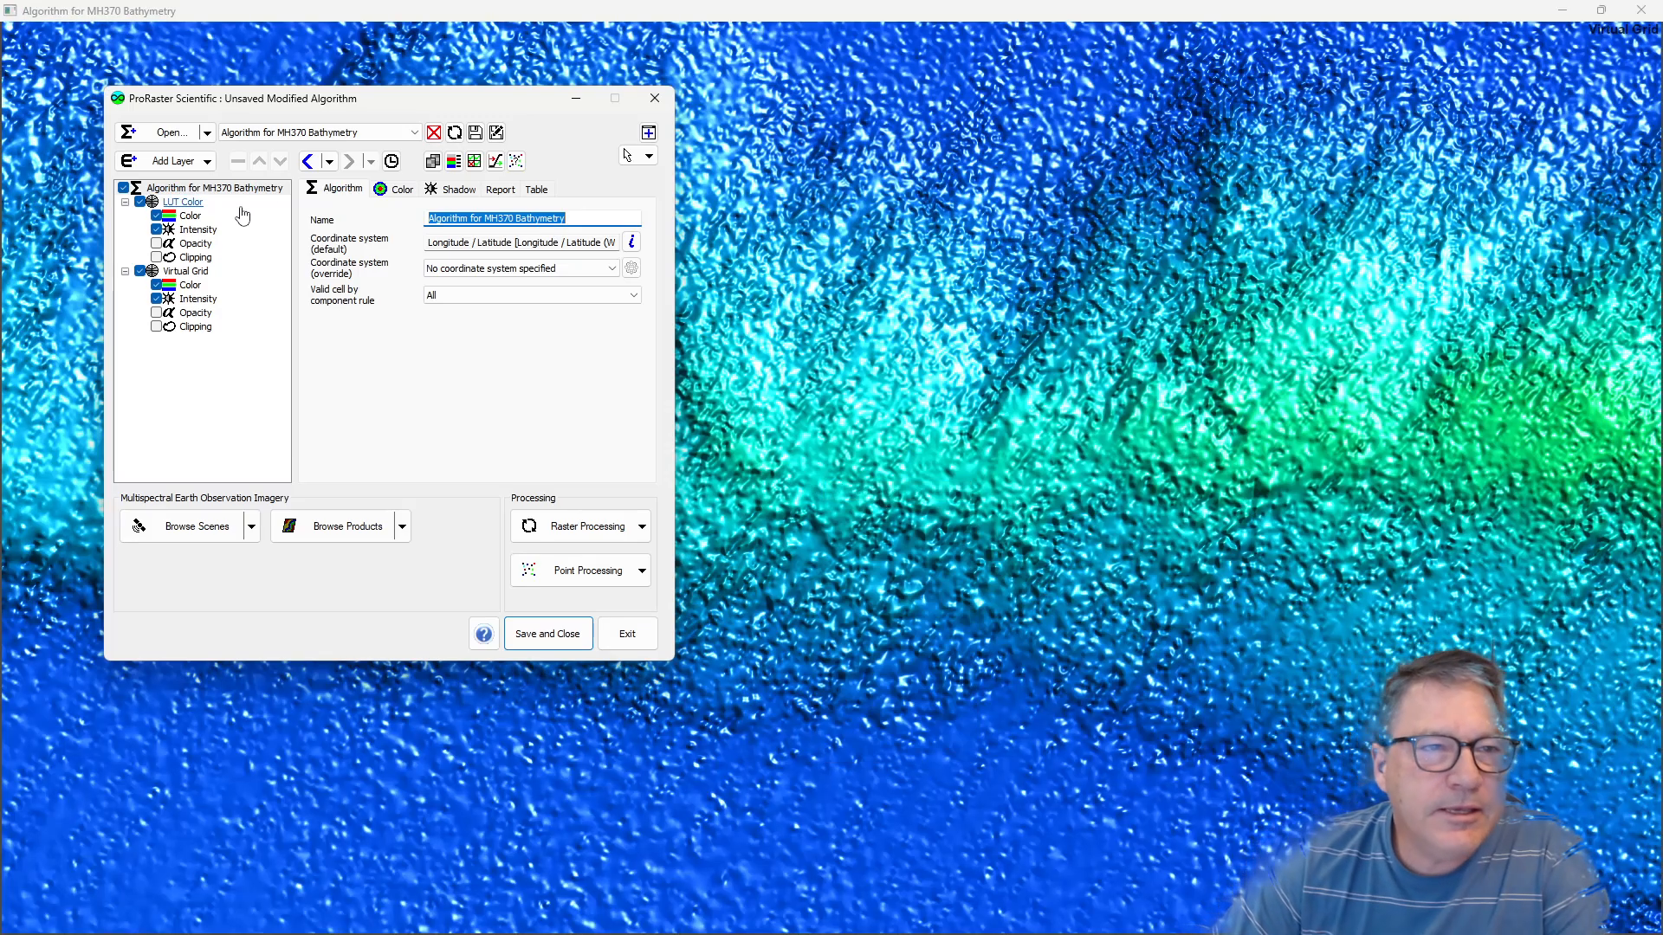
left_click(184, 202)
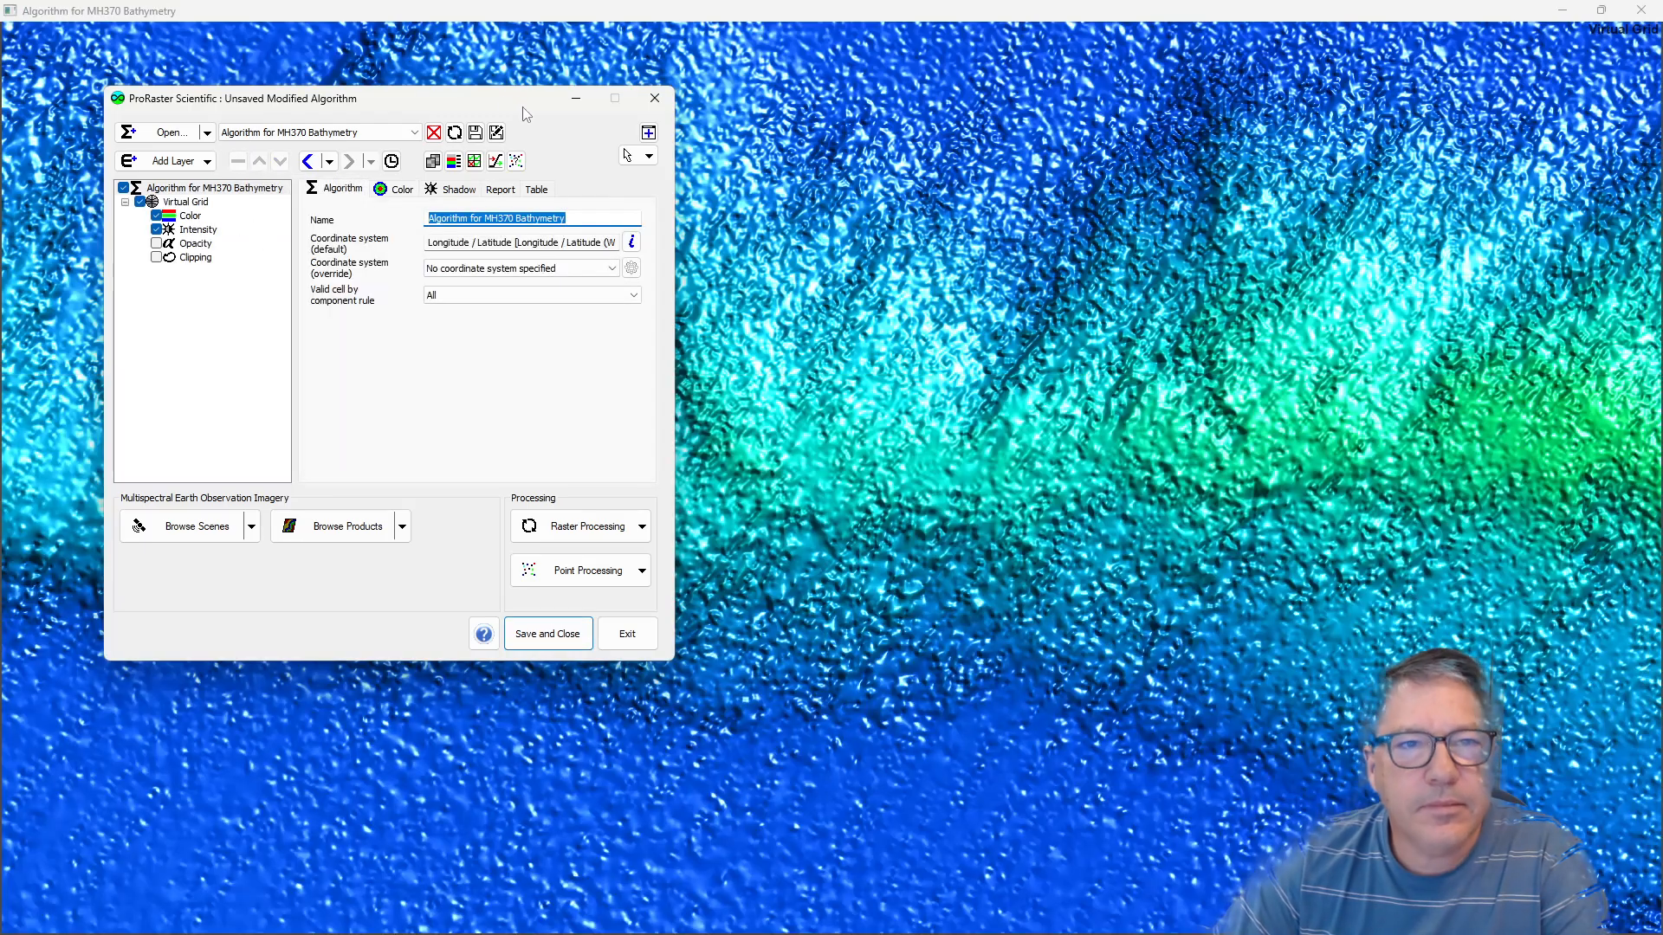
left_click_drag(495, 97, 1662, 277)
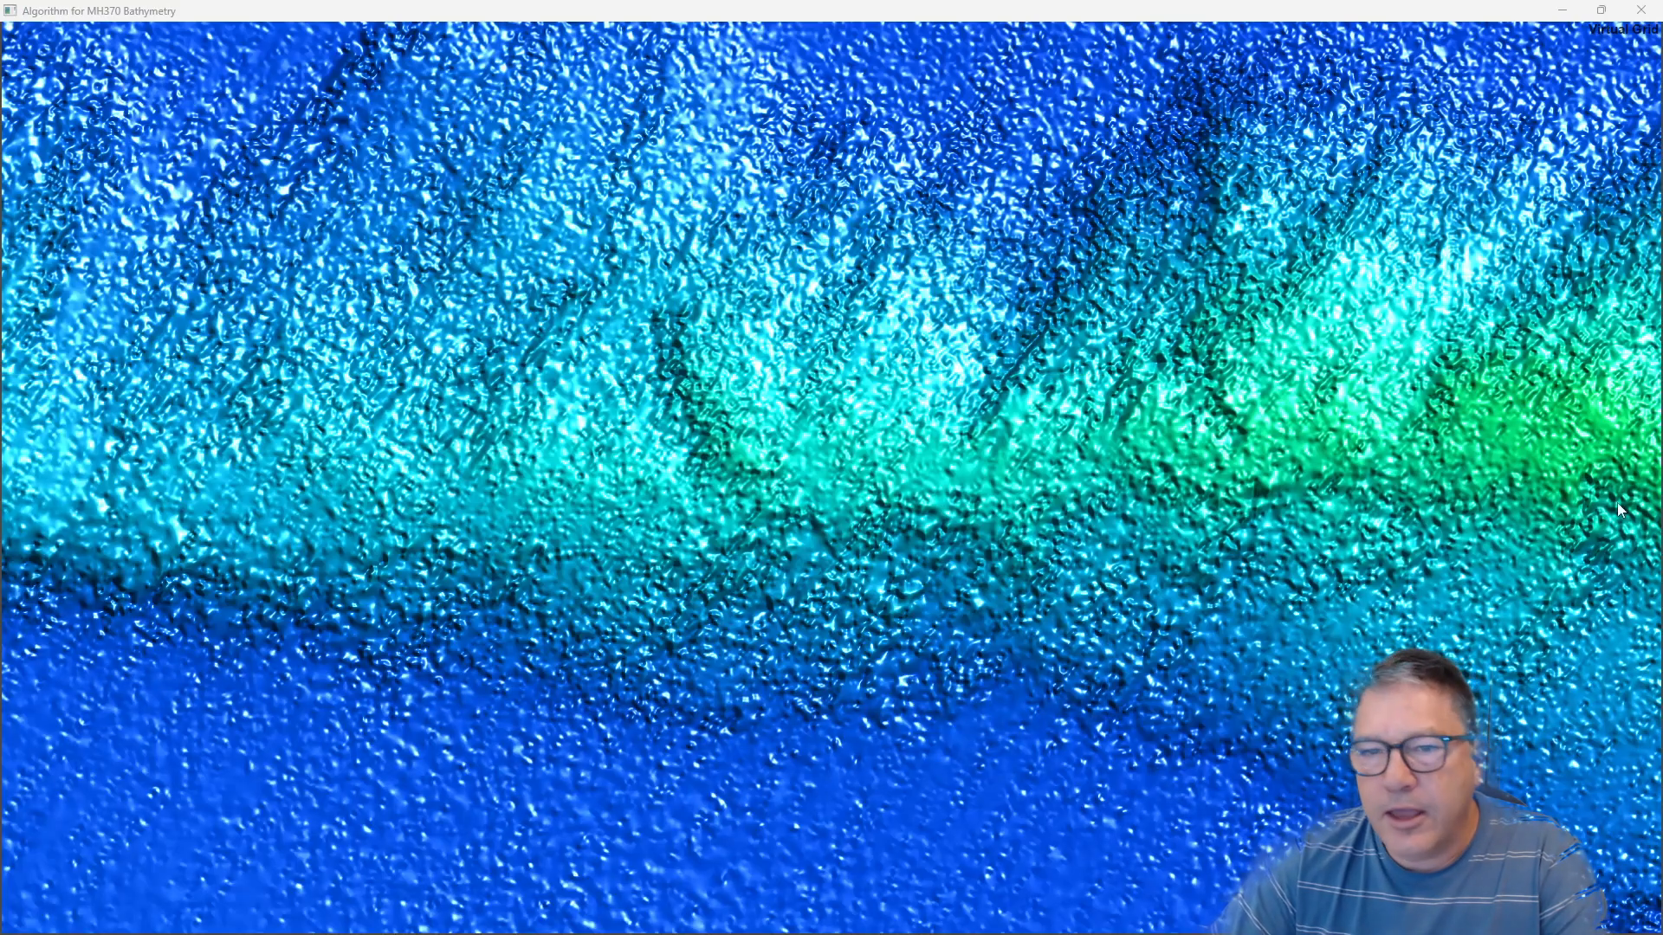
Examine the virtual grid's surface texture along the ridge's western end and over the slopes just north of it at close range.
scroll(903, 592, "down", 2)
left_click_drag(544, 634, 963, 469)
left_click_drag(470, 537, 852, 480)
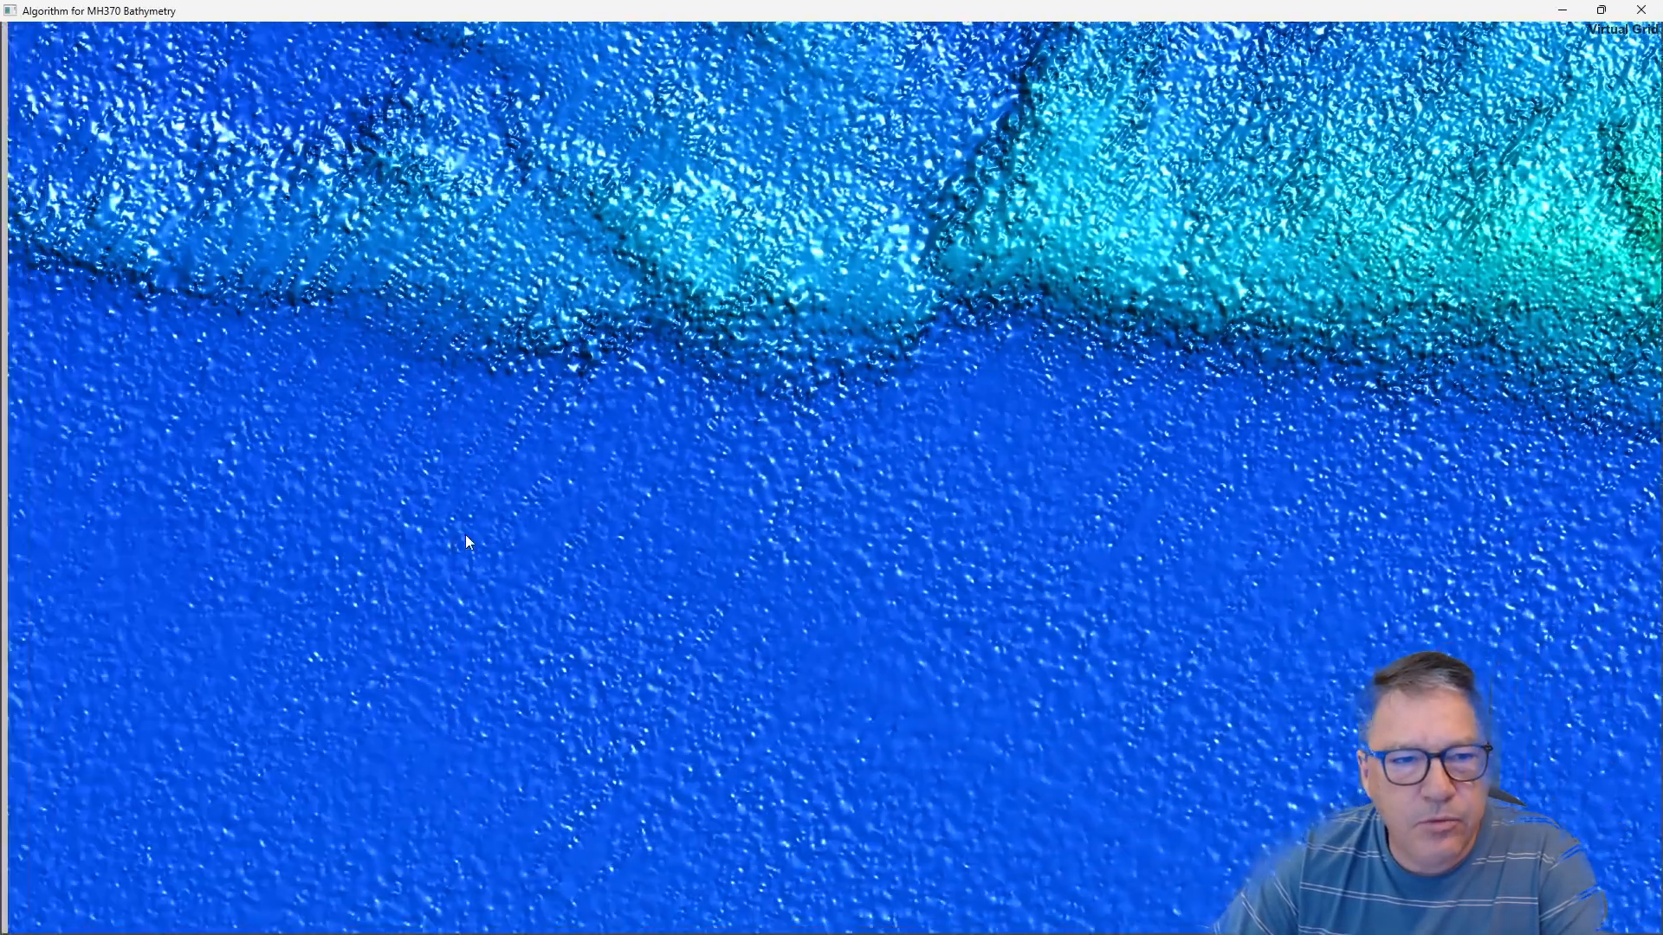
left_click_drag(466, 536, 752, 494)
scroll(638, 575, "down", 2)
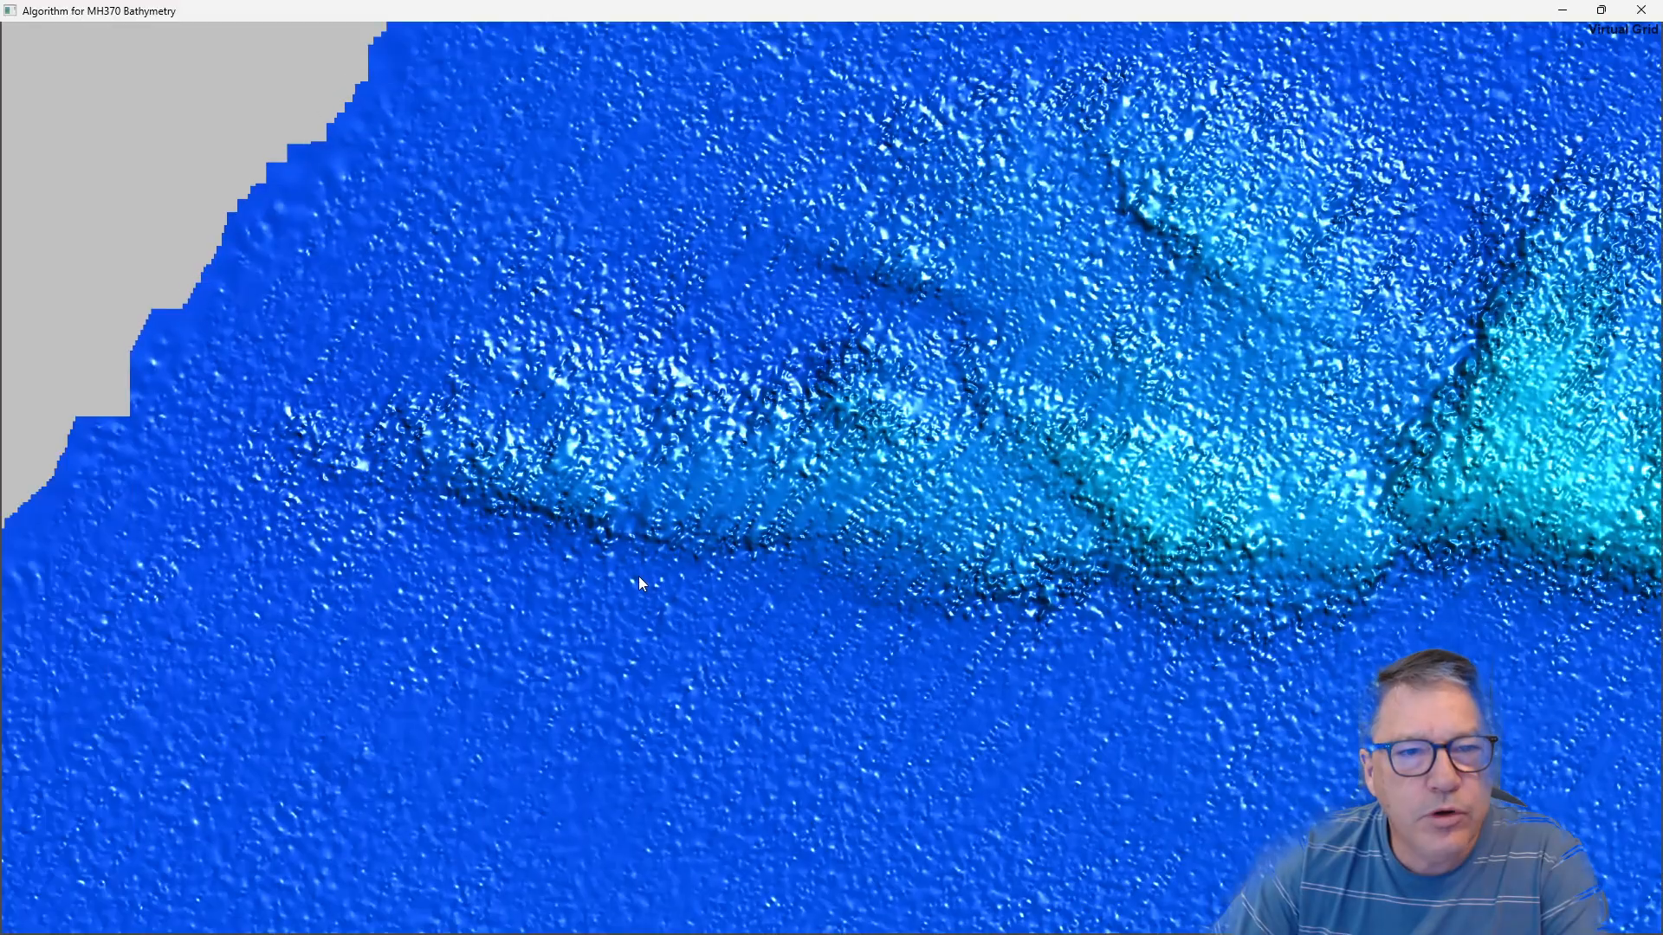
scroll(707, 383, "up", 4)
scroll(707, 384, "up", 1)
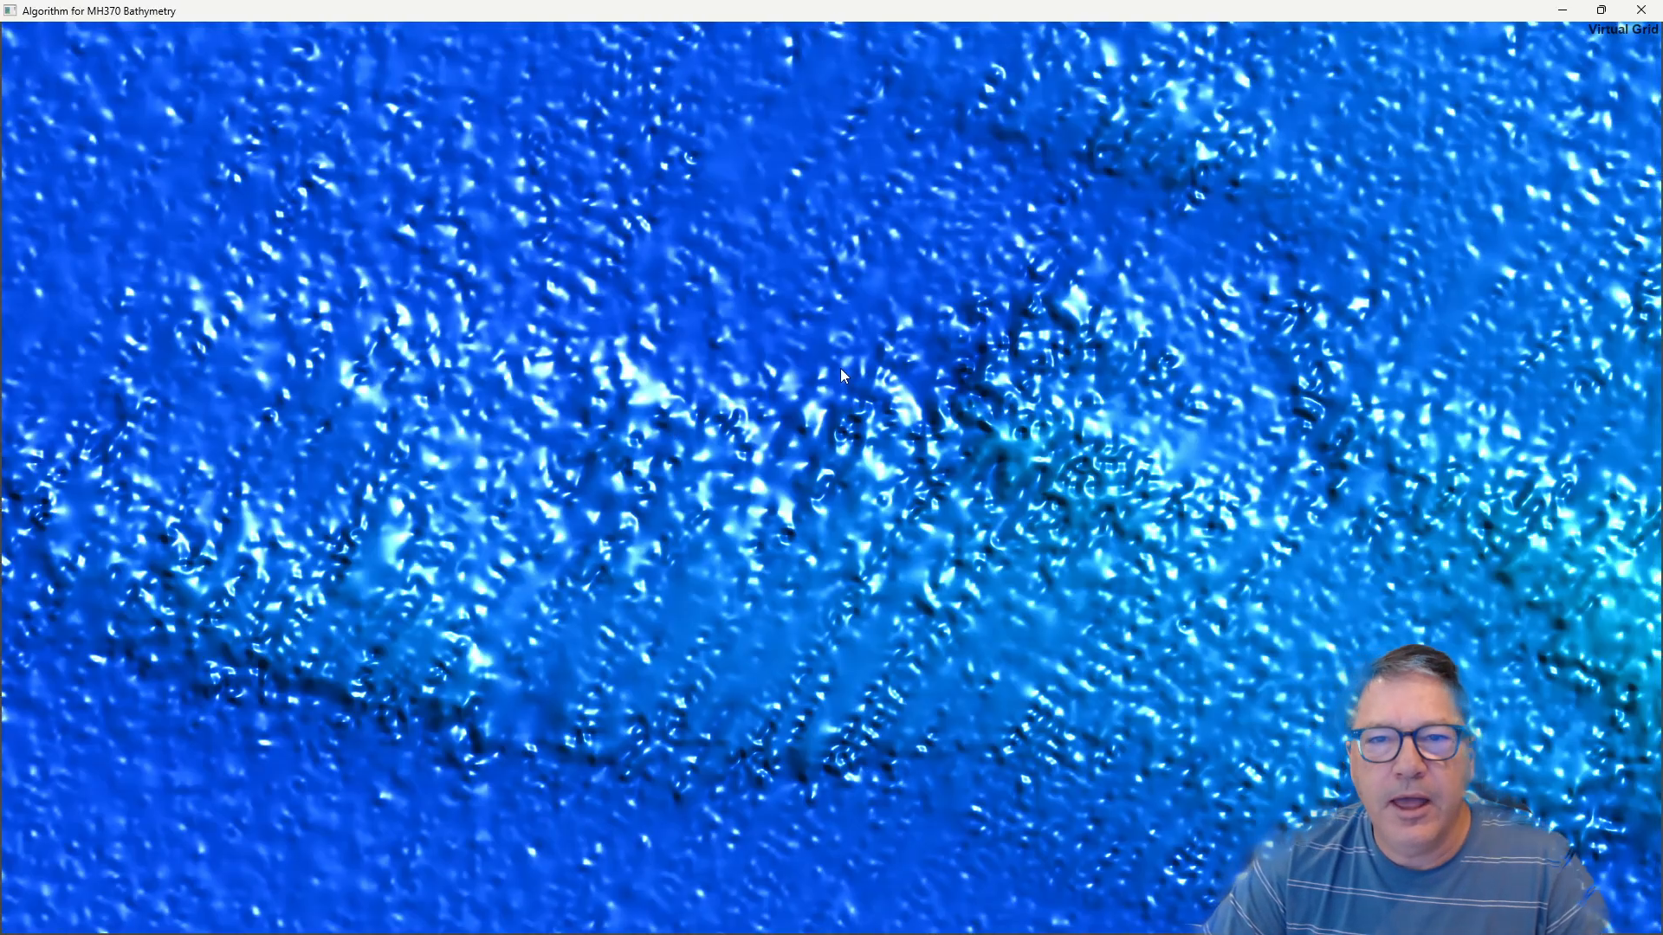
left_click_drag(840, 368, 763, 492)
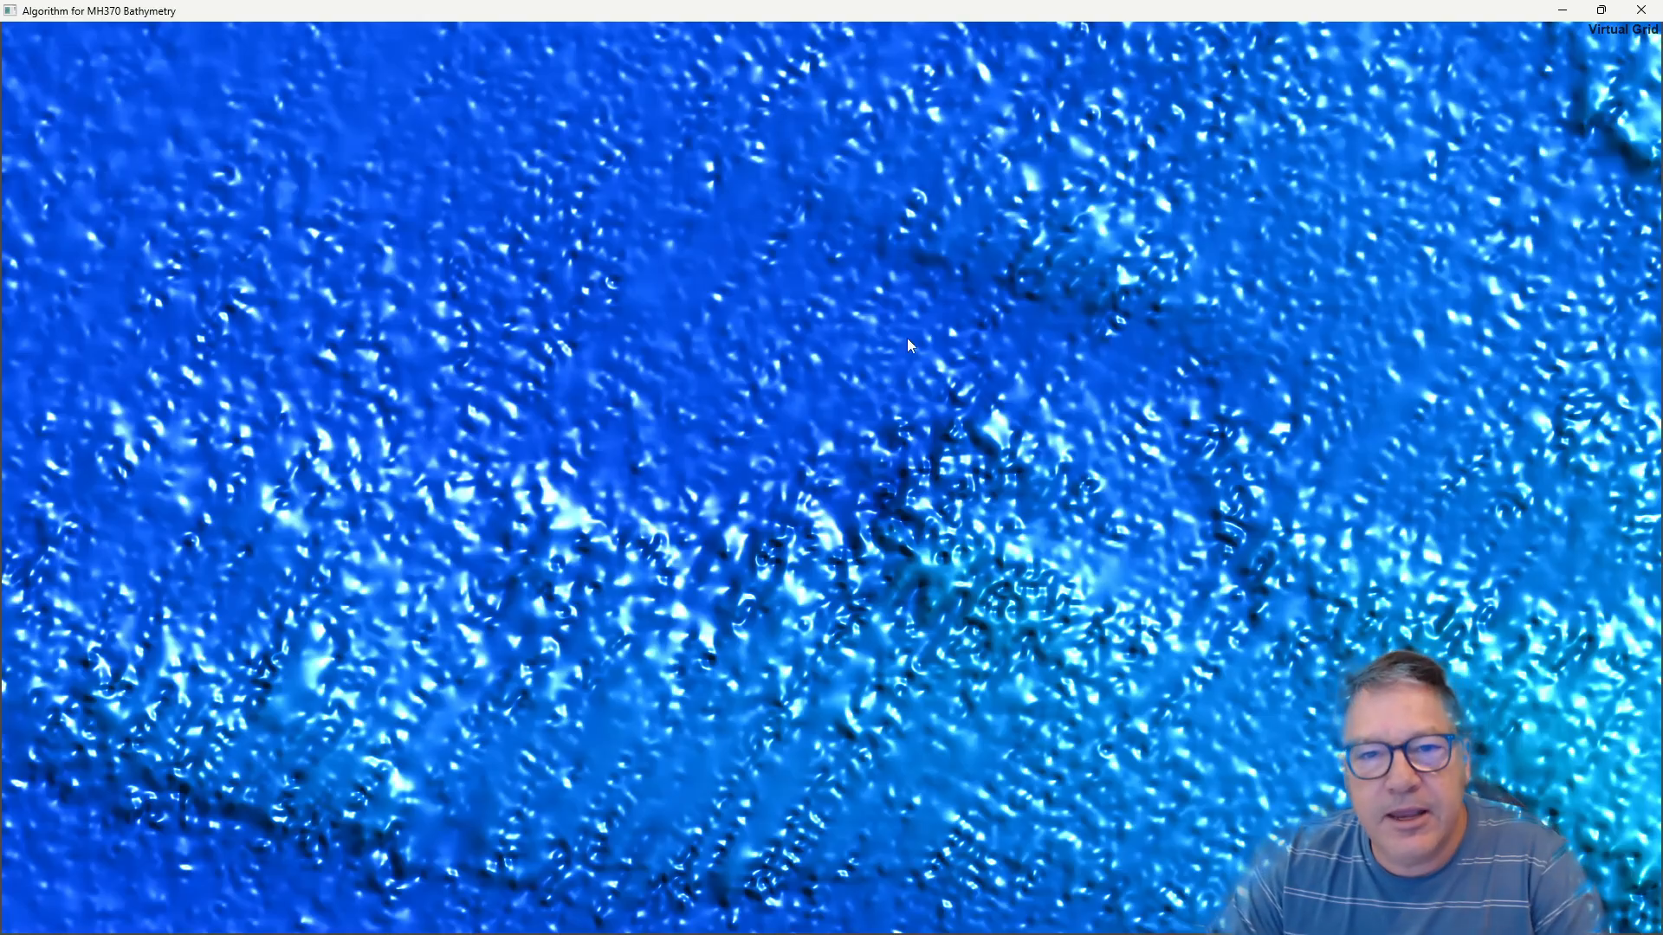
left_click_drag(907, 338, 769, 580)
left_click_drag(916, 398, 790, 617)
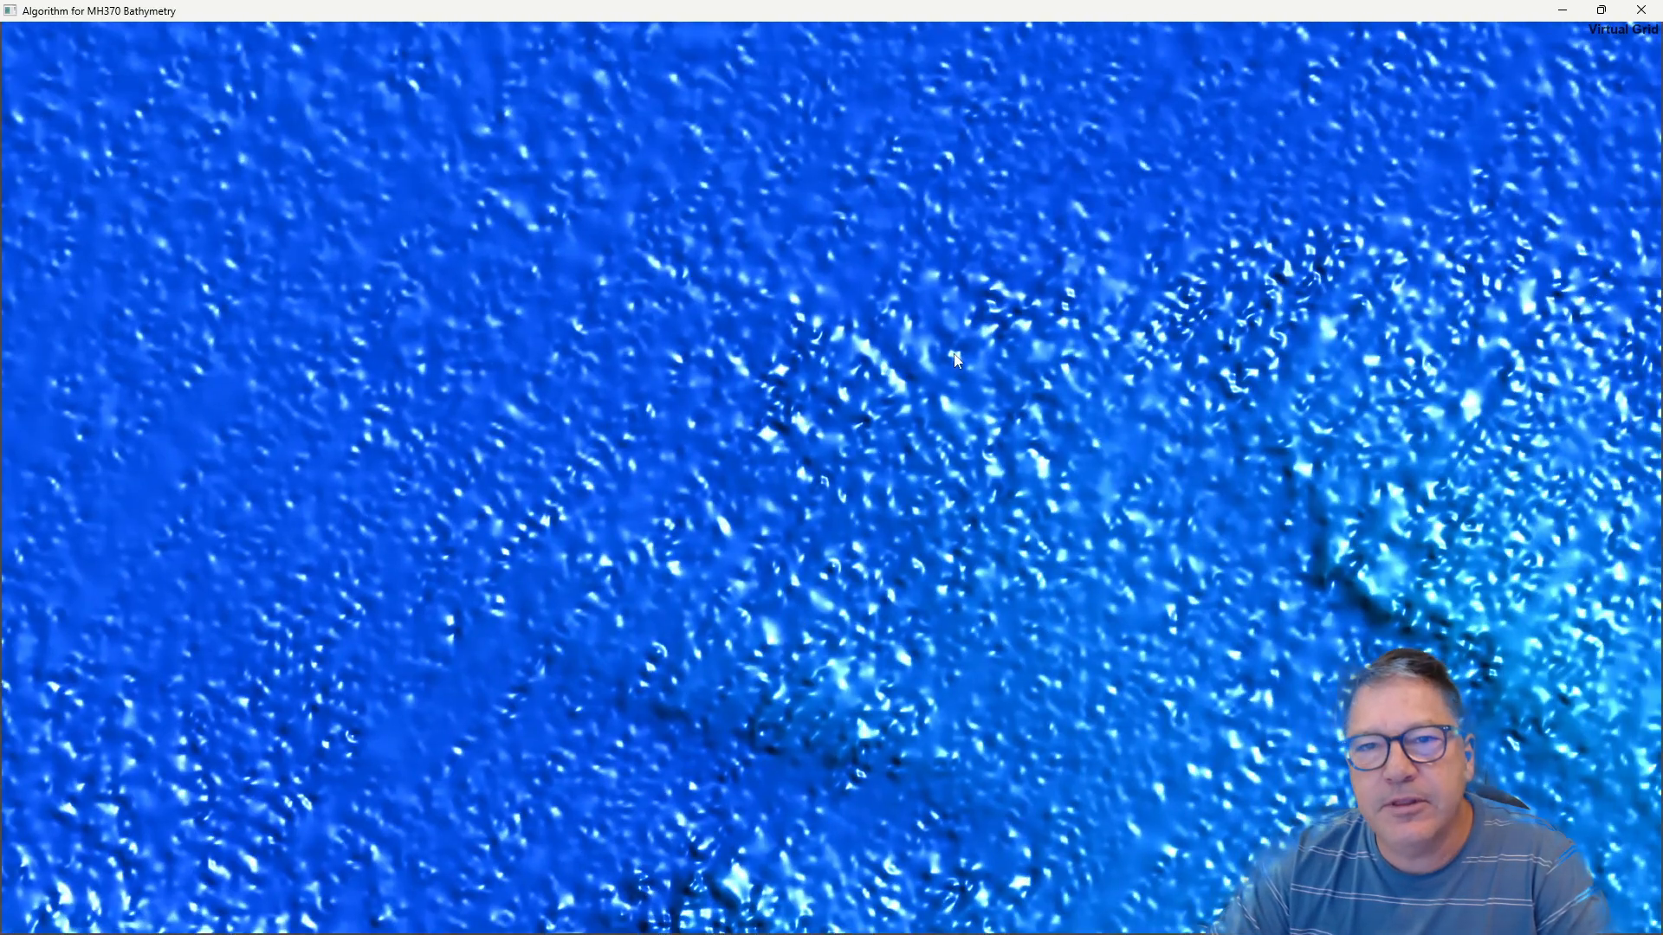
left_click_drag(954, 354, 753, 593)
Examine the virtual grid over the flat seafloor north of the ridge and the southwestern survey blocks, and return to the full survey extent.
scroll(957, 362, "down", 5)
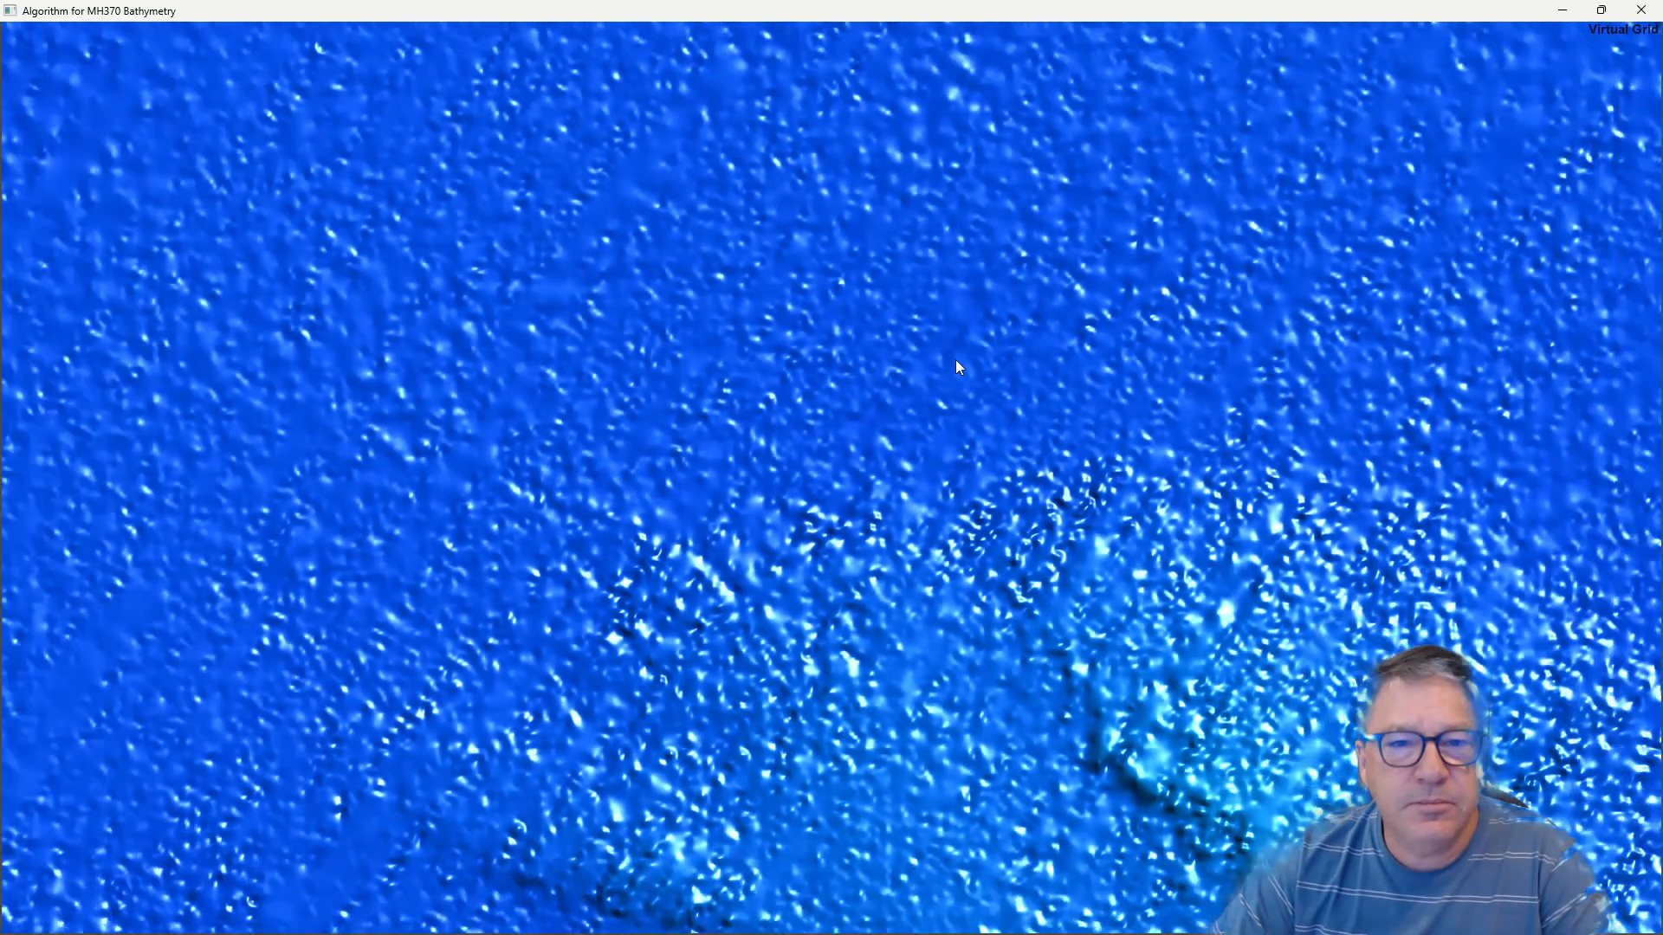
left_click_drag(1055, 331, 869, 495)
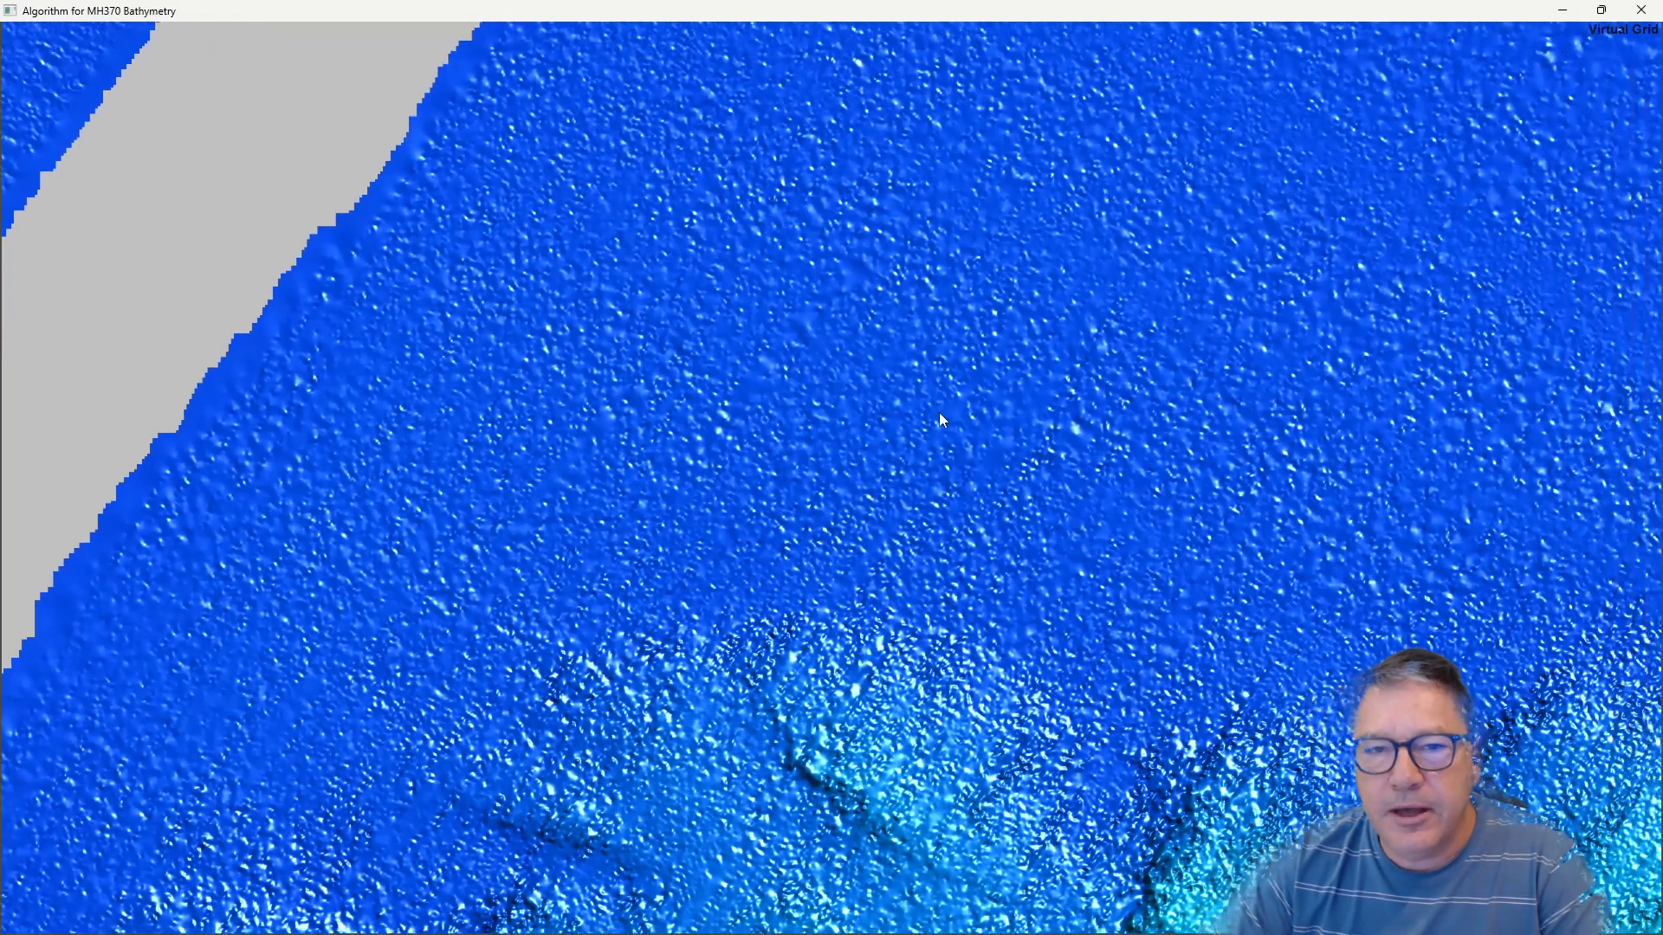
left_click_drag(939, 413, 863, 483)
scroll(861, 475, "down", 3)
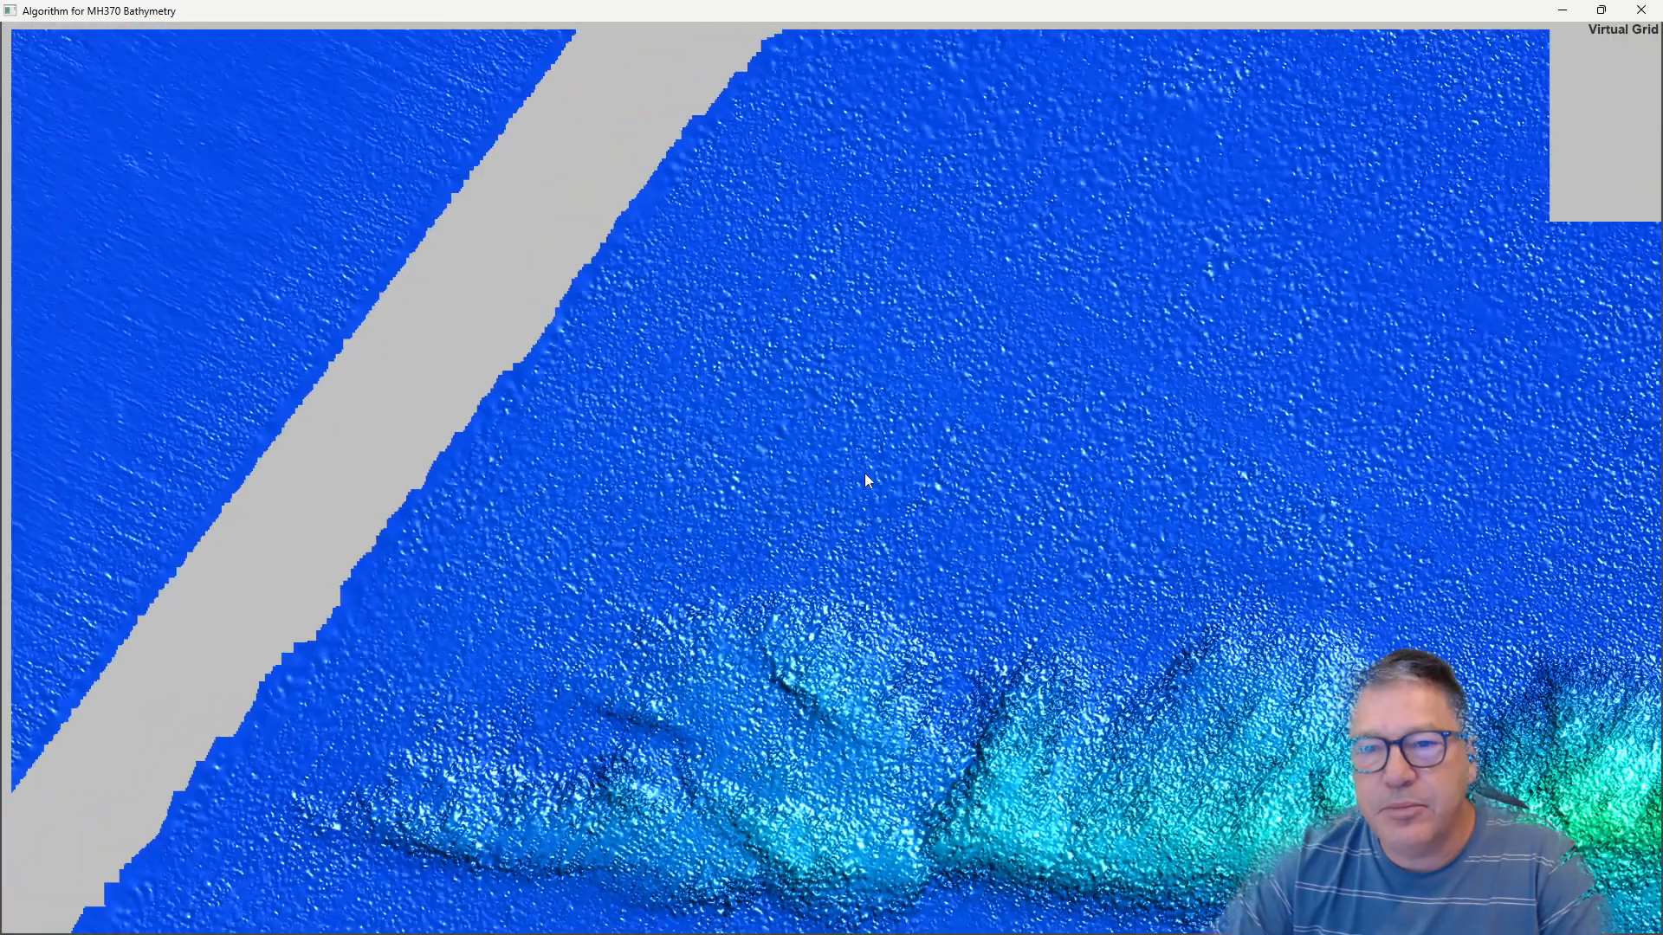
scroll(865, 471, "down", 2)
left_click_drag(1017, 381, 769, 452)
left_click_drag(1005, 364, 792, 450)
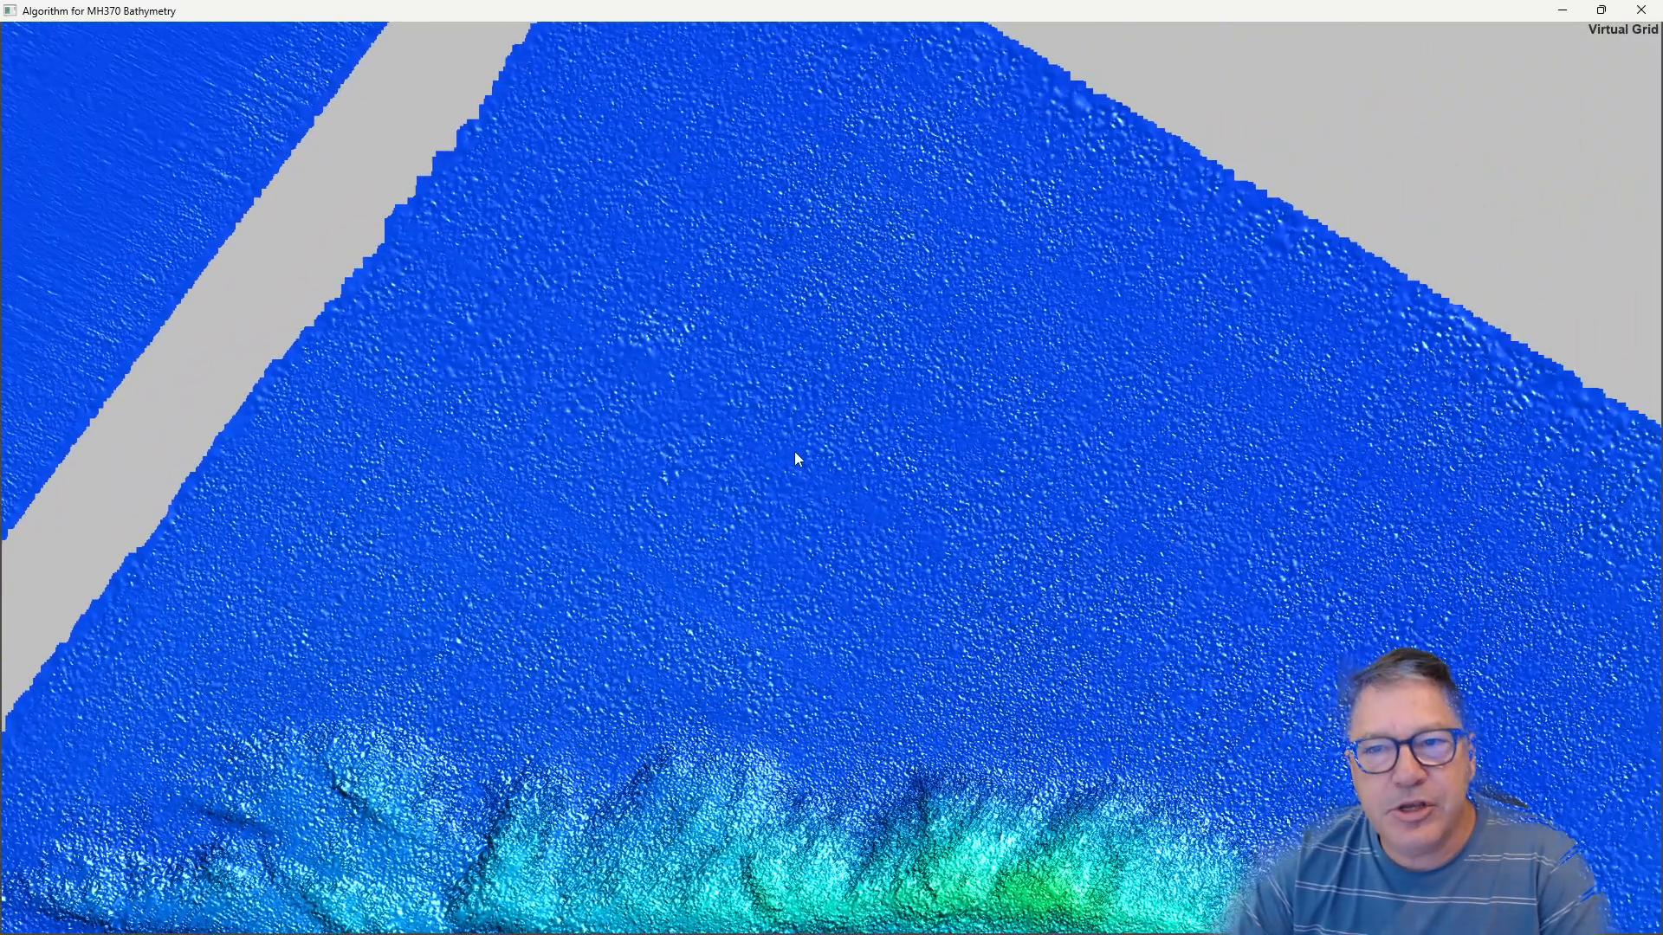
scroll(786, 520, "down", 5)
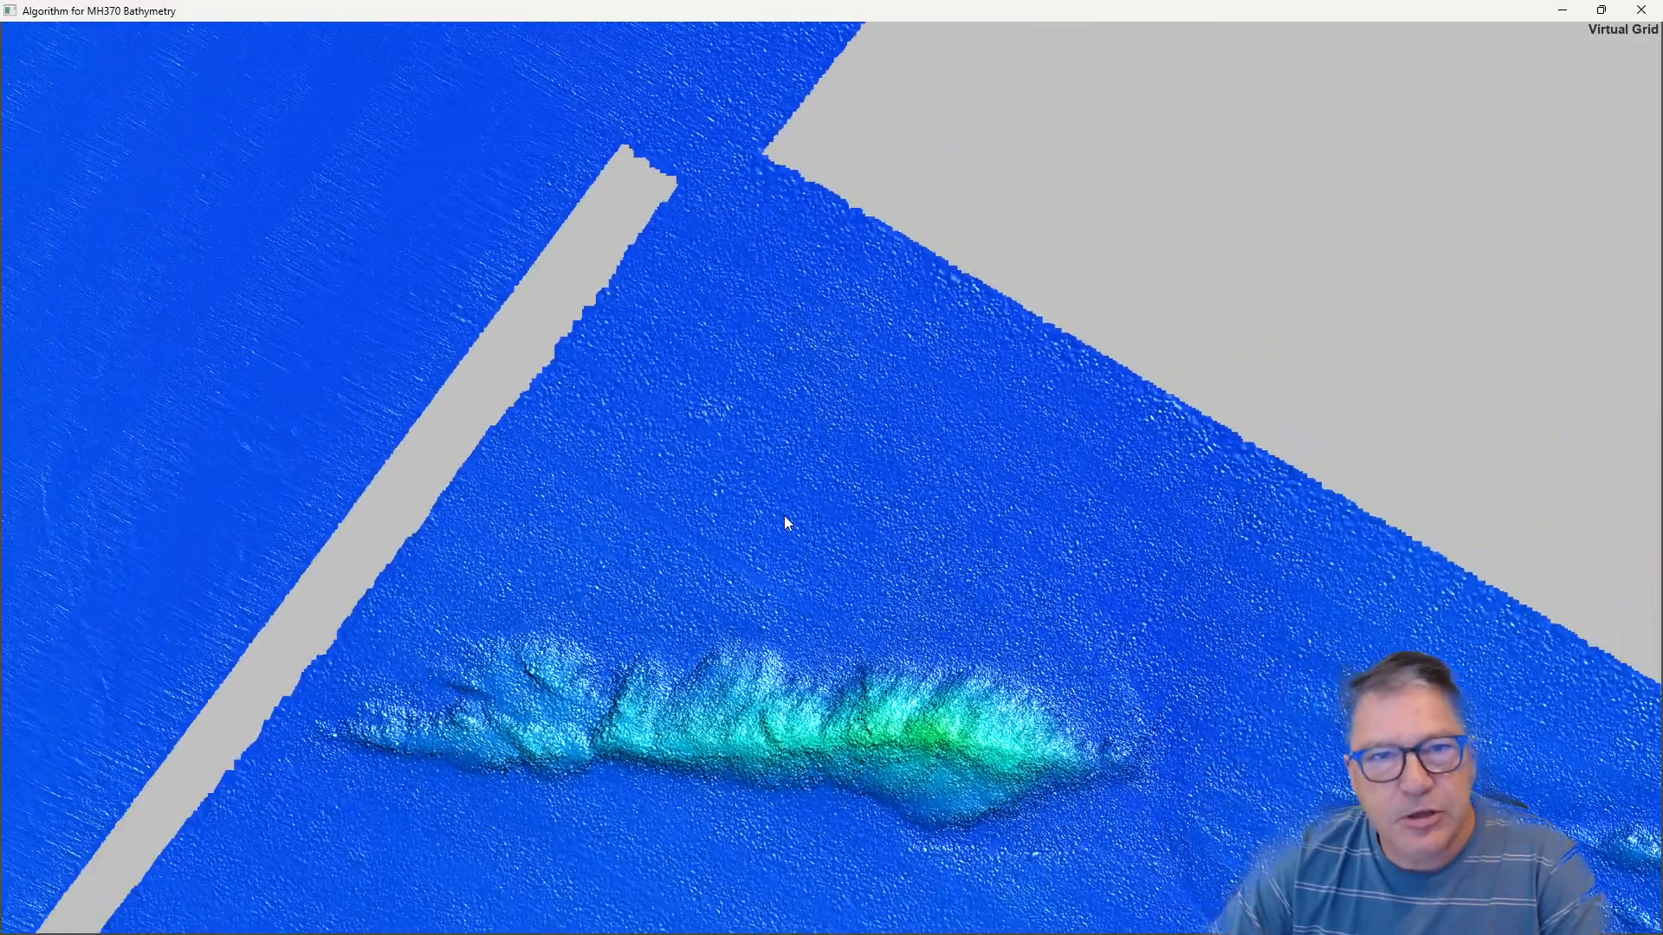
scroll(783, 516, "down", 8)
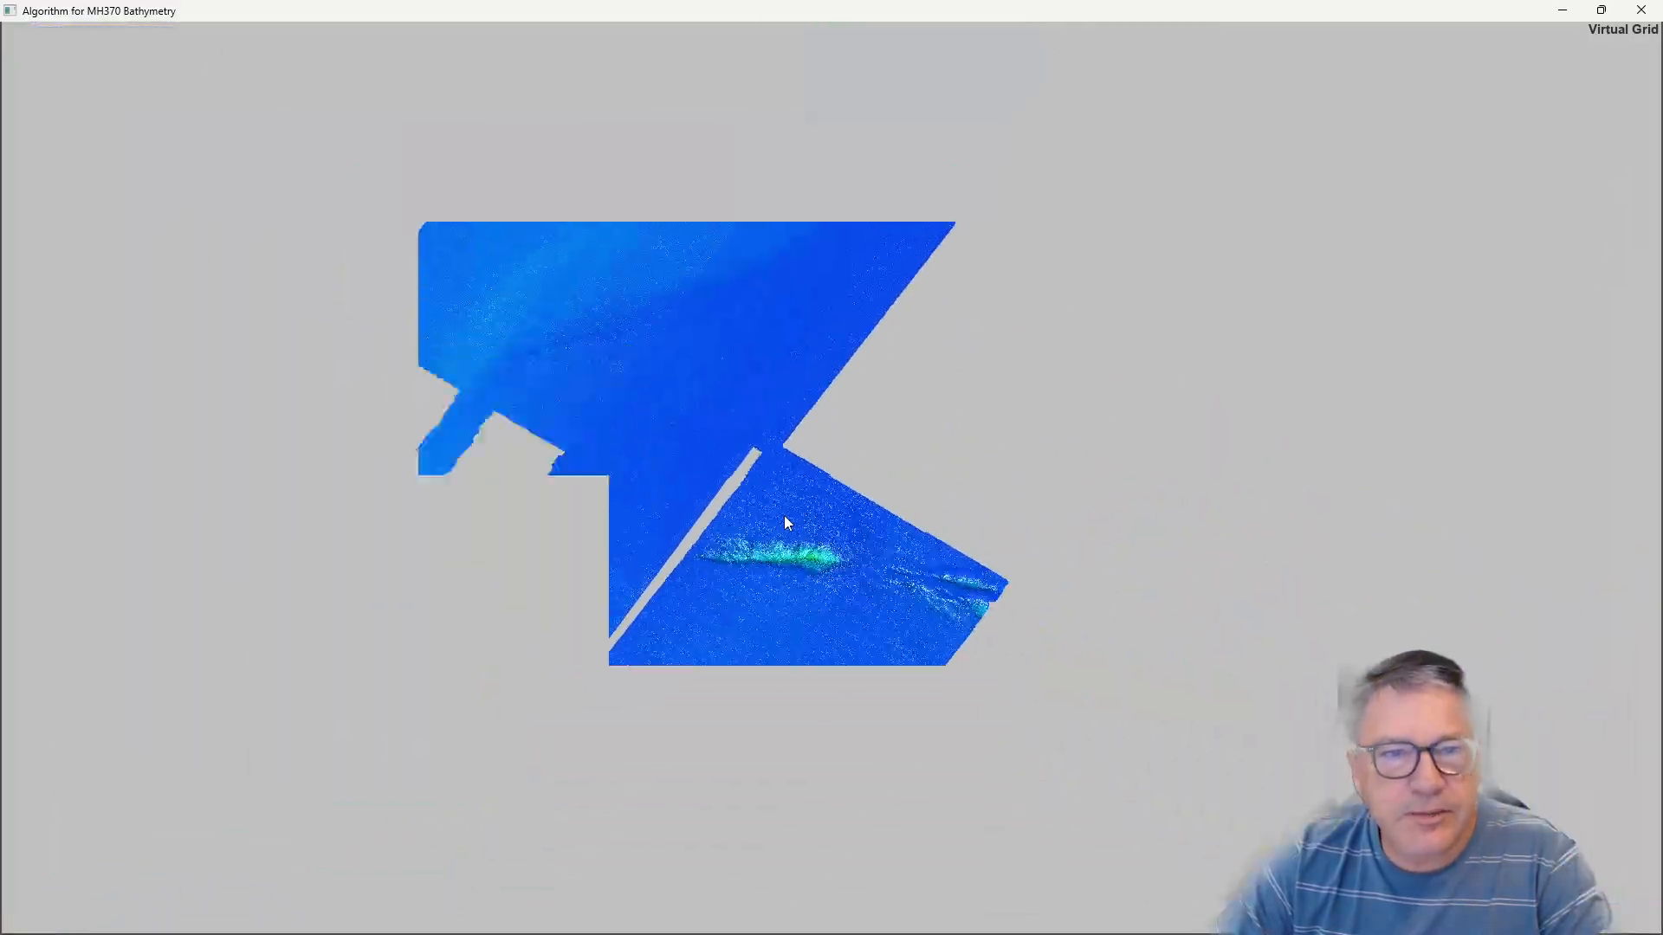
left_click_drag(572, 362, 891, 286)
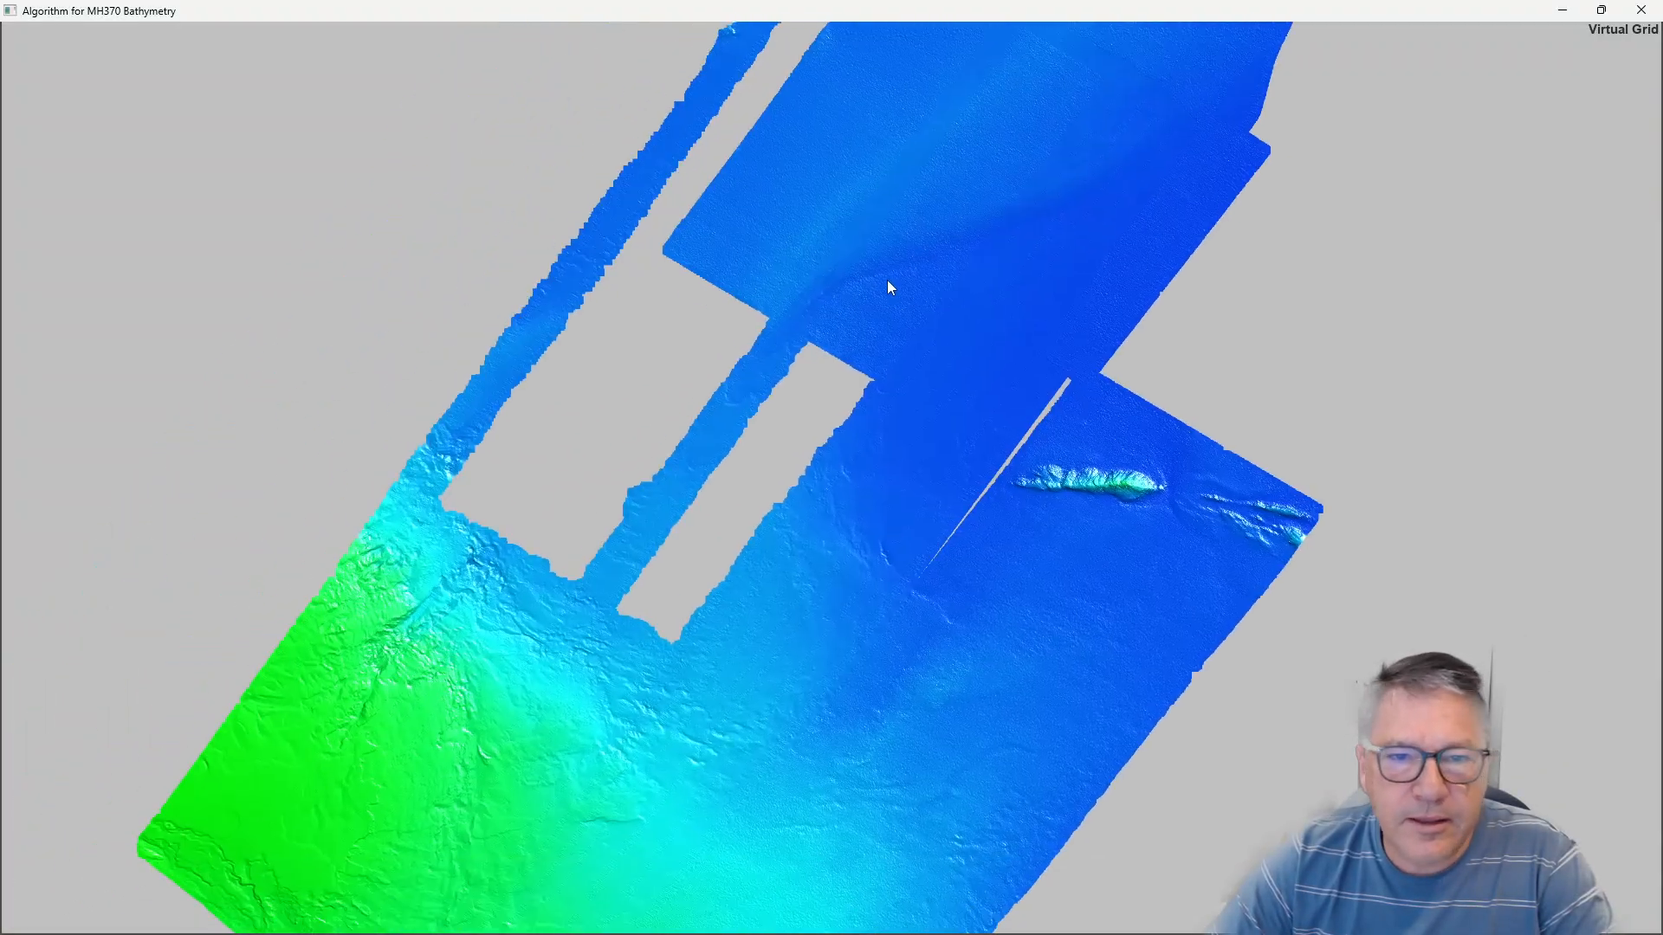
left_click_drag(705, 892, 775, 557)
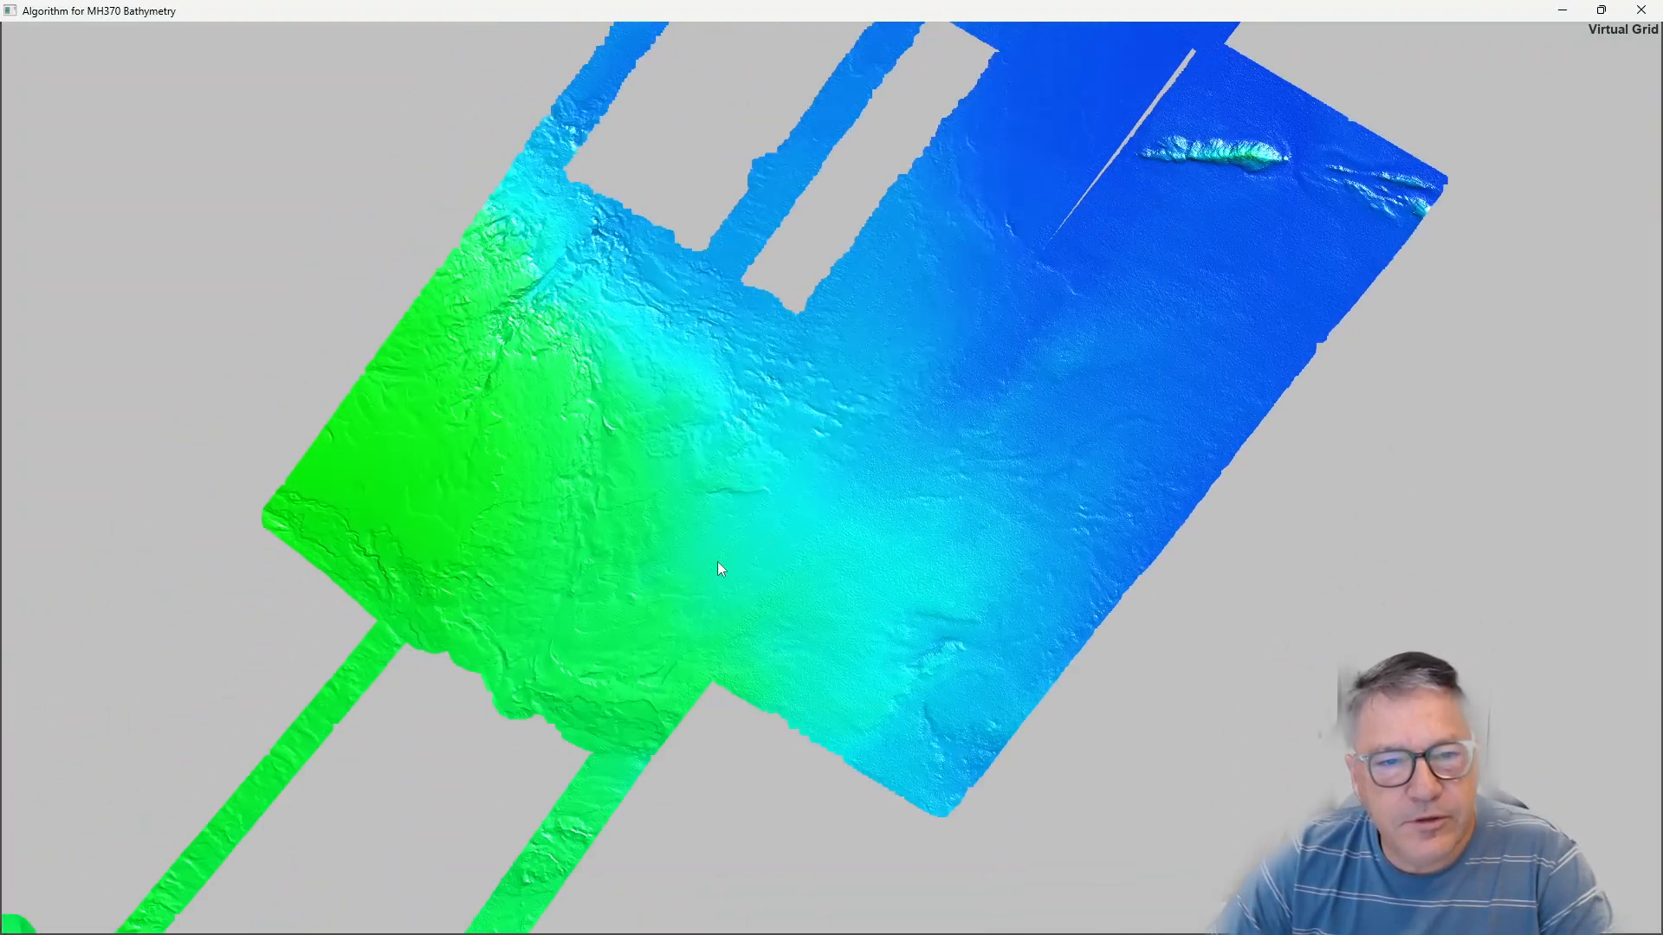
left_click_drag(652, 526, 751, 501)
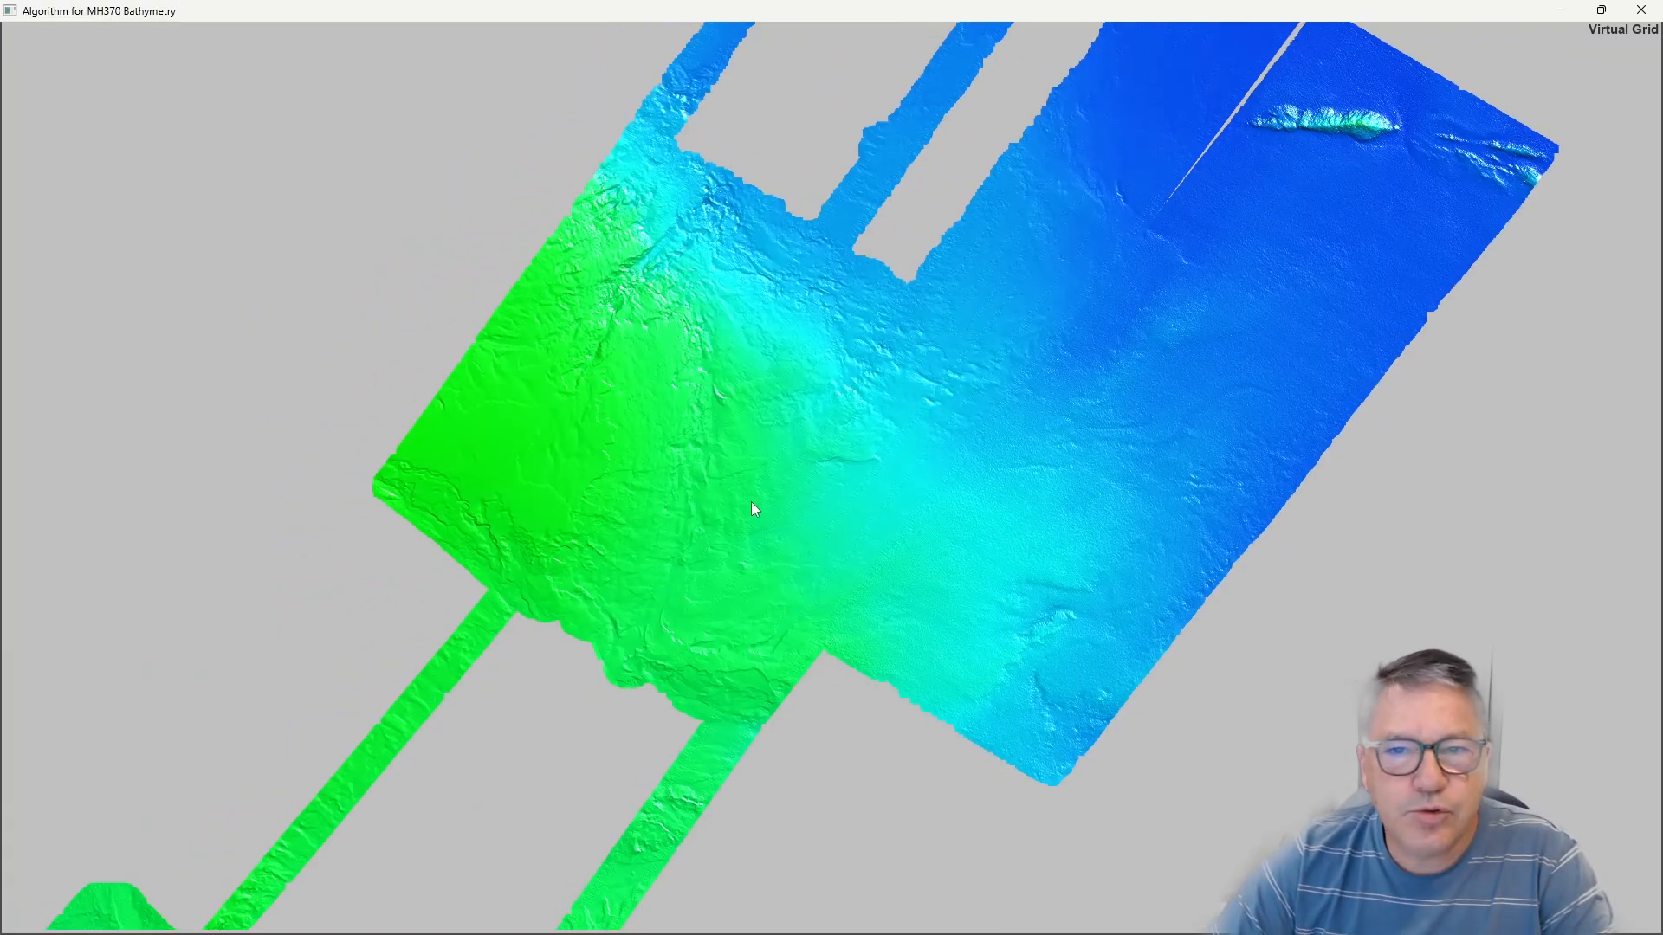
scroll(752, 502, "down", 12)
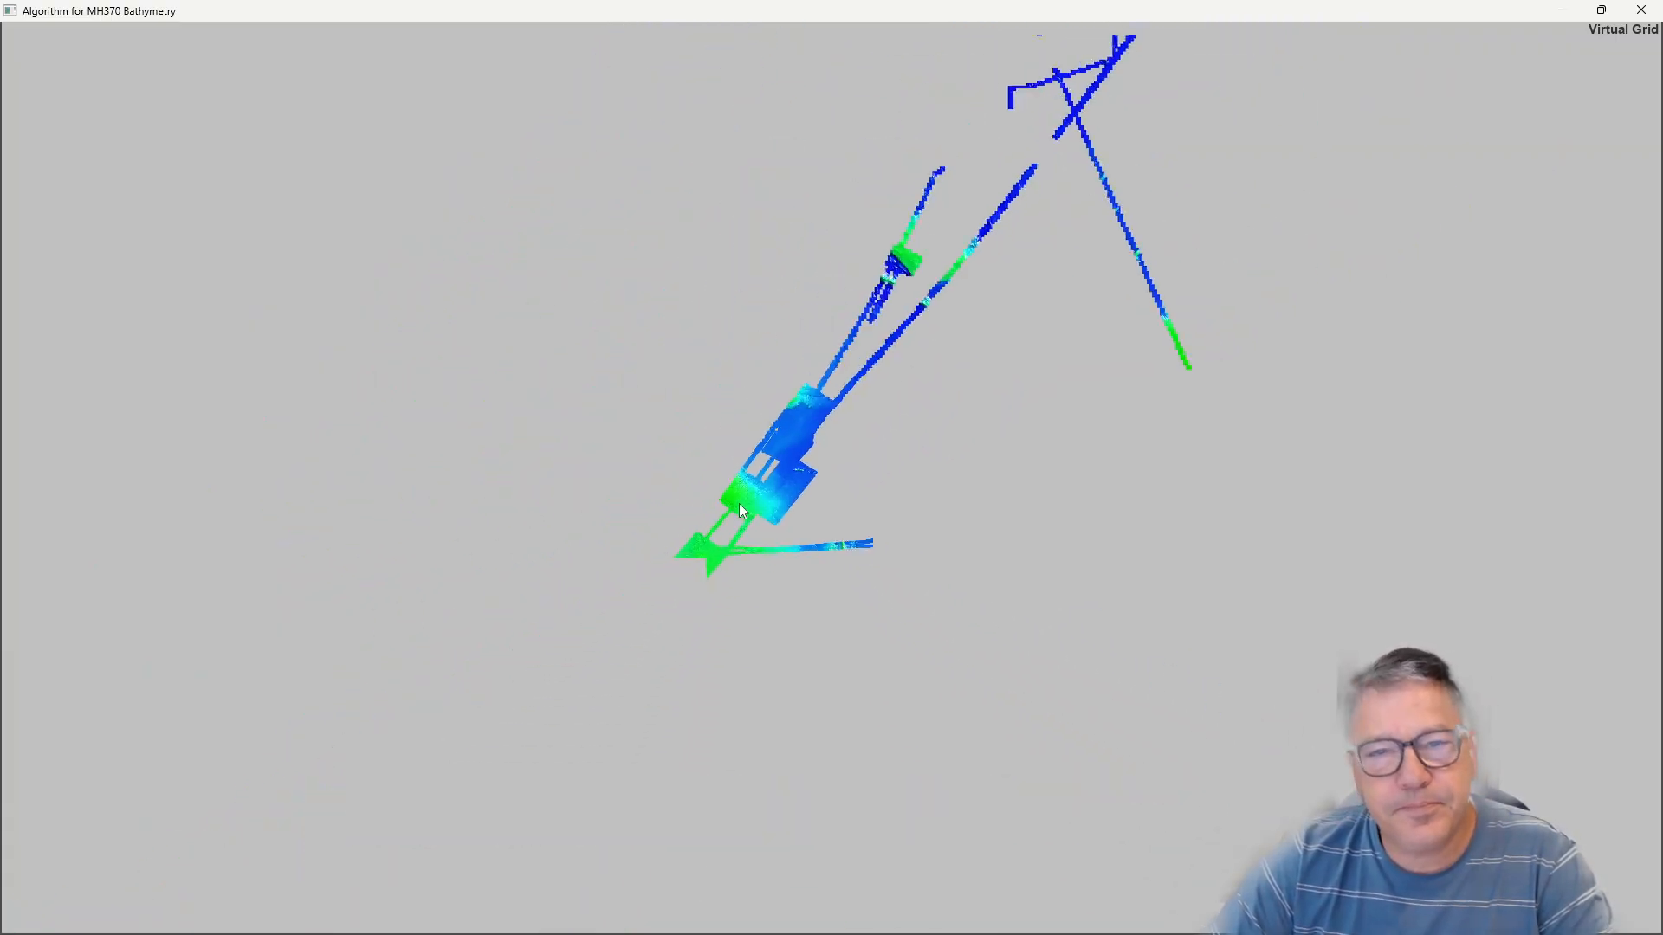